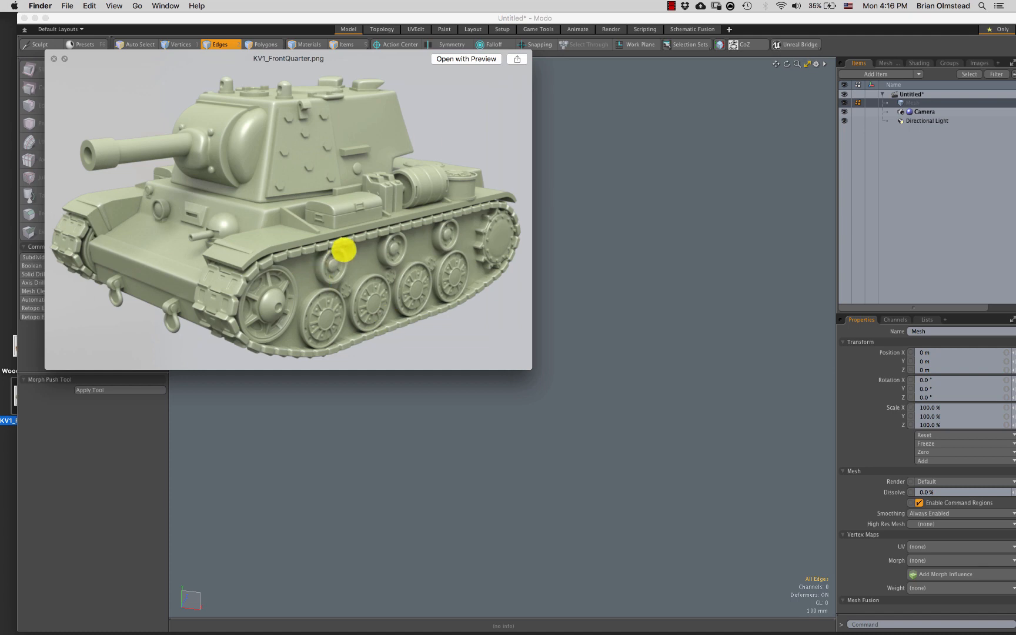
Close the KV1_FrontQuarter.png preview and examine the WoodenTank.jpg reference image
click(54, 59)
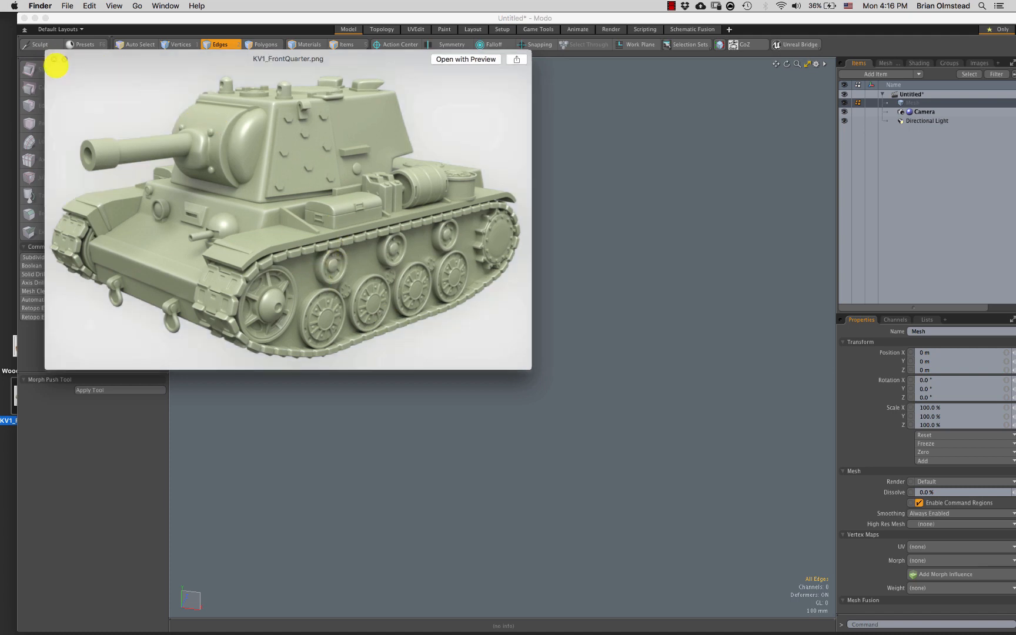
key(space)
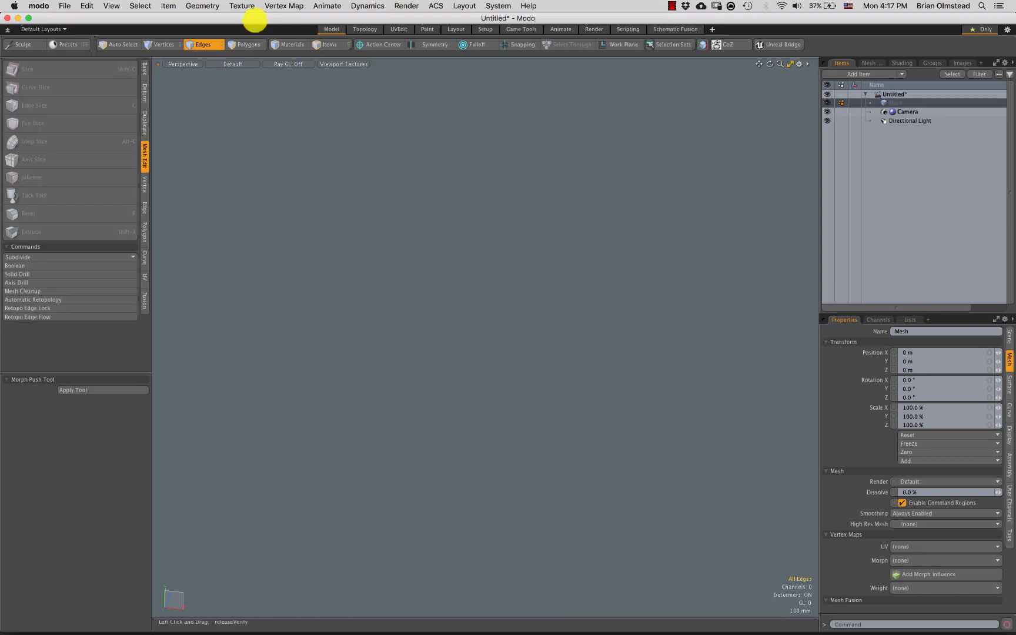
drag(249, 20, 324, 6)
click(27, 345)
key(space)
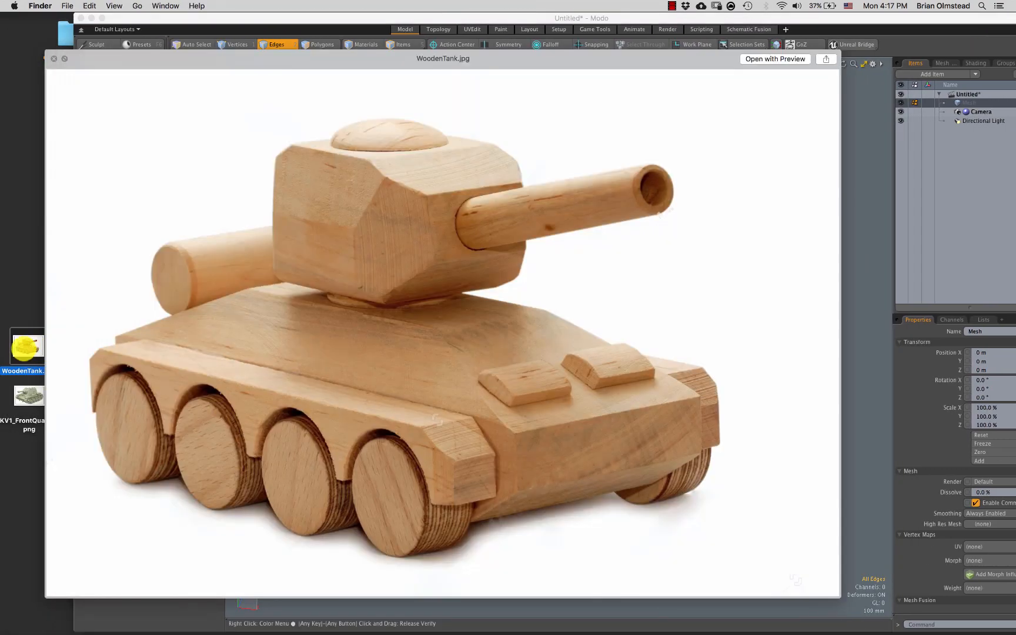
click(53, 59)
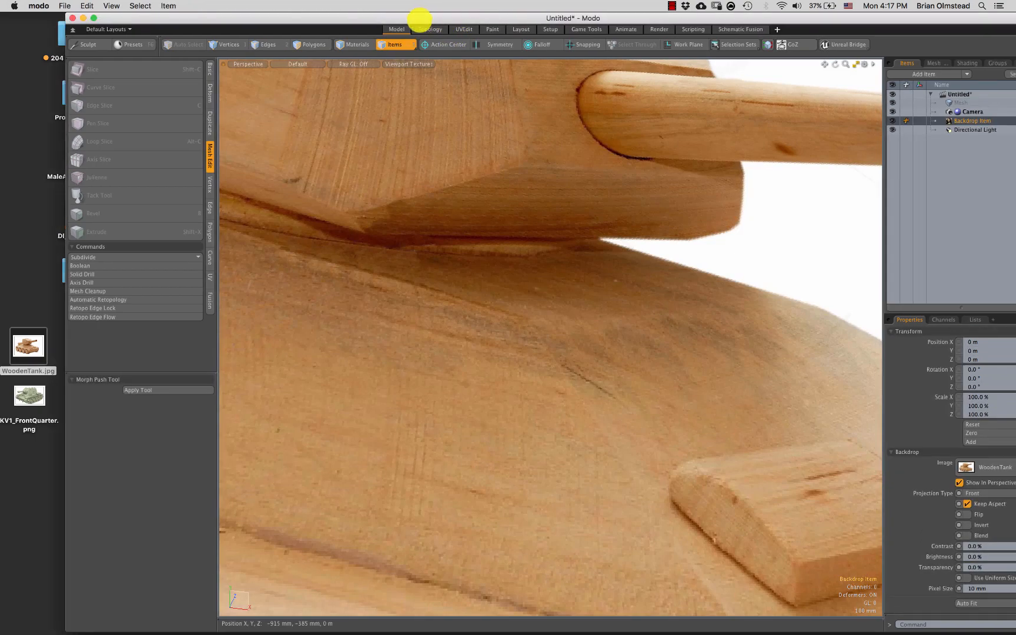
Switch to Modo and bring WoodenTank.jpg into the scene as a front-projected backdrop image
drag(453, 18, 382, 9)
scroll(402, 386, down, 10)
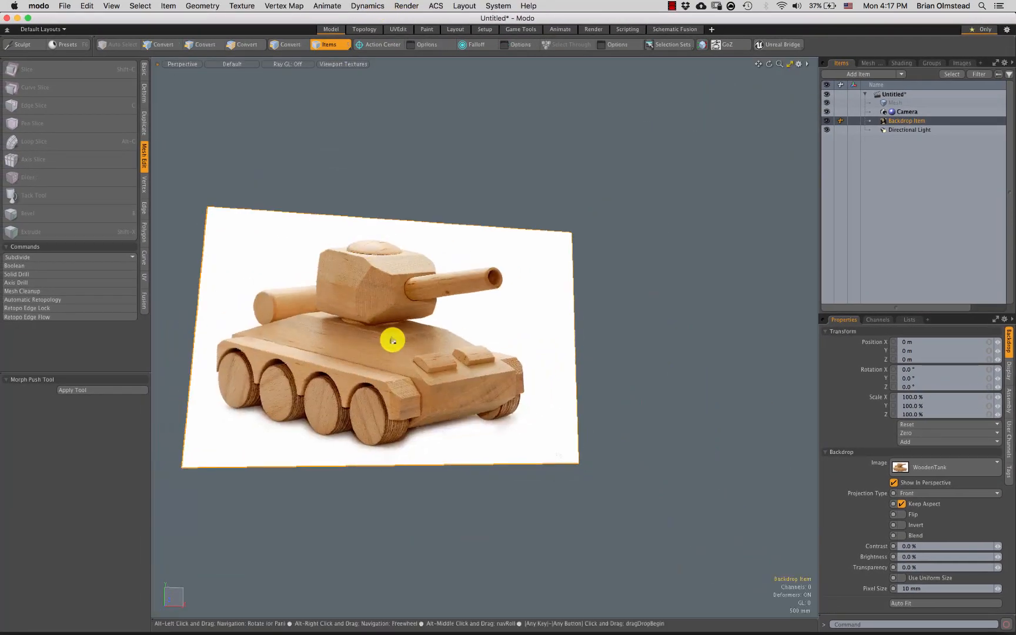
alt+drag(392, 340, 432, 330)
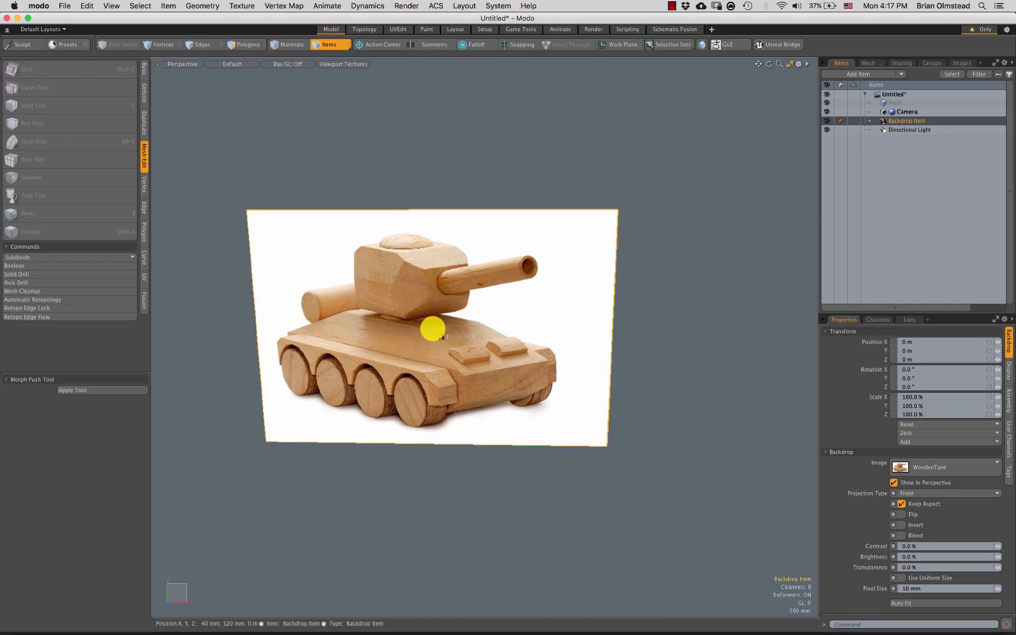
Scale the backdrop image to 57% and move it aside to X -9.52 m, Y 220 mm
key(w)
mouse_move(467, 291)
mouse_down()
mouse_move(291, 290)
mouse_move(450, 288)
mouse_up()
key(r)
drag(358, 324, 344, 333)
key(w)
drag(395, 284, 335, 287)
scroll(305, 326, up, 5)
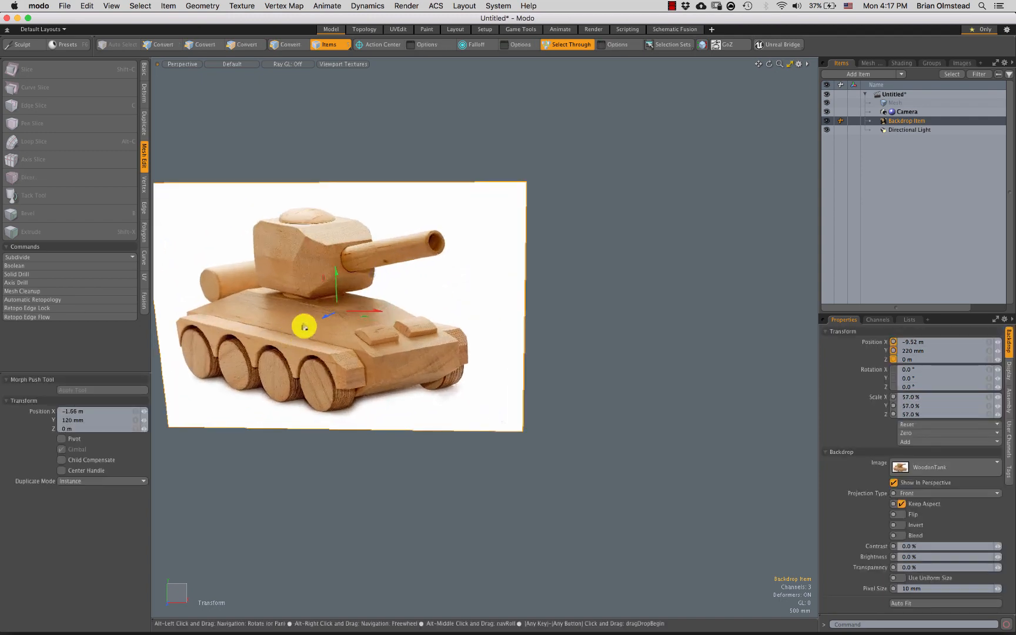
alt+drag(306, 327, 332, 253)
key(q)
click(385, 168)
scroll(394, 345, down, 5)
alt+drag(394, 344, 403, 299)
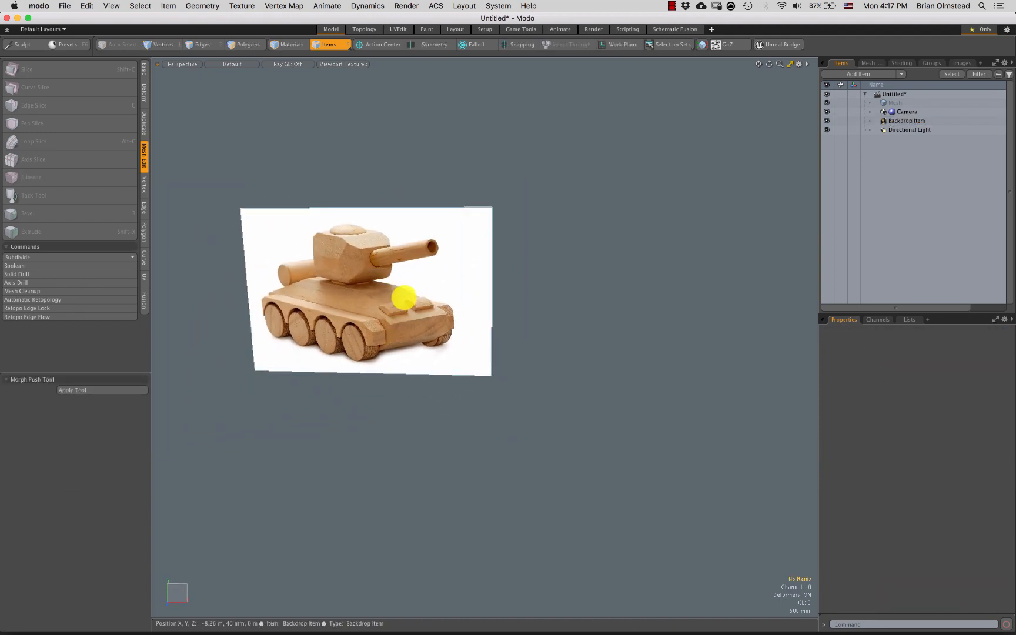
Set the backdrop image's transparency to 50%
click(404, 299)
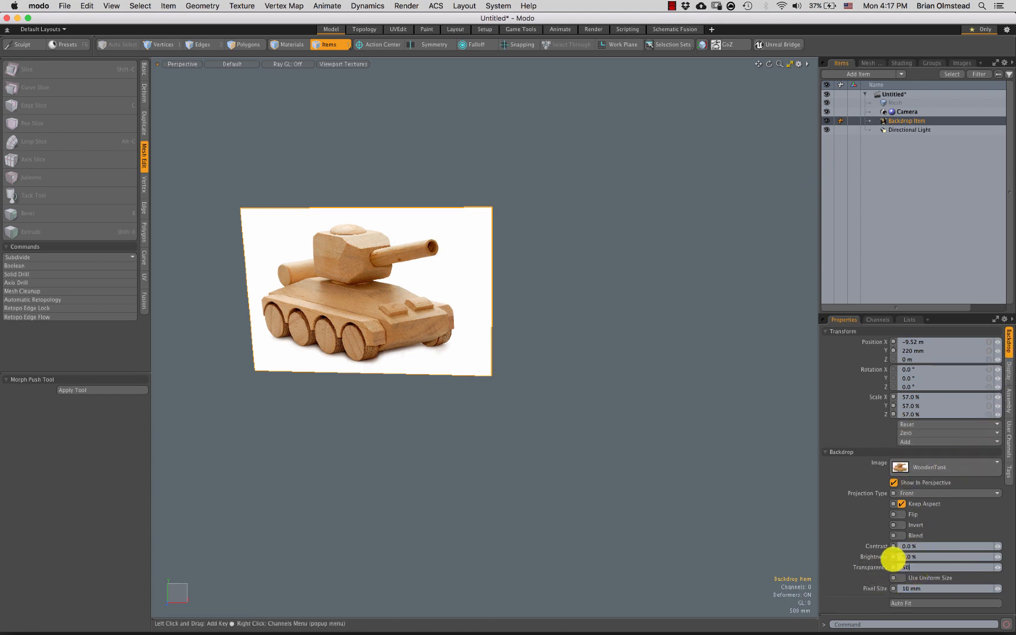
key(Return)
click(626, 361)
alt+shift+drag(511, 316, 473, 308)
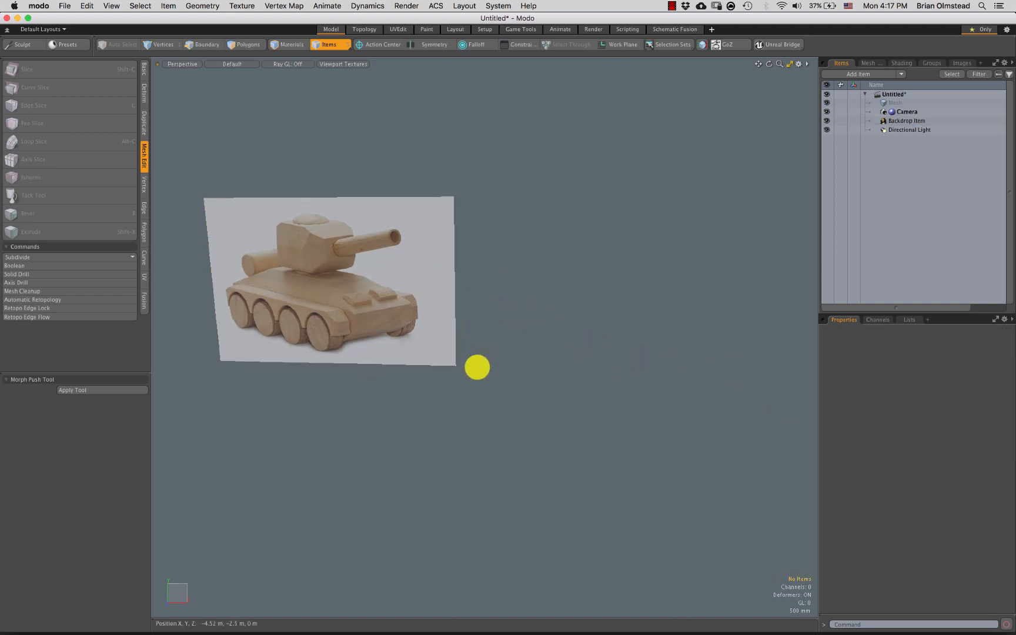
Show the grid in the perspective viewport
key(ctrl+3)
click(472, 420)
alt+drag(546, 339, 490, 370)
alt+drag(490, 370, 490, 276)
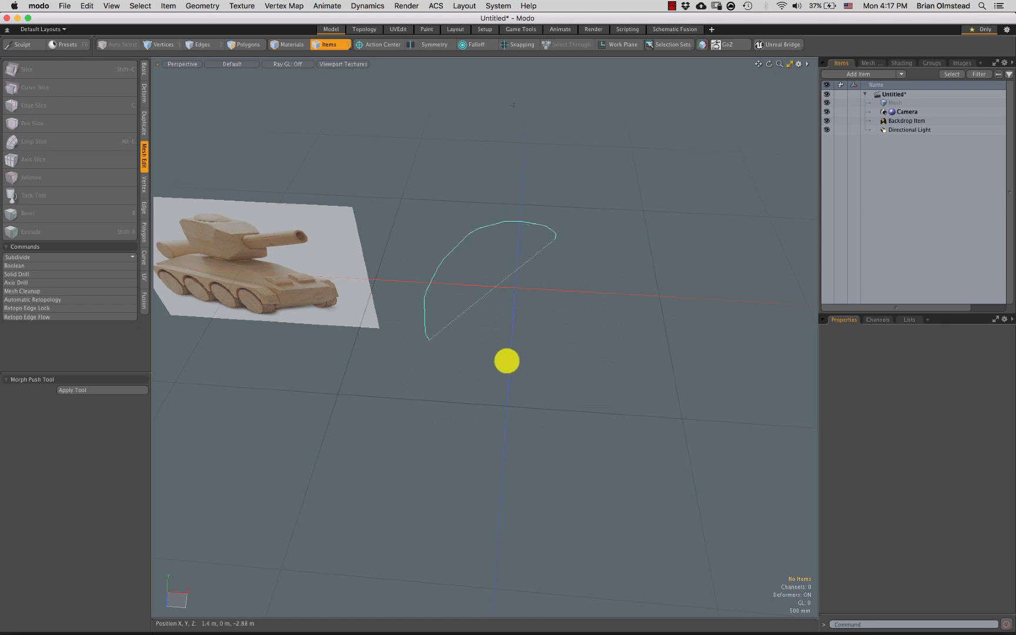
Examine the shape of the tank's turret in the backdrop image up close
mouse_move(507, 360)
right_down()
mouse_move(484, 263)
mouse_move(538, 296)
right_up()
mouse_move(507, 355)
alt+mouse_down()
mouse_move(513, 315)
mouse_move(436, 326)
mouse_move(429, 298)
mouse_move(504, 280)
alt+mouse_up()
click(223, 277)
alt+drag(483, 327, 517, 277)
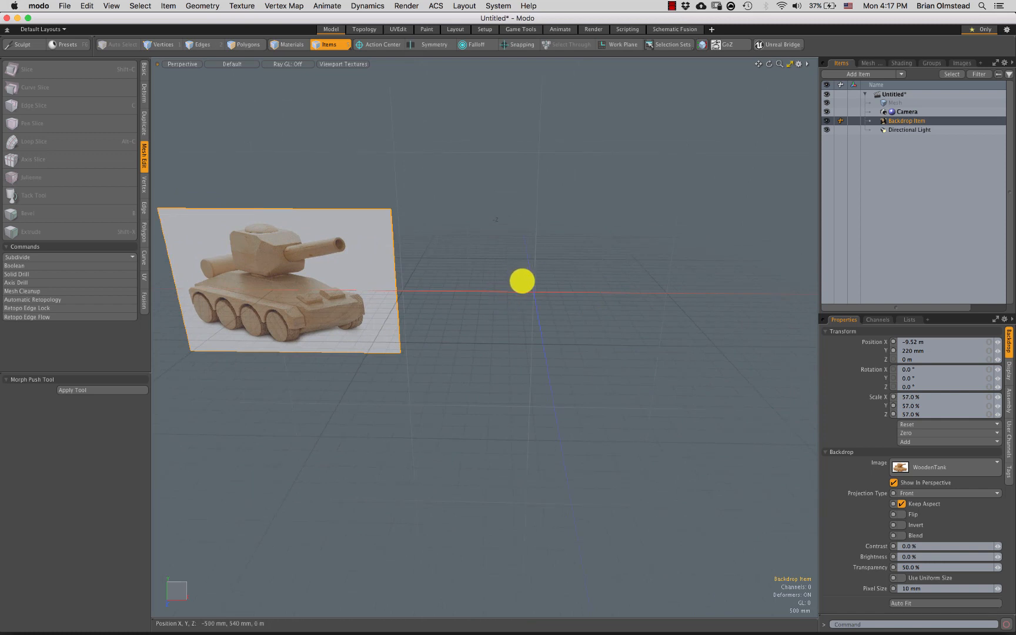
key(shift+a)
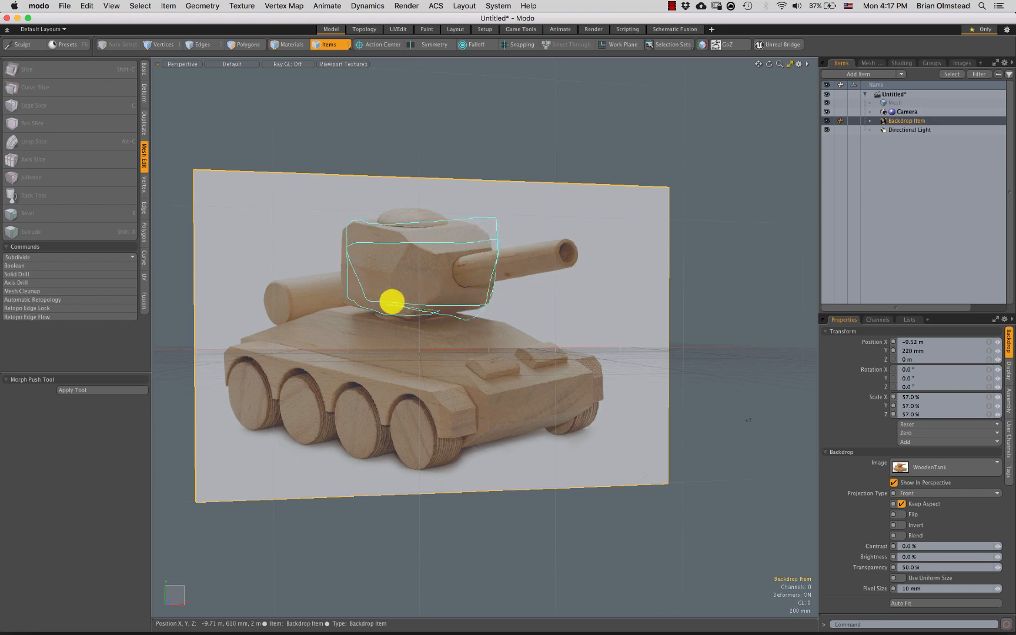
right_drag(391, 302, 394, 303)
alt+shift+drag(454, 327, 403, 306)
ctrl+alt+drag(555, 272, 494, 321)
mouse_move(494, 321)
alt+shift+mouse_down()
mouse_move(469, 313)
mouse_move(469, 353)
mouse_move(455, 313)
mouse_move(390, 252)
alt+shift+mouse_up()
ctrl+alt+drag(296, 238, 376, 290)
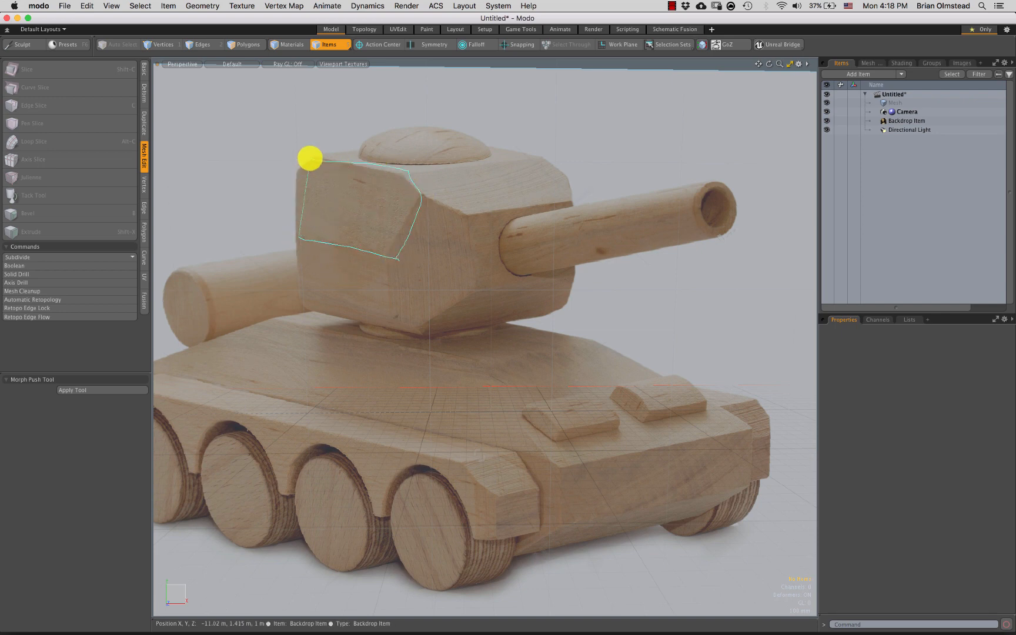
ctrl+alt+drag(439, 298, 406, 265)
alt+shift+drag(562, 294, 408, 273)
Move the backdrop image to X -7.9 m, Y 1.02 m
key(4)
key(5)
click(389, 268)
key(w)
mouse_move(383, 230)
mouse_down()
mouse_move(425, 204)
mouse_move(395, 238)
mouse_up()
key(q)
key(Escape)
scroll(385, 238, up, 3)
alt+drag(358, 202, 428, 258)
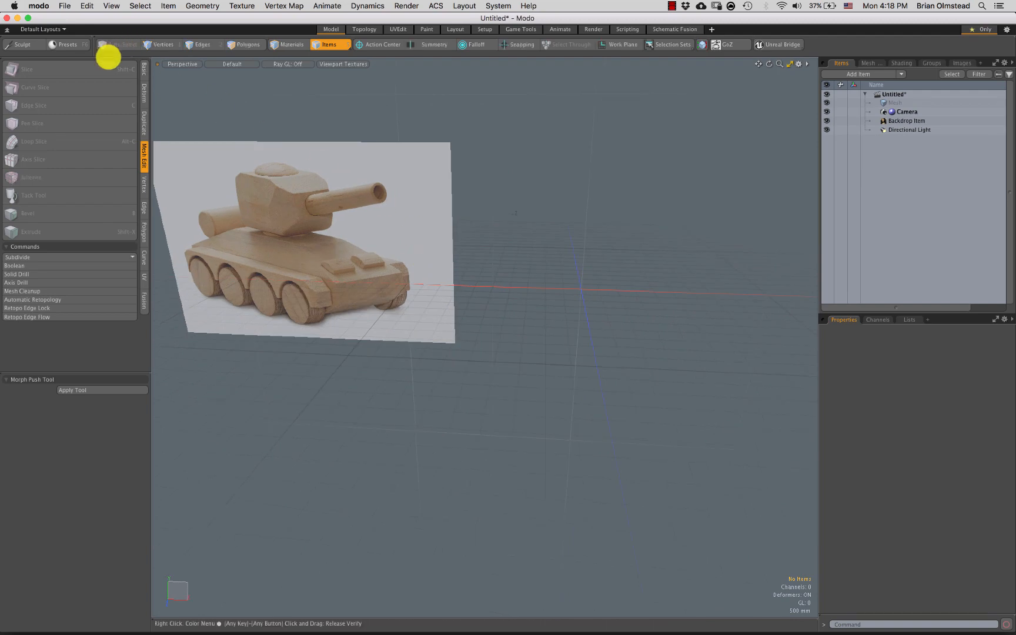
Add a 1 m cube at the origin and delete the empty Mesh item
click(144, 66)
click(15, 70)
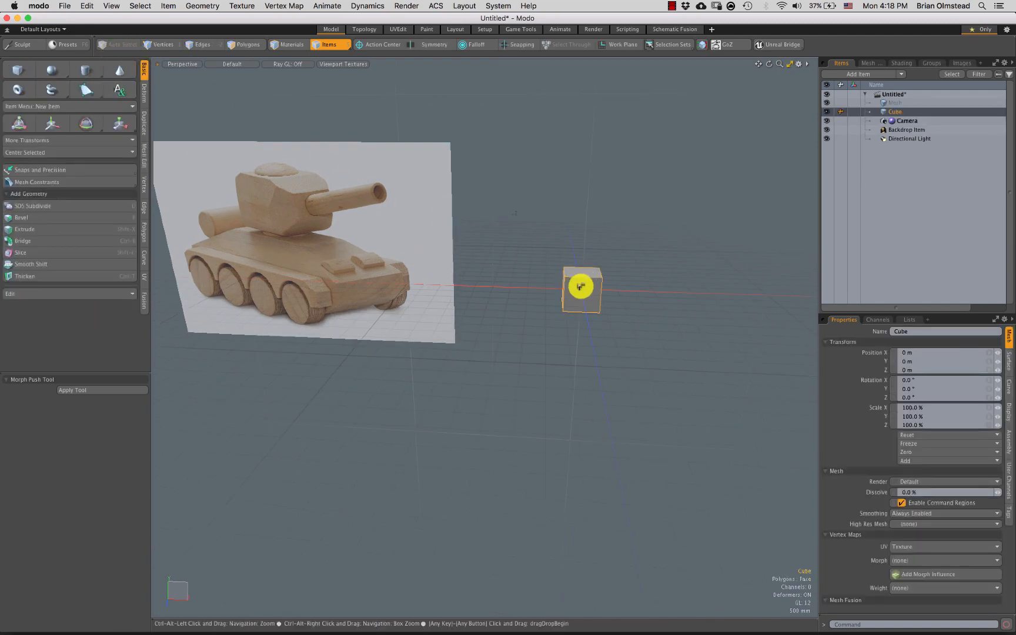
click(997, 103)
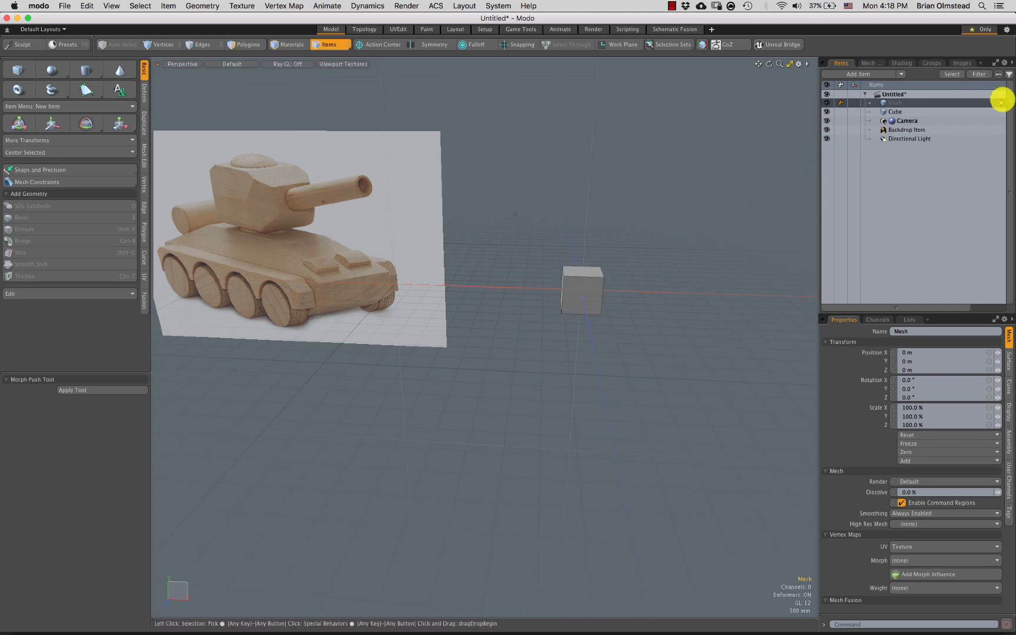
click(1001, 103)
Select all of the cube's polygons and move them straight up above the ground grid
click(580, 288)
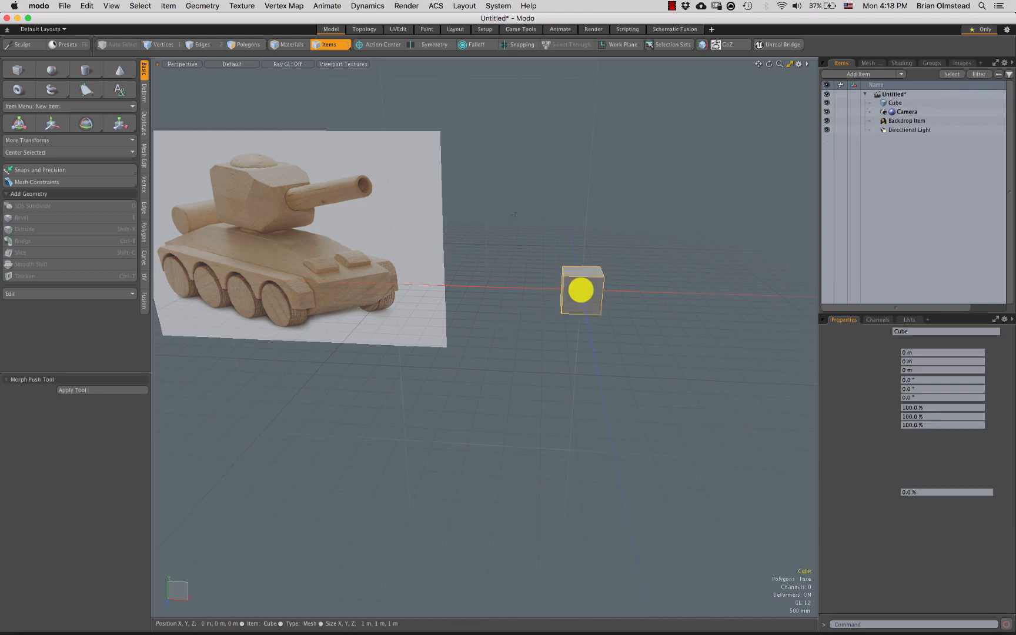
key(3)
key(shift+a)
ctrl+alt+drag(526, 362, 400, 381)
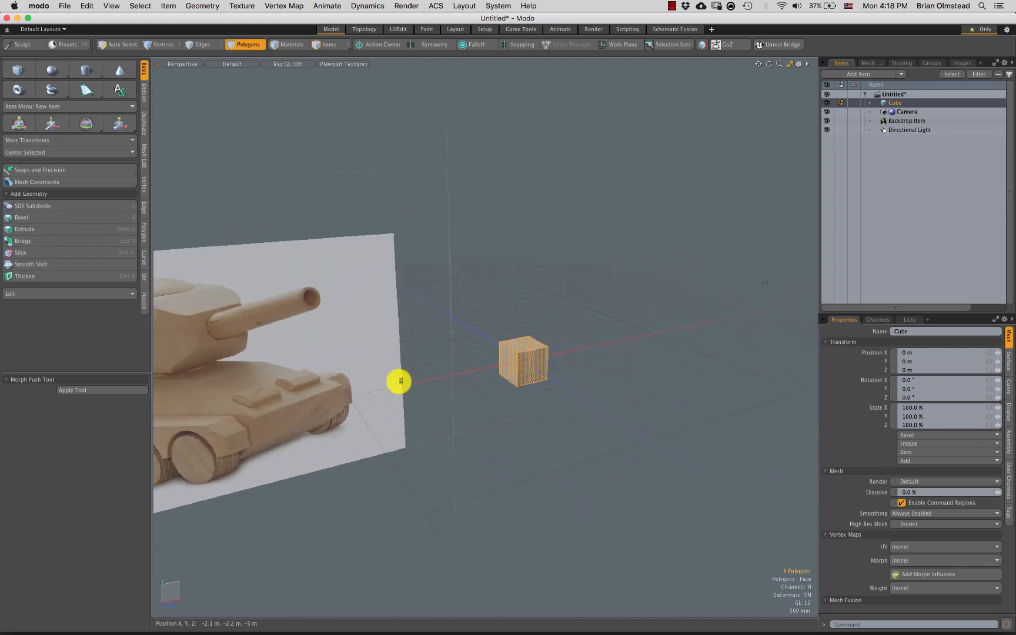
alt+drag(523, 381, 186, 229)
alt+drag(490, 299, 587, 307)
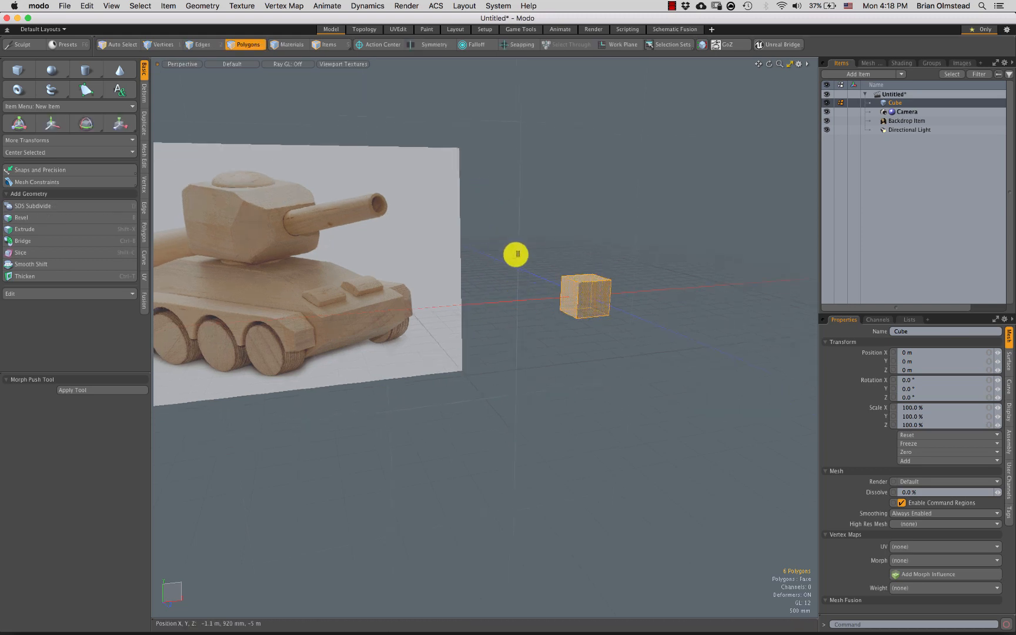
alt+drag(599, 283, 608, 275)
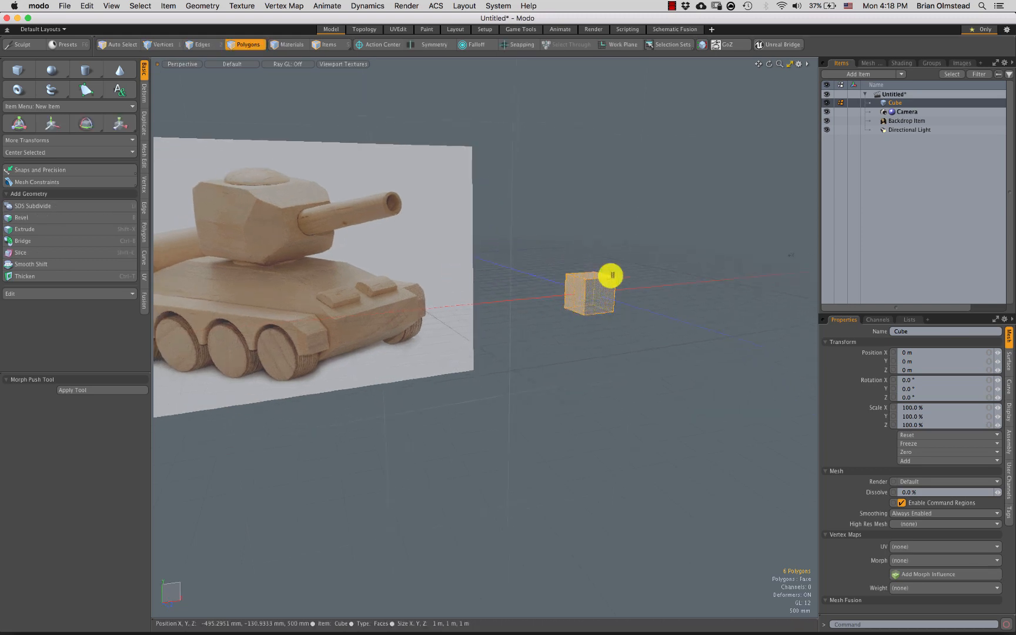
key(w)
drag(593, 231, 589, 172)
alt+drag(587, 177, 403, 255)
Scale the backdrop image down to 27.645% and move it to X -4.12 m, Y 1.42 m
key(5)
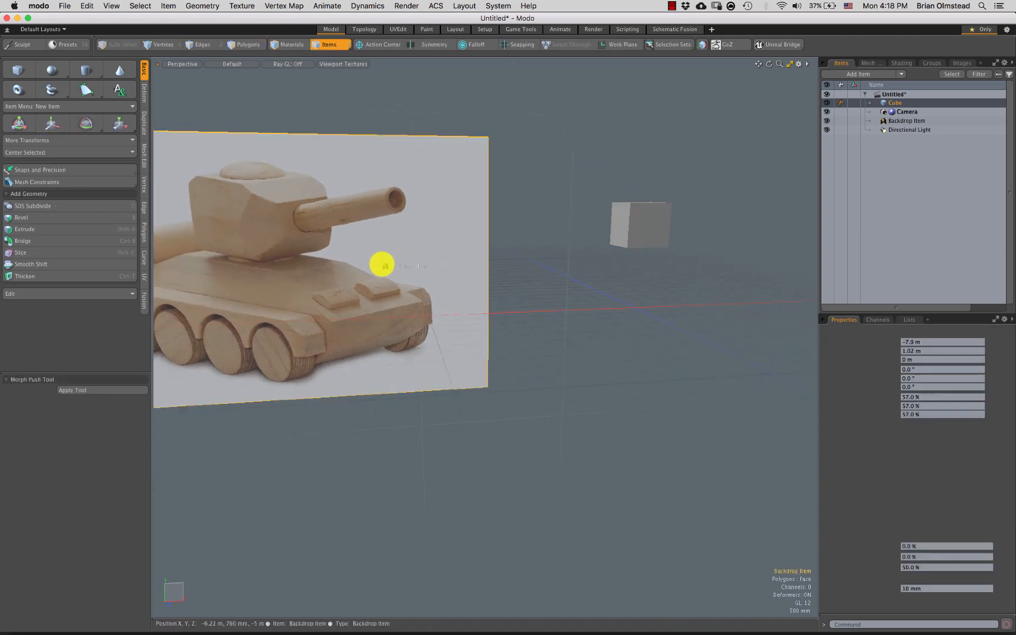
click(342, 206)
drag(342, 218, 415, 274)
drag(485, 206, 526, 190)
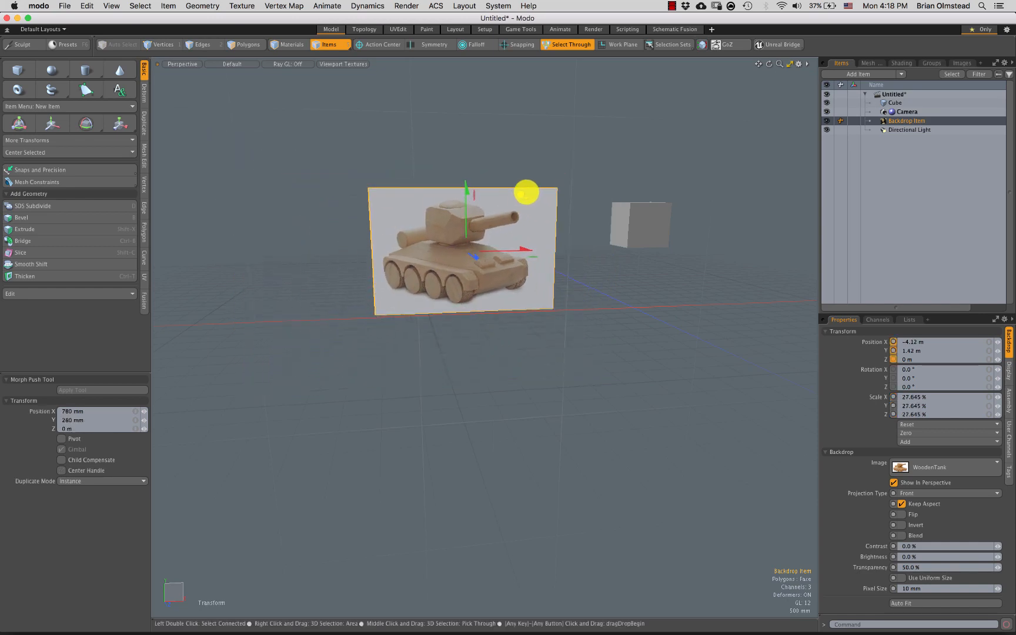
Move the backdrop image sideways so it stands right beside the raised cube
click(626, 229)
key(3)
double_click(634, 241)
key(shift+a)
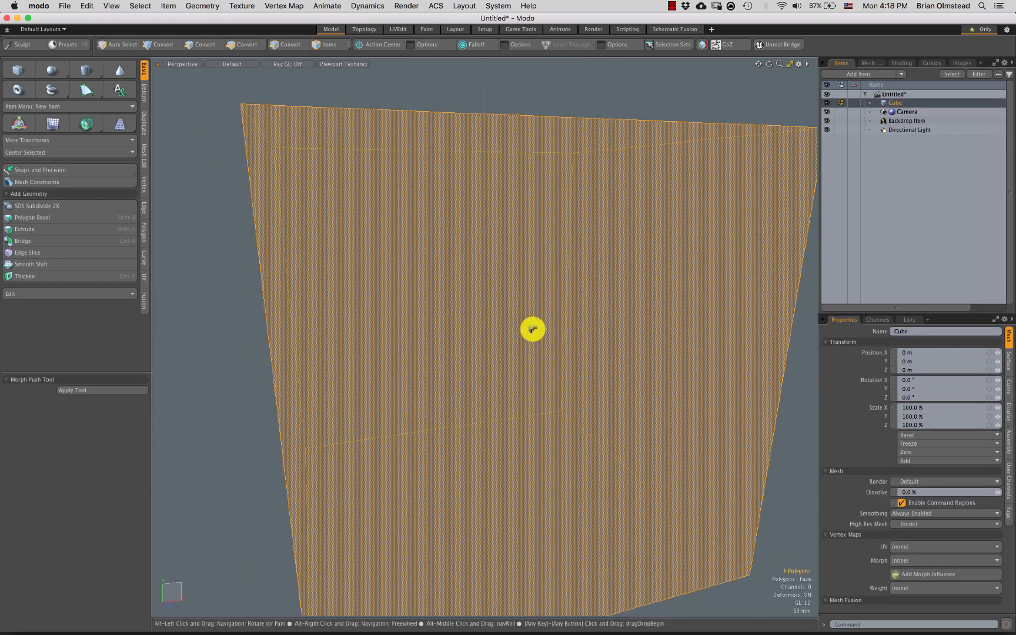
scroll(532, 329, down, 8)
alt+drag(532, 328, 436, 305)
click(526, 220)
scroll(462, 306, down, 3)
key(1)
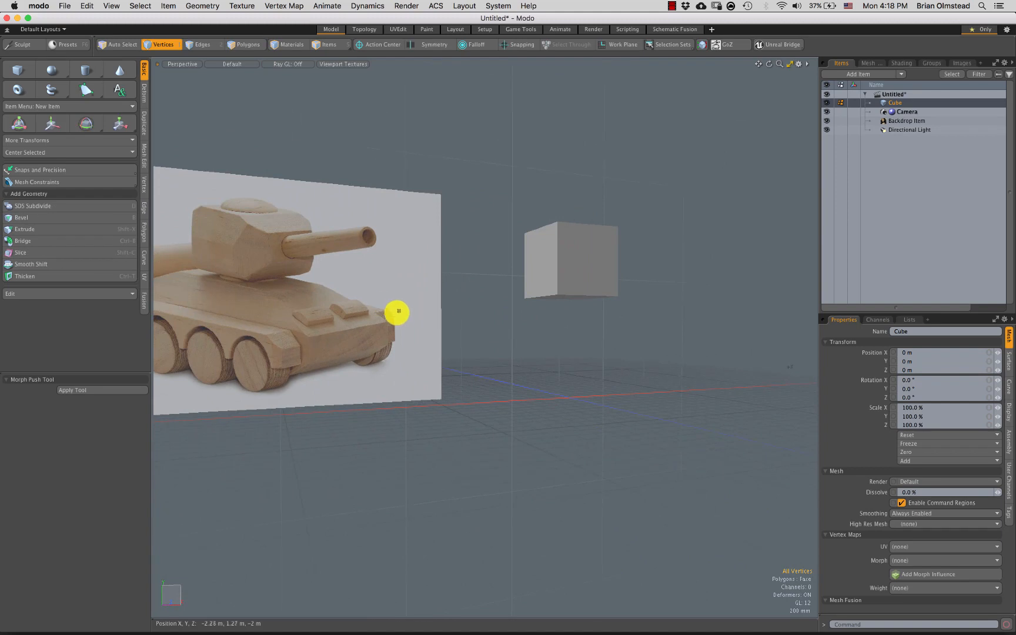
key(5)
click(376, 294)
key(w)
drag(336, 288, 490, 233)
key(q)
click(496, 297)
Compare the cube's side faces with the faces of the turret in the backdrop image
key(3)
click(514, 277)
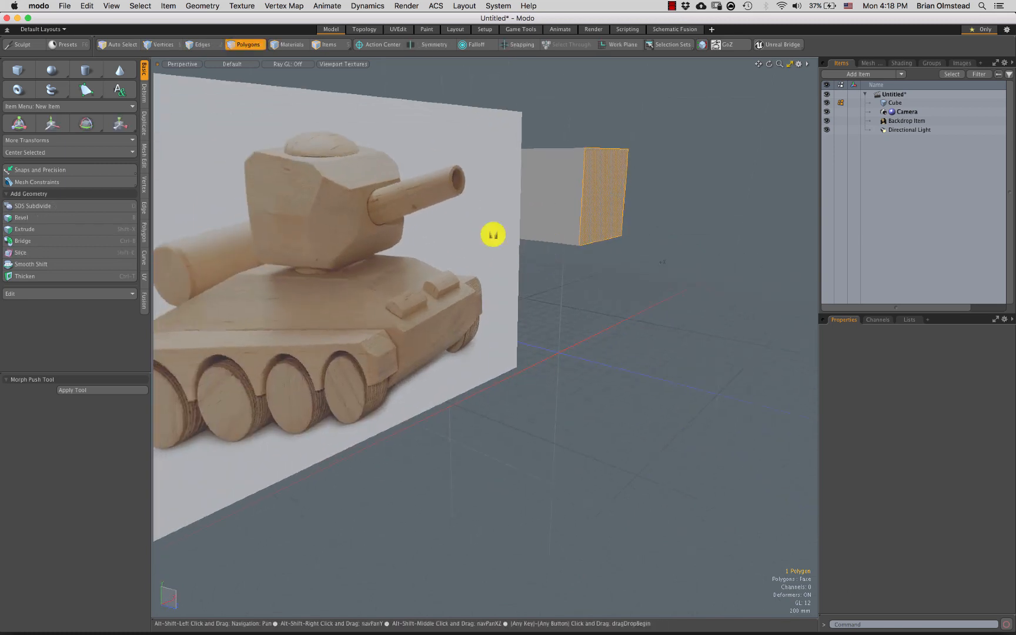
alt+drag(320, 211, 352, 171)
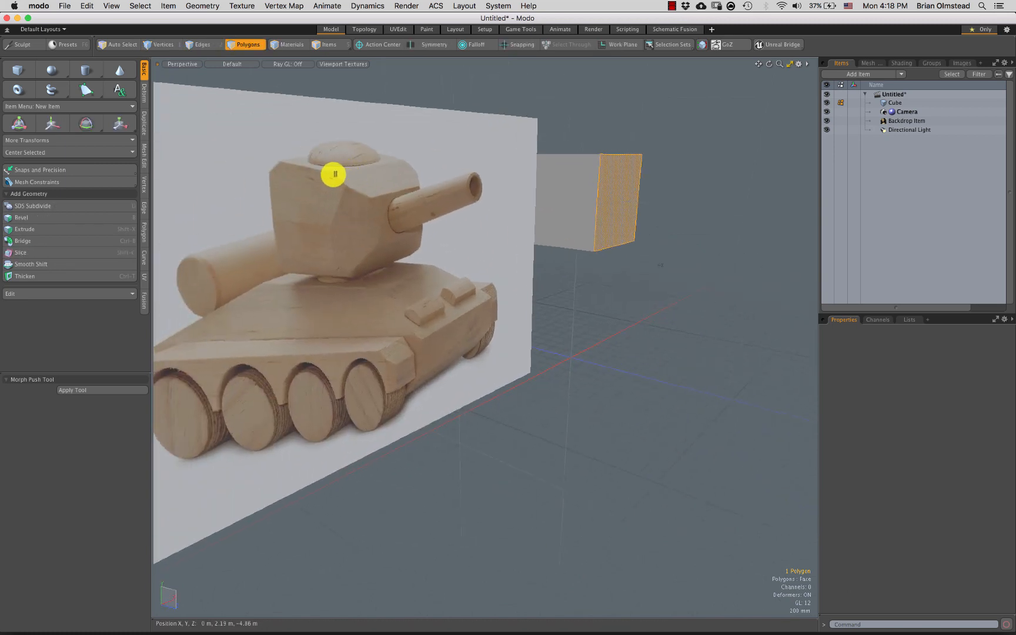
click(393, 214)
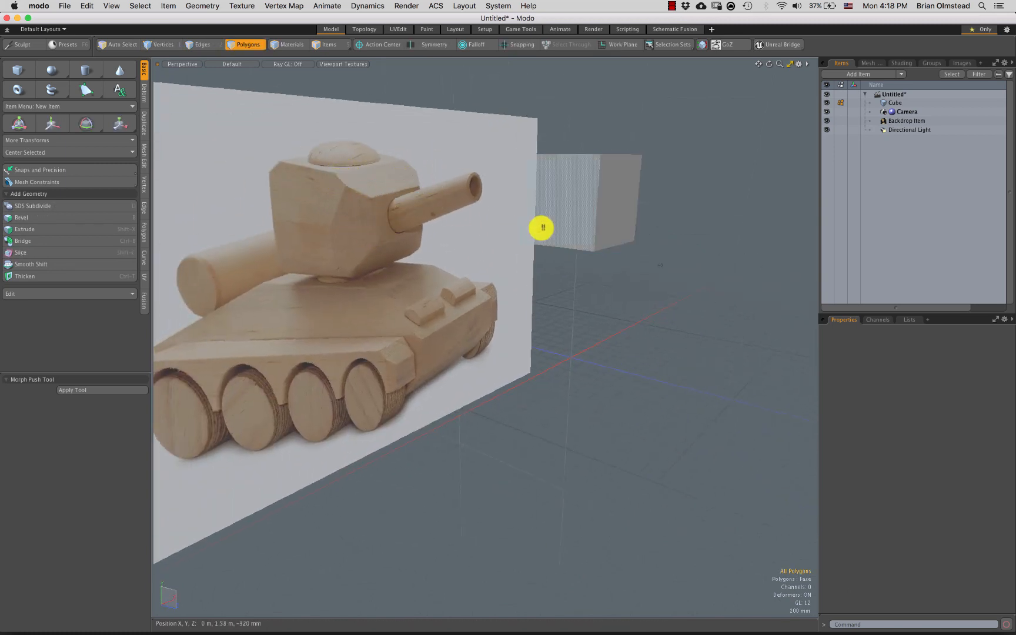
alt+drag(590, 208, 434, 207)
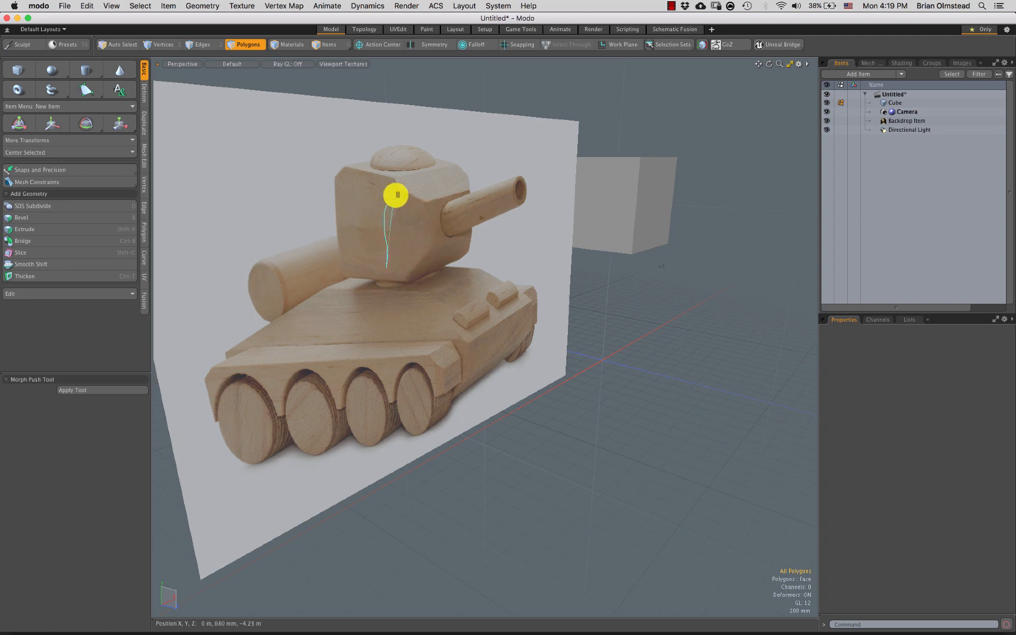
alt+drag(637, 224, 614, 222)
Loop-slice the cube's vertical edges with a count of 1, placing the horizontal cut at 50%
key(space)
key(space)
alt+drag(535, 211, 550, 254)
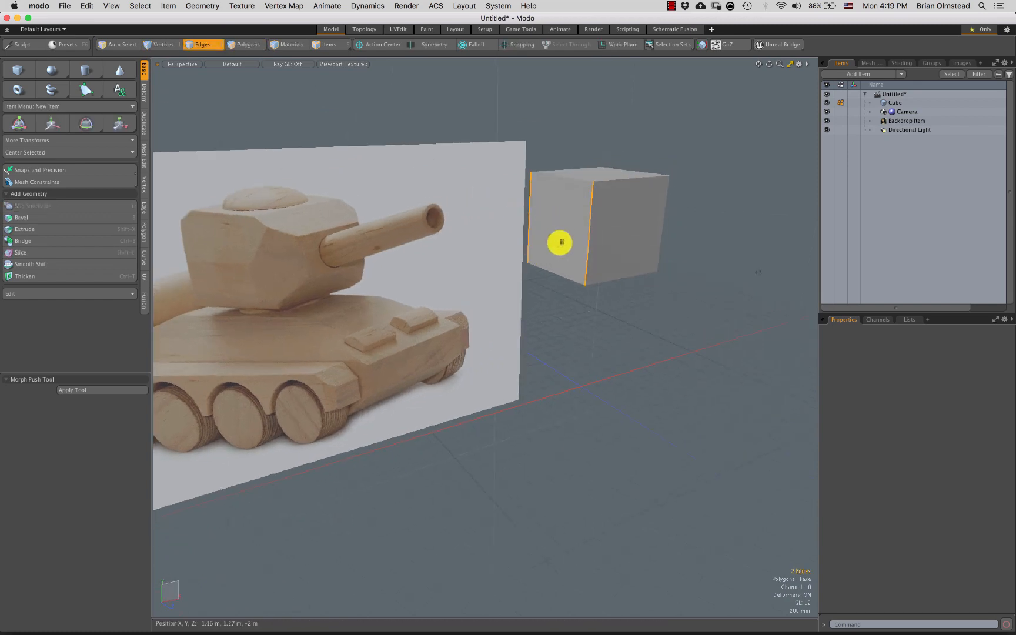
key(alt+c)
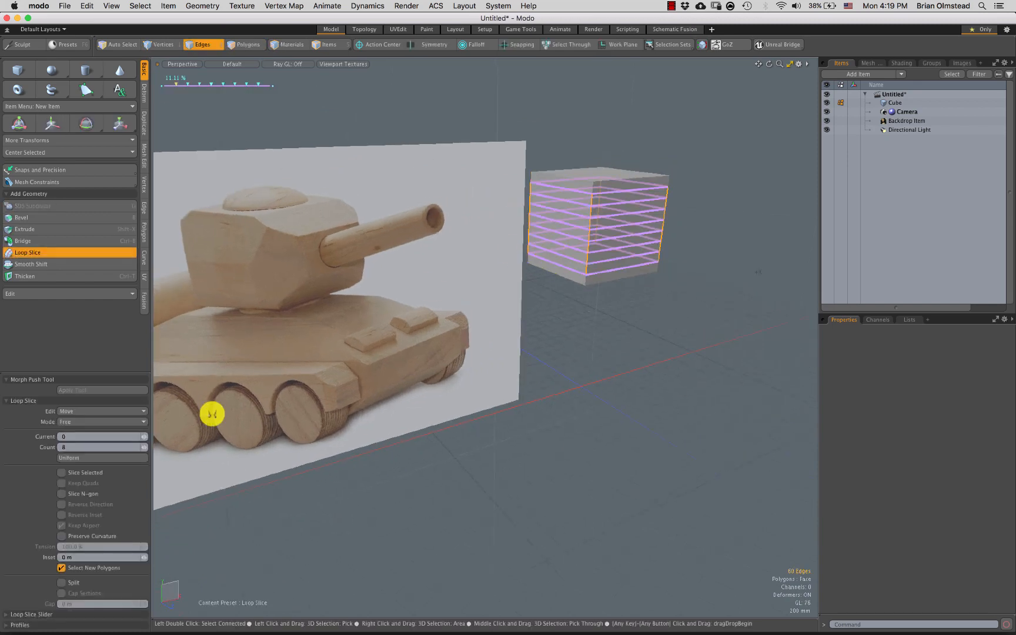
text(1)
key(Return)
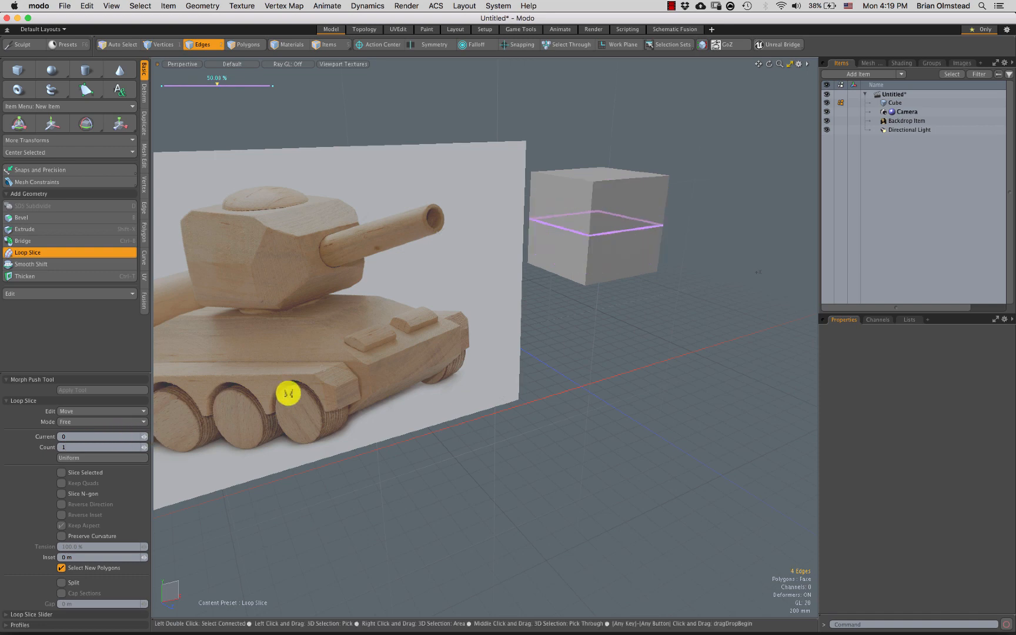
key(q)
Move the backdrop image farther back, behind the cube
alt+shift+drag(406, 322, 464, 241)
key(5)
click(374, 351)
scroll(372, 346, down, 5)
key(w)
key(q)
click(516, 191)
Select the whole cube, scale it to 137% along X and reduce its height
alt+drag(513, 294, 537, 318)
key(4)
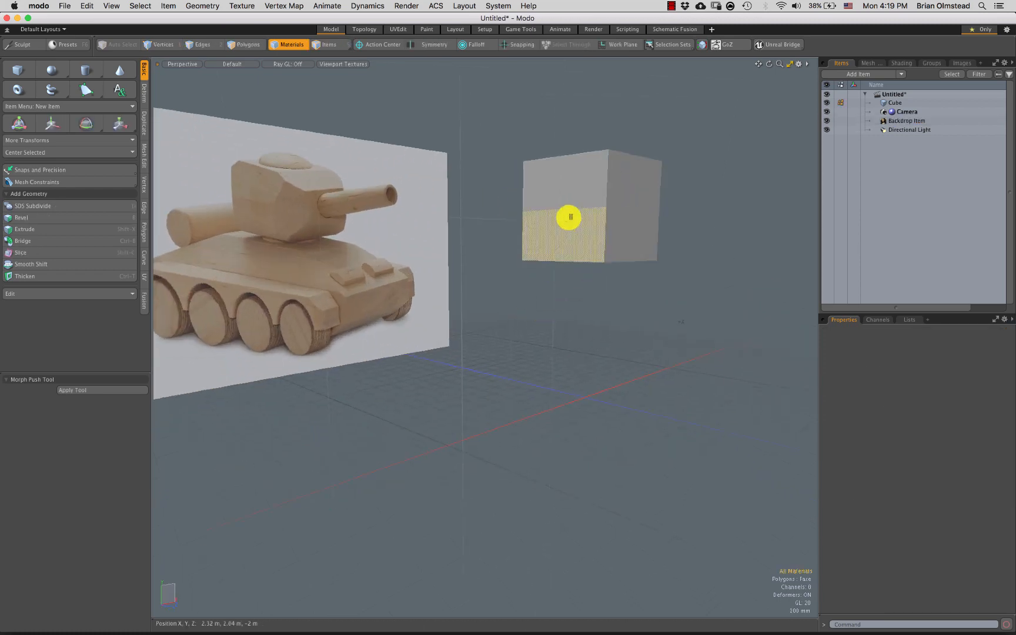
alt+drag(566, 231, 552, 270)
ctrl+alt+drag(551, 269, 582, 258)
key(3)
double_click(514, 262)
key(r)
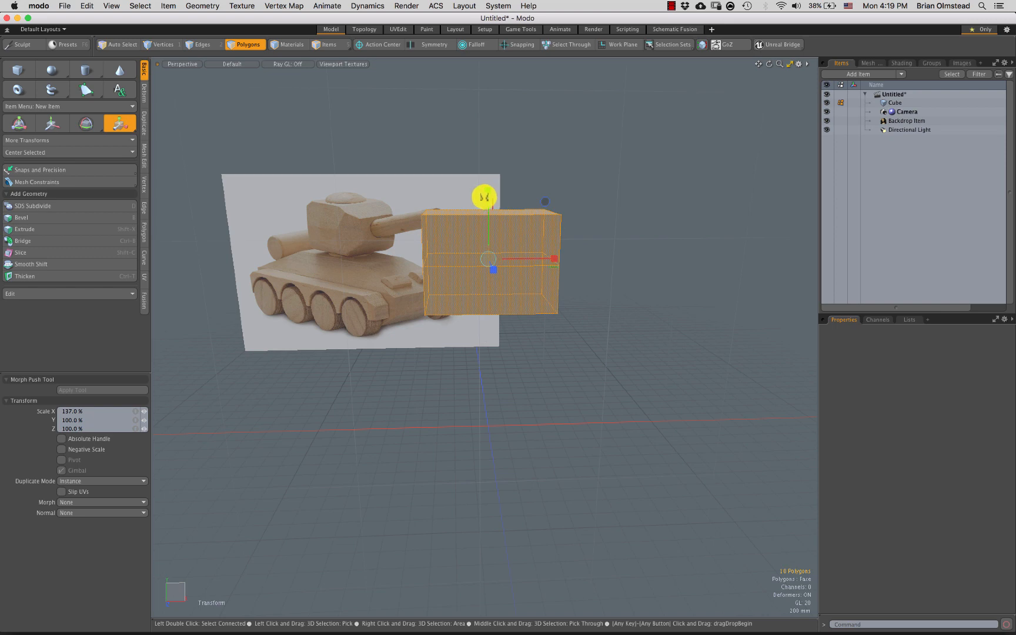
drag(487, 194, 580, 259)
key(space)
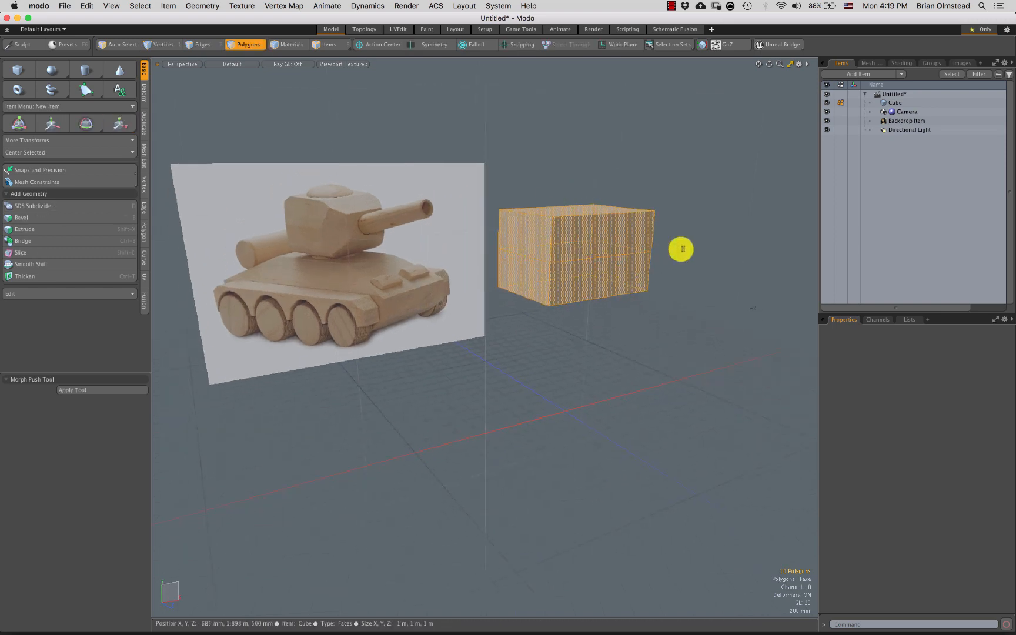
Preview the sliced box as a subdivision surface and switch it back to plain polygons
click(680, 249)
alt+drag(681, 248, 522, 263)
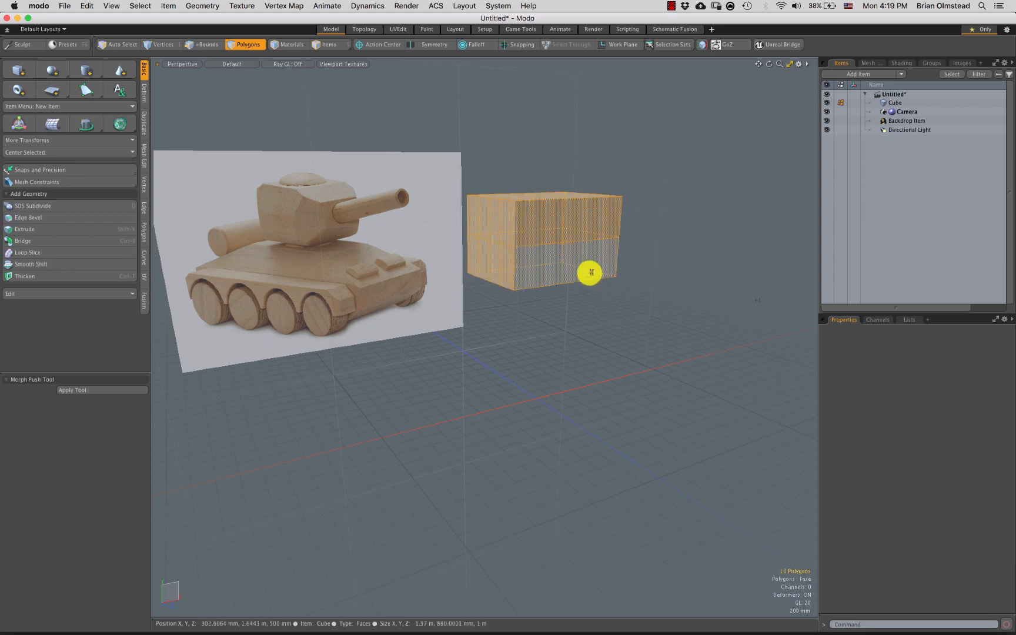
key(Tab)
alt+drag(553, 259, 553, 232)
key(Tab)
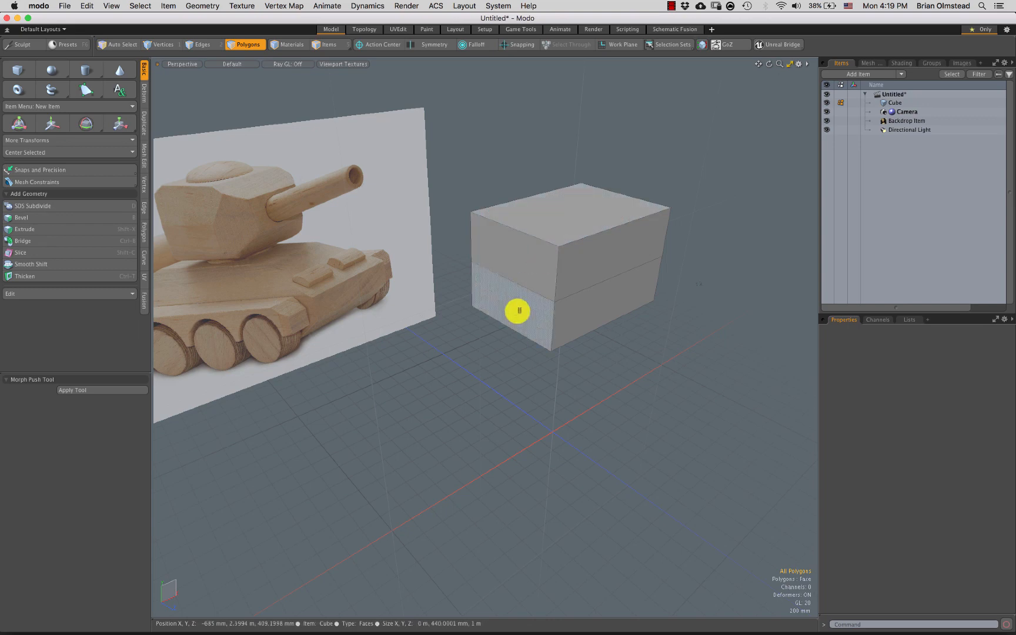
alt+shift+drag(524, 303, 598, 270)
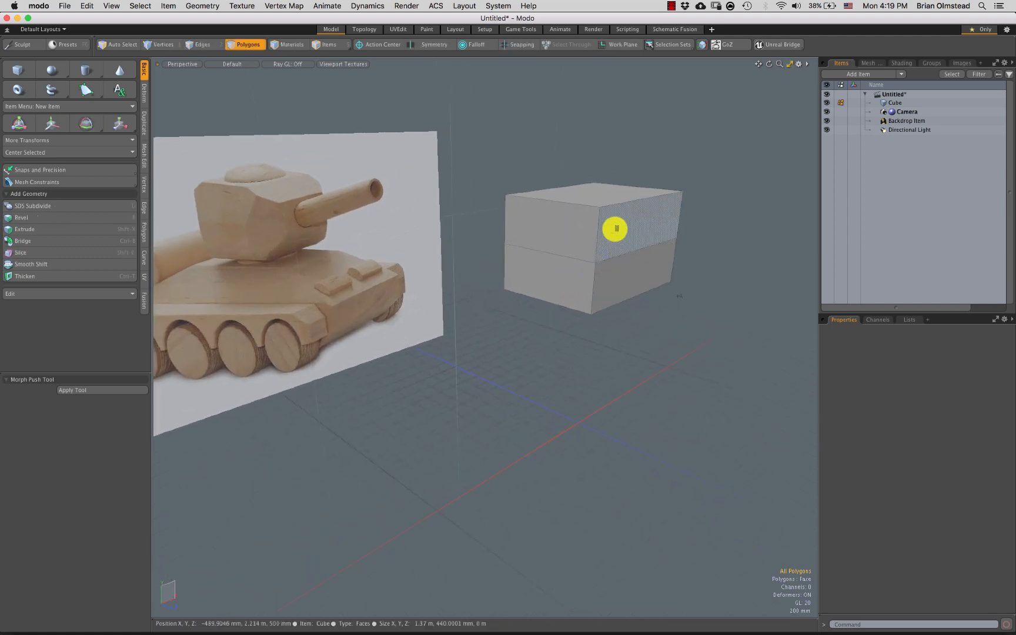
Select the two front faces of the box and extrude them forward to lengthen the turret body
drag(614, 228, 611, 282)
alt+shift+drag(597, 309, 572, 293)
key(shift+x)
drag(662, 245, 708, 266)
Scale the extruded front faces to 64% in X and 56% in Y to taper the turret's front
alt+drag(658, 288, 687, 220)
key(y)
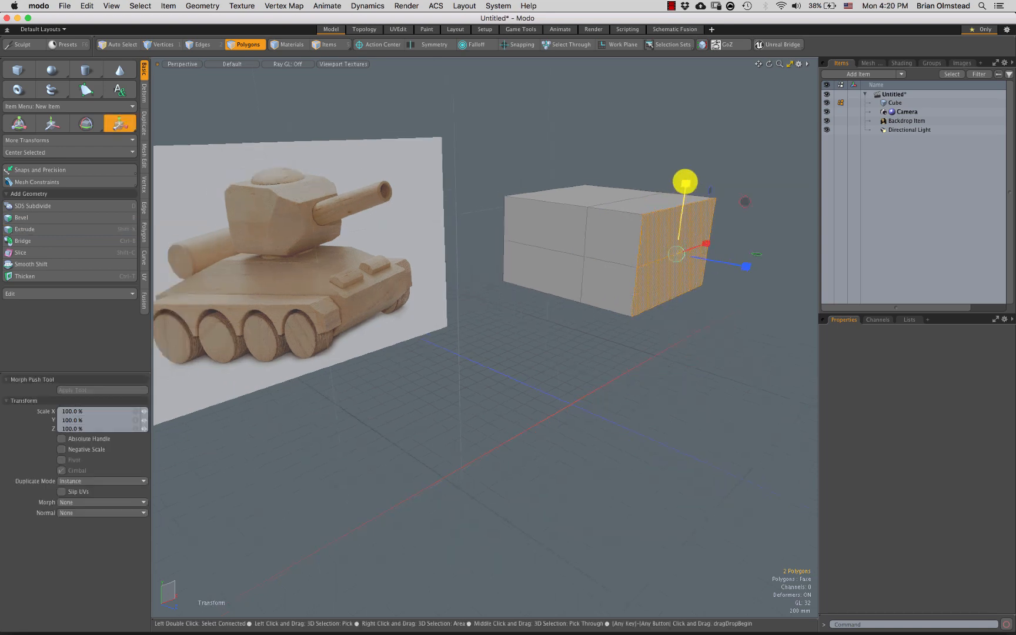
drag(685, 182, 679, 215)
mouse_move(599, 281)
alt+mouse_down()
mouse_move(579, 238)
mouse_move(590, 293)
alt+mouse_up()
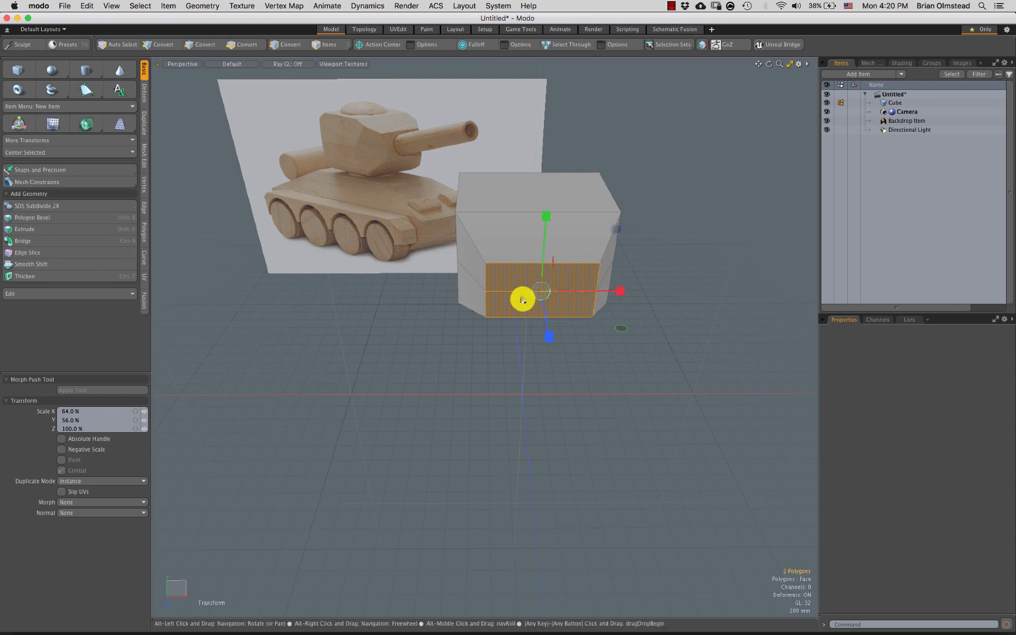
alt+drag(522, 299, 612, 269)
key(q)
click(460, 281)
Loop-slice the tapered front section with a single cut placed at 71.50%, near the main body
alt+drag(460, 281, 515, 278)
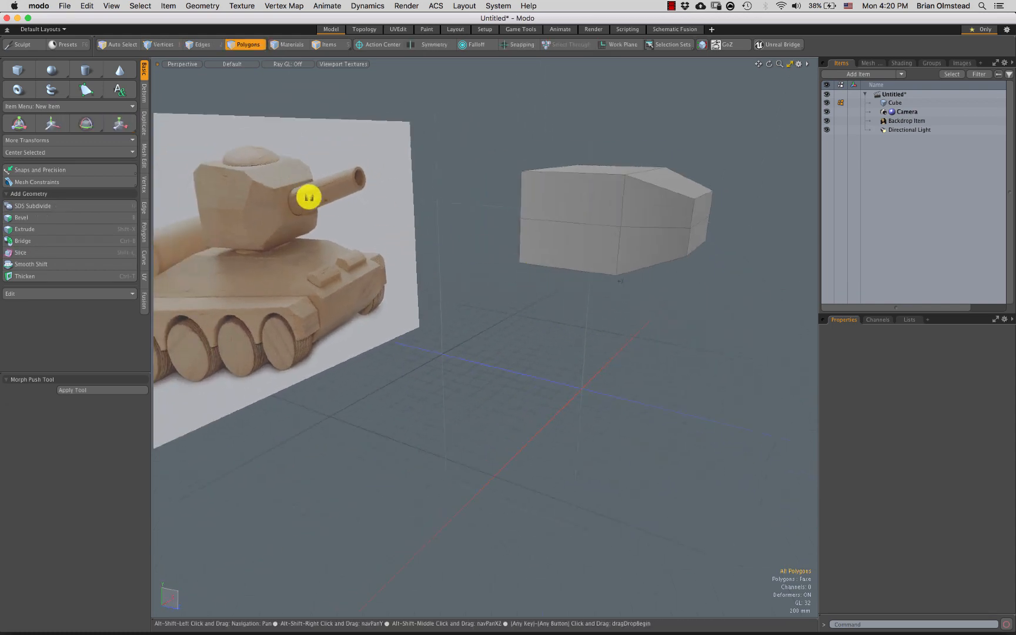
alt+drag(308, 197, 375, 204)
alt+drag(313, 197, 624, 254)
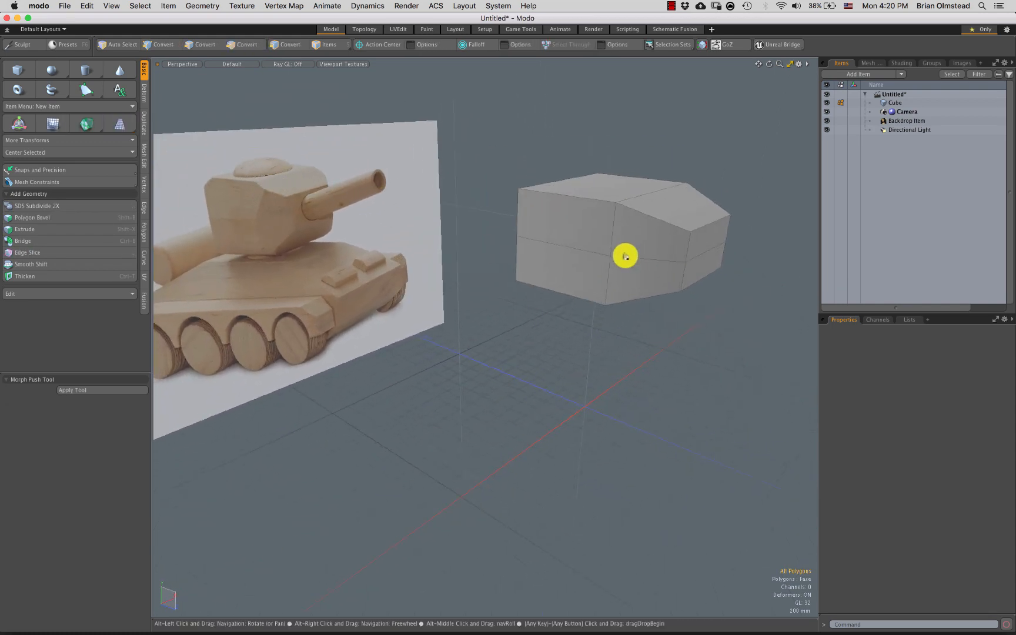
key(2)
click(649, 246)
key(alt+c)
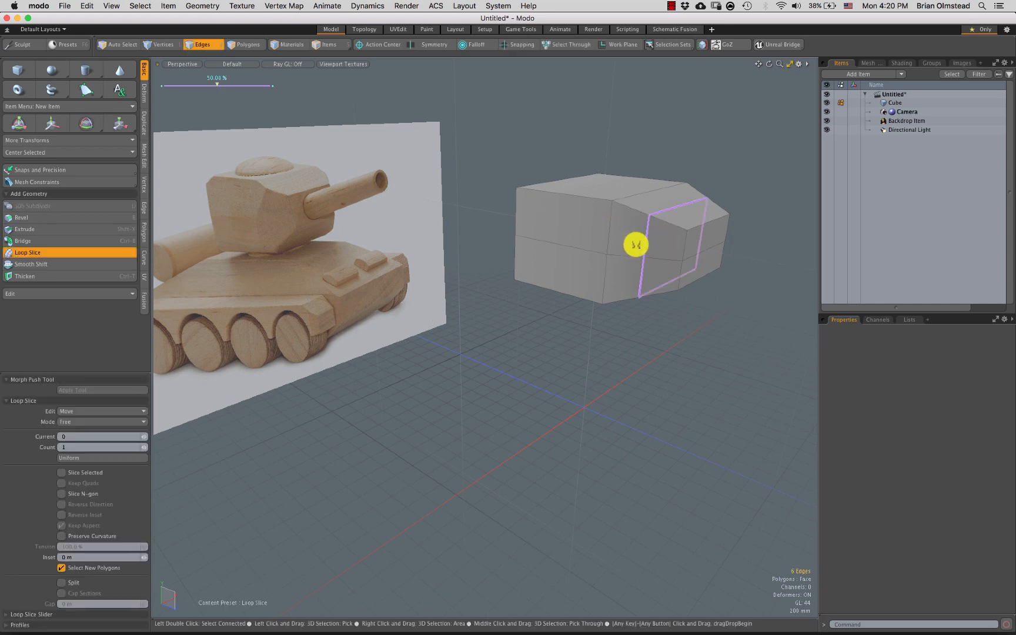
alt+drag(653, 272, 624, 272)
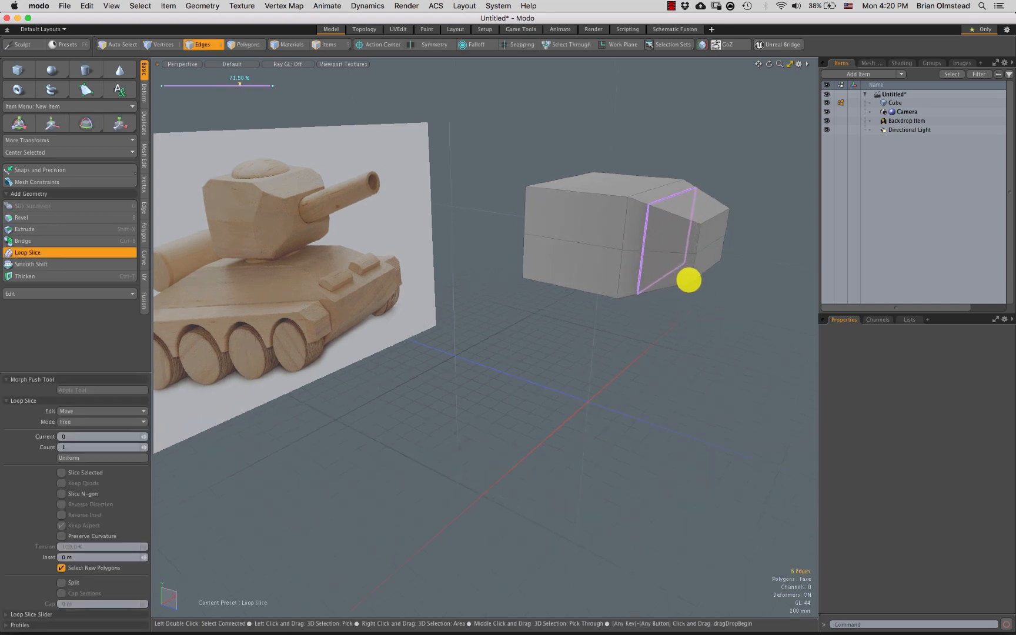
key(space)
Try to widen only the top edge of the new slice to 113.5% along X
alt+drag(605, 307, 488, 263)
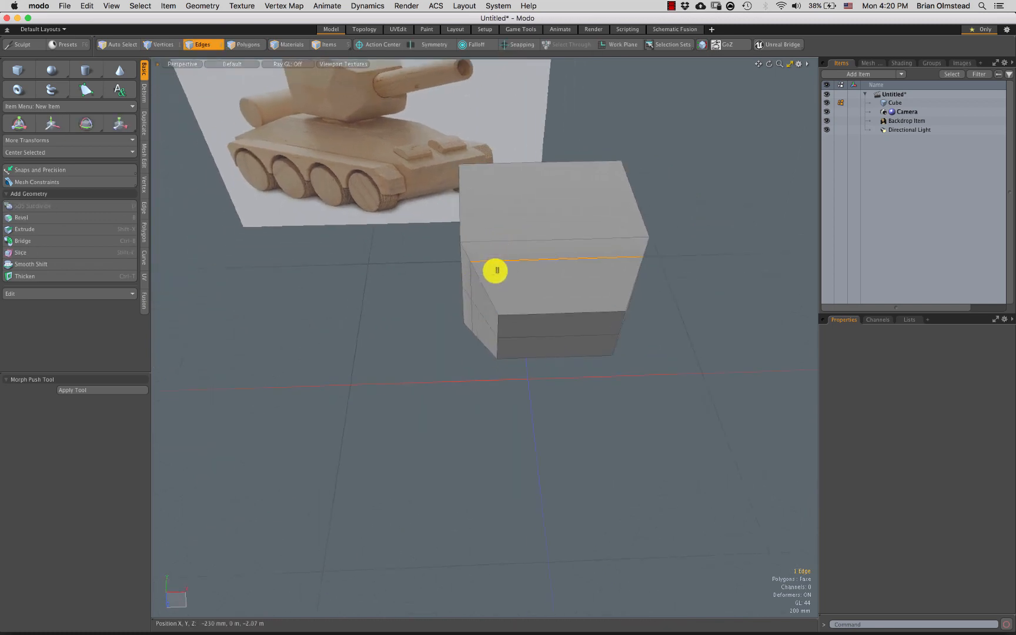
key(y)
alt+shift+drag(555, 274, 594, 303)
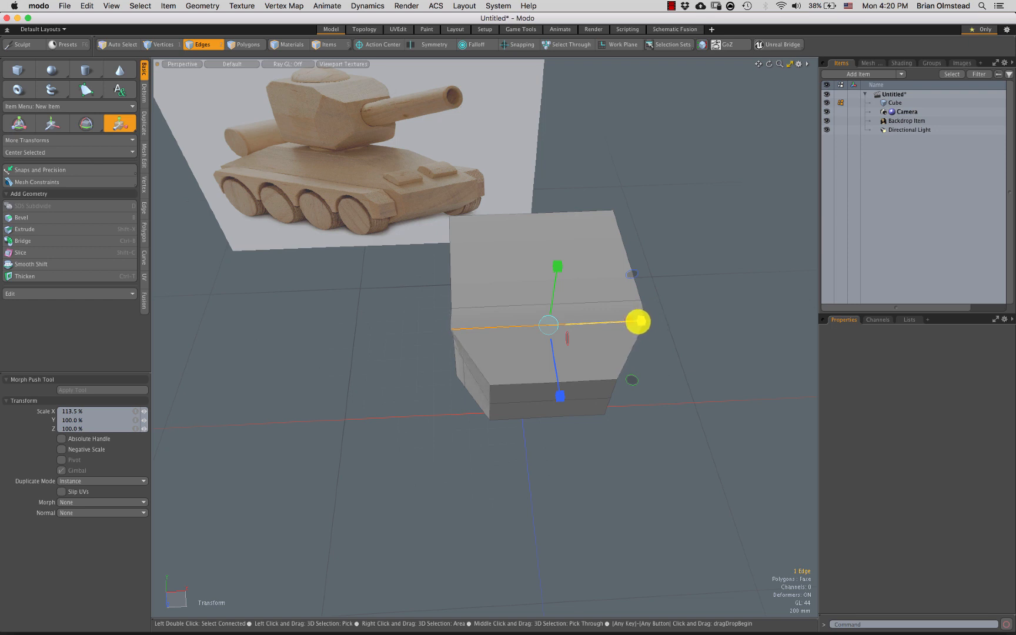
key(space)
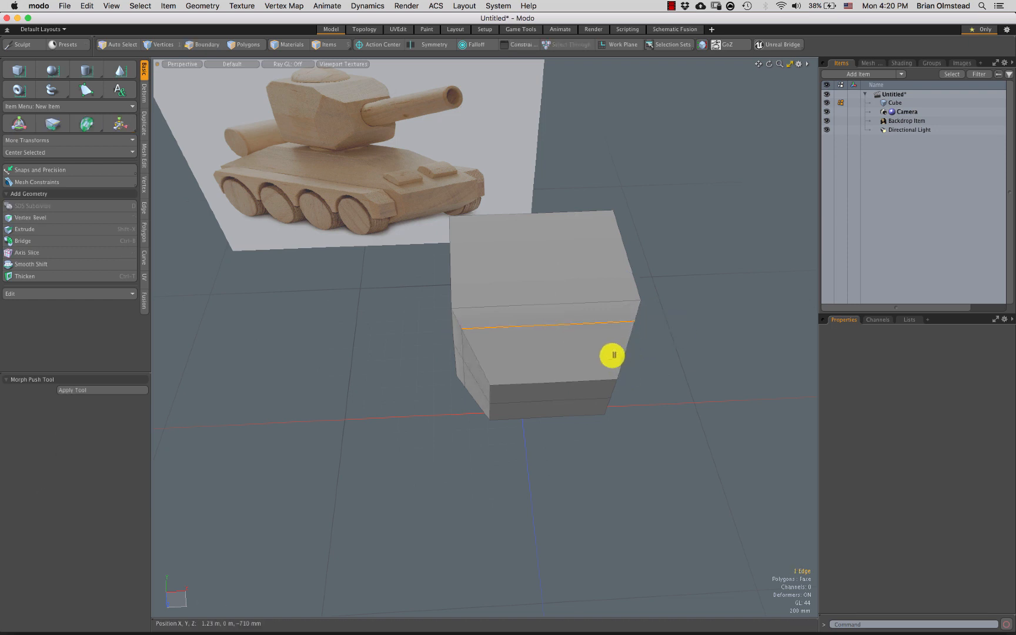
key(space)
Select the whole new edge loop in the front taper and widen it to about 105.5% along X
key(2)
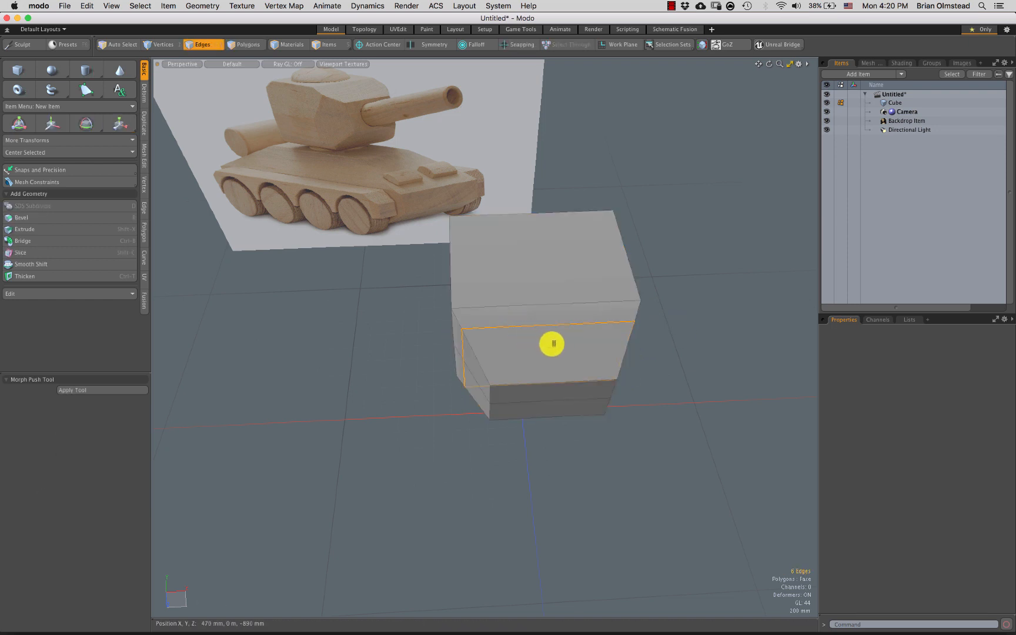
key(y)
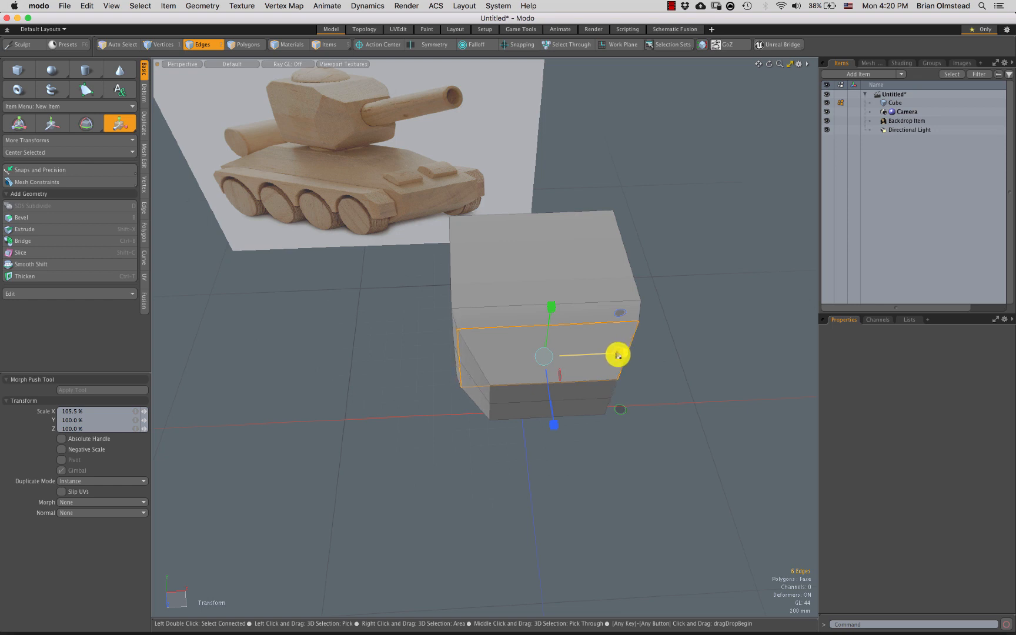
alt+drag(618, 355, 606, 327)
key(space)
click(547, 310)
In the front view, select all the upper edges and scale them inward along X to taper the turret's top
alt+drag(547, 310, 486, 232)
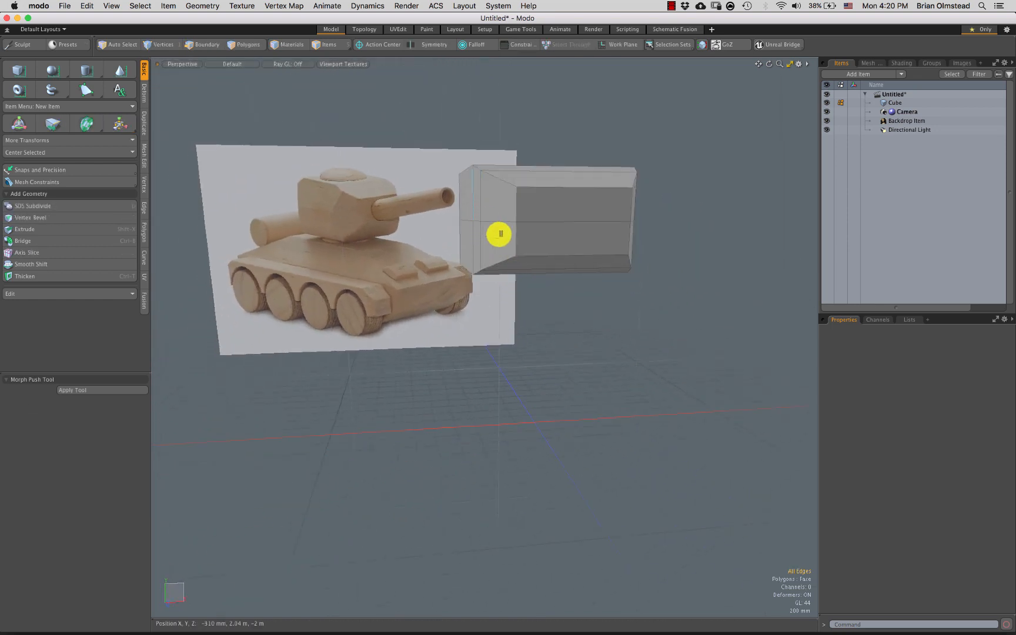
key(ctrl+space)
click(507, 236)
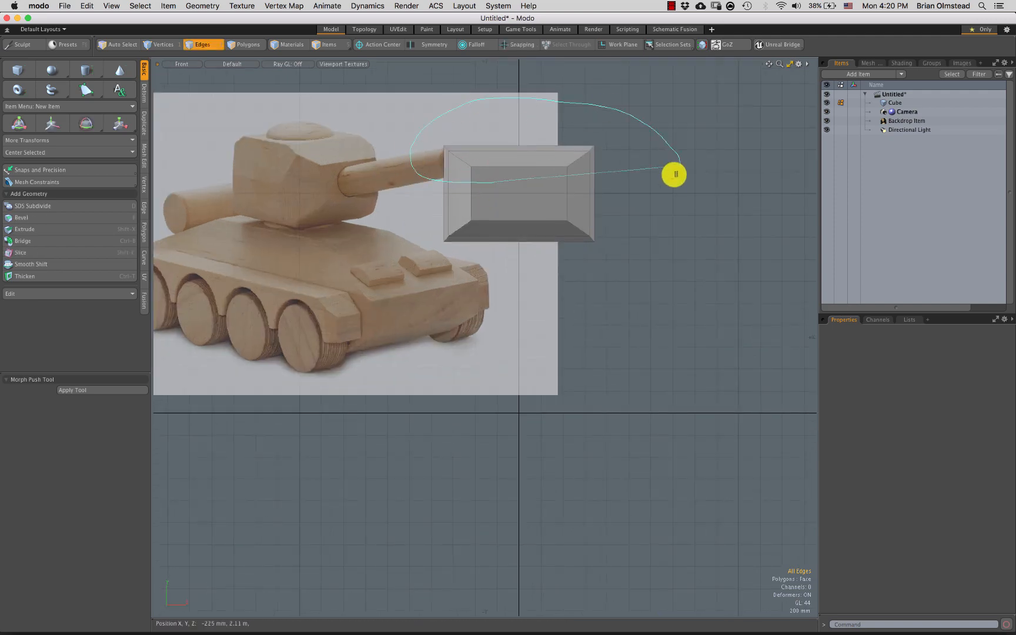
right_drag(674, 174, 676, 169)
key(y)
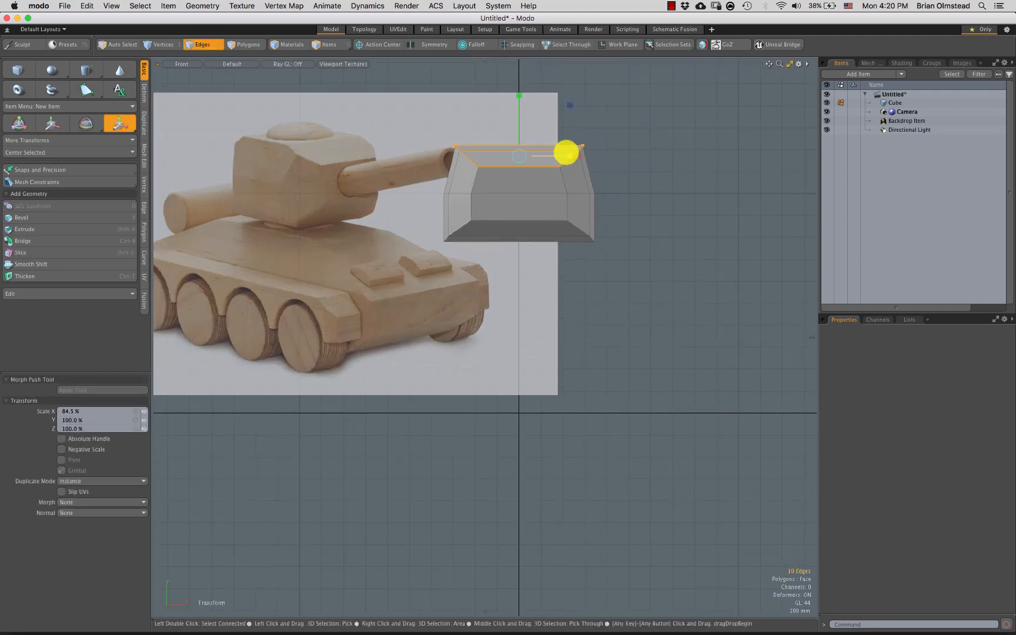
key(space)
click(641, 222)
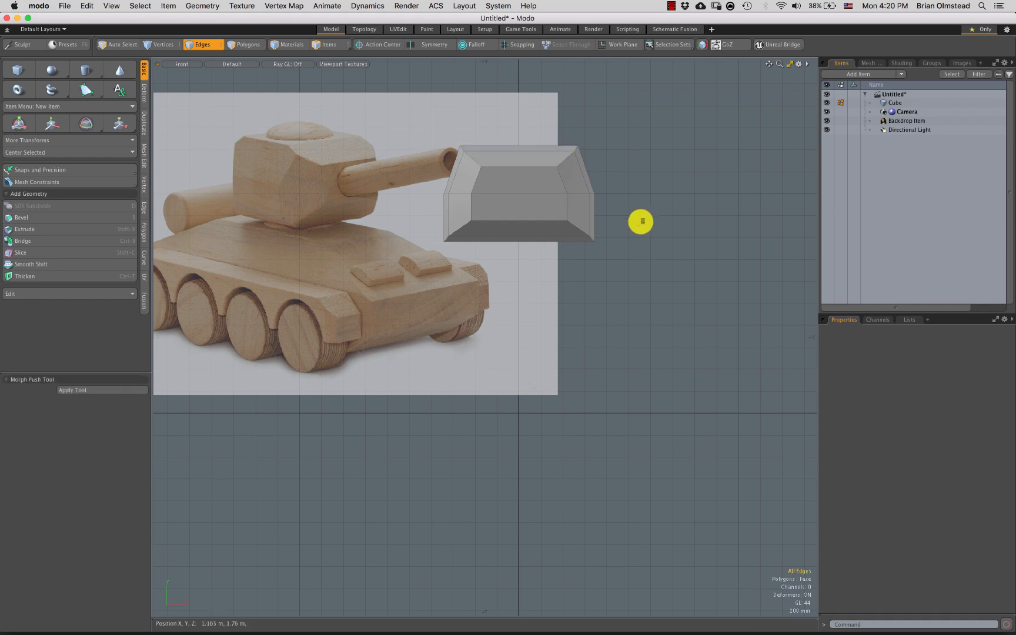
Bevel the turret's upper rear edge with an inset of 115 mm, following the chamfer in the backdrop image
alt+drag(577, 238, 336, 249)
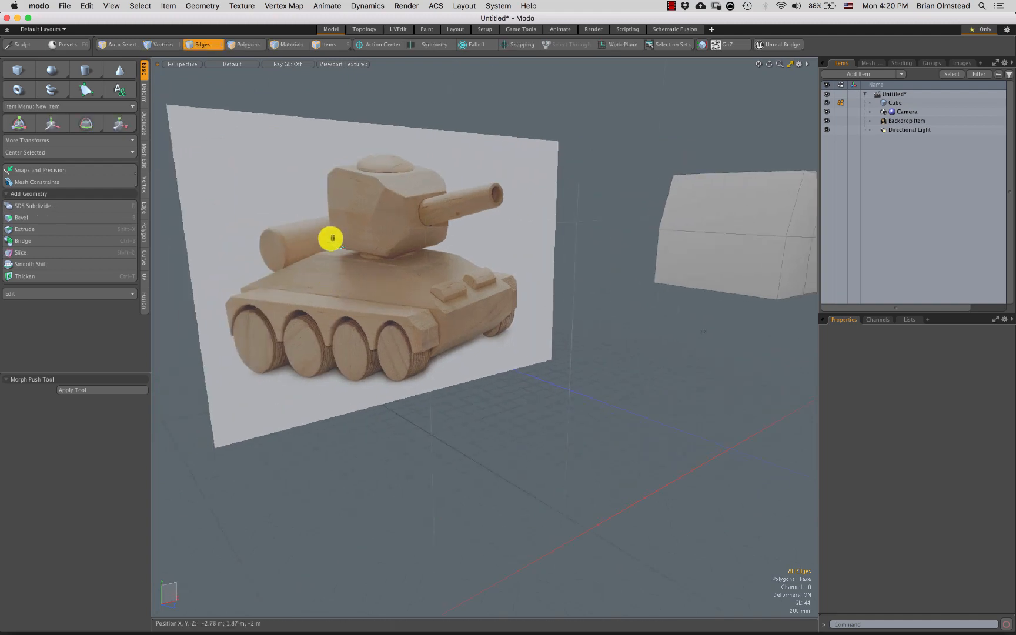
alt+drag(480, 240, 623, 186)
click(625, 174)
shift+click(614, 233)
alt+drag(614, 233, 569, 236)
key(b)
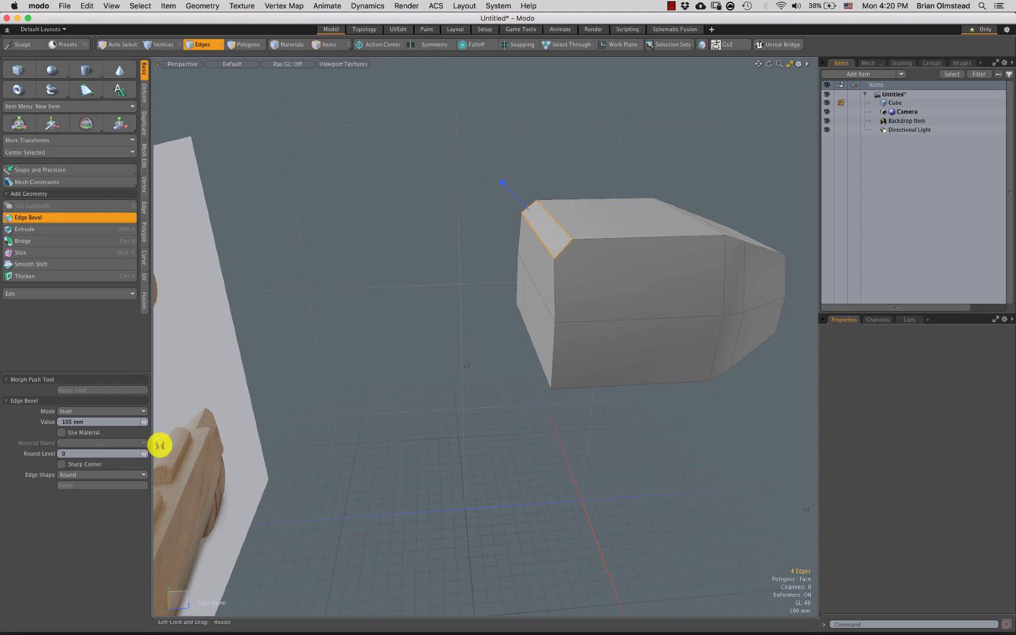
alt+drag(557, 320, 525, 281)
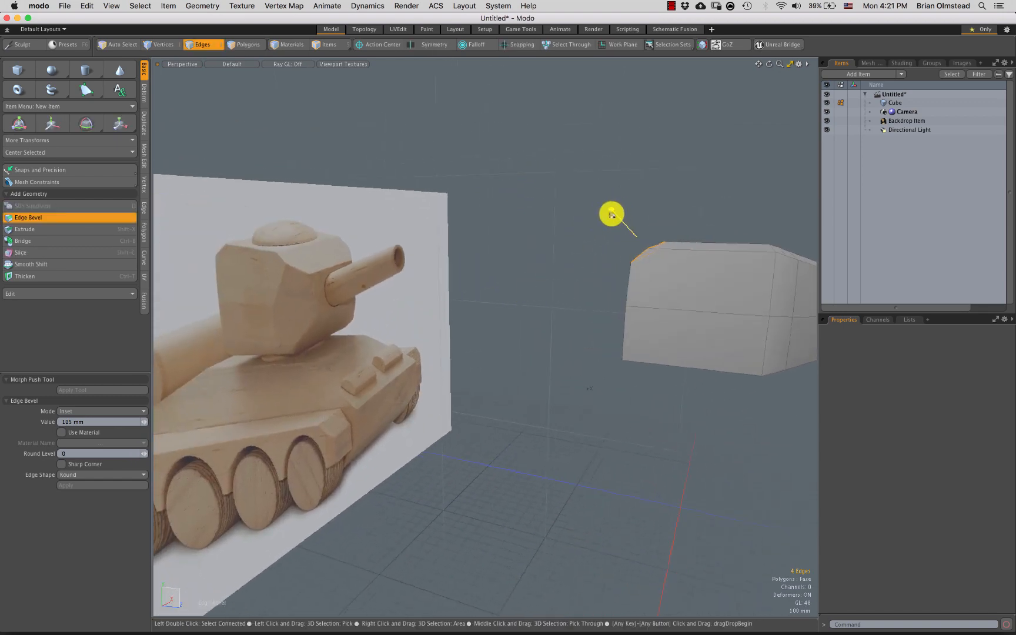
alt+drag(672, 311, 636, 311)
key(space)
click(598, 363)
alt+drag(598, 363, 578, 376)
Bevel the turret's lower rear edge with a smaller inset than the upper rear chamfer
key(space)
click(646, 244)
key(2)
click(602, 318)
key(b)
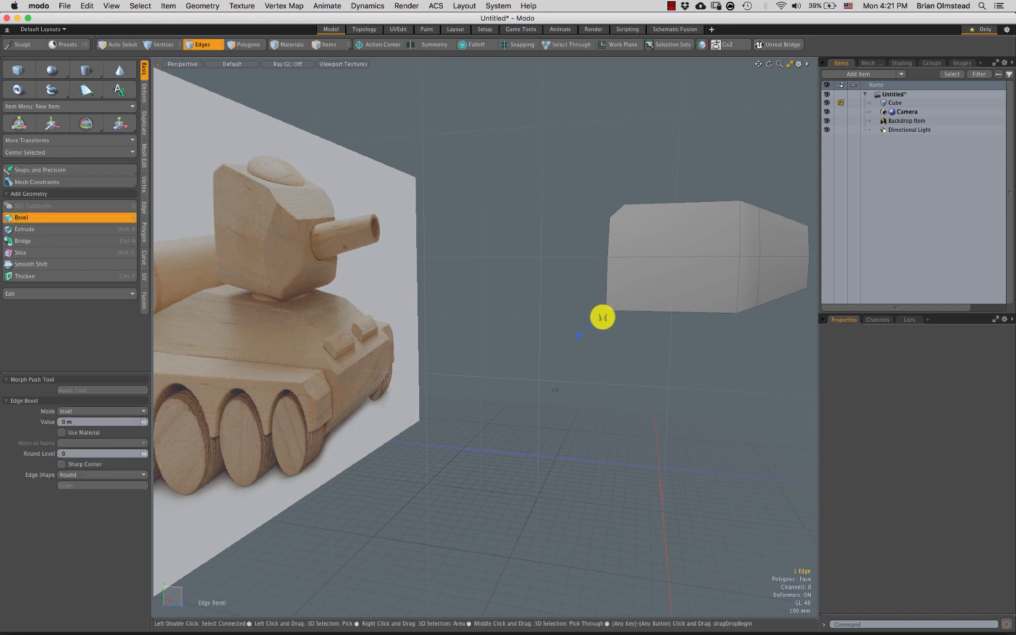
alt+drag(602, 318, 545, 366)
key(q)
click(617, 344)
Toggle off the display of the work plane grid in the perspective viewport
key(3)
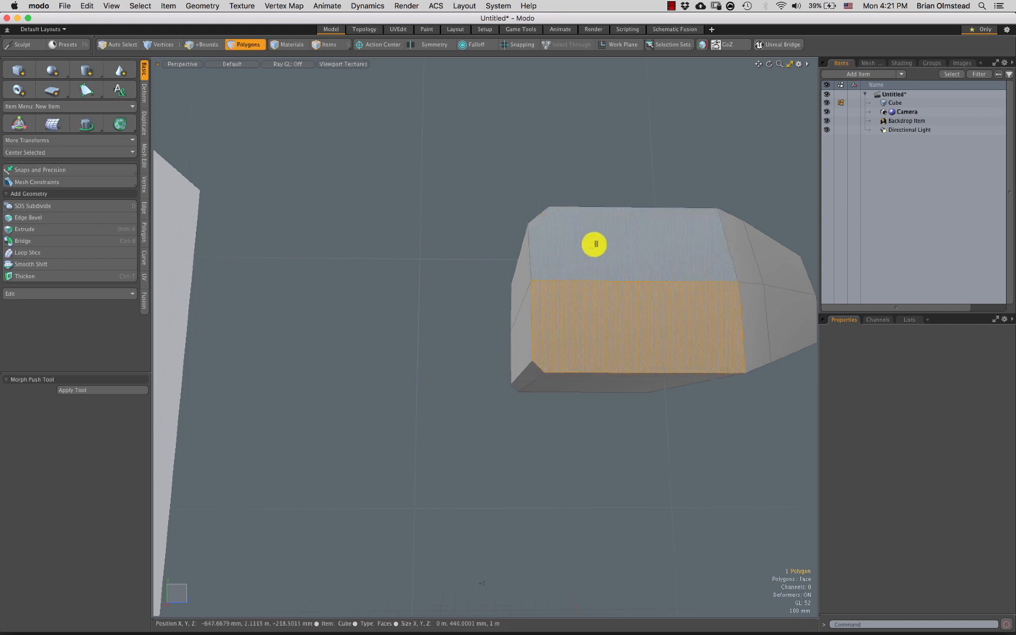
key(ctrl+3)
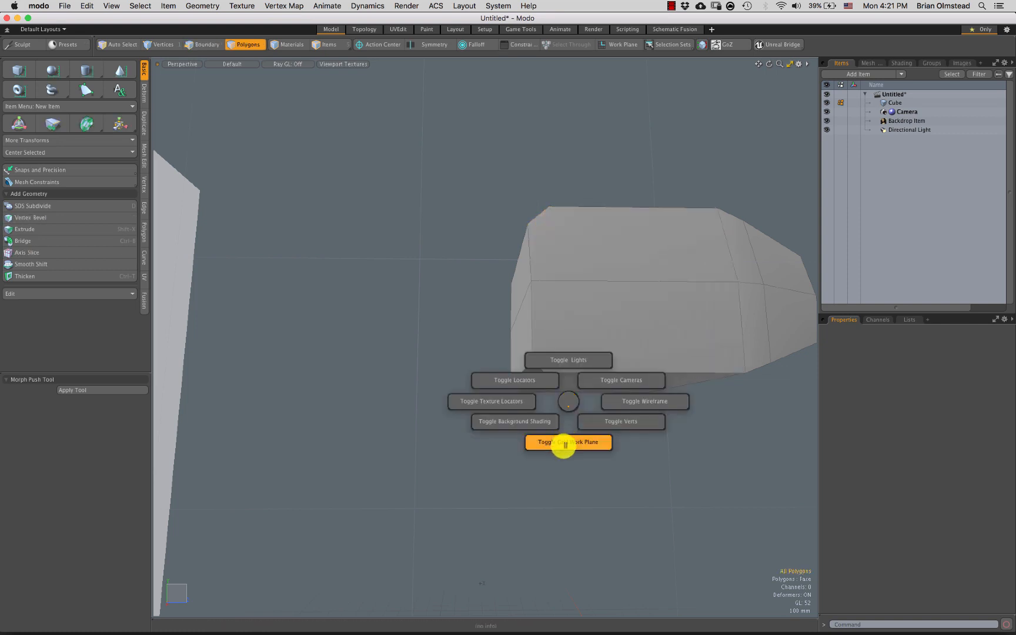
click(562, 445)
Use Edge Slice with Multi Slice enabled to cut each turret side between its lower and upper rear chamfer corners
alt+drag(571, 391, 560, 376)
scroll(562, 376, up, 3)
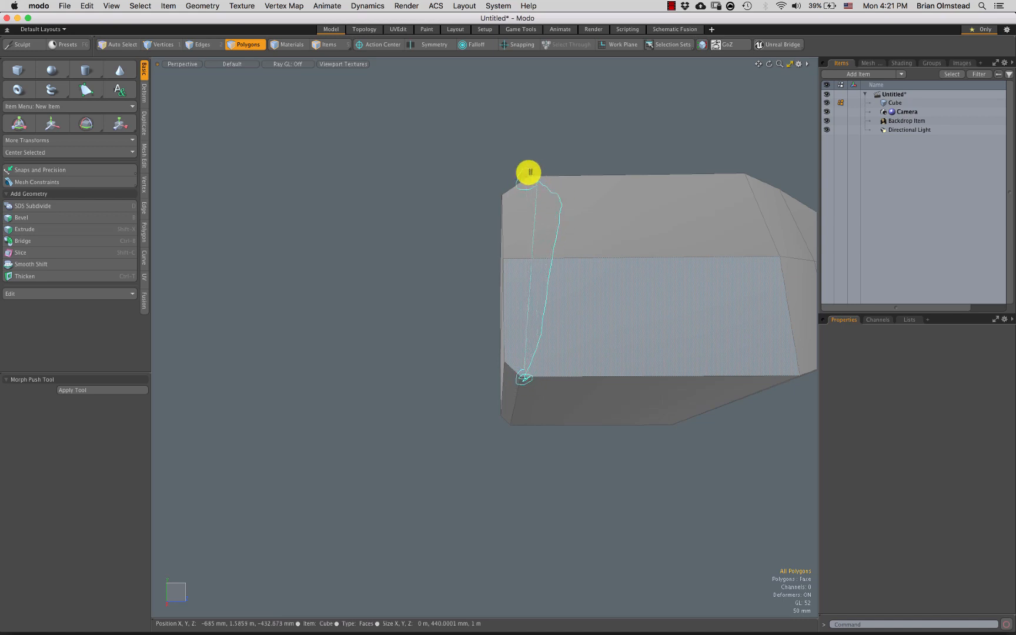
key(shift+c)
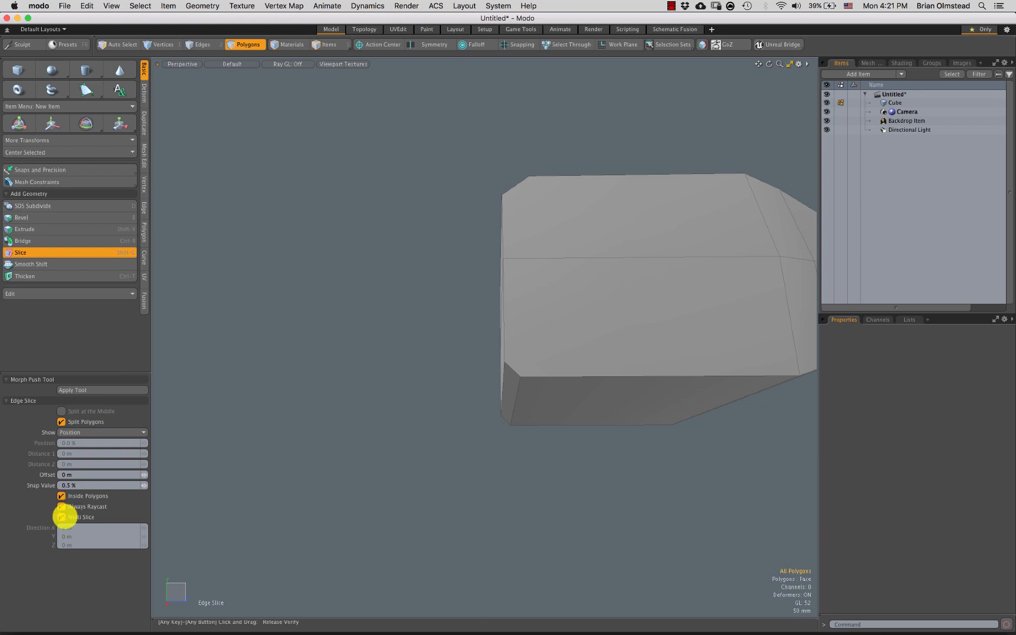
click(61, 517)
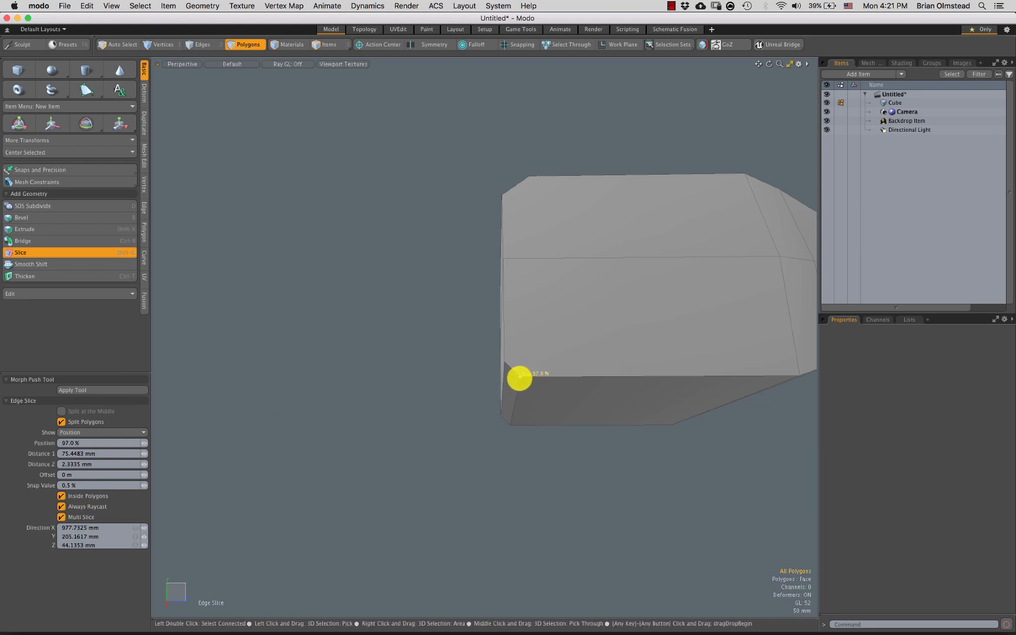
click(522, 378)
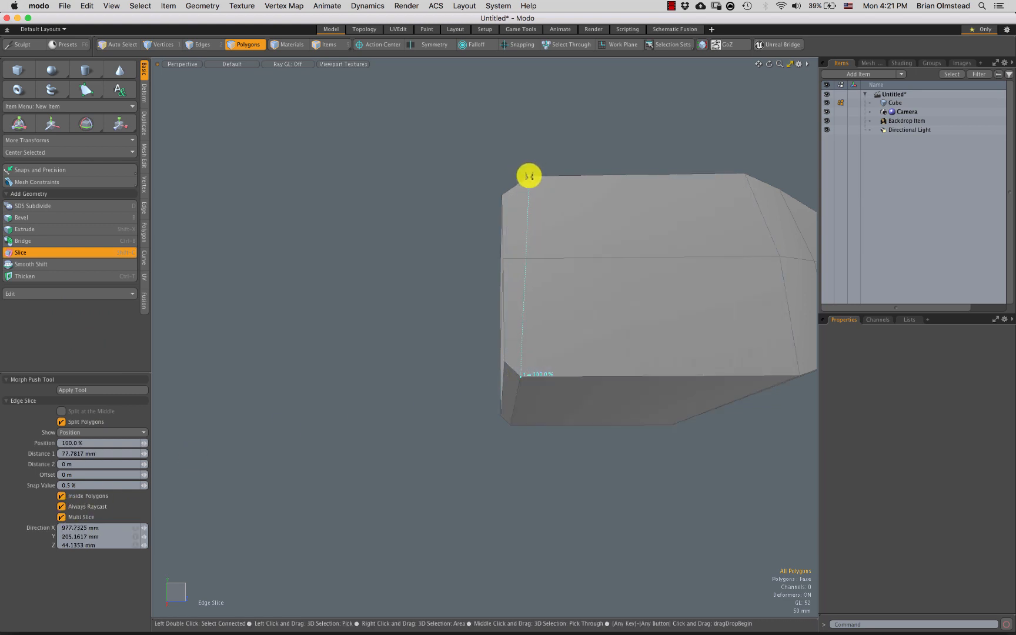
key(space)
alt+drag(561, 150, 511, 146)
key(alt+c)
key(space)
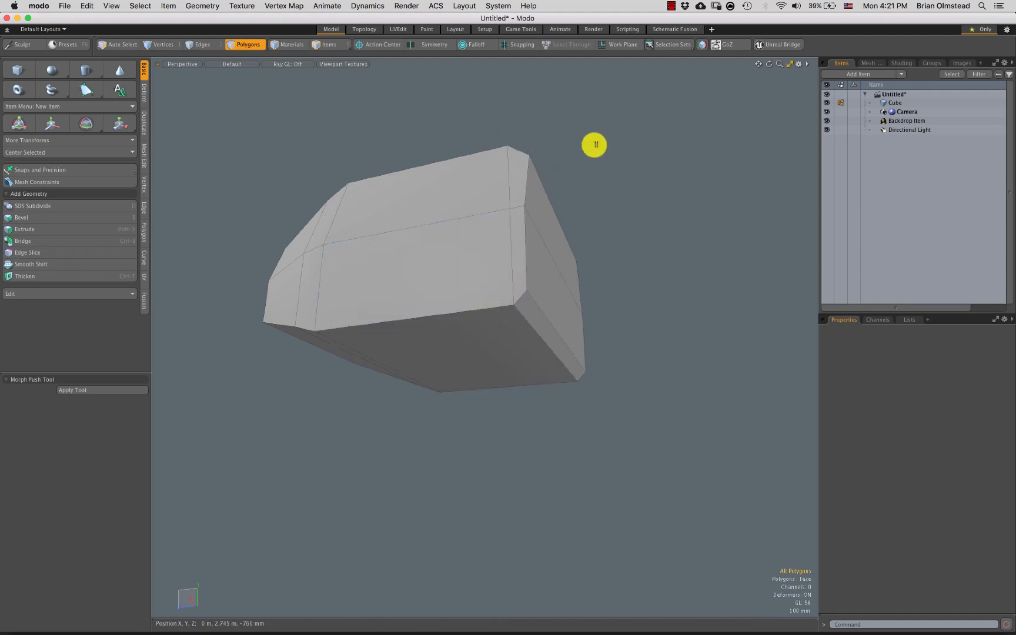
In the right view, select the two middle vertices of the side cuts and scale them to 0% in Z
key(KP_3)
ctrl+alt+drag(597, 272, 553, 254)
key(1)
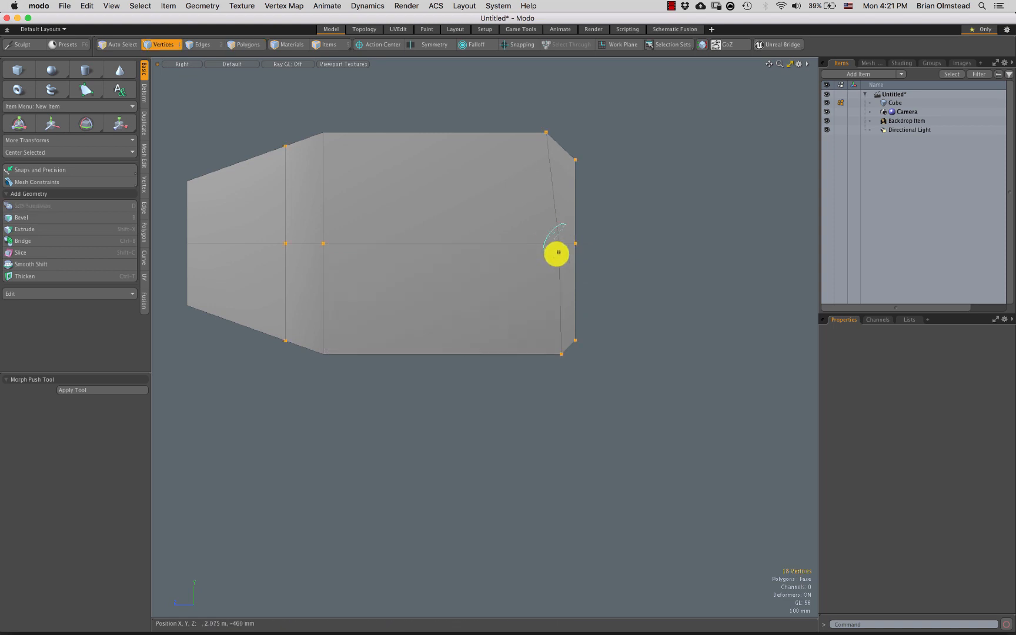
ctrl+alt+drag(541, 297, 596, 272)
click(596, 272)
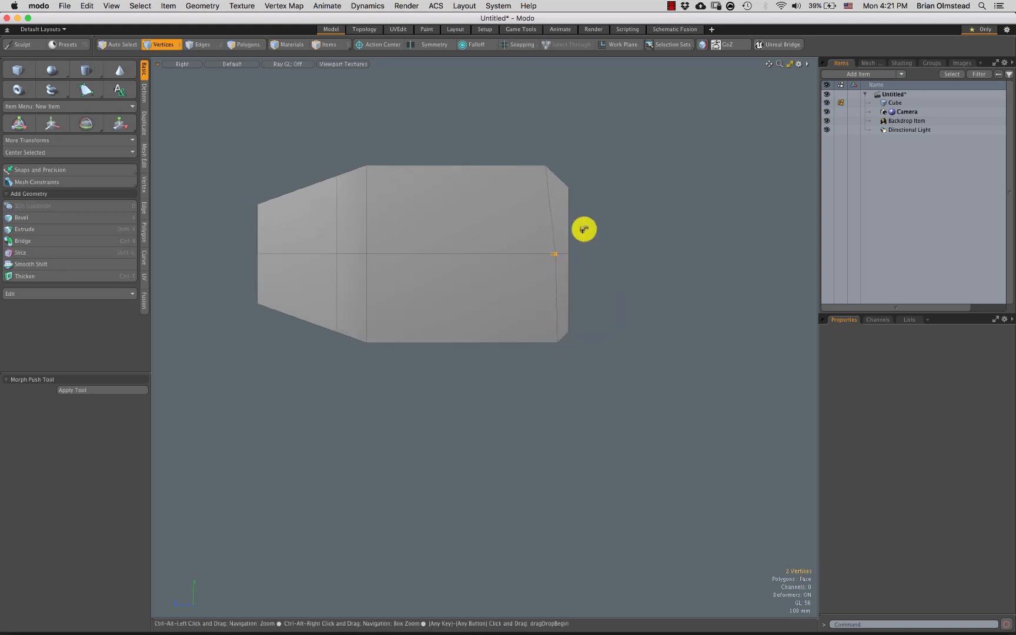
ctrl+alt+drag(584, 229, 558, 268)
key(r)
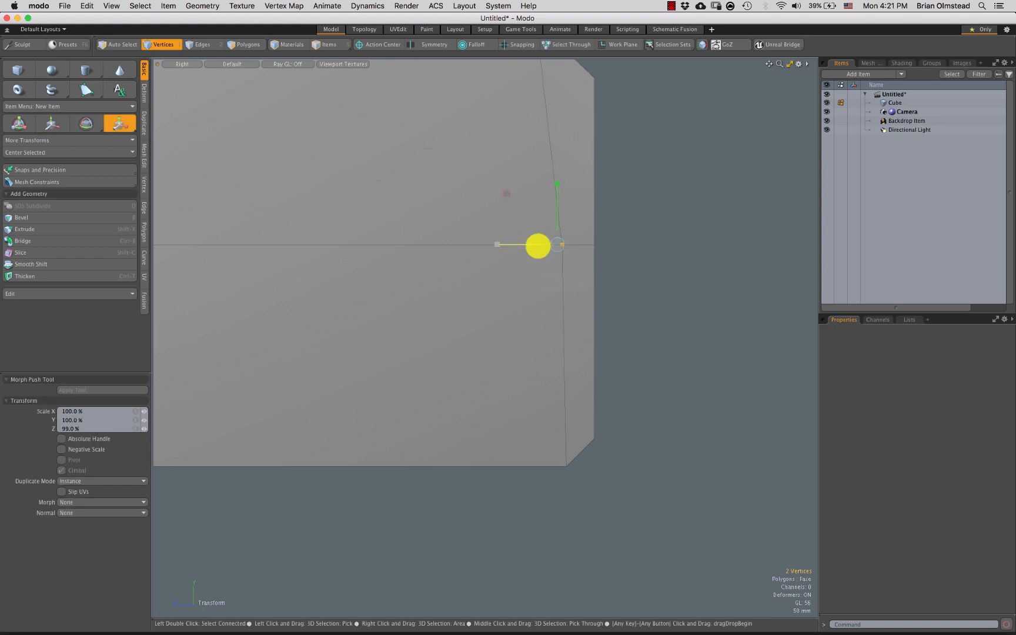
key(ctrl+space)
click(630, 261)
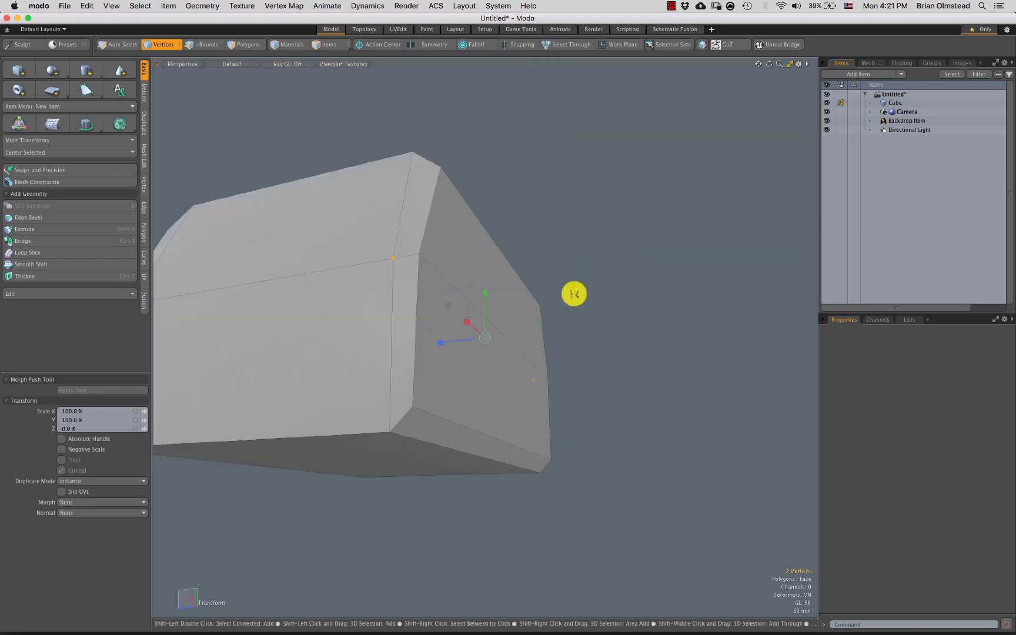
ctrl+alt+drag(574, 290, 558, 312)
alt+drag(559, 312, 539, 326)
key(q)
click(537, 270)
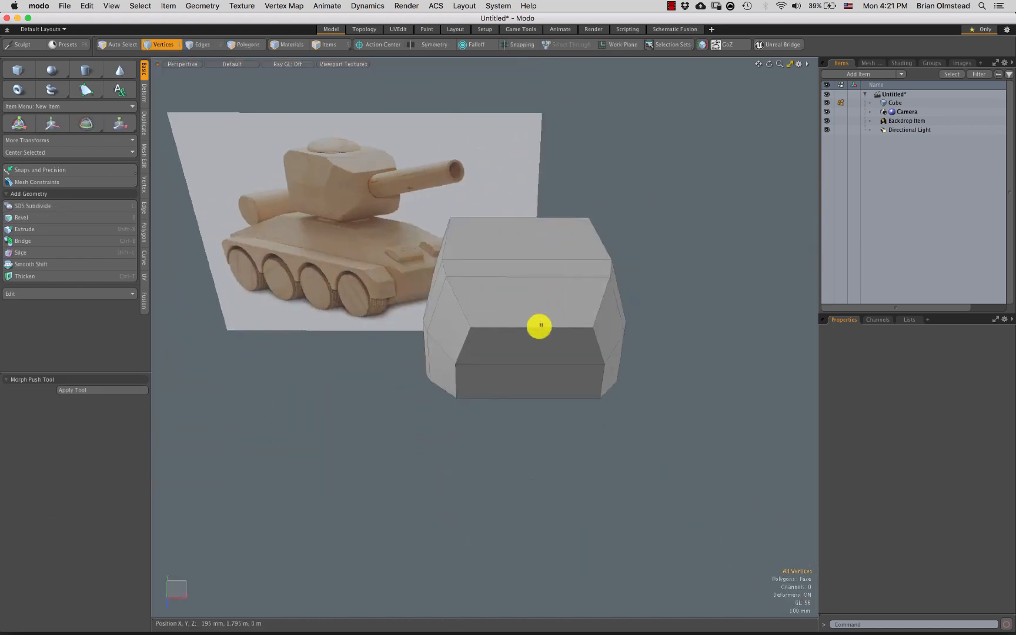
Add one Loop Slice running lengthwise through the turret, spaced uniformly so it sits at 50%
key(alt+c)
click(560, 324)
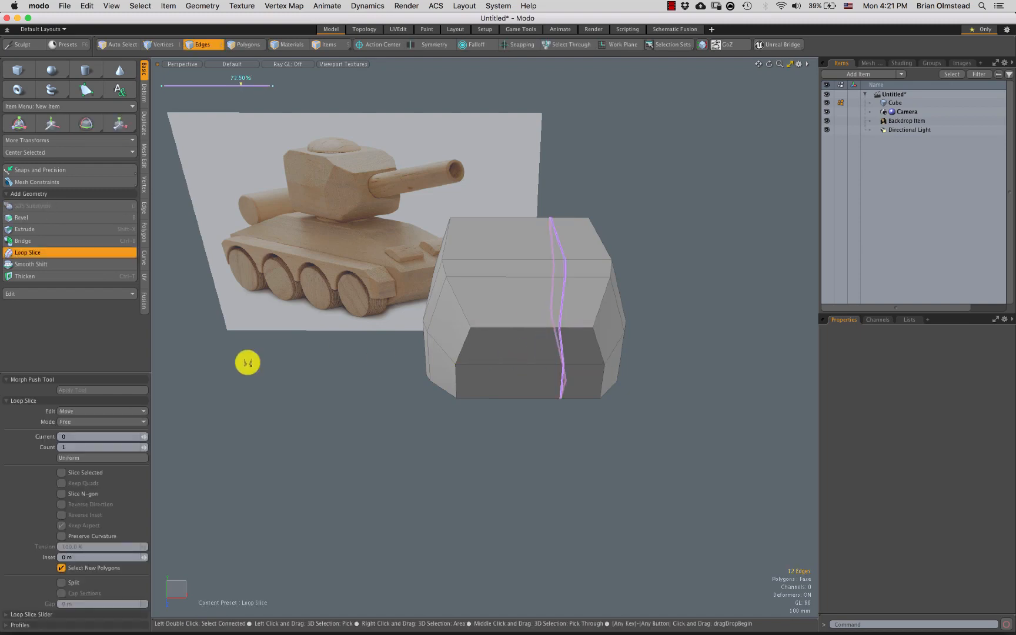
click(88, 458)
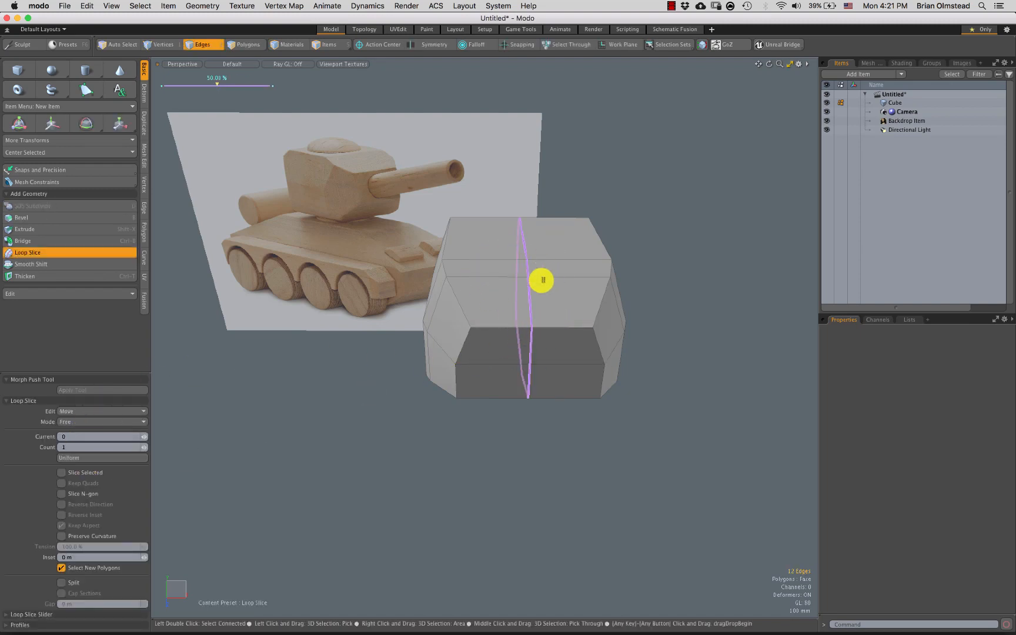
key(space)
Delete the polygons on one side of the turret's centre slice and mirror the remaining half across X with merged vertices
alt+drag(582, 338, 327, 210)
key(3)
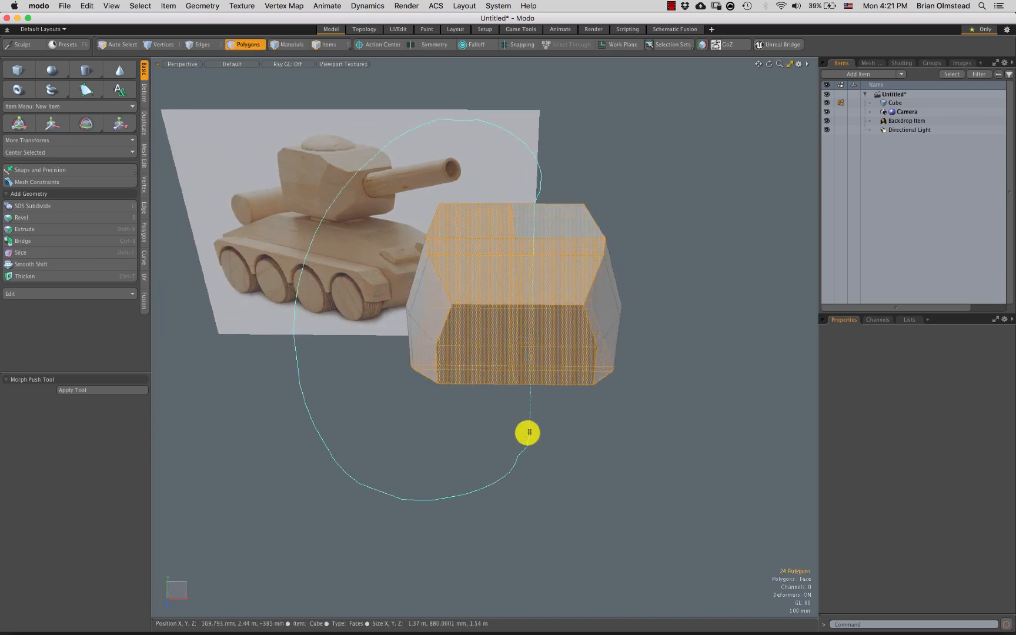
right_drag(527, 433, 531, 394)
key(Delete)
key(shift+v)
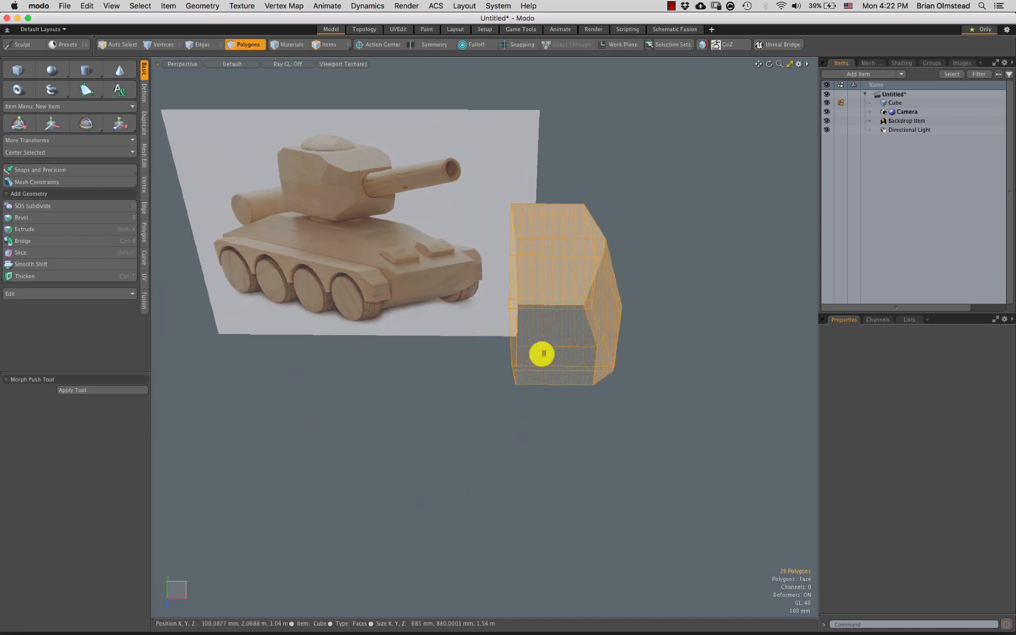
click(80, 545)
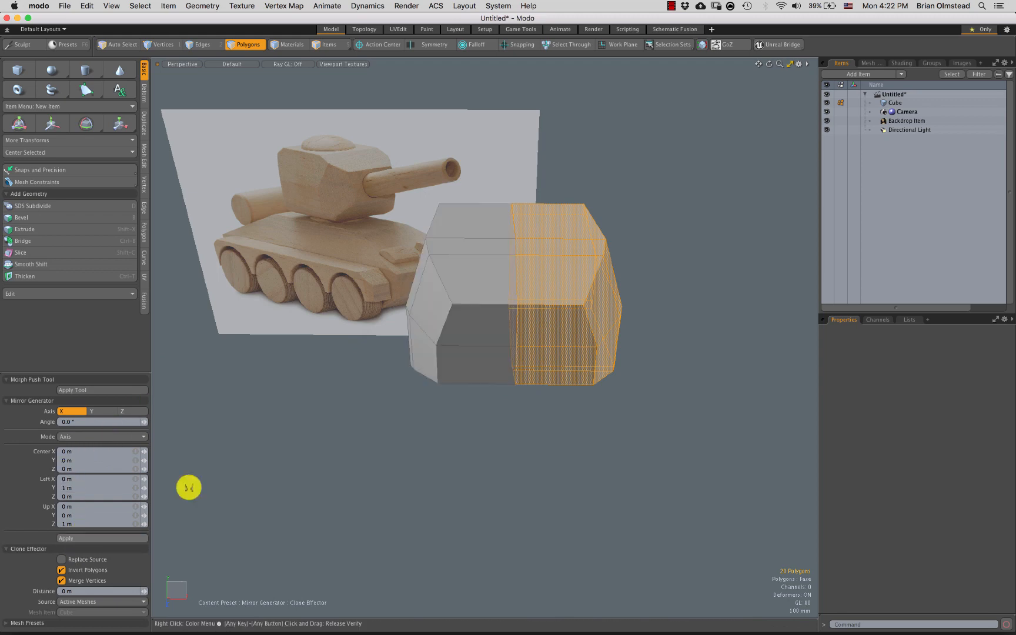
Preview the mirrored turret as a Catmull-Clark subdivision surface, and switch back to plain faces
alt+drag(510, 324, 518, 289)
alt+drag(663, 277, 732, 269)
alt+drag(601, 345, 281, 227)
key(Tab)
alt+shift+drag(545, 288, 550, 288)
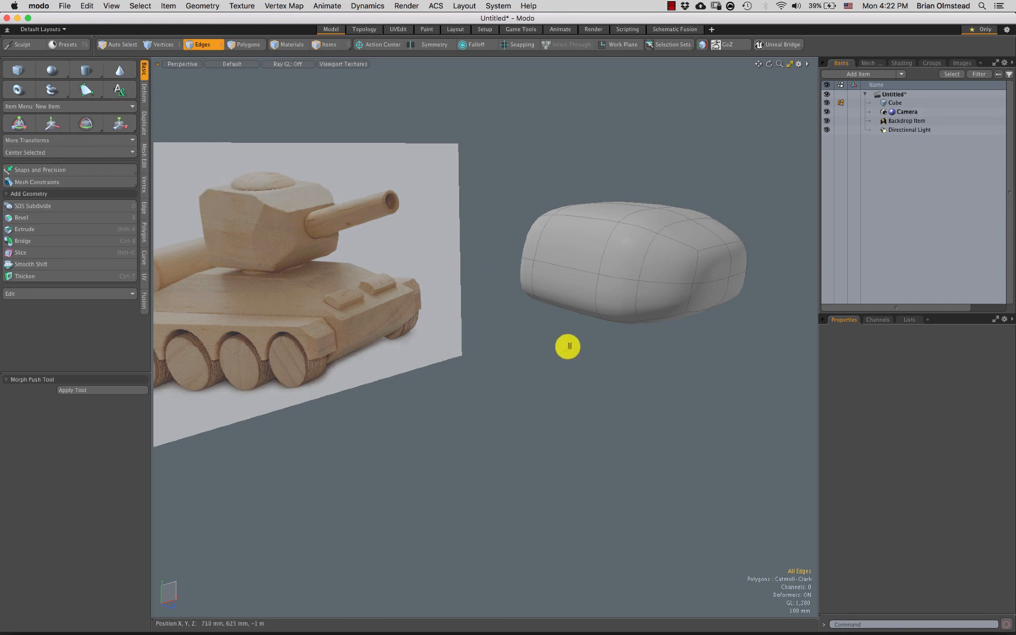
key(Tab)
Enable X symmetry and select the turret's top and bottom perimeter edges together with its vertical corner edges
alt+drag(616, 279, 619, 261)
alt+drag(521, 222, 497, 191)
key(2)
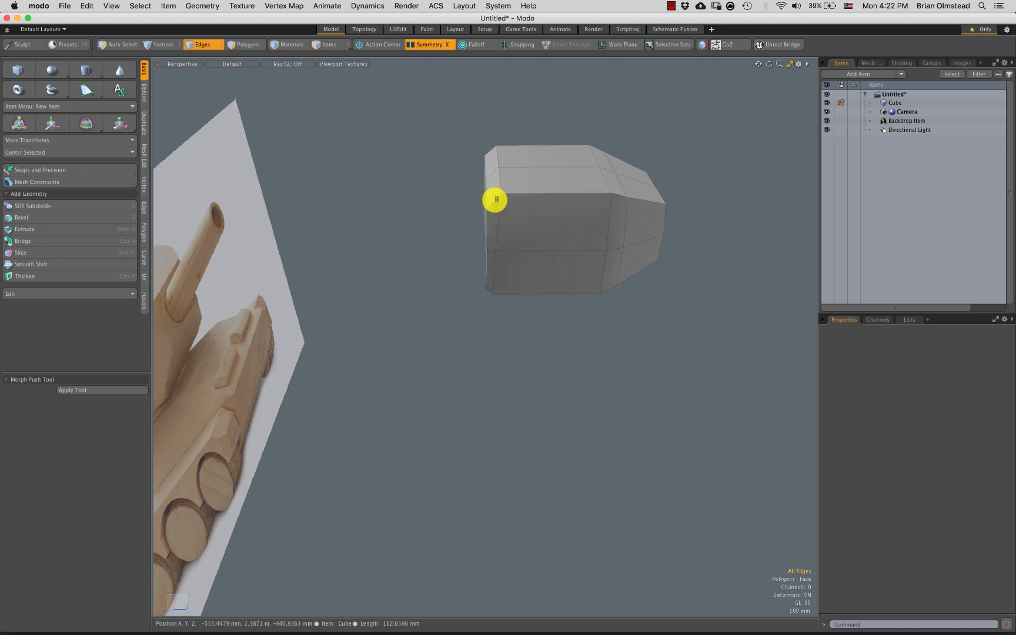
alt+drag(618, 201, 612, 238)
double_click(638, 228)
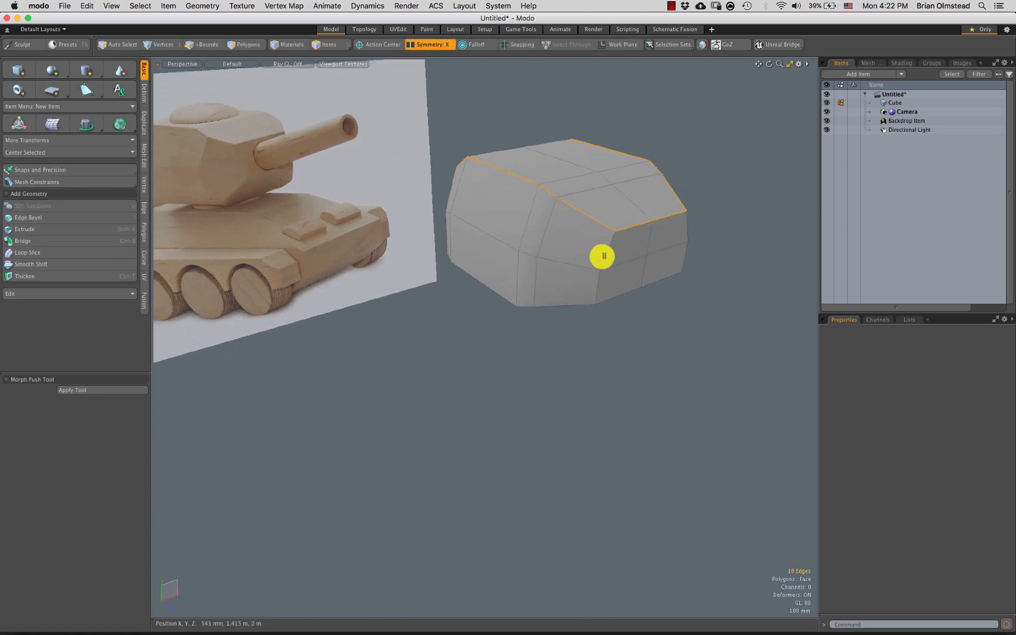
alt+drag(596, 302, 484, 290)
shift+right_drag(476, 289, 477, 290)
mouse_move(477, 291)
alt+mouse_down()
mouse_move(381, 322)
mouse_move(469, 309)
mouse_move(417, 301)
mouse_move(539, 307)
mouse_move(471, 300)
mouse_move(508, 263)
mouse_move(458, 347)
alt+mouse_up()
ctrl+click(477, 243)
alt+drag(524, 327, 527, 357)
ctrl+alt+drag(527, 356, 578, 295)
Convert the turret to Catmull-Clark subdivision and raise the selected edges' weight with the Weight Tool to sharpen them
key(Tab)
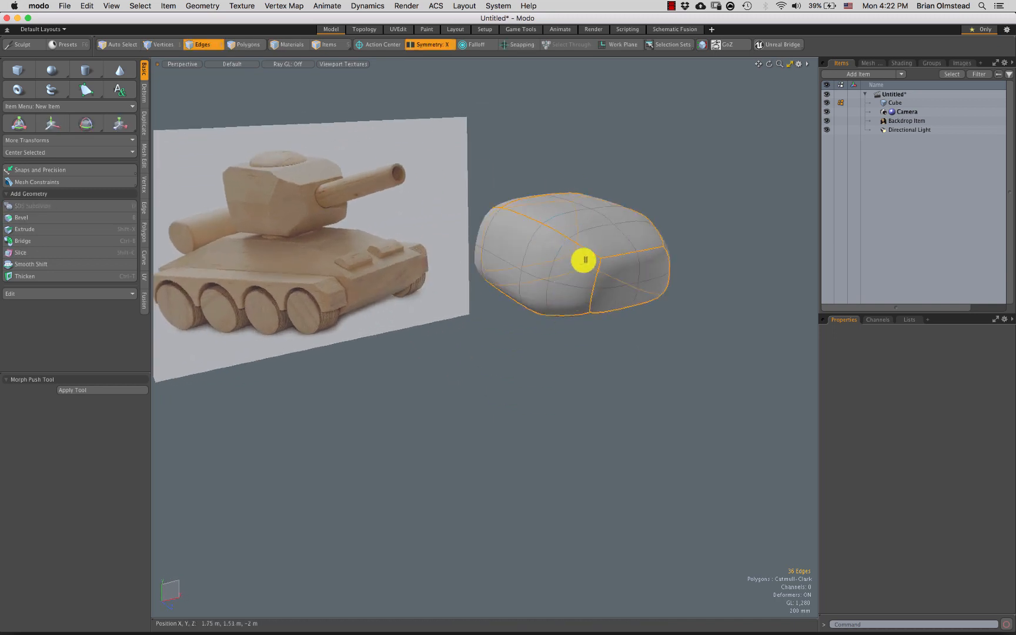
key(shift+w)
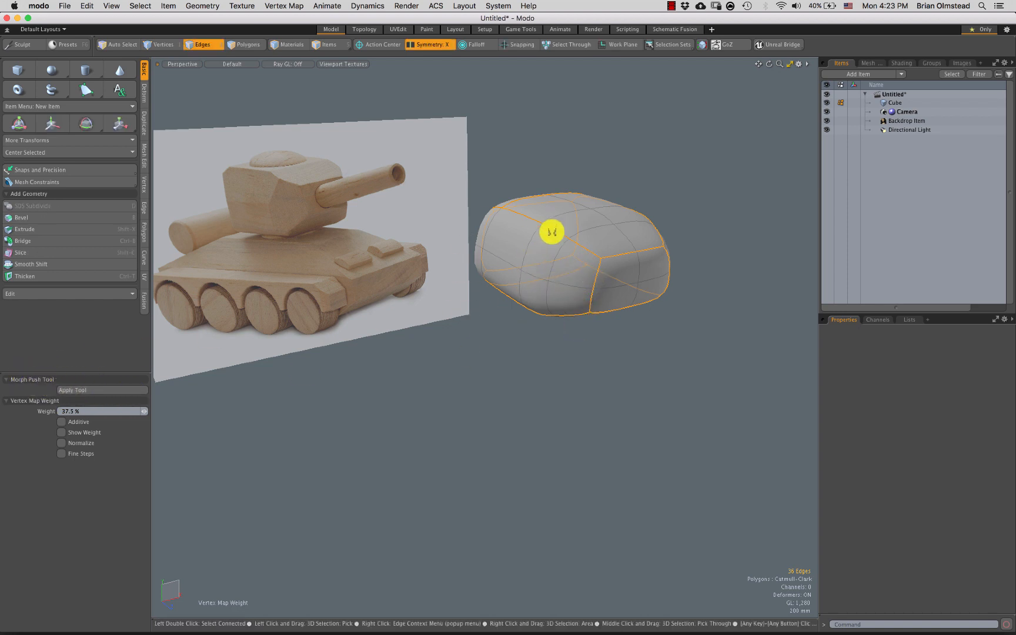
click(282, 7)
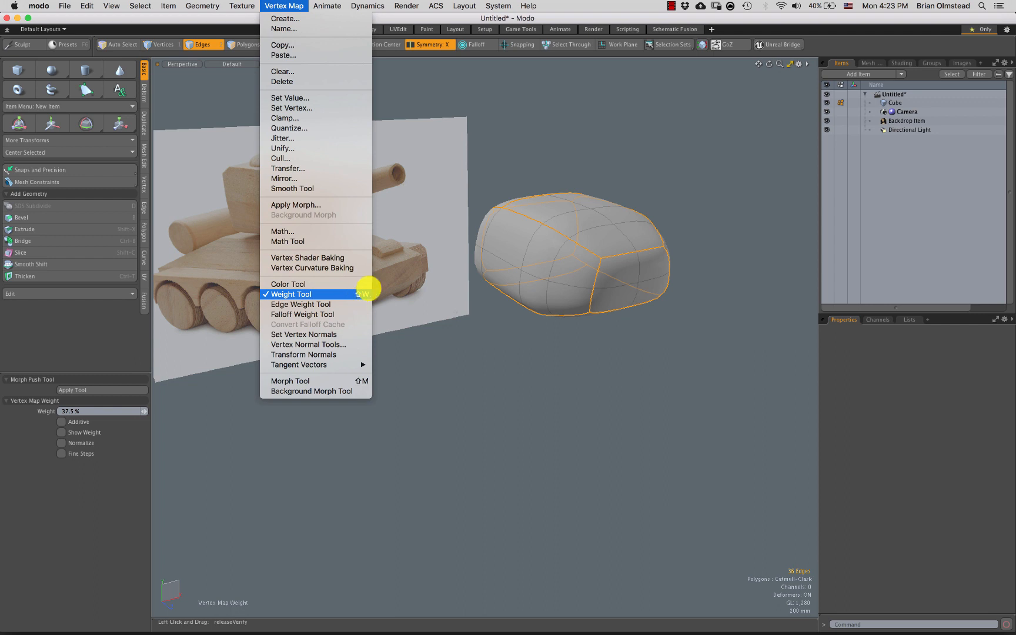
click(386, 21)
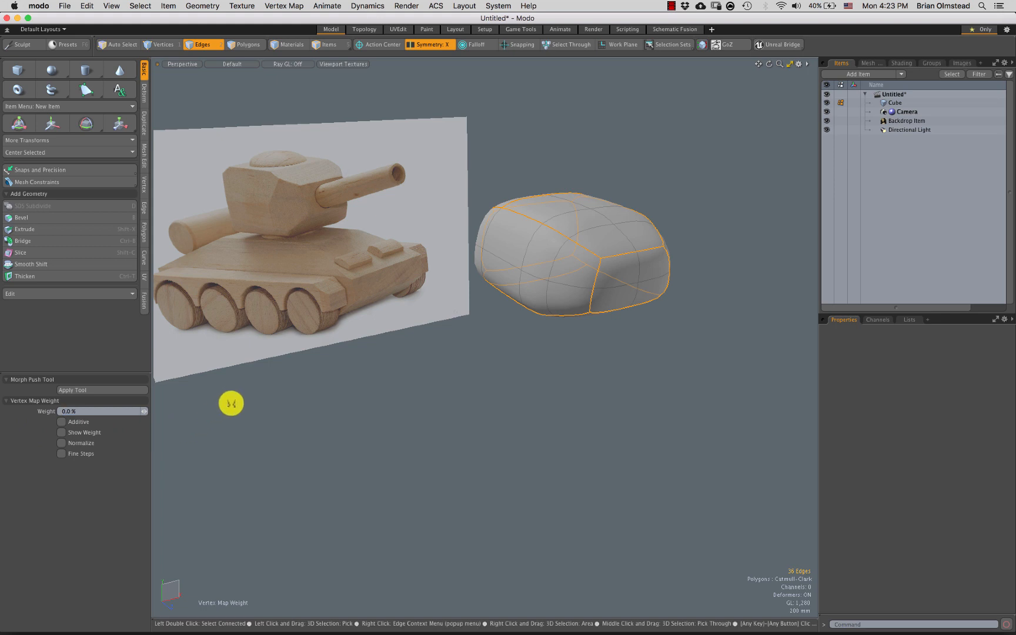
drag(510, 432, 545, 336)
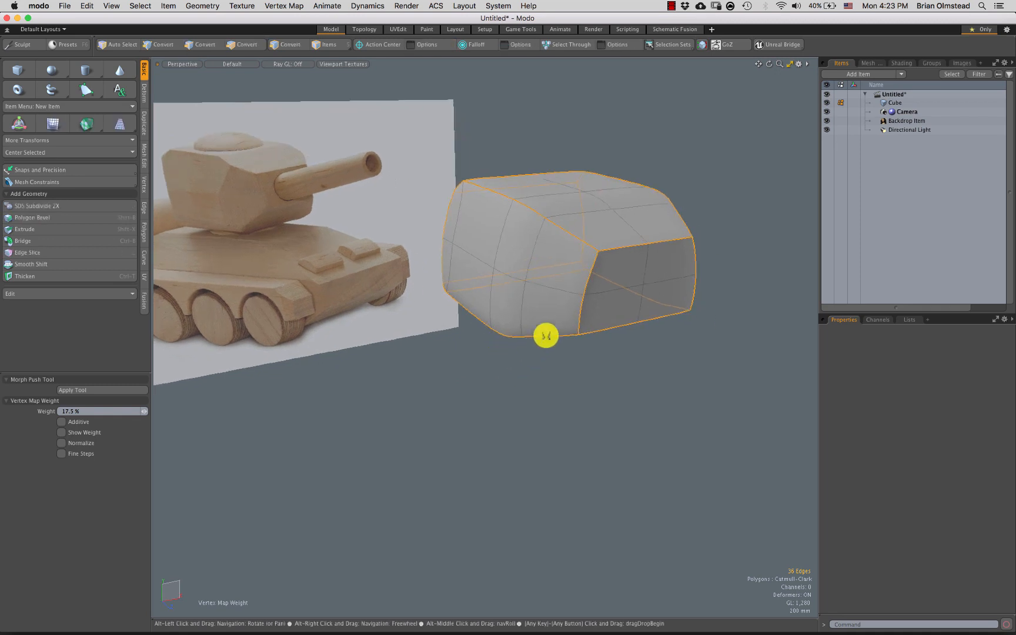
Drop the Weight Tool, clear the edge selection and hide the wireframe overlay to check the smoothed turret
mouse_move(541, 390)
mouse_down()
mouse_move(548, 403)
mouse_move(520, 390)
mouse_move(534, 384)
mouse_up()
key(q)
click(548, 390)
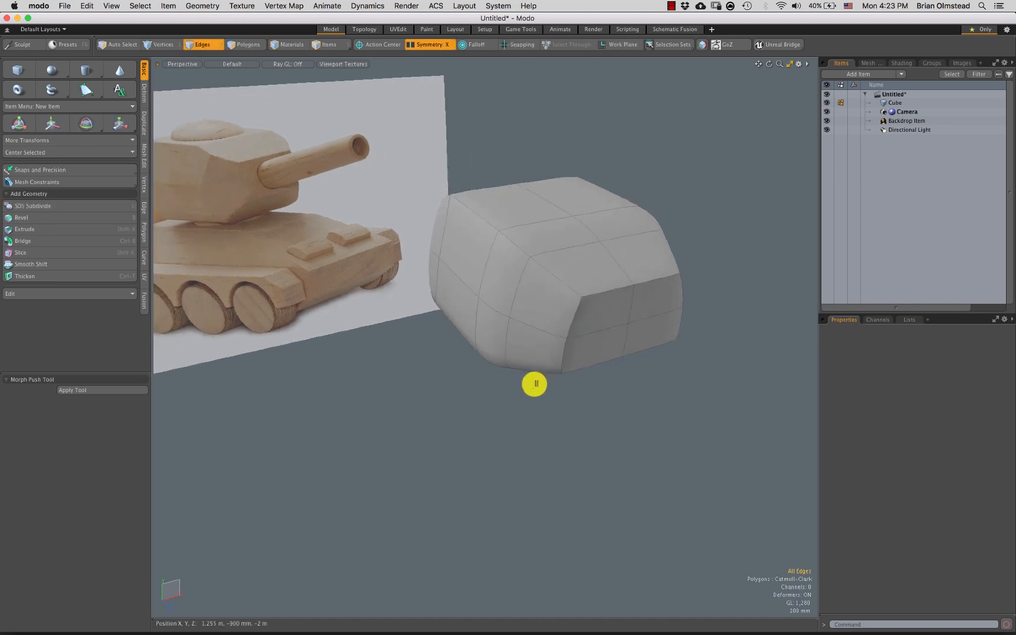
key(ctrl+3)
click(594, 387)
key(2)
scroll(563, 317, up, 10)
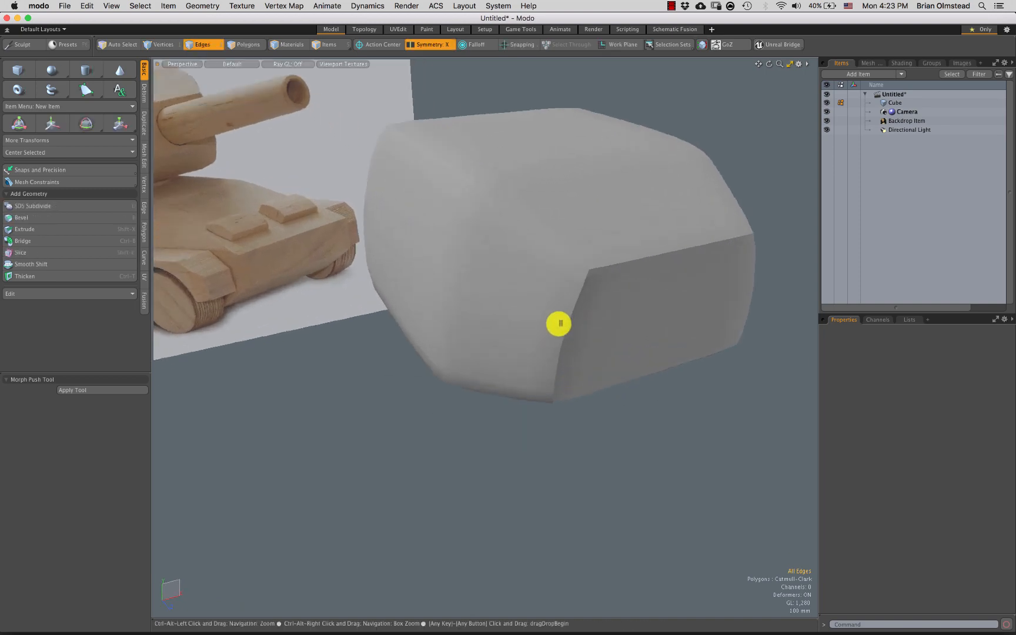
scroll(566, 353, down, 10)
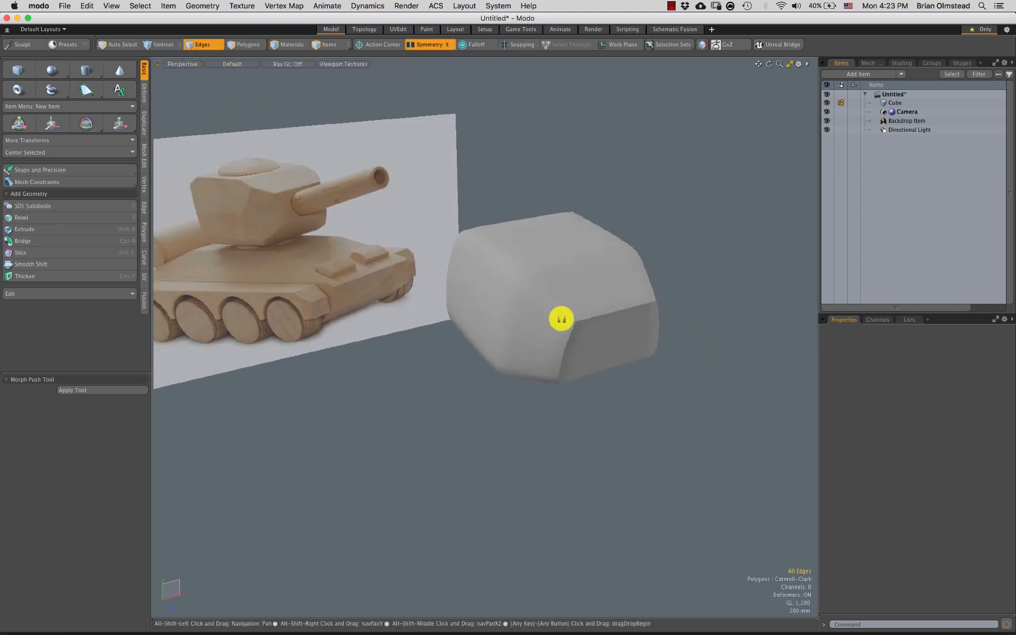
alt+drag(562, 318, 555, 345)
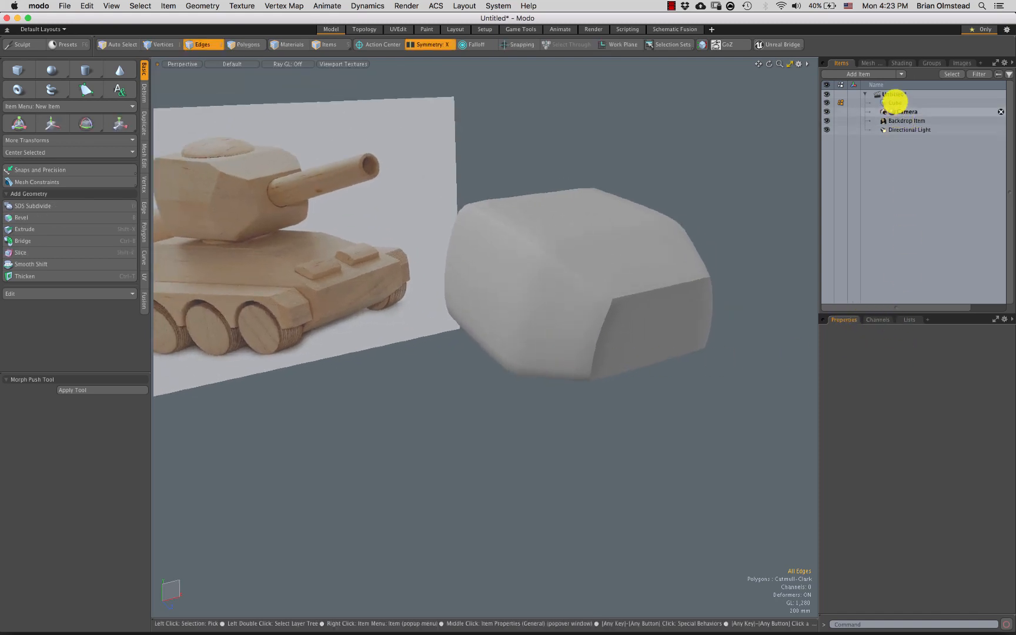
Set the Cube mesh's Catmull-Clark Subdivision Level to 3
click(894, 103)
click(1006, 360)
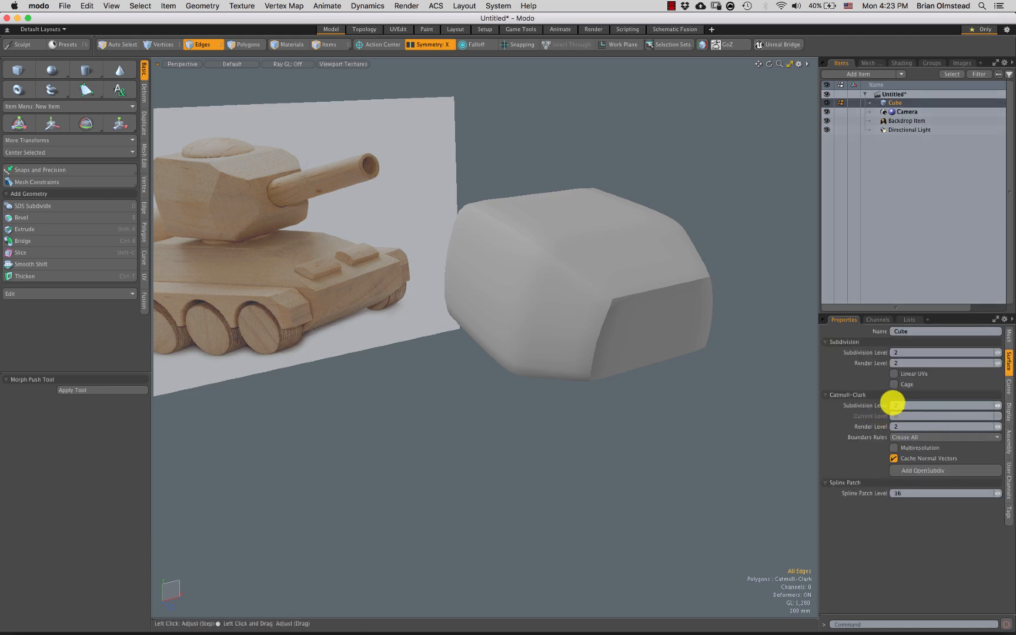
click(899, 405)
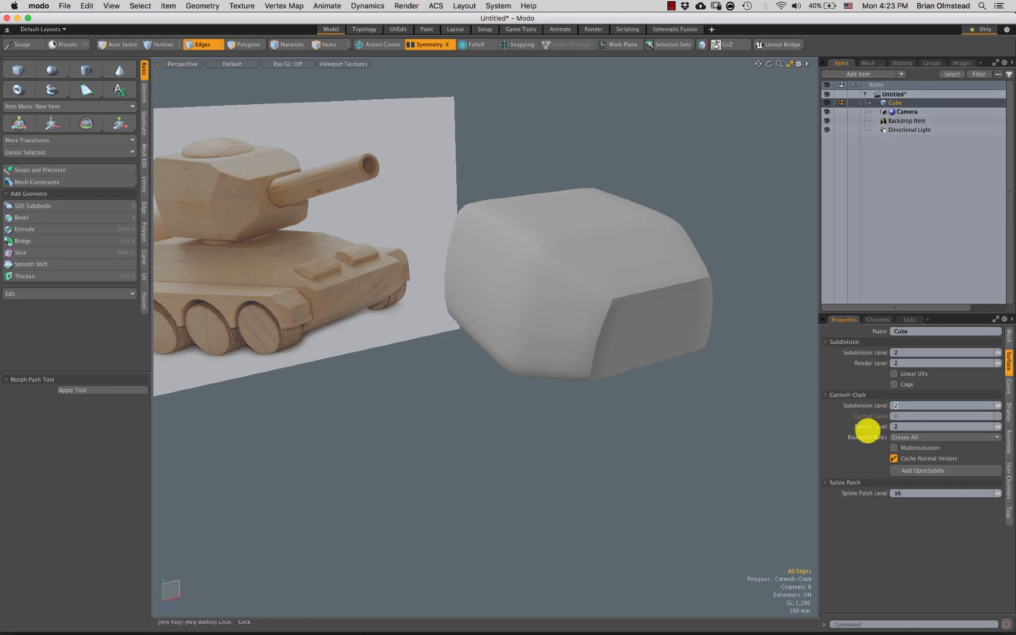
text(3)
key(Return)
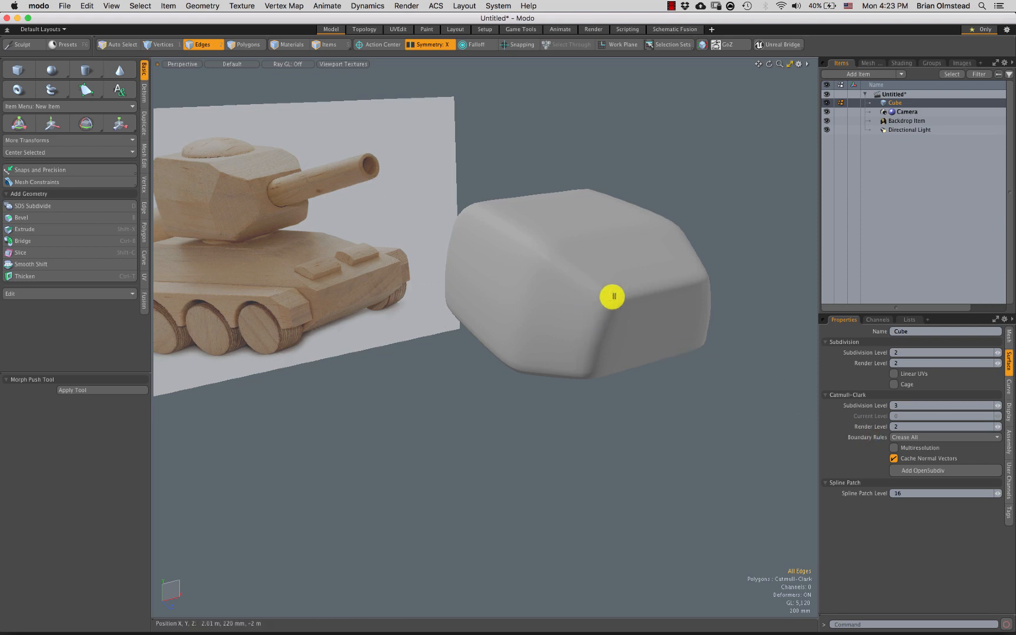
Compare Catmull-Clark Subdivision Levels 2 and 3, and examine the roundness of the turret's weighted edges at level 3
alt+drag(613, 297, 671, 408)
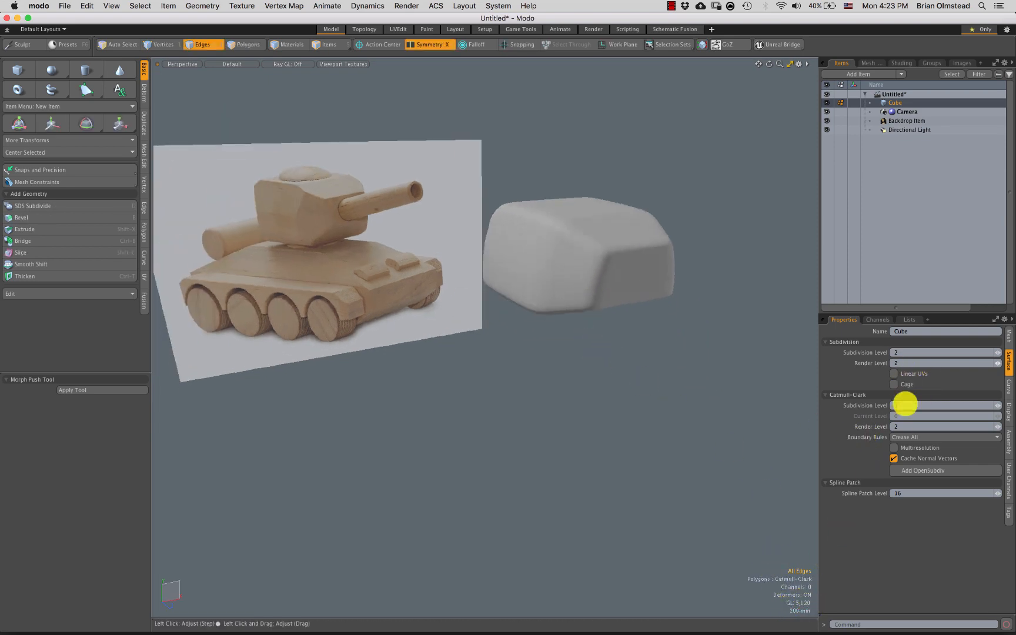
key(Return)
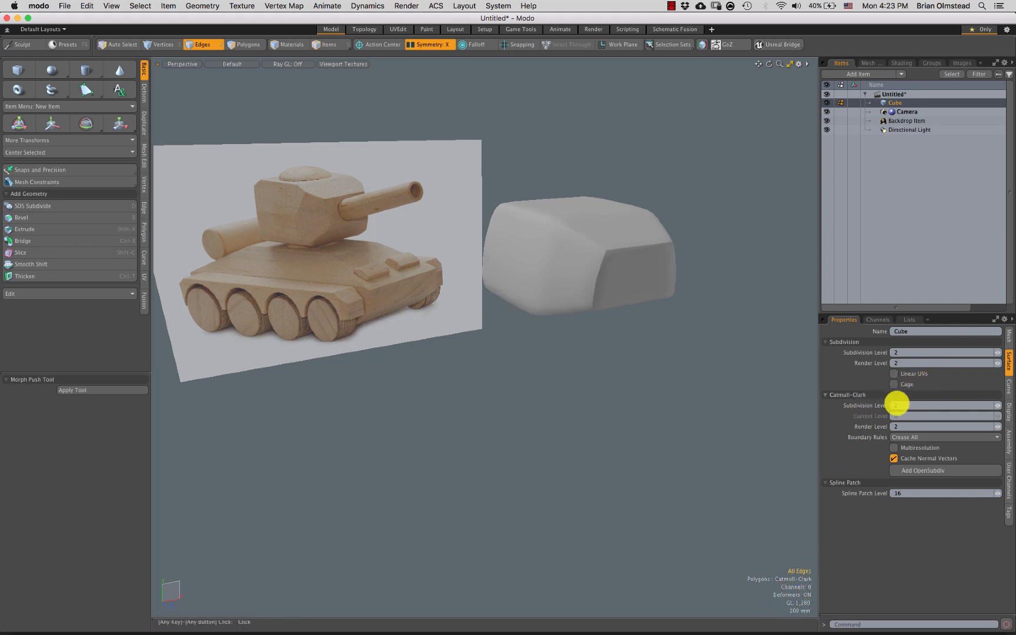
key(Return)
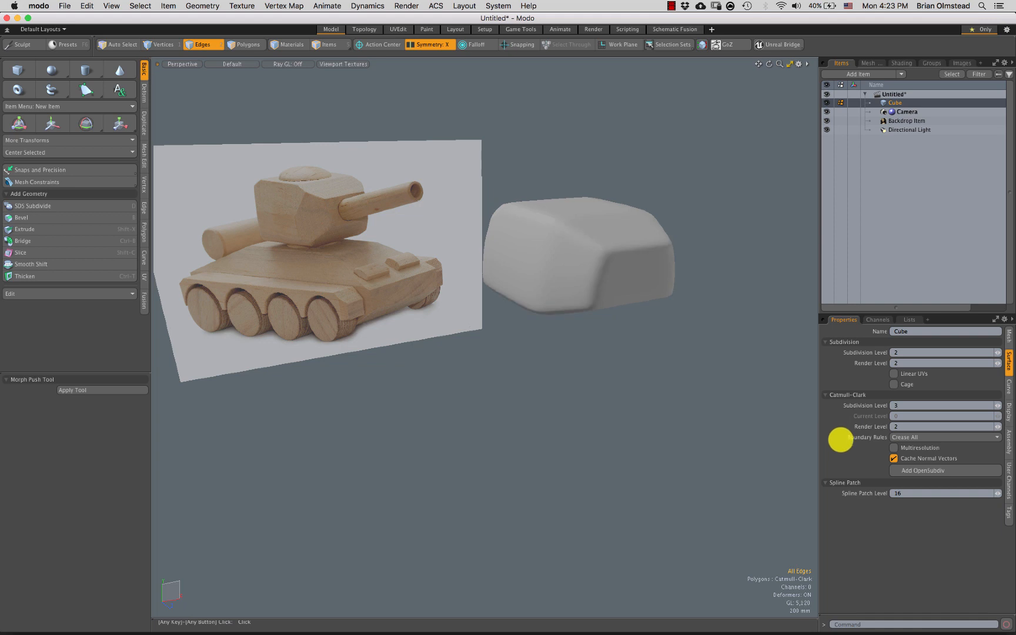
alt+drag(592, 290, 571, 303)
scroll(496, 386, up, 5)
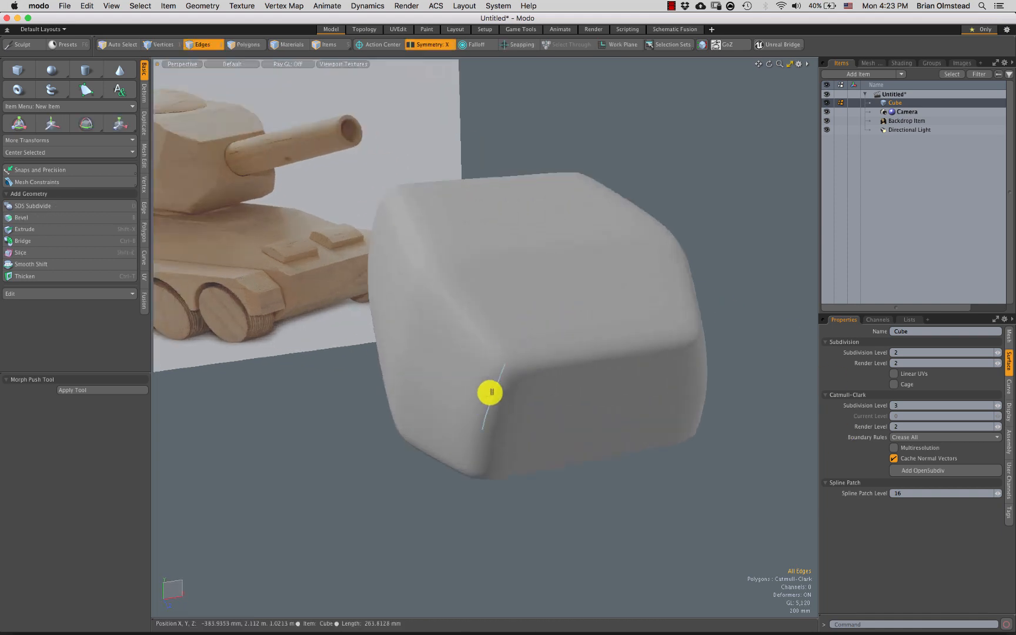
alt+drag(488, 393, 560, 292)
scroll(546, 288, down, 5)
scroll(536, 283, up, 3)
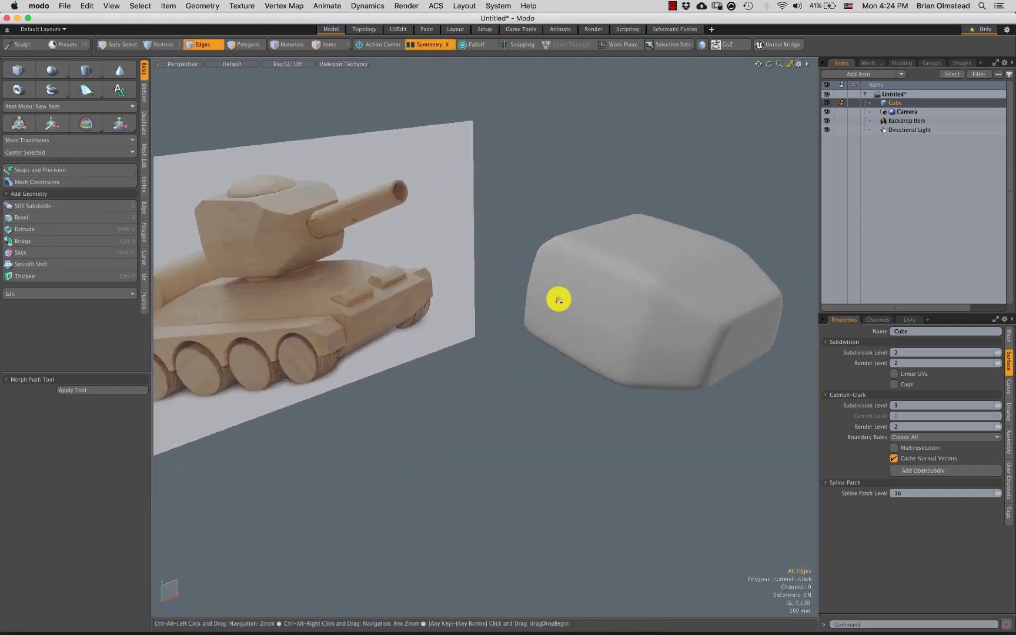
scroll(624, 321, down, 2)
alt+shift+drag(617, 329, 569, 289)
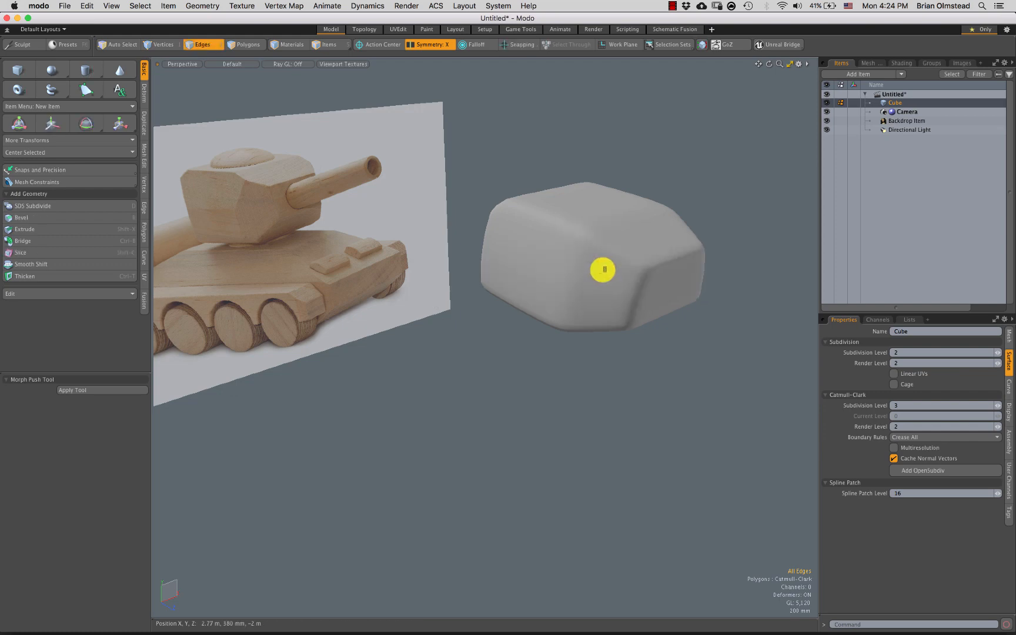
Undo back to the turret's selected weighted edges and store them as an edge selection set named TurretEdges
key(Page_Down)
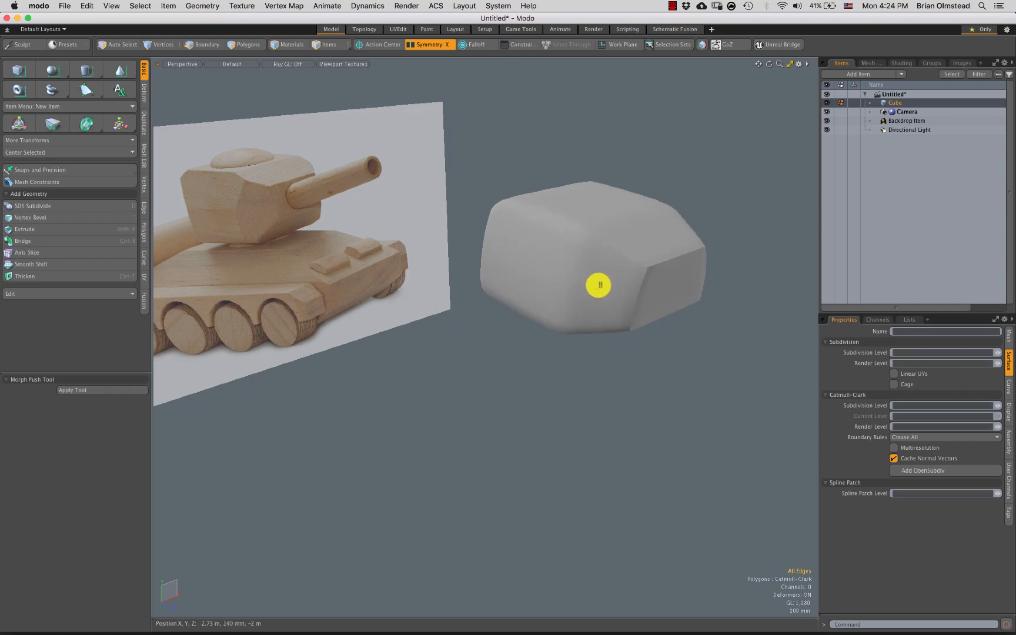
key(2)
alt+drag(595, 282, 512, 172)
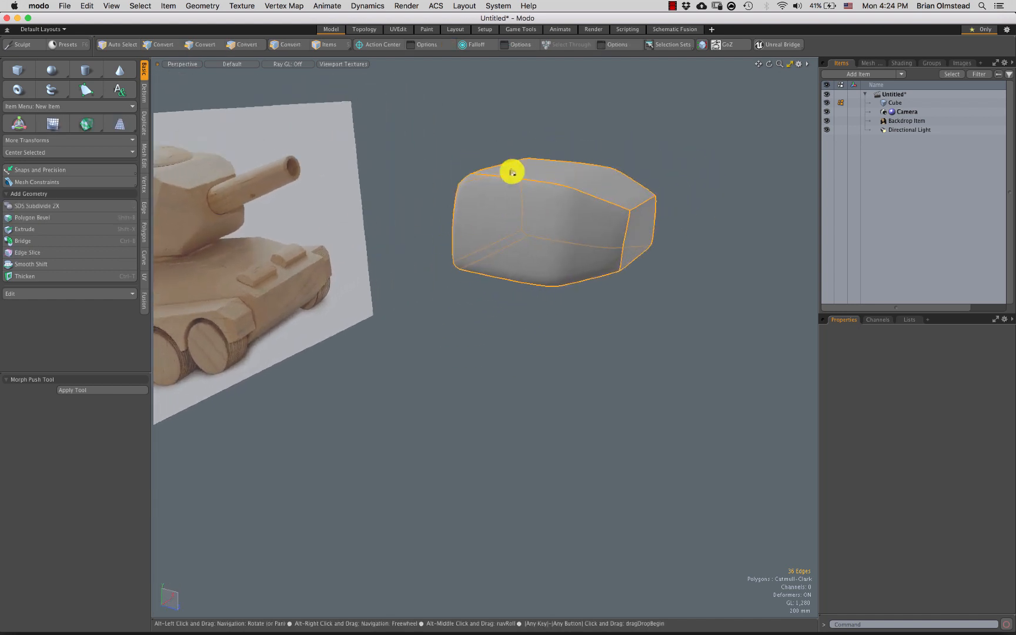
alt+drag(552, 257, 563, 279)
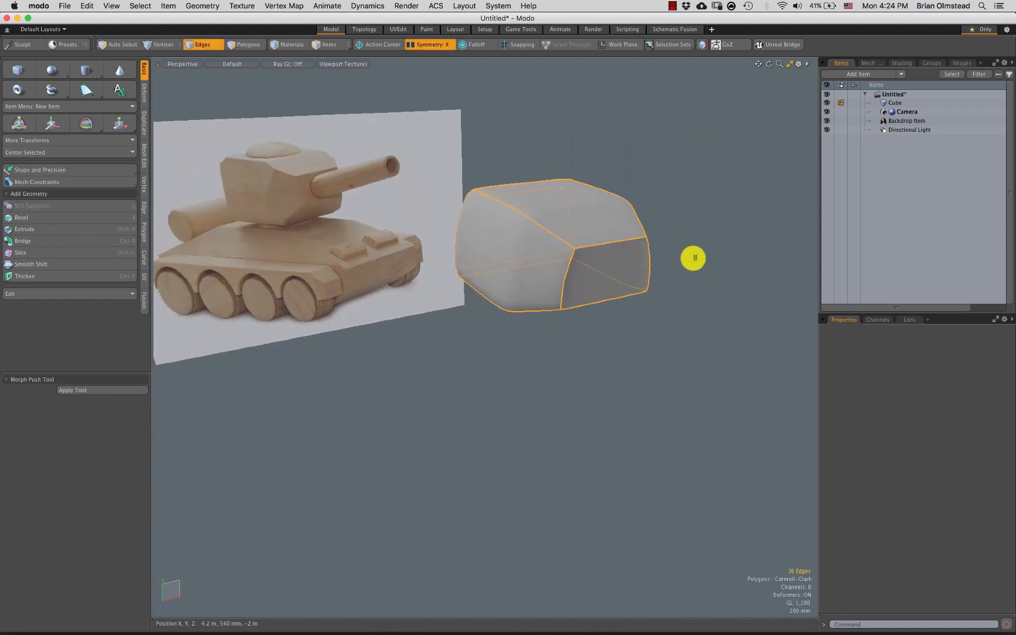
right_drag(699, 252, 688, 293)
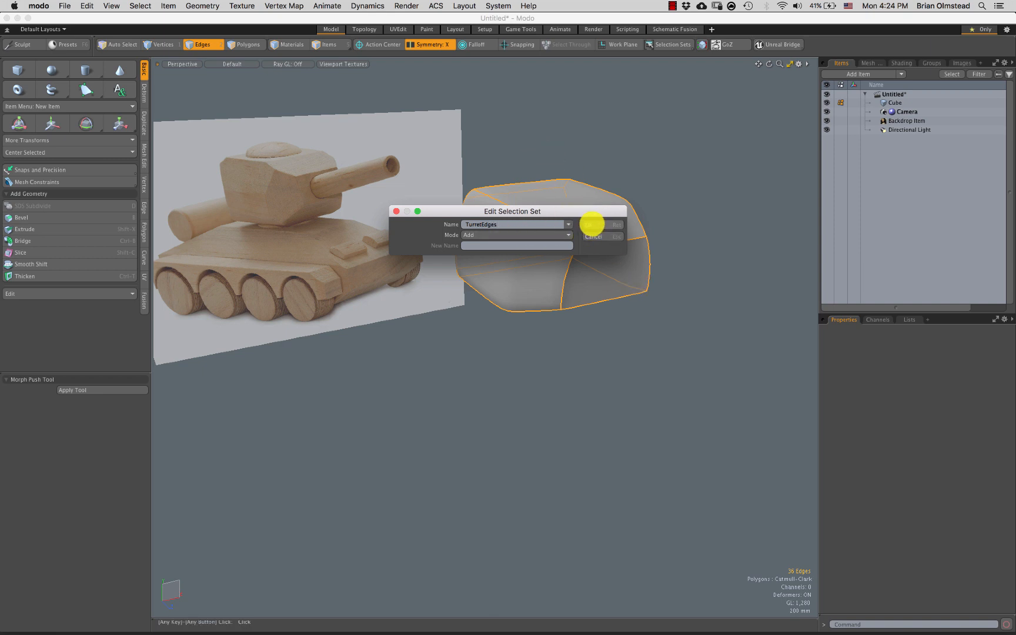
click(592, 225)
click(690, 188)
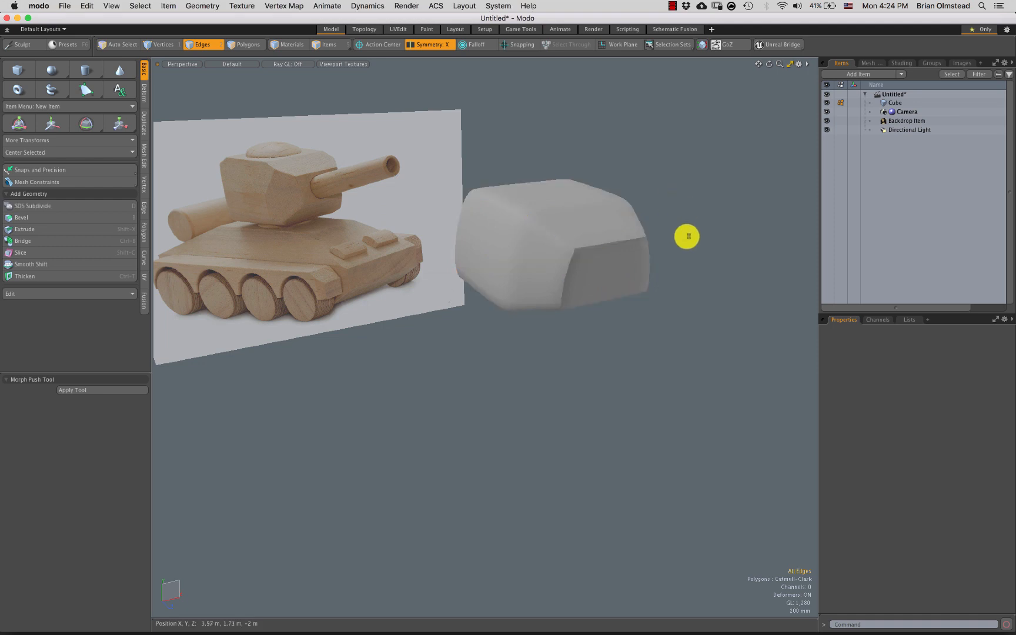
Raise the Cube mesh's Catmull-Clark Subdivision Level to 3 again
alt+drag(623, 287, 692, 262)
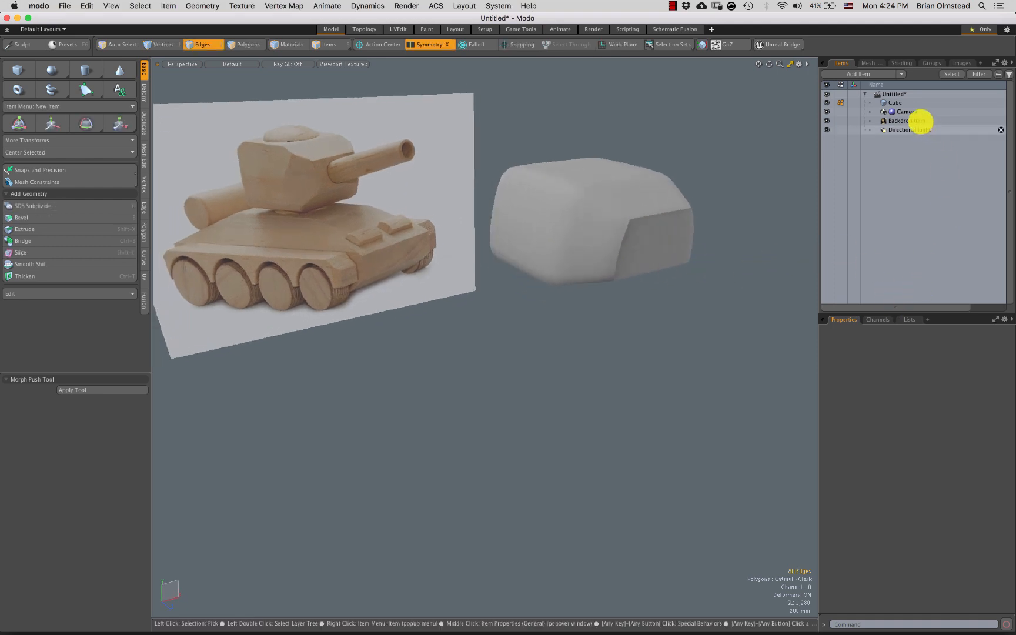
click(894, 101)
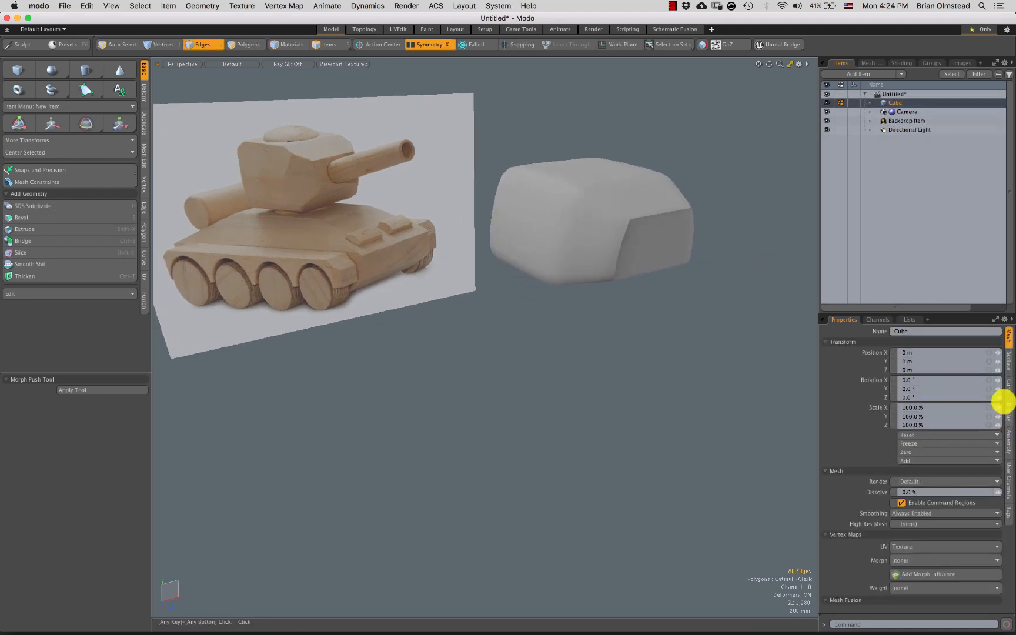
click(1007, 363)
click(900, 405)
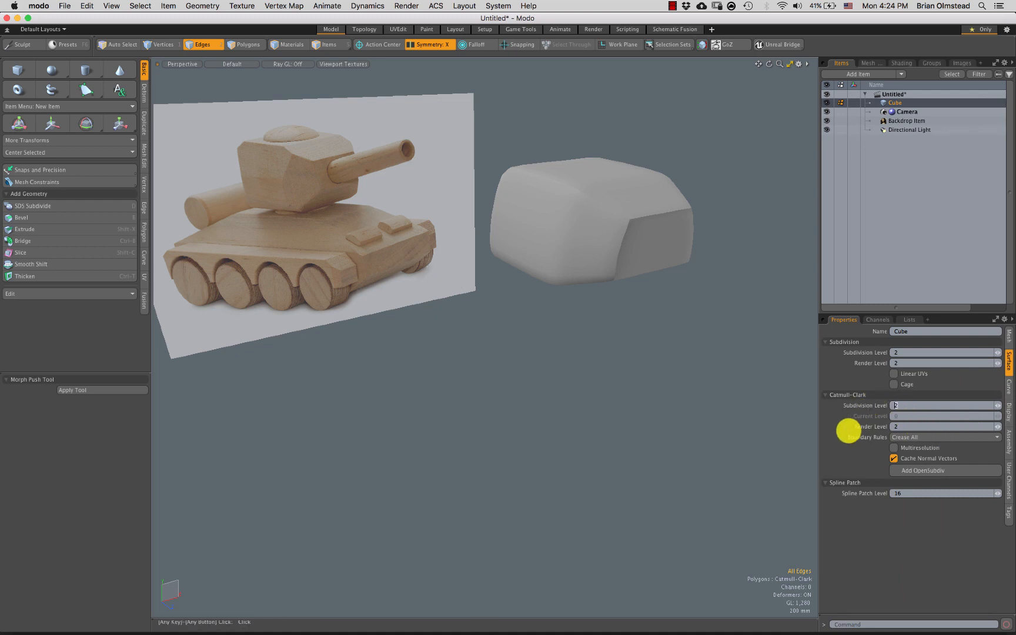
key(Return)
alt+drag(613, 300, 606, 291)
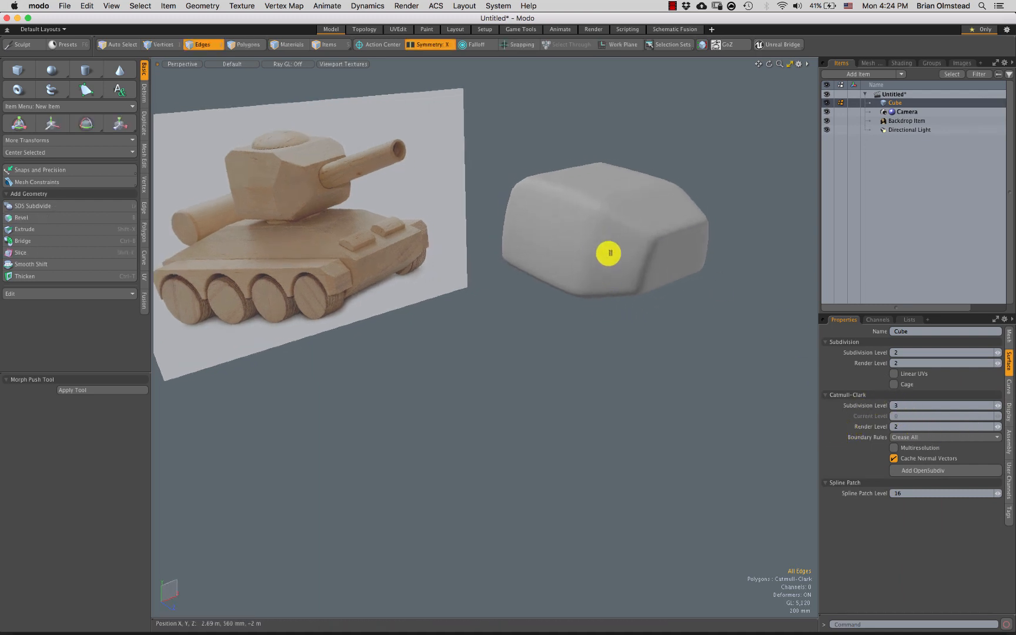
Recall the TurretEdges selection set to select the turret's stored edges
right_click(591, 343)
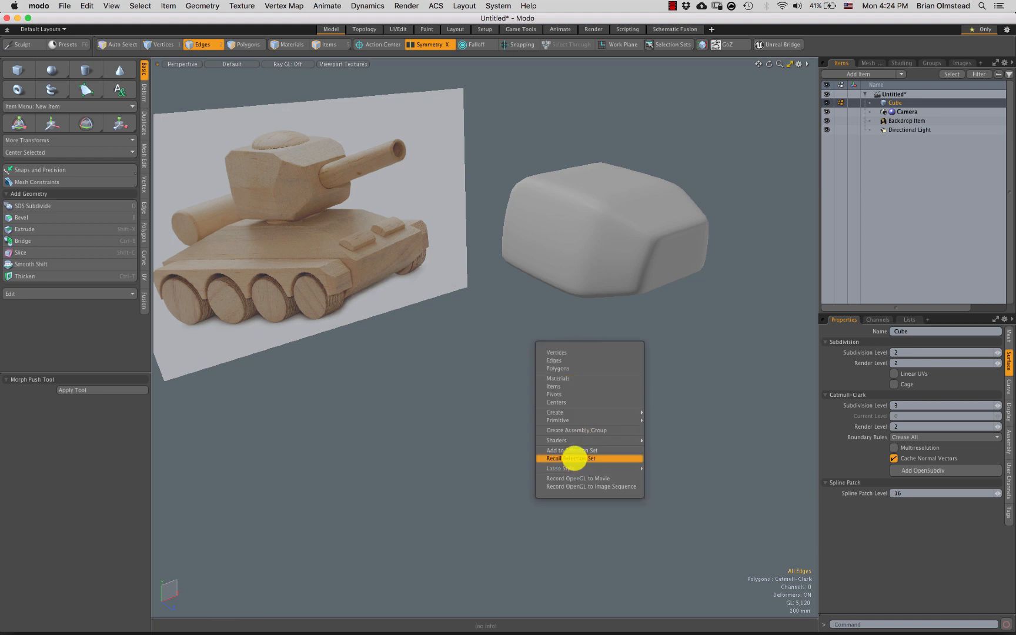
click(578, 459)
click(538, 229)
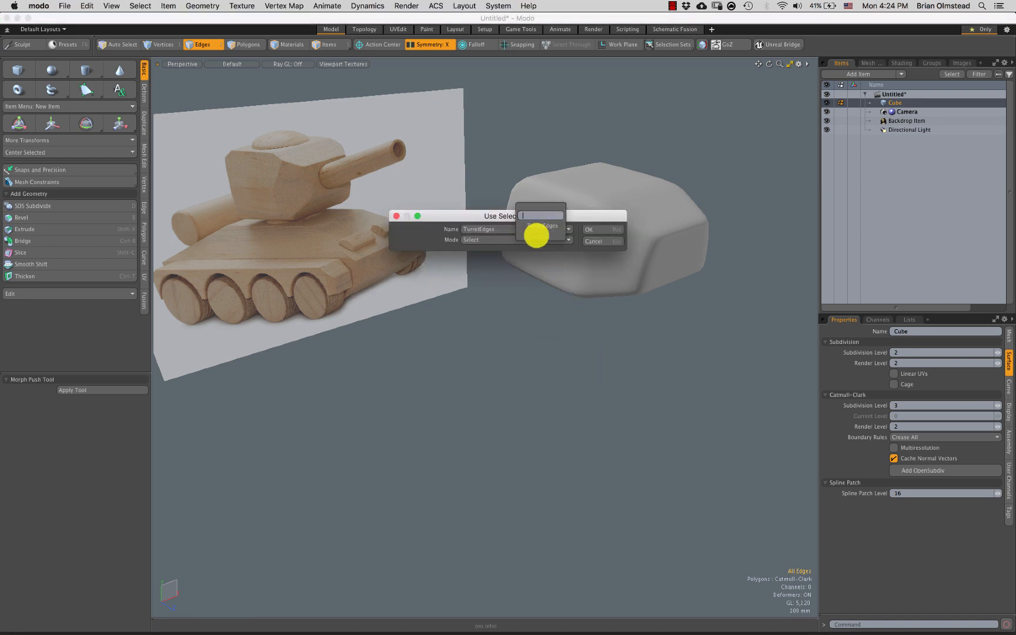
click(542, 225)
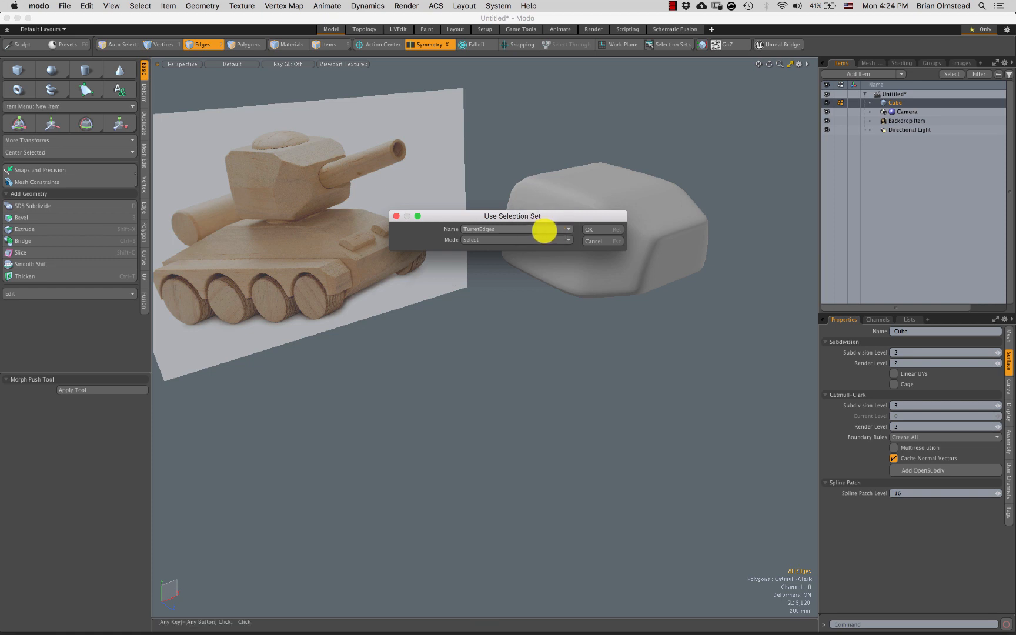
click(590, 230)
Adjust the subdivision weight of the recalled turret edges to make them crisper, and clear the selection
alt+drag(604, 309, 581, 318)
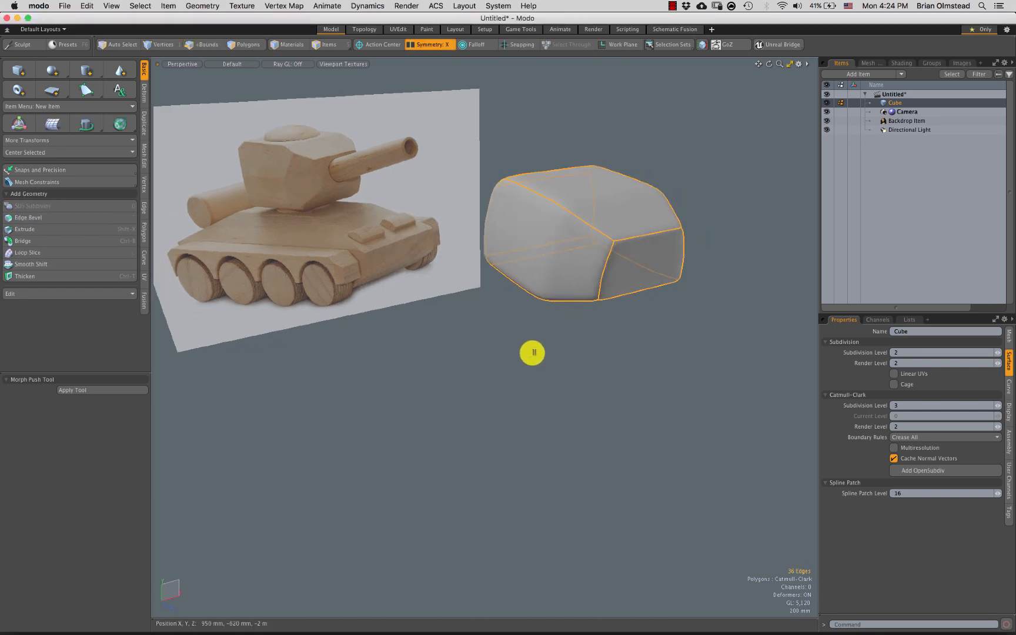
key(shift+w)
mouse_move(530, 357)
mouse_down()
mouse_move(558, 358)
mouse_move(501, 361)
mouse_move(529, 363)
mouse_up()
key(space)
click(502, 384)
scroll(500, 382, up, 3)
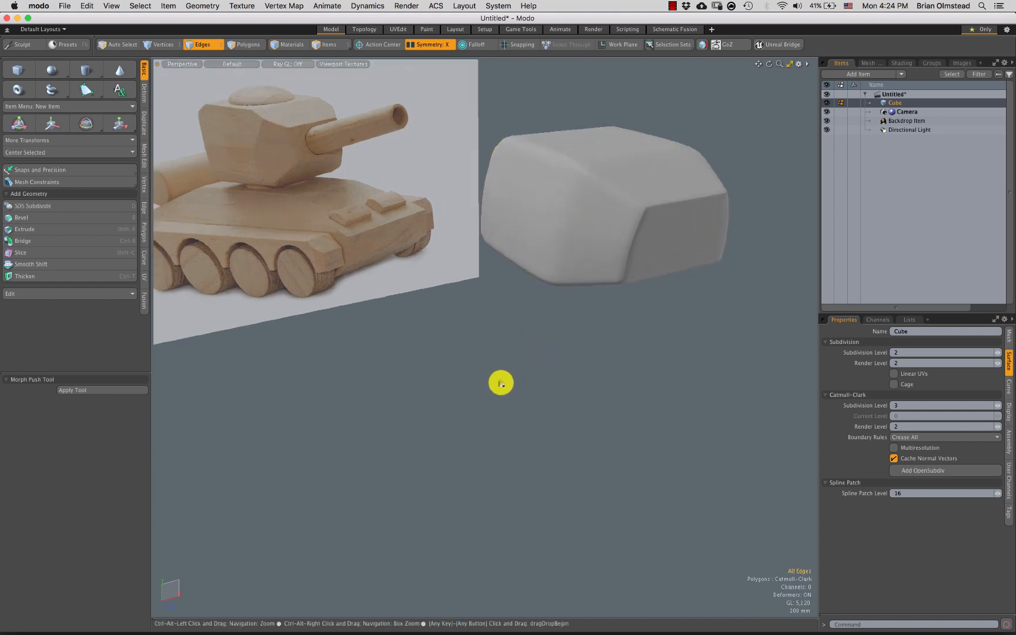
Show the wireframe over the shaded turret and turn off its subdivision
key(ctrl+3)
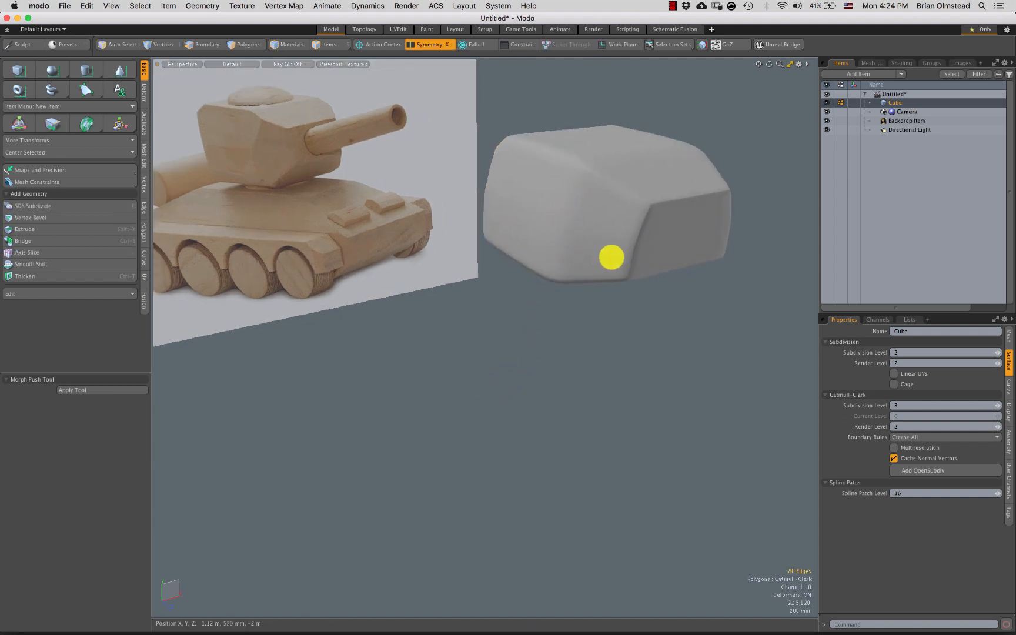
click(620, 258)
key(Tab)
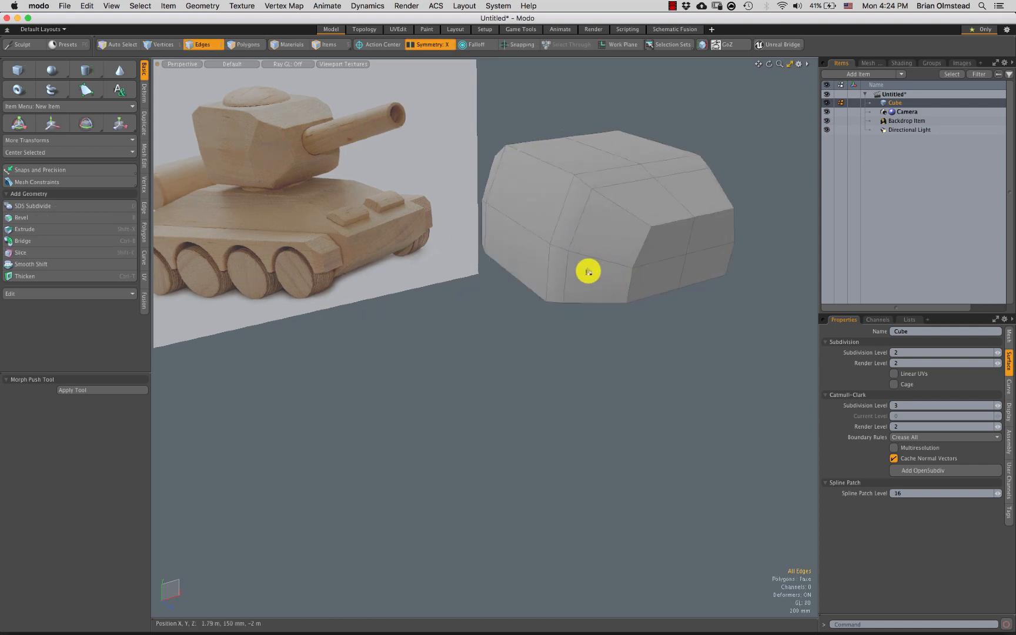
Select the mid-height horizontal edges along the turret's sides and the vertical edges at its front side corners
alt+drag(587, 270, 519, 220)
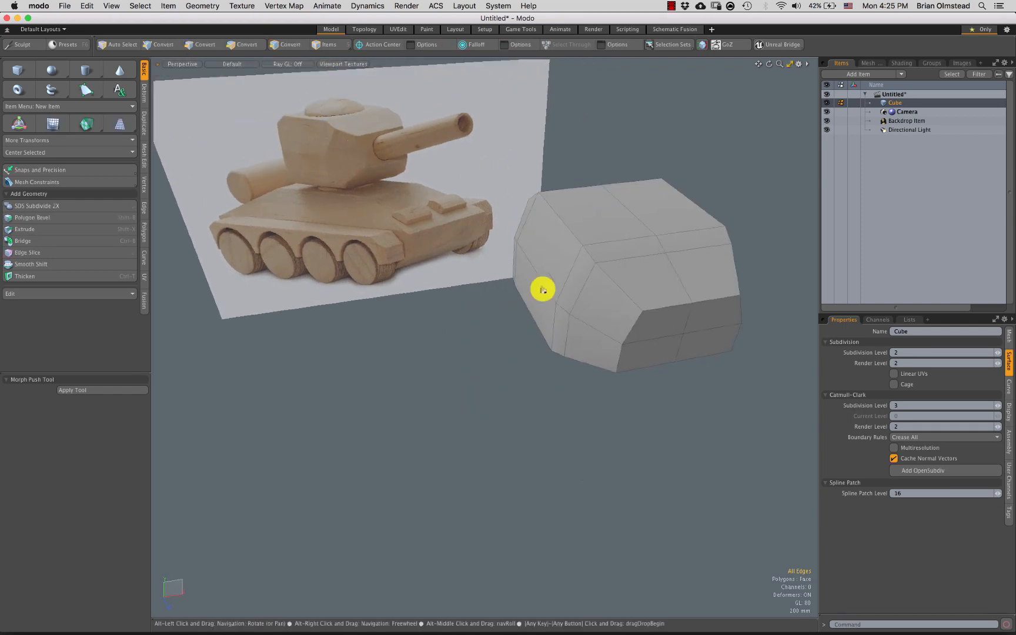
alt+drag(540, 288, 579, 259)
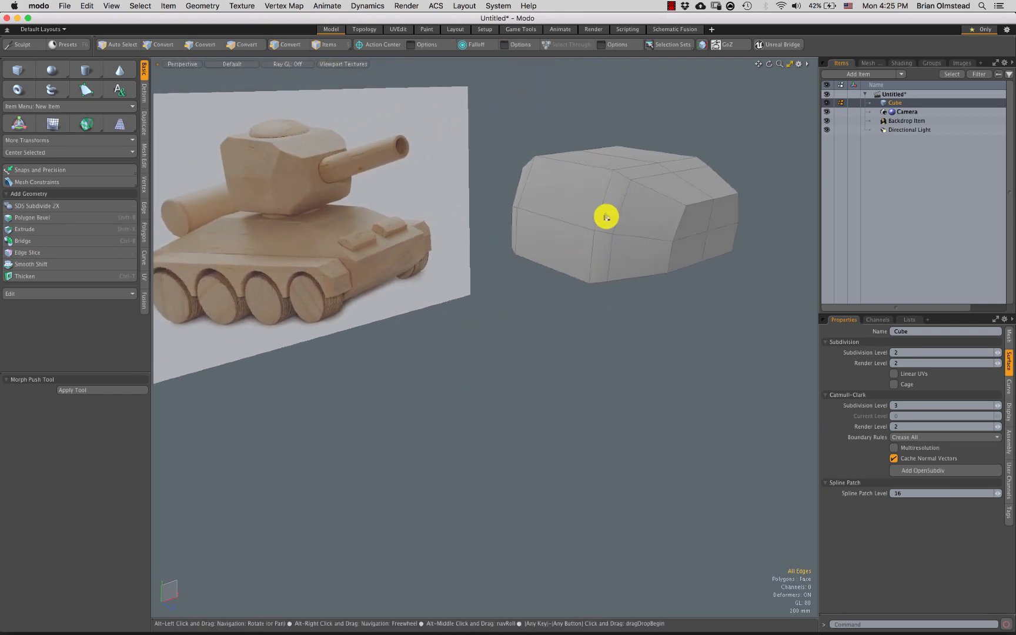
alt+drag(606, 216, 638, 198)
double_click(638, 219)
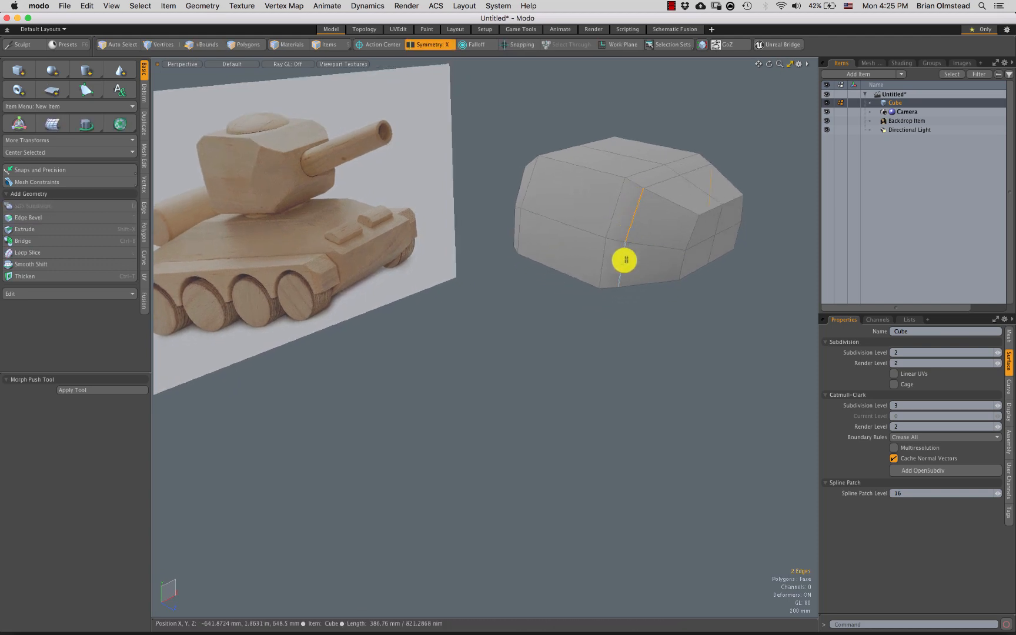
alt+drag(616, 294, 585, 278)
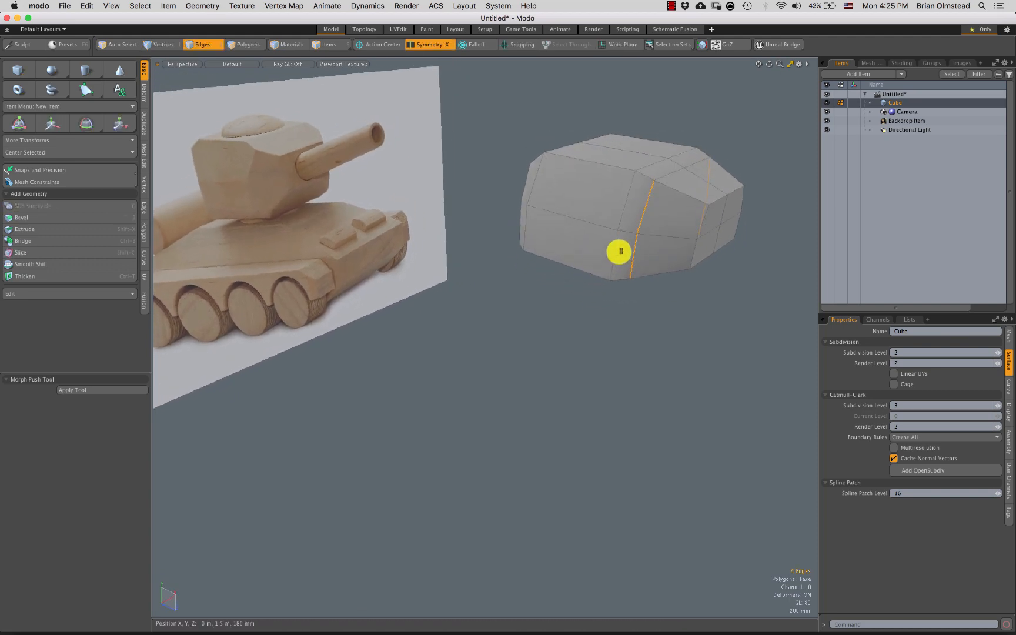
shift+click(626, 236)
alt+drag(593, 227, 559, 196)
shift+click(549, 169)
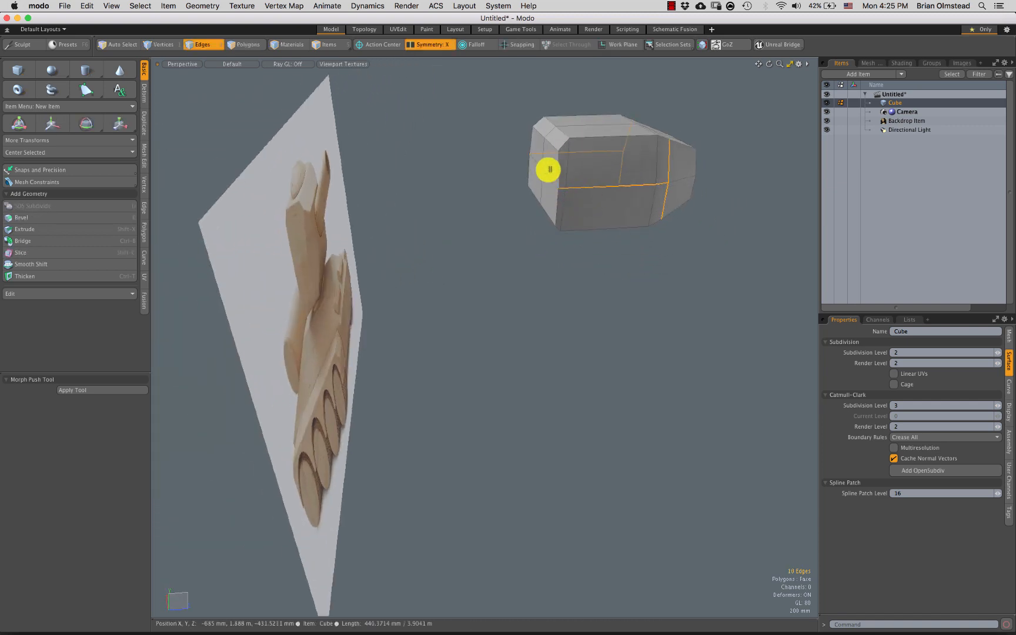
Move the turret's five mid-height rear vertices -120 mm along Z and turn subdivision back on
key(1)
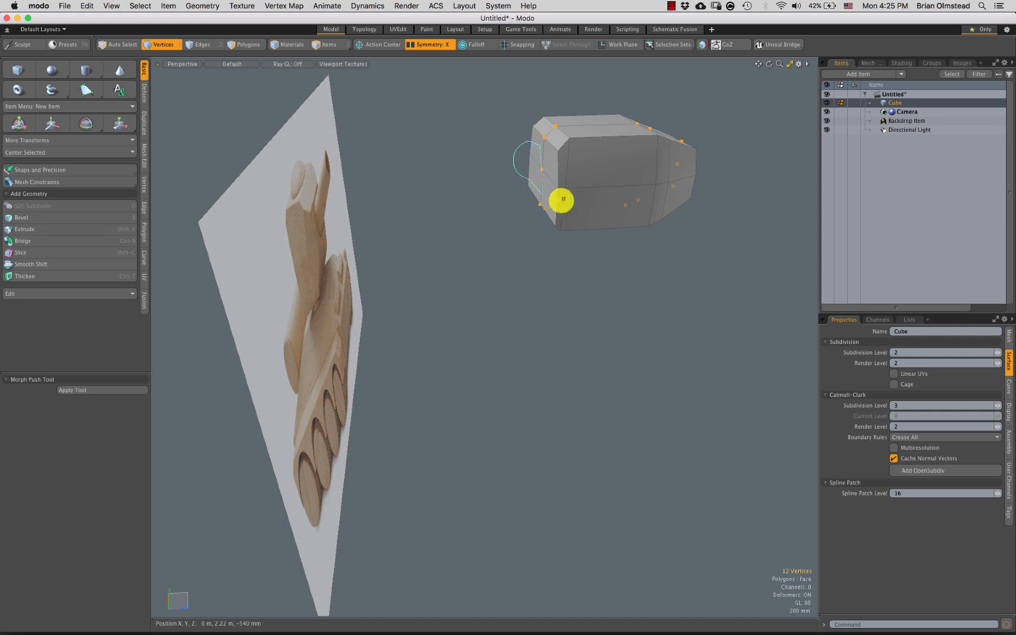
key(w)
alt+drag(553, 195, 580, 184)
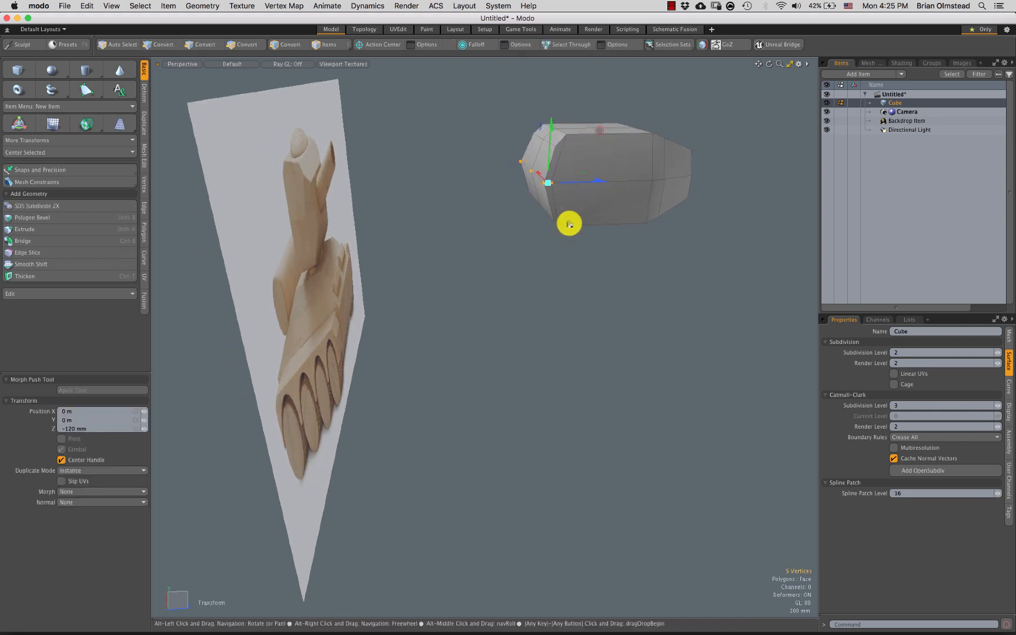
alt+drag(569, 222, 545, 260)
key(space)
key(2)
key(Tab)
Set the subdivision weight of the selected mid-height and vertical side edges to 16%
alt+drag(596, 238, 498, 259)
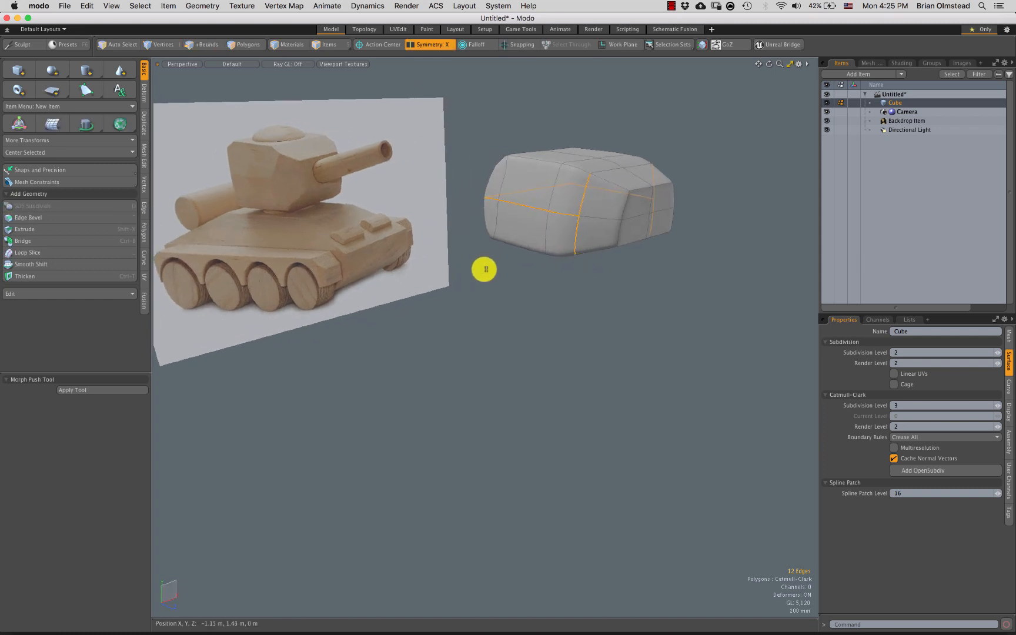
key(shift+w)
drag(522, 324, 528, 324)
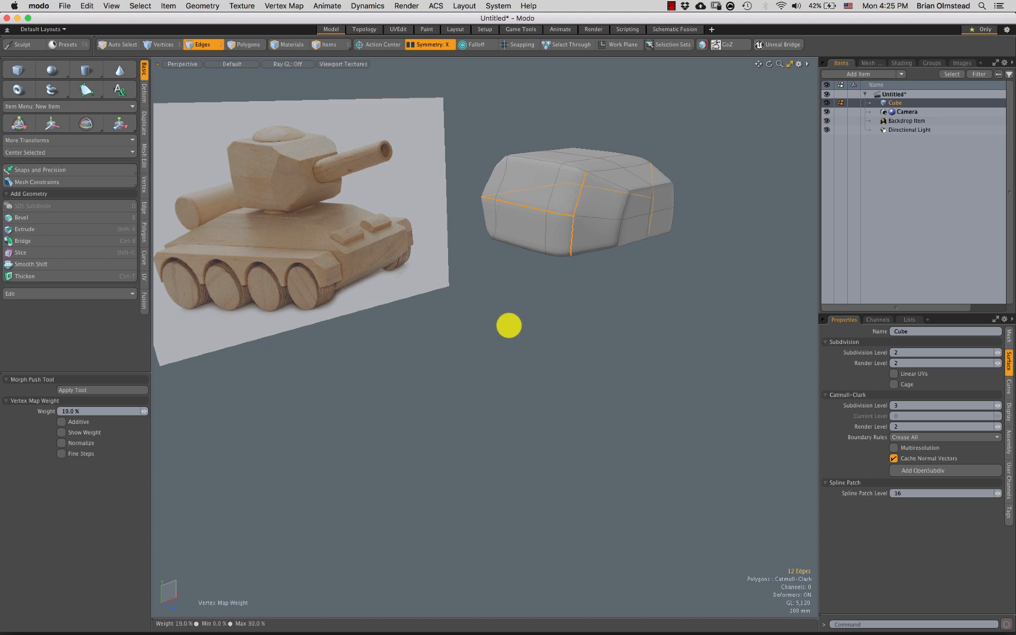
drag(508, 326, 513, 338)
key(space)
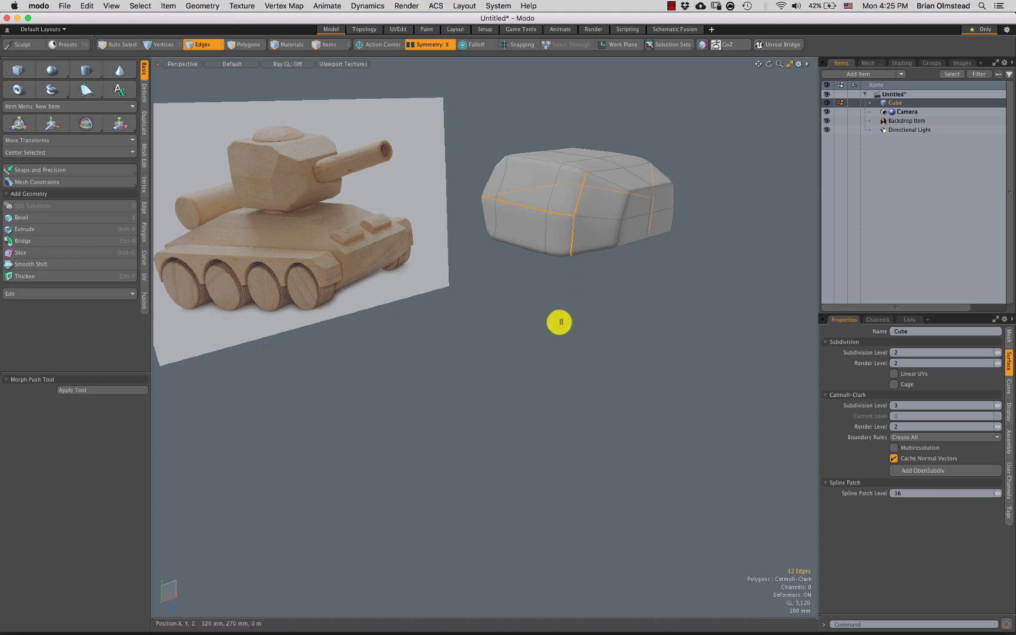
Clear the selection and examine the smoothed turret's sides and rear with the wireframe hidden and shown
alt+drag(558, 257, 516, 245)
key(shift+grave)
click(614, 288)
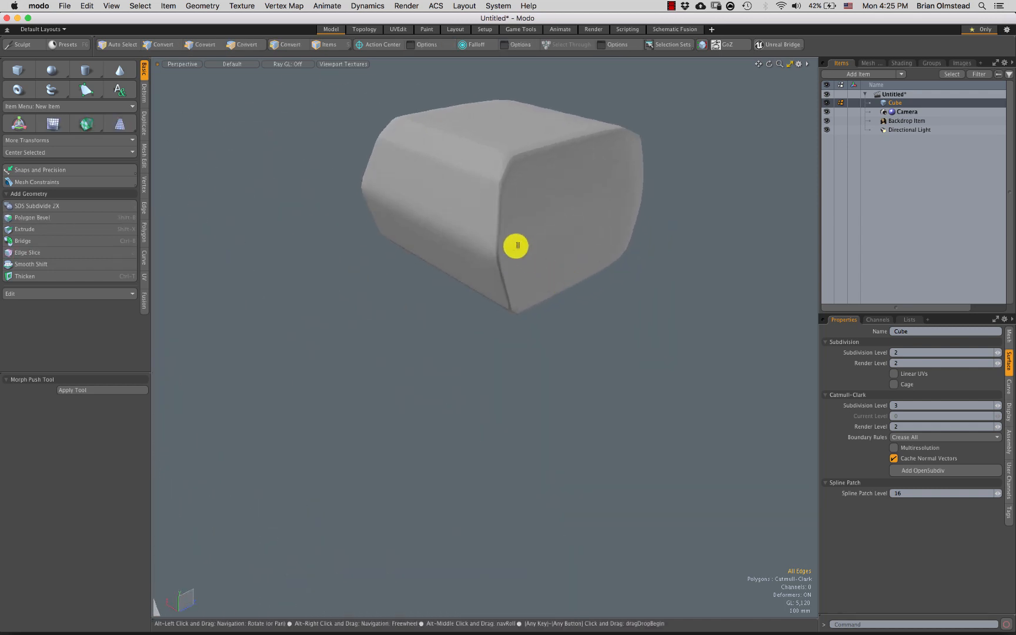
alt+drag(523, 291, 513, 304)
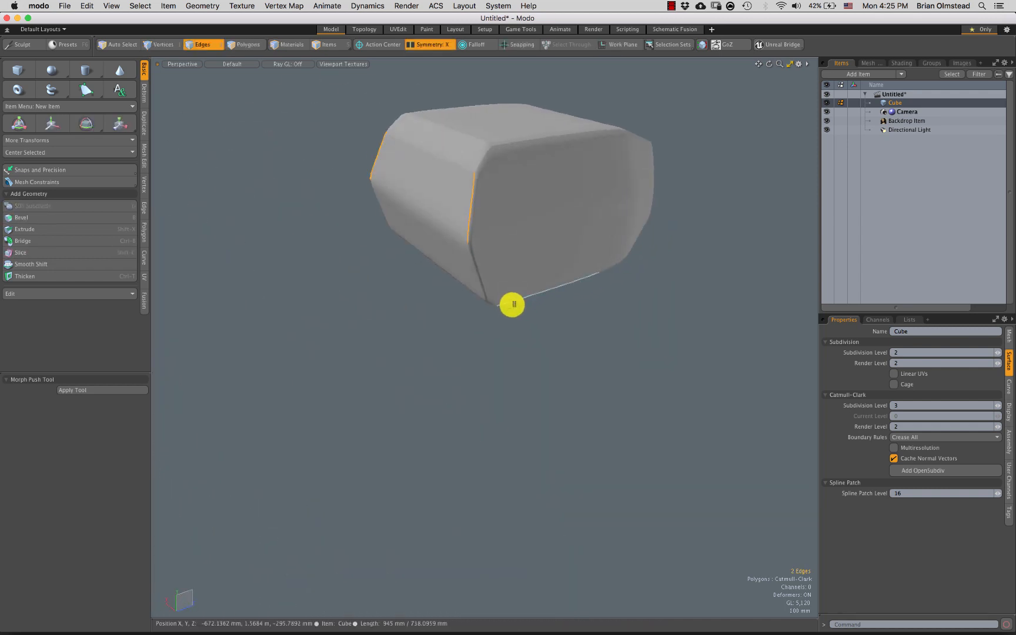
key(ctrl+3)
click(616, 318)
alt+drag(605, 305, 517, 199)
Freeze the subdivided turret into polygons with the default tessellation, displacement and deformation options
key(3)
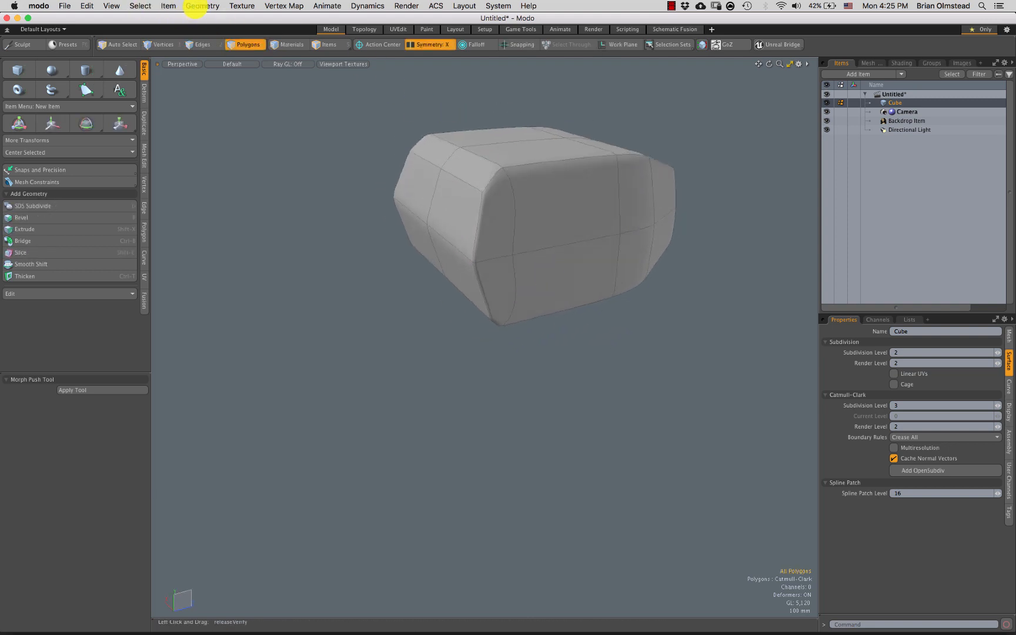
click(194, 7)
click(216, 195)
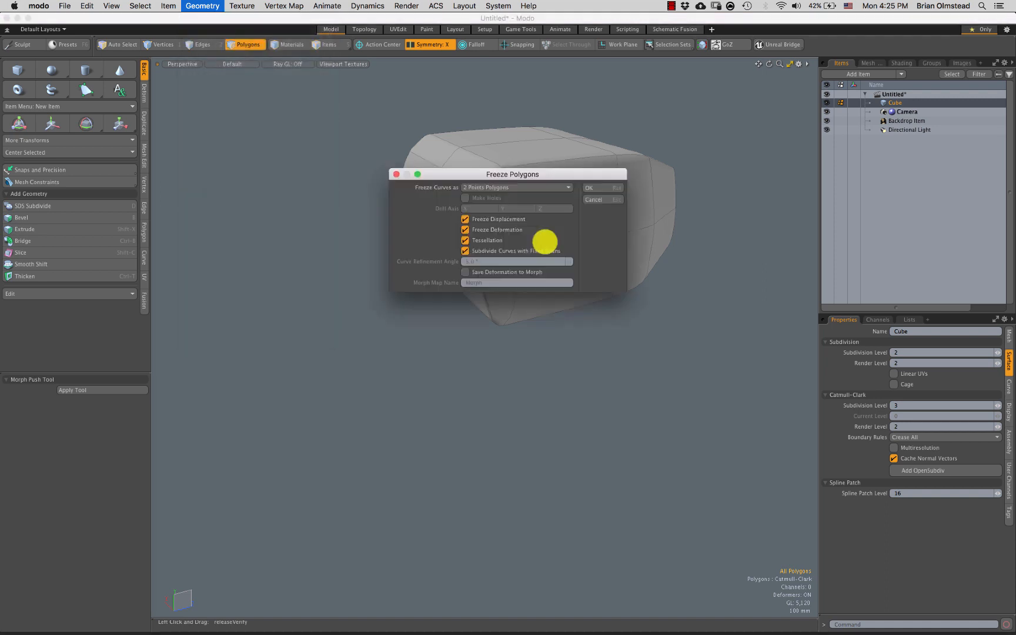
click(589, 187)
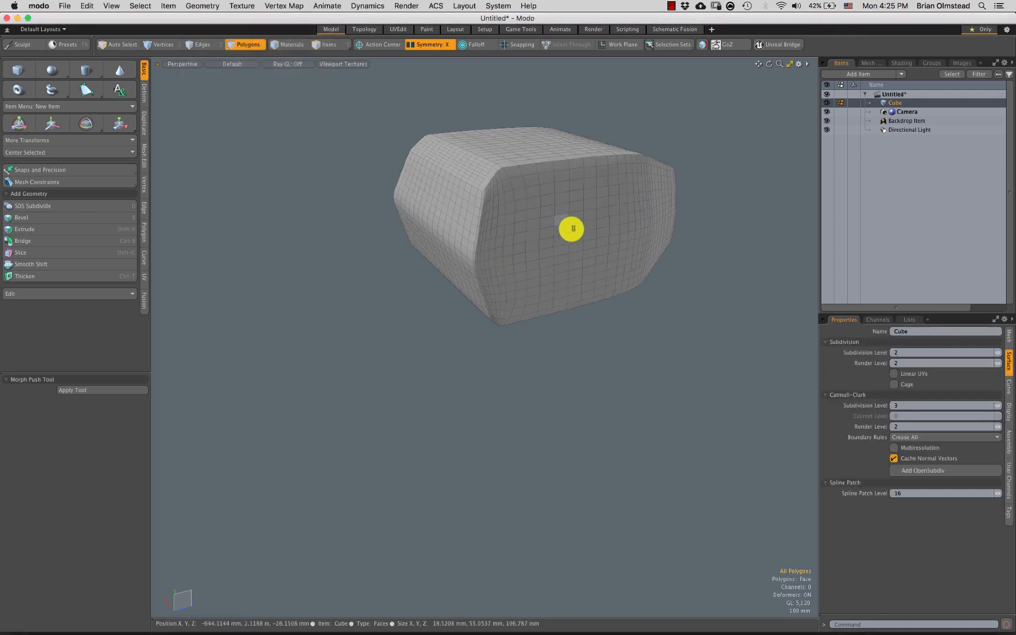
Undo the polygon freeze and step through the history to the turret's weighted side edges
key(super+z)
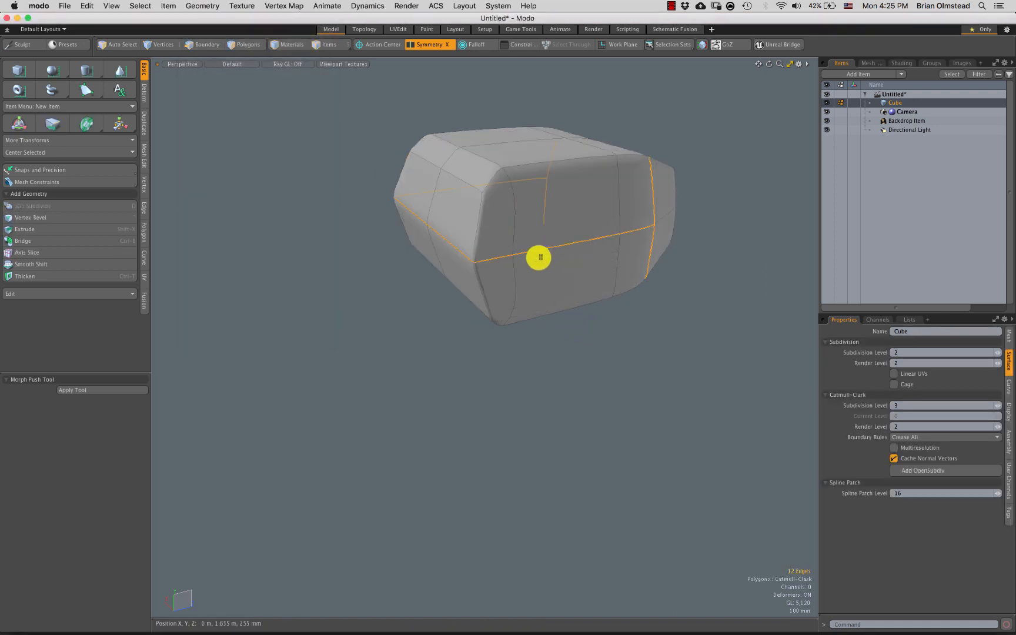
drag(539, 257, 522, 268)
key(super+shift+z)
key(super+shift+z)
key(super+shift+z)
key(super+shift+z)
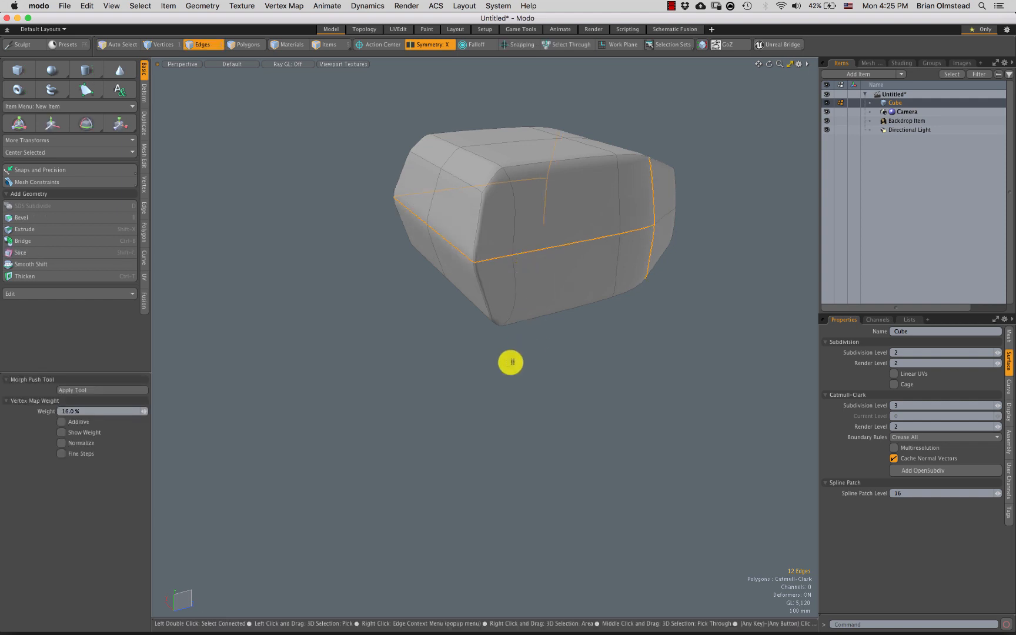
Hide the wireframe and examine the smoothness of the turret's side and rear corners
key(ctrl+3)
click(576, 316)
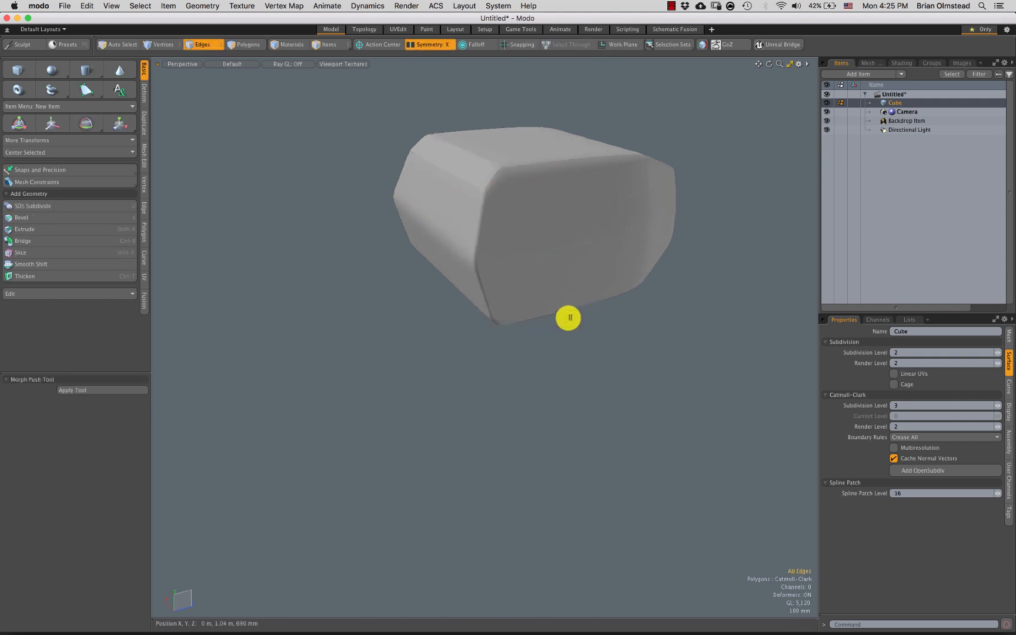
alt+drag(501, 294, 562, 348)
click(492, 260)
shift+click(589, 220)
click(558, 348)
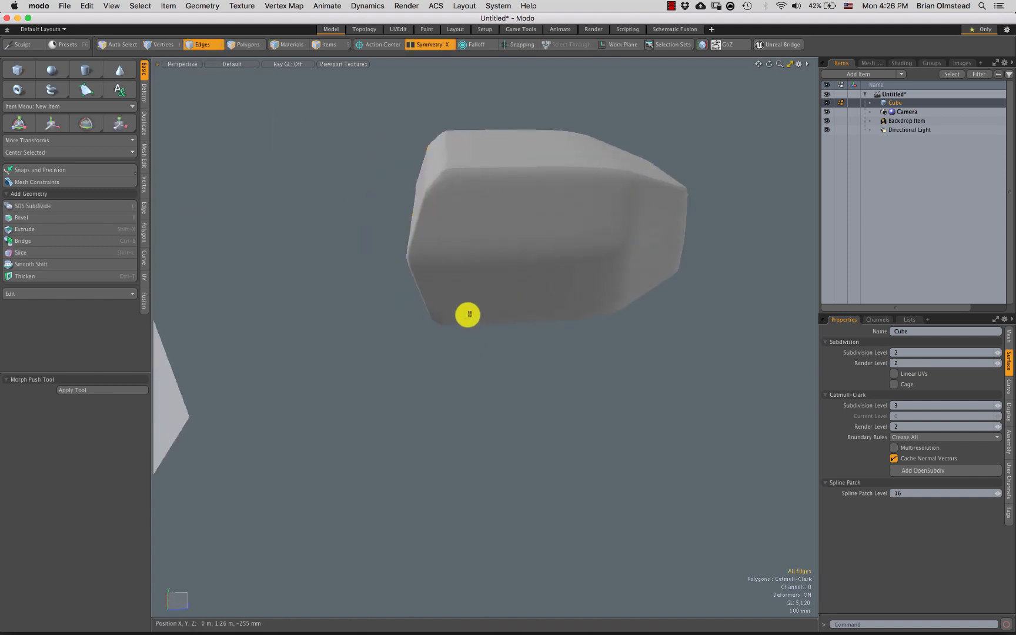
Show the turret's unsubdivided cage with wireframe and move its mirrored mid-height rear corner vertices 40 mm along Z
key(ctrl+Tab)
click(569, 322)
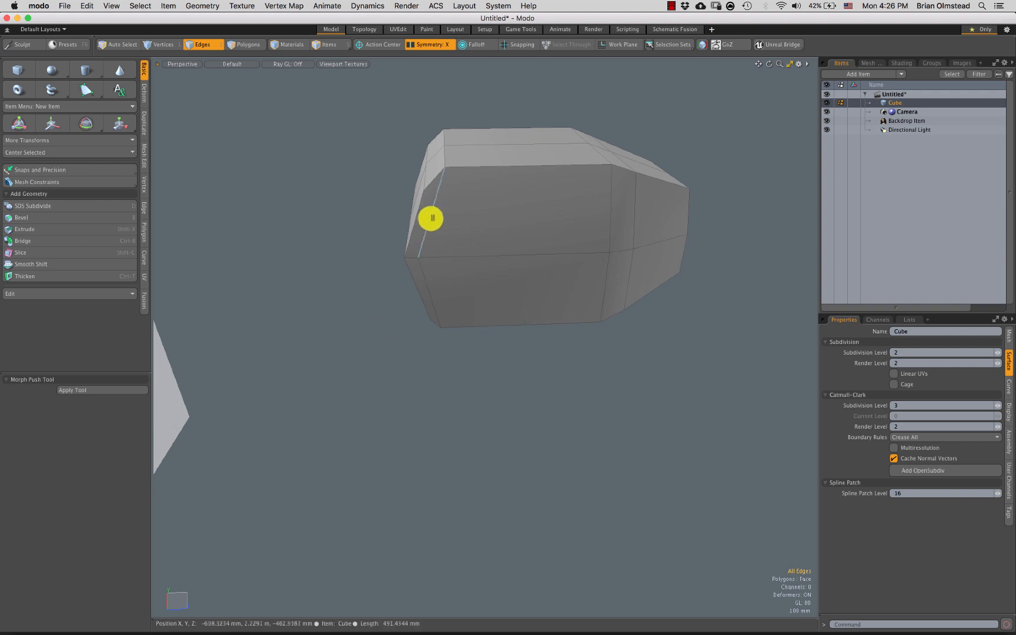
alt+drag(431, 220, 495, 220)
key(1)
click(467, 212)
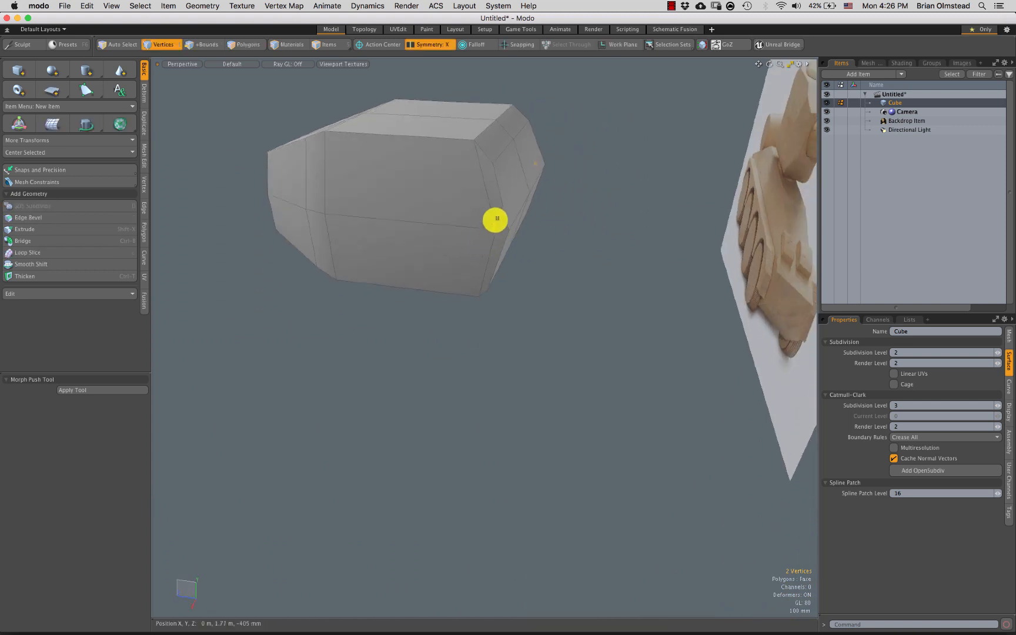
key(y)
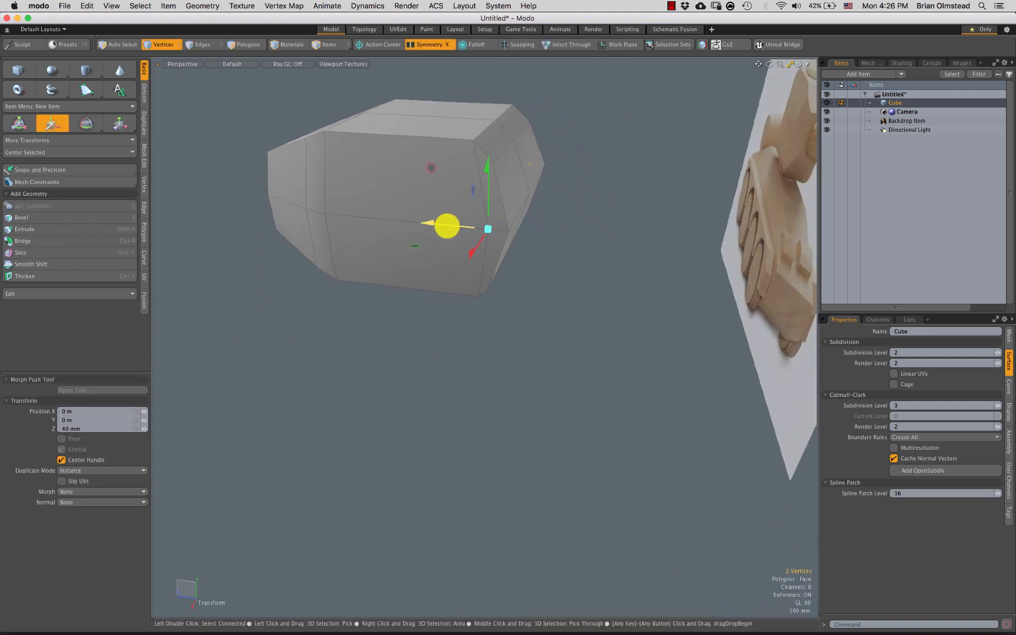
key(q)
key(2)
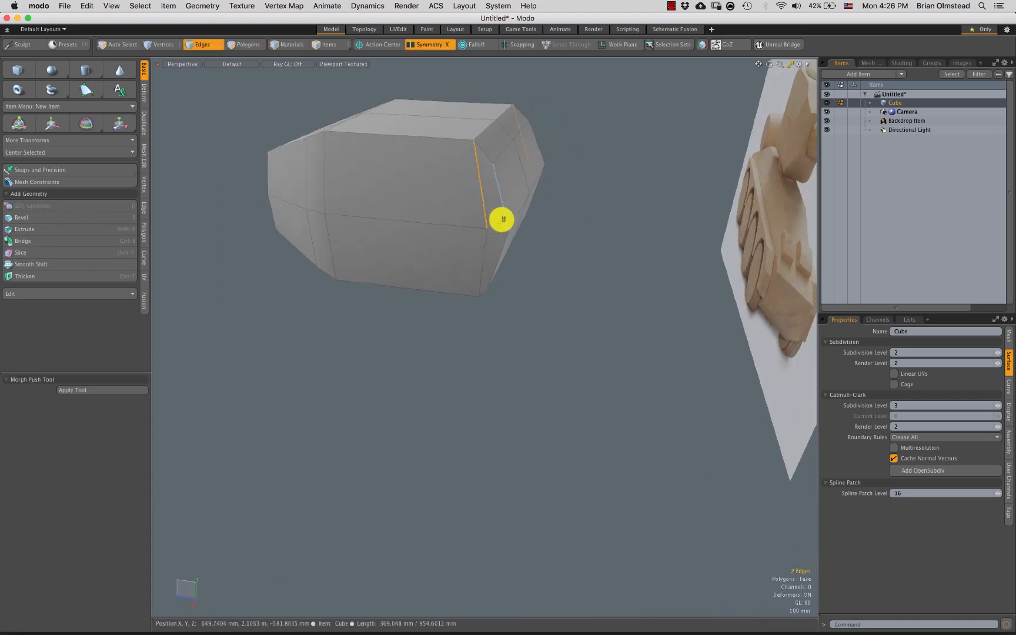
click(587, 263)
Turn subdivision back on and set the weight of the vertical rear corner edges on both sides to about 8.5%
key(Tab)
click(497, 187)
alt+drag(500, 243, 475, 202)
shift+click(475, 213)
key(shift+w)
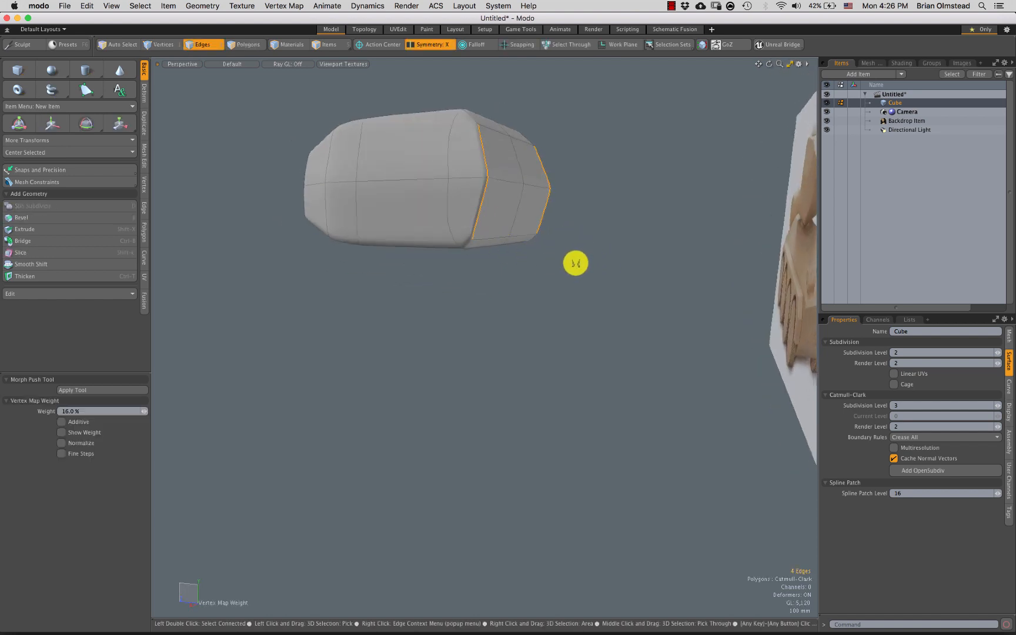
drag(575, 263, 553, 277)
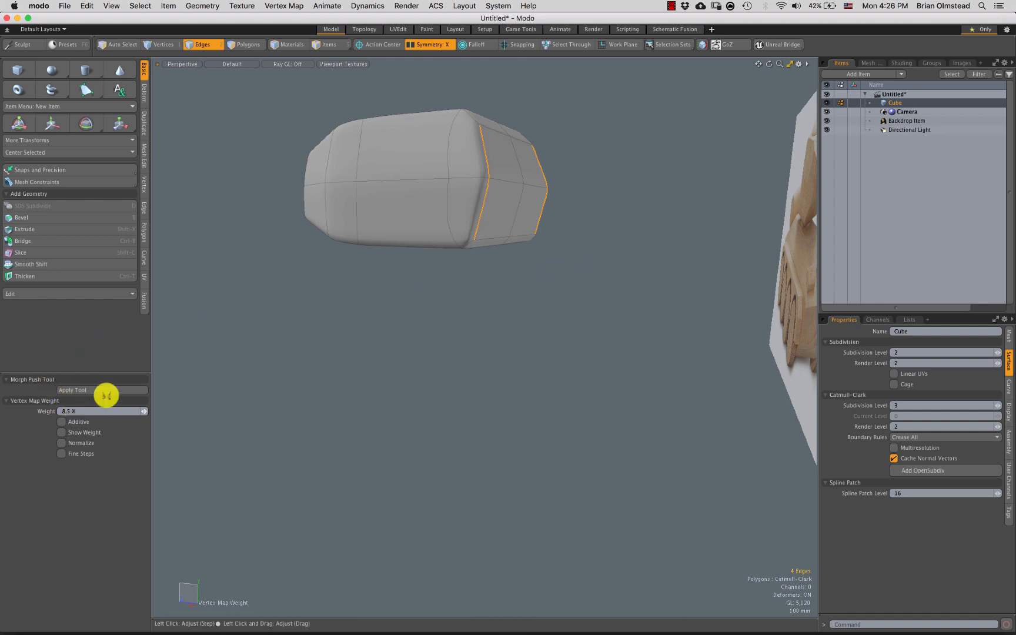
drag(424, 329, 426, 332)
key(space)
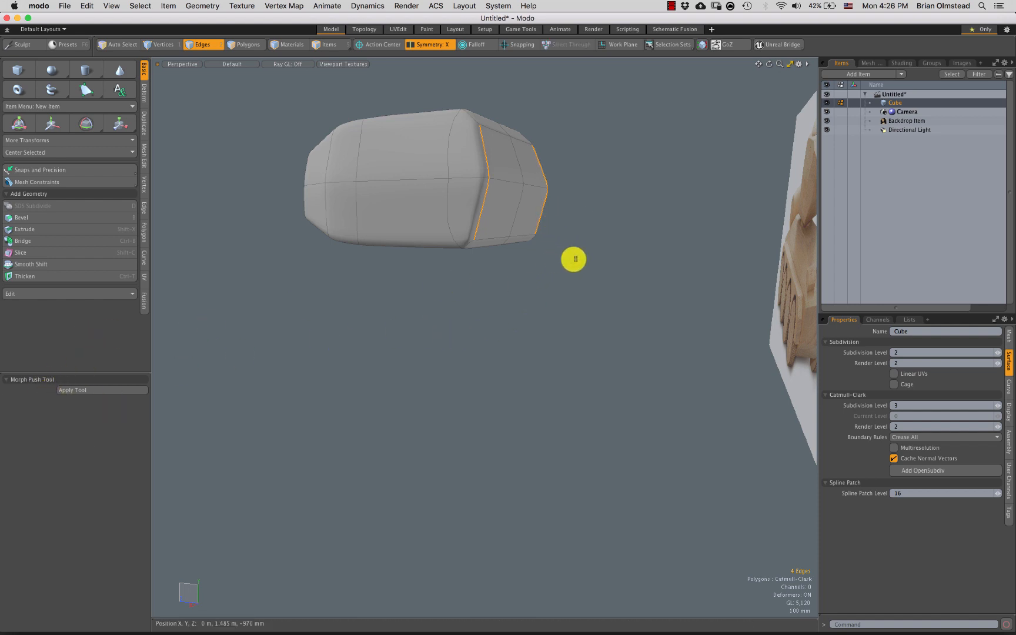
Deselect the rear corner edges and inspect the turret's smoothed form with the wireframe hidden and shown
click(573, 259)
alt+drag(574, 258, 486, 233)
key(ctrl+3)
click(546, 276)
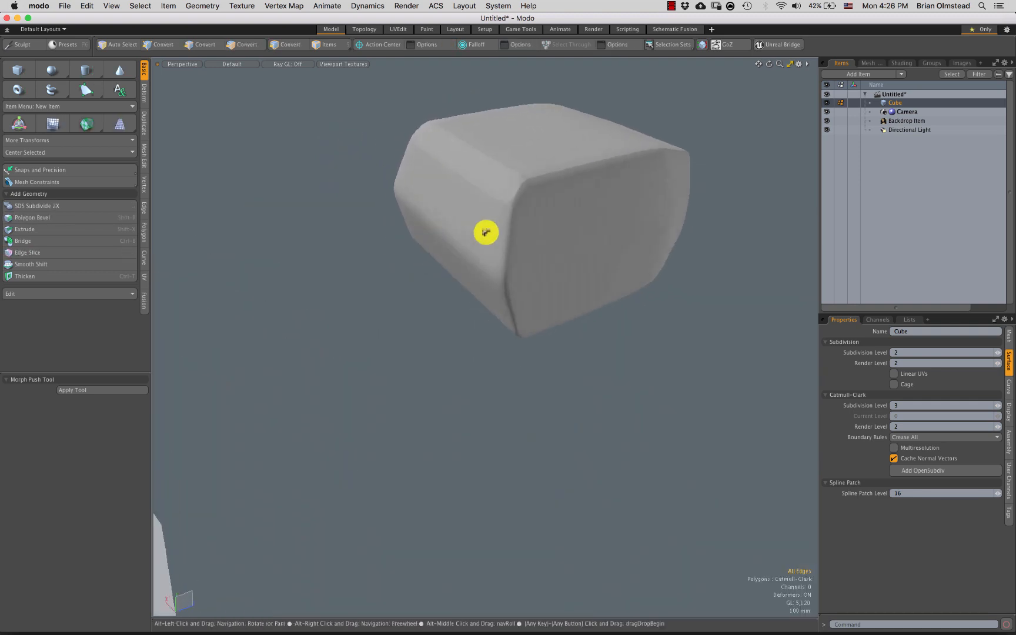
key(ctrl+3)
click(594, 202)
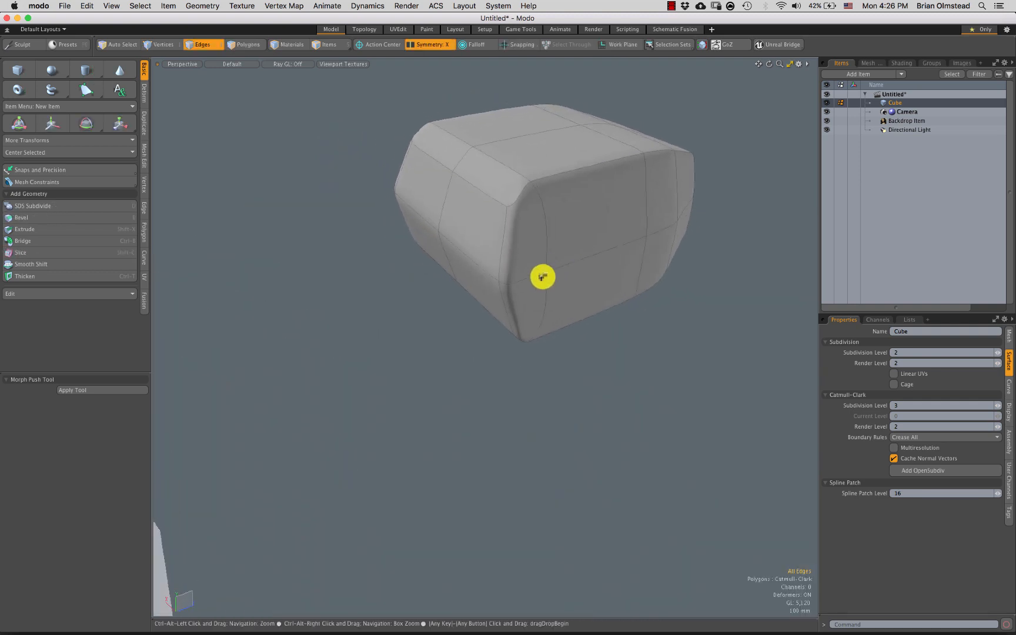
Set the weight of the upper horizontal edge across the turret's rear face to about 29.5%
alt+drag(542, 277, 519, 235)
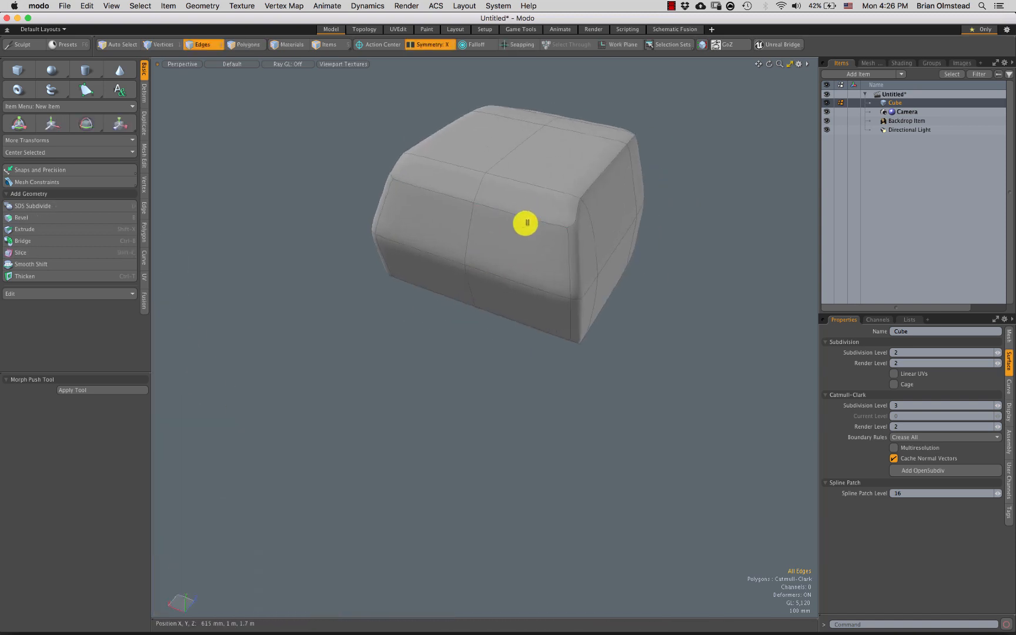
click(447, 183)
alt+drag(447, 183, 521, 252)
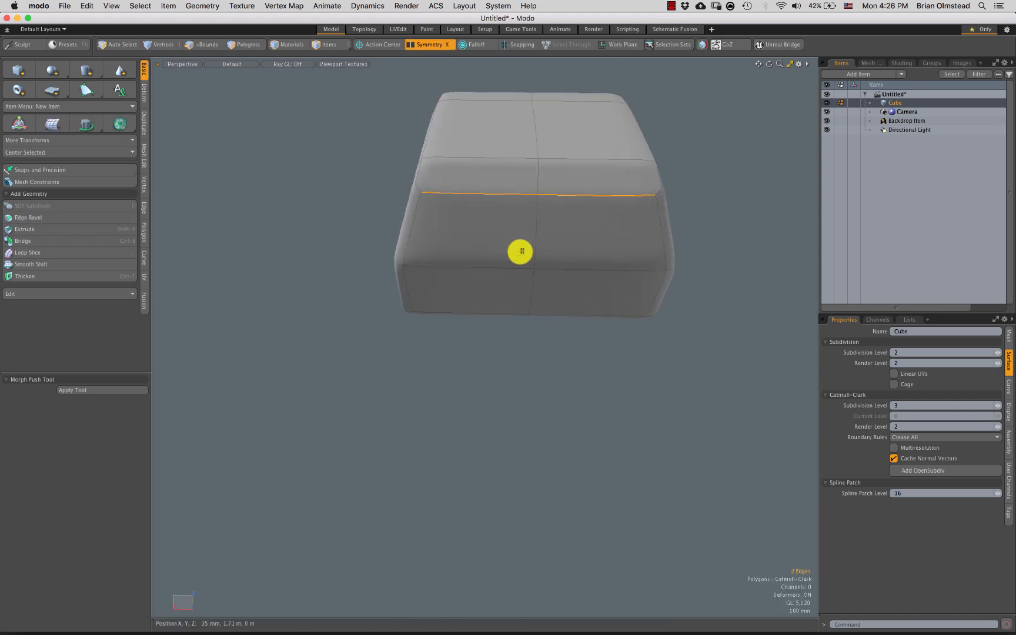
key(alt+w)
drag(445, 354, 451, 355)
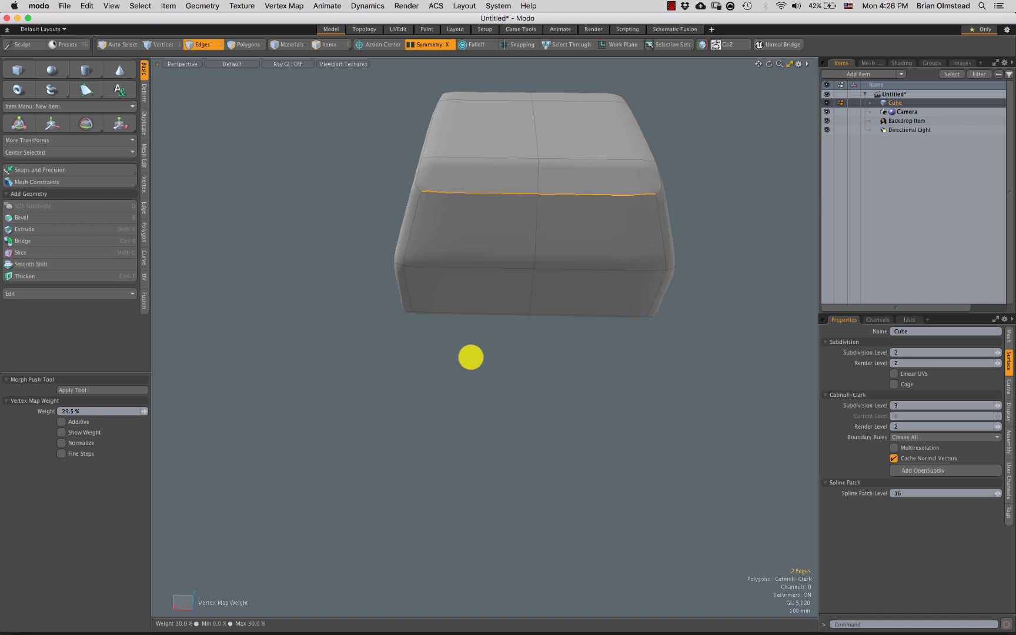
key(q)
click(447, 372)
Inspect the smoothed turret's sides and underside from several low angles
alt+drag(448, 372, 411, 301)
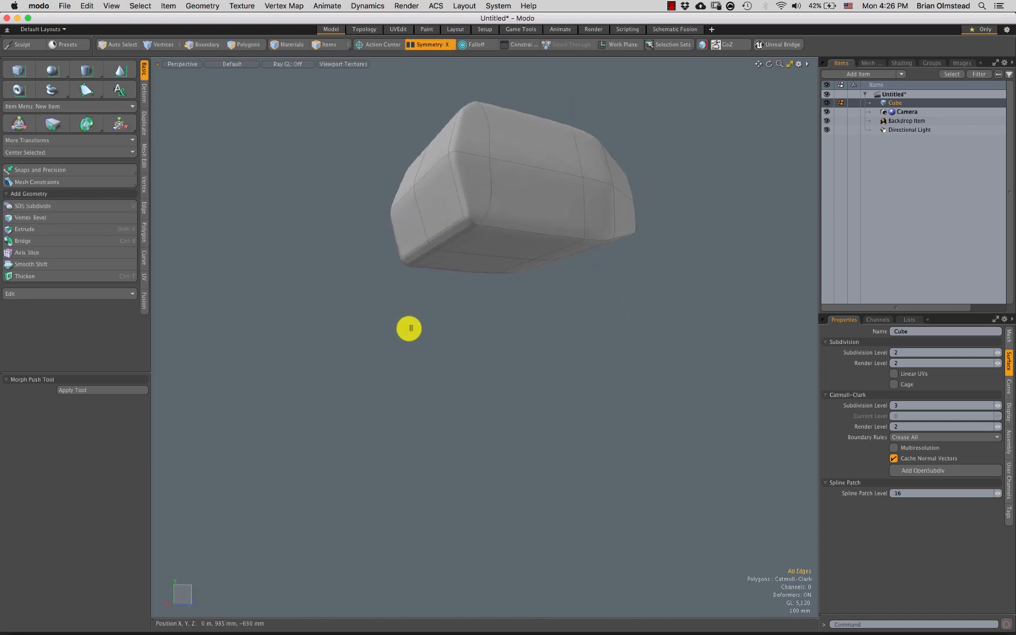
key(ctrl+3)
click(511, 336)
alt+drag(496, 257, 452, 285)
key(ctrl+3)
click(579, 263)
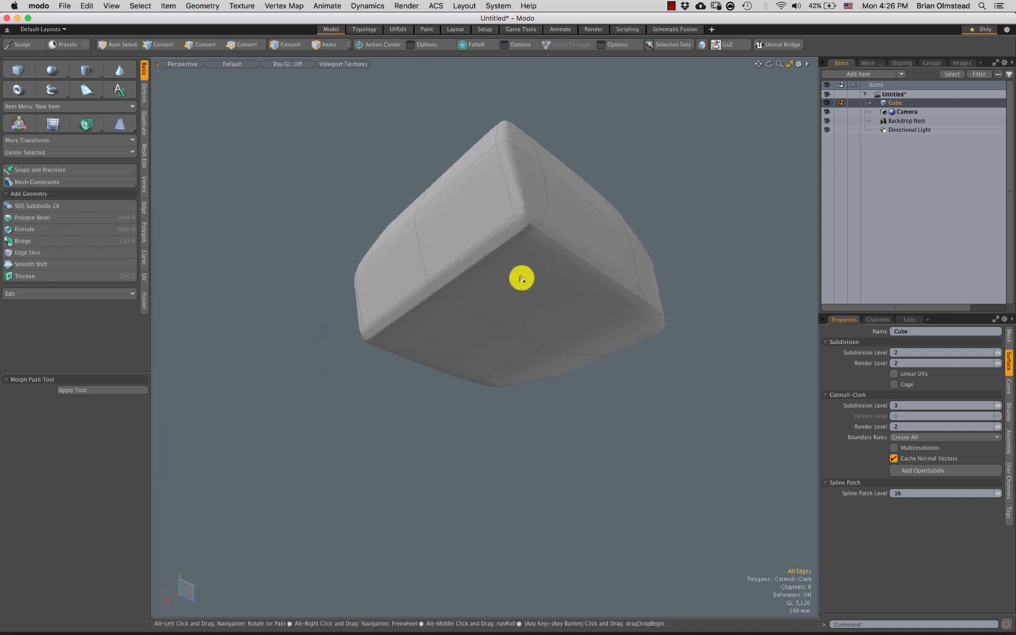
Set the weight of the underside edge running along the turret's rear bottom corner to 10%
alt+drag(521, 277, 442, 282)
click(435, 268)
key(shift+w)
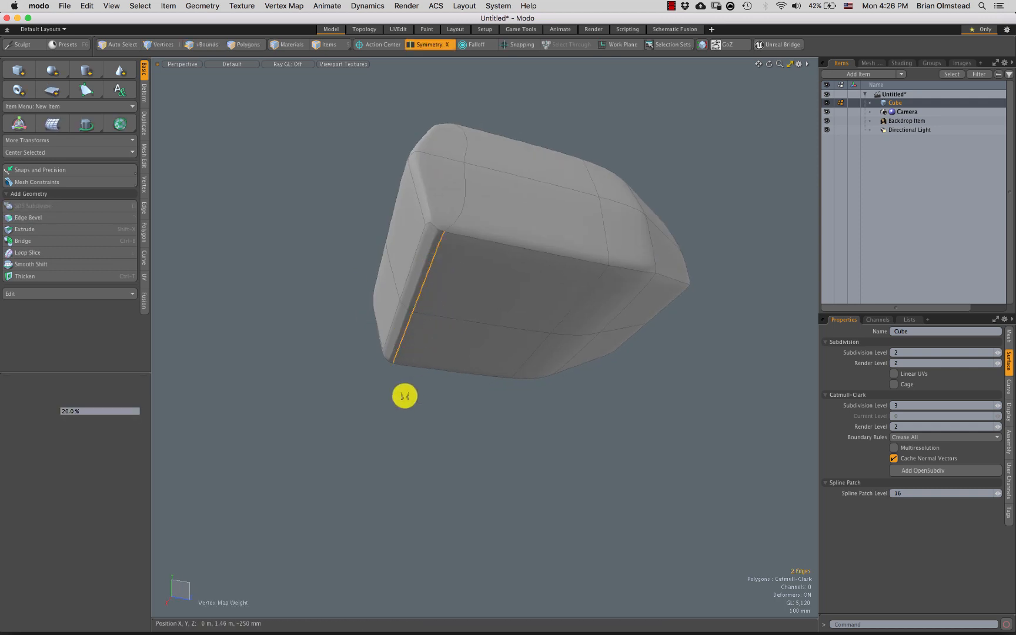
drag(405, 418, 382, 419)
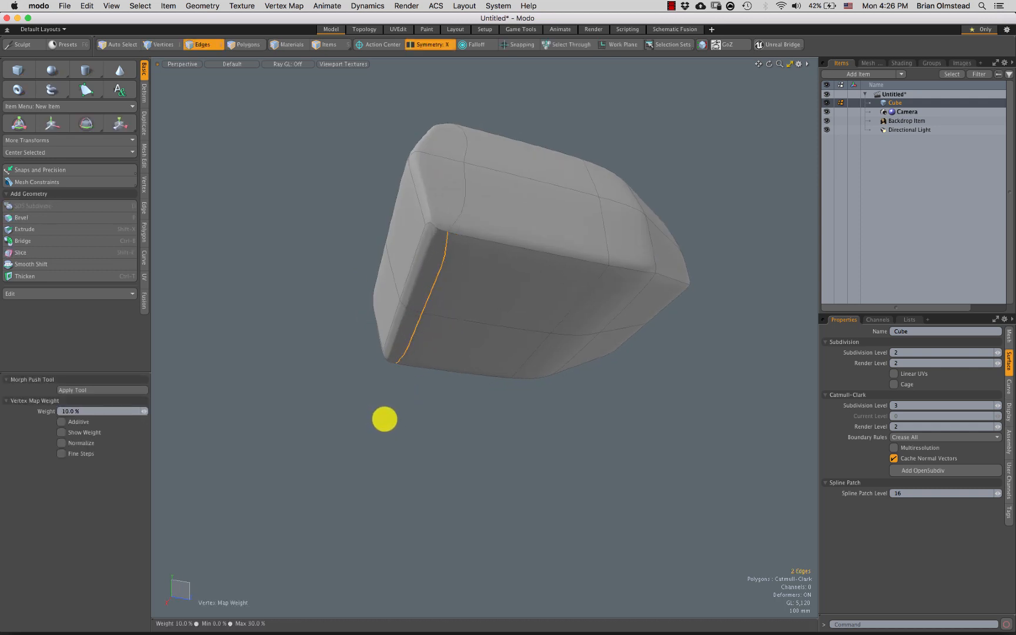
key(Escape)
key(Escape)
Set the weight of the lower horizontal edge across the turret's rear face to about 7%
alt+drag(439, 334, 490, 306)
click(403, 307)
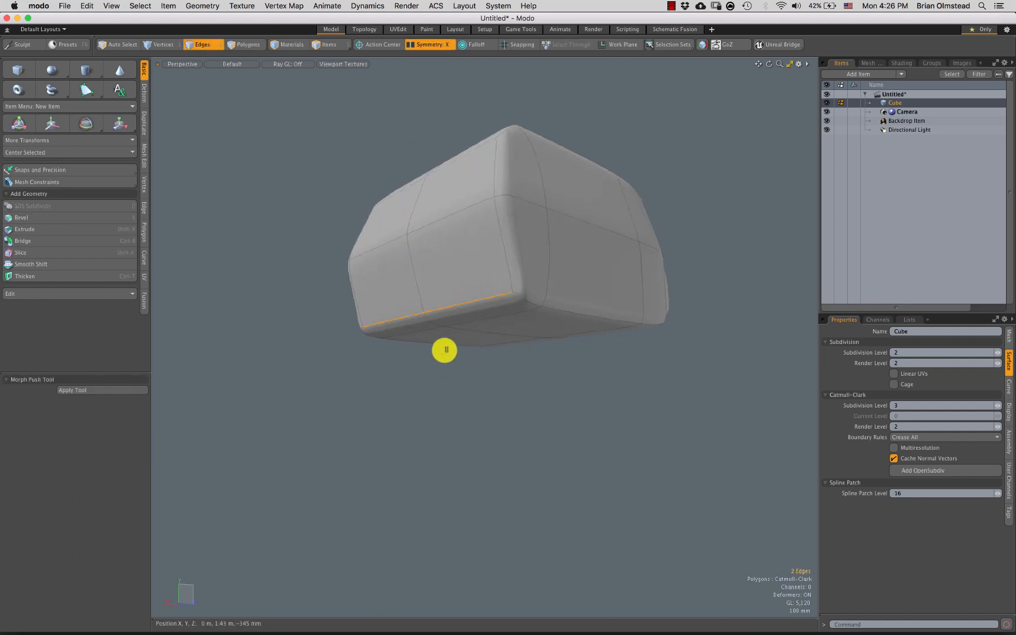
key(shift+w)
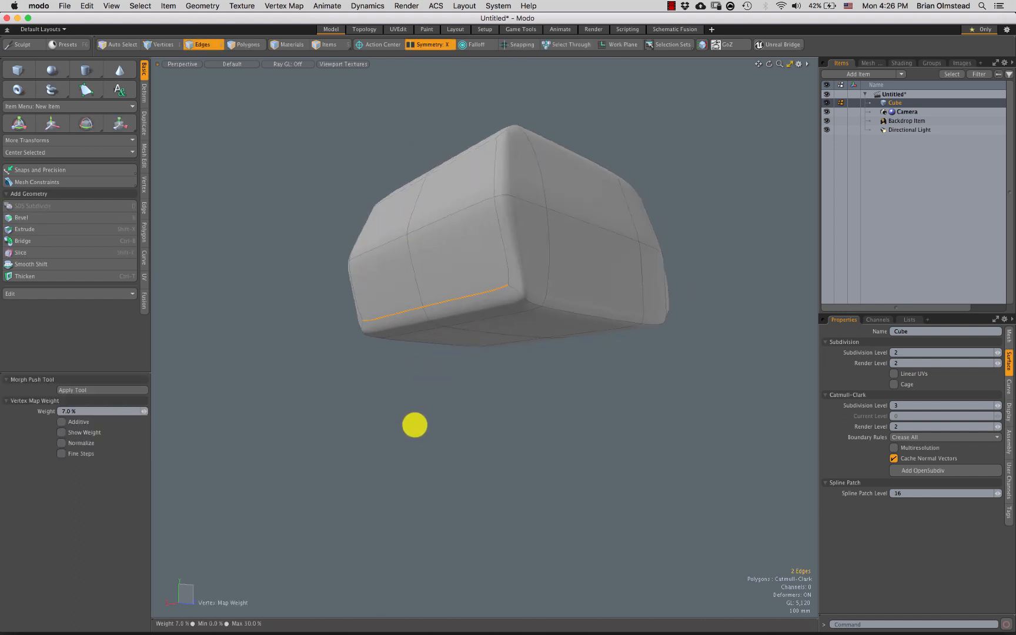
alt+drag(465, 285, 481, 330)
key(Escape)
key(Escape)
Compare the smoothed turret with the wooden tank in the backdrop image, viewing both from several angles and distances
alt+drag(495, 297, 446, 363)
alt+drag(540, 372, 503, 267)
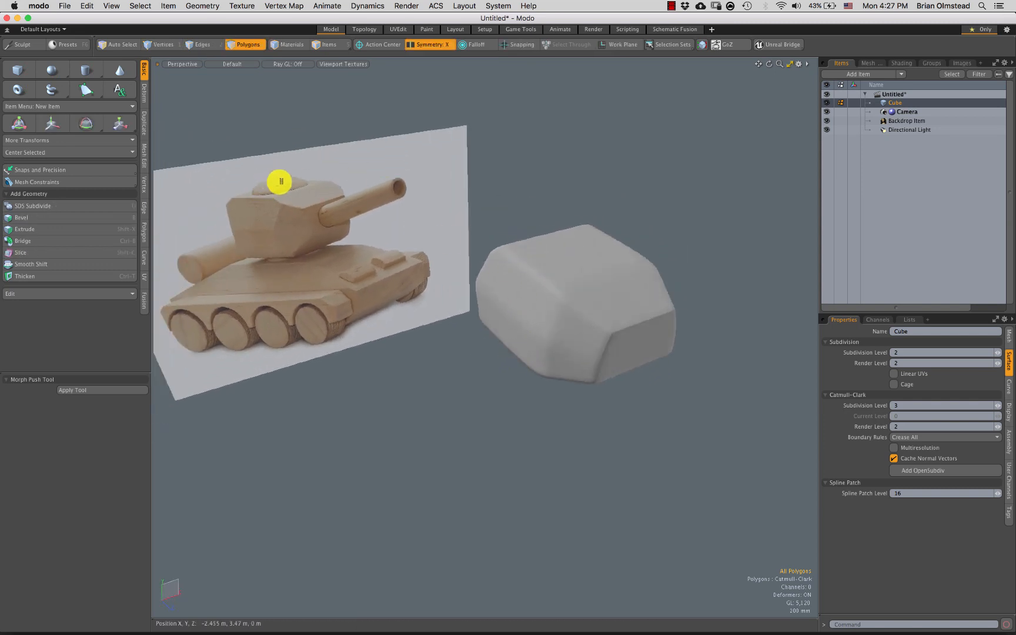
click(566, 235)
scroll(571, 322, up, 5)
alt+drag(589, 299, 563, 225)
scroll(550, 291, down, 5)
click(622, 167)
scroll(550, 273, down, 5)
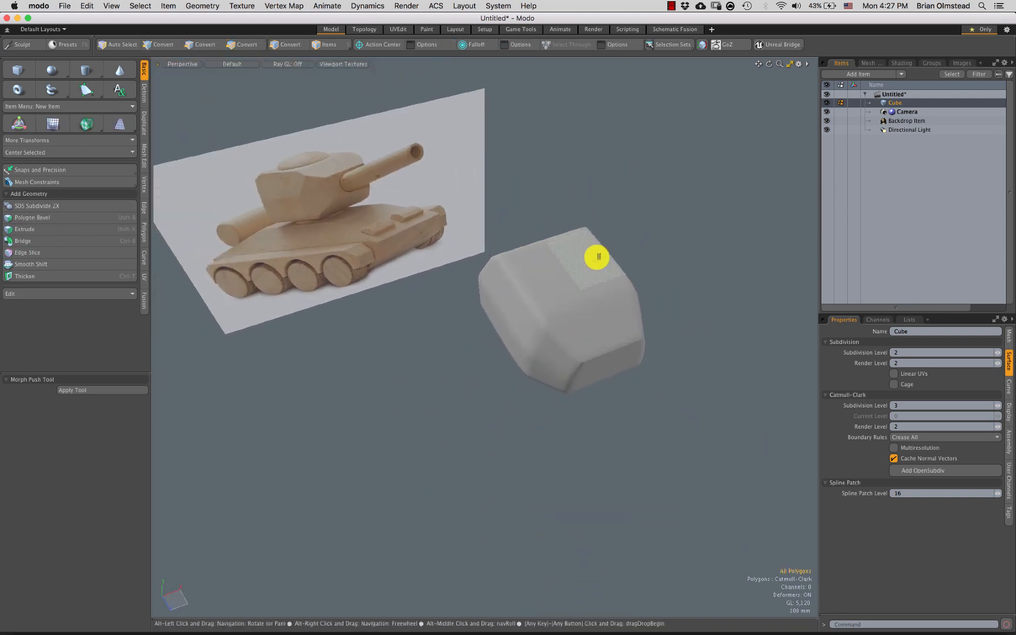
click(583, 249)
alt+drag(523, 307, 538, 258)
click(579, 202)
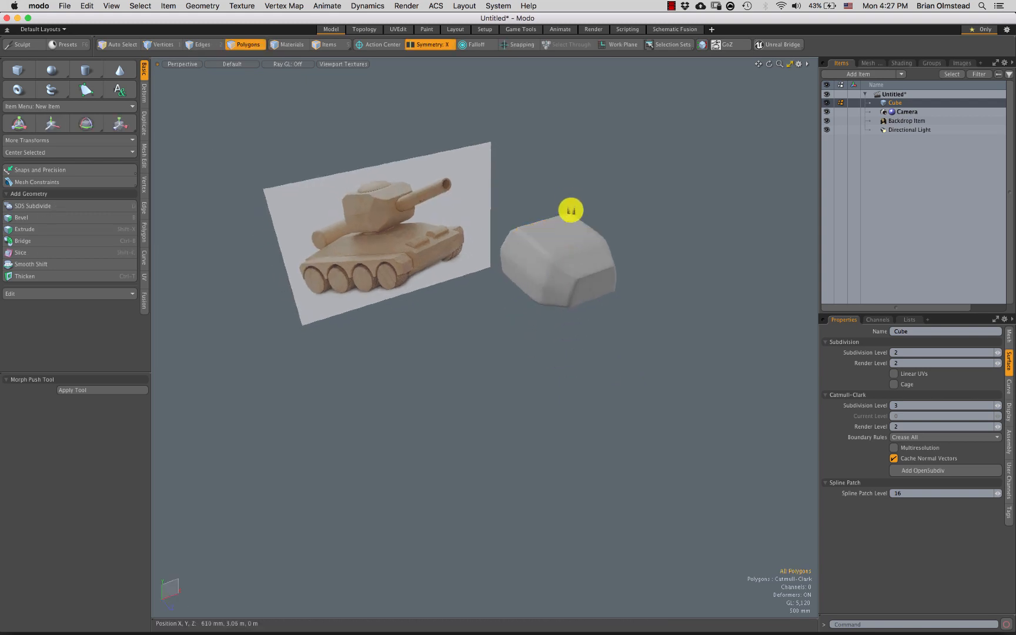
scroll(542, 265, up, 4)
alt+shift+drag(569, 211, 544, 266)
alt+shift+drag(271, 174, 297, 175)
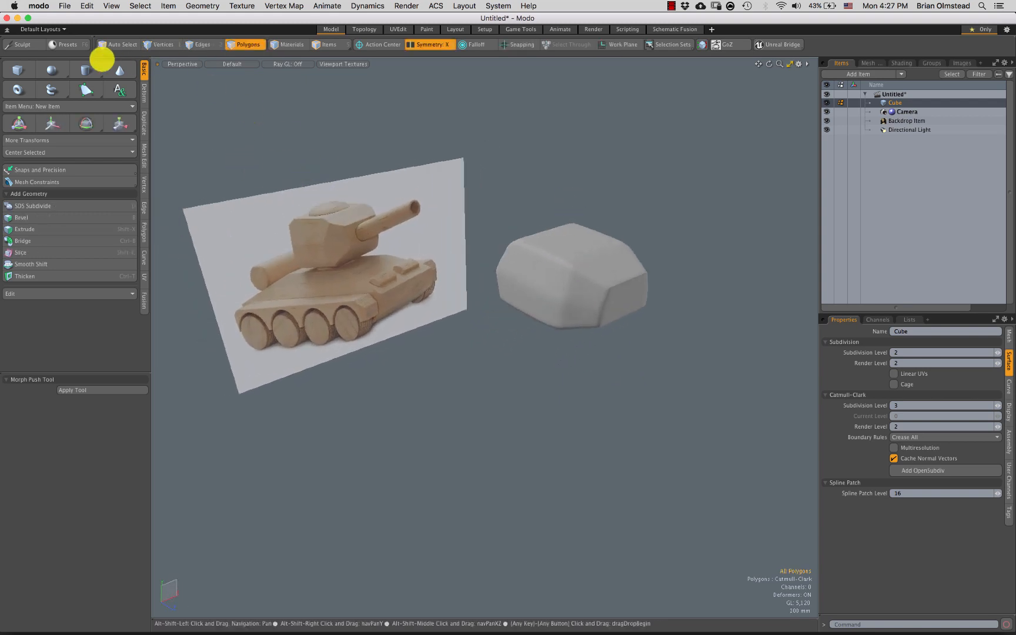
Add a new mesh item and create a Quadball sphere with a 500 mm radius at the origin
key(n)
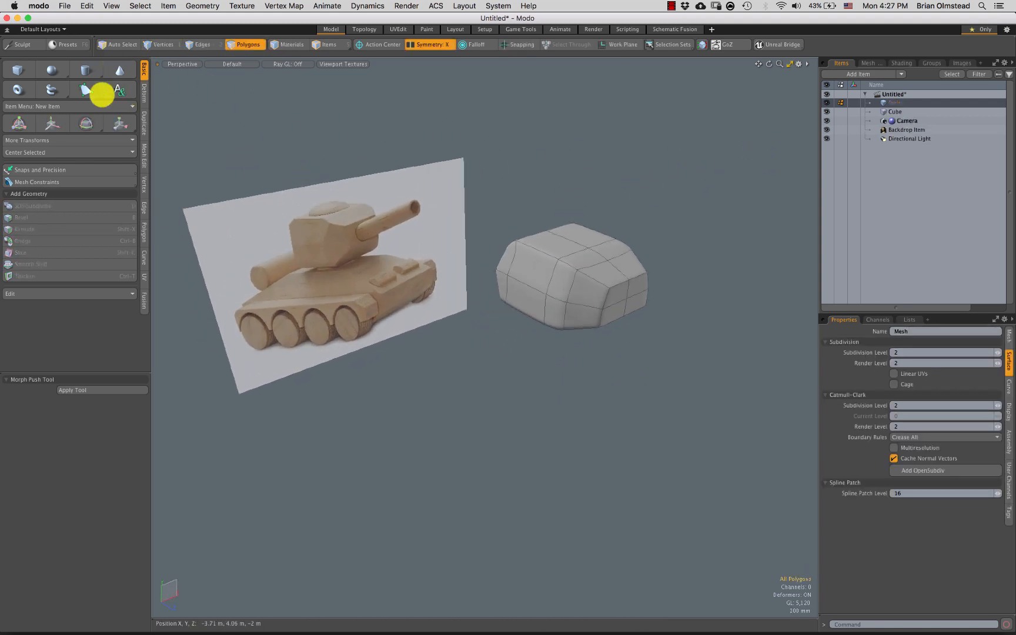
click(51, 69)
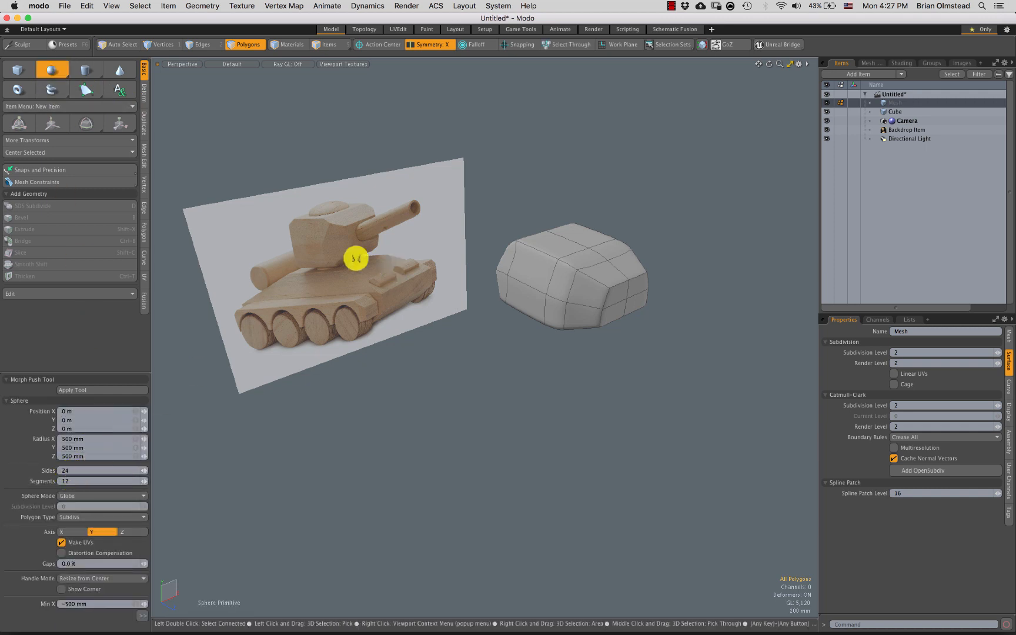
click(72, 496)
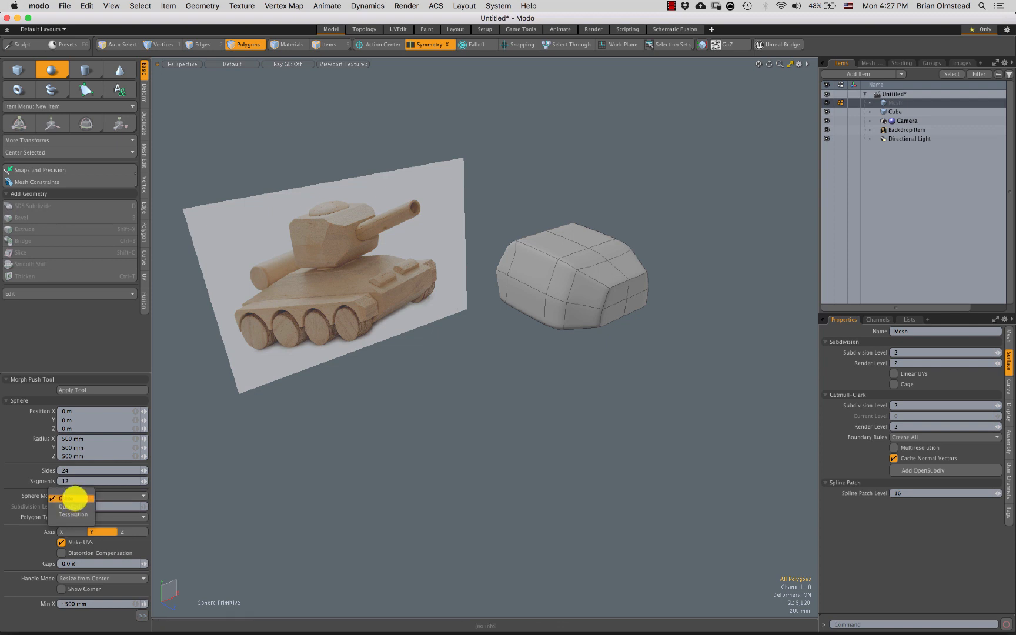
click(71, 505)
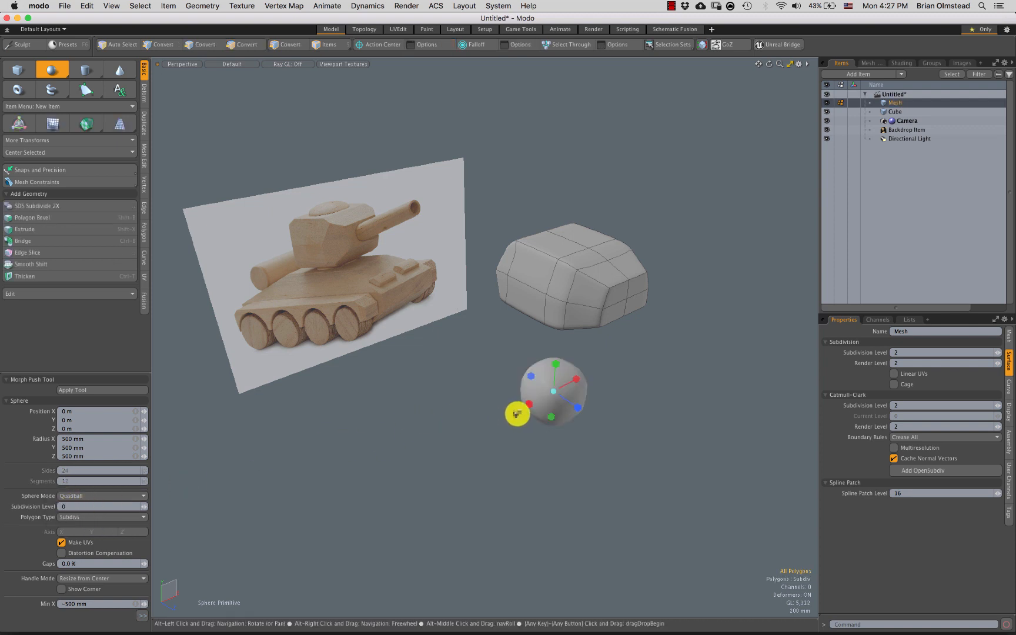
scroll(519, 412, up, 2)
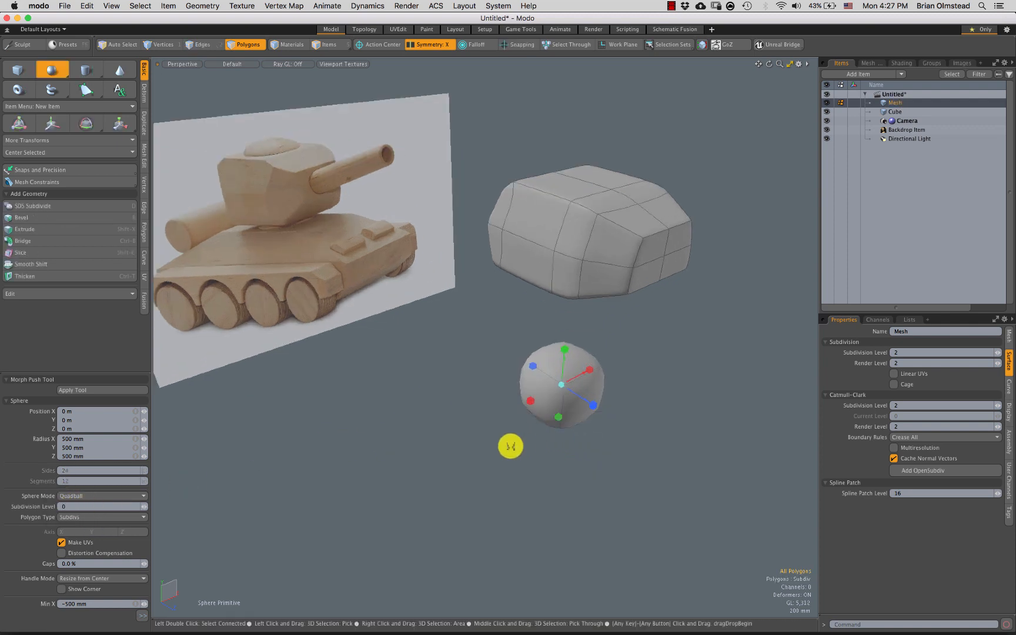
alt+shift+drag(508, 445, 430, 475)
Set the Quadball sphere's subdivision level to 2 and finish the primitive
click(71, 497)
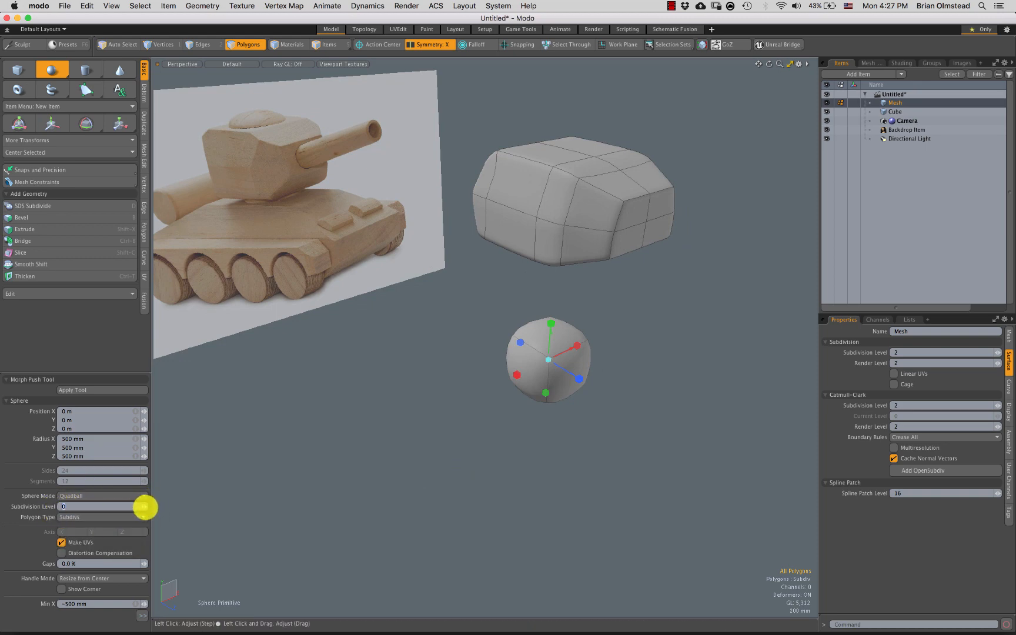
click(144, 506)
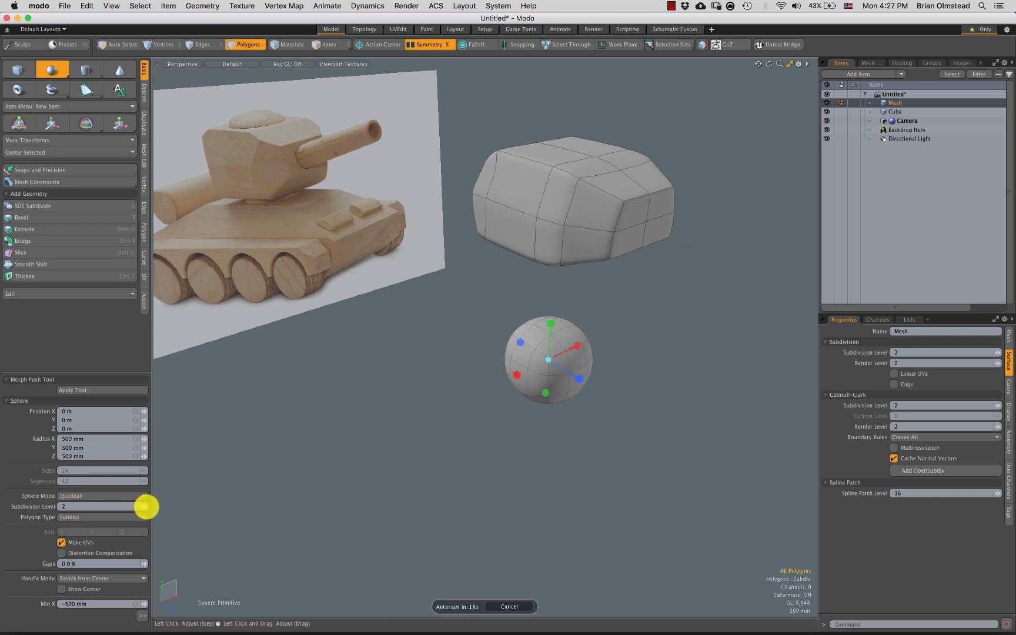
click(144, 507)
alt+drag(540, 387, 488, 304)
key(q)
Delete the lower half of the sphere's polygons to leave an open dome
right_drag(486, 284, 579, 388)
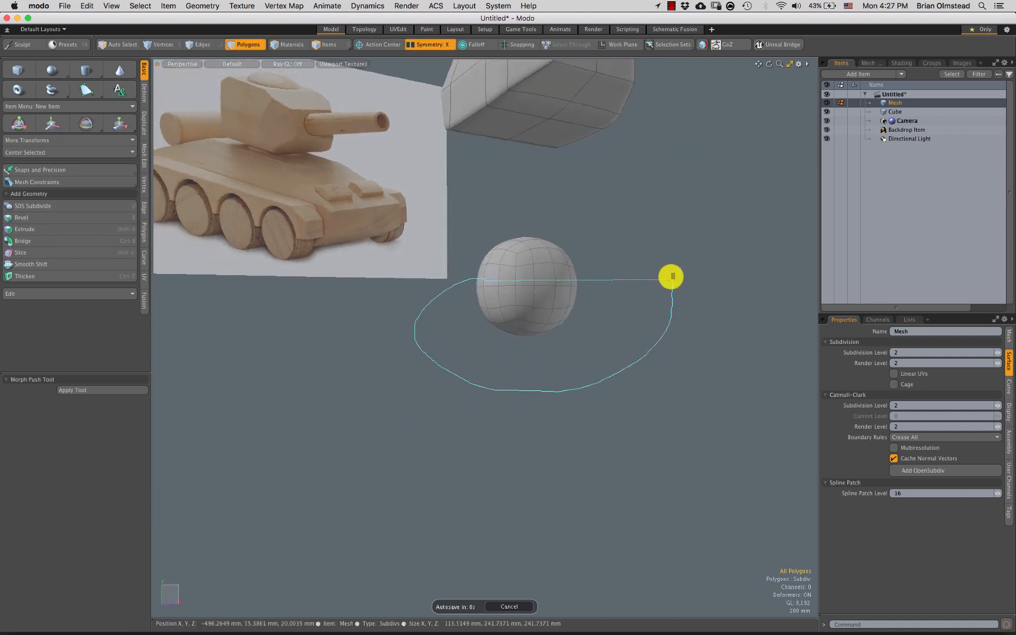
right_drag(670, 276, 646, 283)
alt+drag(646, 283, 483, 315)
key(Delete)
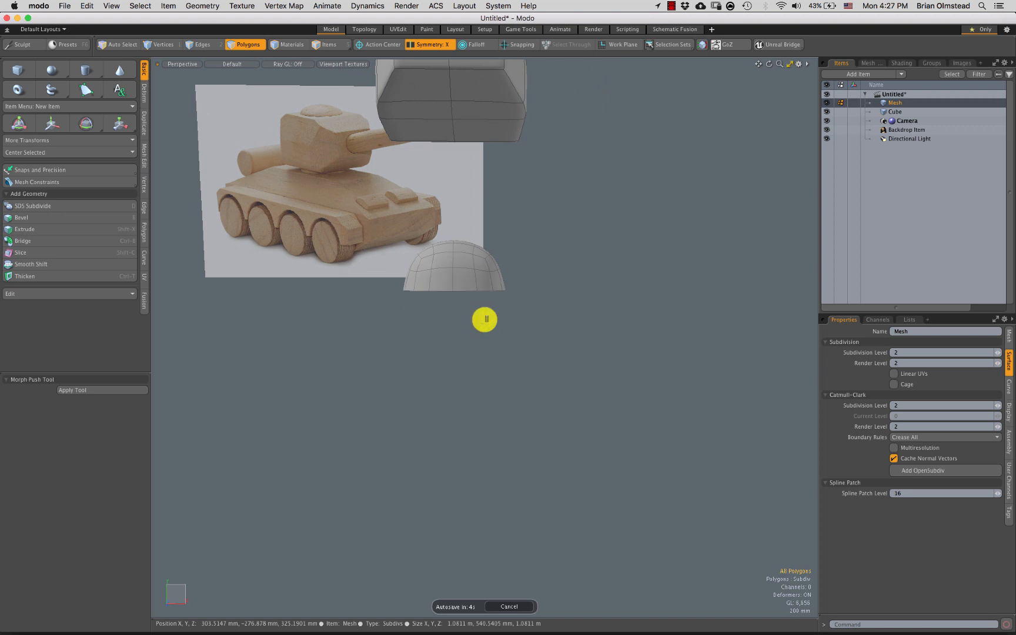
Flatten the whole dome by scaling its height along Y to about 53.5%
double_click(464, 282)
key(y)
mouse_move(468, 252)
alt+mouse_down()
mouse_move(490, 227)
mouse_move(478, 260)
alt+mouse_up()
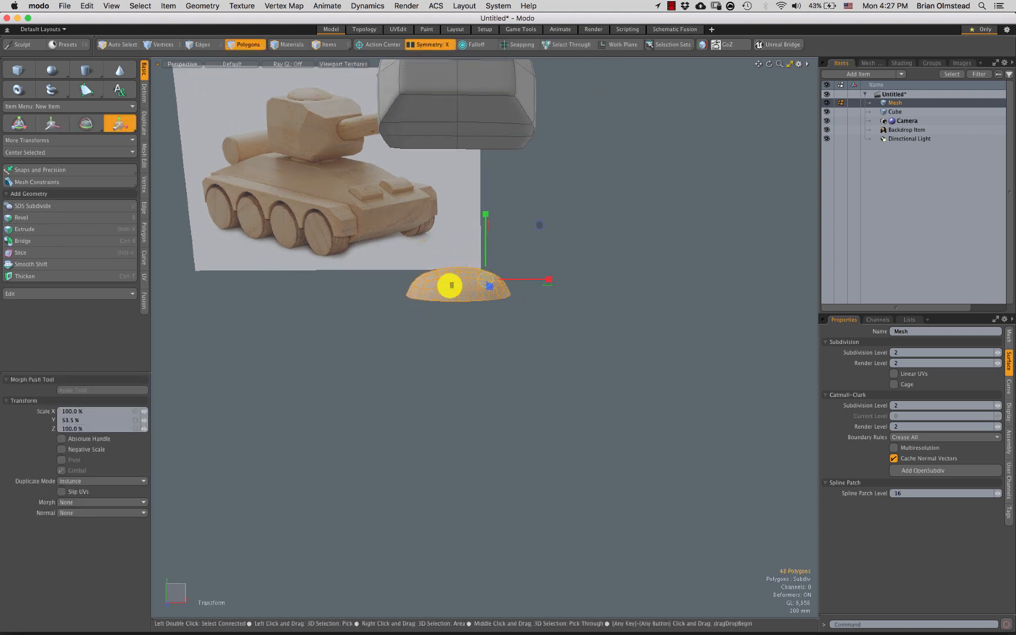
Extrude the dome's open bottom rim edges and scale them inward to form a ring across the underside
key(2)
double_click(449, 301)
mouse_move(450, 301)
ctrl+alt+mouse_down()
mouse_move(501, 315)
mouse_move(472, 331)
mouse_move(462, 281)
mouse_move(484, 283)
mouse_move(468, 304)
mouse_move(458, 294)
mouse_move(445, 306)
ctrl+alt+mouse_up()
key(shift+x)
key(r)
key(q)
Extend the inner border edges of the dome's underside again and scale them toward the centre to close the opening
key(z)
key(r)
key(q)
key(r)
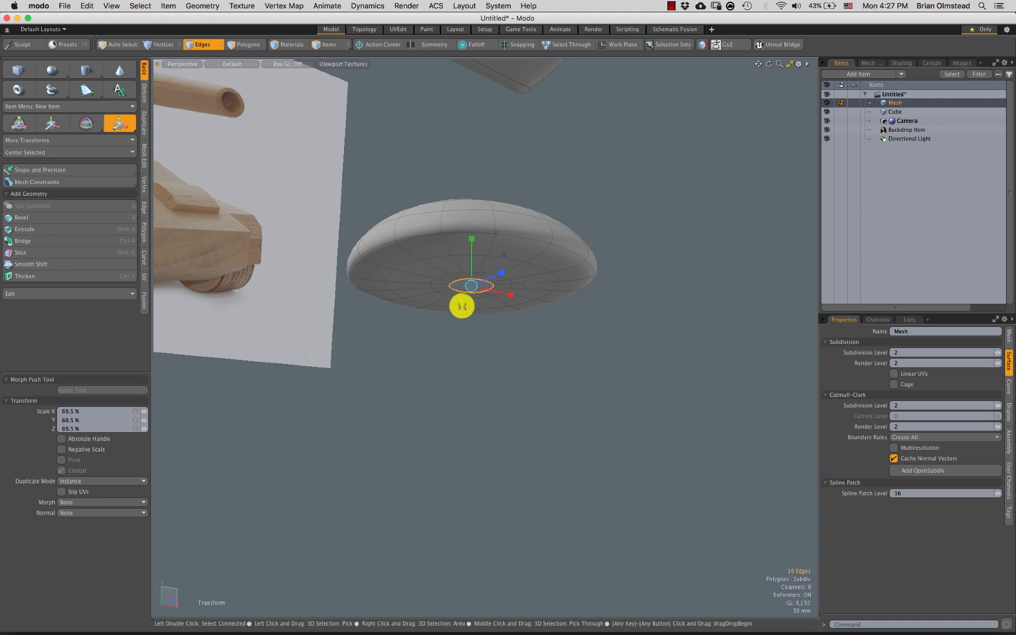
mouse_move(476, 316)
alt+mouse_down()
mouse_move(515, 258)
mouse_move(472, 335)
mouse_move(483, 257)
mouse_move(488, 306)
mouse_move(537, 319)
mouse_move(512, 297)
mouse_move(481, 294)
alt+mouse_up()
key(q)
Convert the dome to Catmull-Clark subdivision and sharpen its bottom rim edge loop with edge weight
key(Tab)
key(Tab)
key(2)
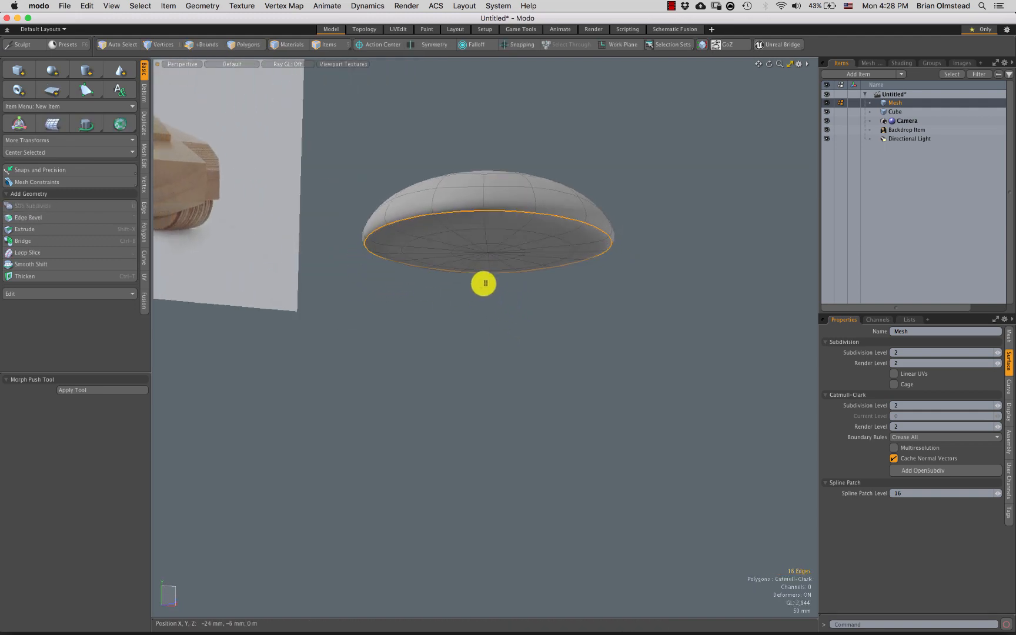
key(shift+w)
click(445, 321)
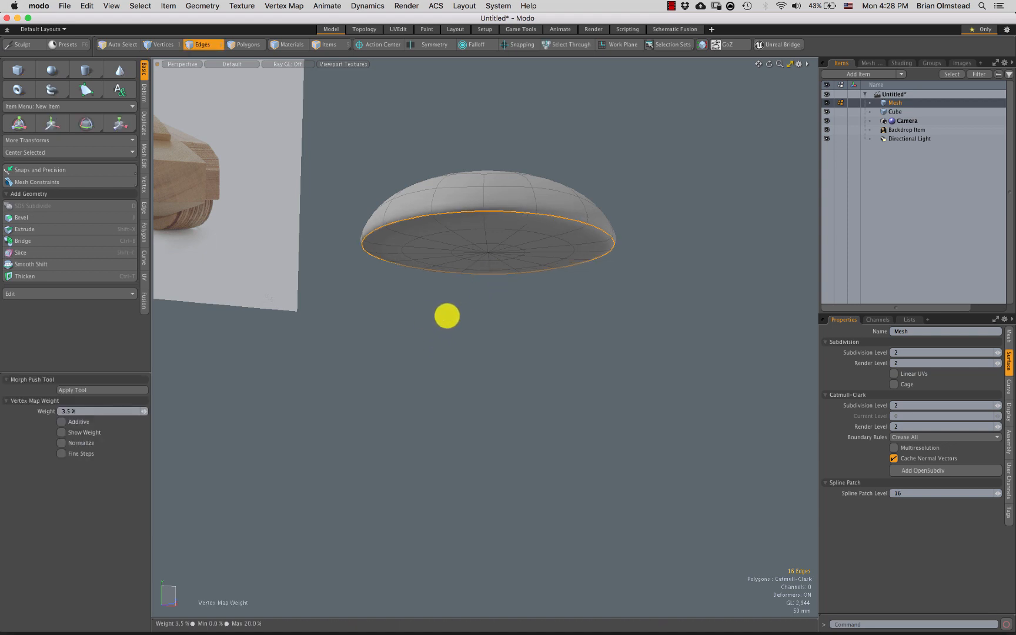
mouse_move(445, 317)
mouse_down()
mouse_move(406, 320)
mouse_move(501, 319)
mouse_move(453, 318)
mouse_up()
key(q)
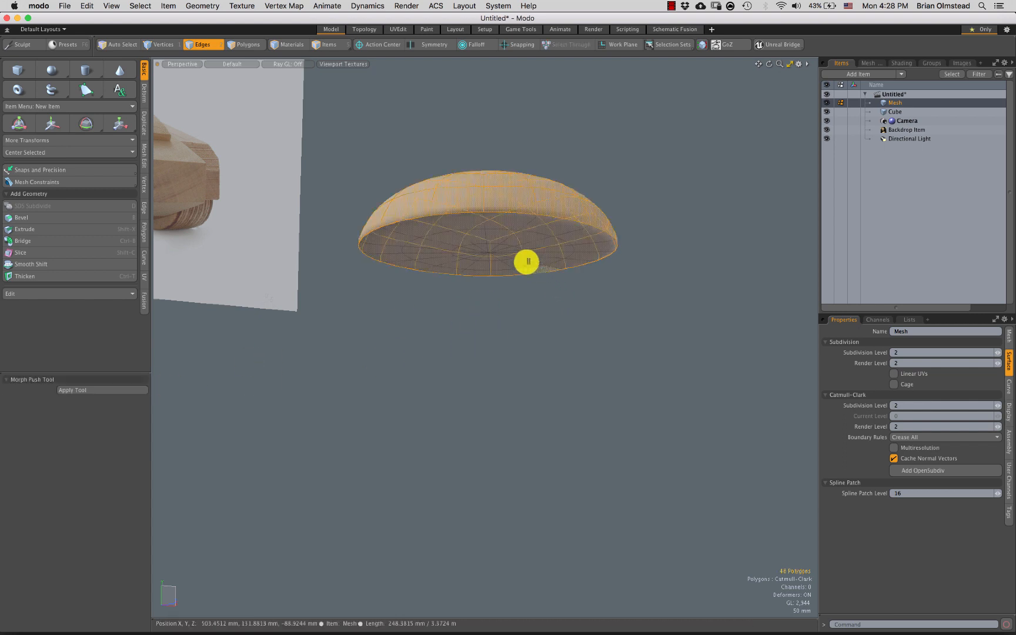
Inspect the finished dome and compare its Catmull-Clark subdivision level with that of the turret mesh
key(3)
double_click(522, 254)
alt+drag(566, 307, 531, 349)
scroll(526, 345, down, 4)
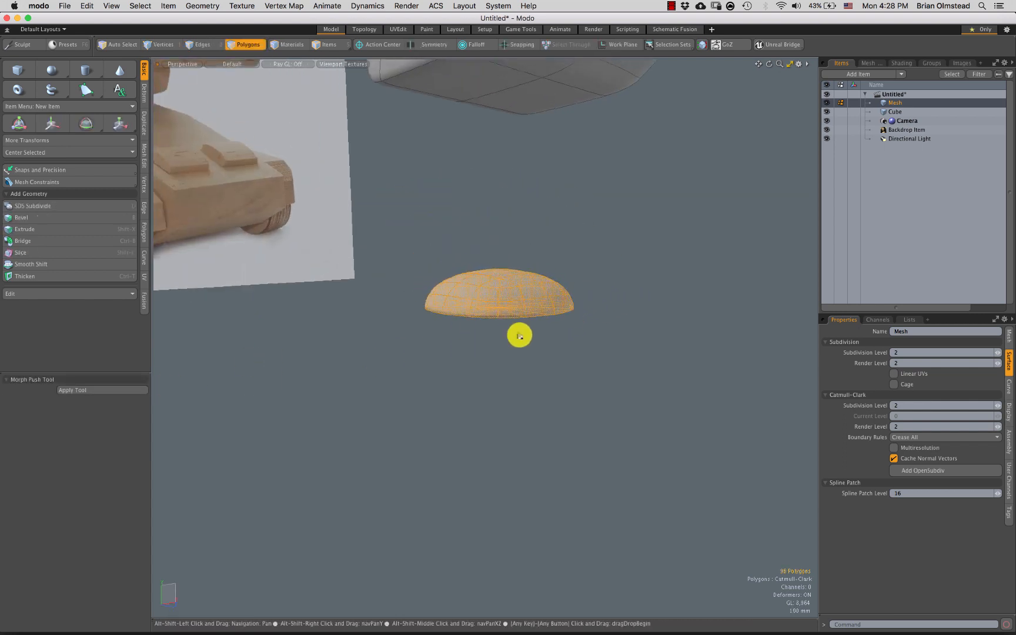
scroll(494, 305, up, 2)
scroll(507, 369, up, 2)
click(508, 370)
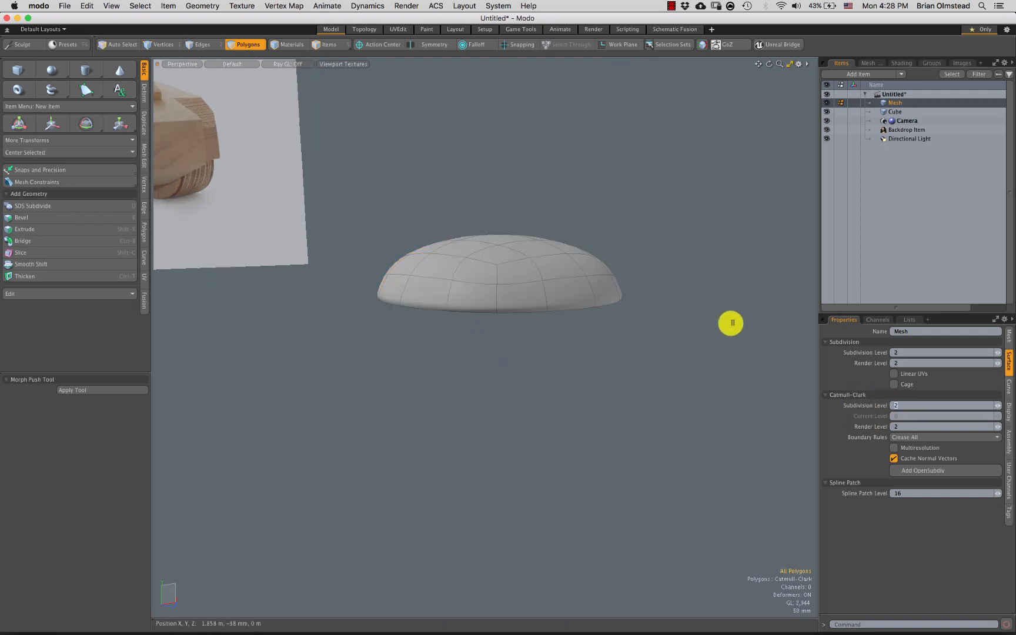
click(899, 110)
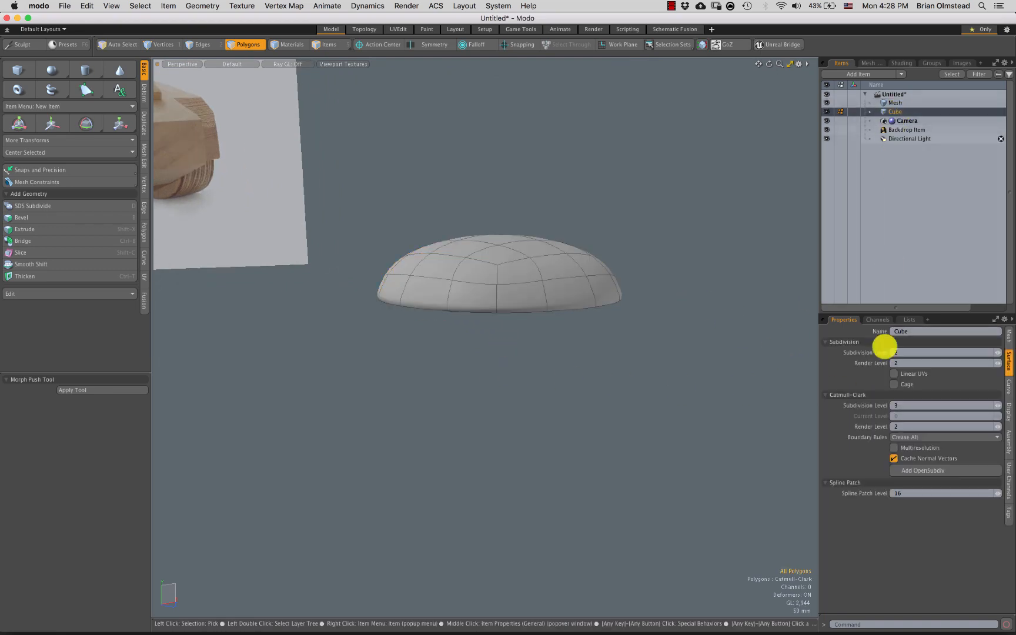
click(898, 104)
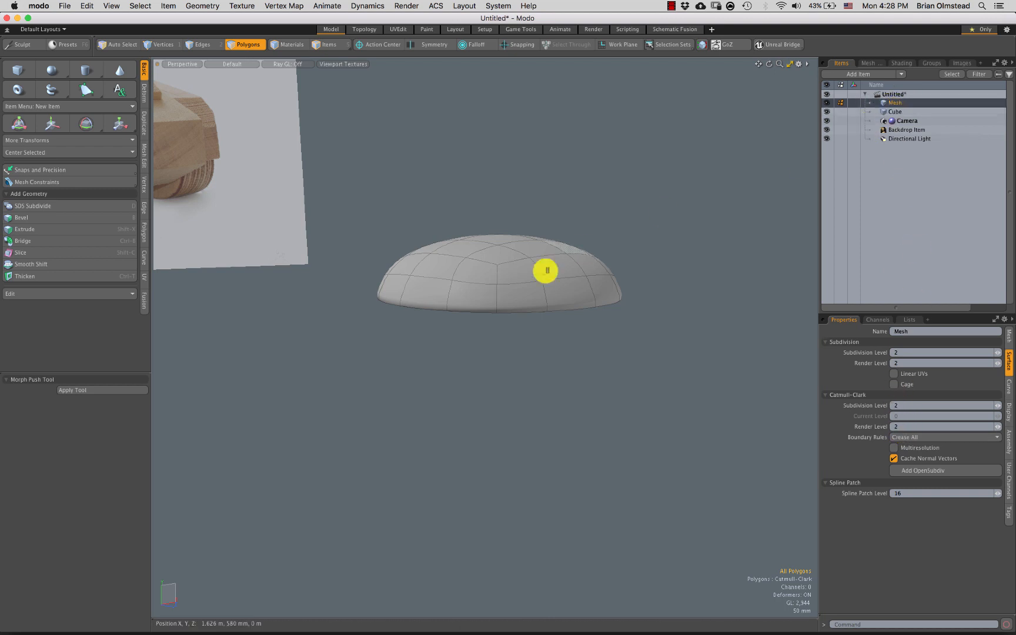
Move the dome up onto the turret's top face and scale it down to about 696 mm across
double_click(512, 287)
scroll(500, 318, down, 4)
alt+shift+drag(495, 310, 501, 362)
key(w)
scroll(501, 361, down, 3)
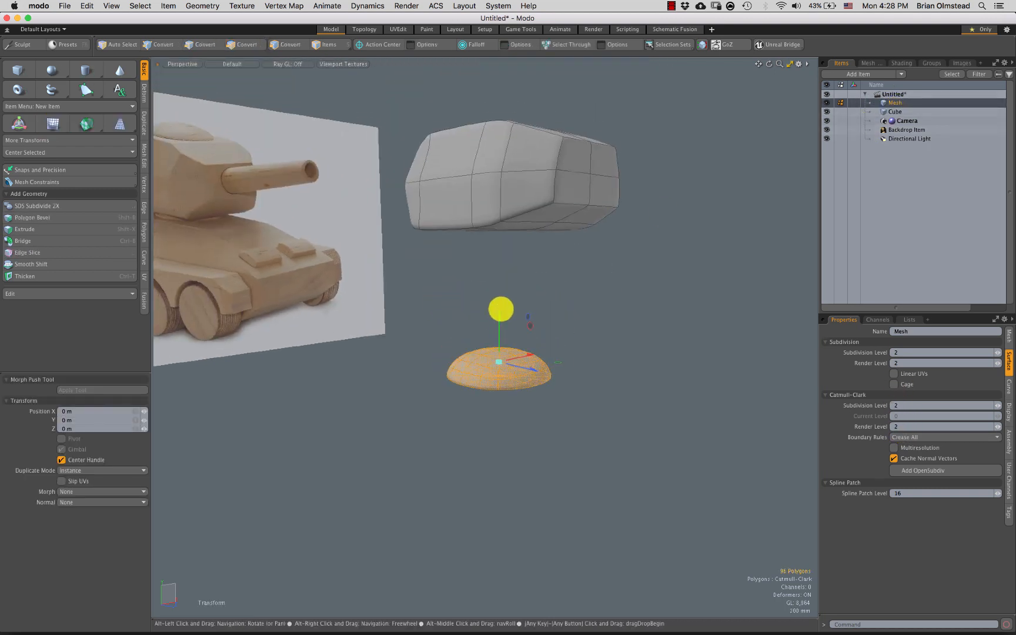
drag(496, 321, 568, 284)
key(r)
key(w)
key(Escape)
Remove the dome's polygons from their separate mesh item and make the turret's Cube mesh the active item
double_click(516, 242)
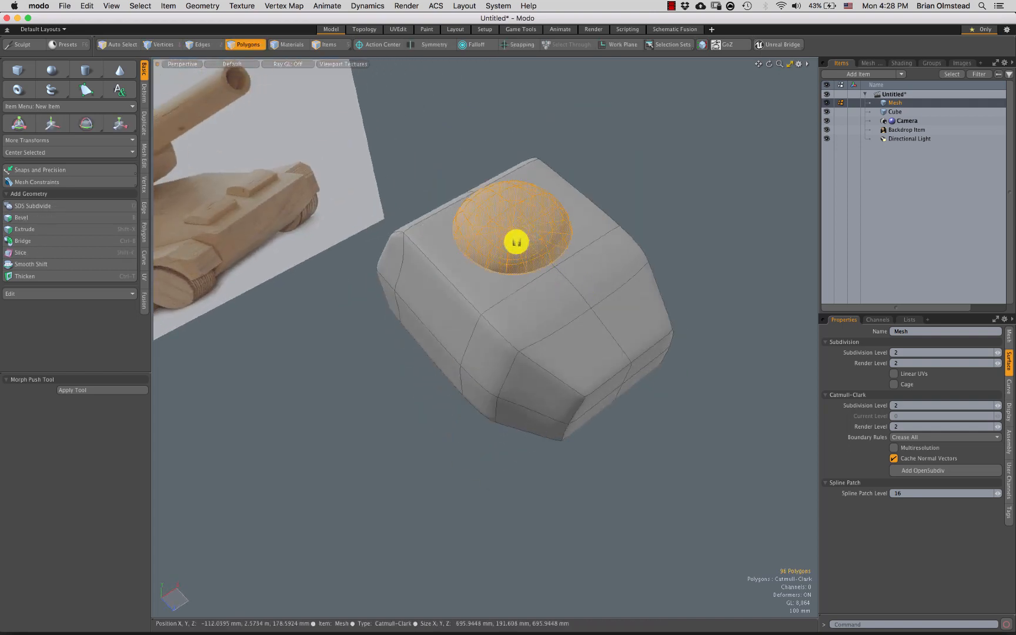
alt+drag(543, 235, 515, 250)
key(Delete)
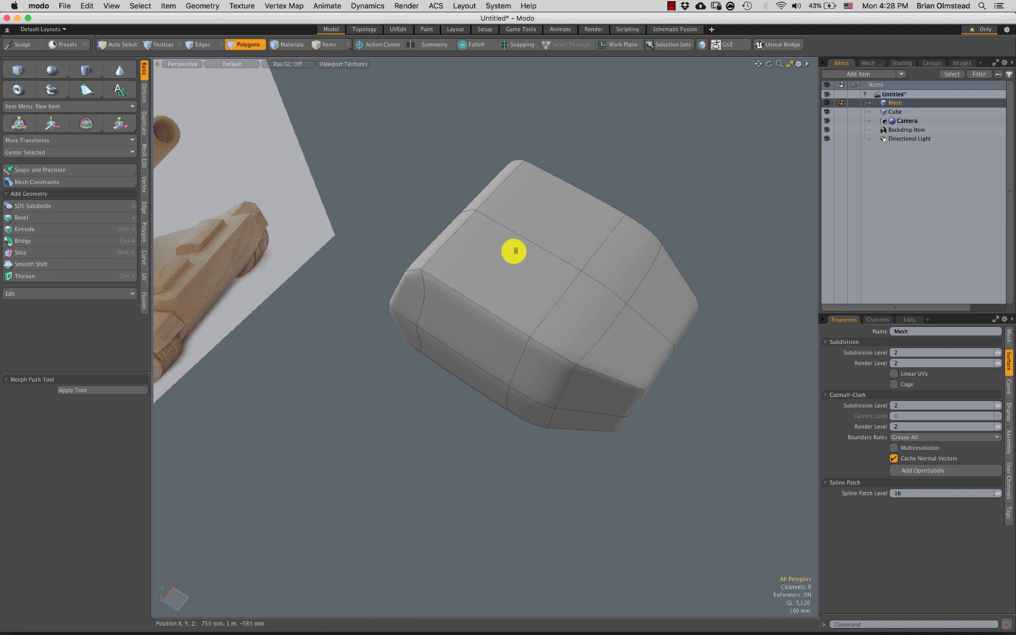
click(895, 112)
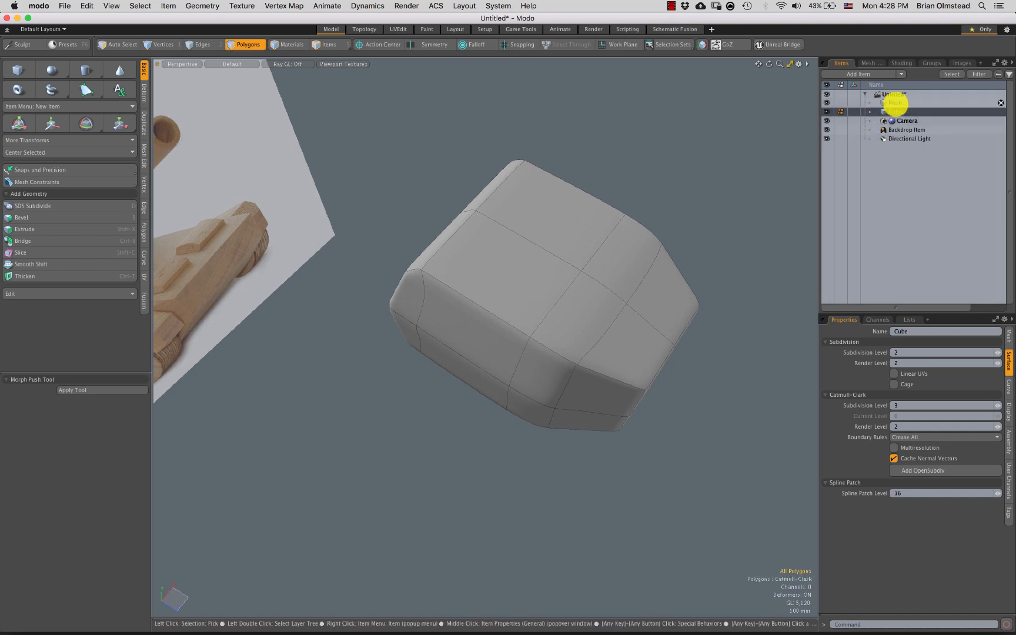
Extrude the two polygons of the turret's top face in place without any offset
alt+drag(536, 277, 511, 228)
alt+drag(520, 285, 485, 290)
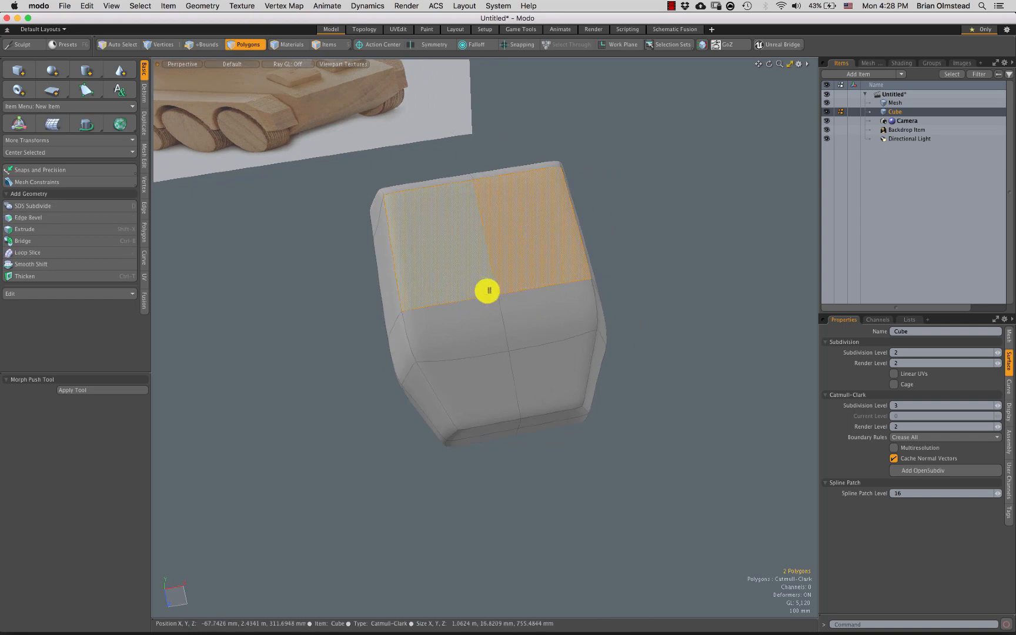
key(shift+x)
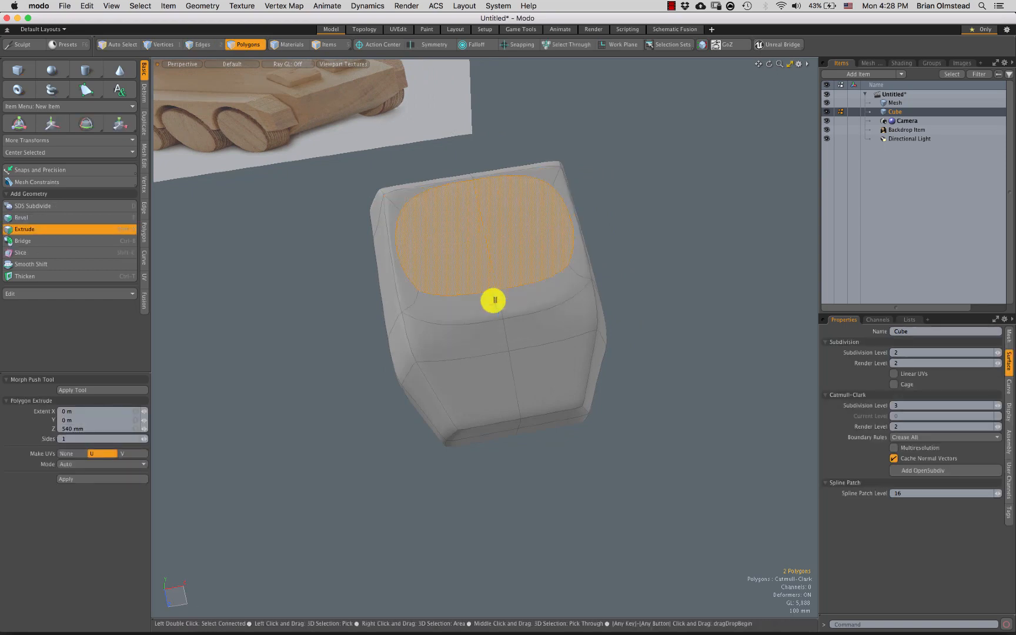
key(space)
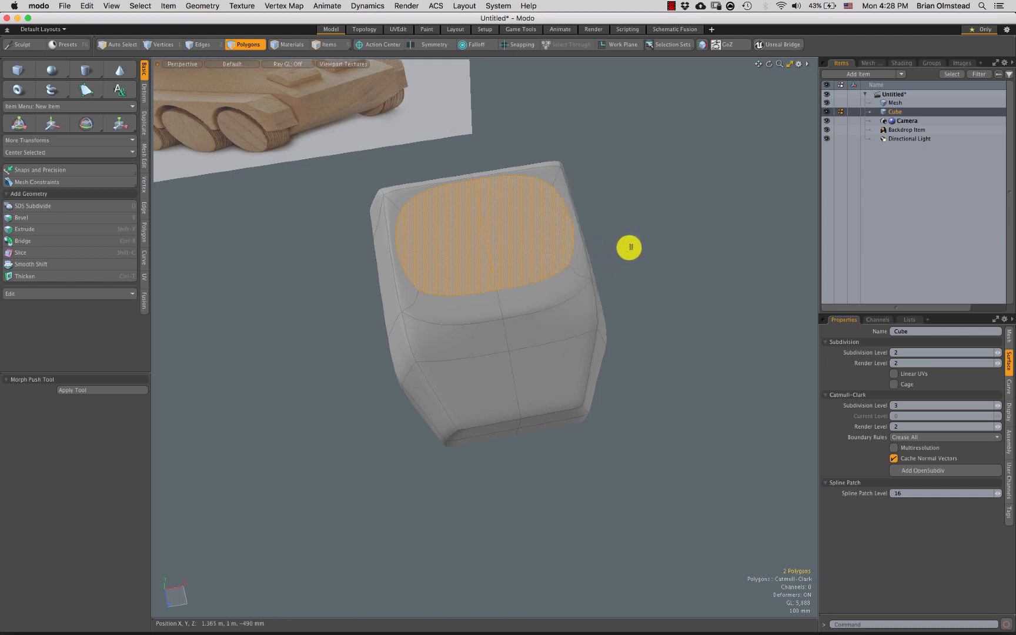
Switch the turret from Catmull-Clark to plain faces and scale the extruded top polygons inward, leaving a border ring
key(1)
key(Tab)
alt+drag(545, 311, 468, 267)
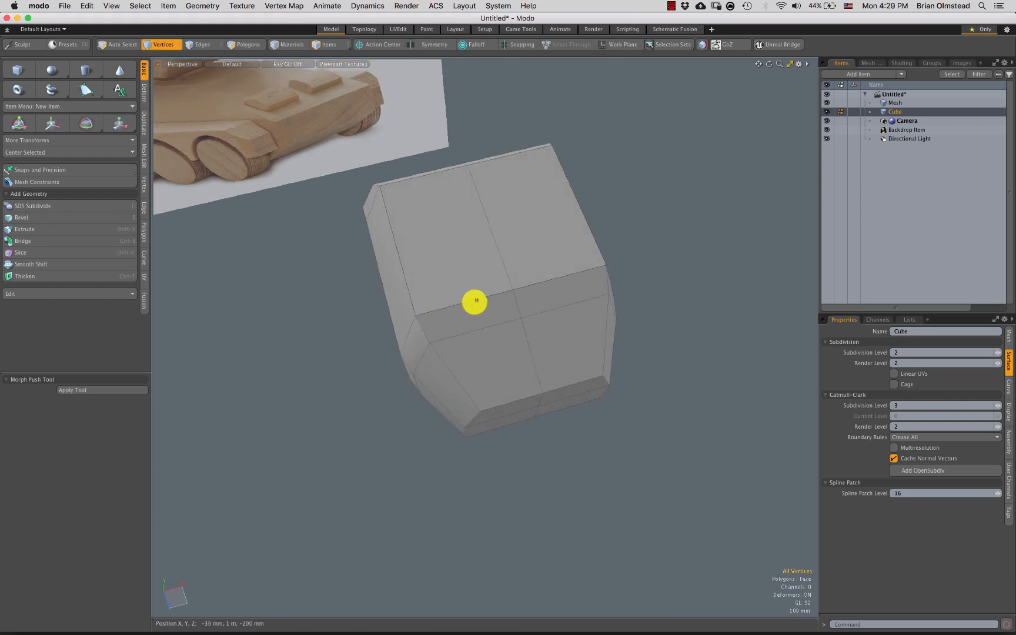
key(3)
key(r)
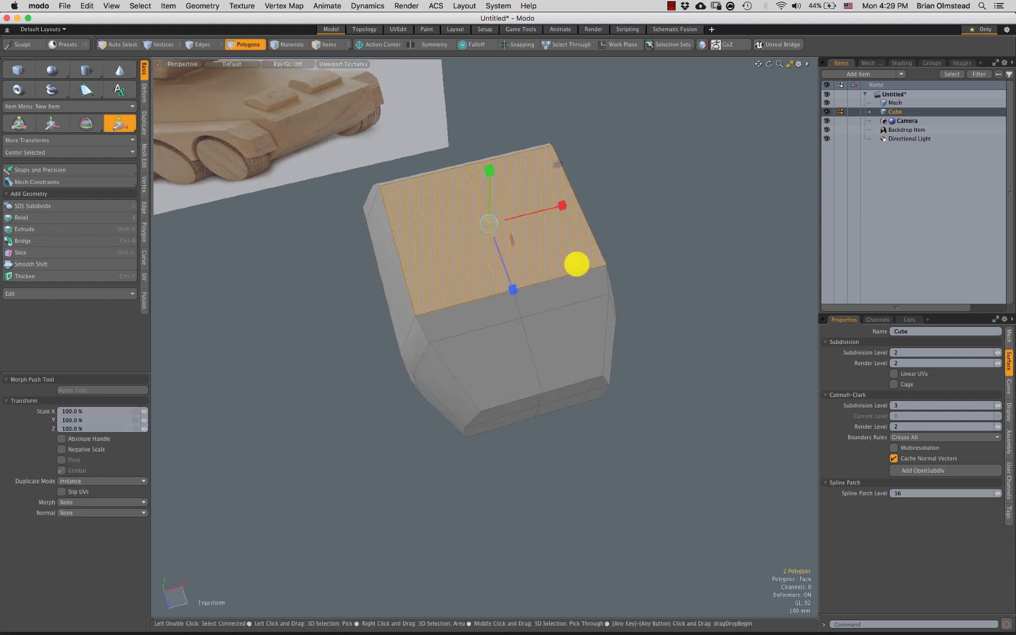
drag(576, 264, 561, 259)
key(space)
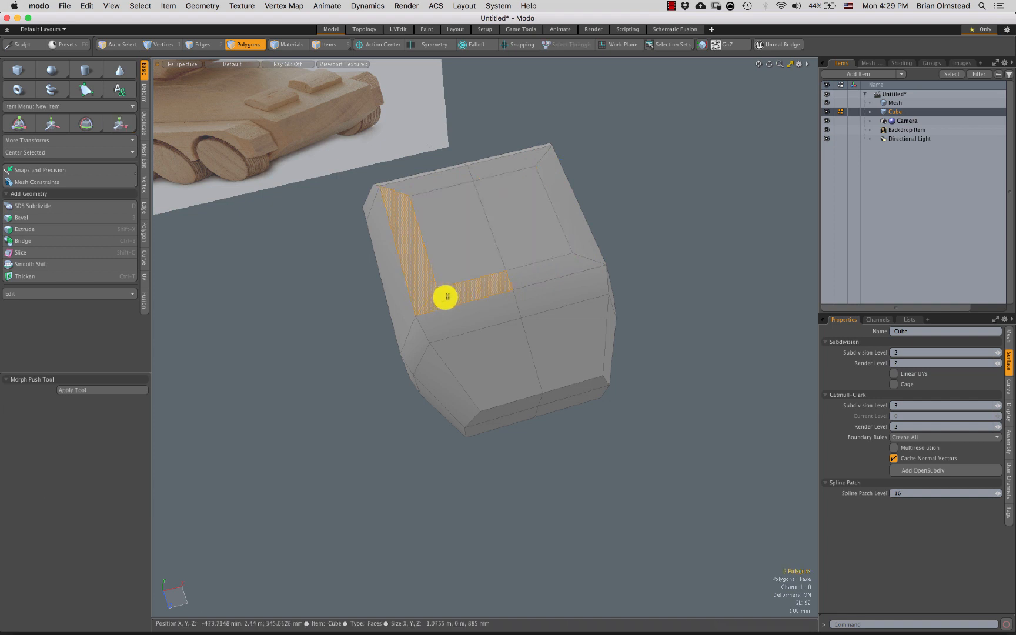
Scale the two inner top polygons further down in X and Z into a roughly square patch centred on the face
shift+drag(447, 297, 541, 281)
shift+drag(469, 175, 501, 271)
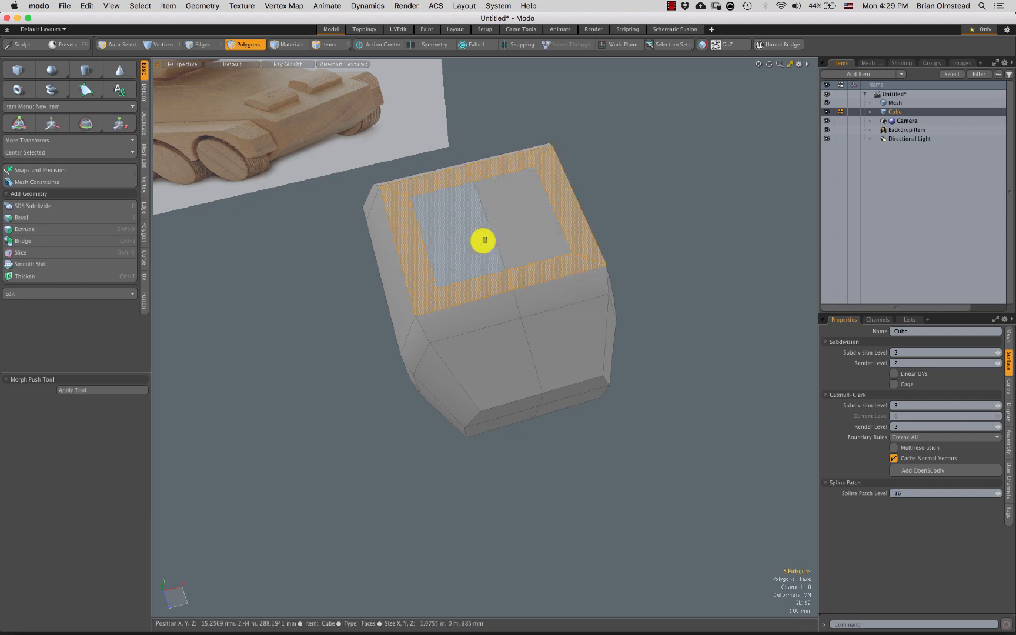
drag(494, 225, 467, 242)
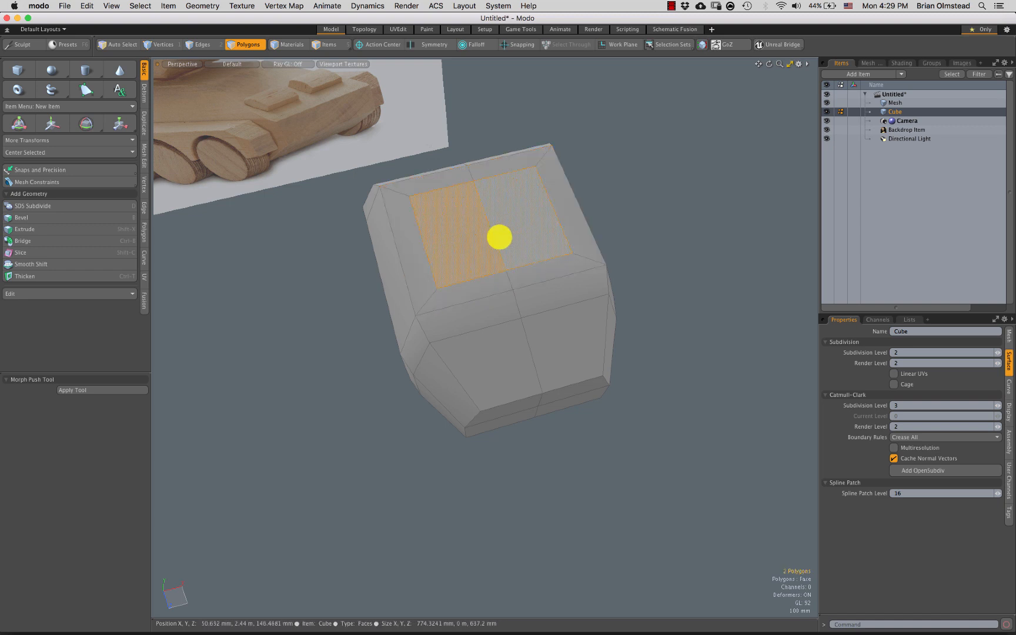
key(y)
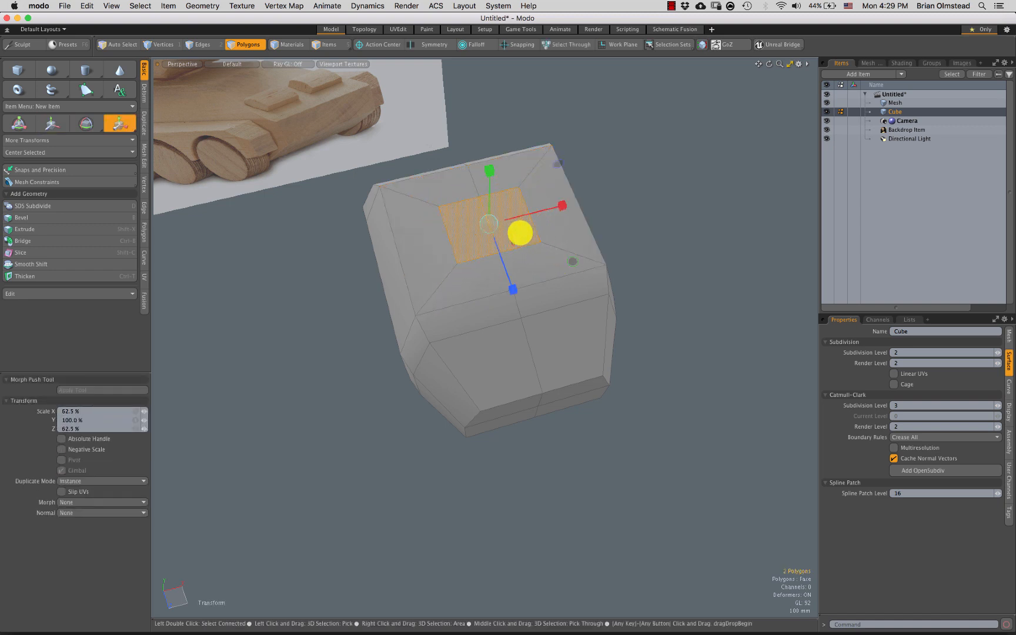
key(space)
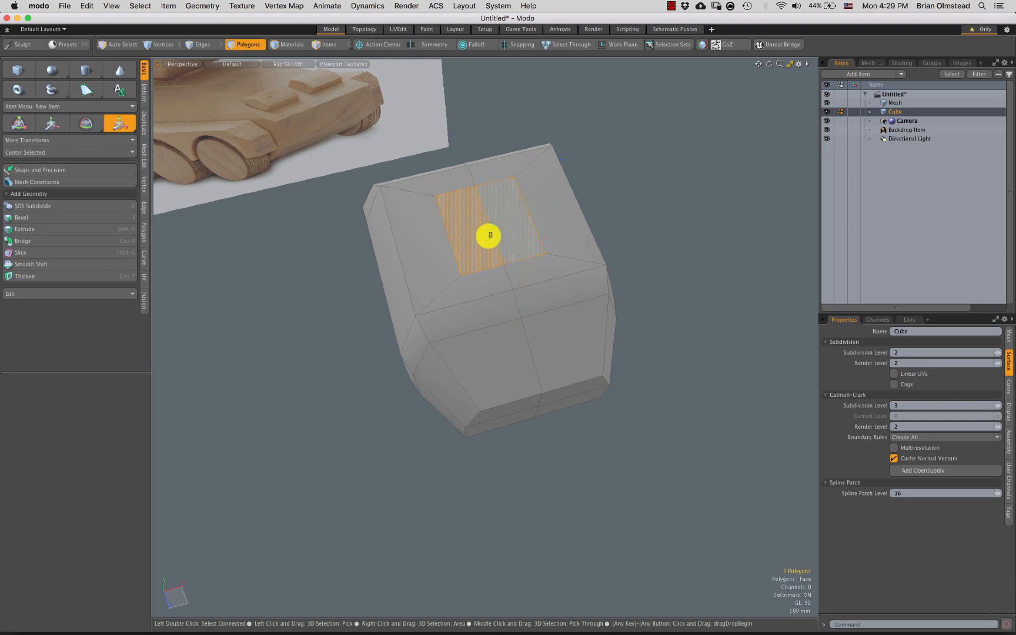
Align the six boundary edges of the inner patch into a circle with Radial Align, radius about 338 mm
key(2)
shift+click(451, 230)
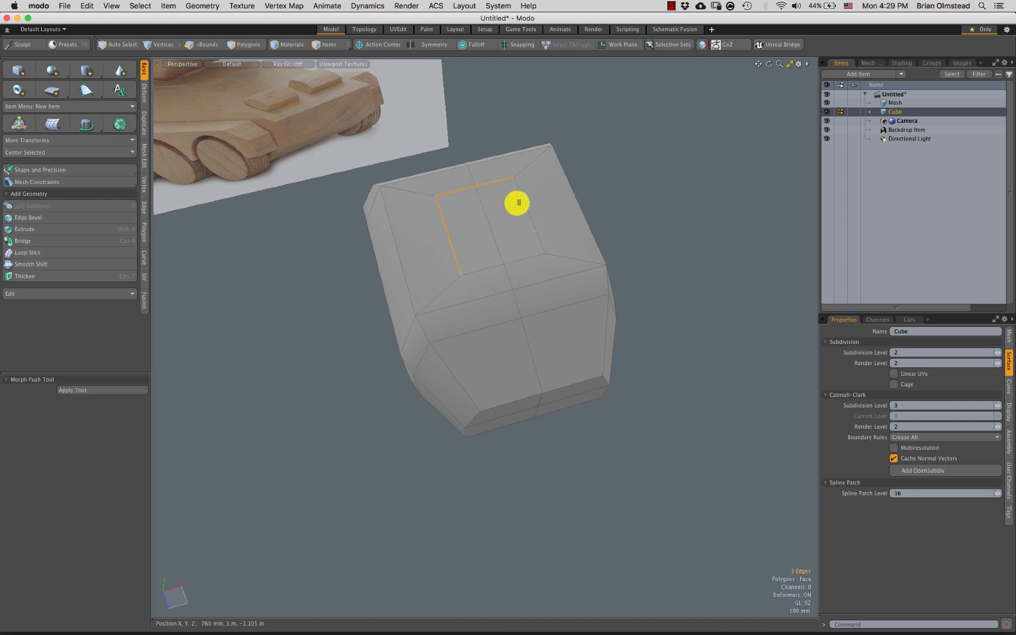
alt+drag(530, 258, 464, 297)
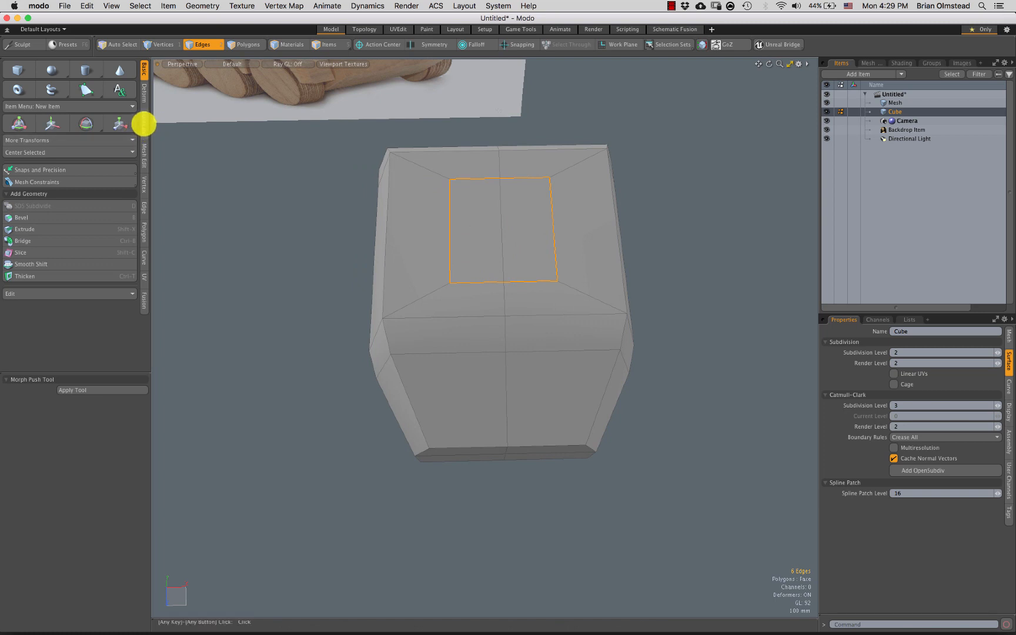
click(143, 93)
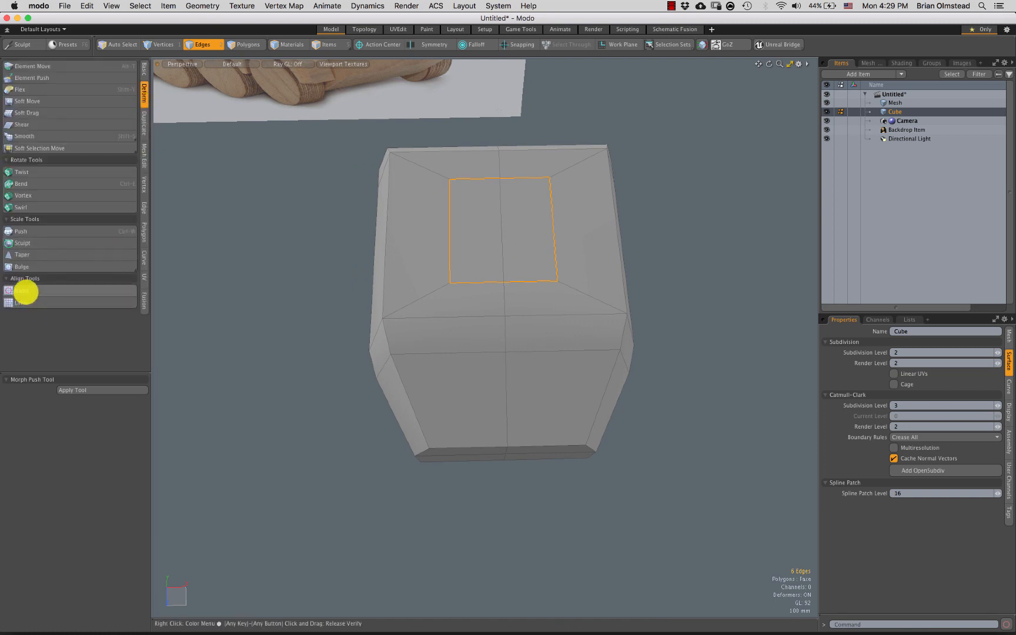
click(25, 291)
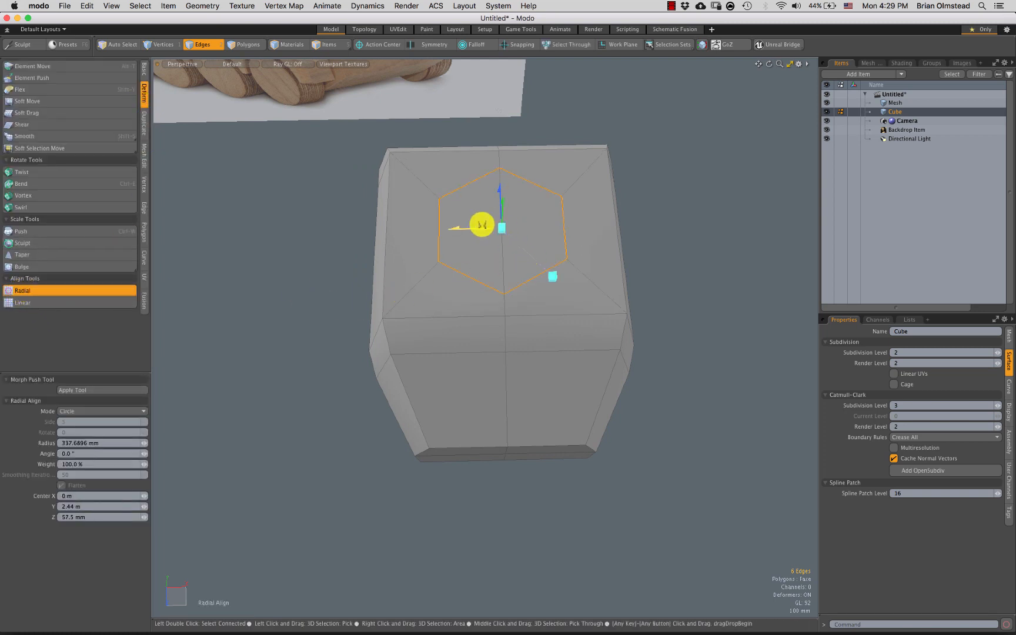
key(q)
click(670, 204)
Extrude the two polygons inside the rounded outline about 140 mm down into the turret to form a recess
alt+drag(542, 277, 523, 199)
key(3)
drag(523, 192, 493, 191)
alt+drag(487, 220, 503, 207)
key(shift+x)
drag(493, 167, 611, 184)
key(q)
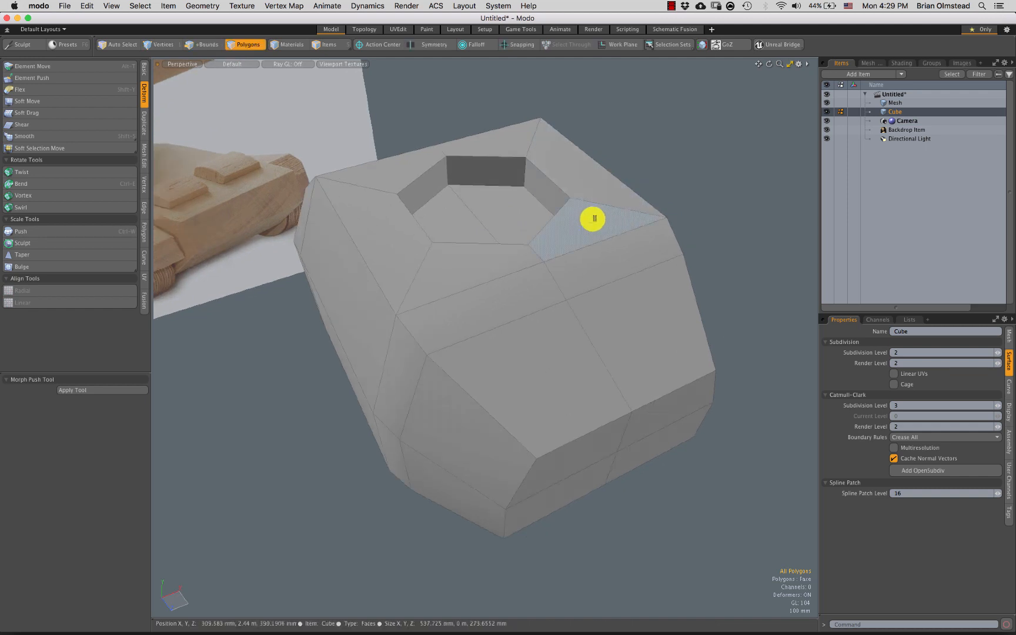
Restore Catmull-Clark subdivision on the turret and select the edge loops around the recess's floor and upper rim
key(Tab)
alt+drag(555, 240, 511, 145)
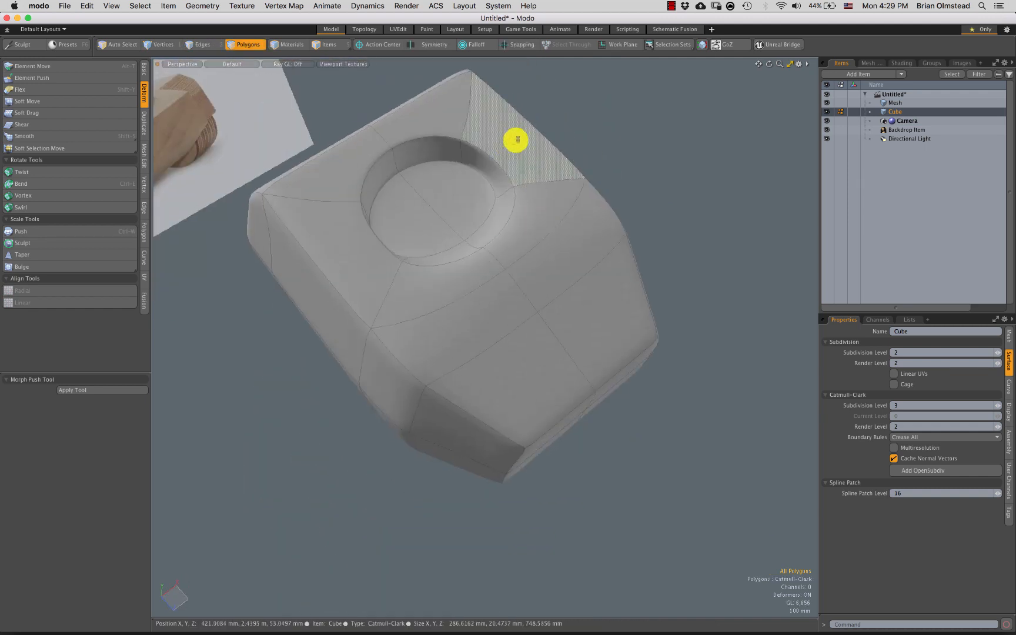
click(524, 174)
key(2)
click(474, 176)
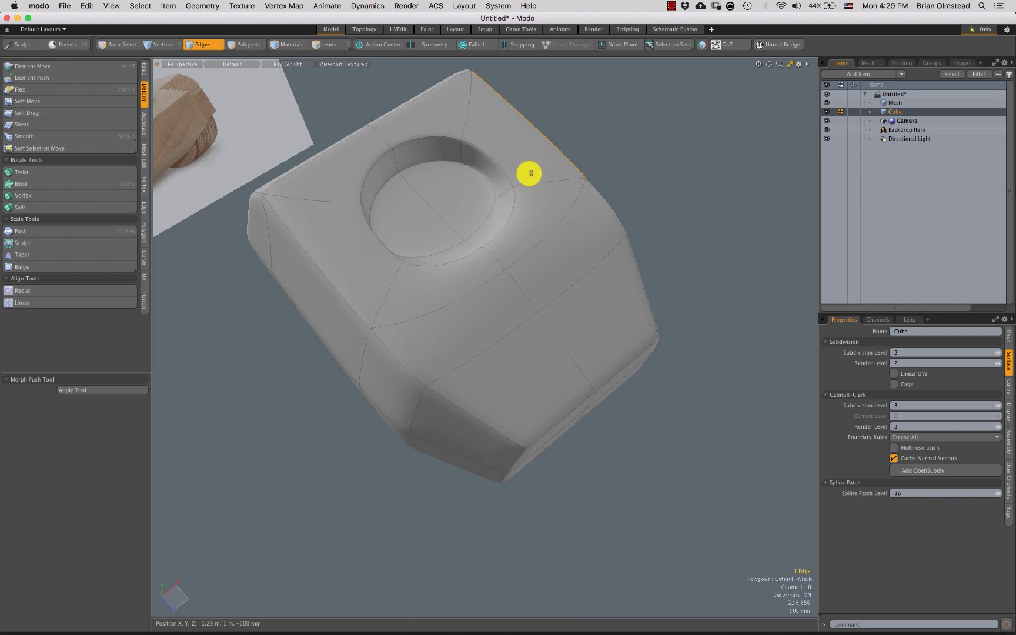
alt+drag(499, 167, 525, 174)
click(517, 253)
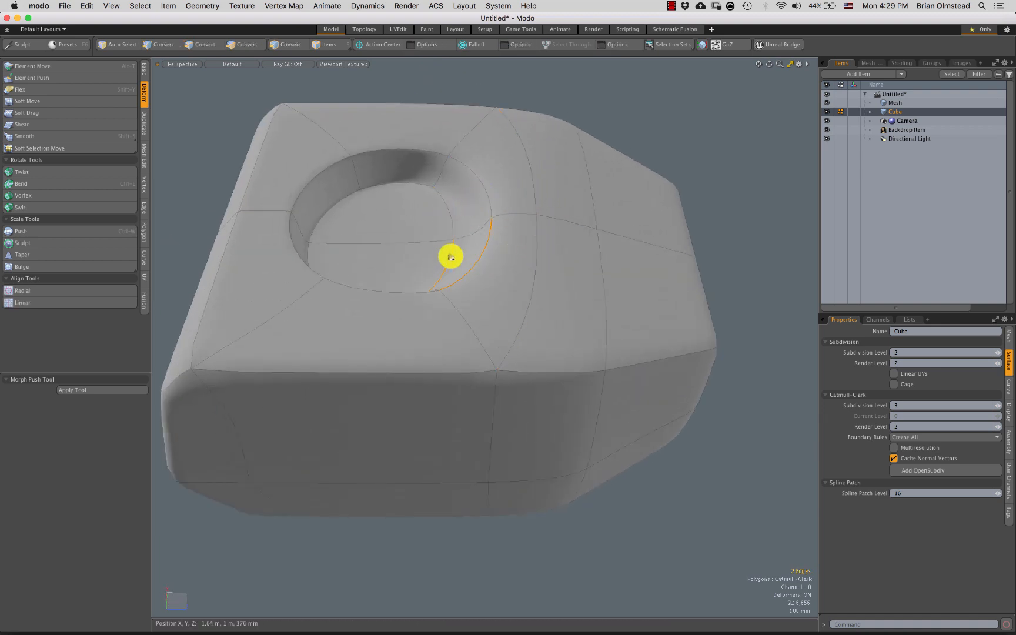
alt+drag(451, 256, 376, 219)
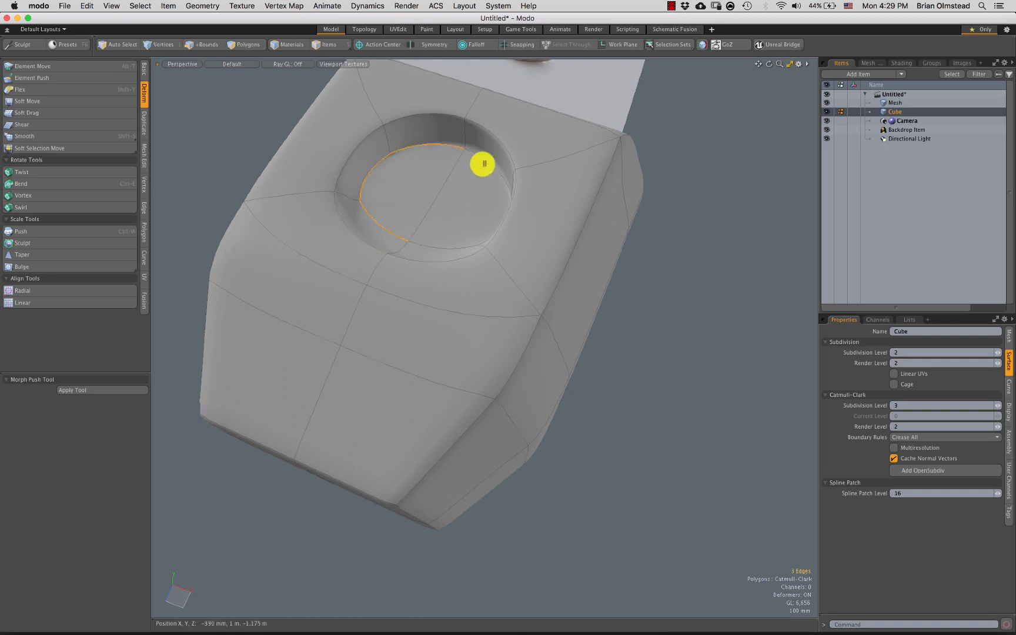
alt+drag(463, 227, 480, 206)
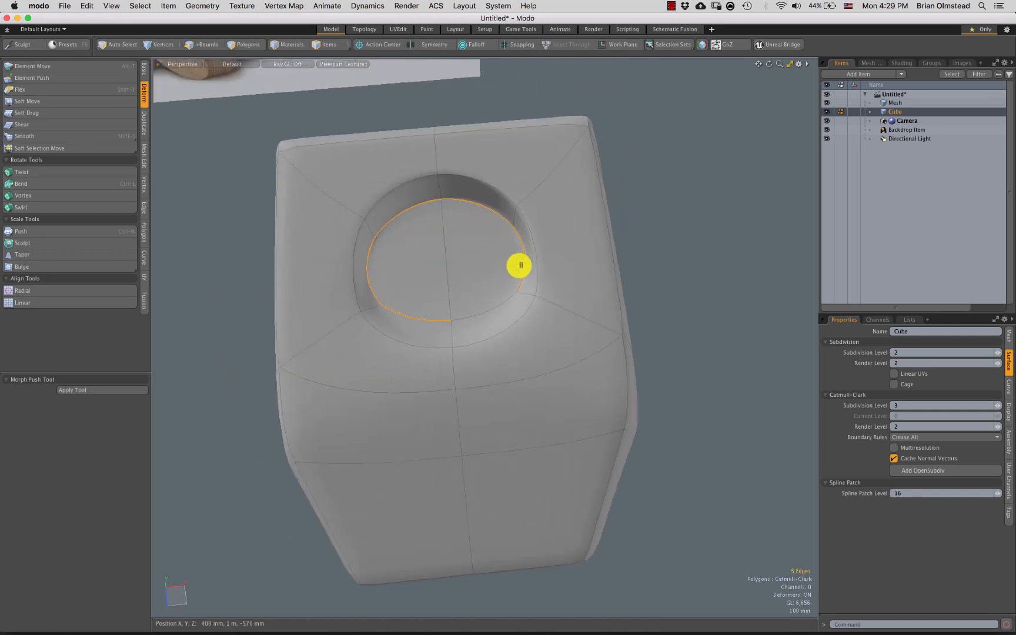
alt+drag(485, 312, 445, 131)
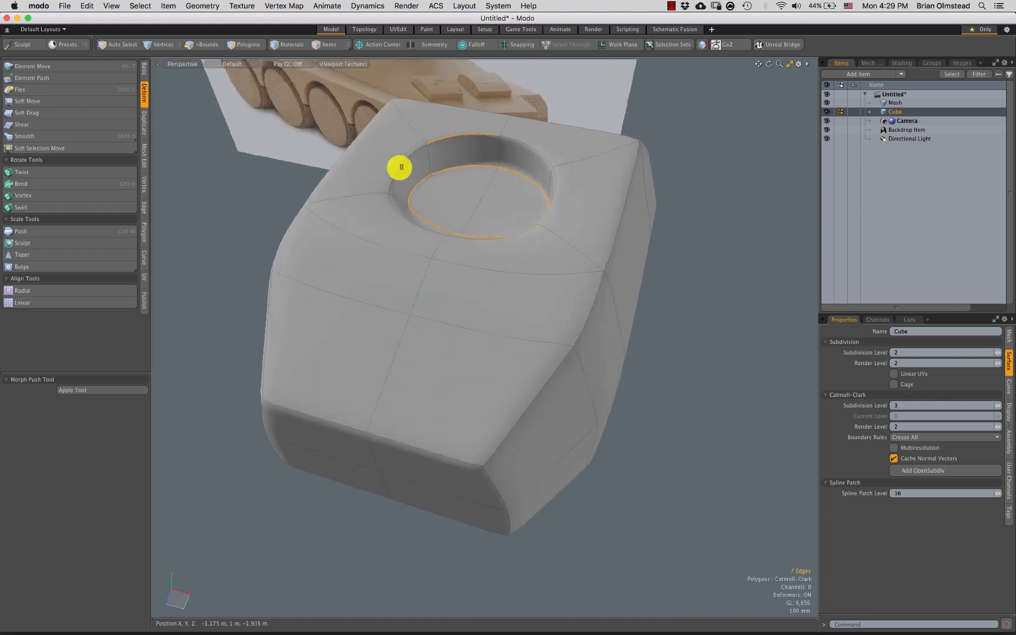
alt+drag(504, 166, 550, 162)
shift+click(509, 253)
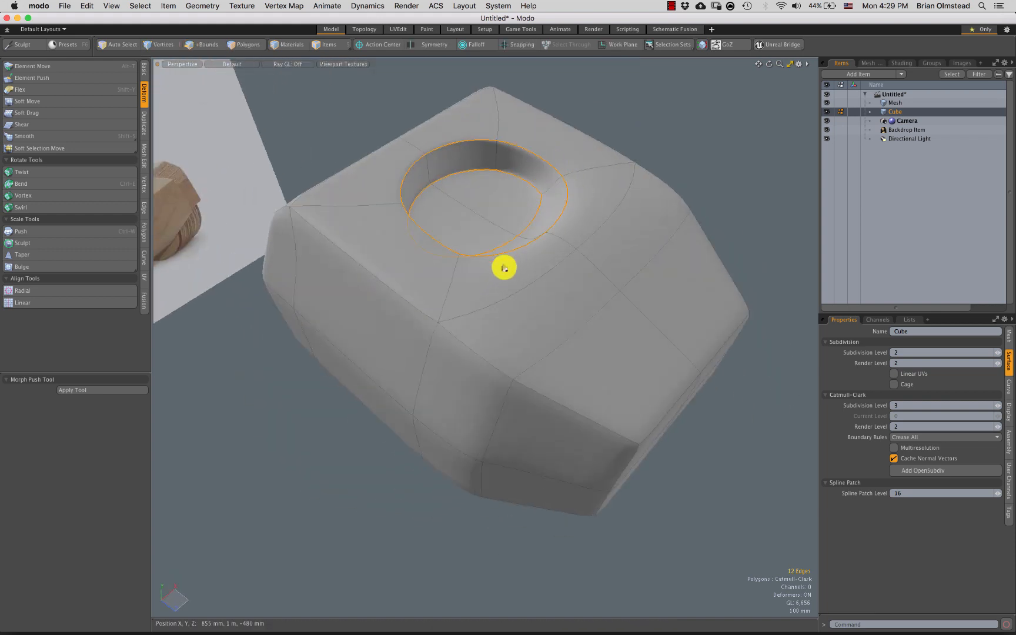
alt+drag(503, 267, 437, 273)
Sharpen the recess's selected rim and floor edge loops with a vertex map weight of 20%
key(shift+w)
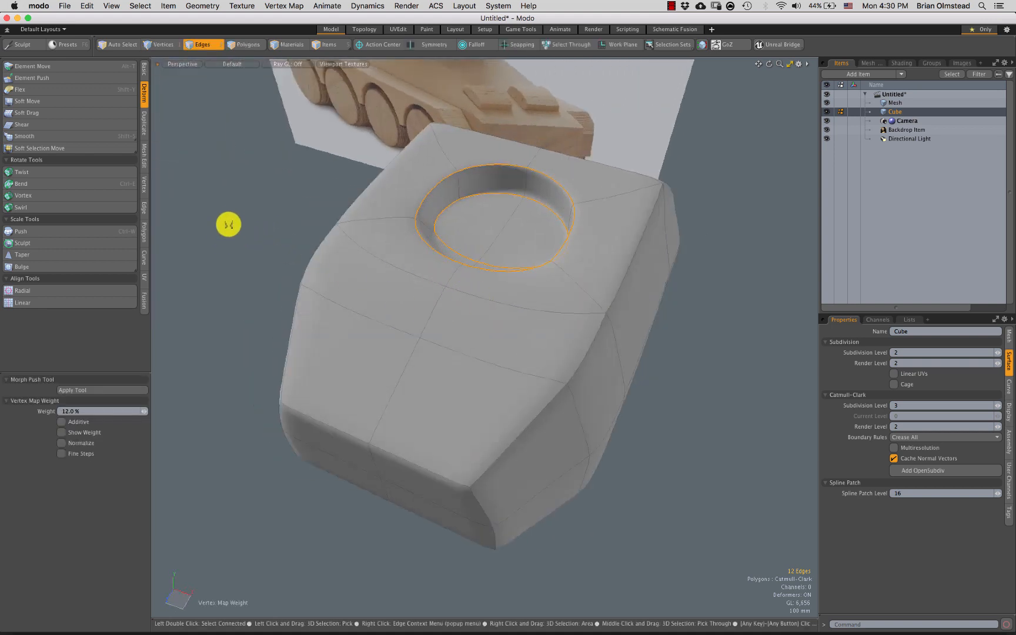
drag(229, 224, 293, 210)
mouse_move(432, 239)
alt+mouse_down()
mouse_move(379, 211)
mouse_move(432, 241)
alt+mouse_up()
scroll(432, 241, up, 3)
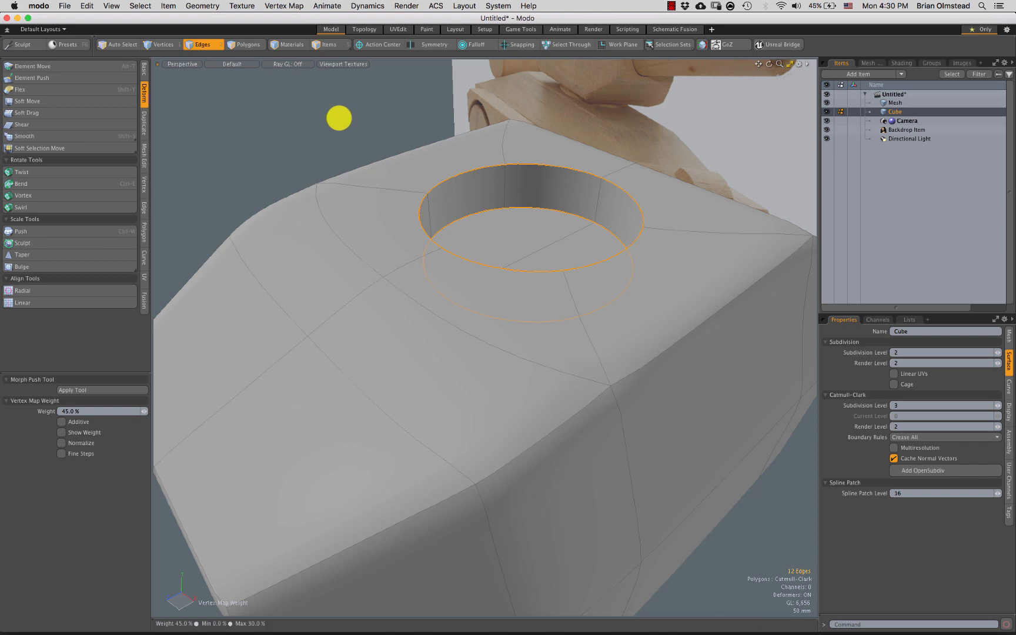
drag(339, 118, 282, 134)
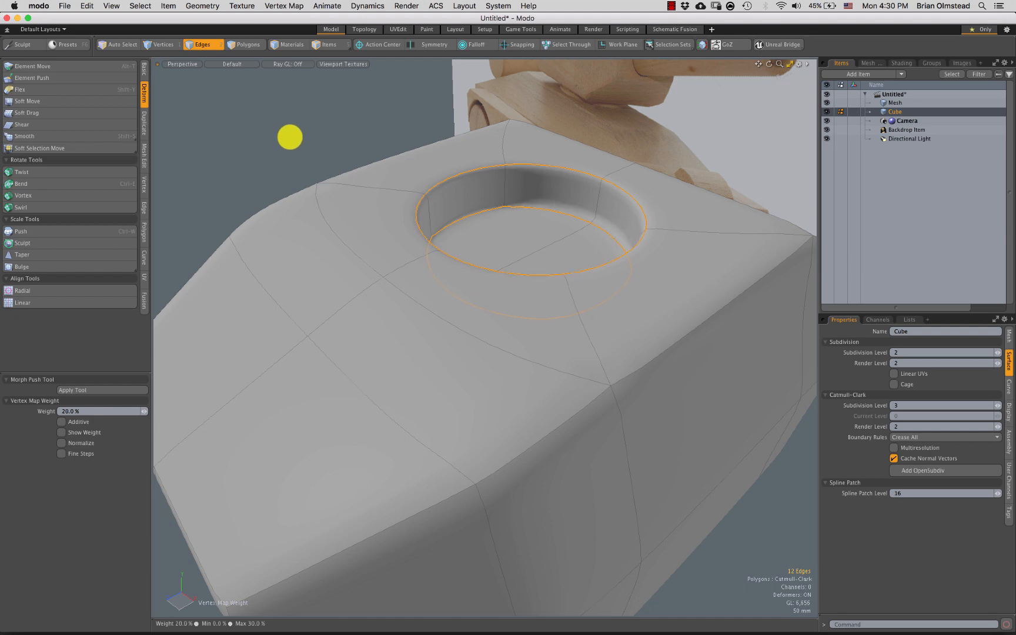
key(space)
click(313, 138)
Examine the recess's floor polygons and rim close up from above and from a low angle
alt+drag(517, 230, 521, 291)
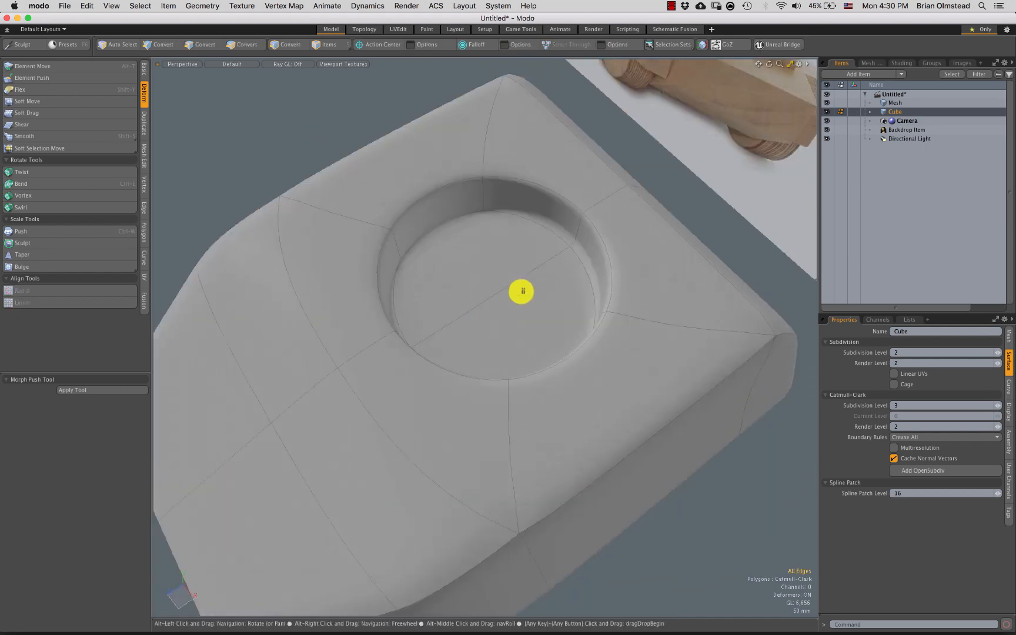
key(3)
click(499, 271)
shift+click(511, 317)
key(shift+a)
alt+drag(511, 338, 461, 279)
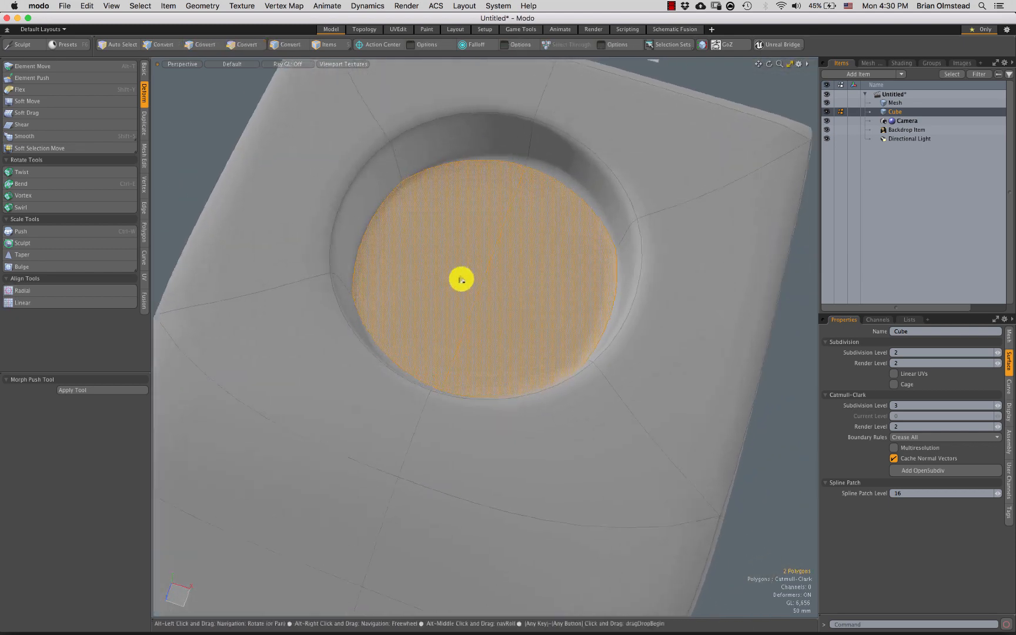
right_drag(473, 249, 587, 275)
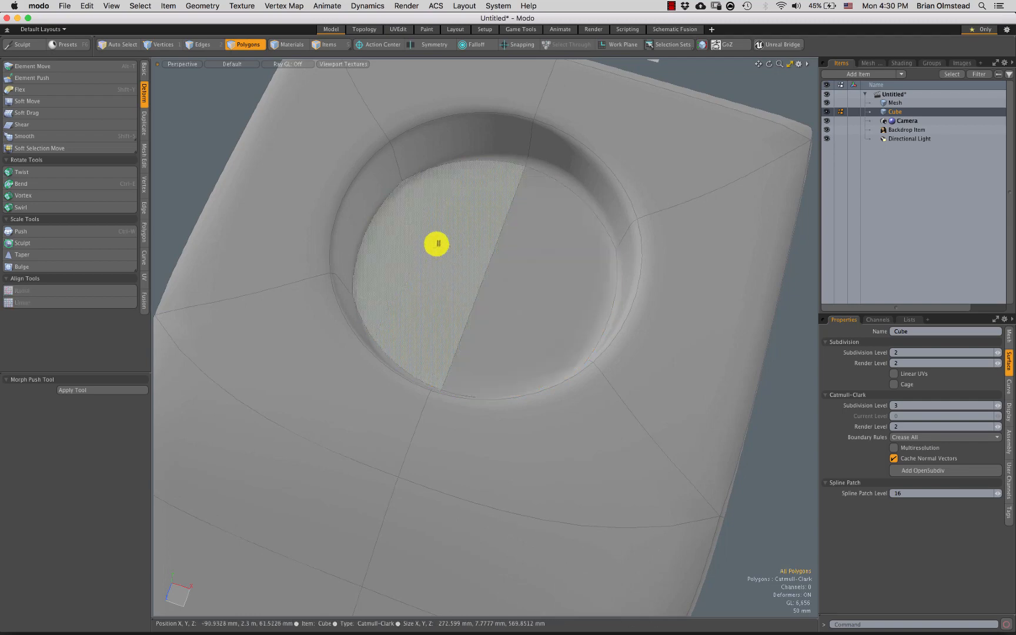
mouse_move(436, 244)
mouse_down()
mouse_move(516, 283)
mouse_move(440, 185)
mouse_up()
alt+shift+drag(438, 126, 411, 138)
click(312, 128)
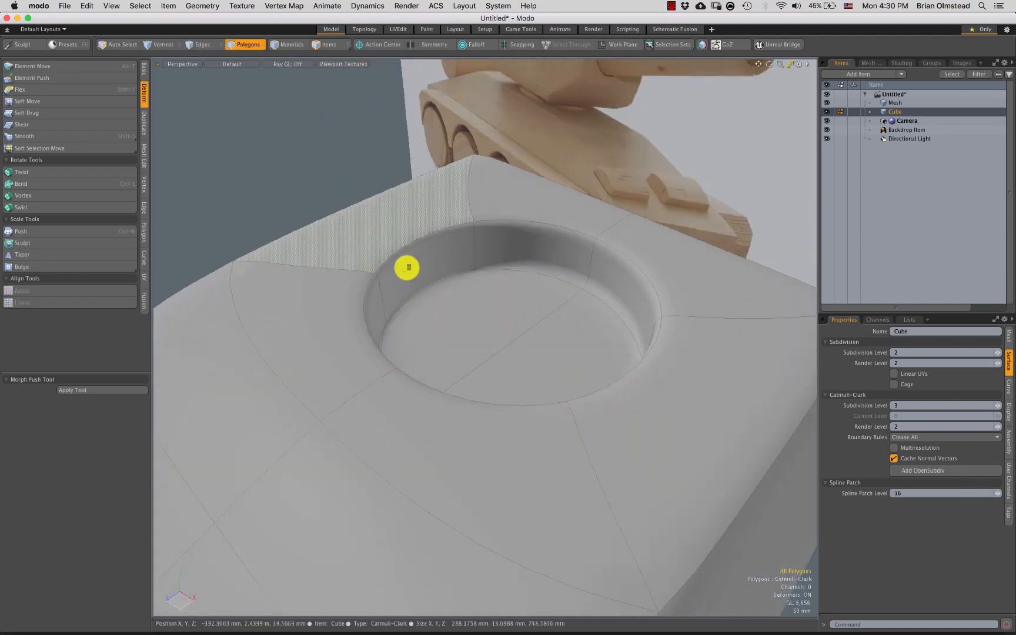
Hide the wireframe overlay to check the shading of the recess's wall and floor, and restore it
key(ctrl+Tab)
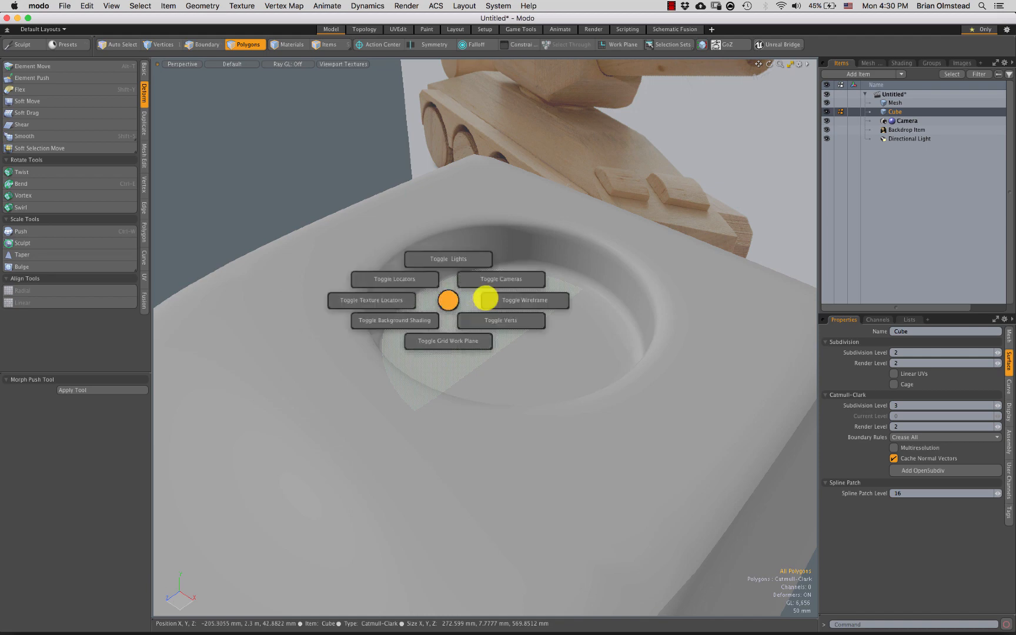
click(483, 297)
key(ctrl+Tab)
click(516, 310)
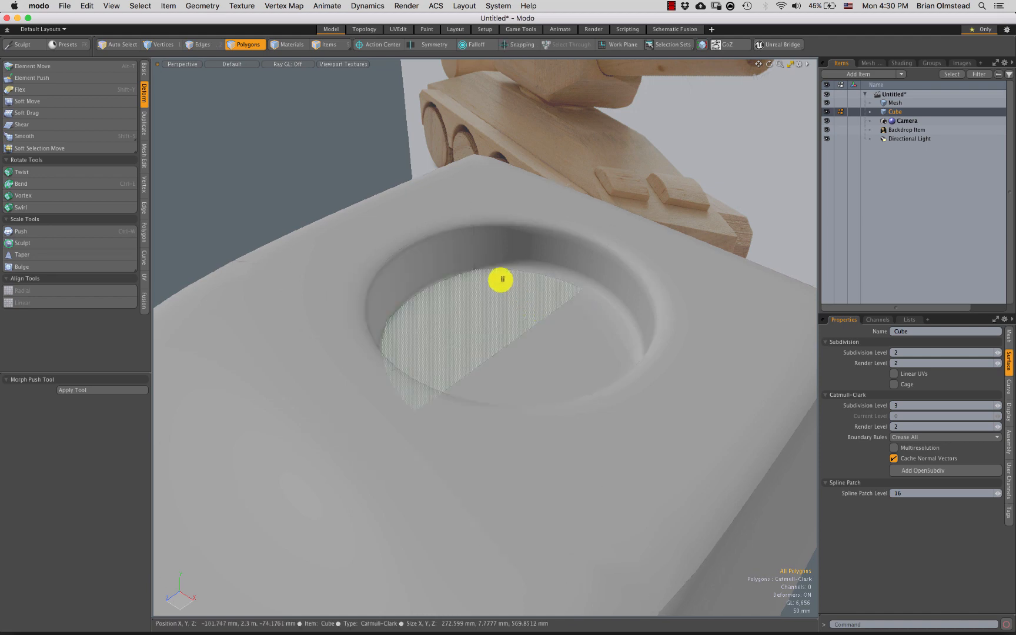
alt+drag(499, 279, 491, 315)
key(3)
click(475, 282)
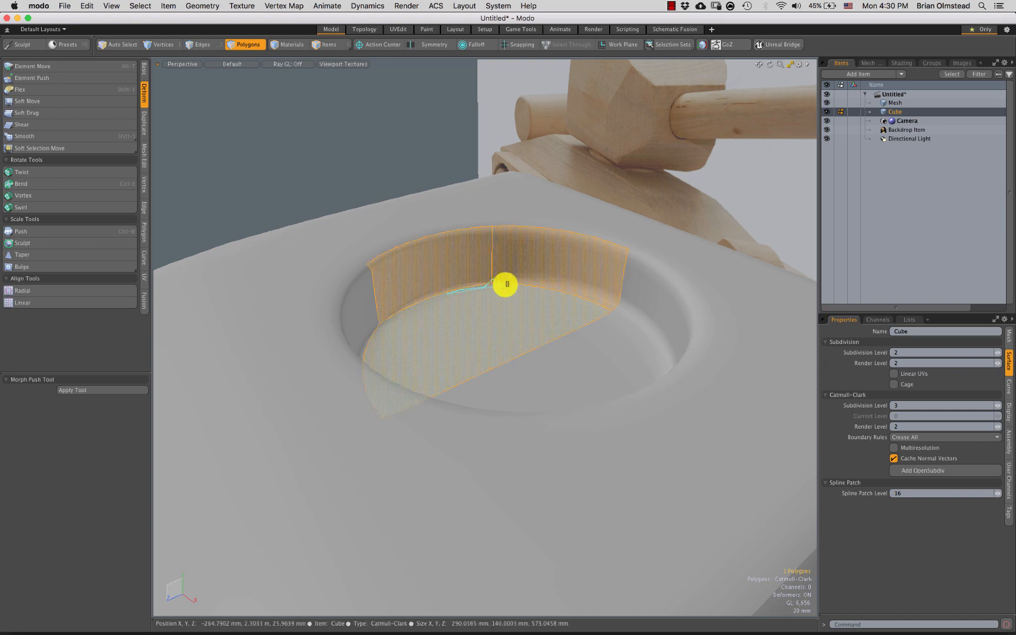
right_drag(584, 305, 590, 310)
mouse_move(510, 347)
alt+mouse_down()
mouse_move(521, 354)
mouse_move(442, 290)
alt+mouse_up()
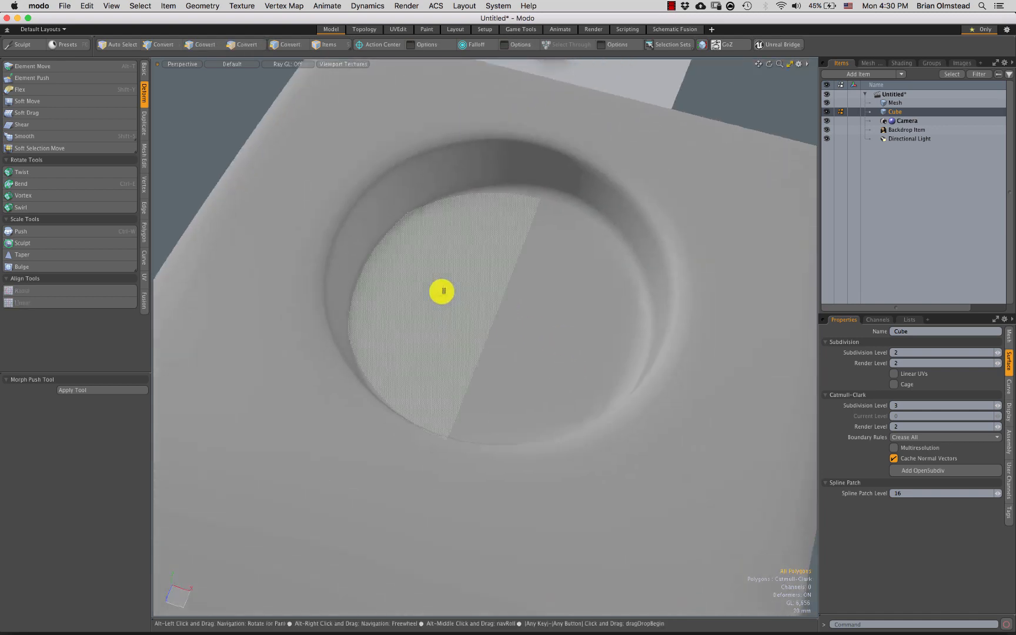
key(ctrl+3)
click(498, 327)
Inset the recess's two floor polygons into a smaller concentric circle, and select the floor's outer edge loop
click(454, 291)
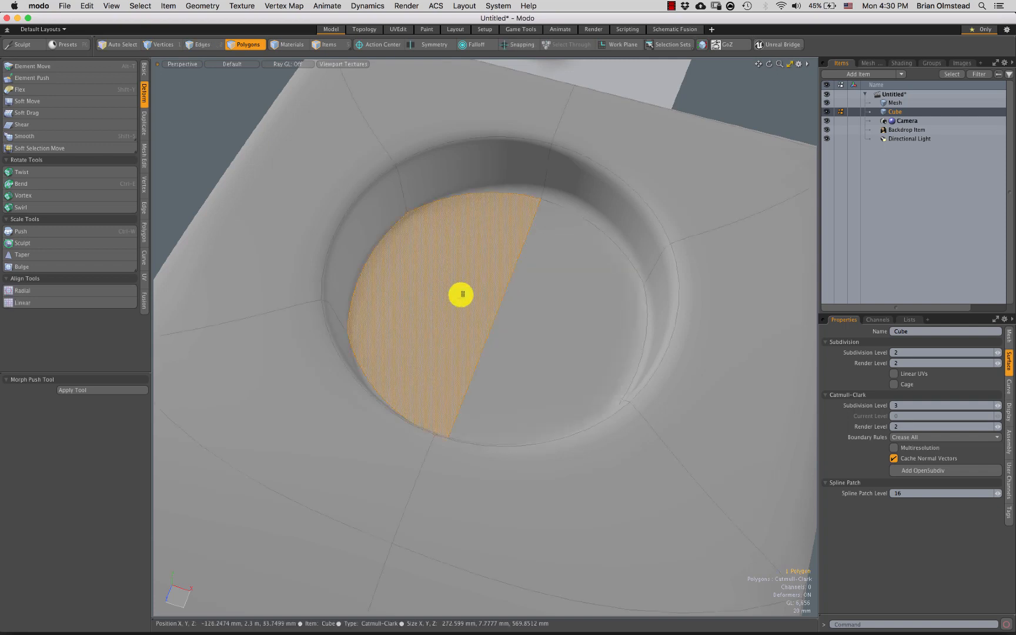
scroll(497, 370, down, 3)
key(r)
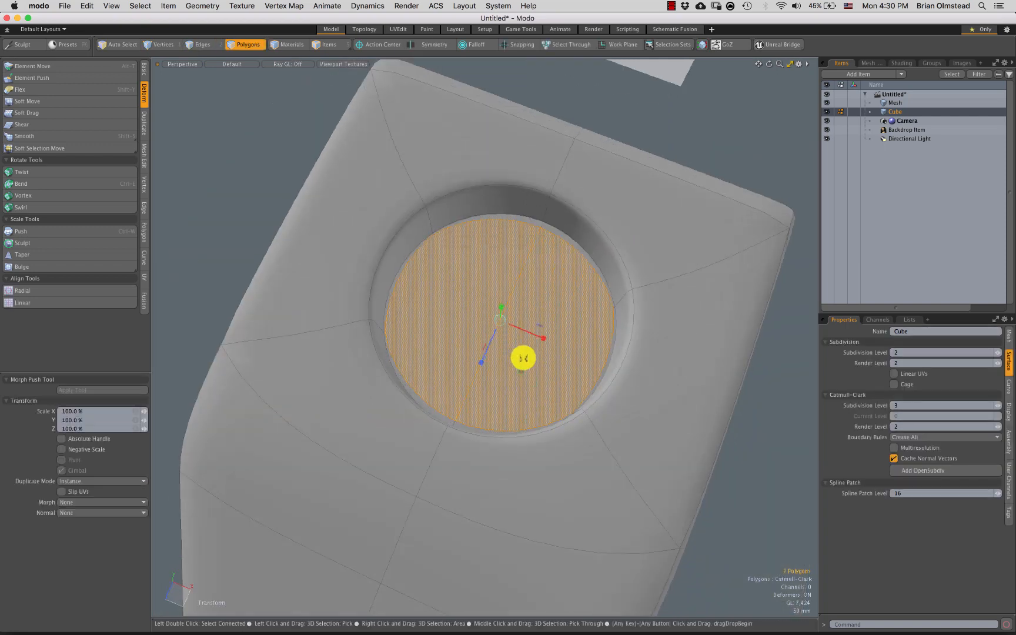
drag(518, 375, 509, 280)
key(2)
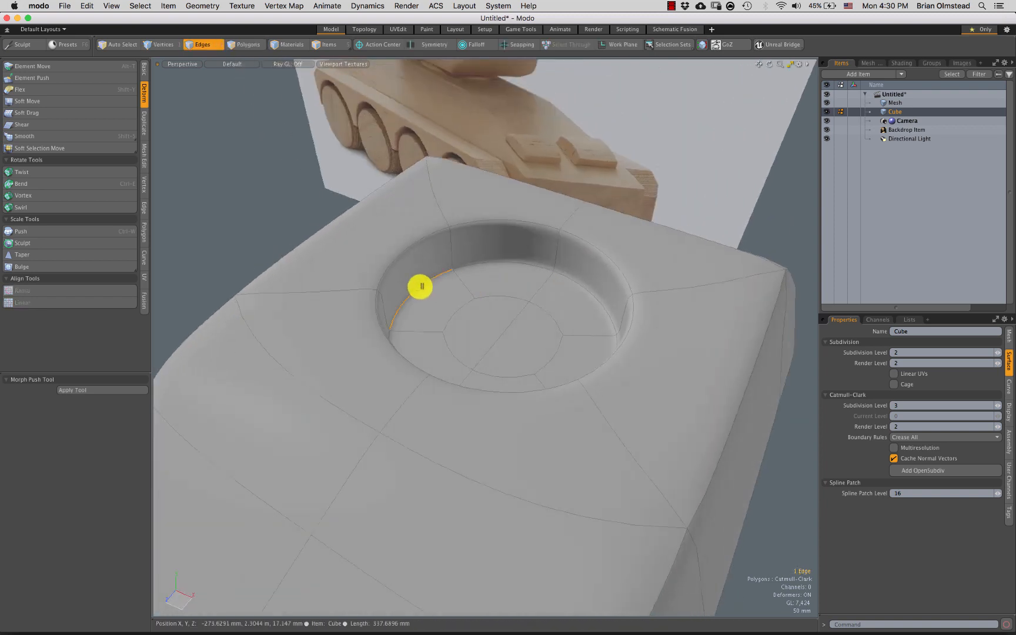
double_click(421, 286)
Collapse the two inner polygons of the recess's floor into a single centre point
alt+drag(483, 346, 462, 329)
scroll(463, 328, up, 3)
key(3)
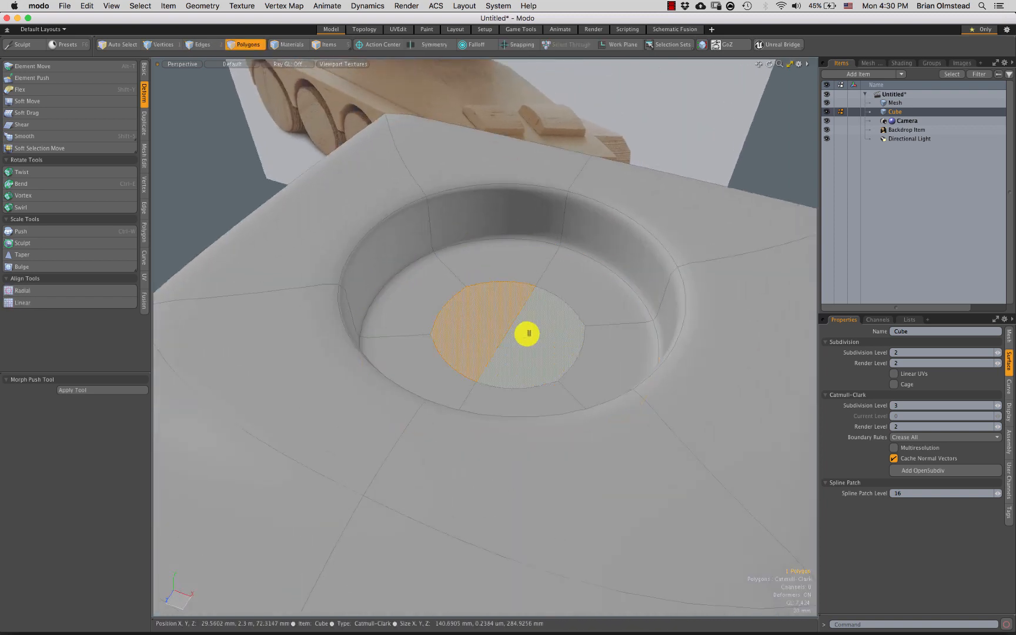
shift+click(528, 333)
alt+drag(528, 333, 514, 304)
scroll(521, 356, down, 3)
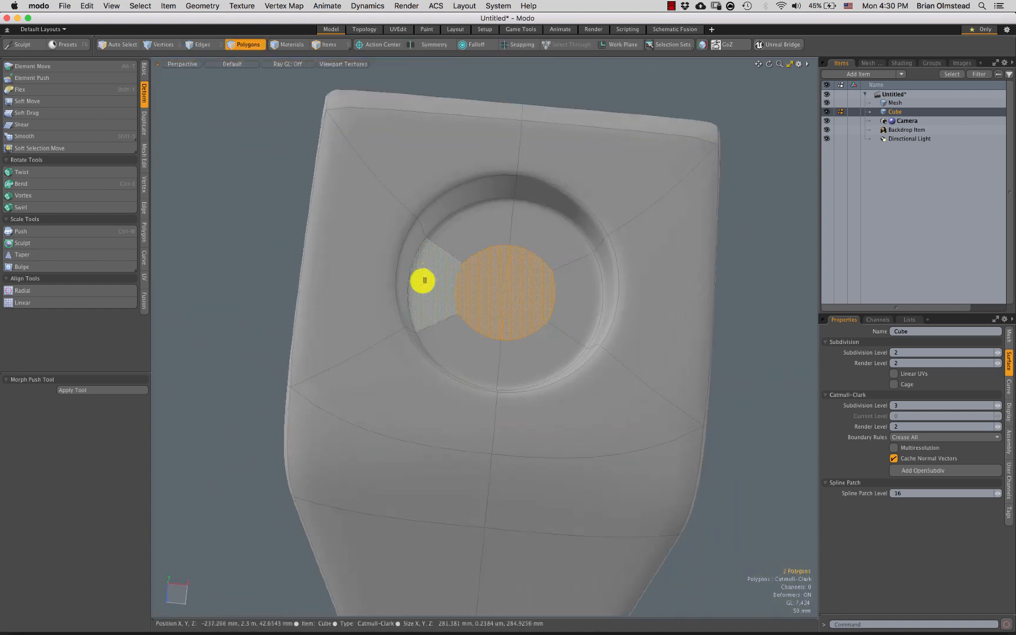
key(alt+BackSpace)
alt+drag(508, 320, 567, 310)
scroll(469, 324, down, 5)
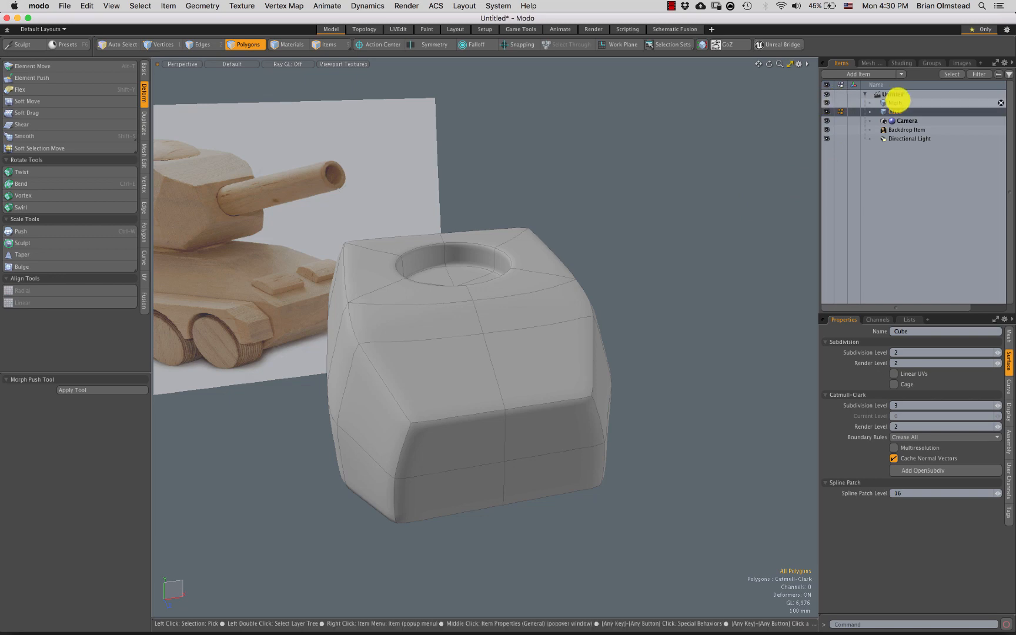
Rename the domed hatch's Mesh item as Turret Door
click(895, 102)
alt+drag(485, 286, 576, 276)
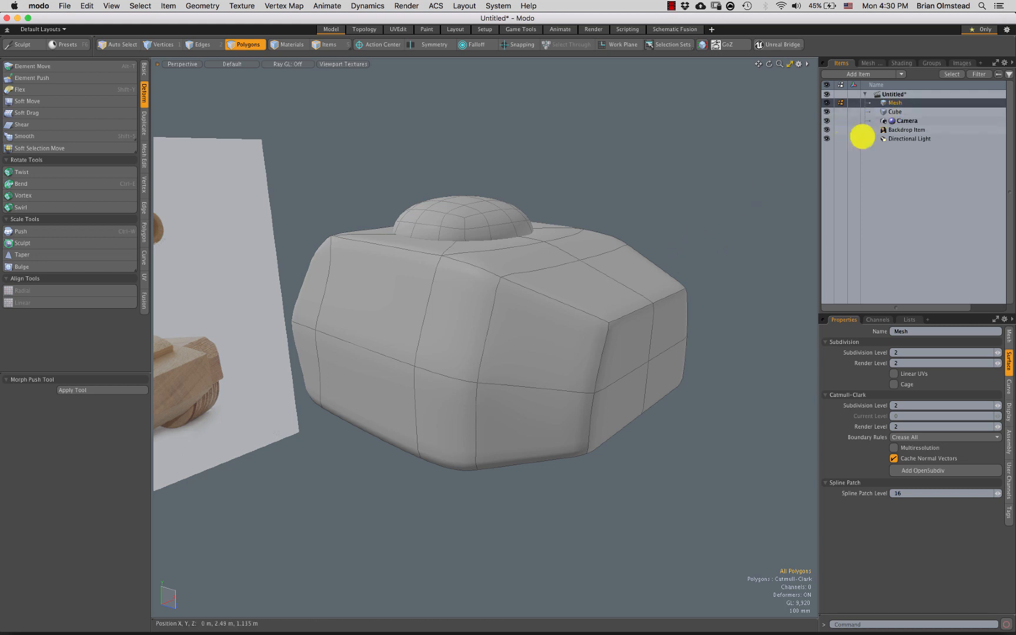
click(895, 111)
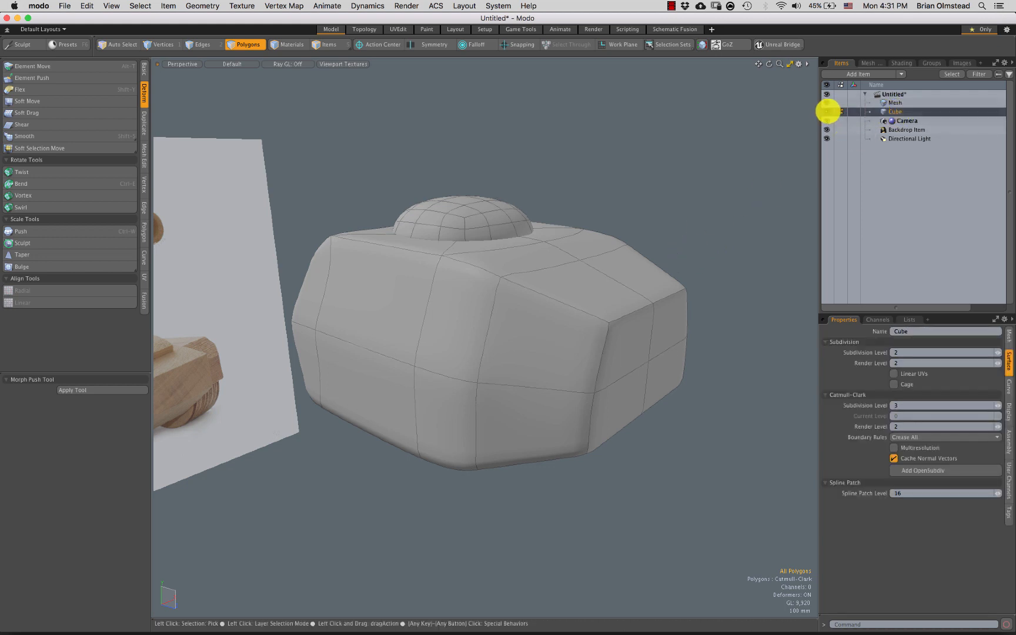
click(827, 103)
click(896, 102)
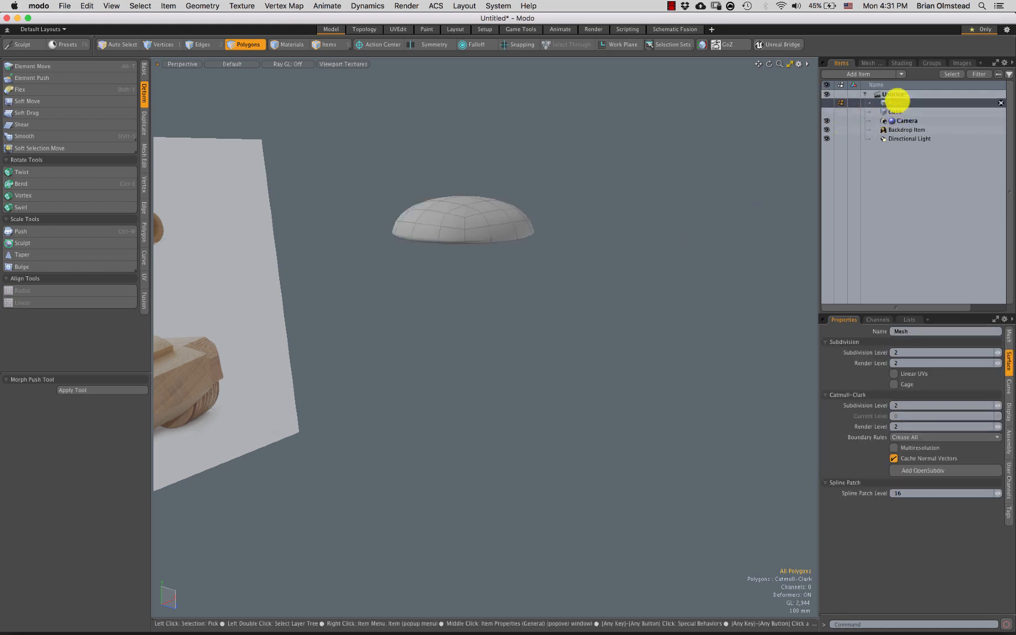
double_click(894, 103)
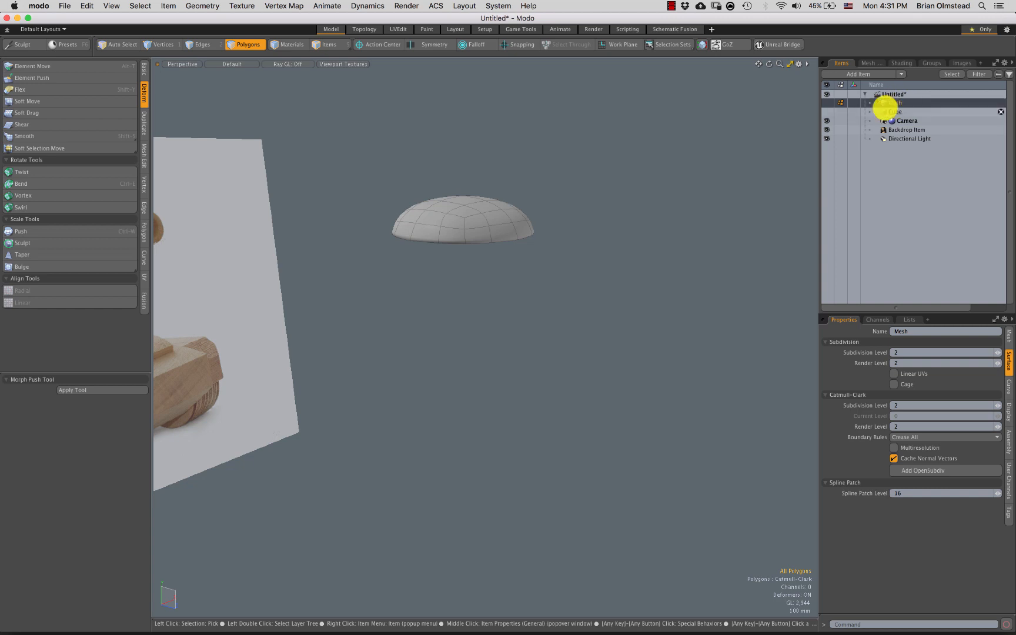
Rename the Cube item as Turret and make the Turret Door item visible again
click(891, 111)
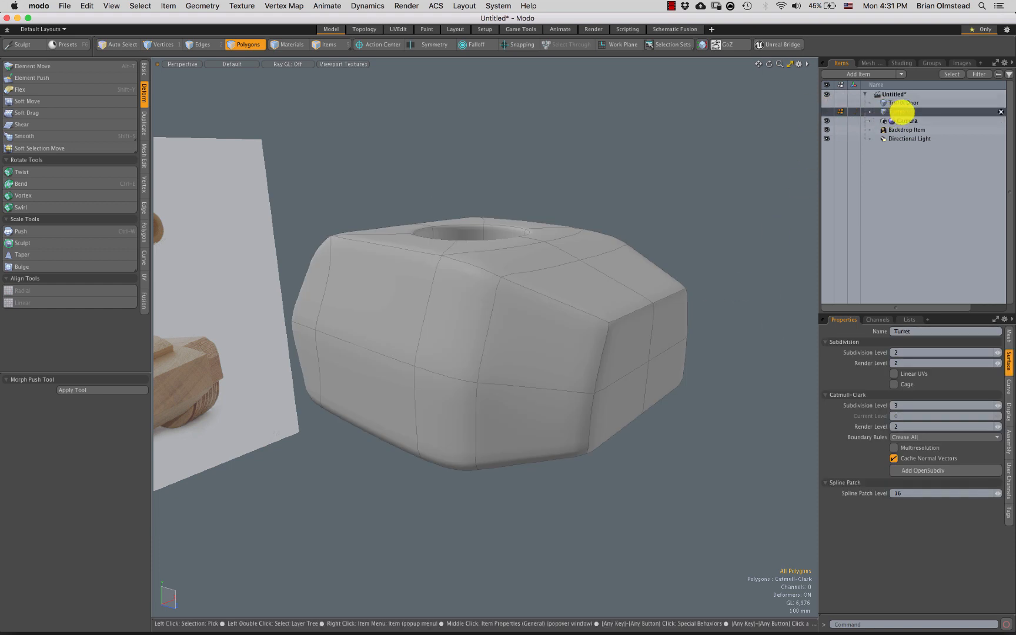
click(826, 102)
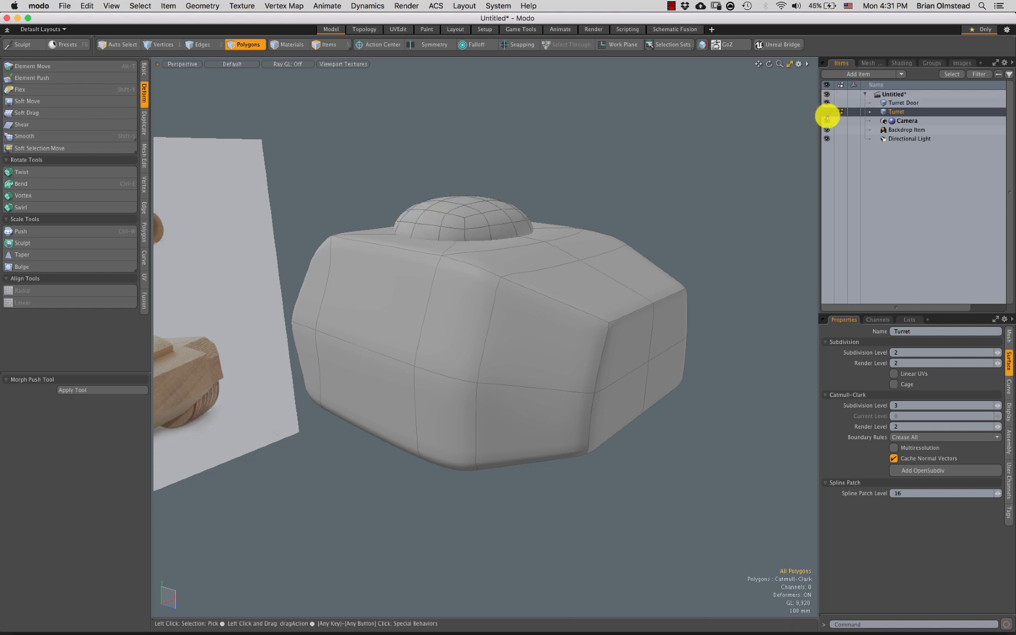
alt+drag(694, 200, 535, 241)
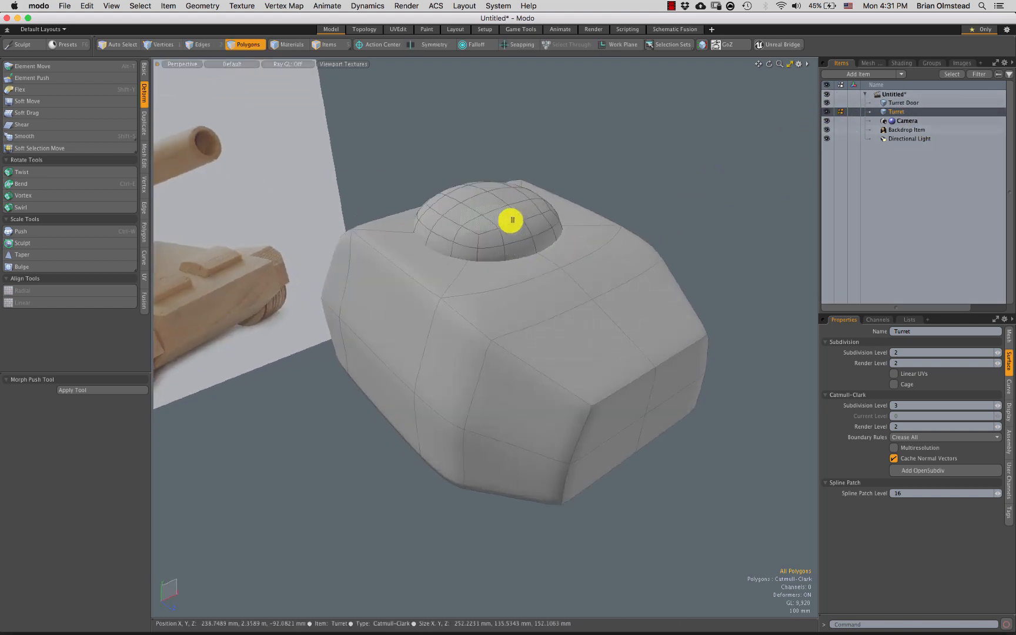
Try the Wireframe shading style for inactive meshes in the viewport properties, and restore the Default style
key(o)
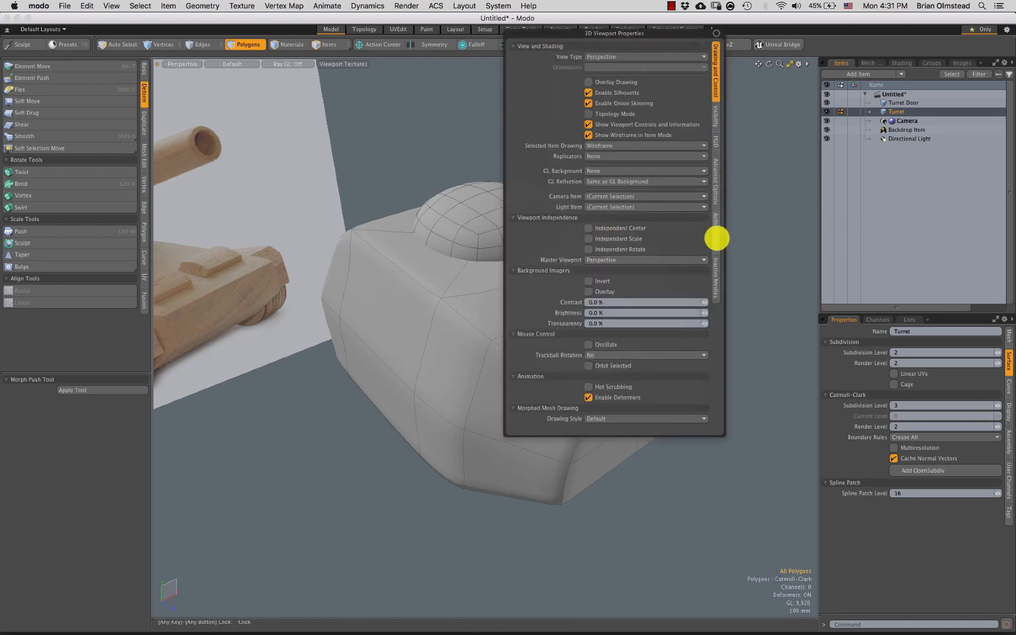
click(715, 268)
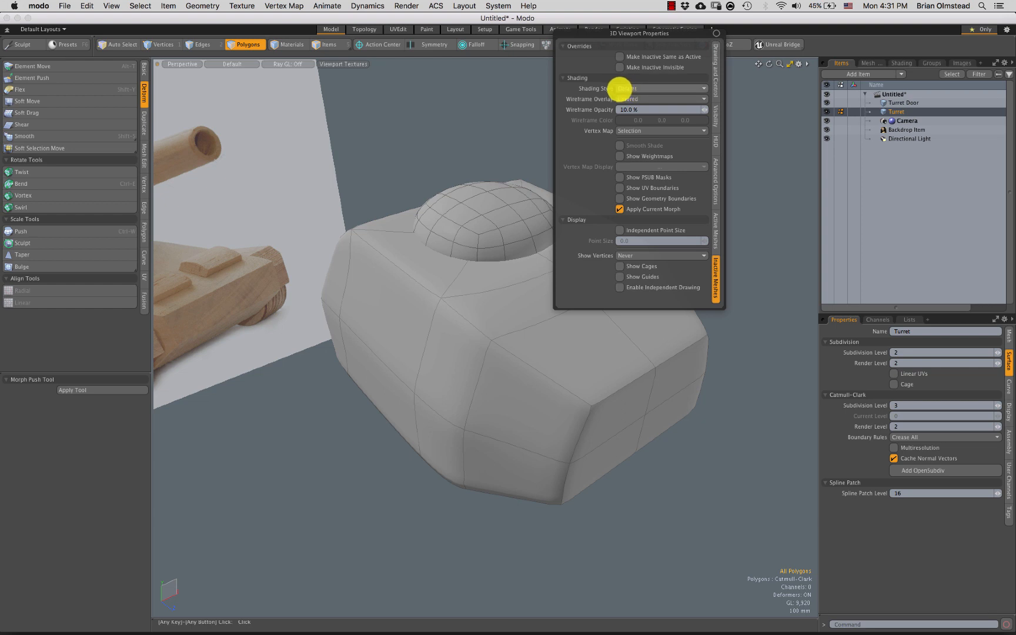
click(627, 88)
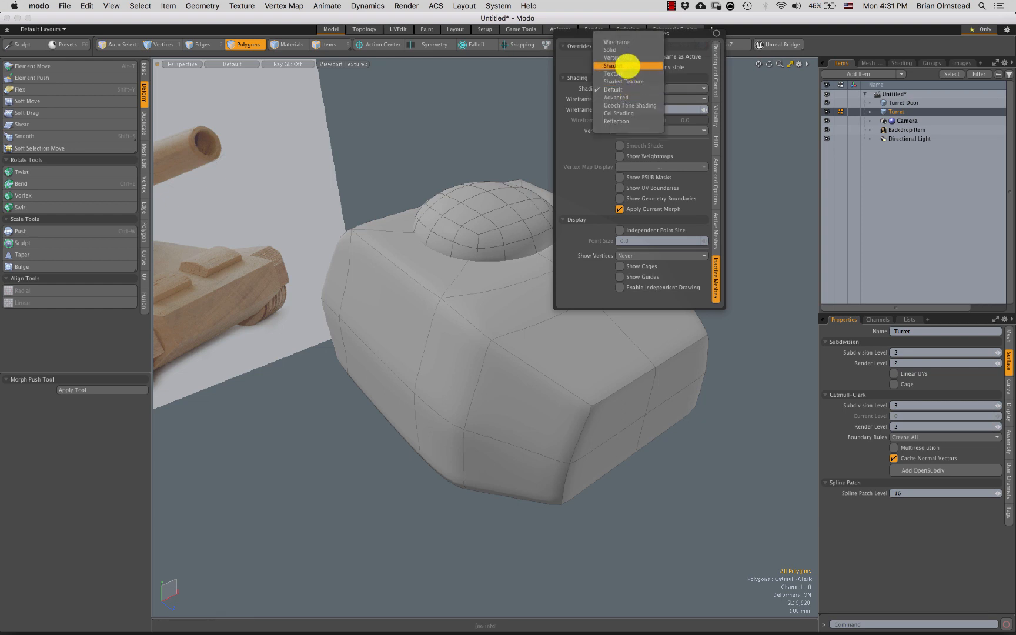
click(615, 42)
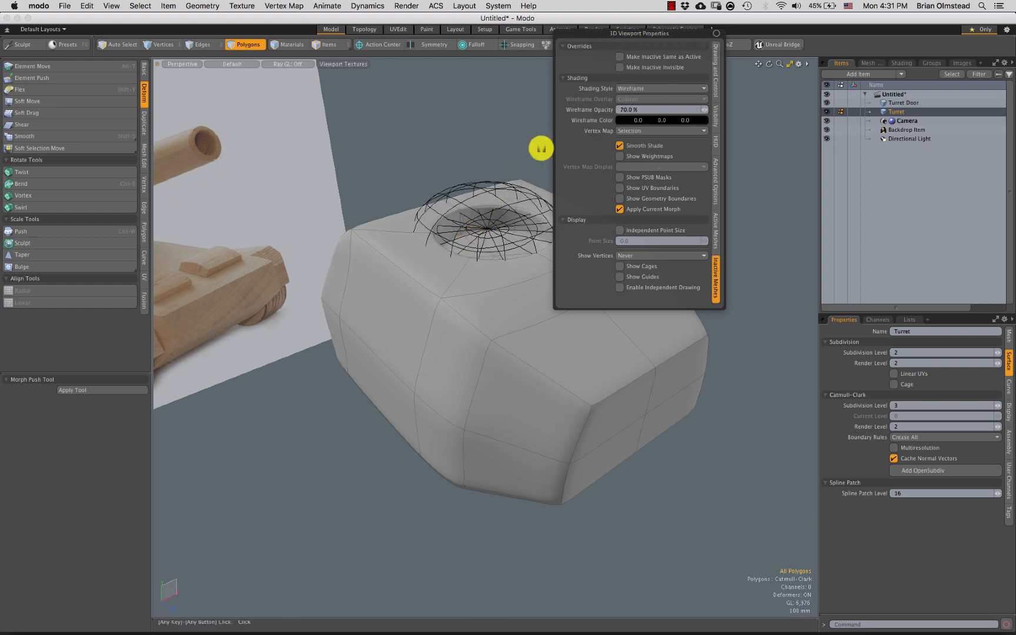
click(632, 87)
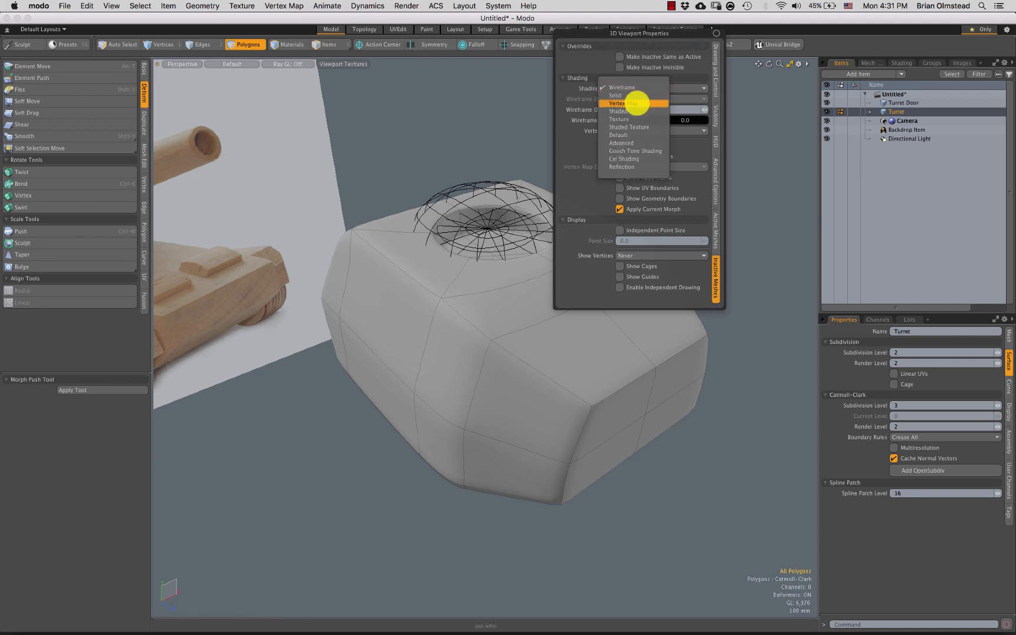
click(620, 136)
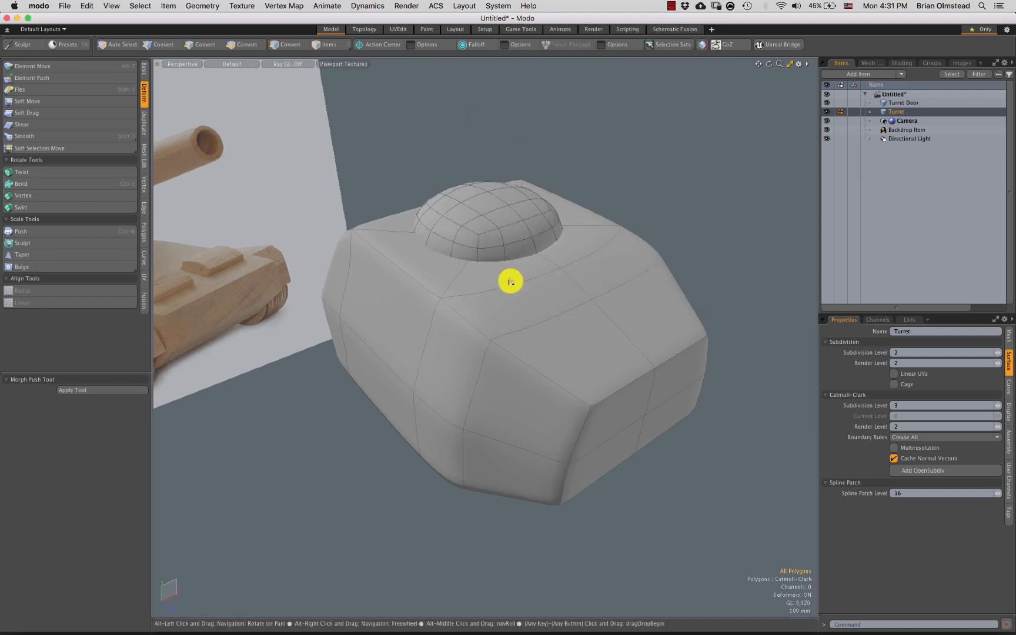
Inset the four polygons of the turret's front face to form a smaller central patch
mouse_move(511, 281)
alt+mouse_down()
mouse_move(517, 236)
mouse_move(476, 286)
mouse_move(470, 279)
alt+mouse_up()
alt+drag(542, 282, 588, 255)
alt+shift+drag(588, 256, 563, 286)
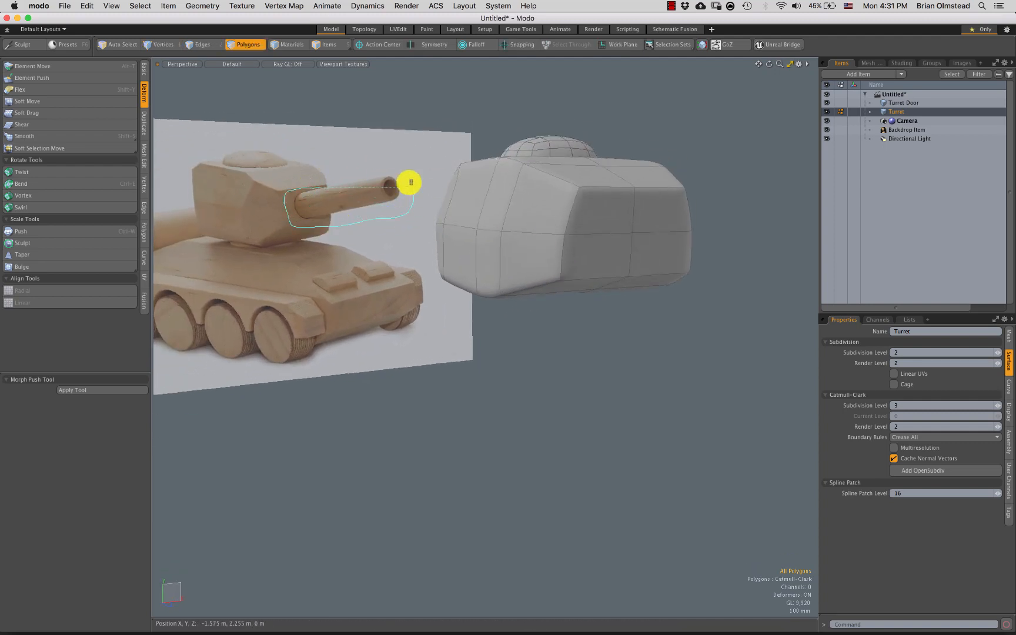
right_drag(411, 182, 381, 165)
mouse_move(652, 257)
mouse_down()
mouse_move(624, 238)
mouse_move(632, 237)
mouse_up()
alt+drag(631, 290, 627, 288)
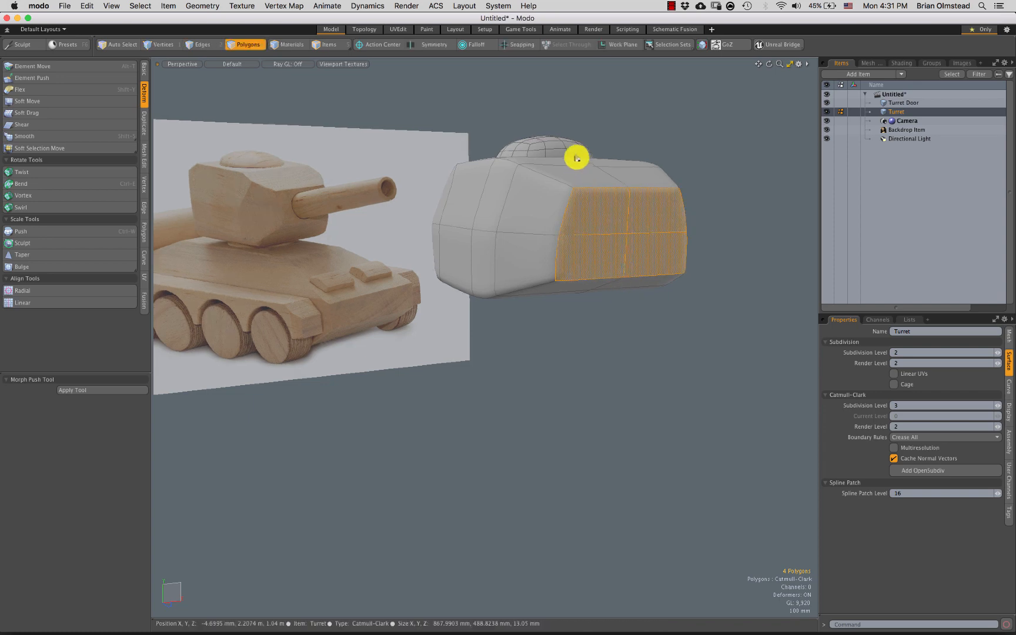
alt+drag(576, 158, 547, 158)
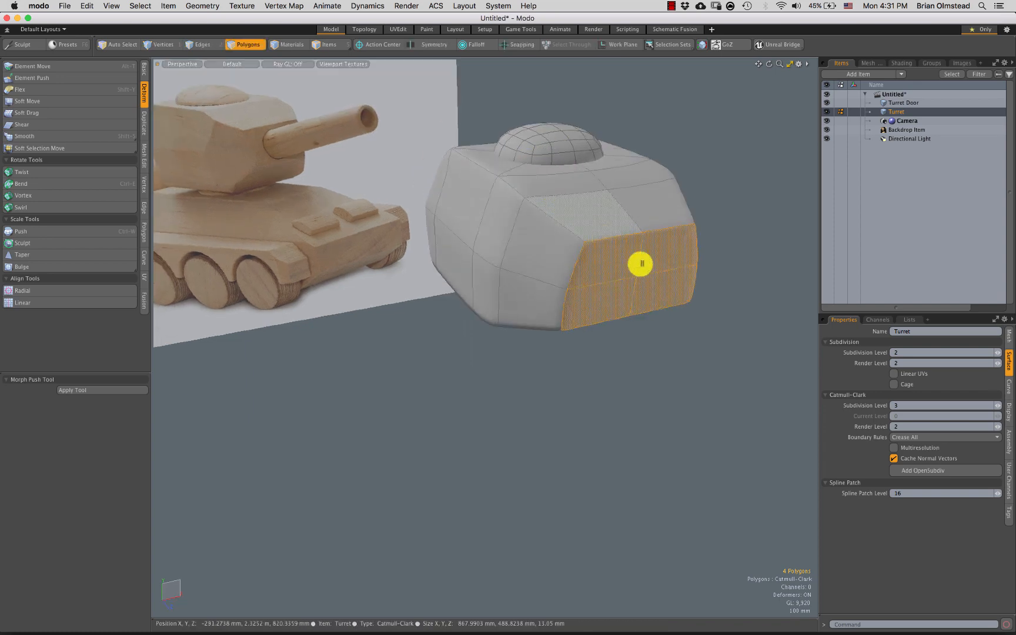
key(r)
alt+drag(637, 288, 617, 219)
Align the edge loop around the front face's inset patch into a circle with Radial Align
key(2)
click(566, 267)
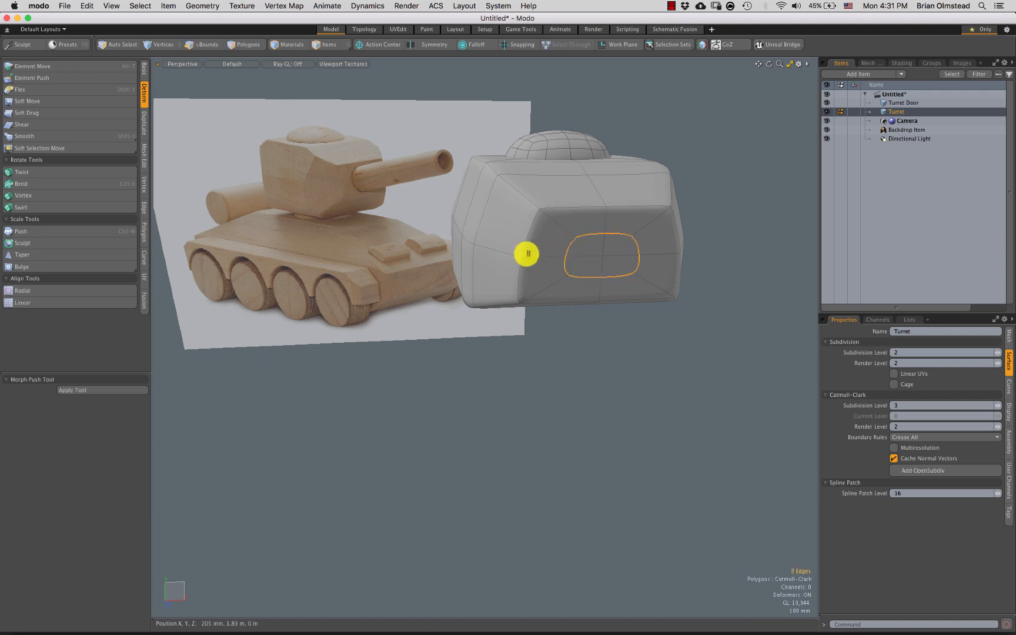
click(20, 290)
click(599, 252)
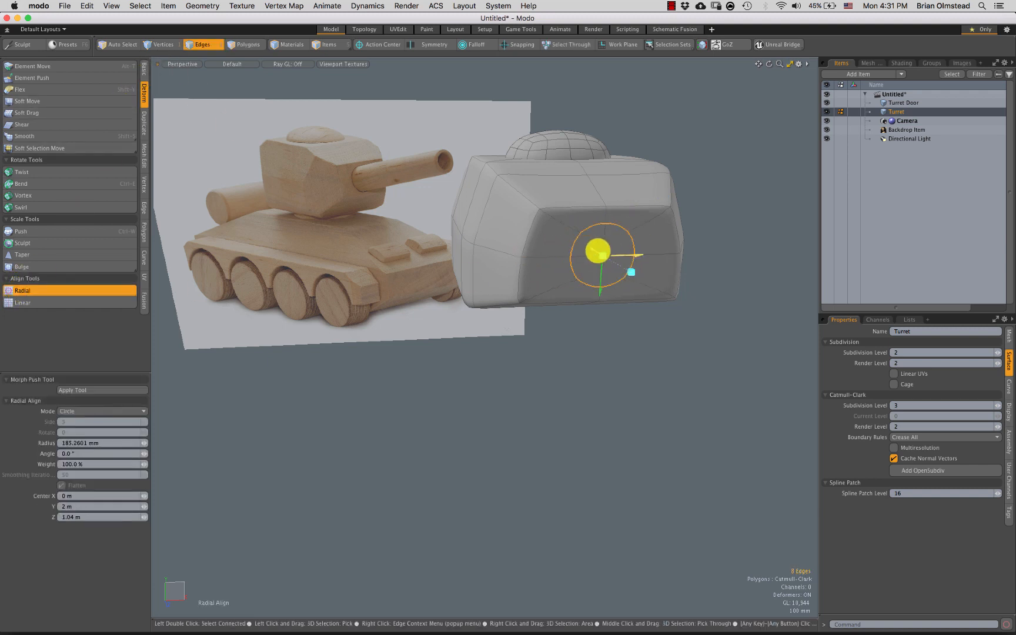
Extrude the polygons inside the circle inward to form a round gun socket in the turret's front face
alt+drag(607, 288, 535, 250)
key(3)
key(r)
key(shift+x)
key(space)
Sharpen the gun socket's rim and floor edge loops with a vertex map weight of 20%
key(2)
alt+drag(550, 305, 435, 209)
shift+click(641, 213)
shift+click(549, 205)
alt+drag(433, 255, 526, 281)
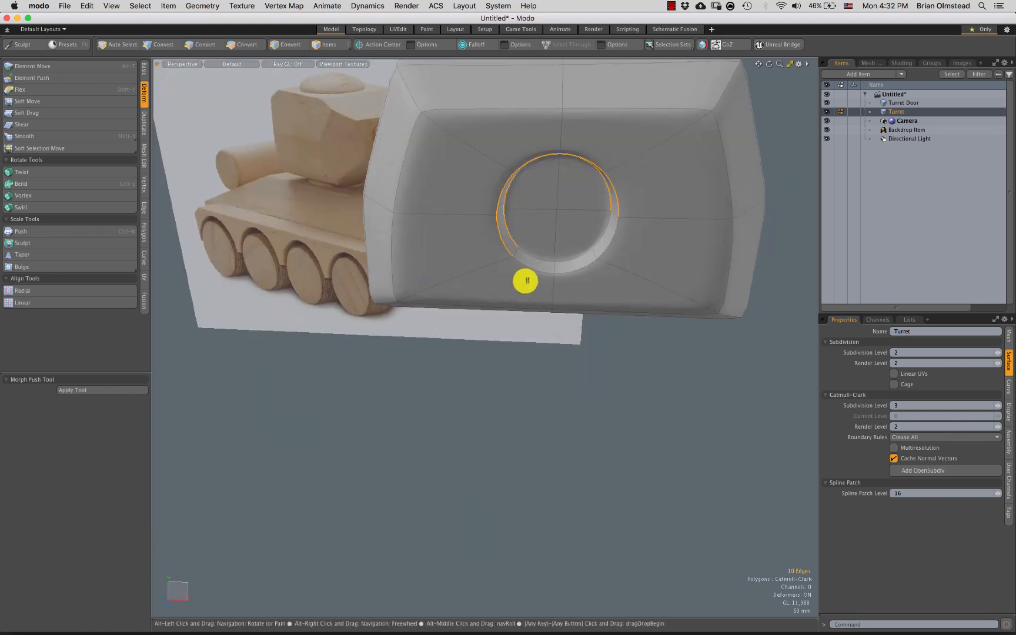
shift+click(559, 266)
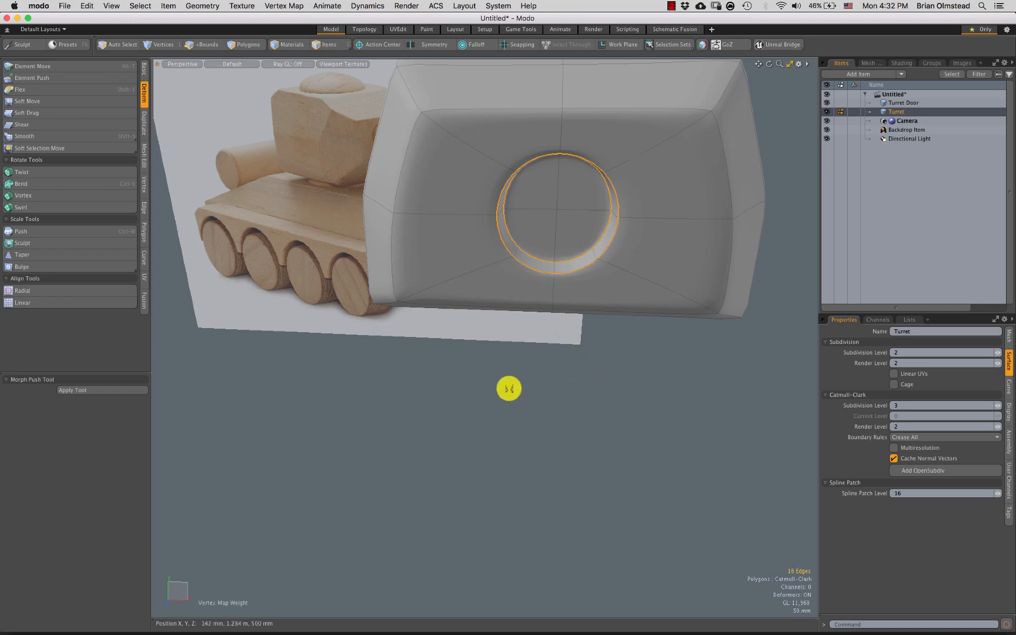
key(alt+w)
mouse_move(368, 436)
mouse_down()
mouse_move(96, 397)
mouse_move(363, 415)
mouse_up()
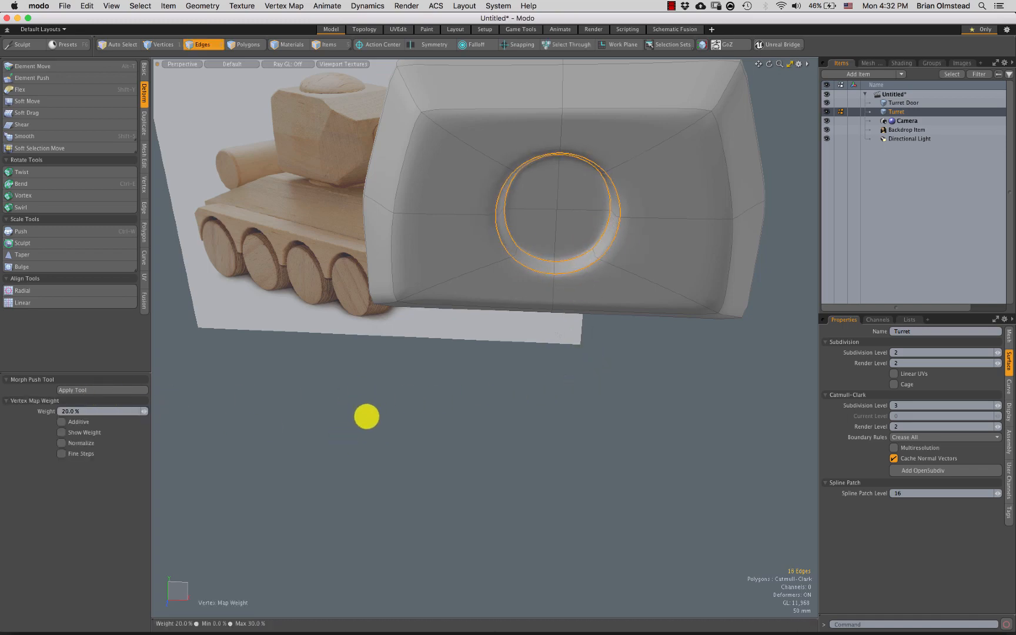
key(q)
alt+drag(574, 279, 543, 321)
click(478, 378)
Create a new mesh item and name it Gun
key(3)
double_click(570, 252)
click(143, 71)
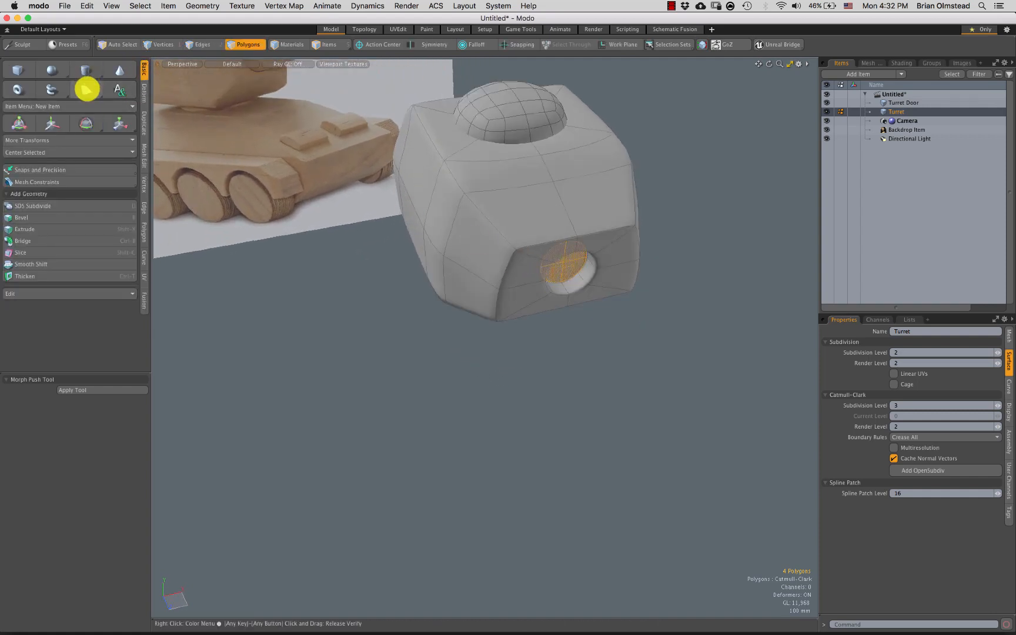
key(n)
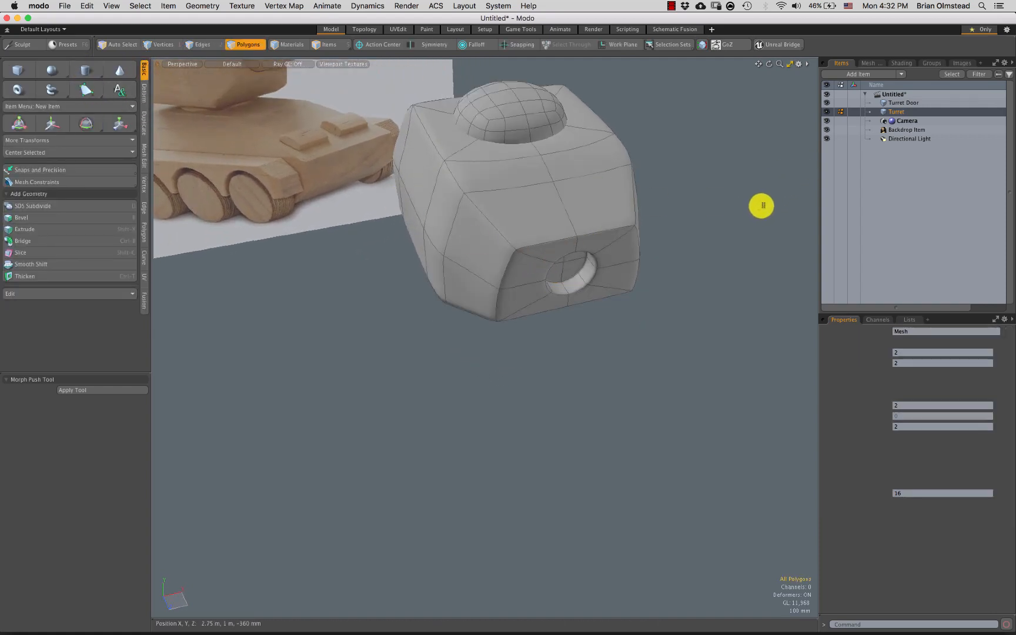
double_click(886, 112)
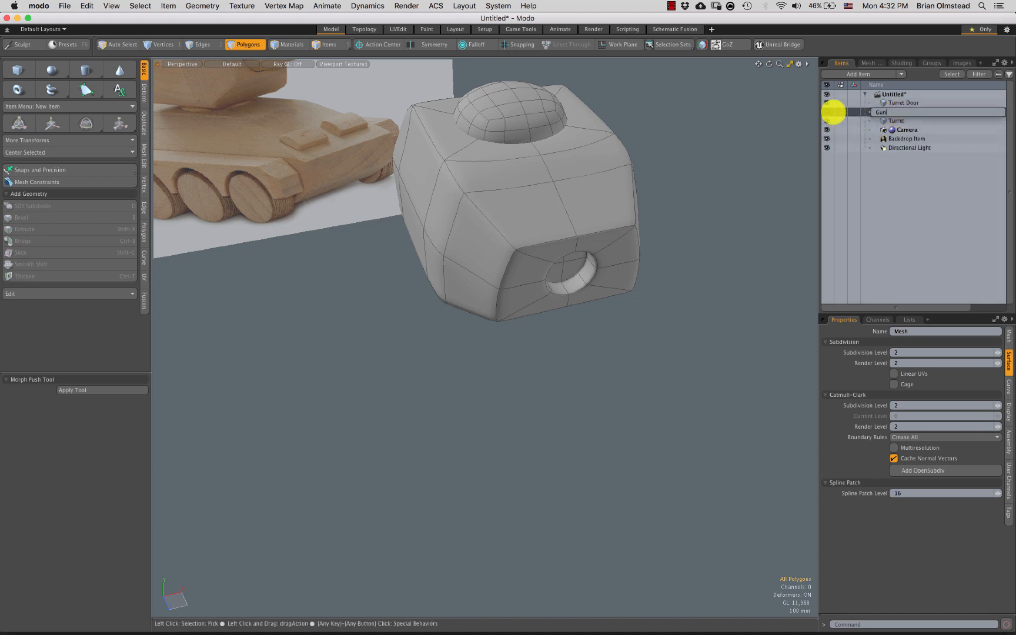
click(837, 112)
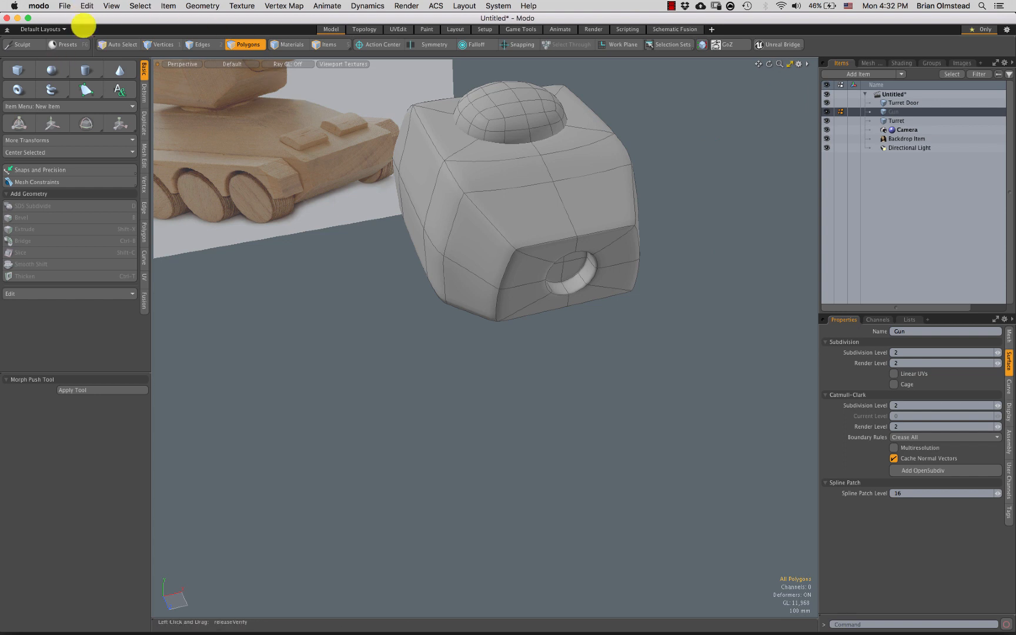
Add a Y-axis cylinder with 12 sides, one segment and radii of 500, 750 and 500 mm to the Gun item
click(81, 69)
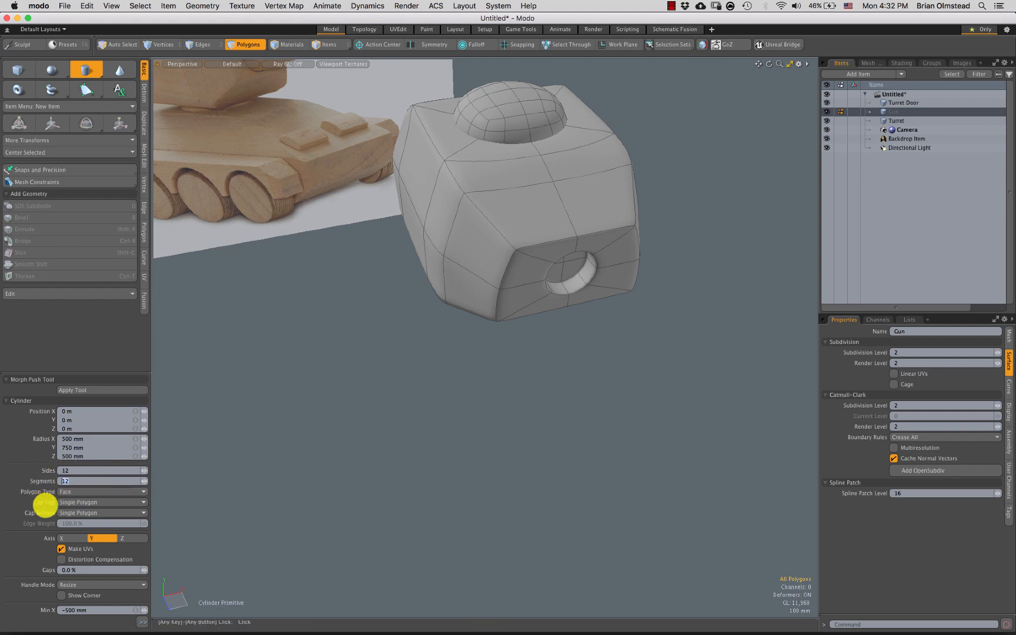
click(405, 397)
alt+drag(435, 411, 417, 423)
Select all polygons of the Gun cylinder and rotate them 90° around X so it lies horizontally
key(2)
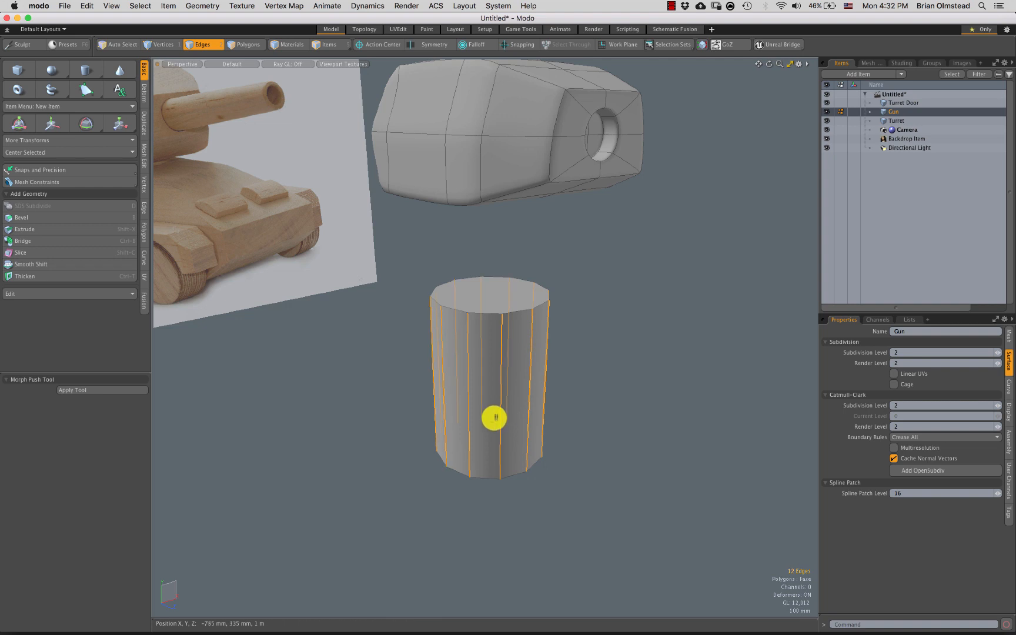
key(3)
click(479, 379)
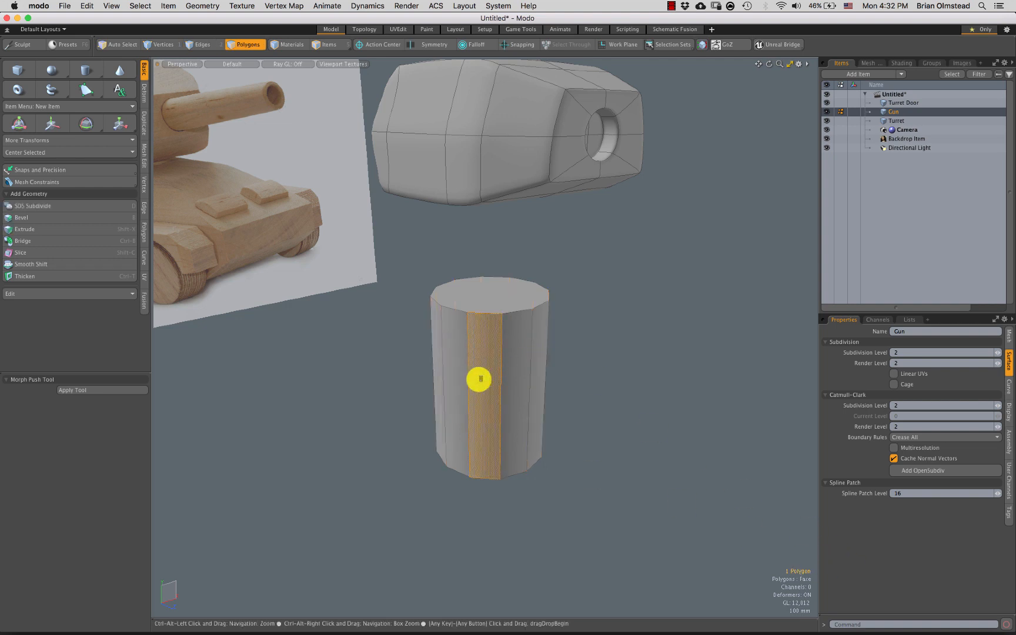
key(])
key(w)
mouse_move(504, 369)
alt+shift+mouse_down()
mouse_move(480, 392)
mouse_move(492, 360)
alt+shift+mouse_up()
key(e)
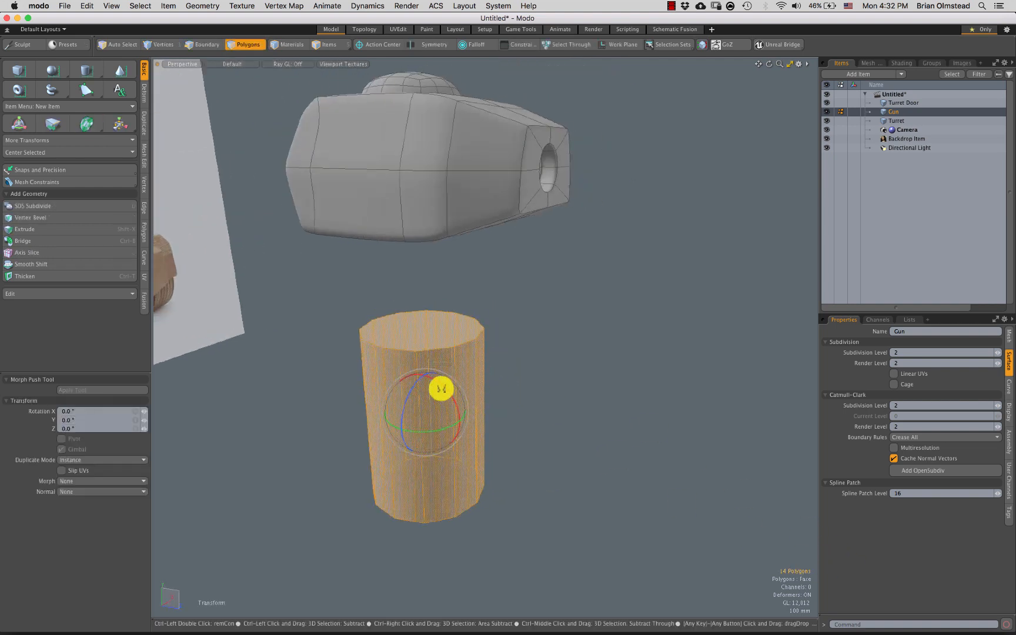
drag(442, 385, 455, 431)
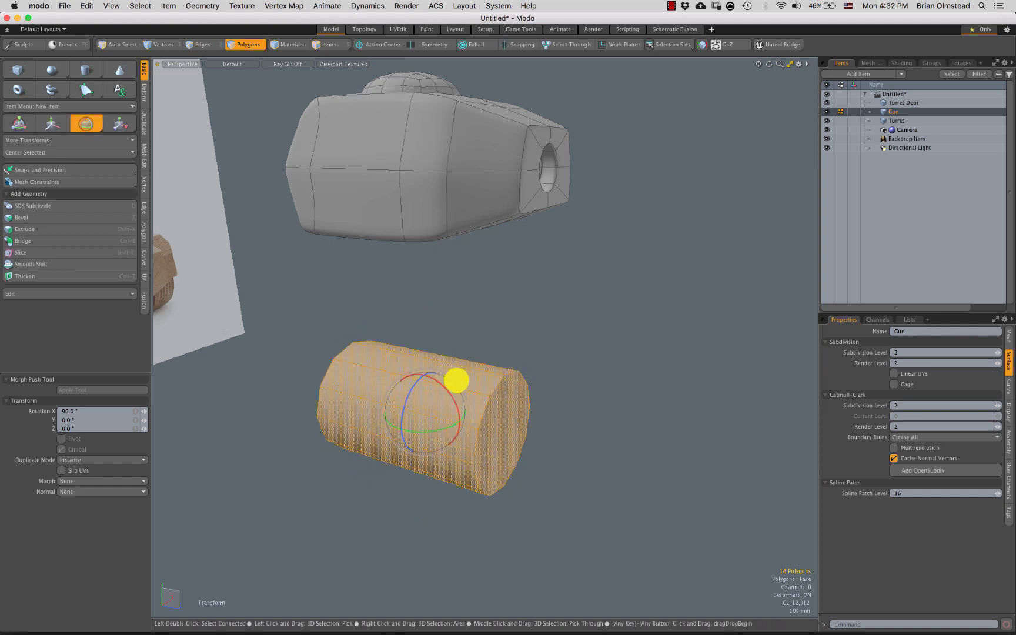
Scale the cylinder into a slim barrel and position its rear end in the turret's gun socket
key(r)
alt+drag(476, 390, 587, 240)
key(w)
key(shift+a)
alt+drag(532, 363, 566, 320)
key(r)
key(w)
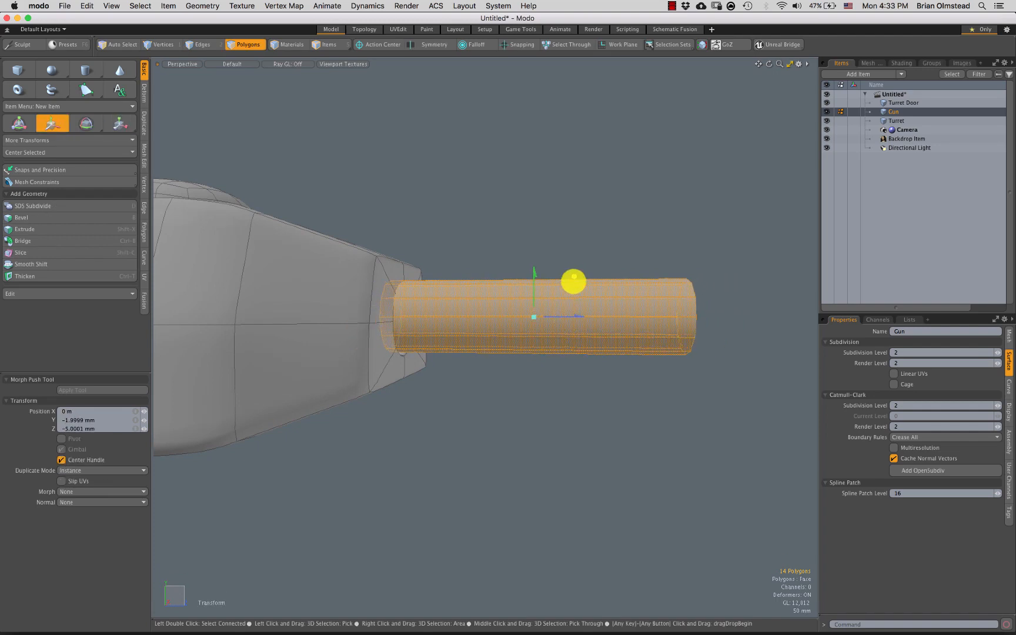
drag(574, 281, 566, 284)
Convert the barrel to Catmull-Clark subdivision and sharpen both end edge loops with a vertex map weight of about 19.5%
key(shift+Tab)
alt+drag(569, 351, 583, 328)
key(Escape)
key(2)
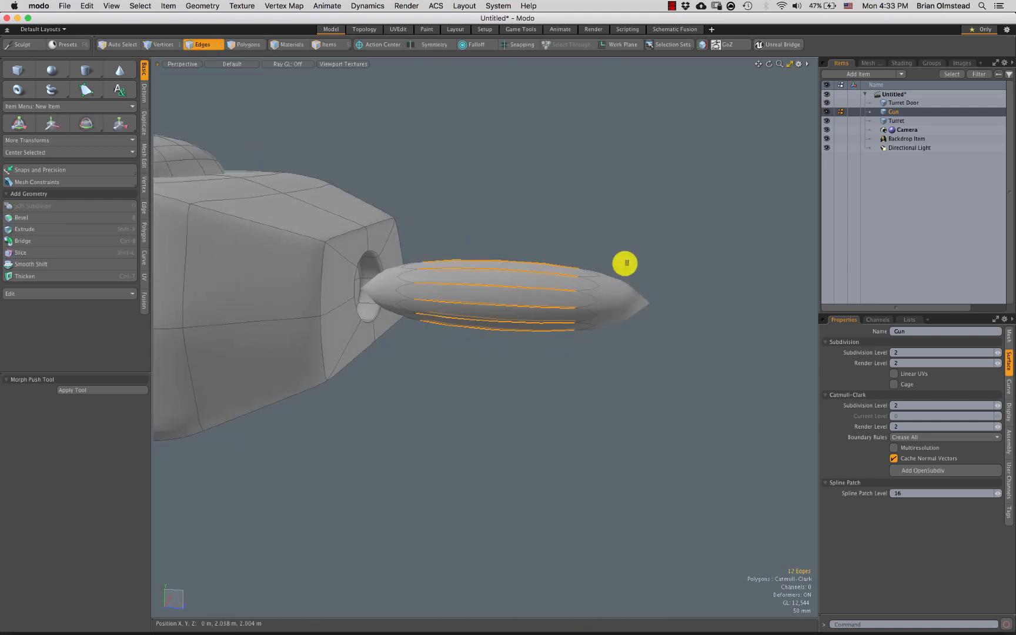
mouse_move(647, 318)
alt+mouse_down()
mouse_move(483, 309)
mouse_move(438, 288)
mouse_move(432, 242)
alt+mouse_up()
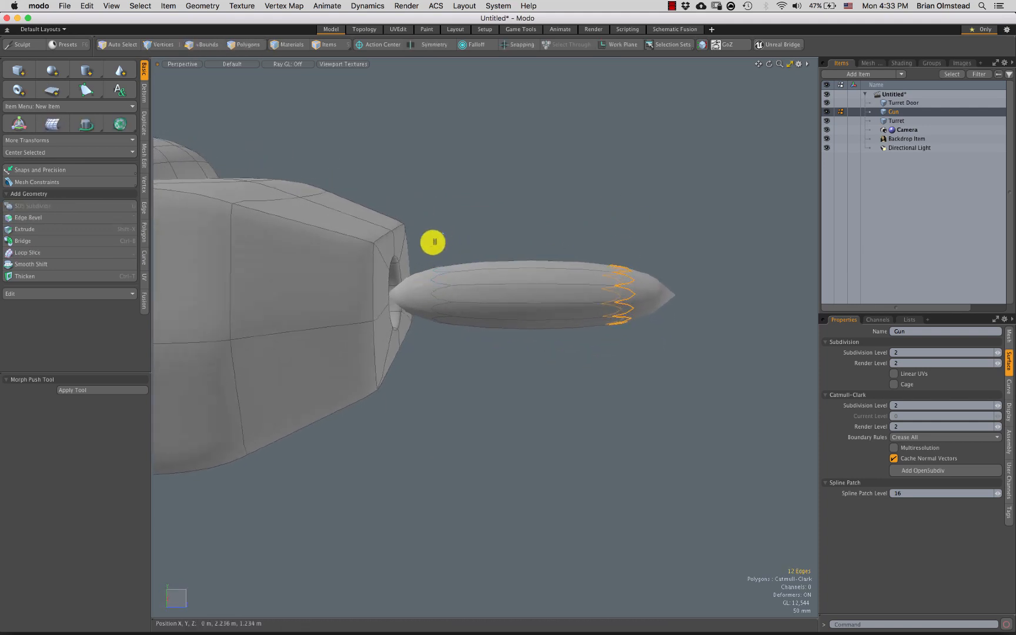
key(shift+w)
drag(610, 263, 609, 202)
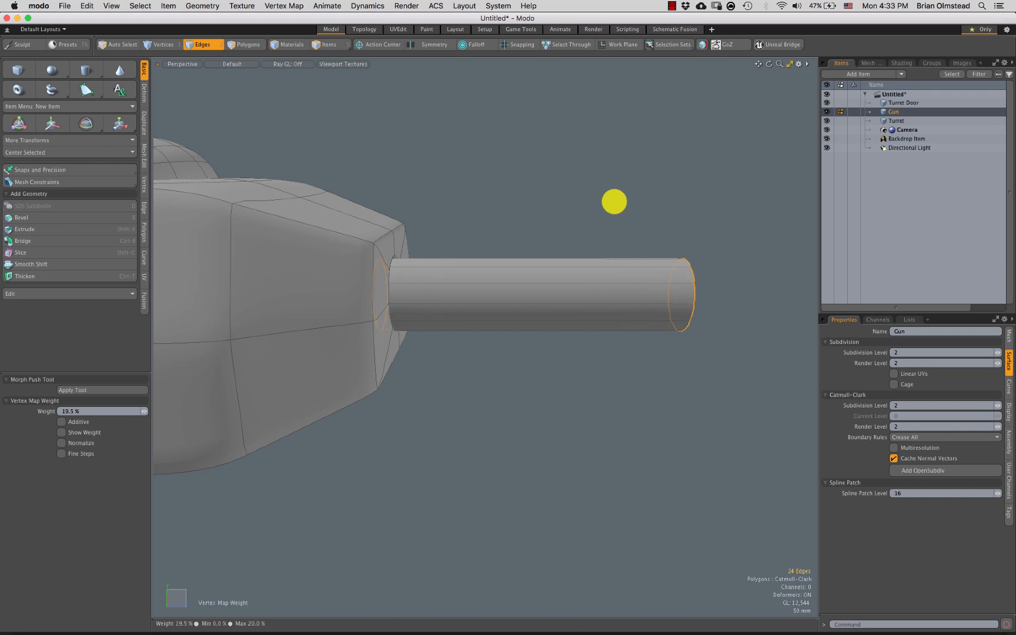
Hide the Turret and Turret Door items to leave the Gun mesh exposed
alt+drag(544, 310, 615, 292)
key(3)
double_click(615, 291)
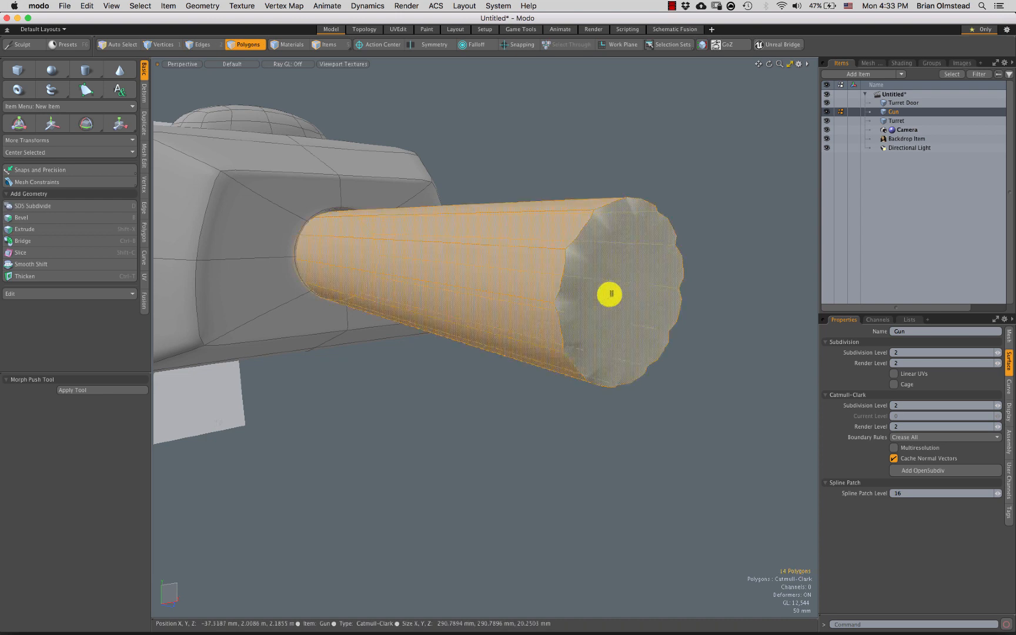
click(827, 121)
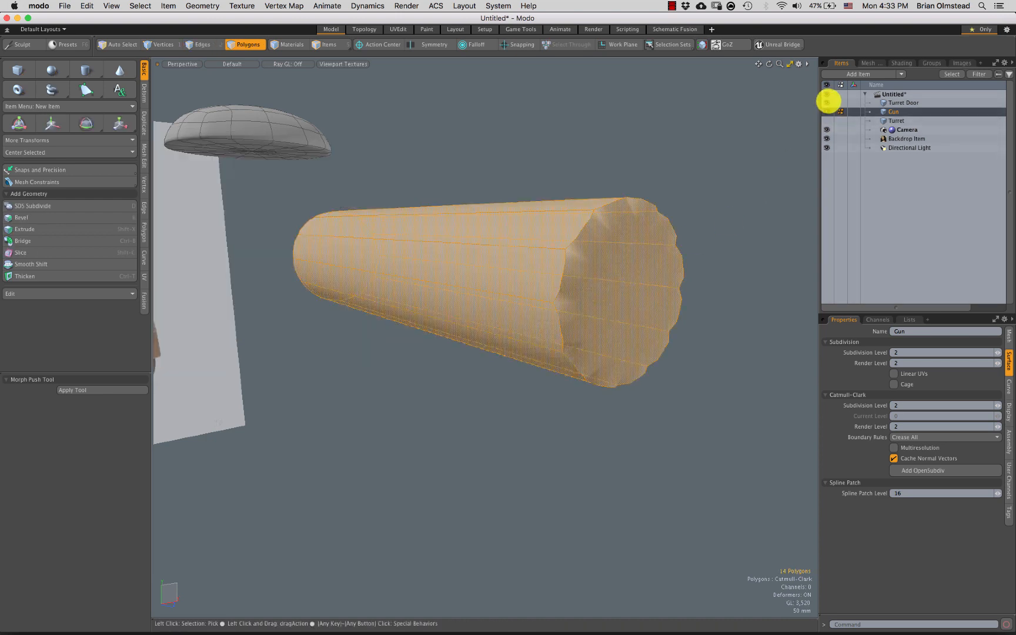
click(828, 102)
Select both end caps of the barrel, extrude them in place and scale them down as inset polygons
alt+drag(567, 293, 617, 308)
click(662, 294)
alt+drag(624, 388, 544, 324)
shift+click(521, 293)
key(shift+x)
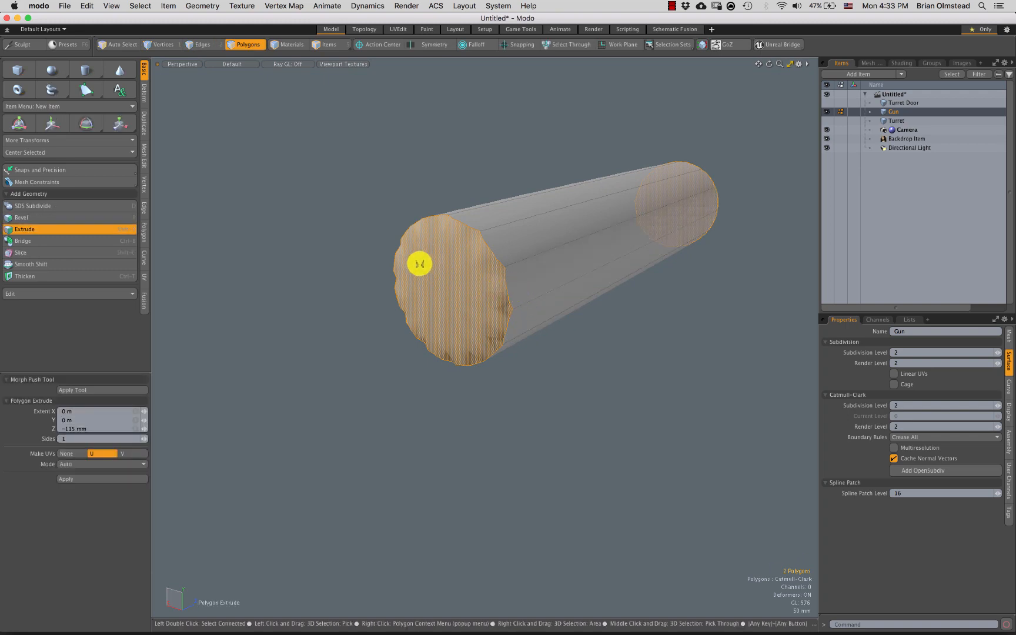
key(r)
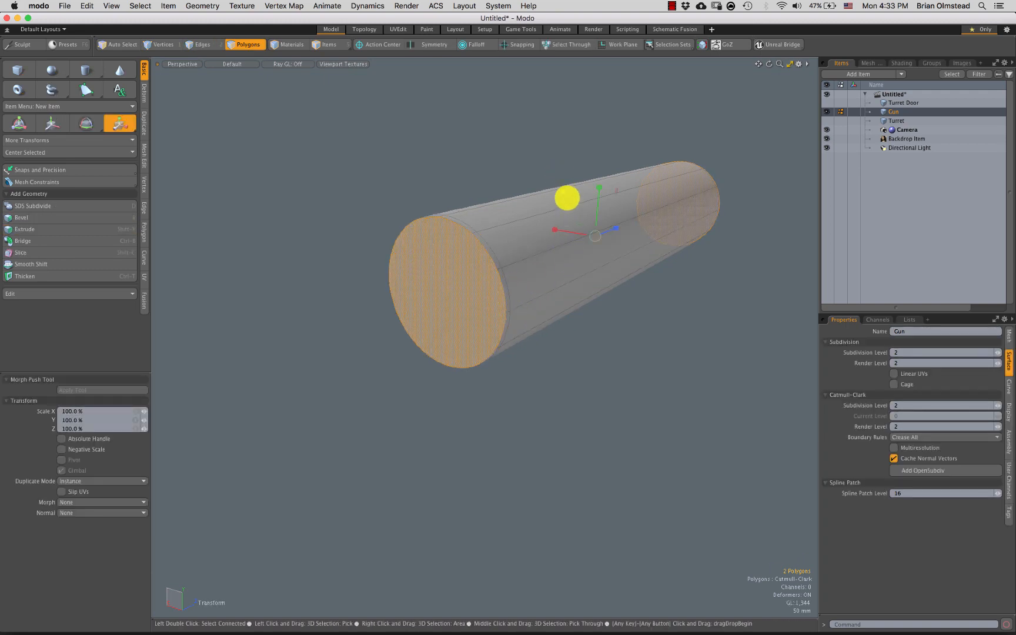
drag(567, 198, 575, 215)
key(q)
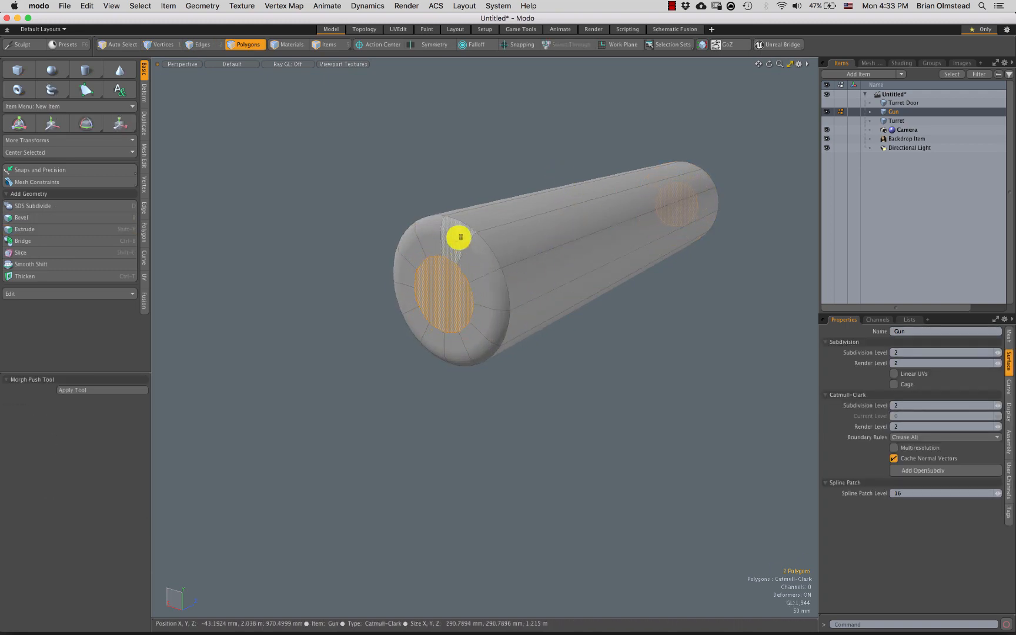
Extrude and shrink the inset end caps once more, and collapse each remaining centre polygon to a point
key(shift+x)
key(r)
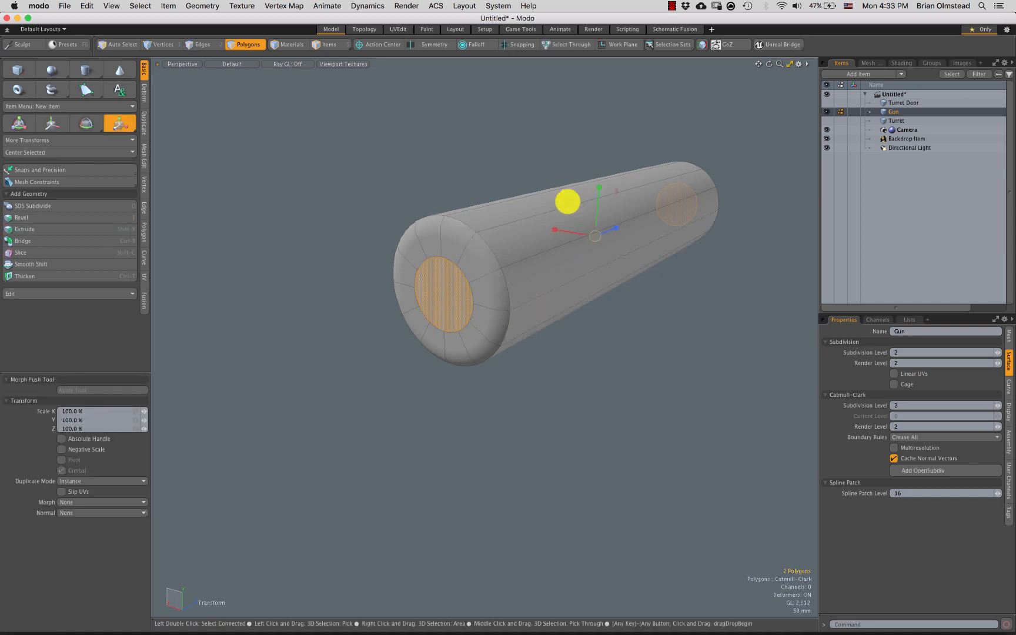
key(q)
click(651, 298)
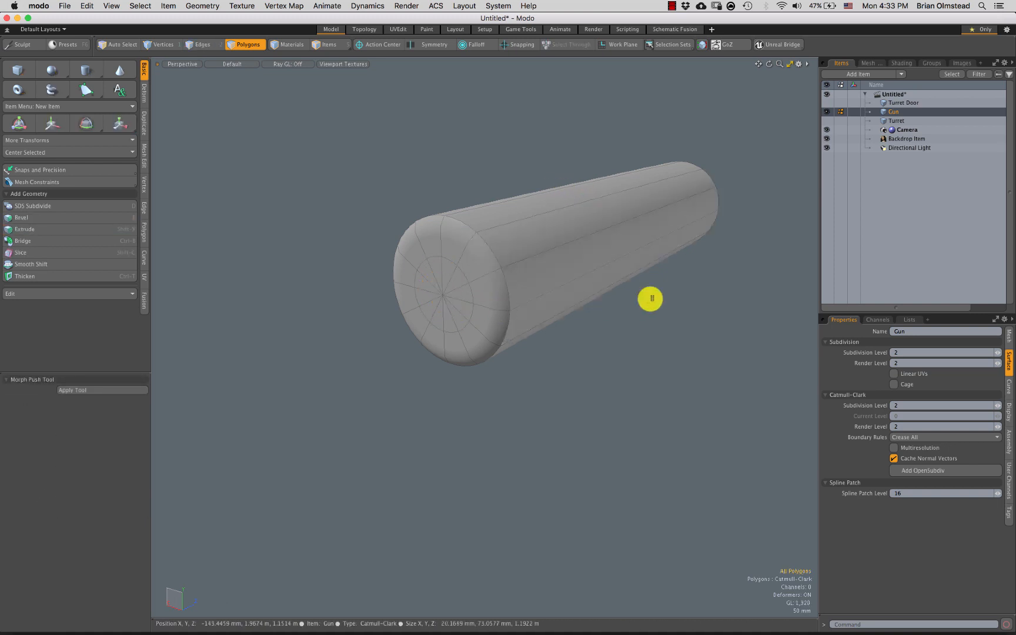
alt+drag(650, 299, 651, 235)
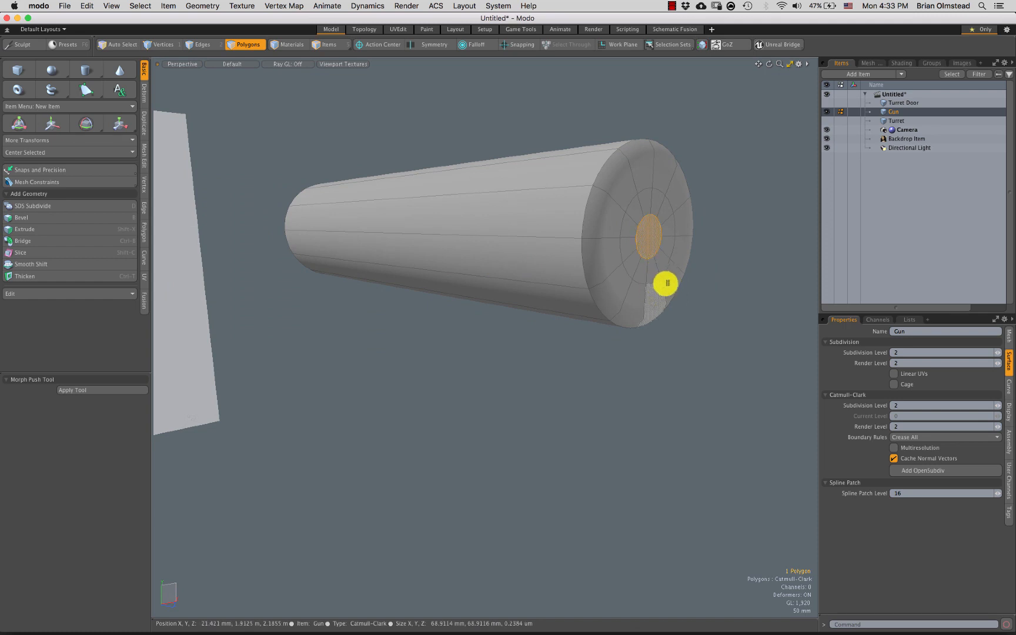
key(alt+BackSpace)
mouse_move(577, 282)
alt+mouse_down()
mouse_move(527, 270)
mouse_move(569, 263)
mouse_move(595, 281)
alt+mouse_up()
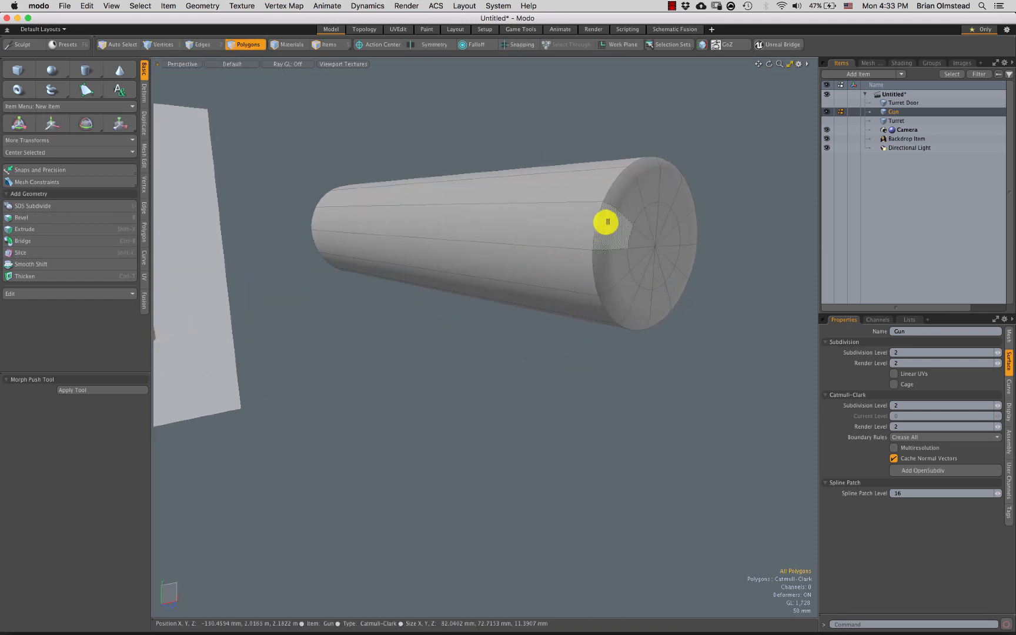
Try a Catmull-Clark subdivision level of 3 on the Gun mesh and return it to 2
key(Tab)
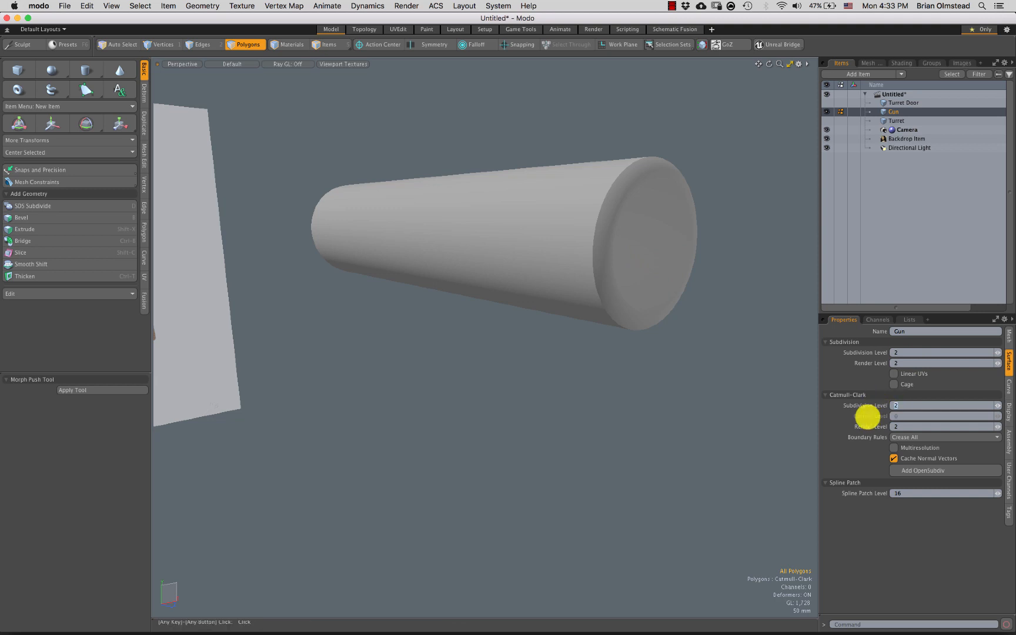
key(Return)
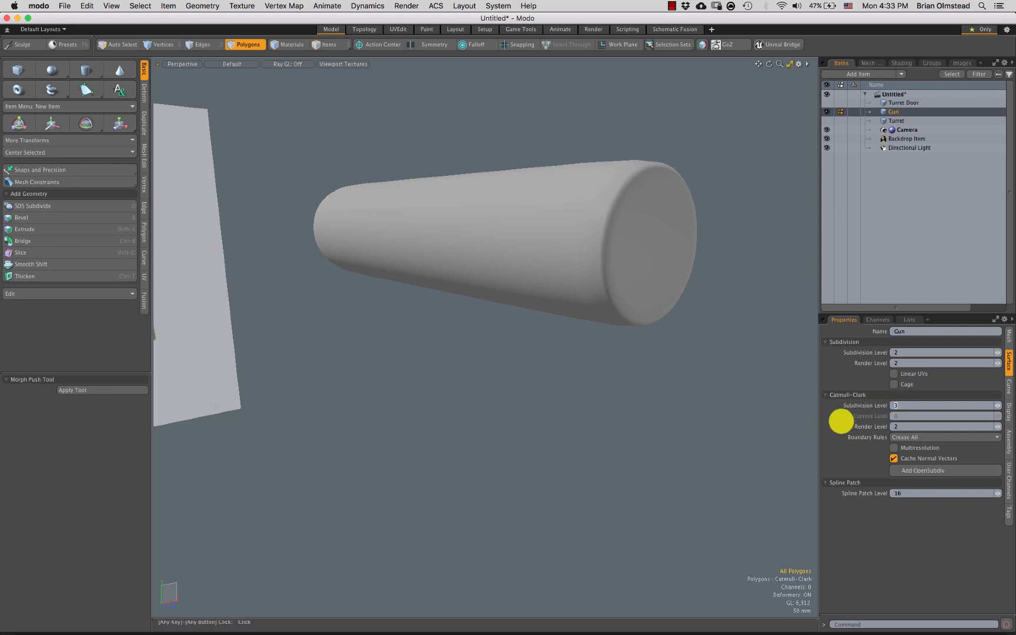
key(Return)
Cut two evenly spaced edge loops around the barrel with Loop Slice
alt+drag(586, 315, 608, 298)
key(ctrl+3)
click(682, 302)
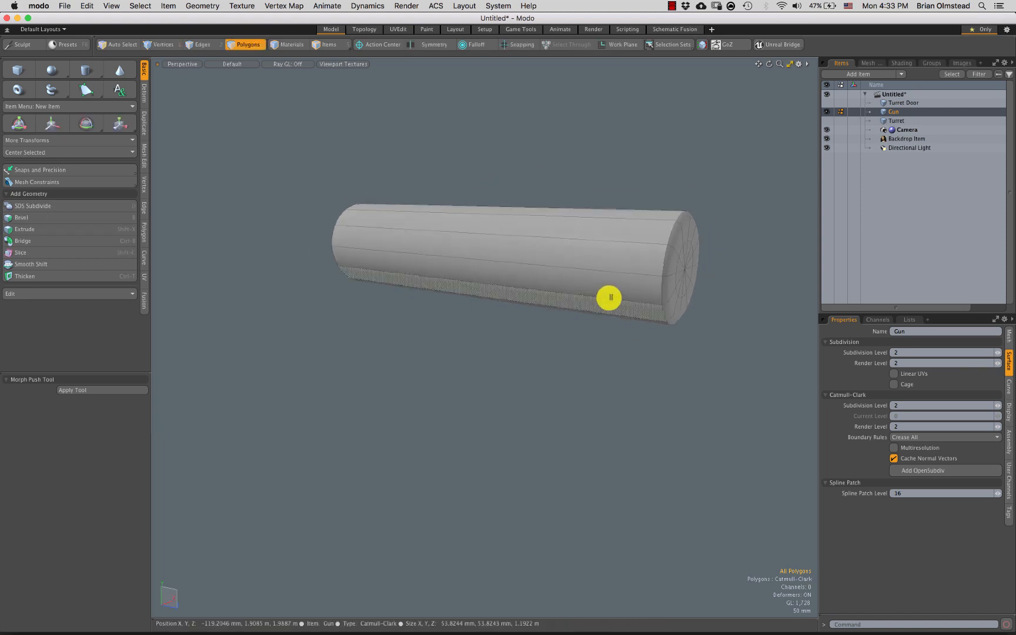
key(2)
key(alt+c)
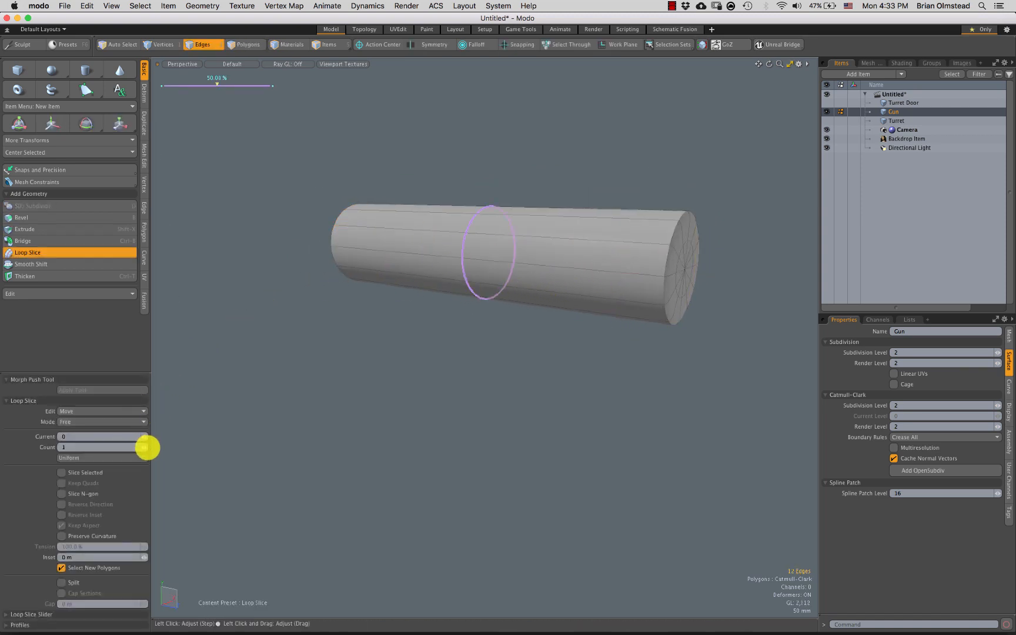
click(144, 446)
Spread the two new edge loops toward the barrel's ends by scaling them to about 159% along Z
key(r)
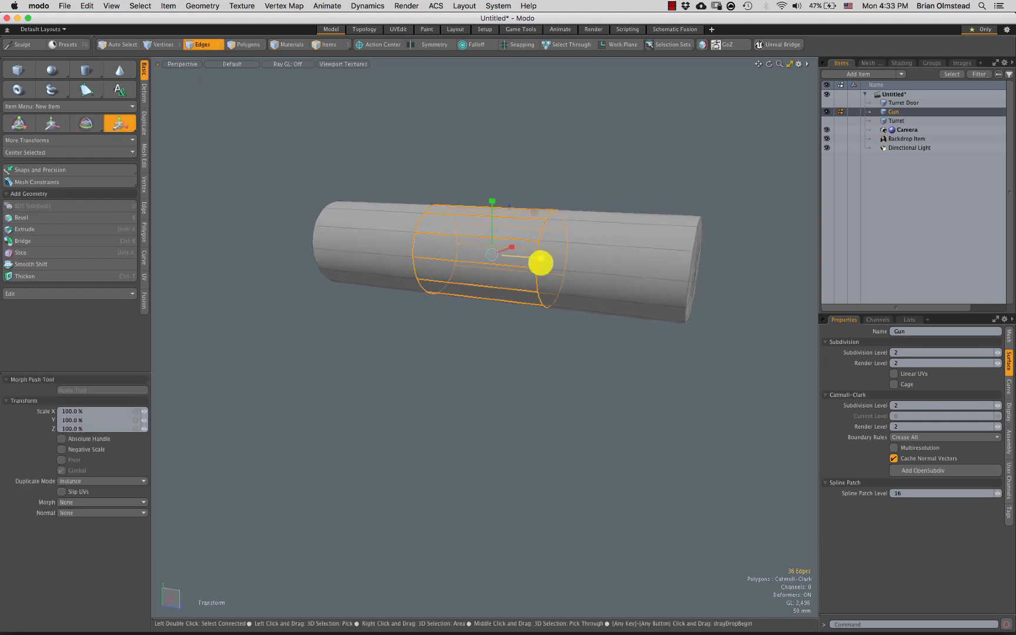
drag(598, 259, 559, 242)
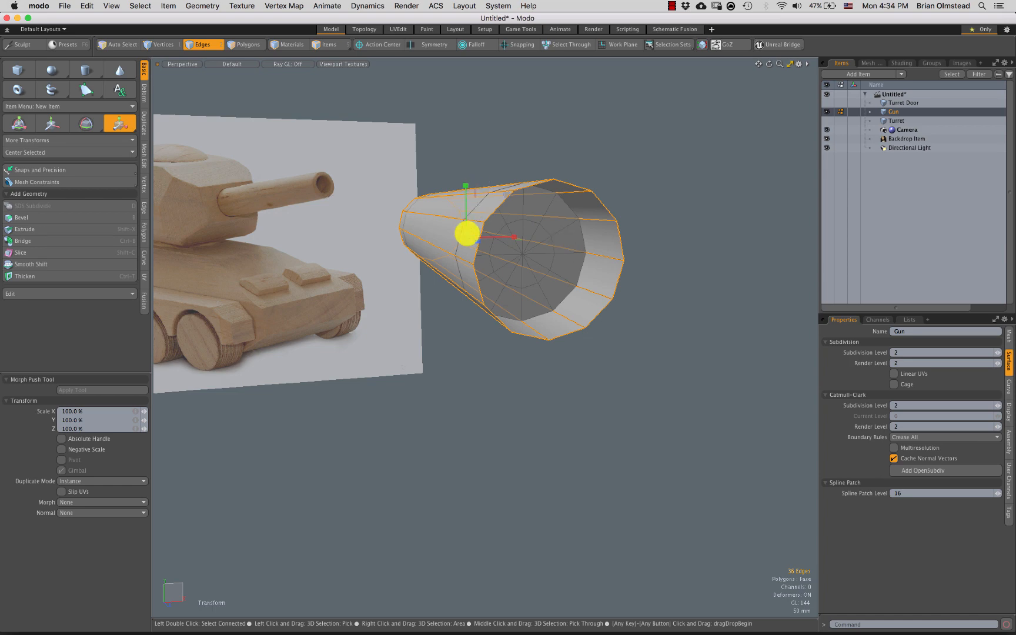
alt+drag(467, 233, 533, 245)
key(shift+Tab)
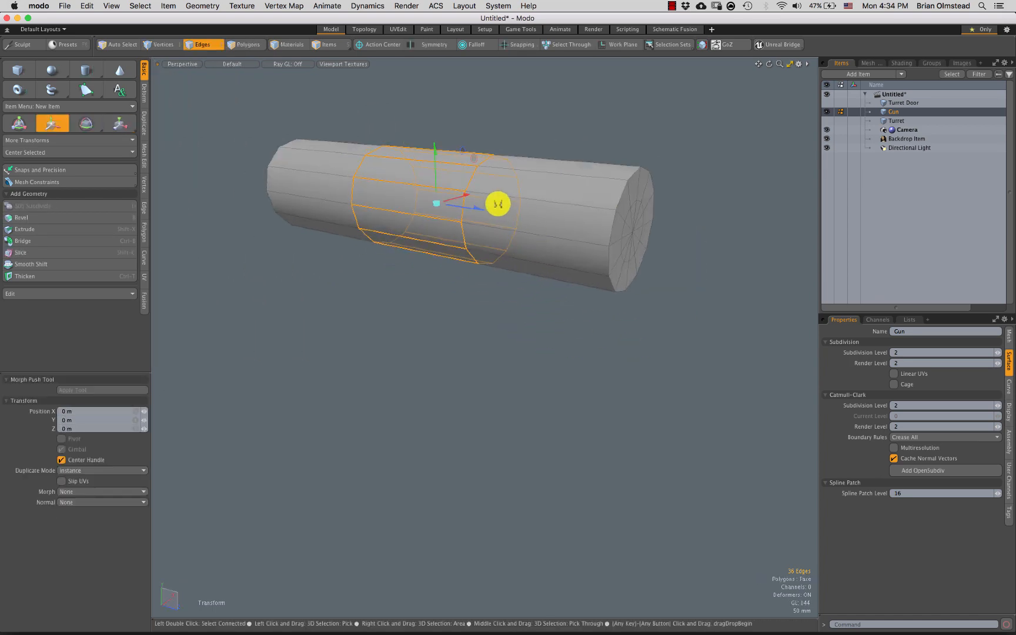
key(r)
drag(513, 213, 610, 221)
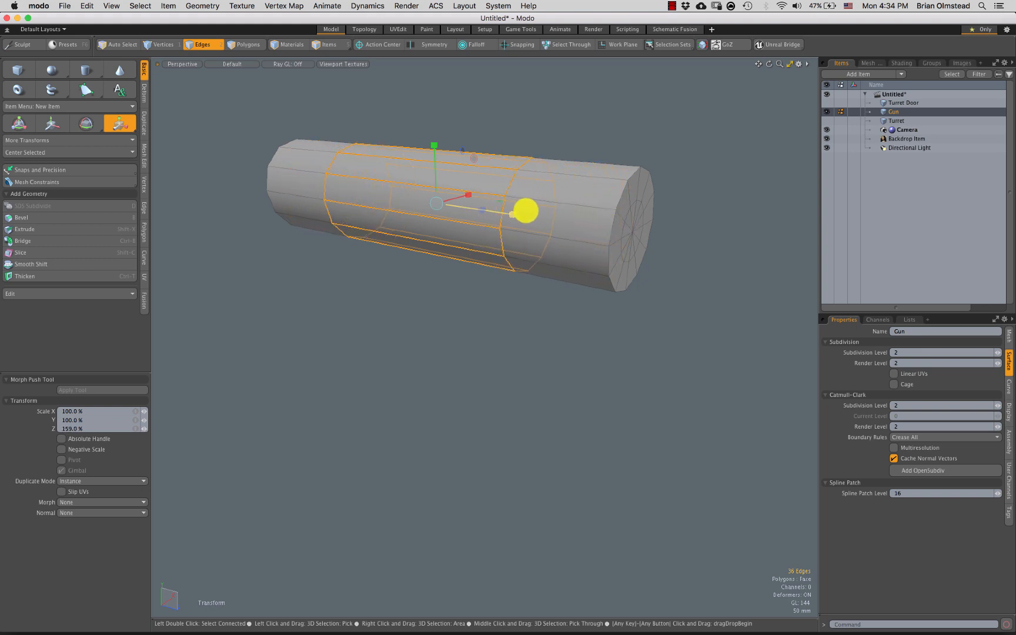
key(q)
click(525, 148)
alt+drag(530, 204, 480, 242)
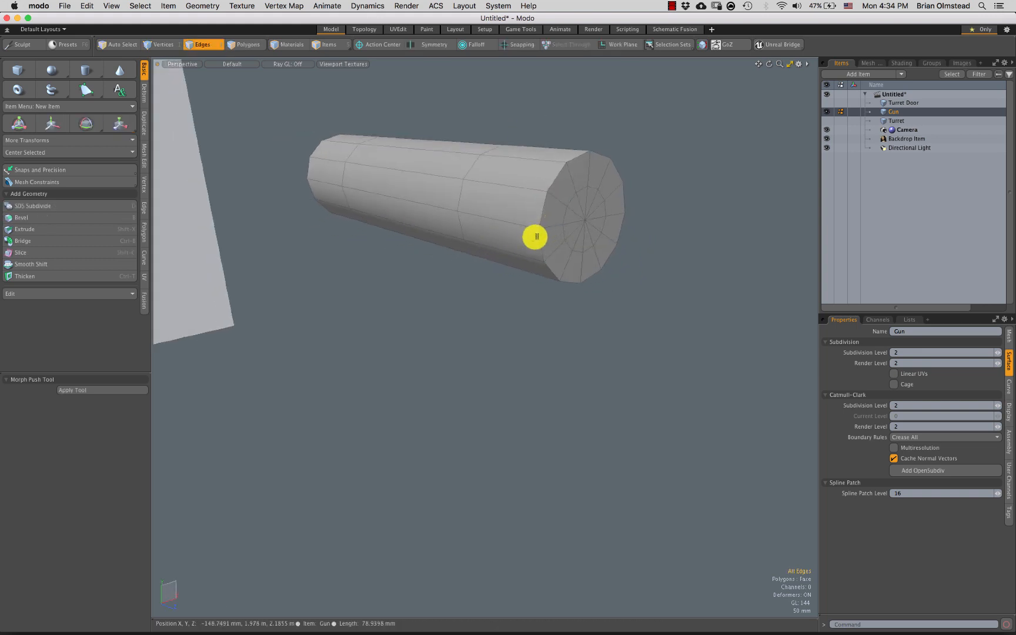
Restore the barrel's subdivision smoothing and set the vertex map weight of both end rim loops to 15%
key(shift+Tab)
scroll(543, 223, up, 1)
double_click(540, 208)
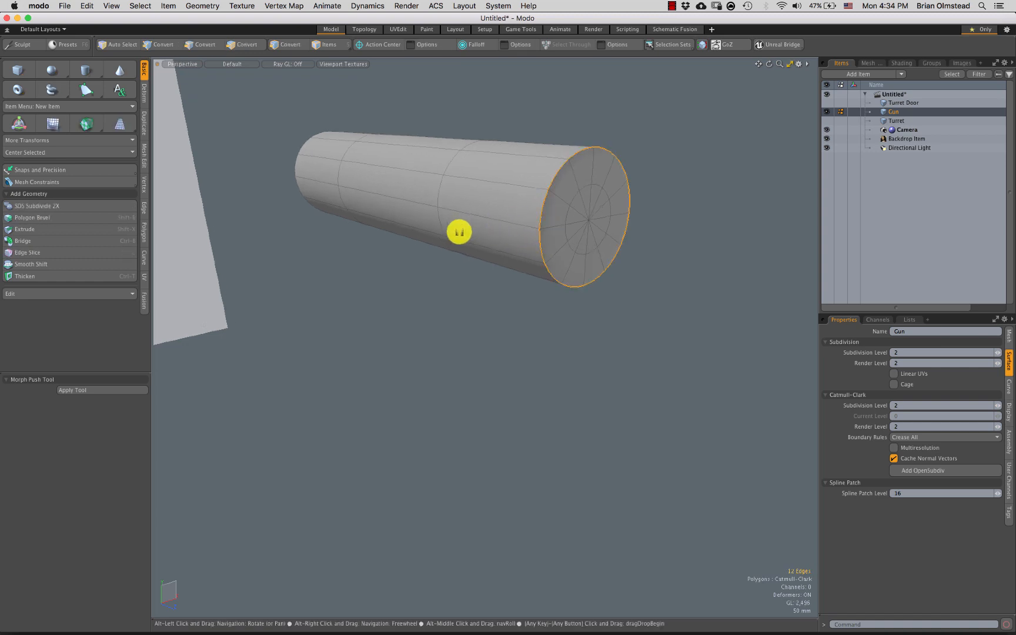
alt+drag(459, 231, 340, 172)
shift+double_click(320, 181)
key(shift+w)
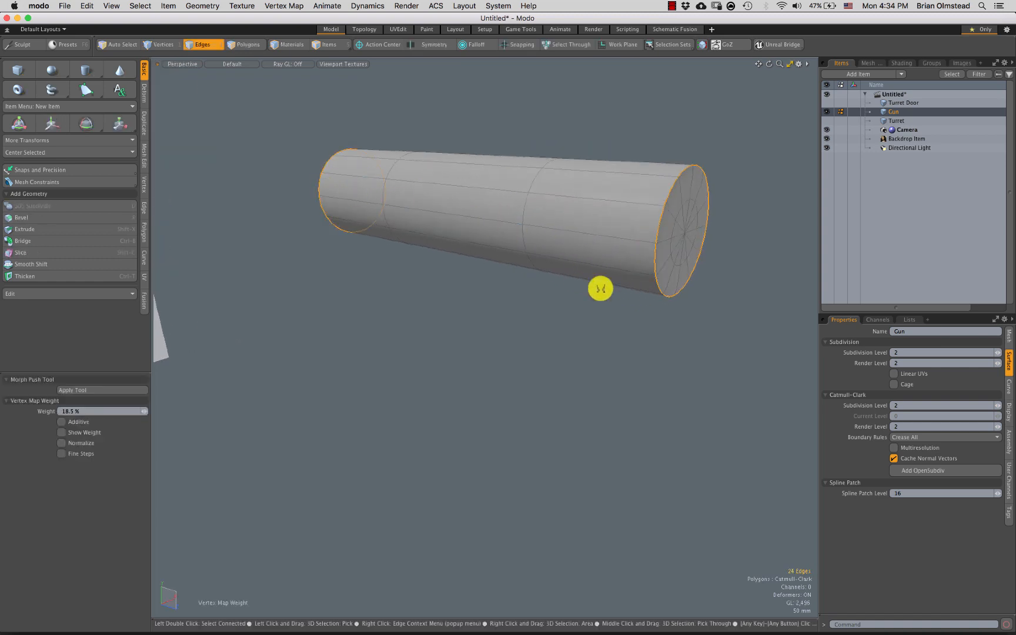
drag(578, 333, 569, 333)
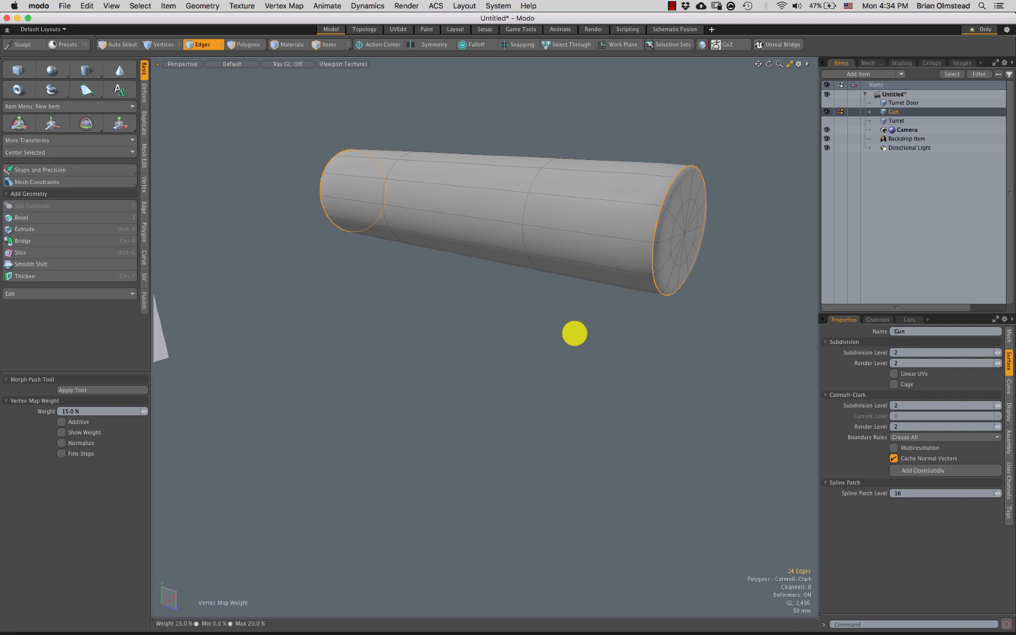
key(q)
click(544, 366)
Select the 12 inner cap polygons at the muzzle and scale them to about 128.5% in X and Y
alt+drag(542, 366, 493, 329)
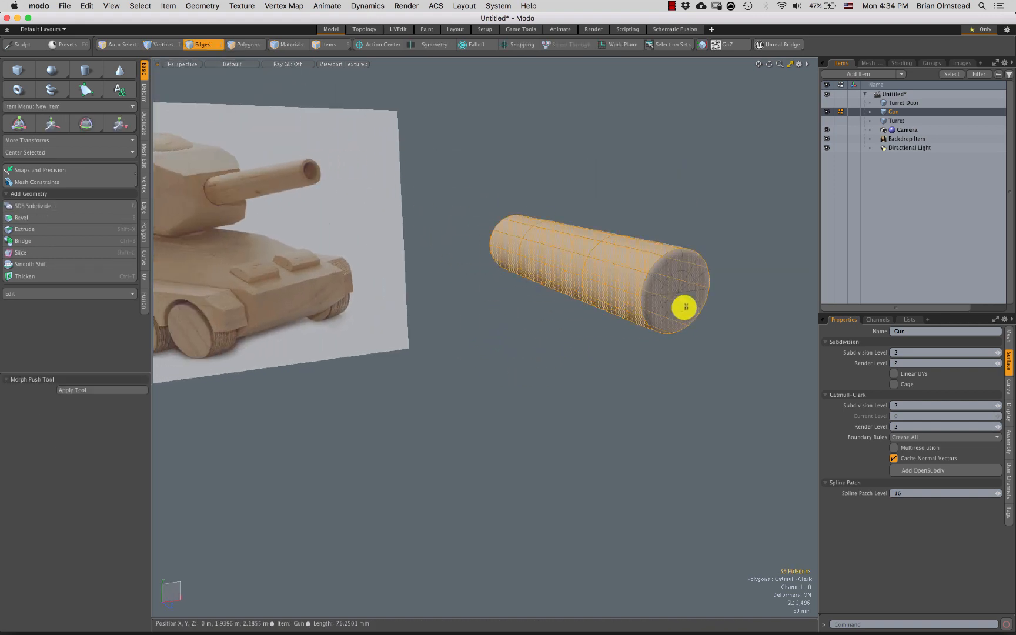
key(3)
mouse_move(682, 303)
mouse_down()
mouse_move(673, 290)
mouse_move(644, 308)
mouse_move(677, 192)
mouse_up()
key(y)
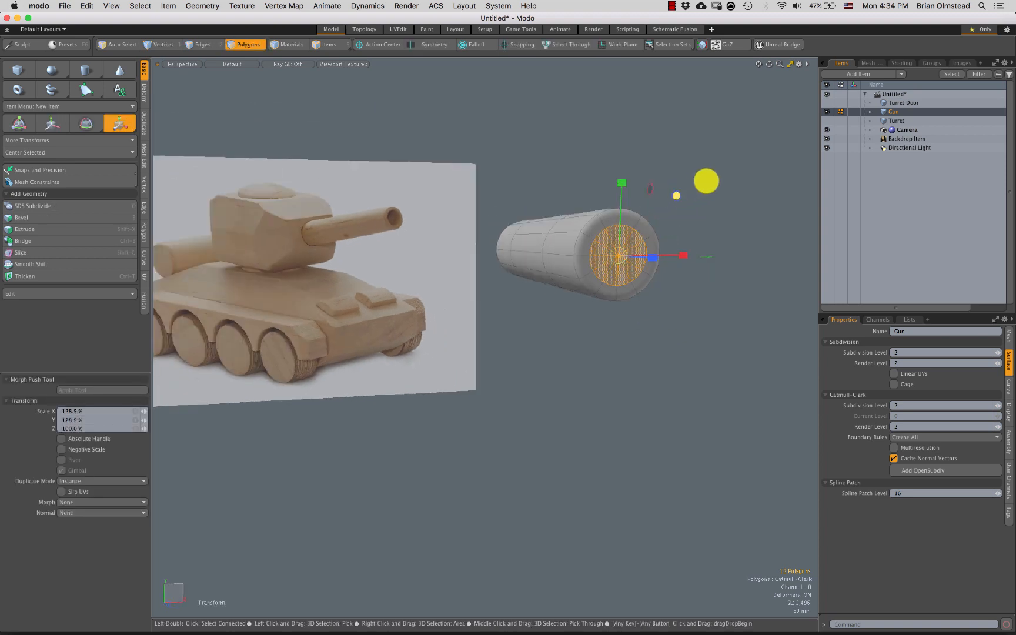
Extrude the selected muzzle polygons inward to hollow out the barrel's front end
alt+drag(654, 272, 664, 245)
key(shift+x)
key(q)
click(694, 225)
Sharpen the muzzle hole's rim and floor edge loops with a vertex map weight of about 19.5%
key(2)
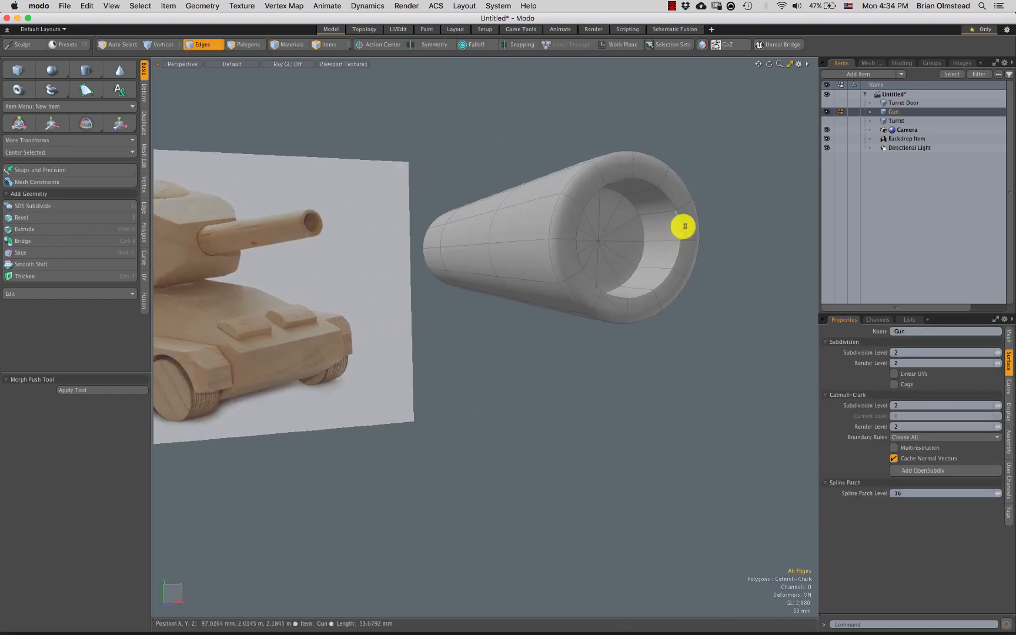
key(shift+w)
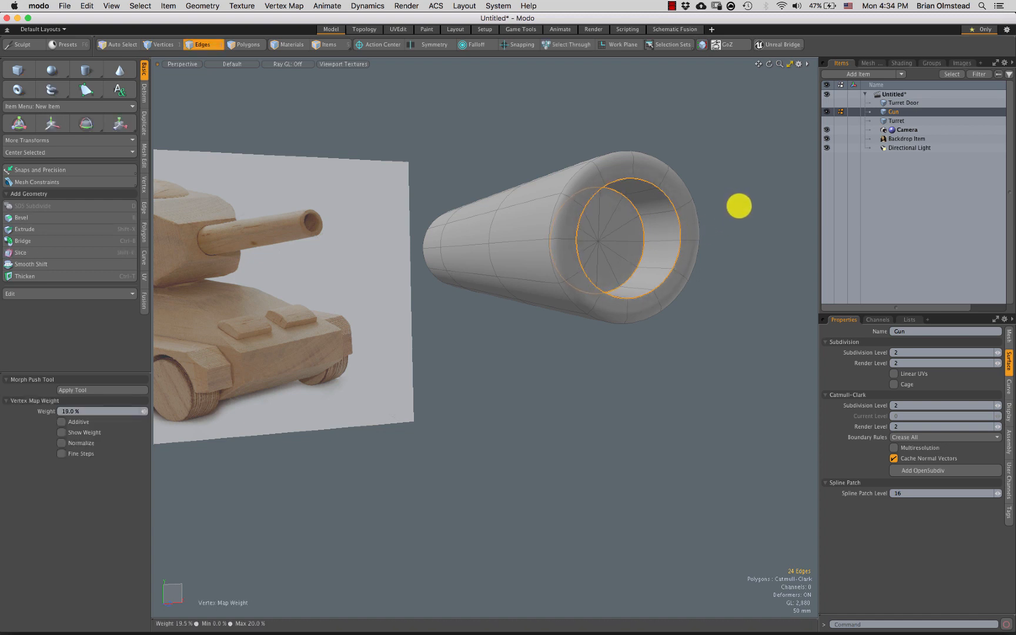
key(q)
alt+drag(714, 215, 479, 236)
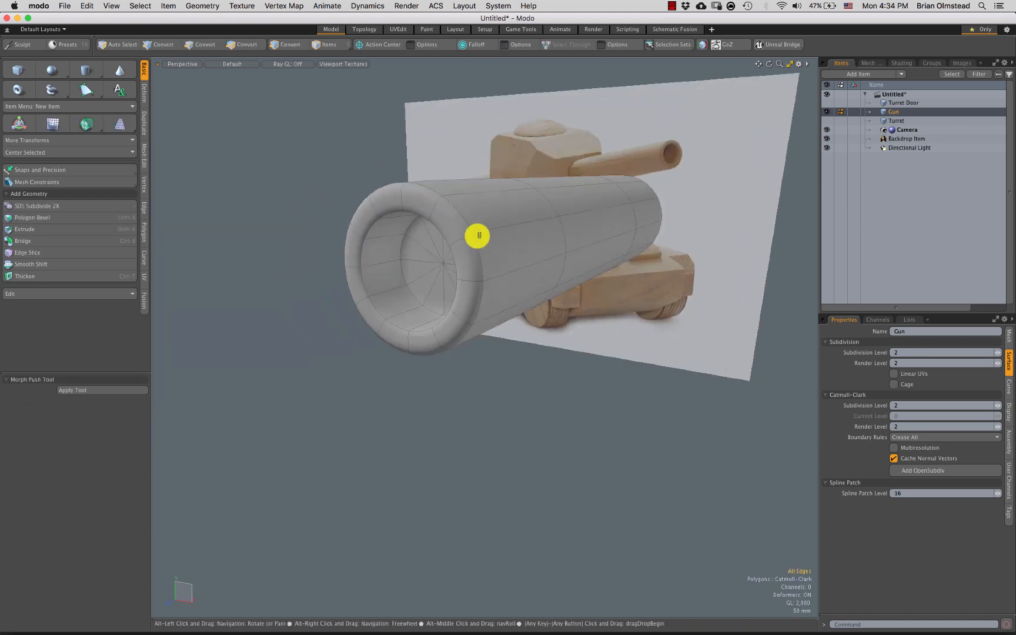
click(476, 247)
key(3)
alt+drag(451, 295, 703, 193)
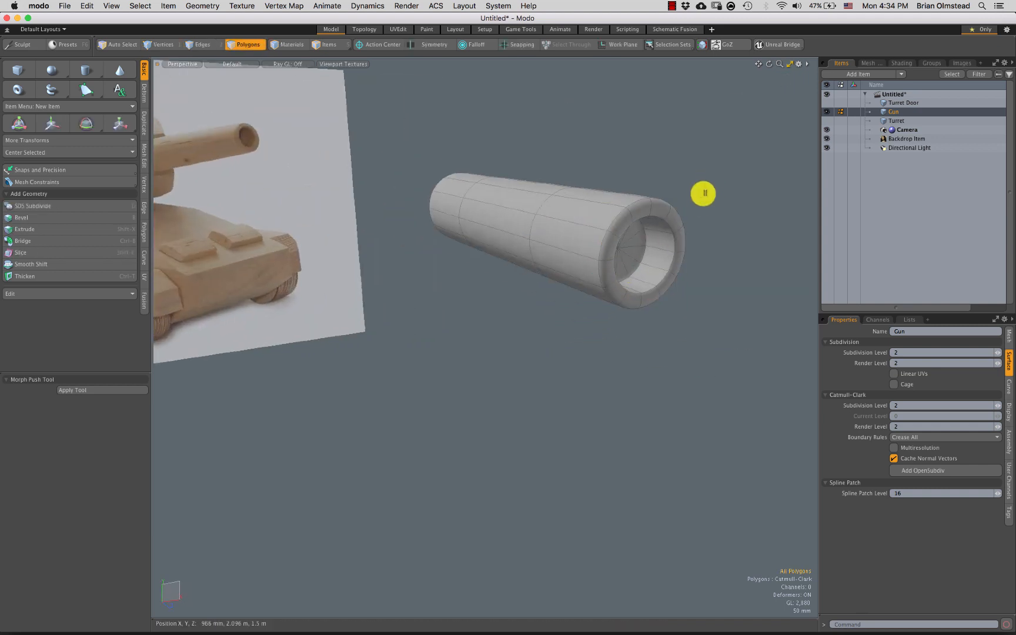
Raise the gun's Catmull-Clark subdivision level to 3 and move the 12 muzzle floor polygons along the barrel's axis
key(ctrl+3)
click(755, 230)
mouse_move(690, 320)
alt+mouse_down()
mouse_move(672, 281)
mouse_move(584, 245)
mouse_move(574, 224)
mouse_move(556, 246)
alt+mouse_up()
key(w)
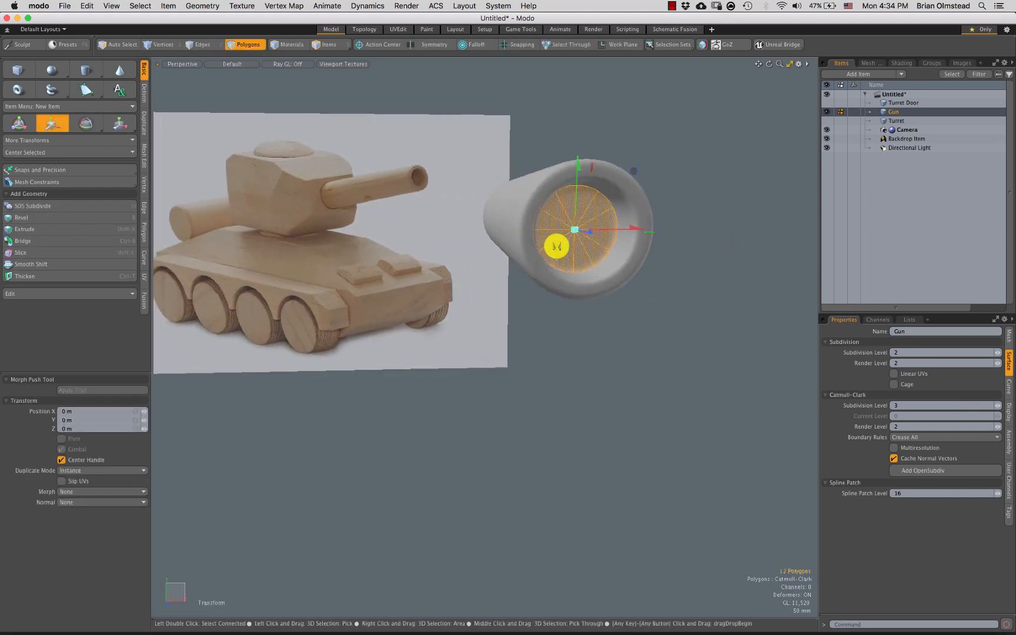
alt+drag(608, 312, 682, 229)
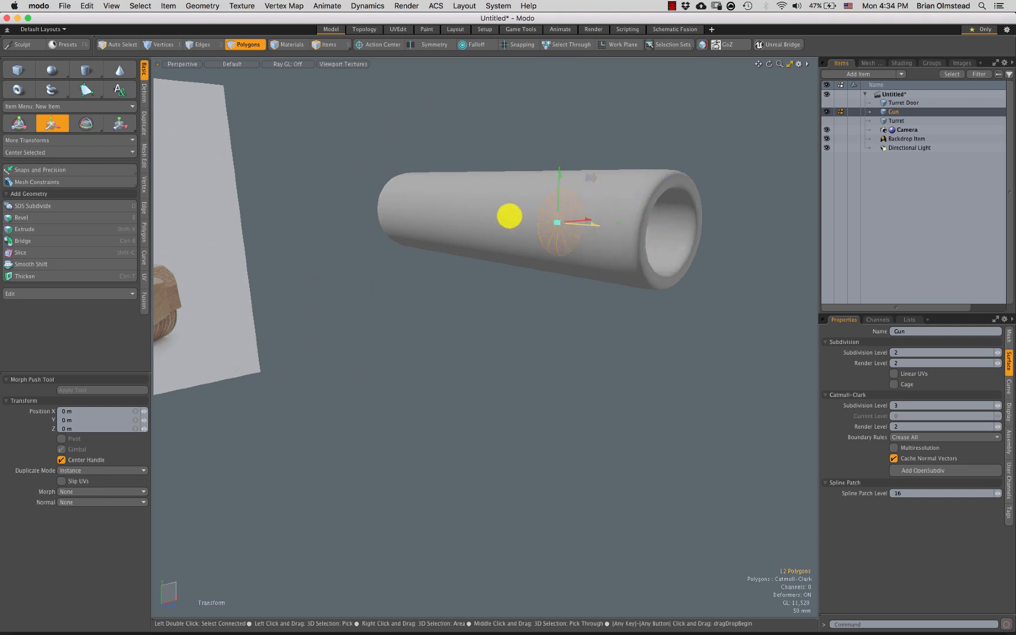
key(q)
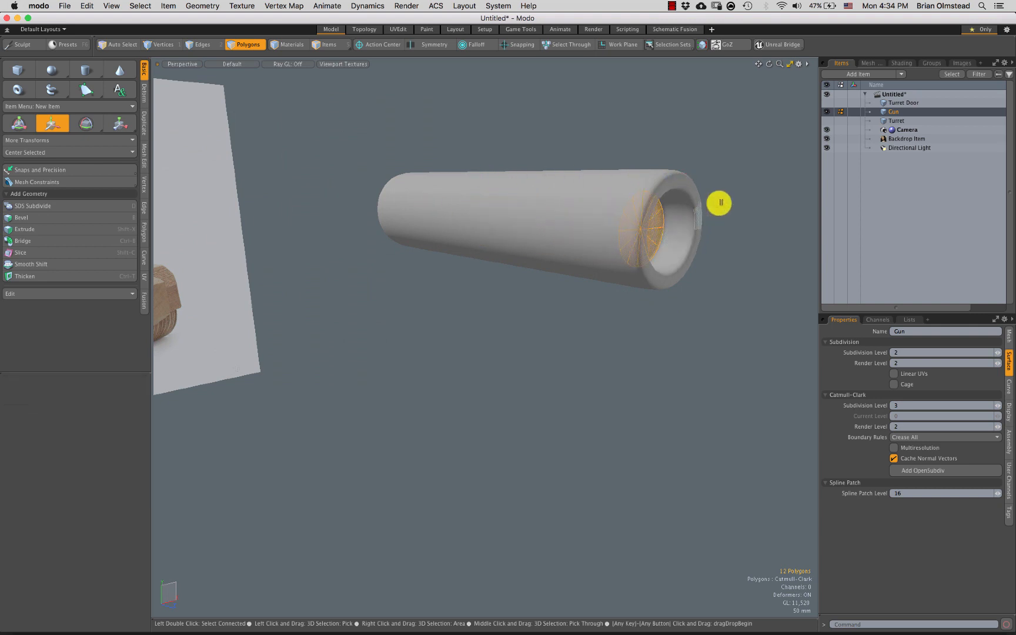
click(718, 203)
alt+drag(691, 227, 535, 238)
alt+drag(610, 258, 547, 274)
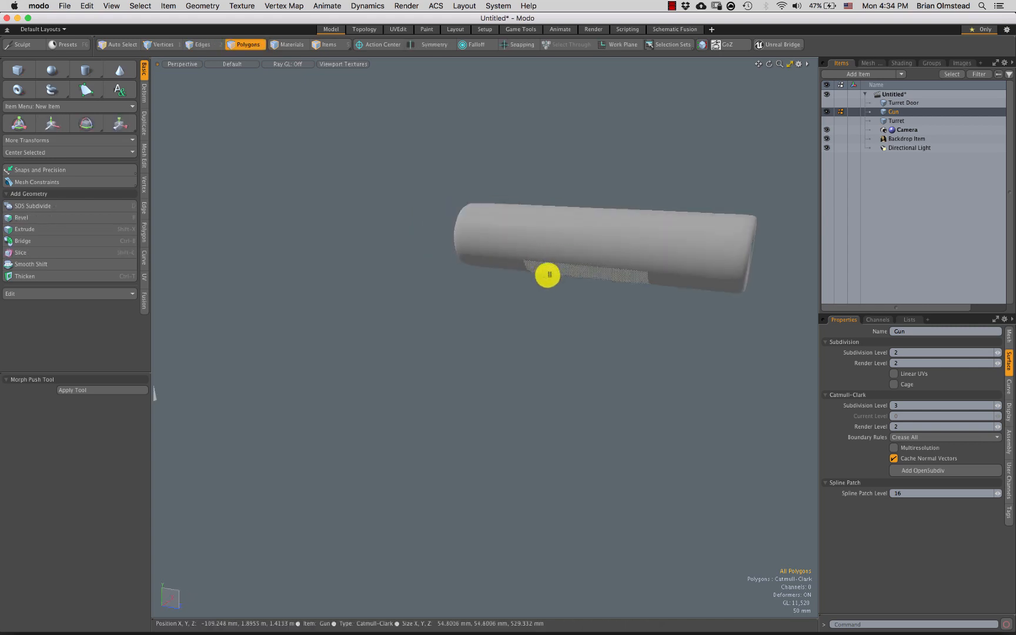
Turn the wireframe overlay back on and show the Turret and Turret Door meshes around the gun
key(ctrl+3)
click(654, 283)
ctrl+alt+drag(616, 280, 588, 277)
mouse_move(588, 277)
alt+mouse_down()
mouse_move(623, 276)
mouse_move(487, 299)
mouse_move(517, 299)
mouse_move(527, 280)
alt+mouse_up()
click(826, 120)
click(826, 102)
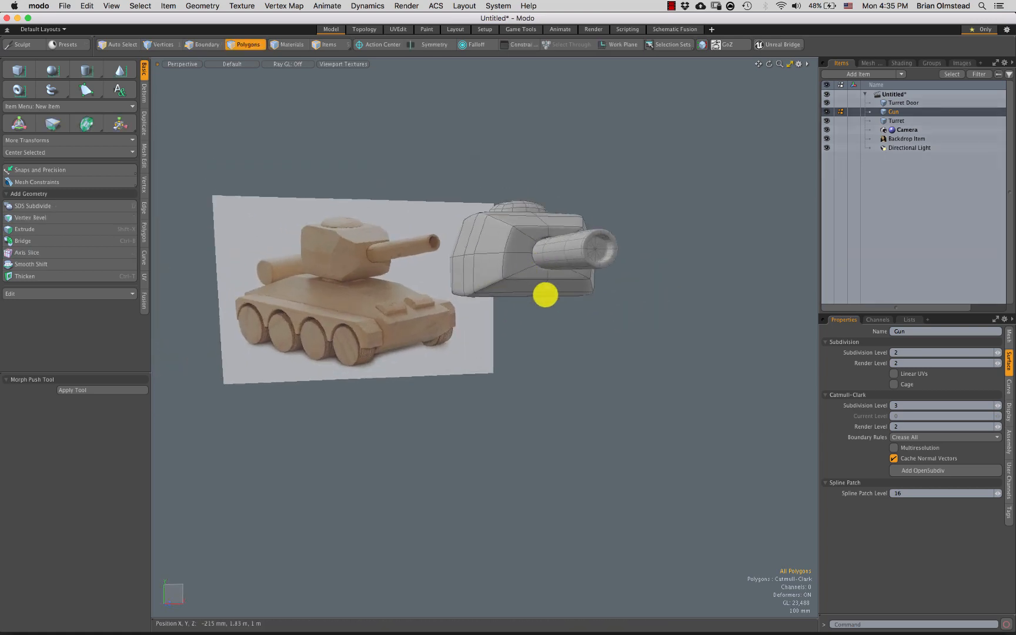
Move the whole gun up about 3 mm in Y and scale it to about 102.5% in X and Y
key(ctrl+1)
click(563, 304)
ctrl+alt+drag(535, 234, 621, 197)
double_click(589, 237)
key(w)
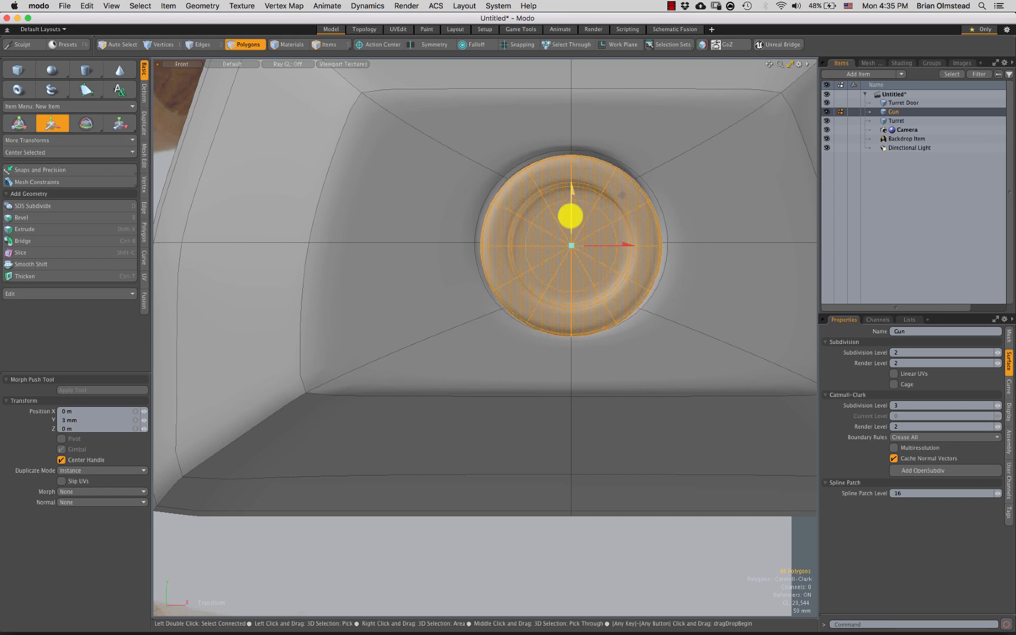
key(r)
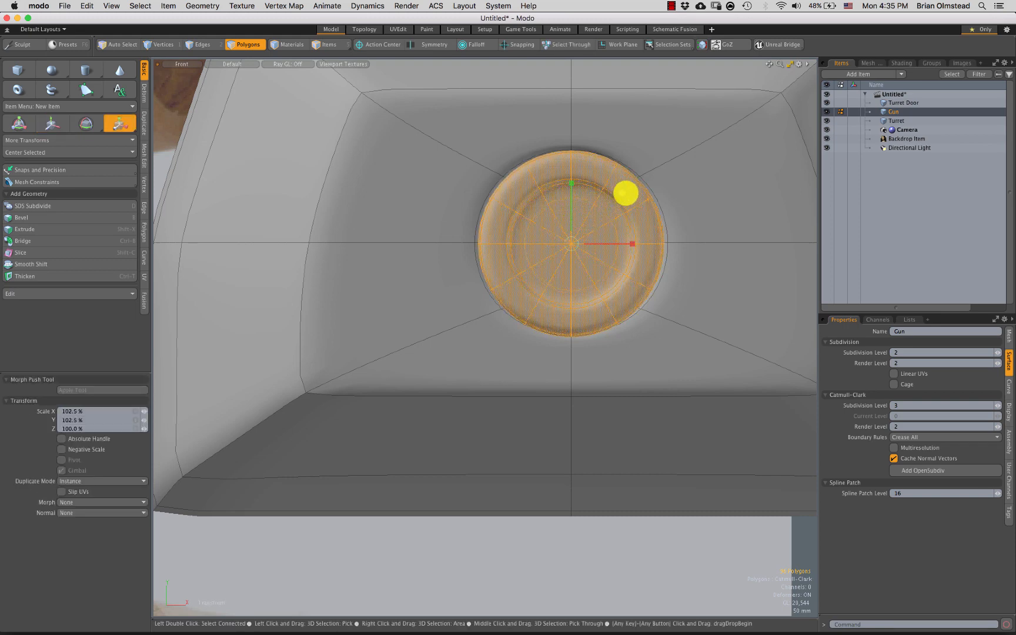
key(space)
Compare the turret and gun with the backdrop photo and examine the wooden tank's hull front up close
alt+drag(616, 236, 533, 241)
alt+scroll(553, 296, down, 5)
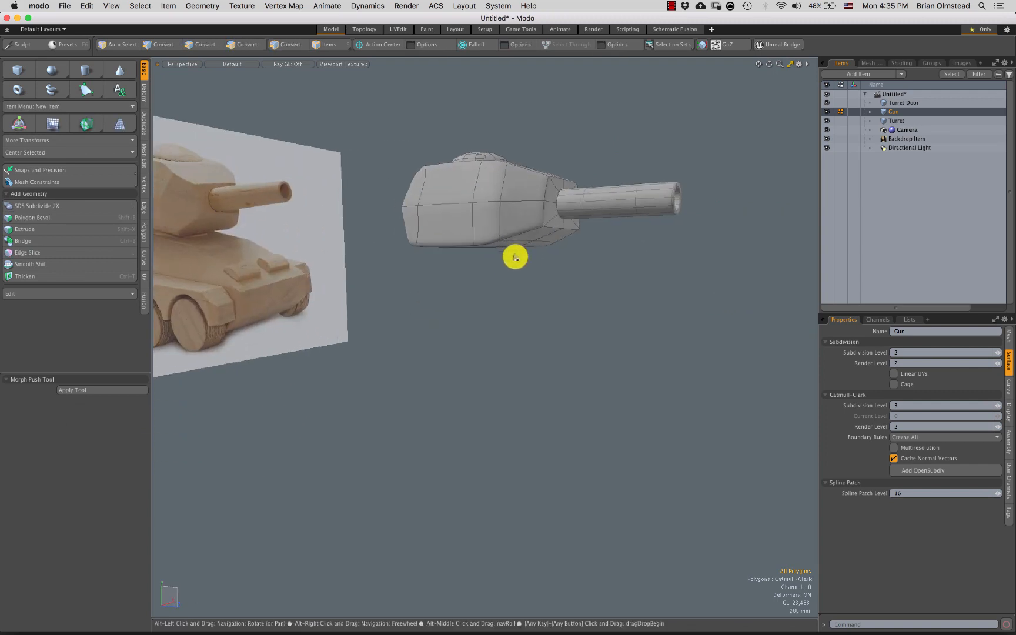
alt+scroll(512, 277, up, 3)
alt+drag(512, 277, 483, 250)
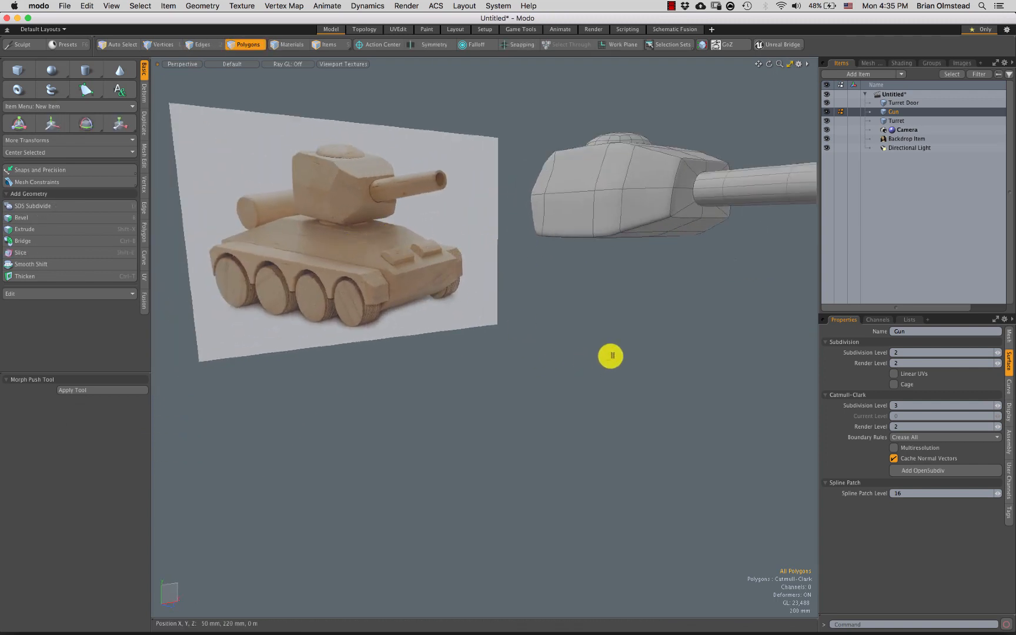
alt+drag(610, 355, 391, 294)
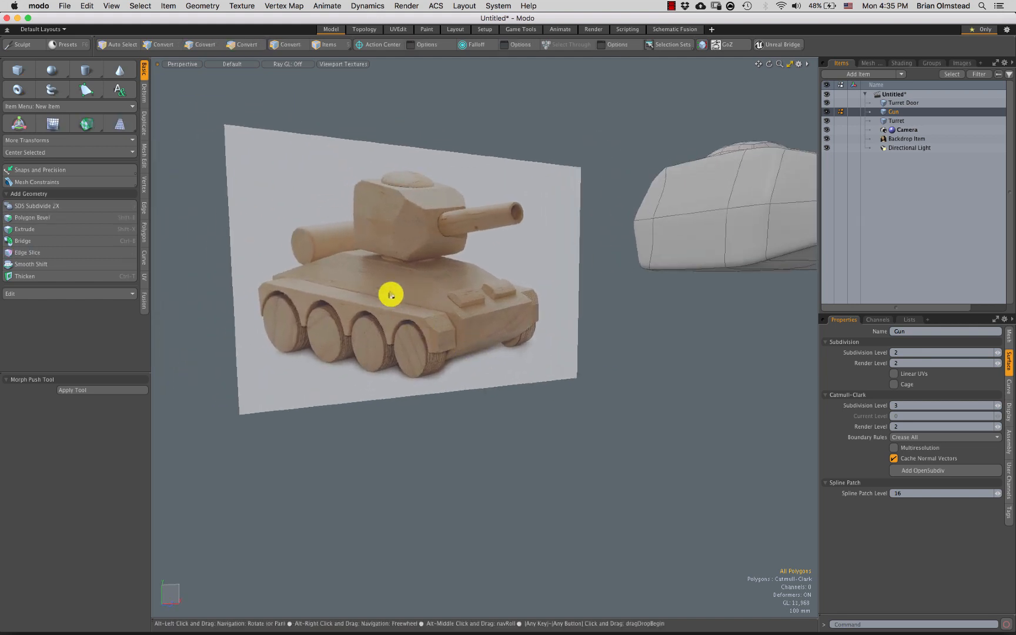
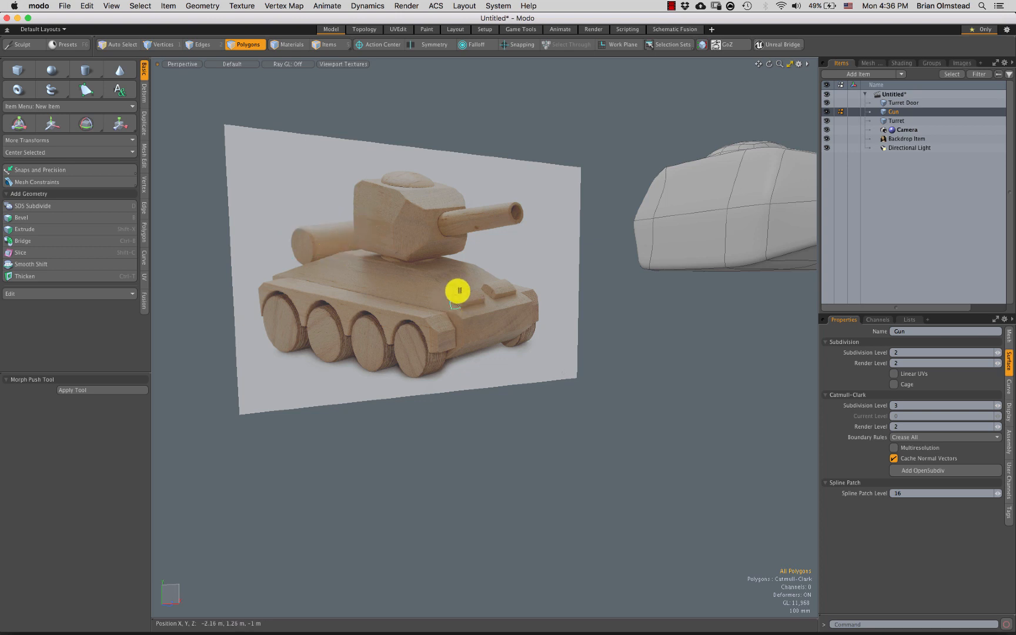
ctrl+alt+drag(492, 288, 469, 336)
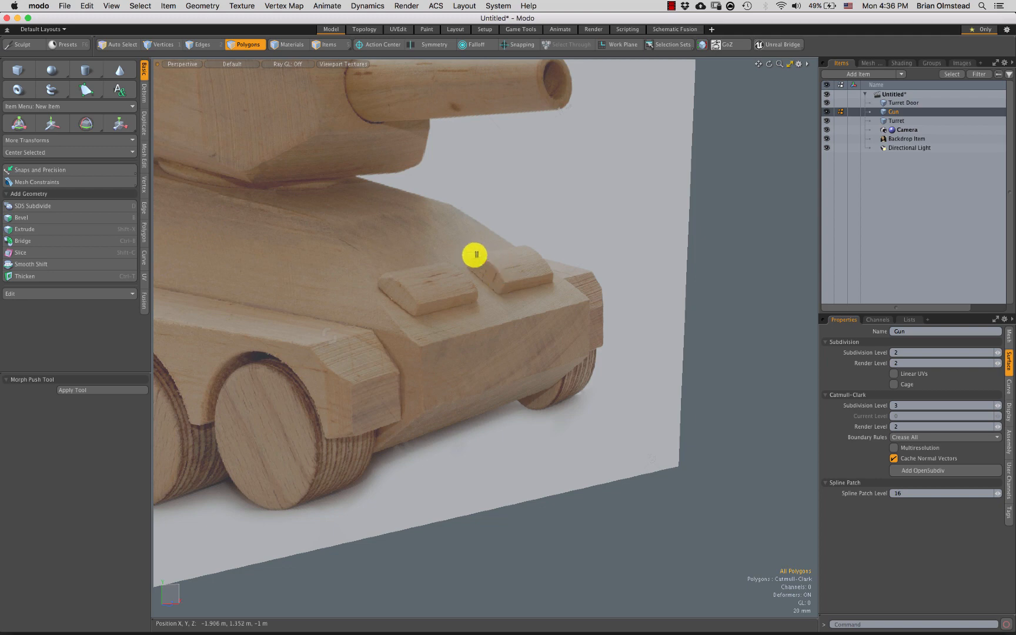
ctrl+alt+drag(465, 331, 591, 232)
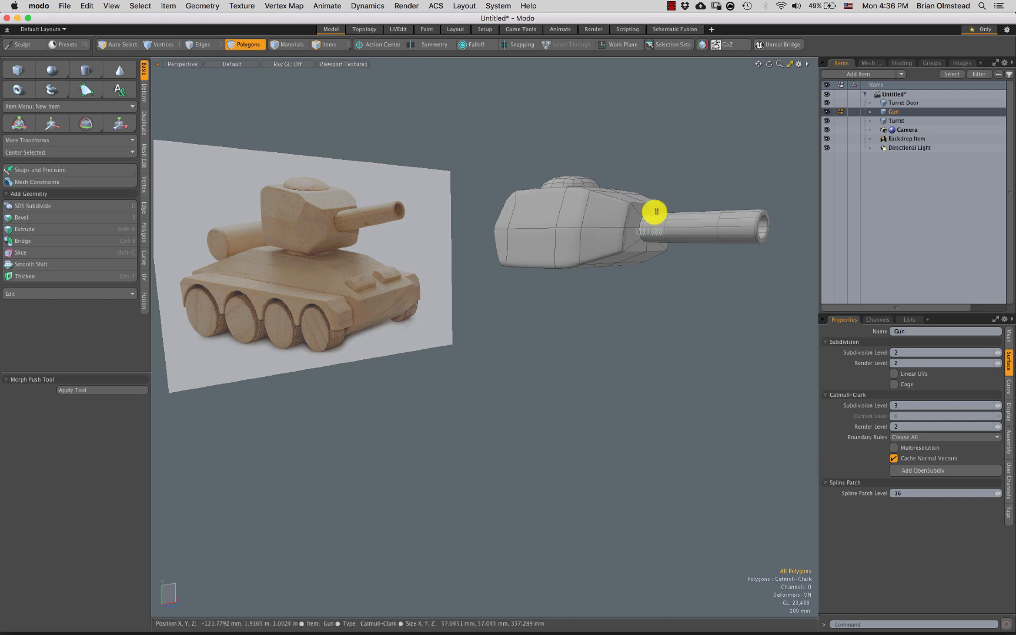
Make the Turret the active mesh and show the turret and gun in the Right view
key(5)
click(592, 232)
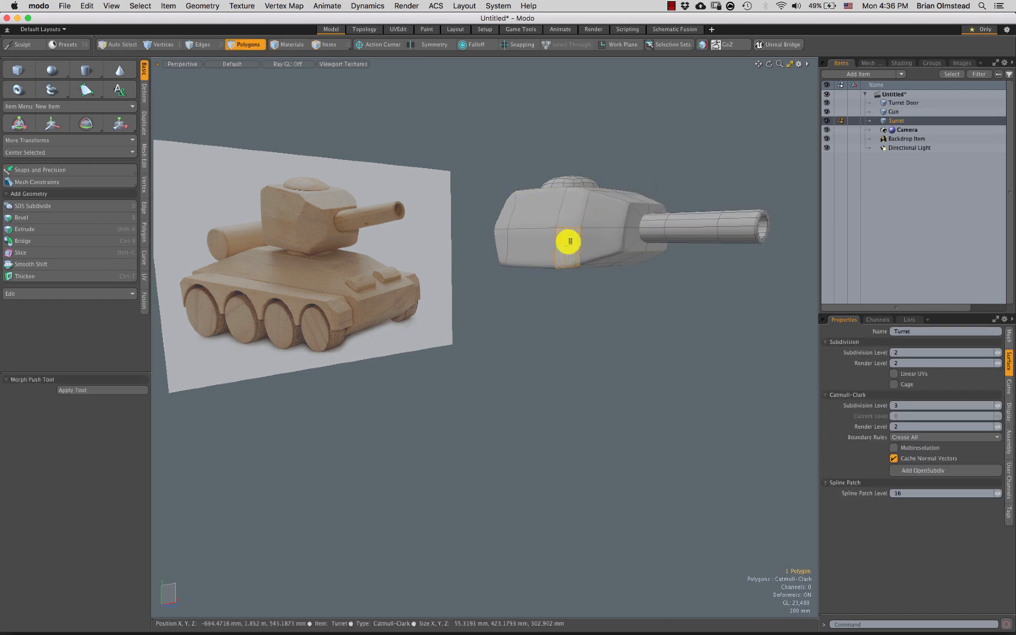
key(r)
alt+drag(517, 275, 489, 255)
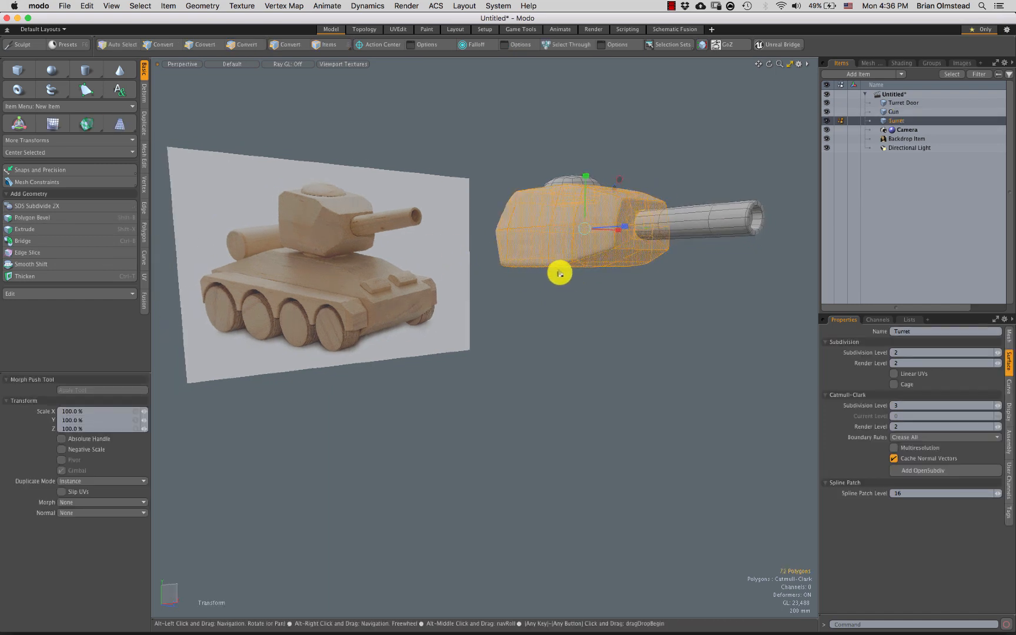
alt+drag(560, 273, 535, 285)
key(ctrl+space)
click(639, 290)
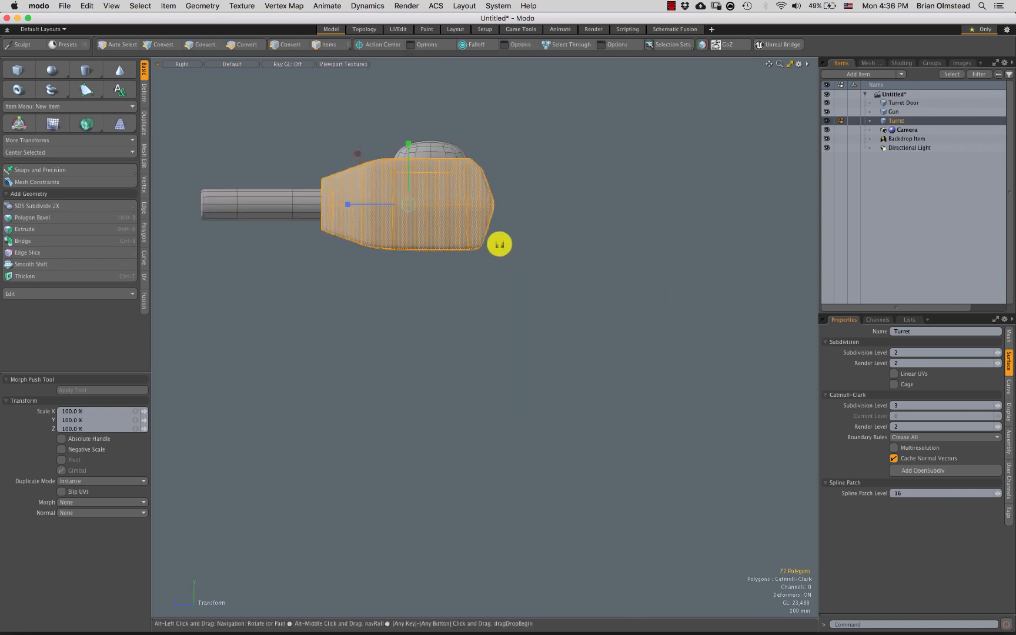
alt+drag(499, 244, 547, 268)
key(space)
Try to raise the 20 selected polygons along the turret's top by about 40 mm in Y
right_drag(502, 214, 556, 156)
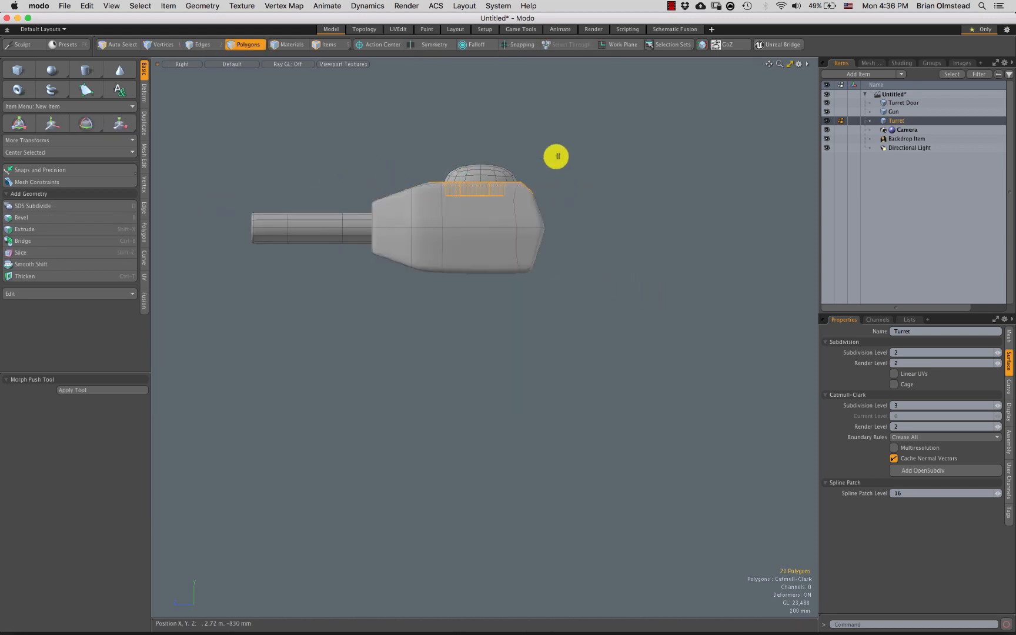
key(w)
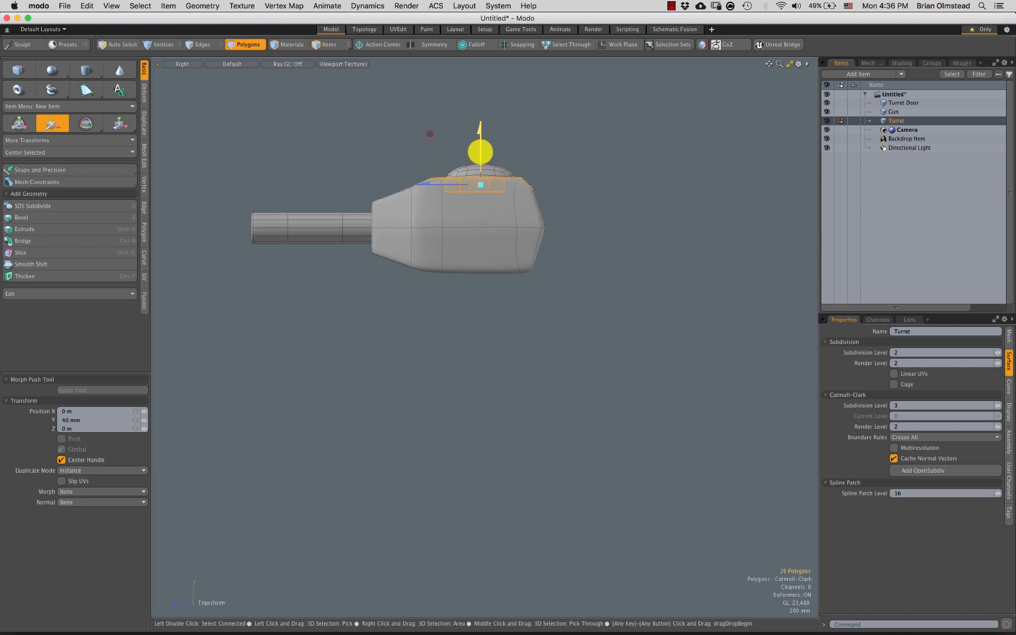
key(space)
key(super+z)
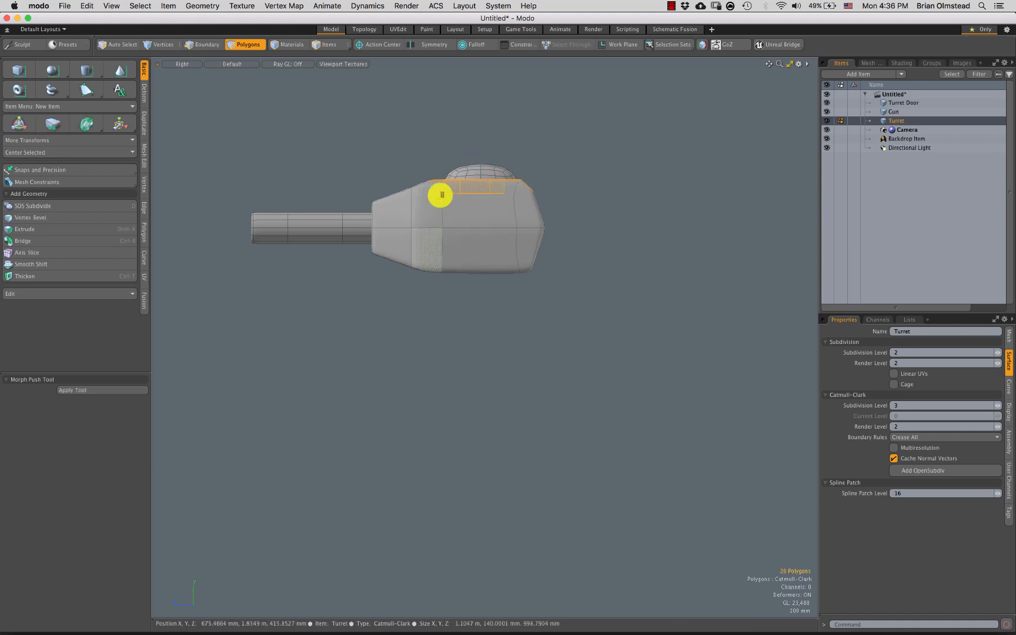
Extend the turret's top selection to 22 polygons and raise it in Y, and lower the underside polygons about 10 mm
right_drag(533, 205, 529, 200)
key(w)
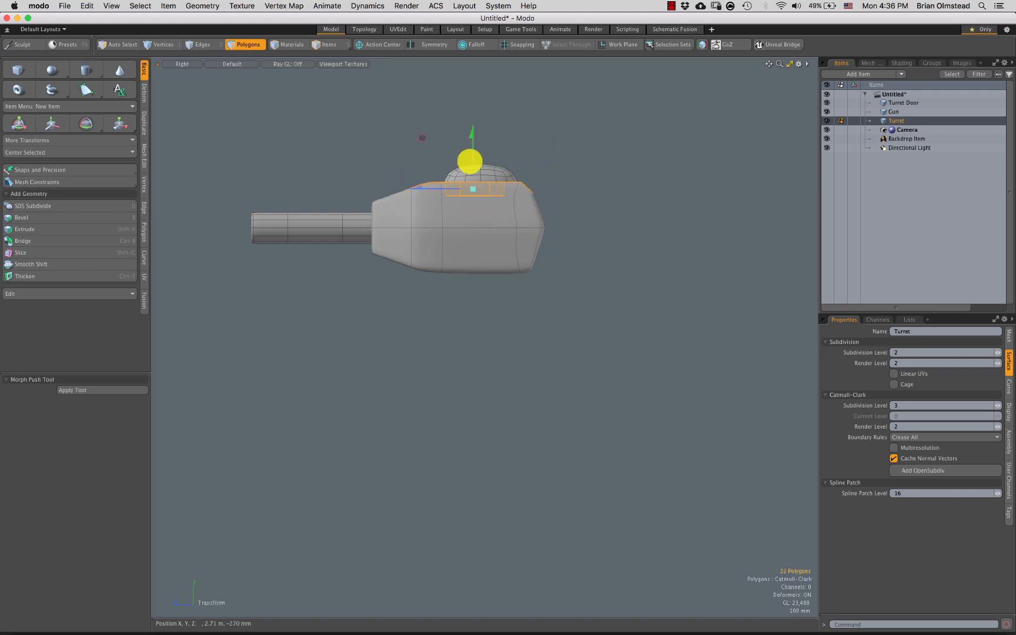
key(space)
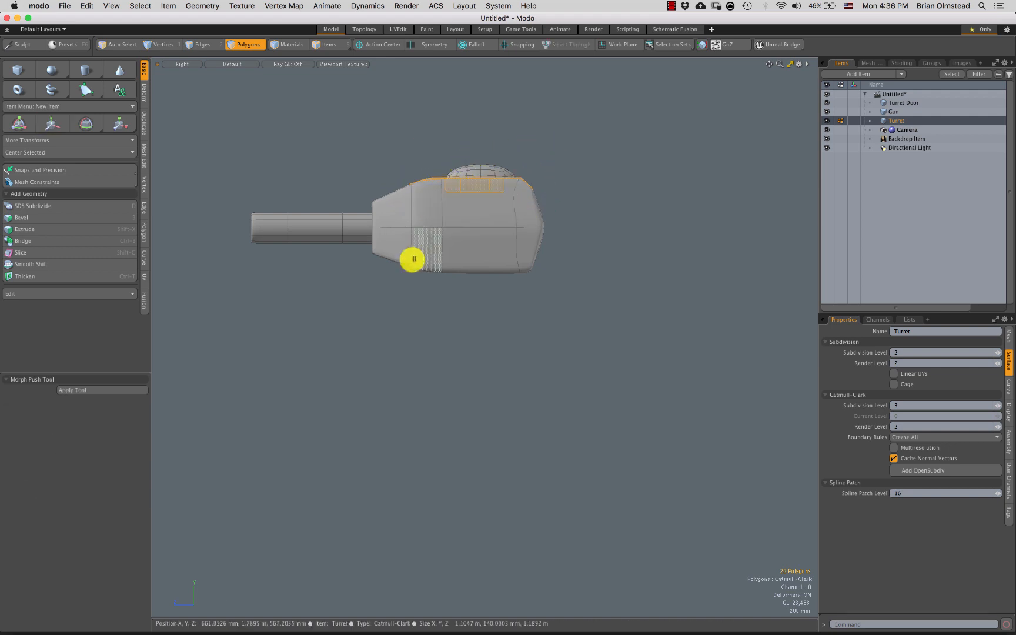
right_drag(579, 257, 579, 257)
key(w)
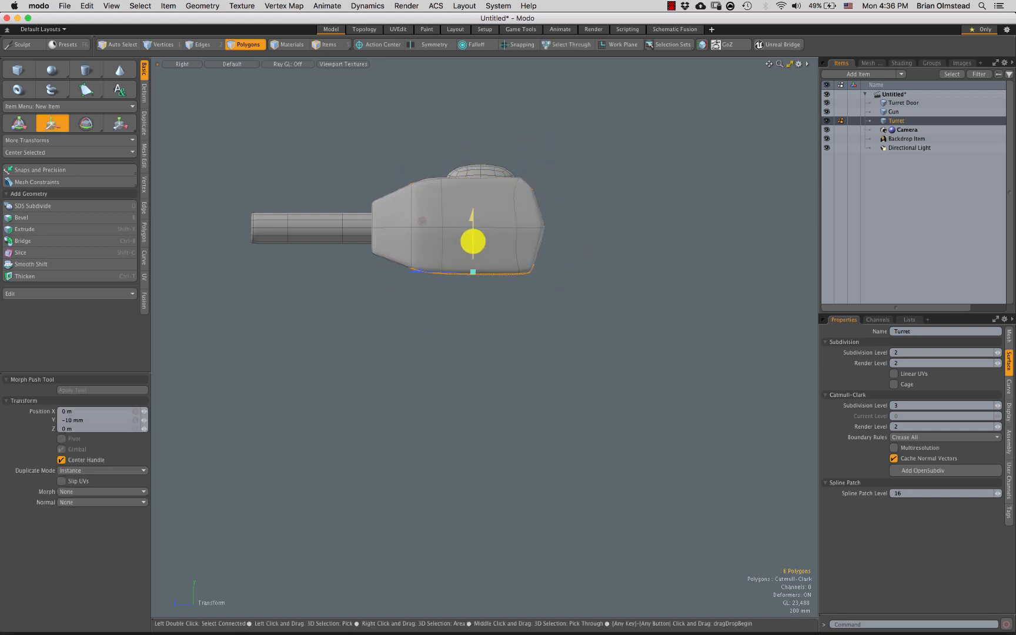
key(space)
alt+drag(515, 242, 707, 231)
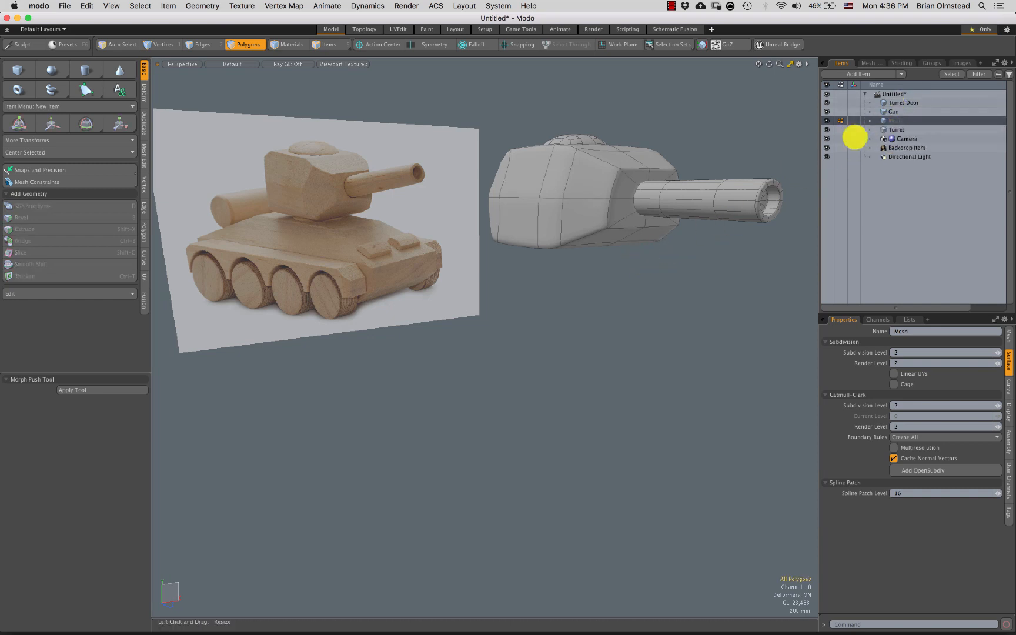
Add a new mesh item and name it Base
key(n)
double_click(899, 121)
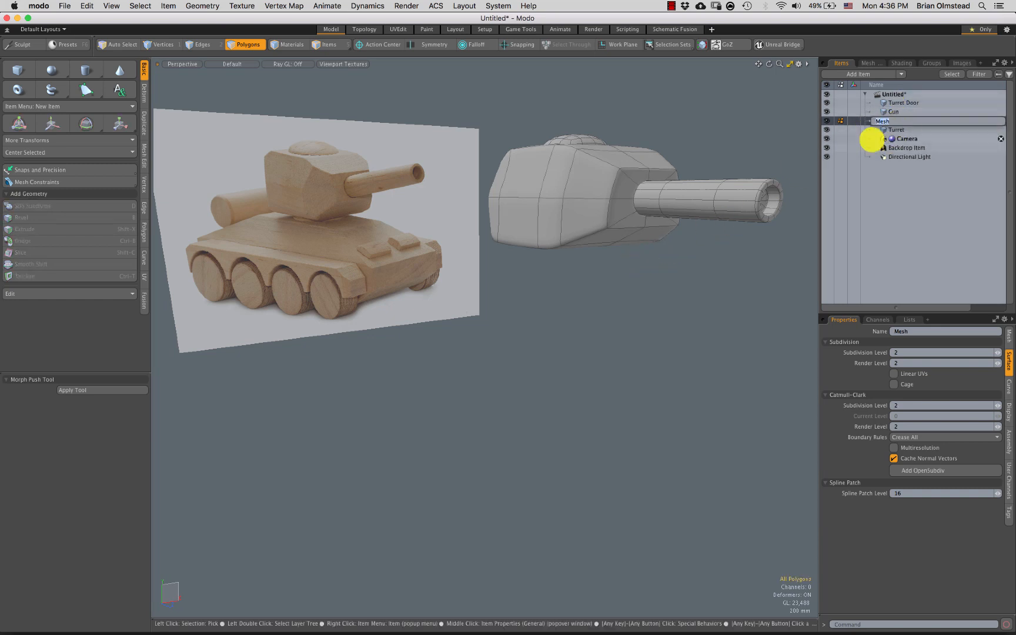
text(Base)
key(Return)
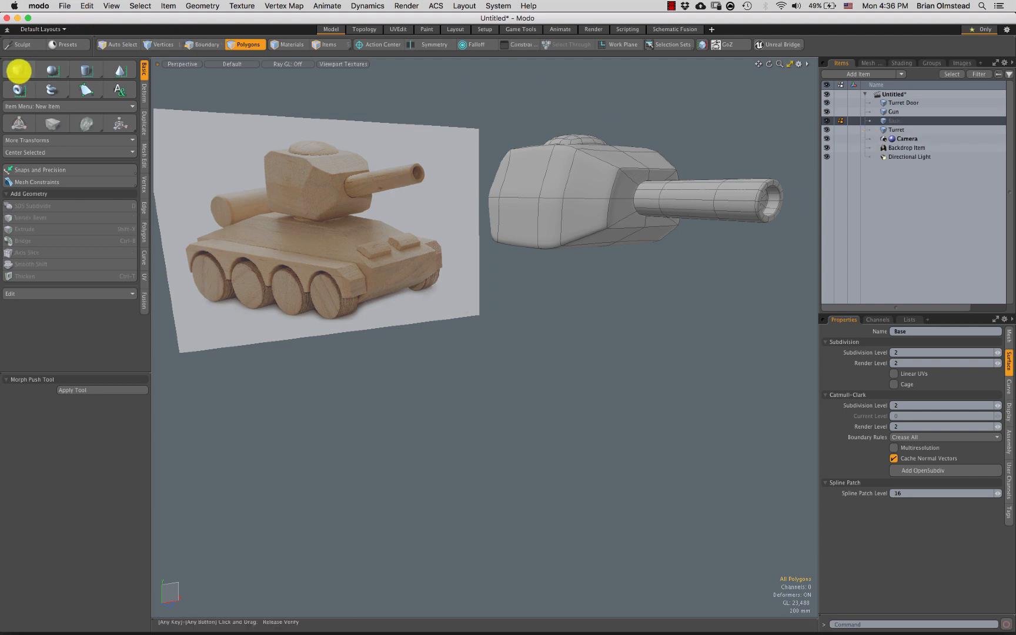
click(18, 71)
scroll(501, 306, up, 3)
click(550, 331)
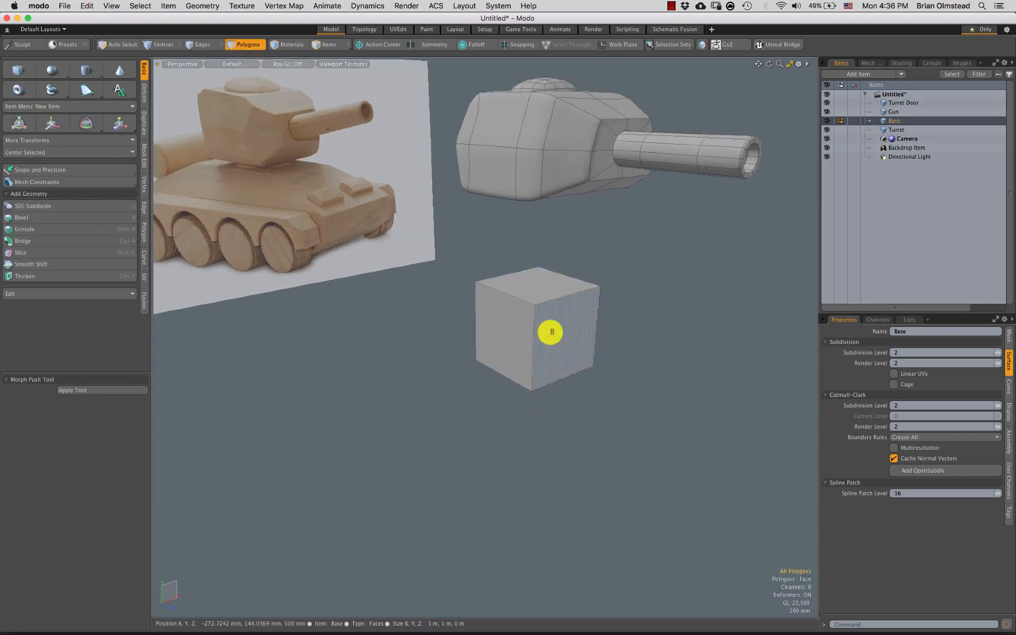
double_click(549, 332)
alt+shift+drag(534, 303, 537, 310)
key(super+z)
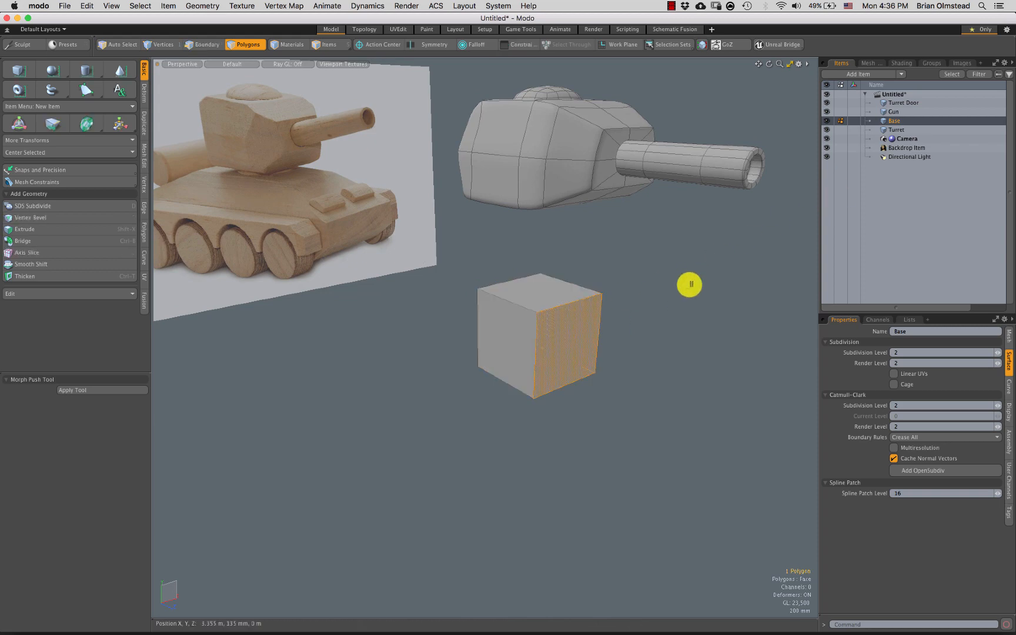
key(super+z)
key(super+z)
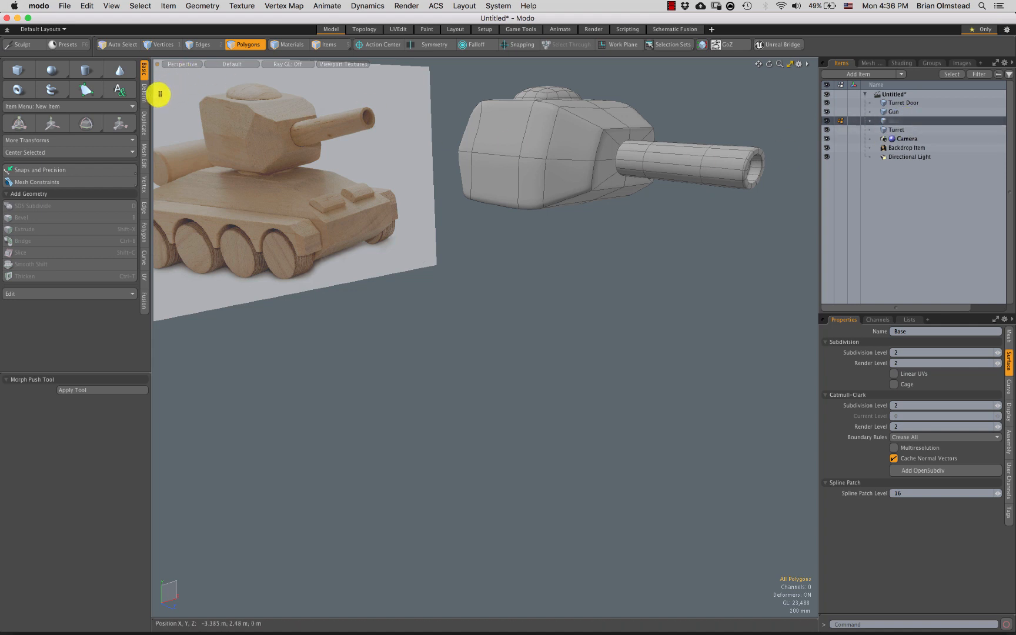
Add a unit cube to the Base mesh and scale it to about 2.015 m in X and 3.45 m in Z
super+click(18, 68)
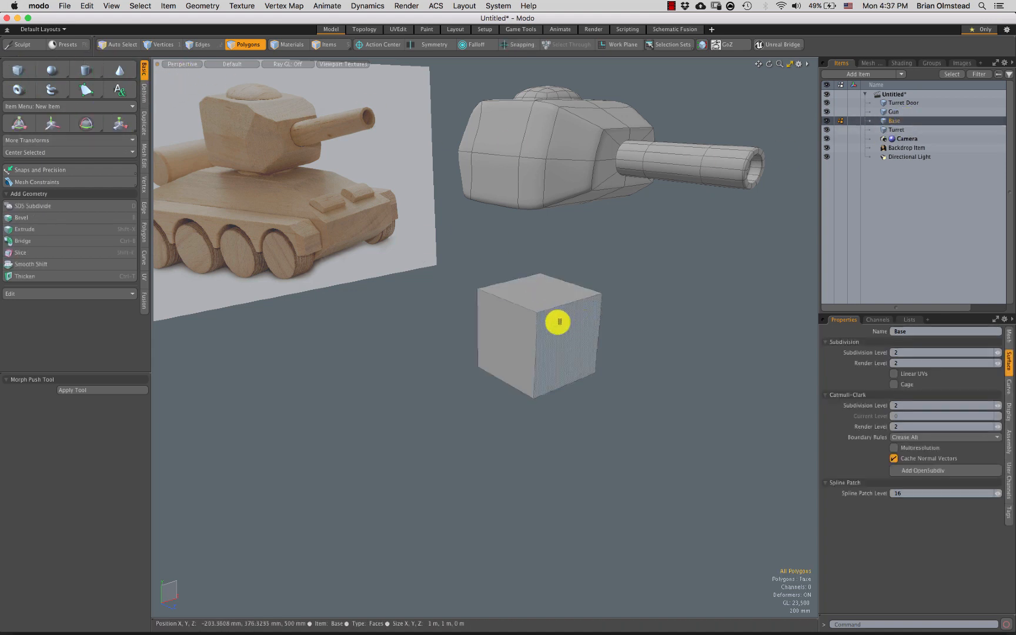
double_click(559, 343)
mouse_move(559, 343)
alt+mouse_down()
mouse_move(510, 356)
mouse_move(544, 338)
mouse_move(601, 338)
mouse_move(559, 359)
alt+mouse_up()
scroll(559, 358, down, 2)
key(r)
scroll(523, 356, down, 2)
alt+shift+drag(483, 349, 520, 338)
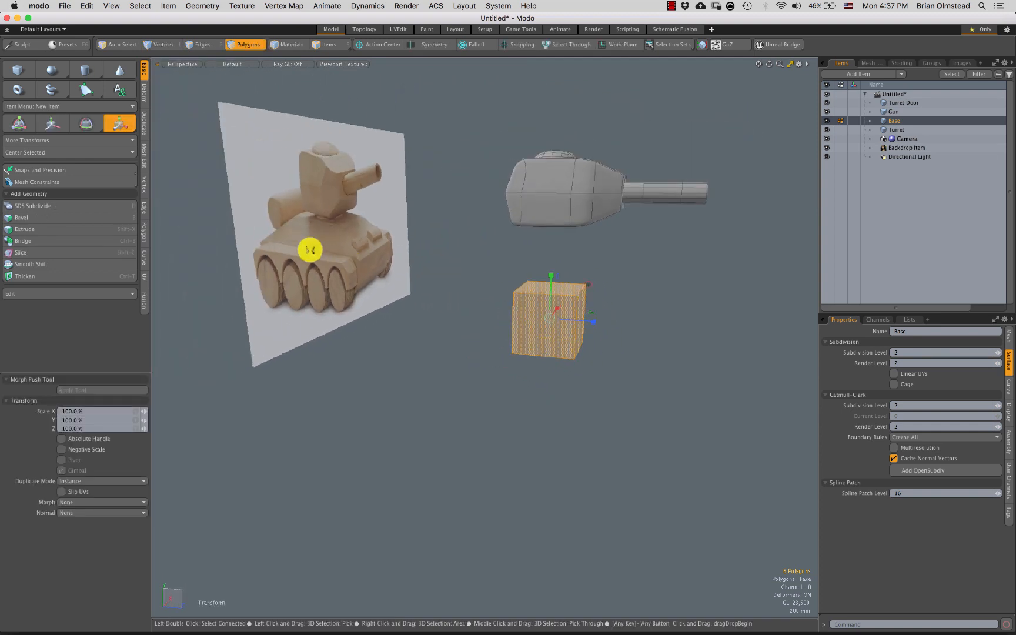
drag(590, 320, 503, 338)
alt+drag(624, 341, 717, 342)
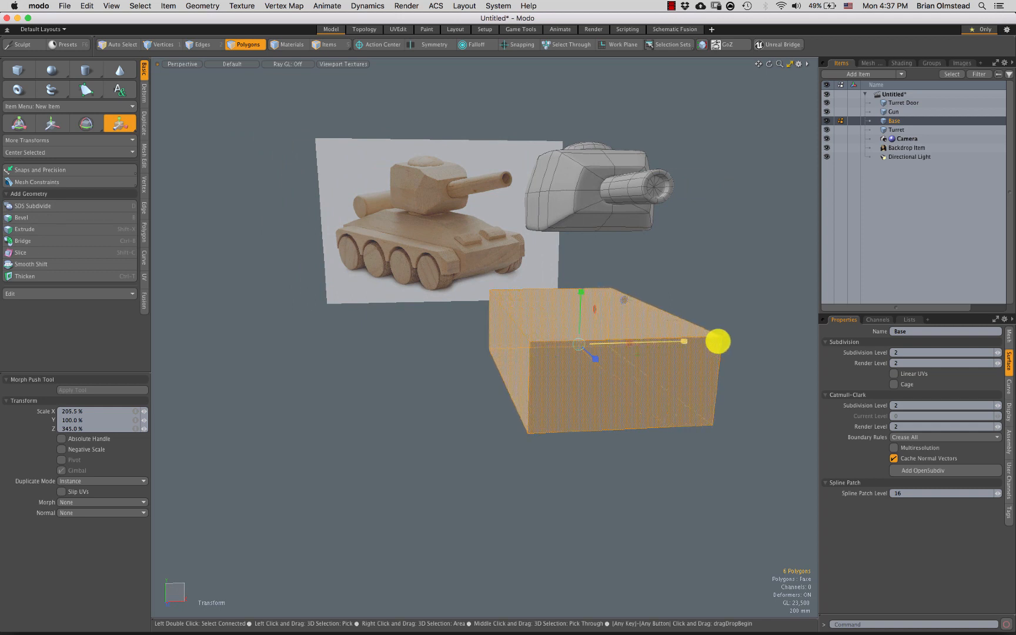
key(w)
key(space)
Extrude the base block's top face upward and scale the new face inward to taper the hull's top
click(573, 311)
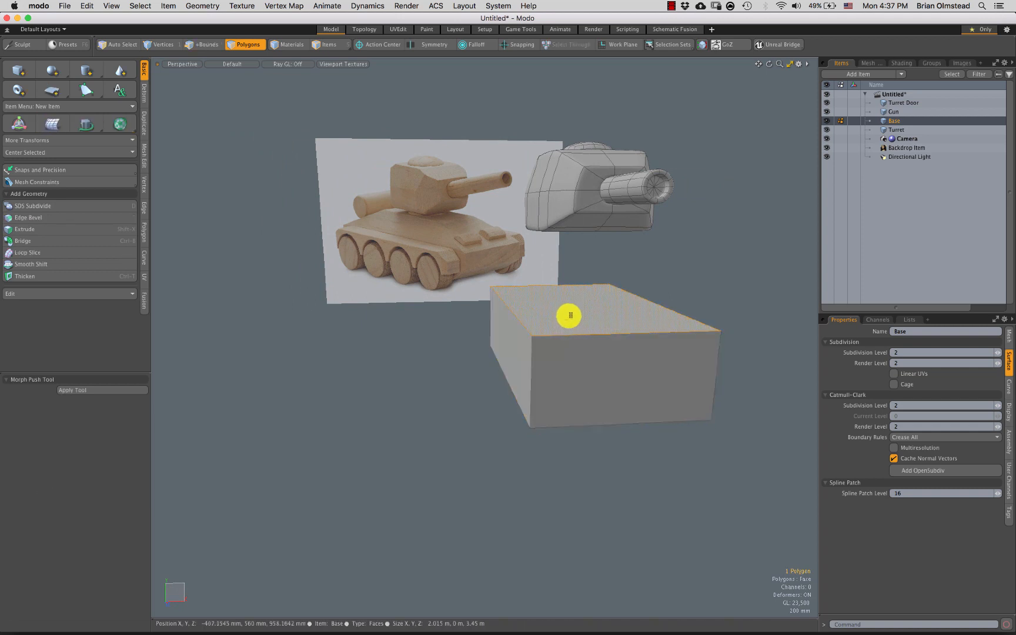
key(shift+x)
mouse_move(581, 279)
mouse_down()
mouse_move(580, 261)
mouse_move(557, 304)
mouse_move(619, 279)
mouse_move(596, 279)
mouse_up()
key(r)
key(space)
Select all 10 polygons of the base and move the block up in Y beneath the turret
alt+drag(610, 322, 583, 317)
click(576, 331)
click(583, 328)
key(w)
double_click(562, 261)
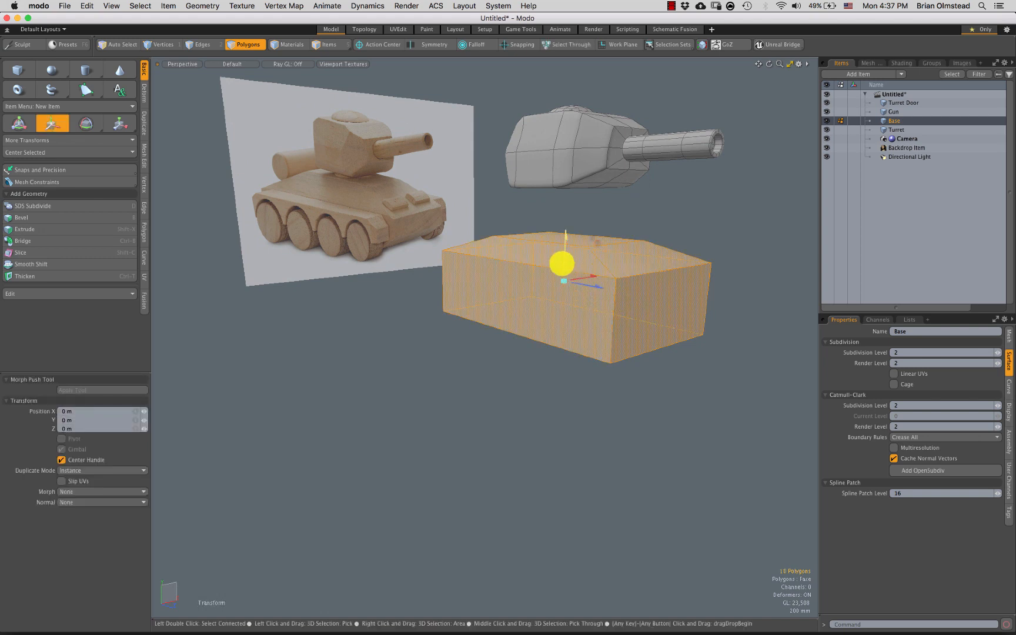
drag(563, 261, 567, 195)
Select the base's bottom face and move it up about 470 mm in Y to thin the hull
alt+drag(547, 247, 564, 300)
key(q)
click(565, 299)
key(w)
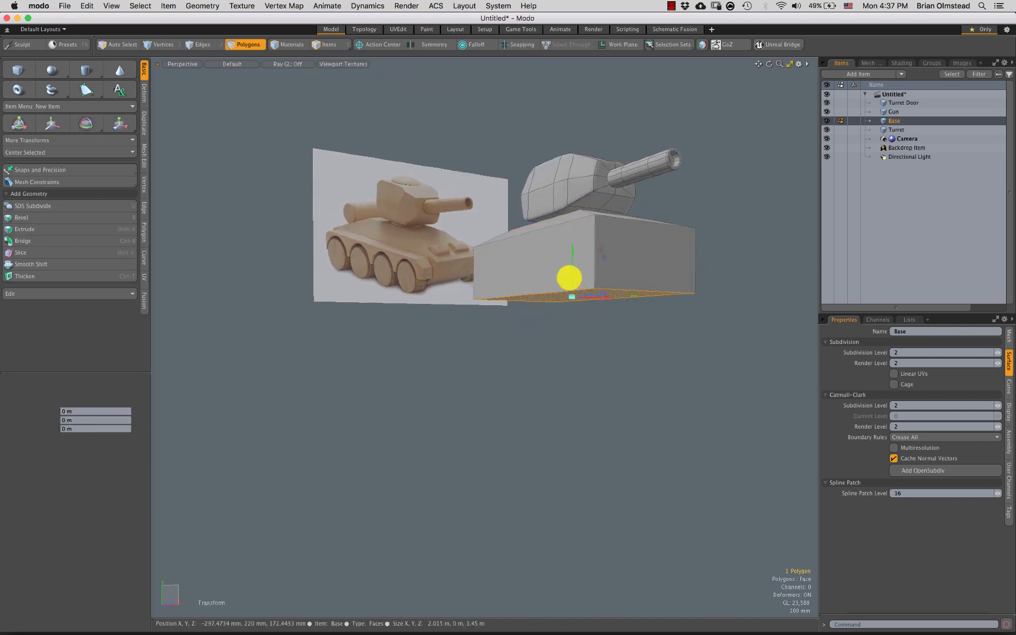
drag(570, 259, 572, 237)
scroll(565, 248, up, 5)
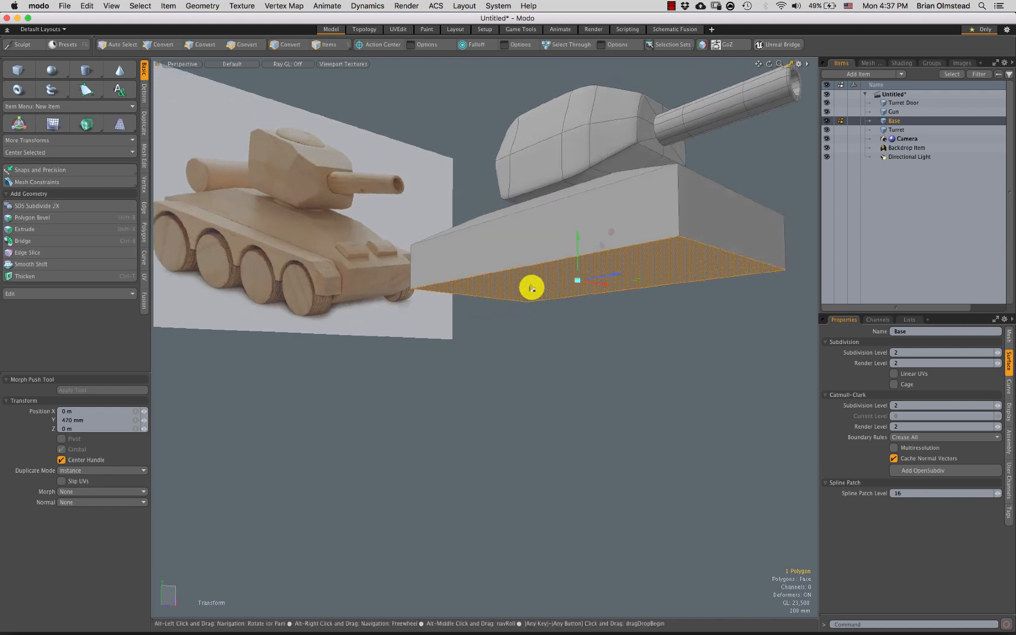
Examine the front end and lower hull of the wooden tank in the backdrop image
alt+drag(372, 280, 424, 286)
scroll(423, 286, up, 6)
key(q)
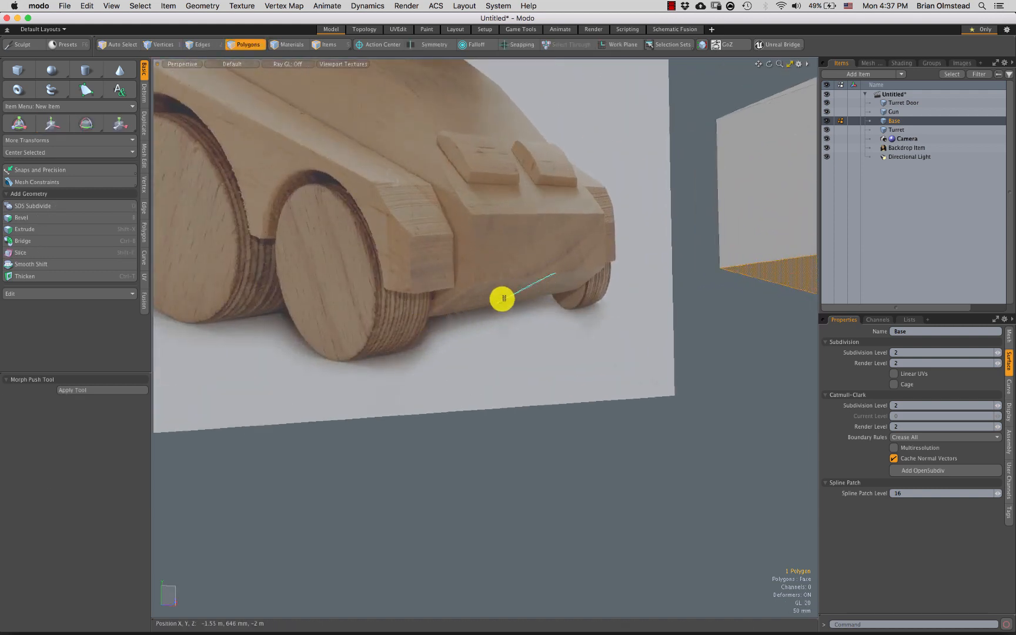
scroll(469, 309, down, 5)
mouse_move(522, 286)
mouse_down()
mouse_move(500, 297)
mouse_move(472, 268)
mouse_up()
scroll(469, 295, down, 5)
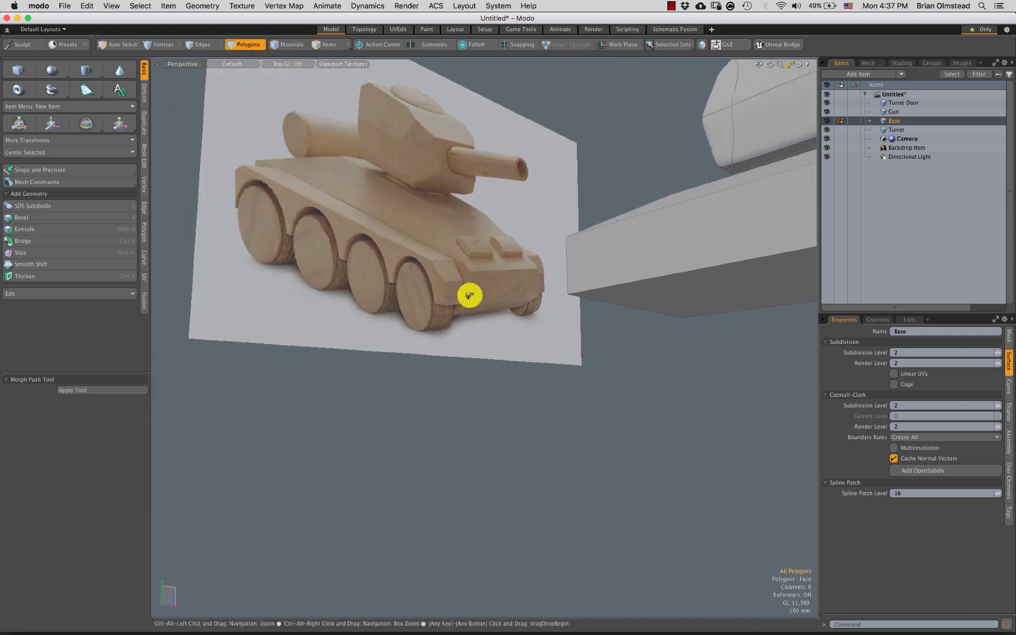
alt+drag(583, 273, 524, 219)
Try to move the base's bottom face down about 190 mm in Y
click(524, 219)
key(shift+x)
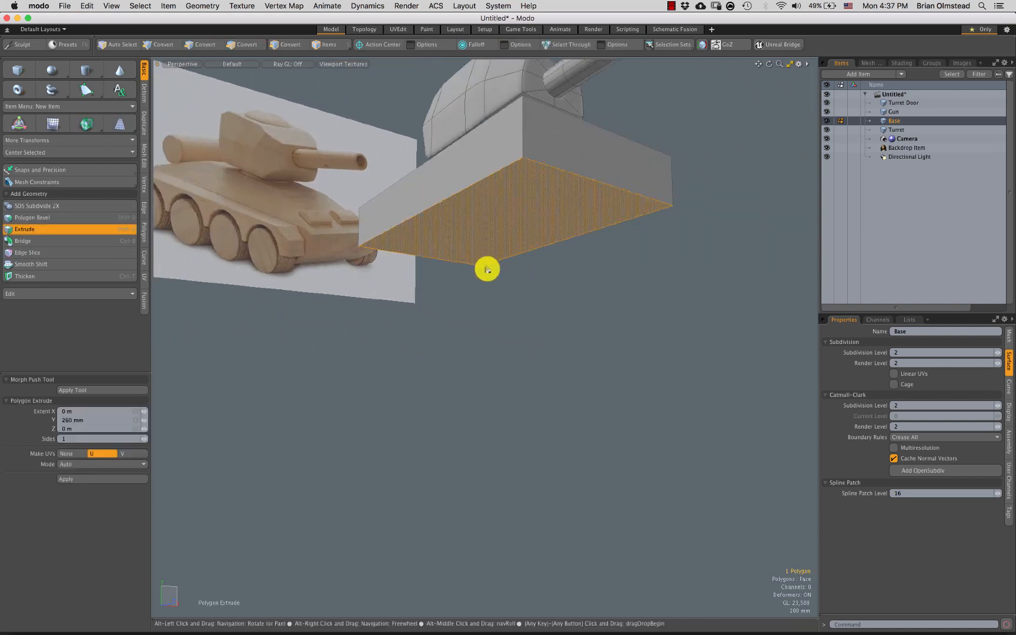
alt+drag(487, 267, 498, 287)
key(r)
key(w)
drag(495, 205, 493, 223)
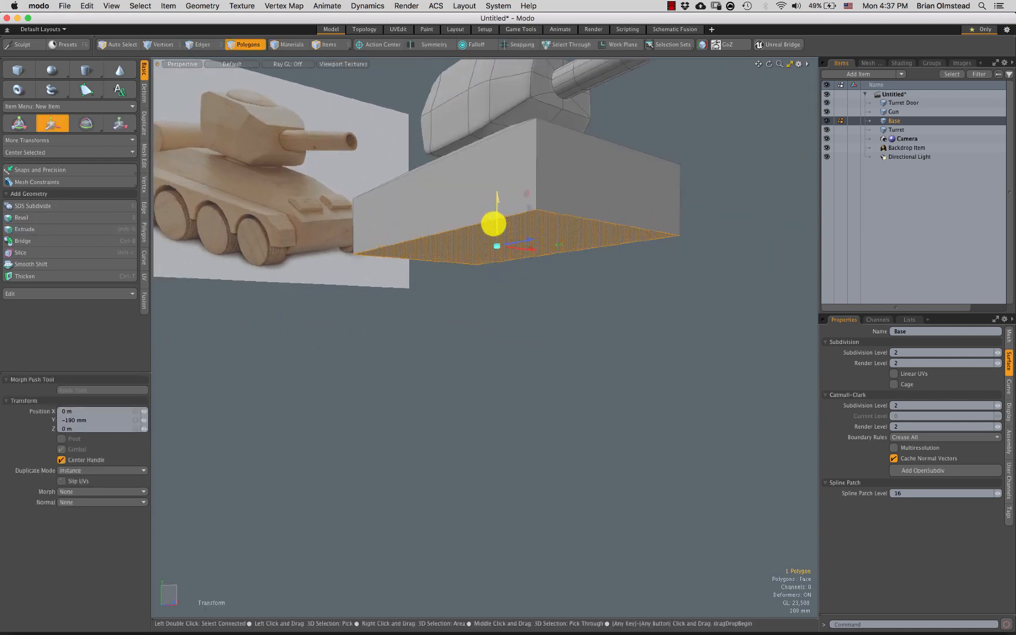
key(ctrl)
click(556, 259)
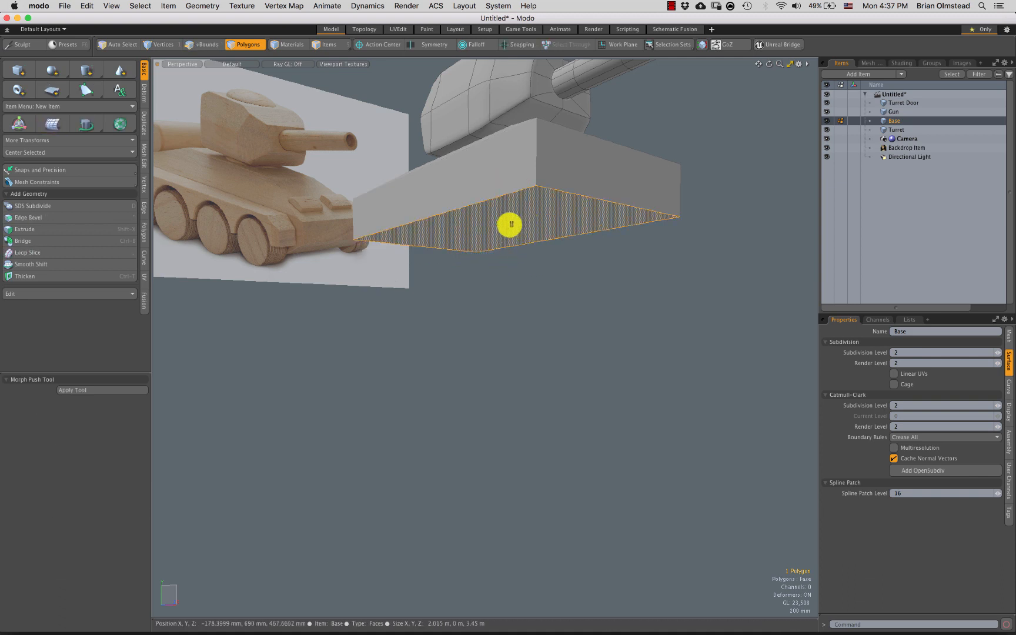
Extrude the base's bottom face about 340 mm downward to add a lower hull section
key(shift+x)
drag(494, 201, 492, 237)
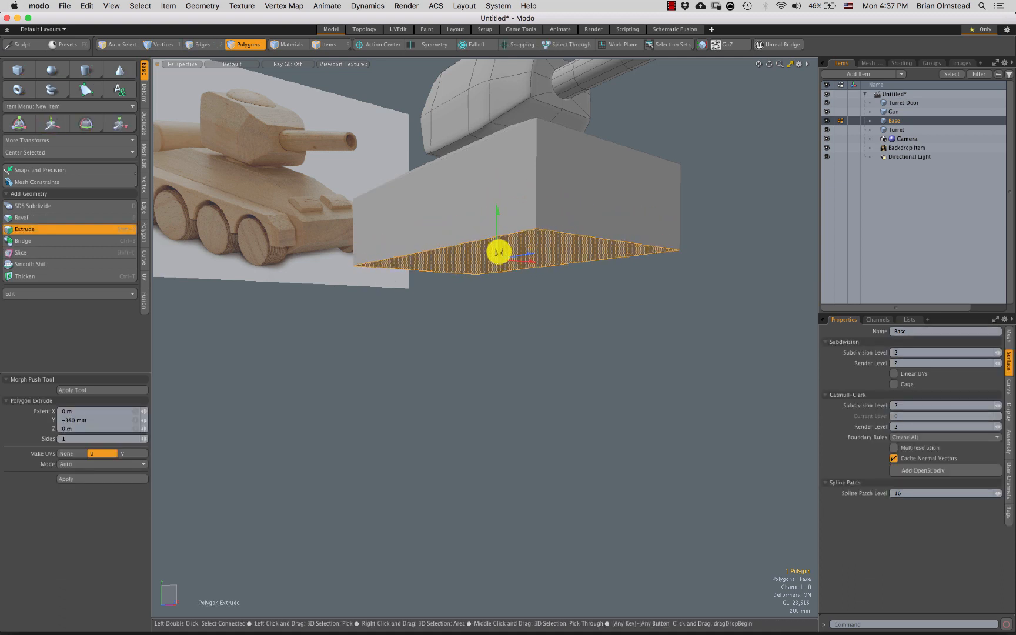
key(ctrl+3)
click(544, 259)
key(space)
click(526, 304)
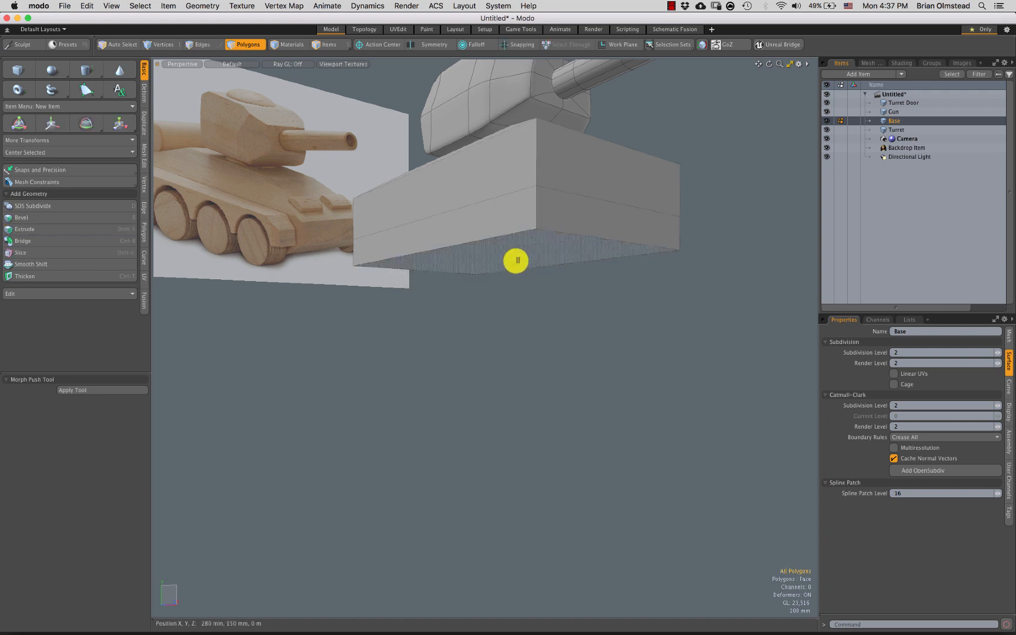
Scale the new bottom face inward to taper the lower hull section
click(516, 260)
key(r)
alt+drag(515, 275, 573, 251)
key(space)
click(646, 315)
scroll(608, 312, down, 5)
scroll(548, 234, up, 3)
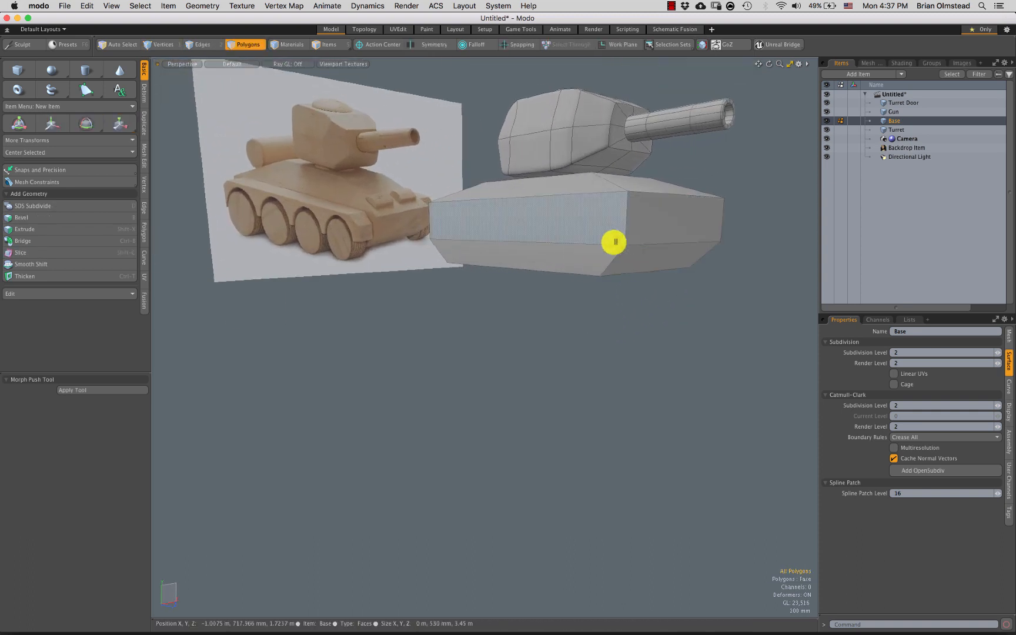
Select the five polygons of the lower hull section and move them slightly up in Y
mouse_move(465, 218)
right_down()
mouse_move(773, 249)
mouse_move(576, 225)
right_up()
key(w)
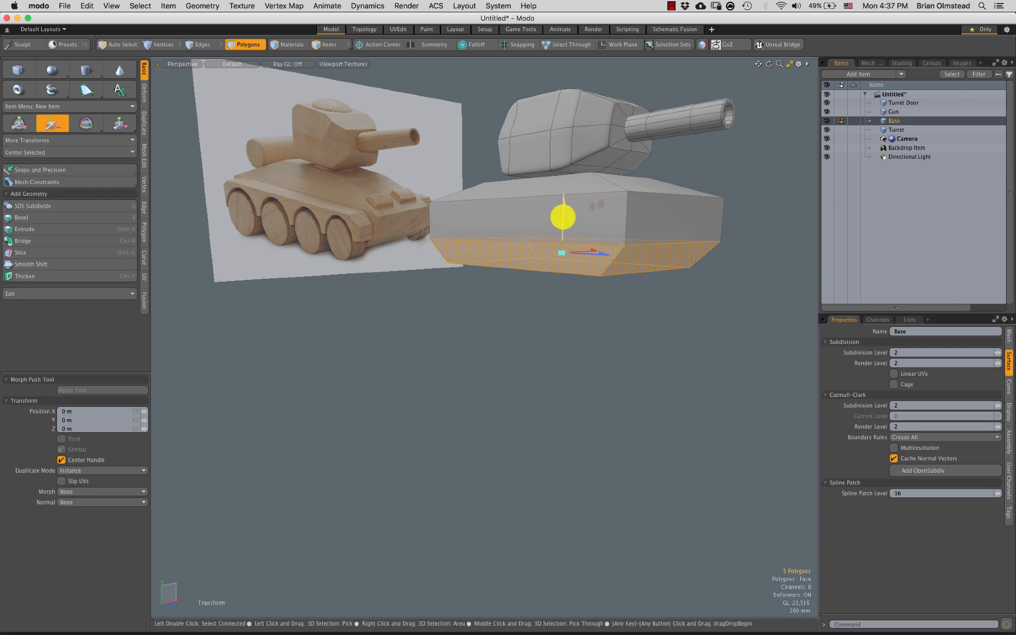
drag(562, 206, 562, 200)
key(space)
key(Escape)
Examine the hull deck and front wheel guards of the wooden tank in the backdrop image
alt+drag(641, 221, 588, 207)
mouse_move(588, 207)
alt+shift+mouse_down()
mouse_move(524, 211)
mouse_move(517, 245)
mouse_move(584, 219)
alt+shift+mouse_up()
scroll(534, 205, down, 2)
alt+drag(533, 259, 485, 234)
scroll(275, 175, up, 3)
alt+shift+drag(275, 175, 374, 242)
scroll(375, 242, up, 5)
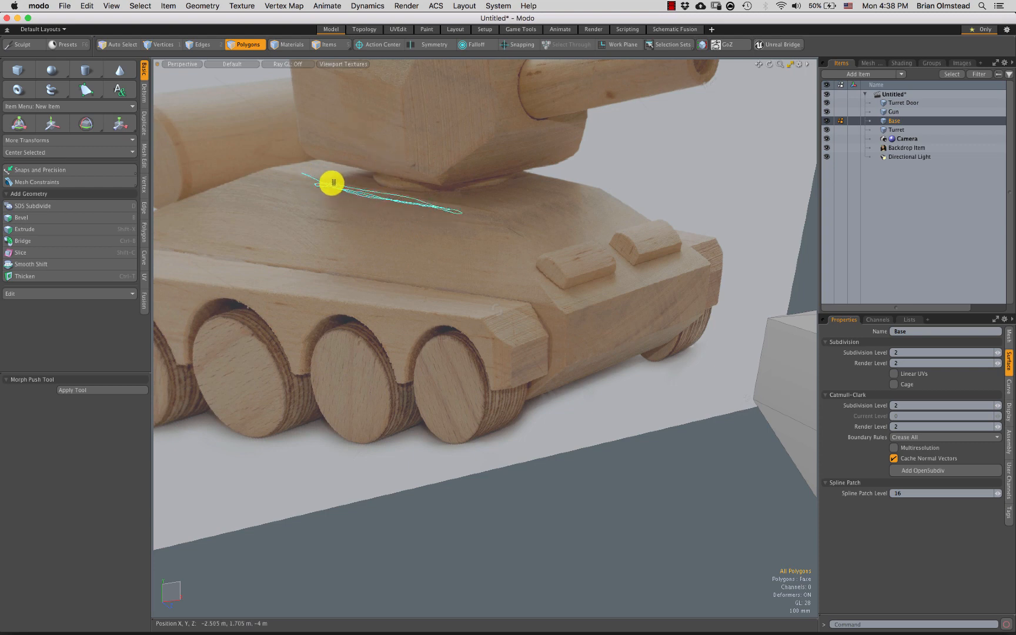
Check the hull's top face against the turret in the front view, then return to the perspective view
key(a)
key(ctrl+space)
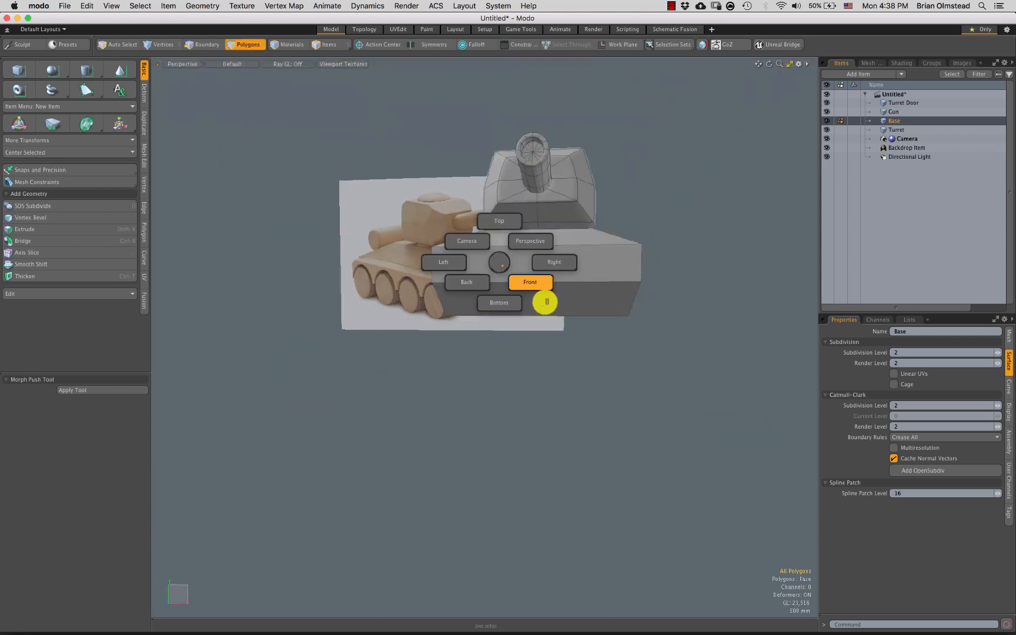
click(545, 301)
ctrl+alt+drag(535, 245, 482, 292)
ctrl+alt+drag(424, 232, 455, 232)
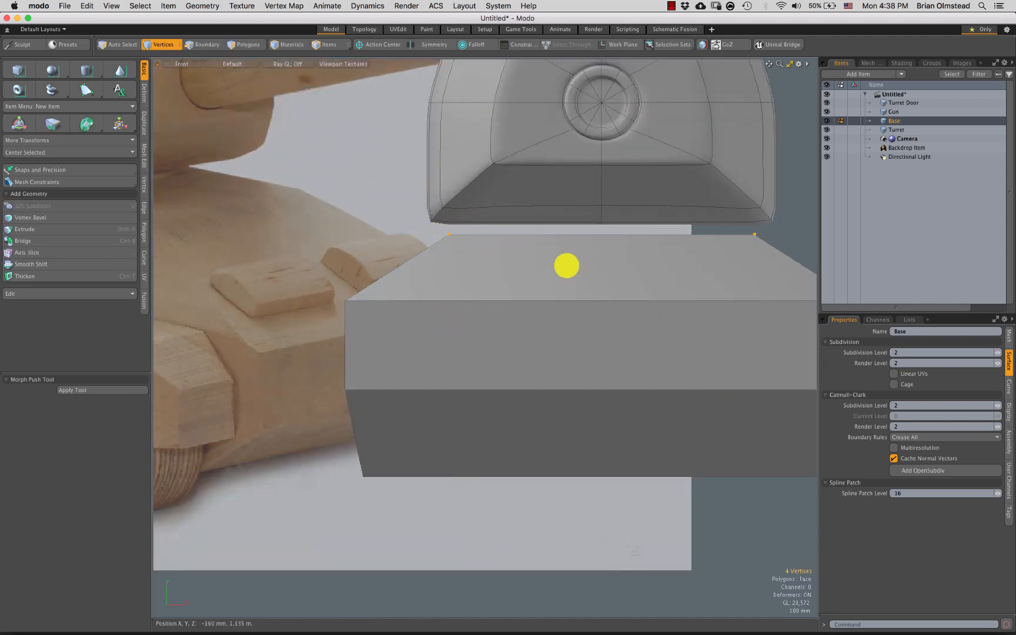
key(ctrl+space)
click(567, 260)
alt+drag(567, 261, 485, 238)
key(shift+a)
key(2)
alt+shift+drag(385, 343, 438, 315)
alt+drag(471, 258, 573, 271)
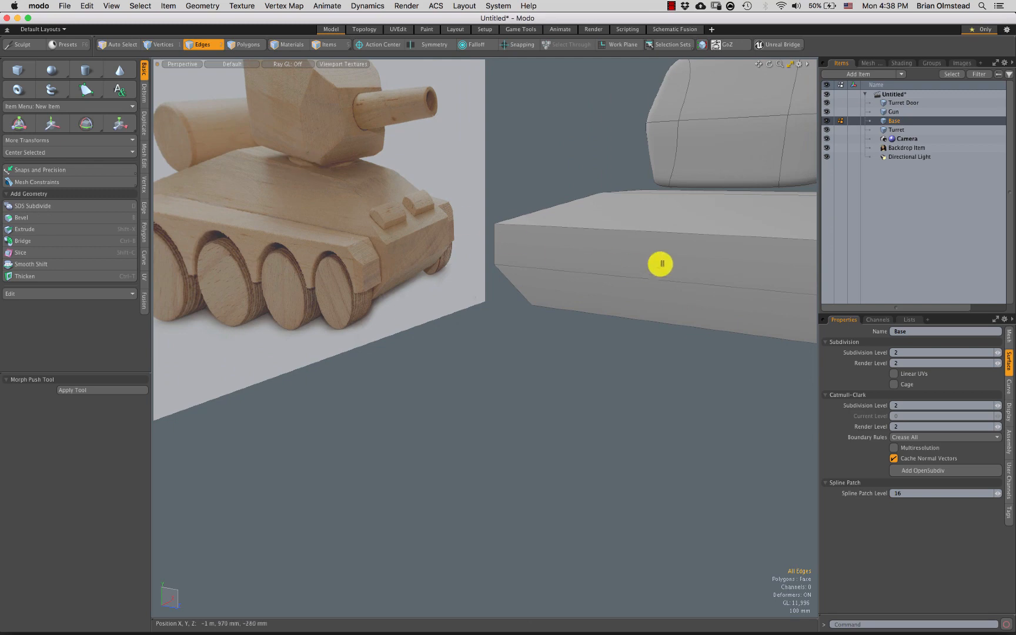
Select all 14 polygons of the base and move the hull up in Y against the turret
key(3)
double_click(659, 266)
ctrl+alt+drag(628, 306, 608, 295)
alt+drag(608, 295, 607, 249)
key(w)
key(space)
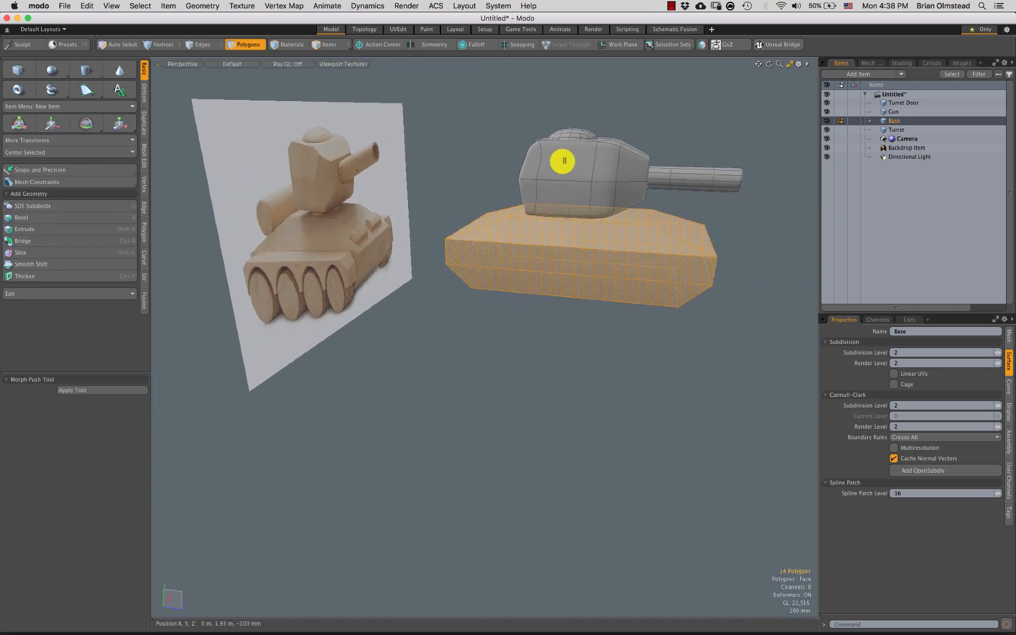
Inspect the hull's top and front faces and compare the front end with the backdrop's wooden tank
right_drag(619, 168, 619, 176)
mouse_move(572, 197)
alt+mouse_down()
mouse_move(529, 216)
mouse_move(577, 257)
alt+mouse_up()
alt+drag(642, 225, 642, 211)
click(616, 215)
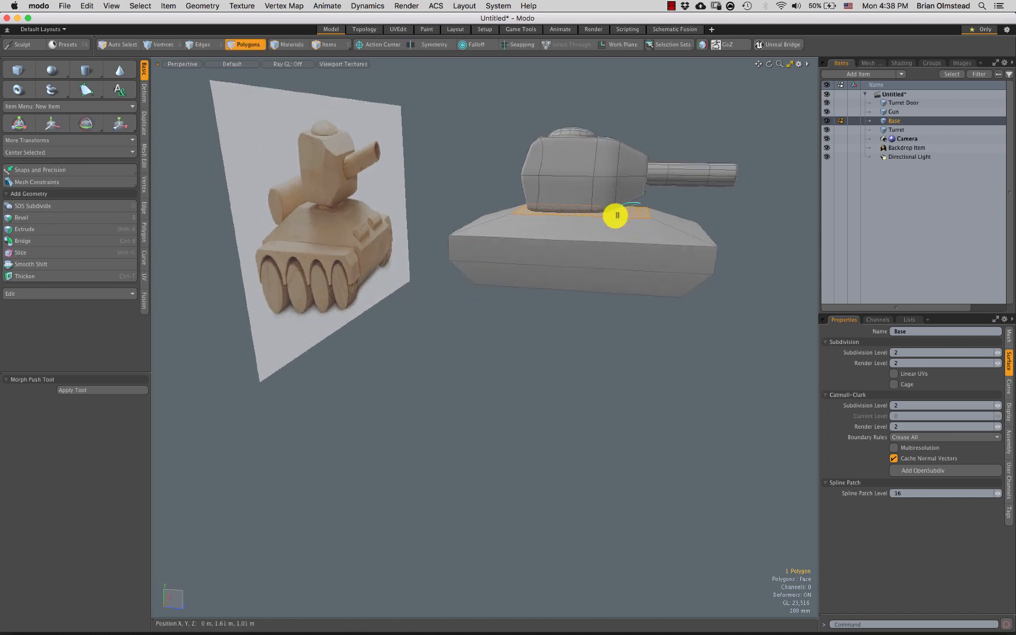
alt+drag(456, 199, 555, 249)
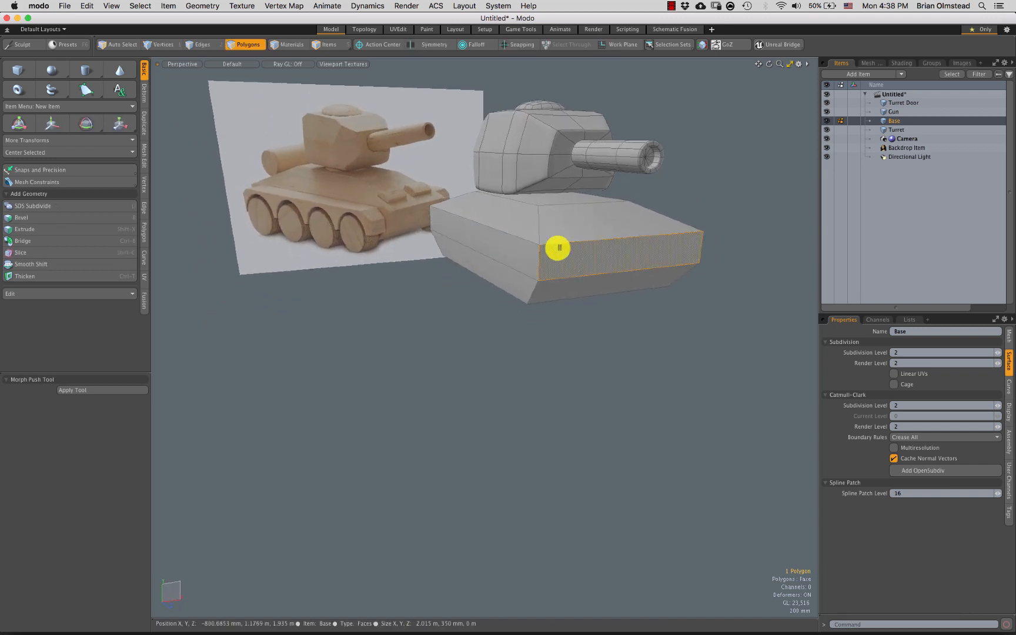
alt+drag(589, 202, 408, 242)
scroll(405, 247, up, 8)
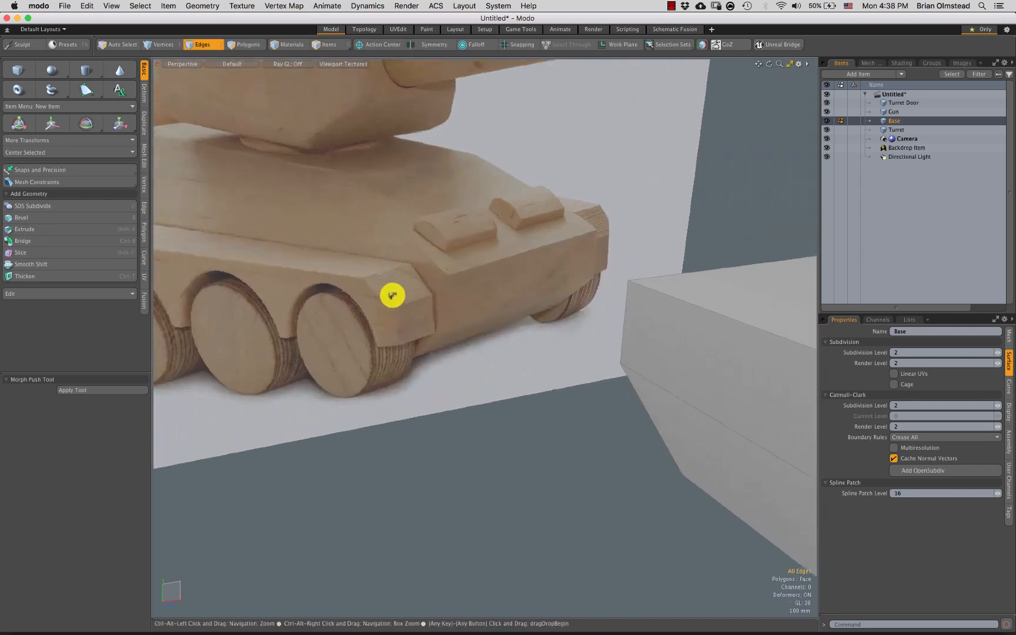
alt+drag(462, 308, 450, 286)
scroll(451, 285, down, 8)
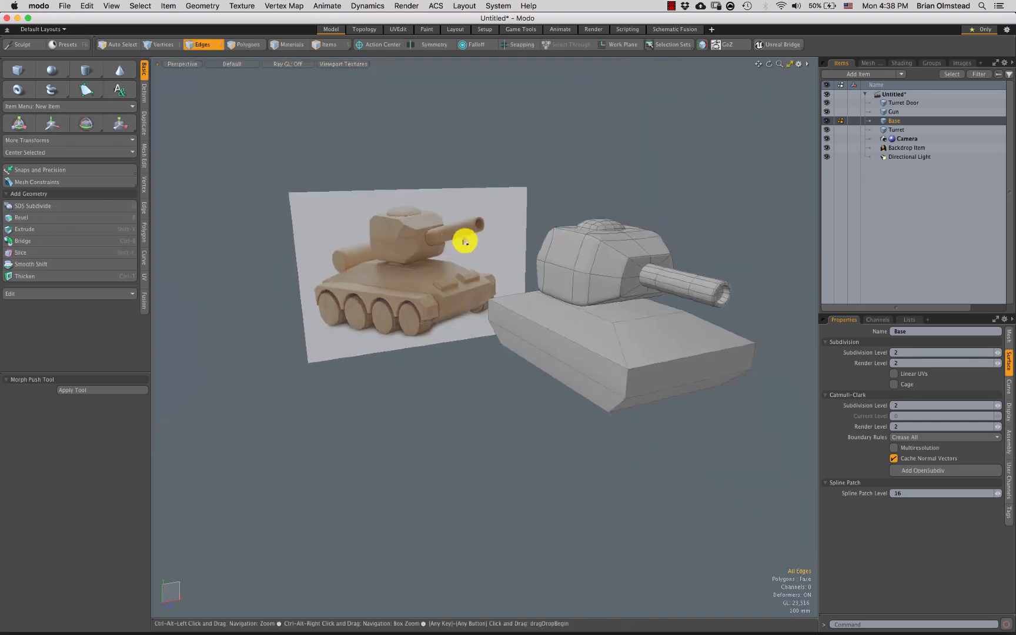
alt+drag(465, 234, 577, 274)
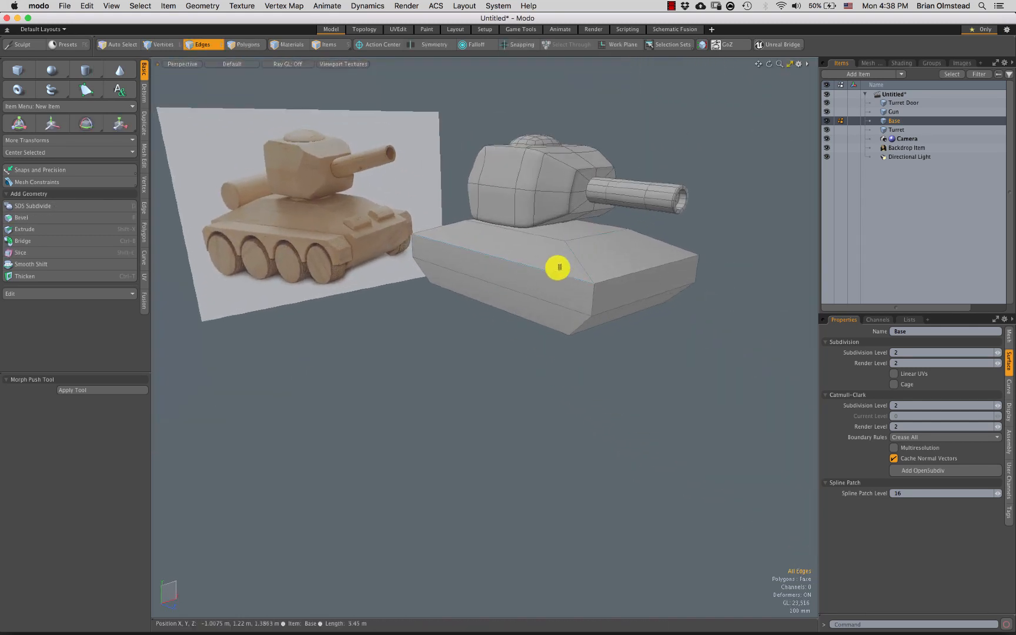
Convert the base to Catmull-Clark subdivision and set the weight of all 28 edges to about 19%
right_drag(716, 214, 708, 222)
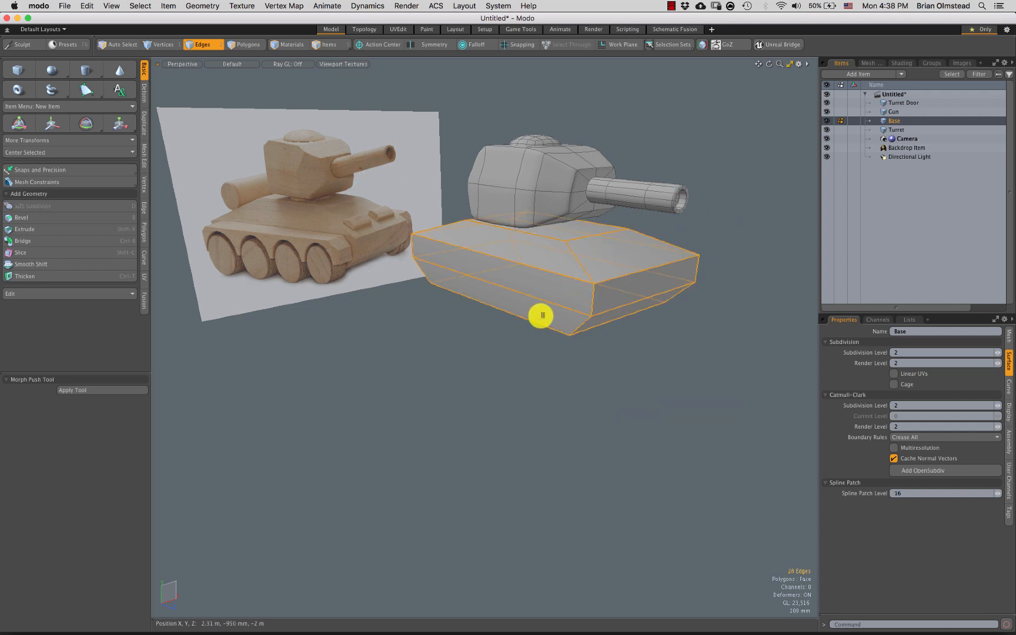
key(shift+Tab)
key(shift+w)
drag(564, 336, 521, 370)
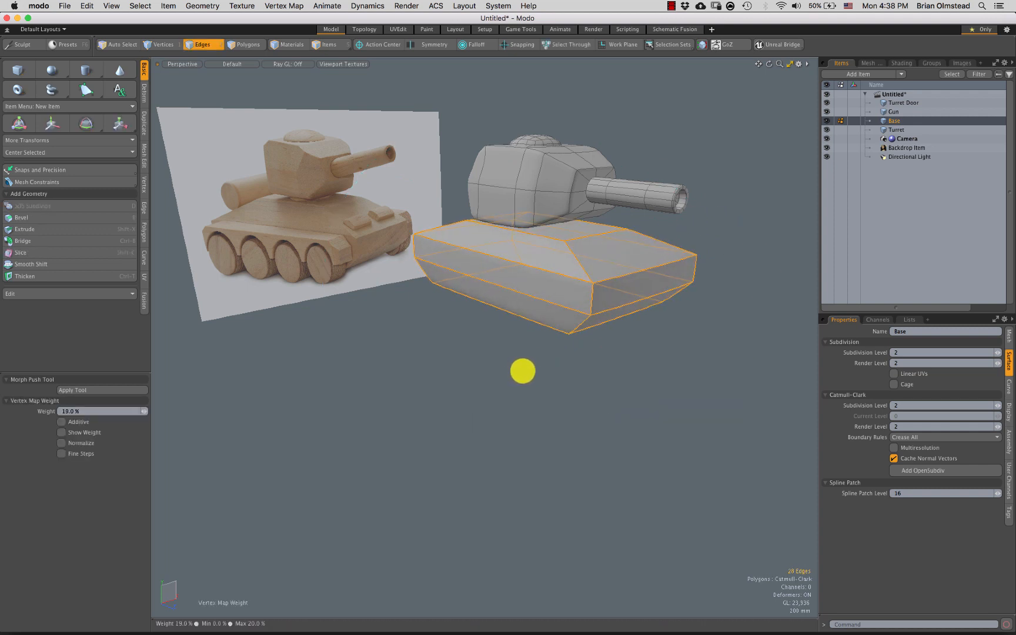
Loop-slice the hull lengthwise through its centre with one cut at 50%
key(q)
alt+drag(569, 304, 515, 320)
key(alt+c)
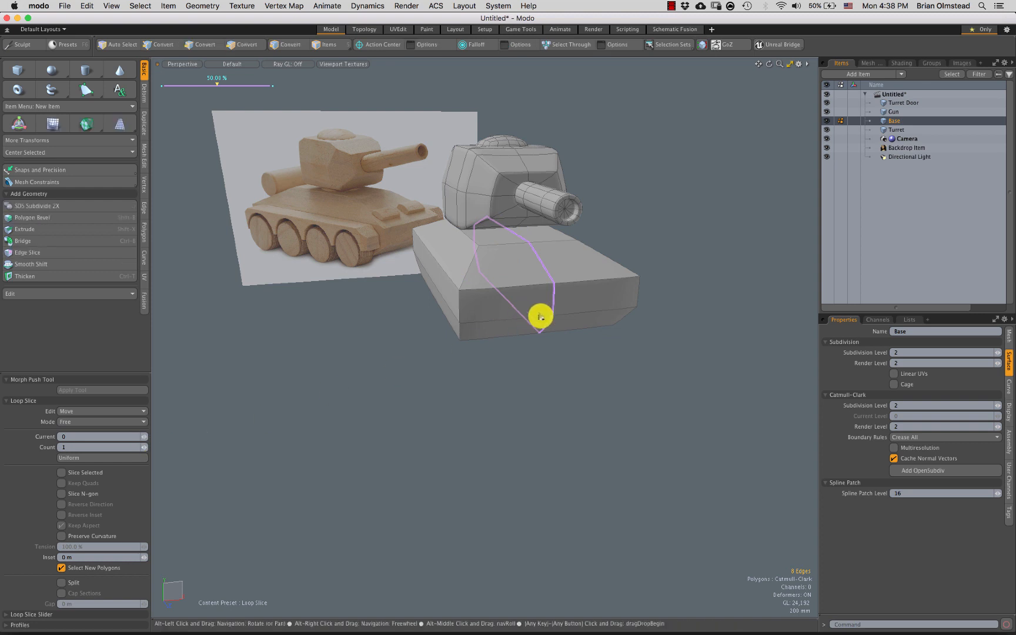
Try a single centred loop slice through the base across its long side edges
alt+drag(540, 315, 577, 361)
key(q)
click(577, 361)
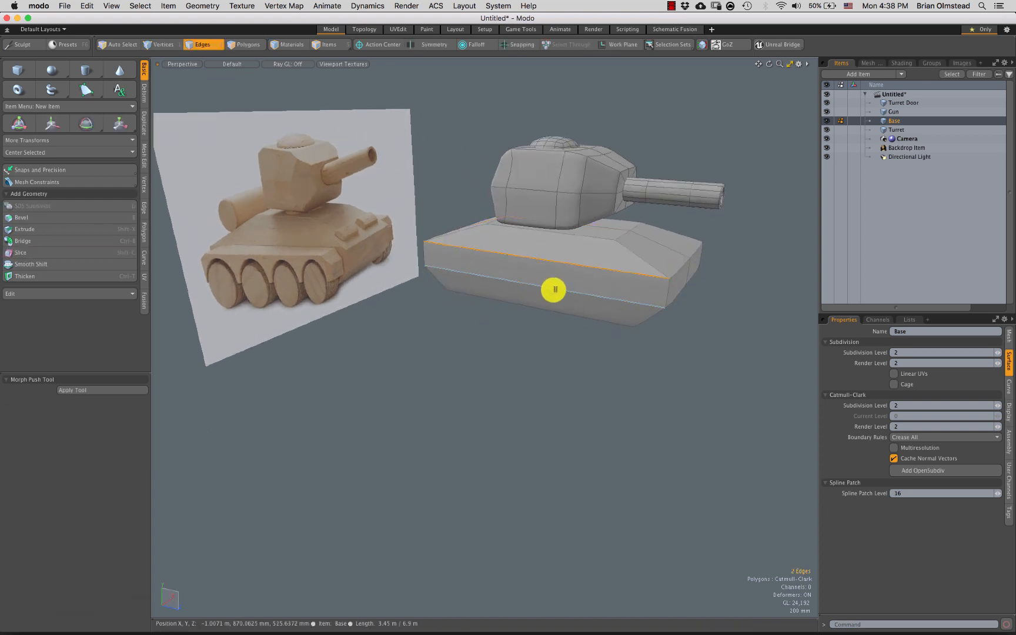
key(alt+c)
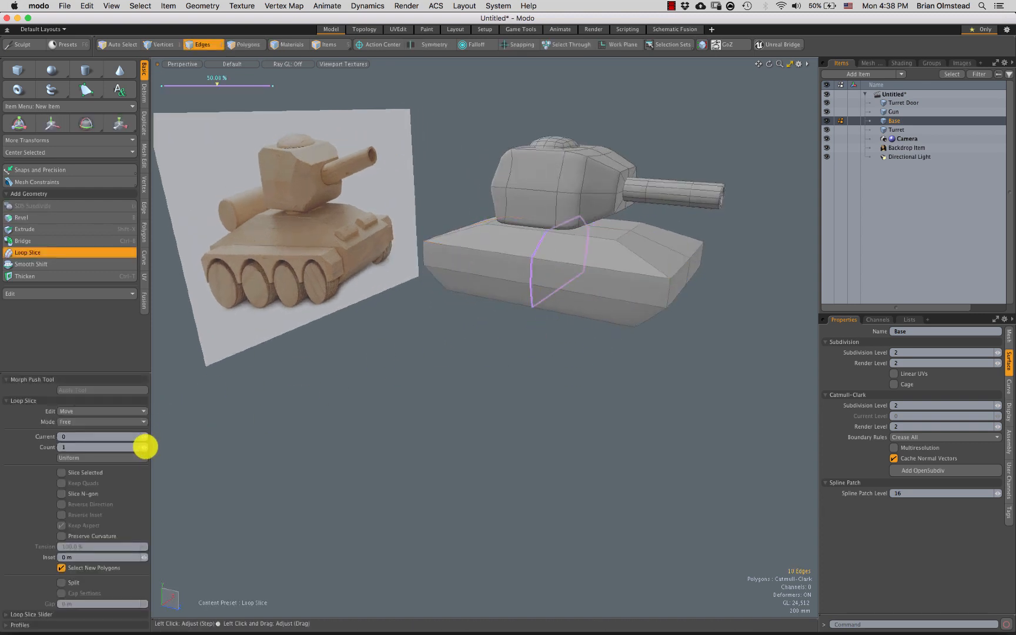
alt+drag(564, 331, 493, 292)
key(q)
key(3)
double_click(487, 284)
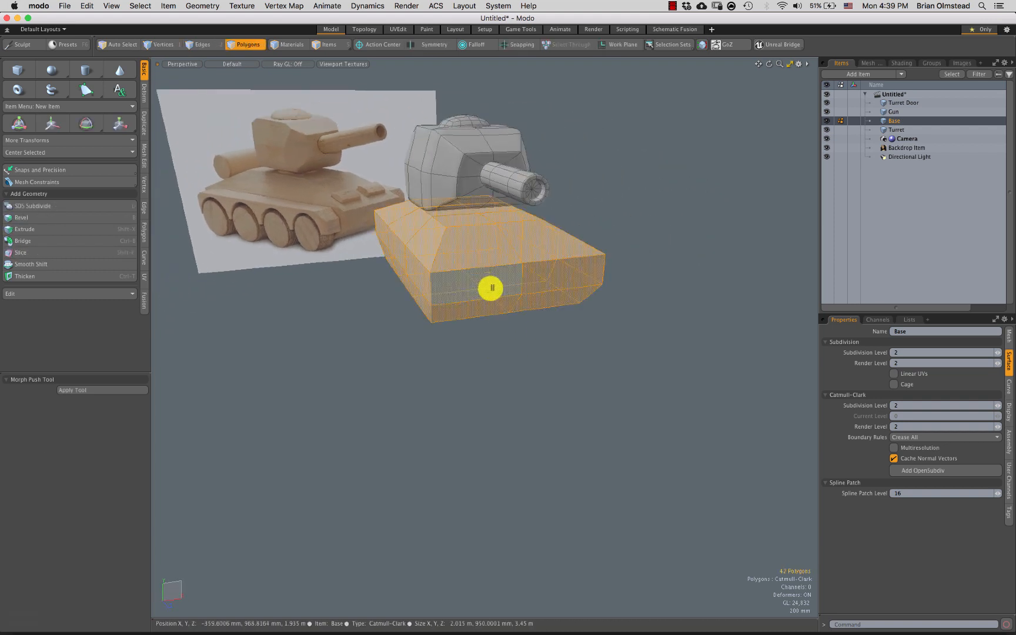
alt+drag(478, 302, 530, 303)
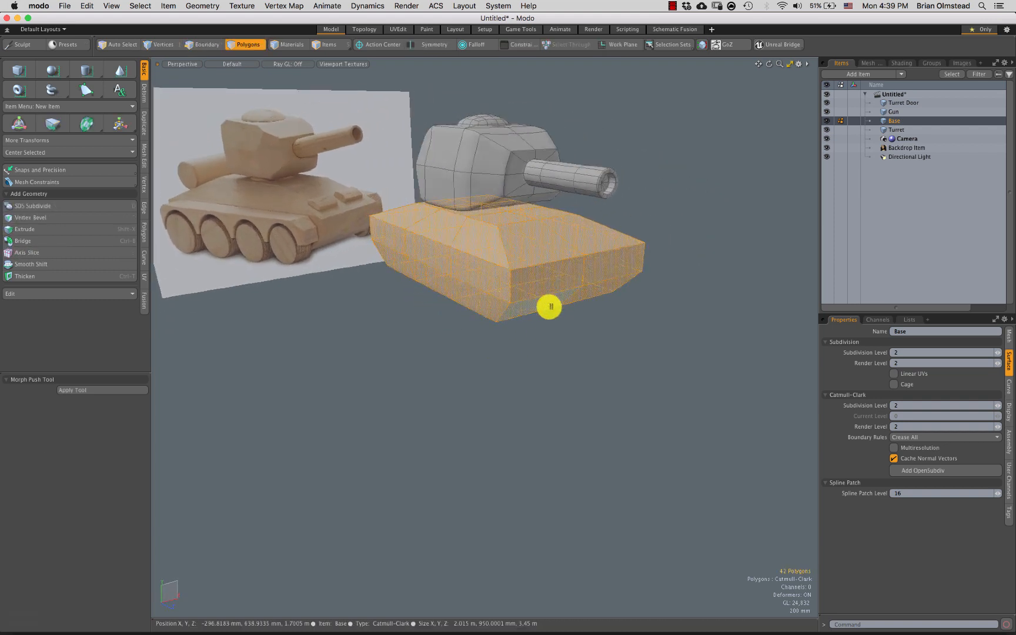
Undo the recent loop slices on the base
key(super+z)
key(super+z)
key(super+z)
key(super+z)
key(super+z)
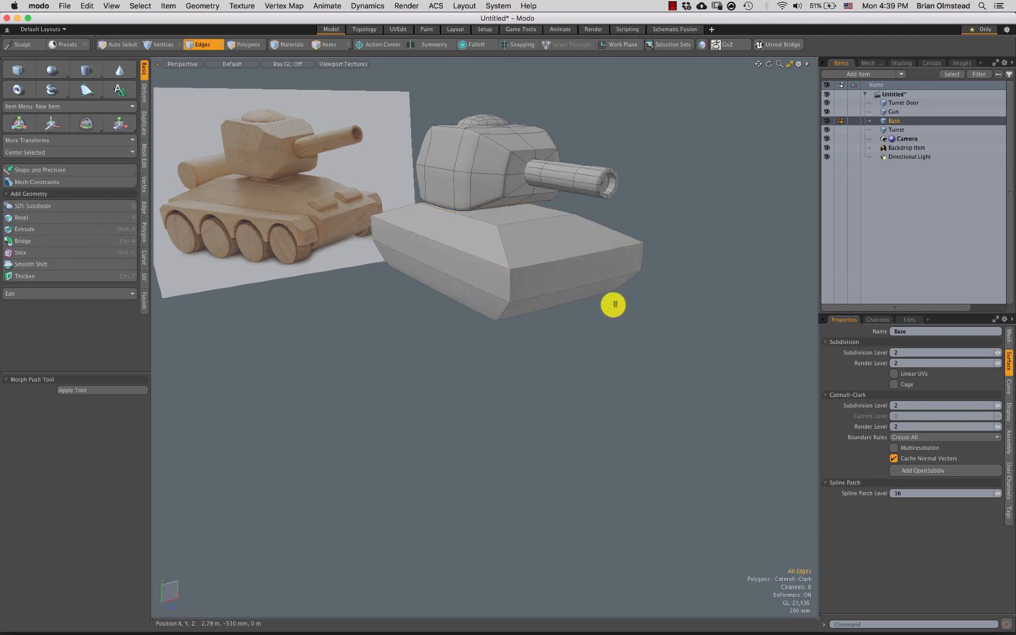
Select all edges of the base and add them to a selection set named Base_Edges
alt+drag(520, 273, 503, 291)
key(2)
ctrl+alt+drag(497, 340, 500, 299)
key(super+a)
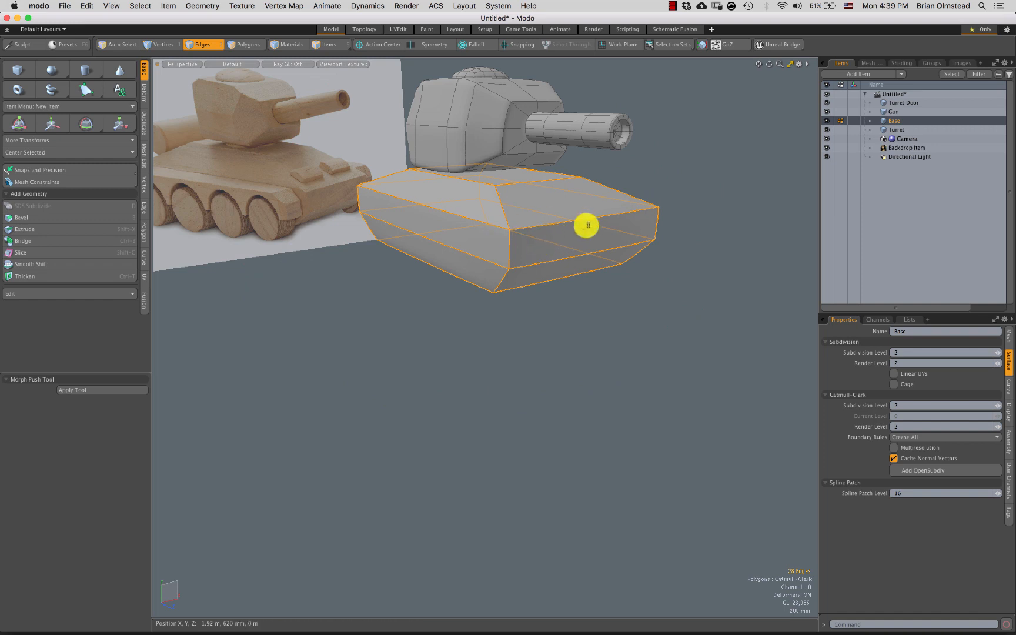
alt+drag(586, 225, 479, 207)
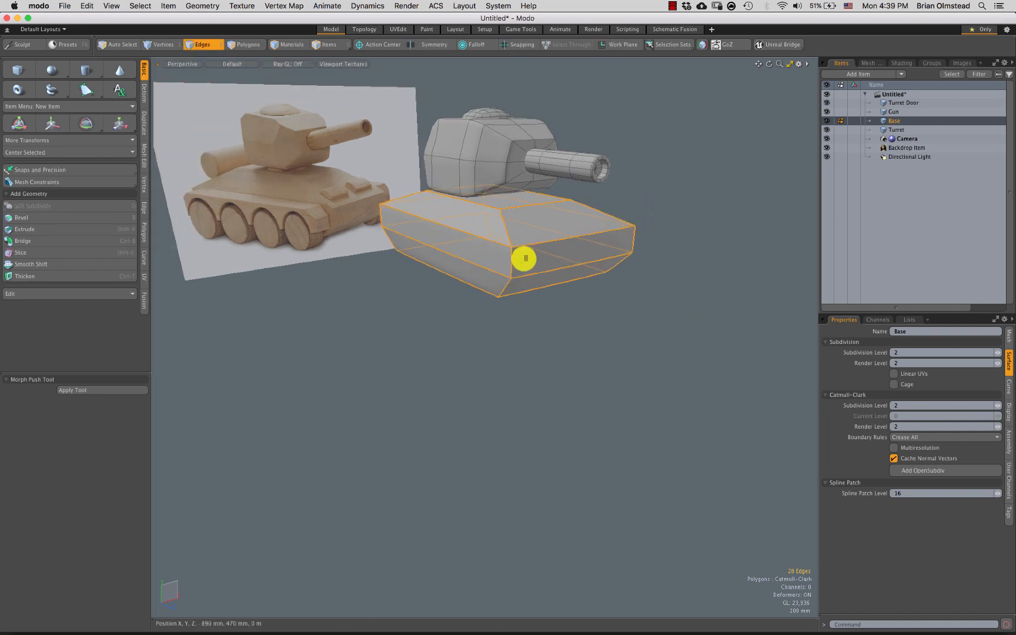
alt+drag(503, 285, 533, 189)
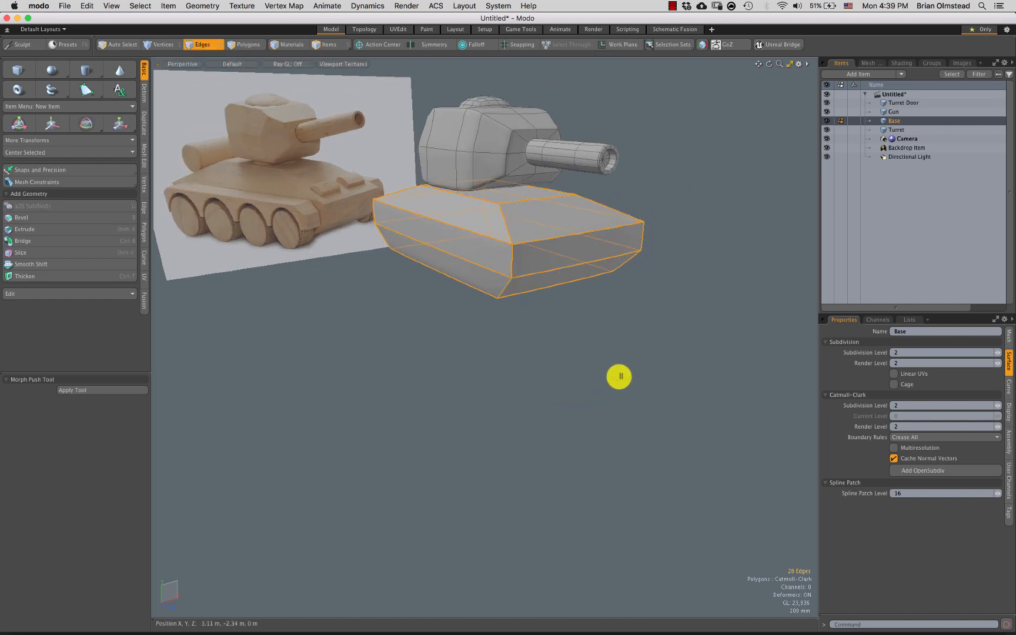
right_click(619, 376)
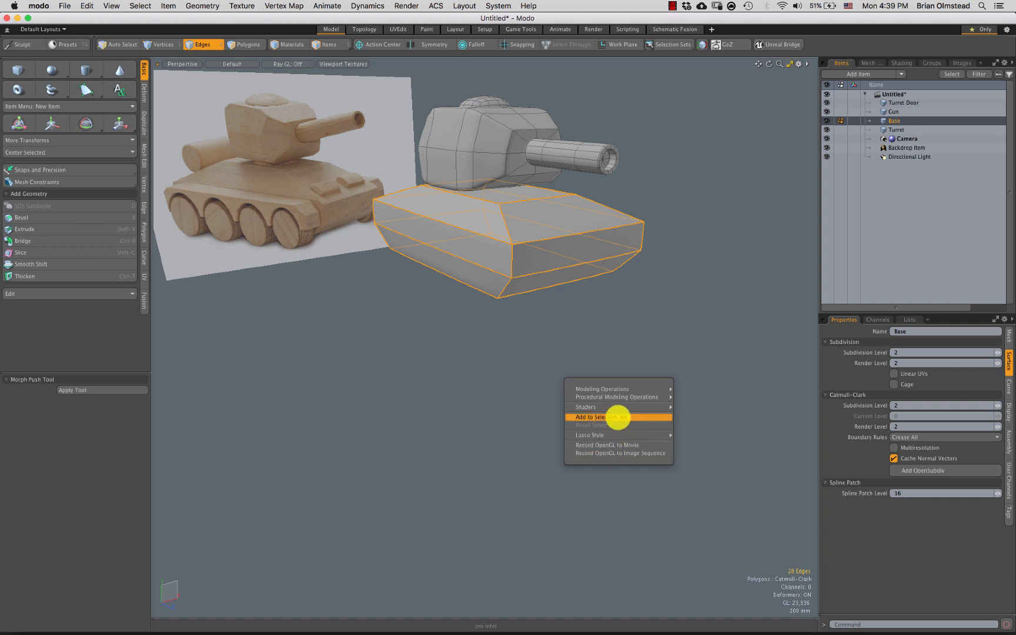
click(617, 416)
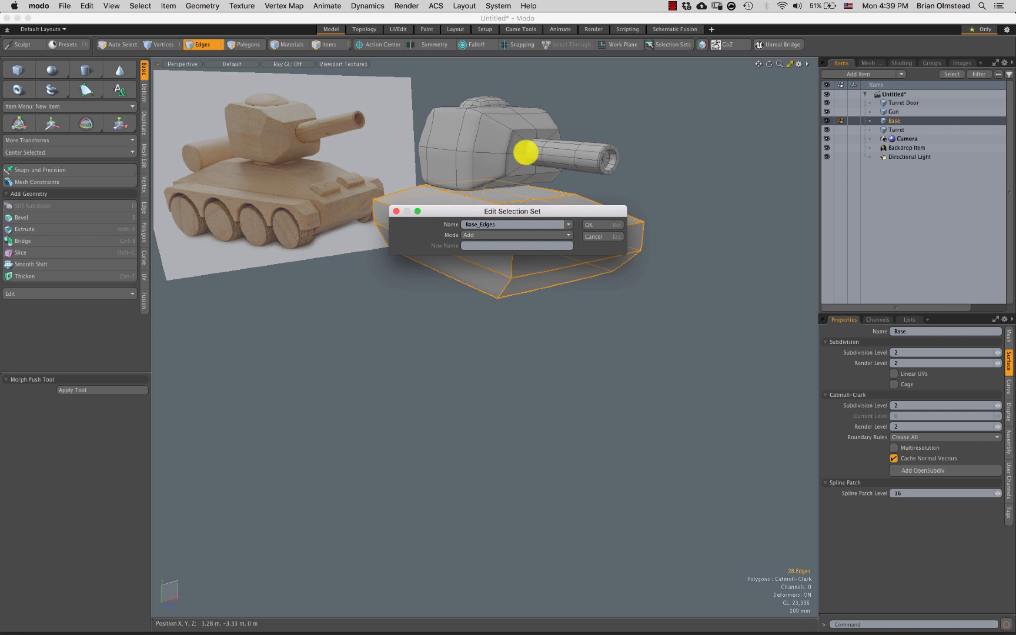
click(587, 224)
Loop-slice the base across its front edges with a count of 1, splitting it down the centre
click(590, 245)
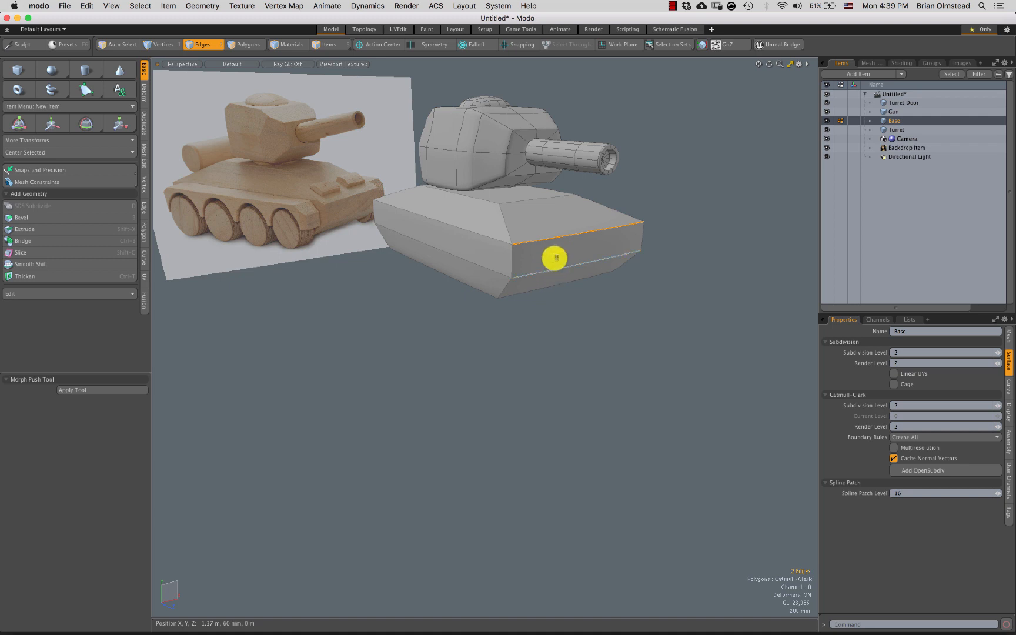
key(shift+c)
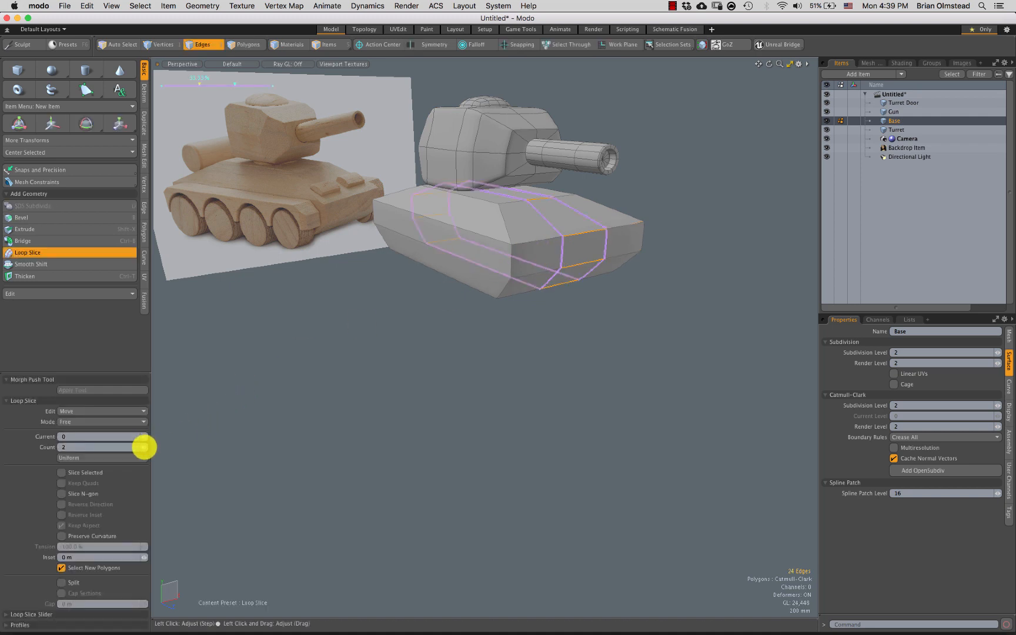
click(143, 447)
key(space)
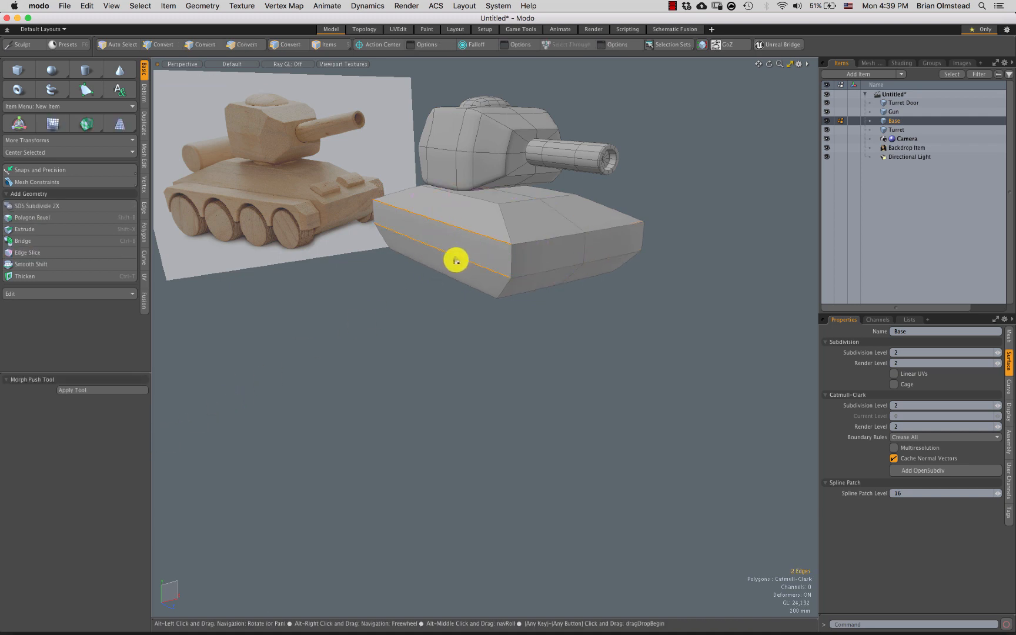
Loop-slice the base across its long side edges with a count of 2
key(shift+c)
alt+drag(465, 240, 548, 268)
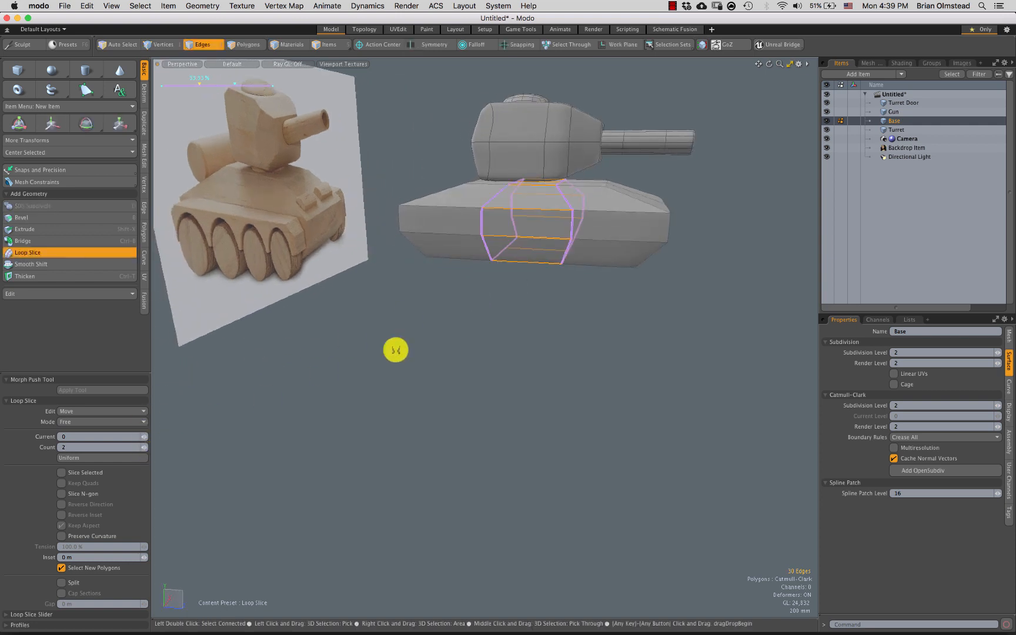
key(space)
Recall the Base_Edges selection set and deselect the extra edge on the side of the base
alt+drag(395, 347, 490, 284)
mouse_move(517, 336)
alt+mouse_down()
mouse_move(501, 342)
mouse_move(515, 333)
alt+mouse_up()
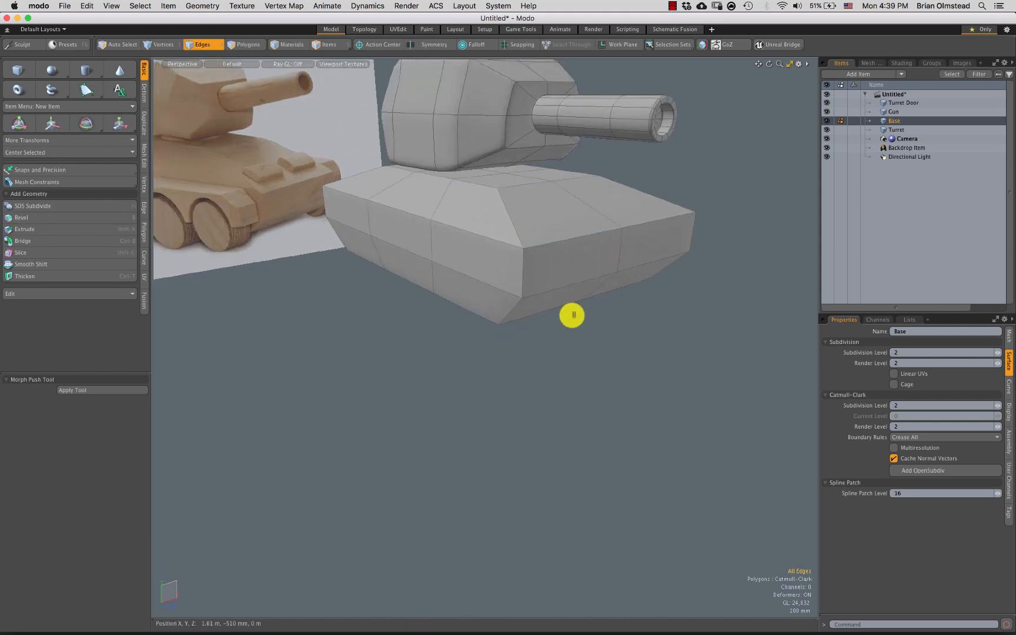
right_click(495, 391)
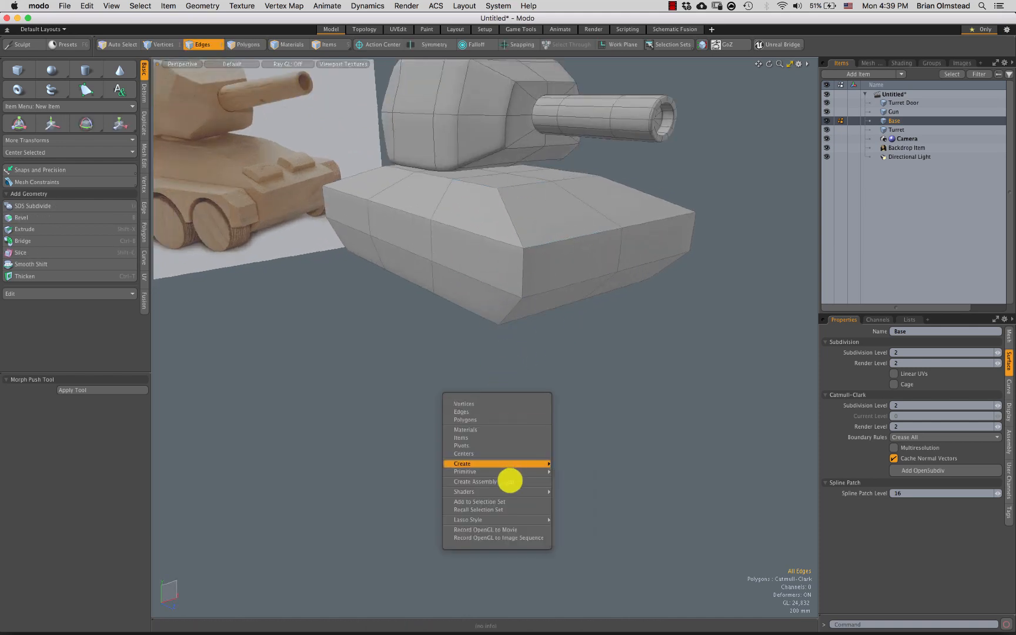
click(495, 509)
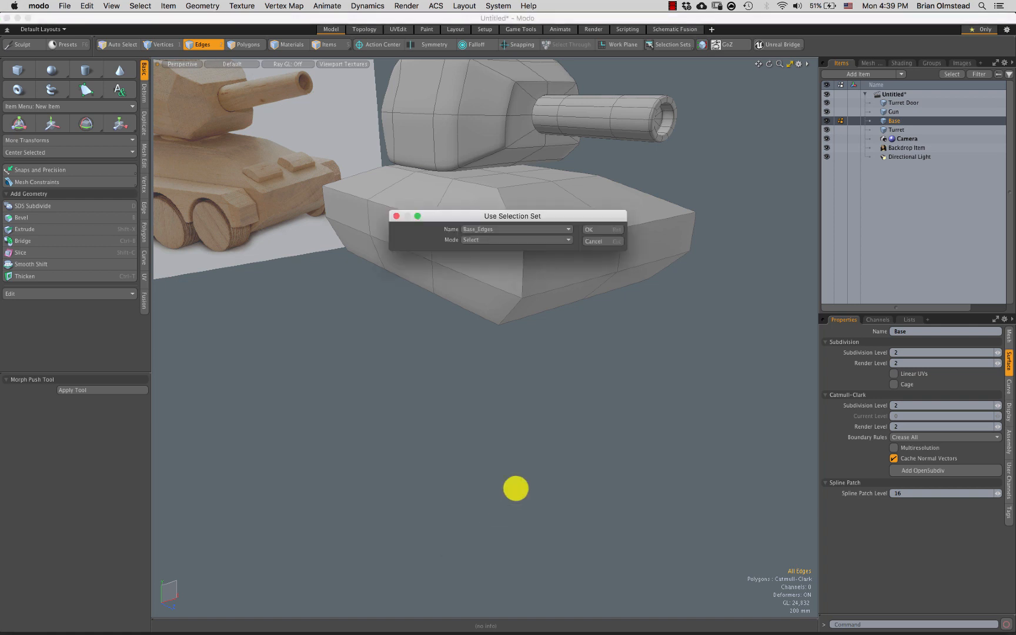
click(593, 229)
ctrl+alt+drag(540, 311, 482, 262)
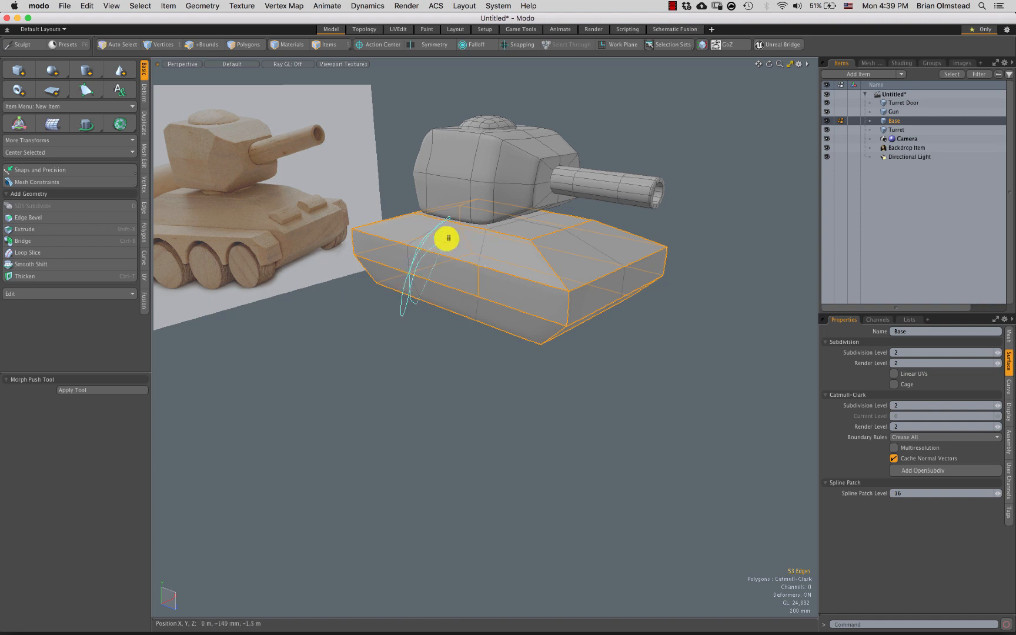
ctrl+right_drag(447, 238, 452, 247)
Set the subdivision edge weight of the selected base edges to about 16% and clear the selection
mouse_move(524, 297)
alt+mouse_down()
mouse_move(506, 310)
mouse_move(411, 246)
mouse_move(458, 276)
mouse_move(567, 246)
alt+mouse_up()
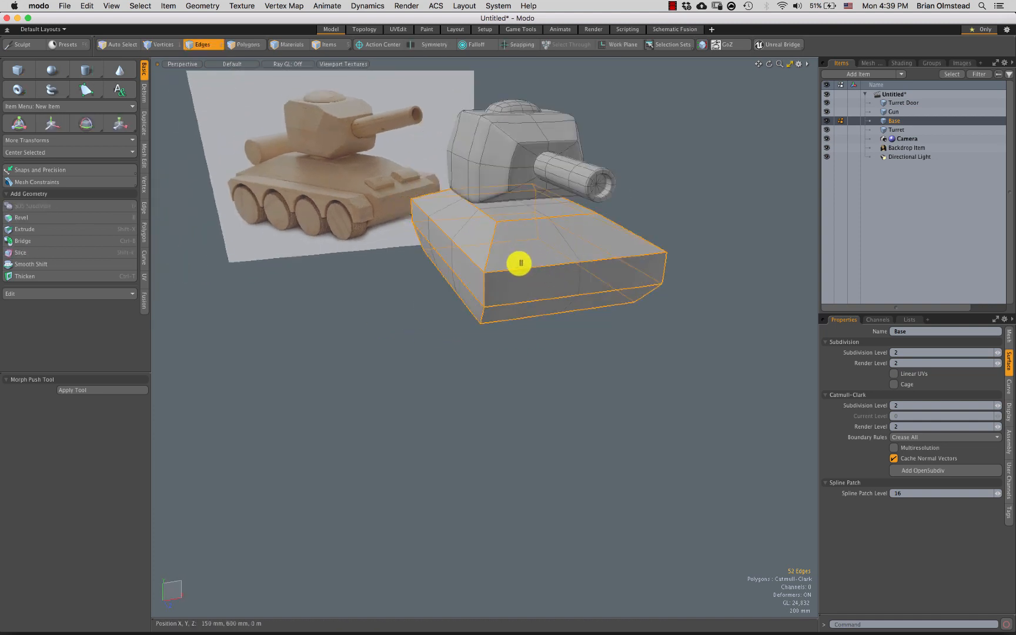
ctrl+alt+drag(520, 280, 532, 372)
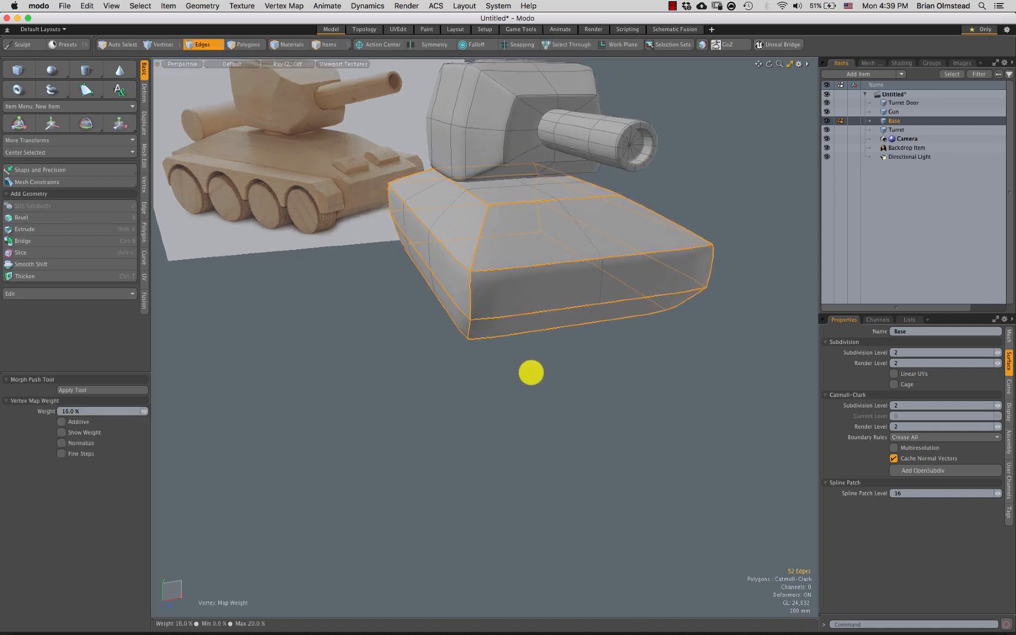
key(q)
click(532, 382)
Set the base's Catmull-Clark subdivision level to 3
alt+drag(532, 382, 568, 349)
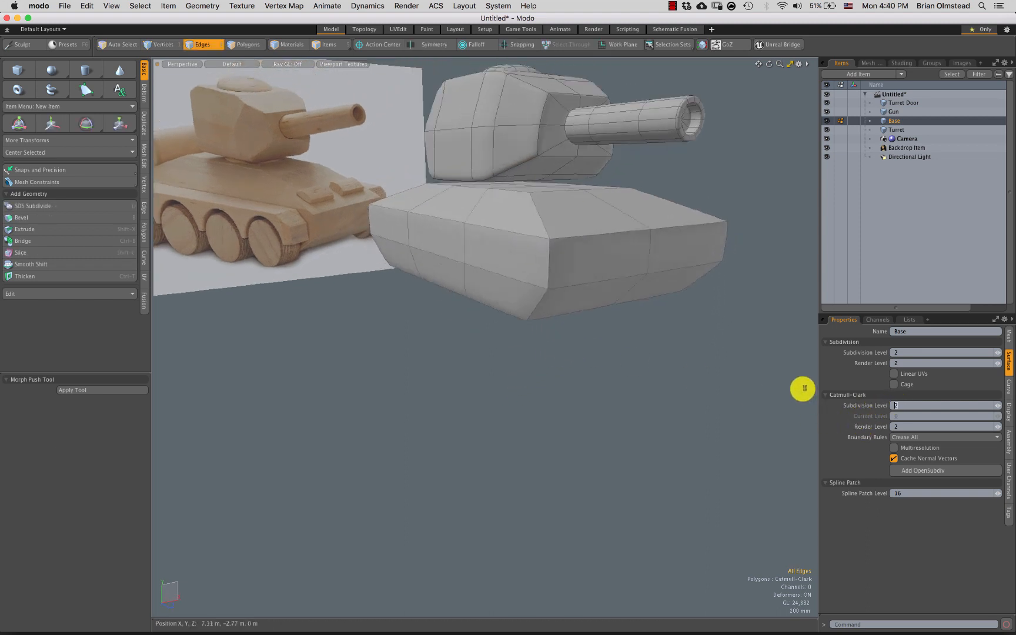
key(Return)
alt+drag(549, 306, 557, 324)
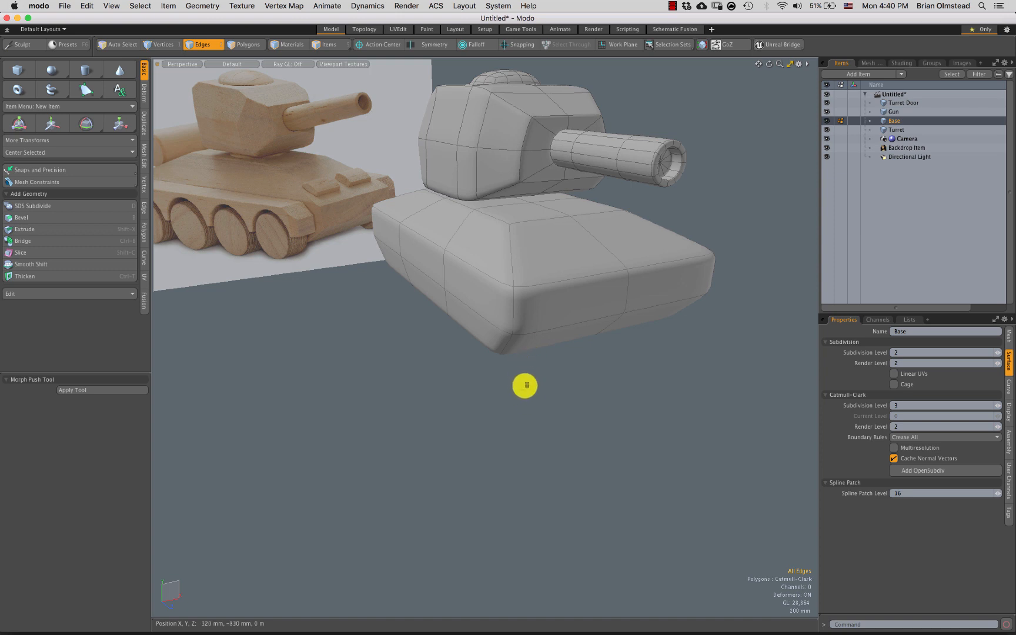
Recall the Base_Edges selection set, set its edge weight to about 27.5%, and clear the selection
right_click(525, 386)
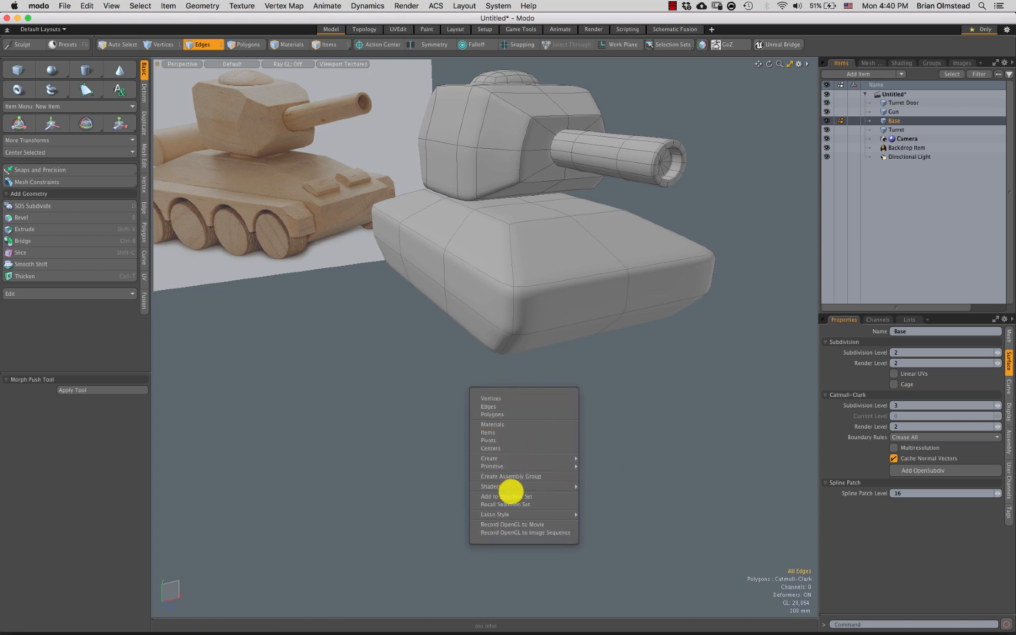
click(509, 504)
click(595, 229)
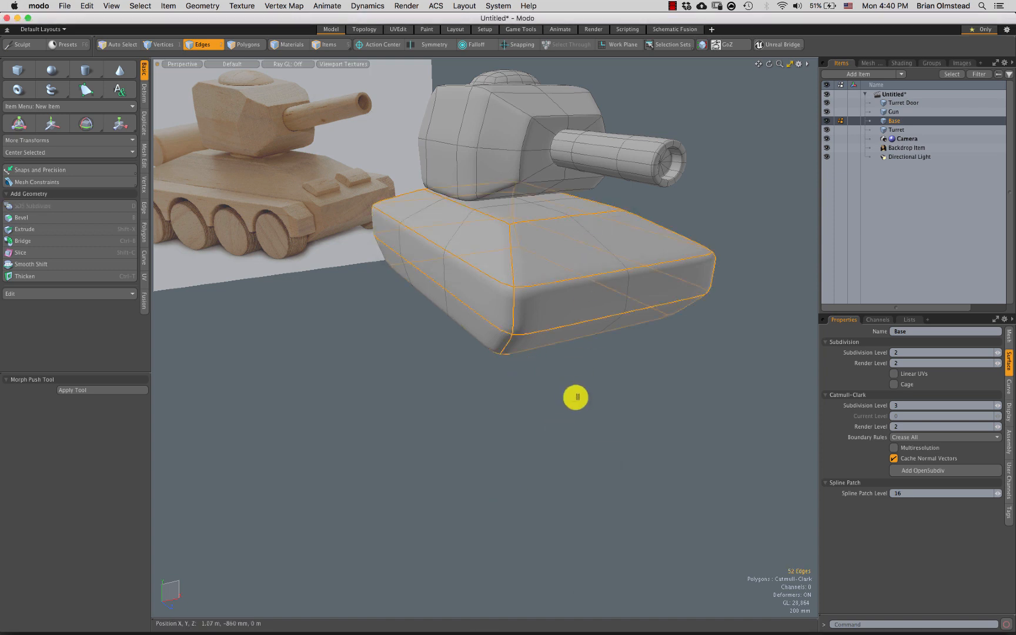
key(shift+w)
drag(544, 447, 566, 441)
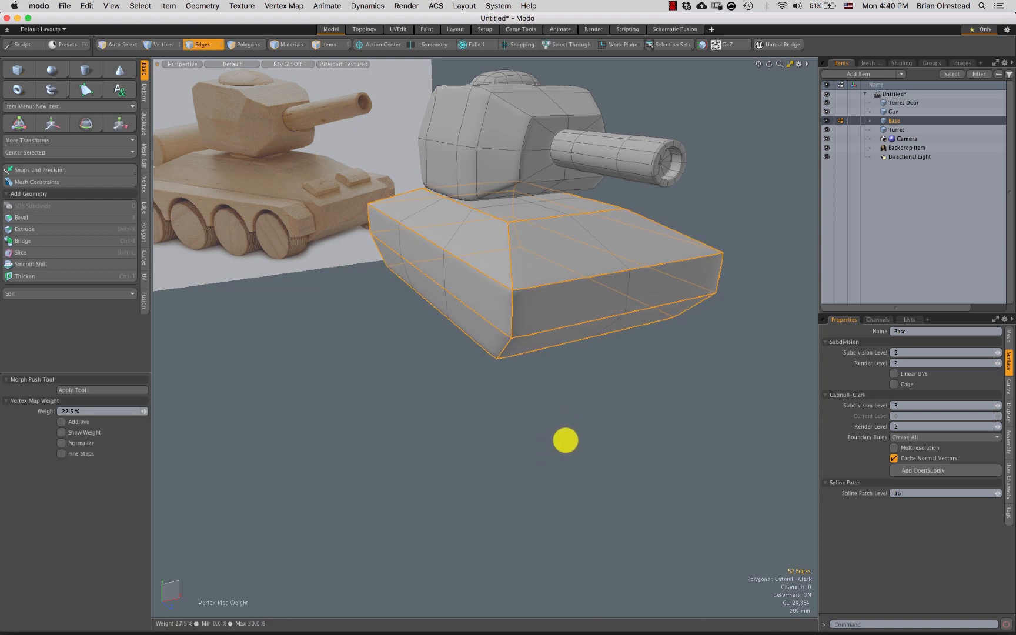
key(space)
click(553, 388)
Compare the base with the reference photo, examining the joint between turret and hull
alt+drag(546, 339, 525, 371)
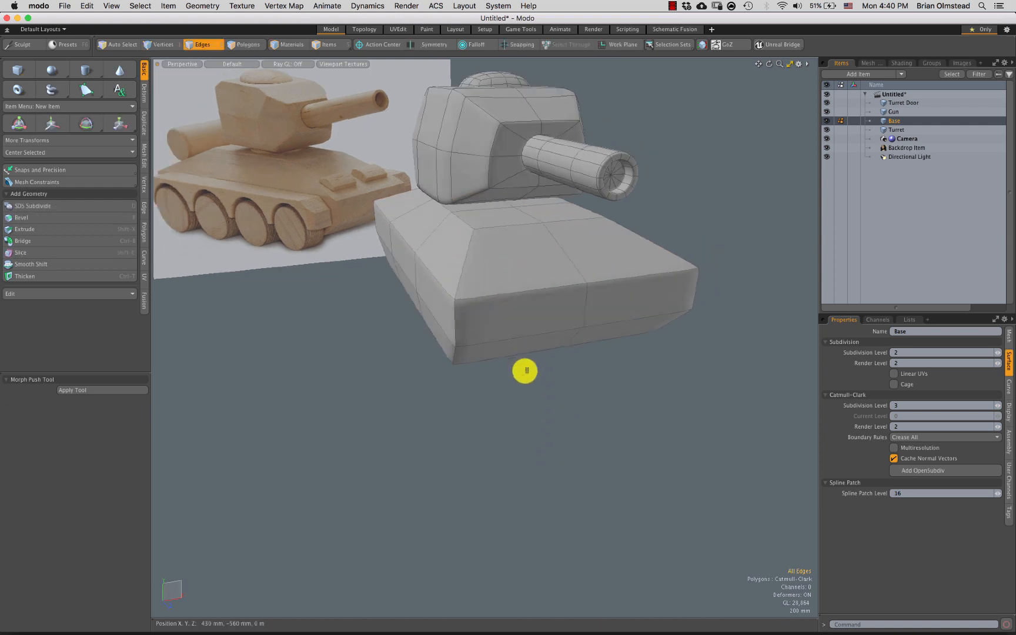
alt+drag(589, 374, 491, 284)
ctrl+alt+drag(312, 228, 284, 233)
alt+shift+drag(285, 233, 353, 252)
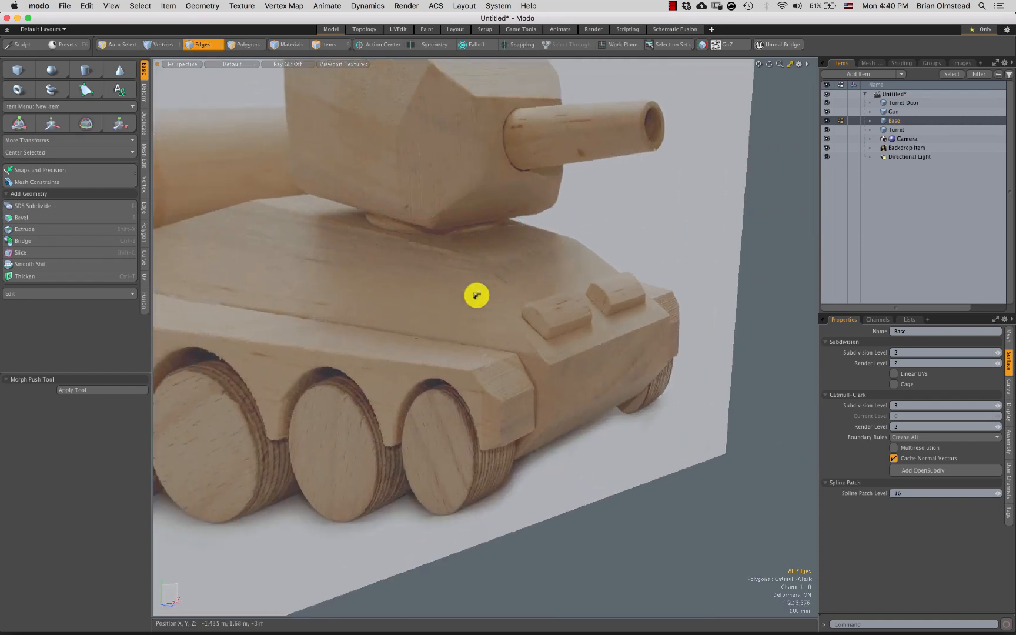
ctrl+alt+drag(476, 295, 382, 293)
alt+shift+drag(646, 286, 537, 276)
alt+drag(563, 182, 594, 221)
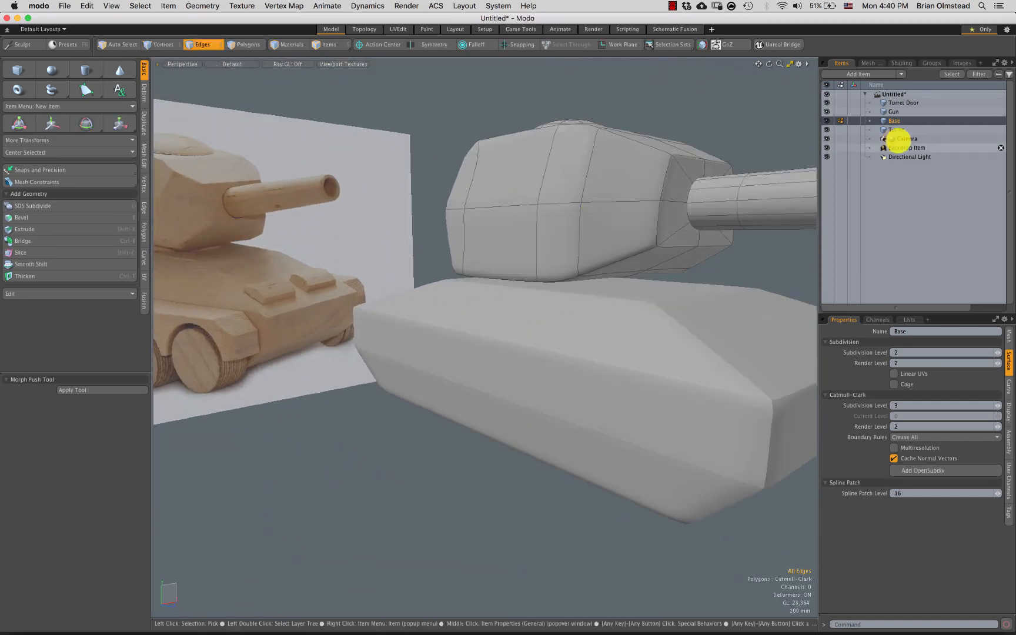
Hide the base, make the turret the active mesh, and select two adjacent polygons on its underside
click(827, 121)
click(906, 103)
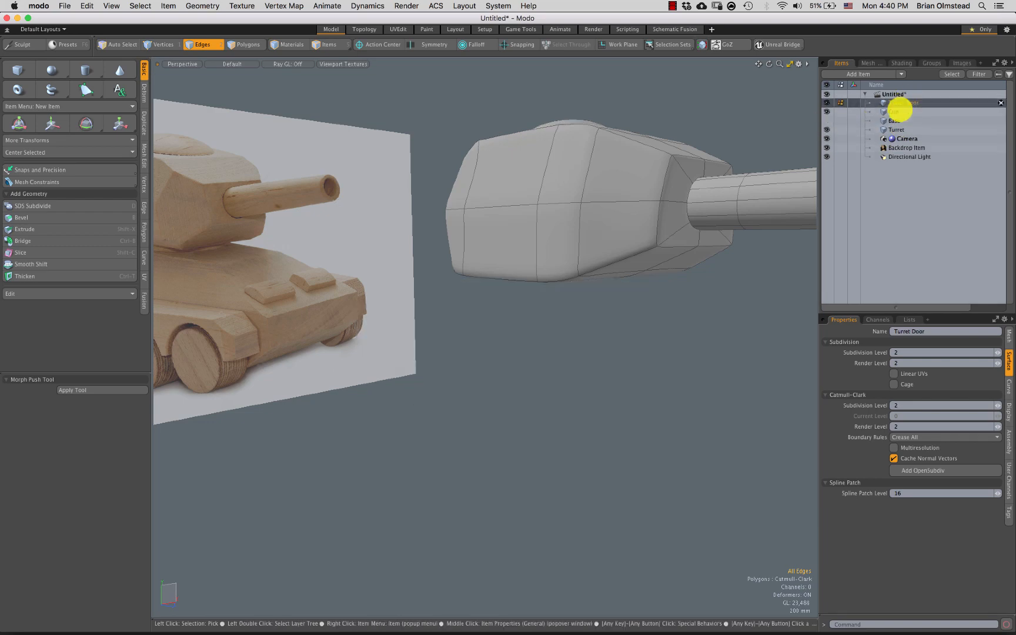
alt+drag(628, 253, 565, 160)
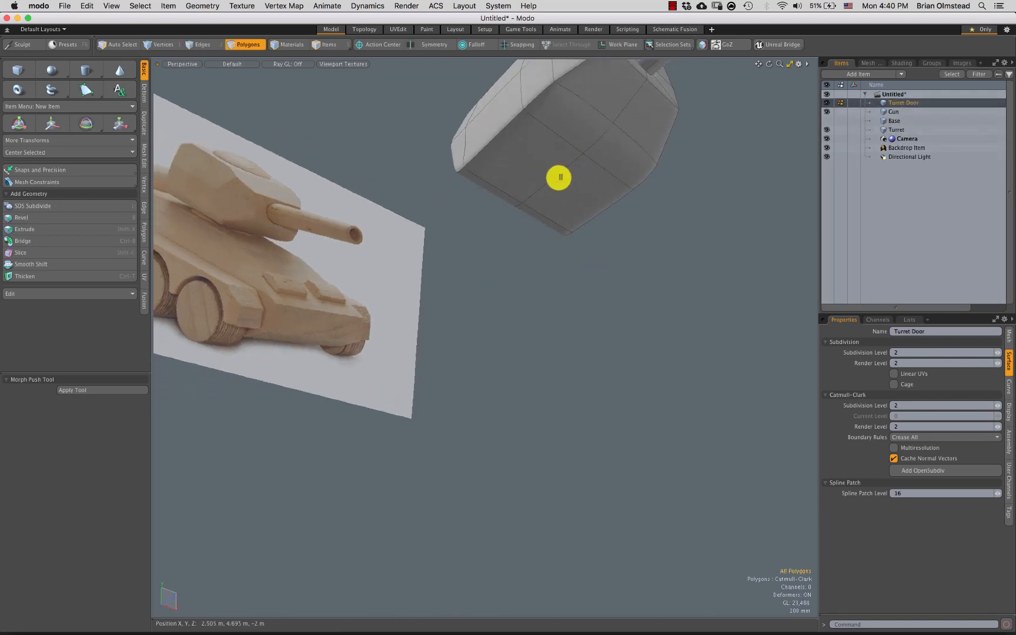
key(5)
click(562, 193)
key(3)
drag(573, 193, 542, 178)
key(shift+a)
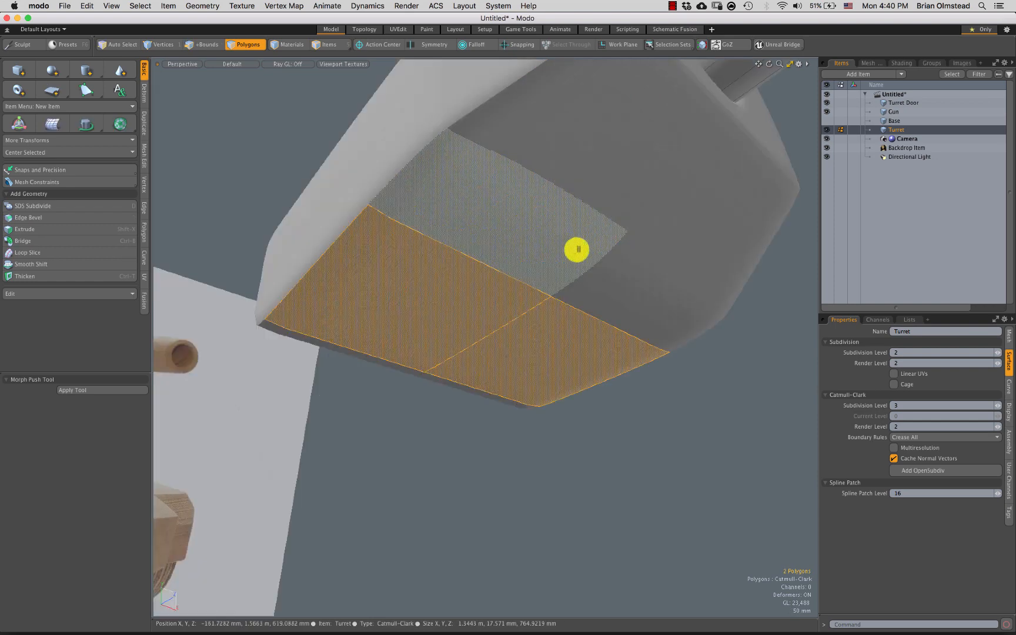
Try moving the entire connected turret mesh away from the door and gun, and undo the change
alt+drag(576, 249, 551, 194)
alt+drag(515, 231, 518, 270)
key(bracketright)
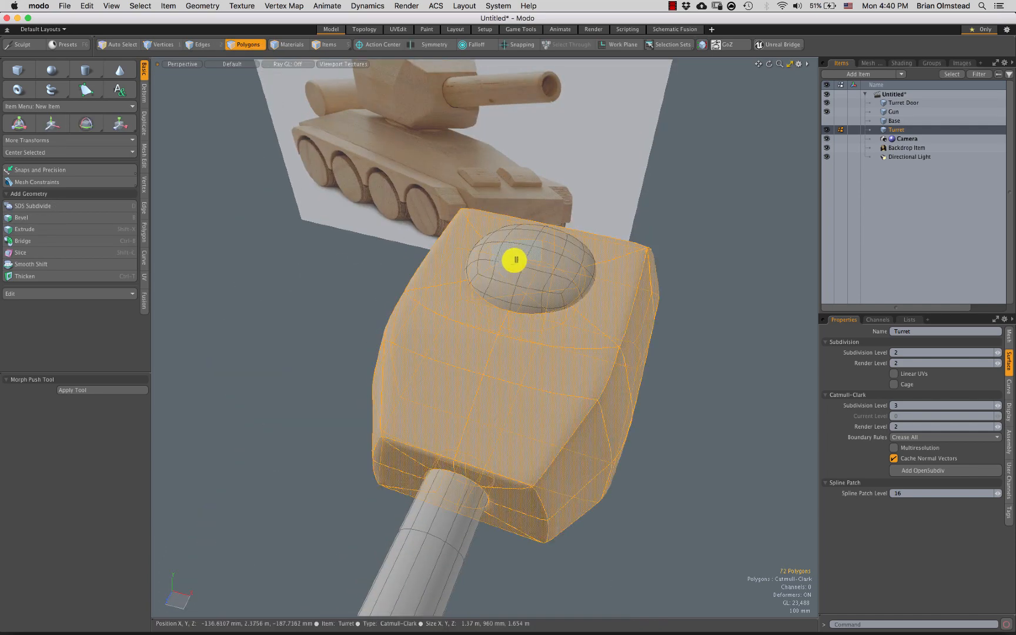
key(3)
key(w)
mouse_move(537, 370)
mouse_down()
mouse_move(404, 338)
mouse_move(355, 237)
mouse_move(358, 284)
mouse_move(349, 285)
mouse_up()
key(q)
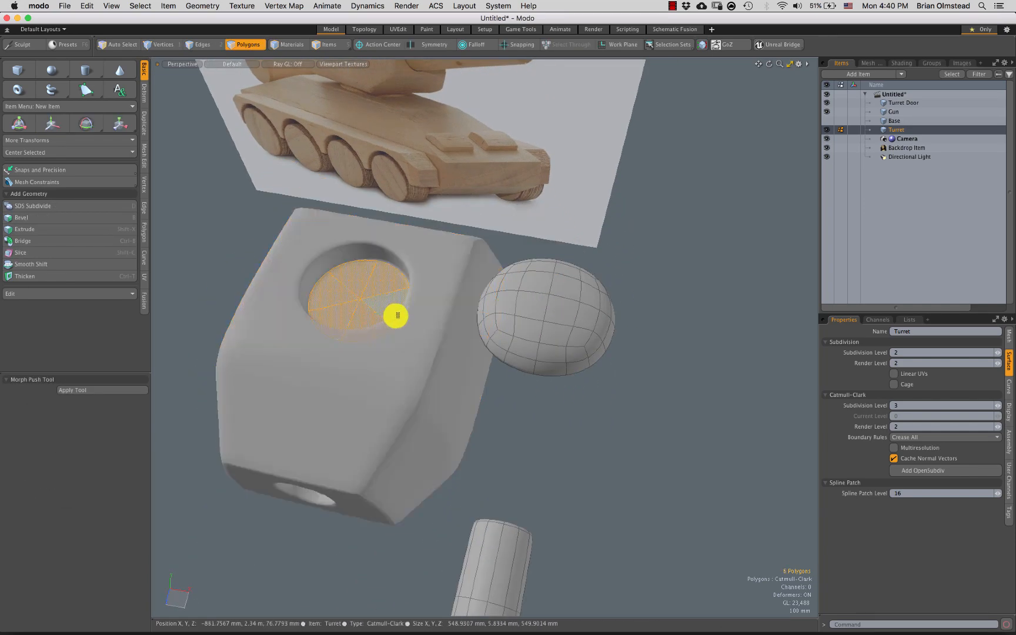
key(super+z)
key(super+z)
Extrude the turret's underside polygons and scale them inward to form a smaller inset rectangle
alt+drag(542, 387, 562, 234)
click(589, 315)
mouse_move(590, 315)
alt+mouse_down()
mouse_move(551, 275)
mouse_move(593, 296)
mouse_move(559, 297)
mouse_move(580, 297)
mouse_move(564, 291)
mouse_move(564, 258)
mouse_move(608, 231)
mouse_move(563, 249)
alt+mouse_up()
click(703, 309)
key(ctrl+3)
click(650, 339)
key(shift+x)
click(549, 291)
key(y)
click(702, 268)
Select the edges bounding the inset rectangle on the turret's underside and align them radially into a hexagon
alt+drag(702, 268, 494, 263)
key(2)
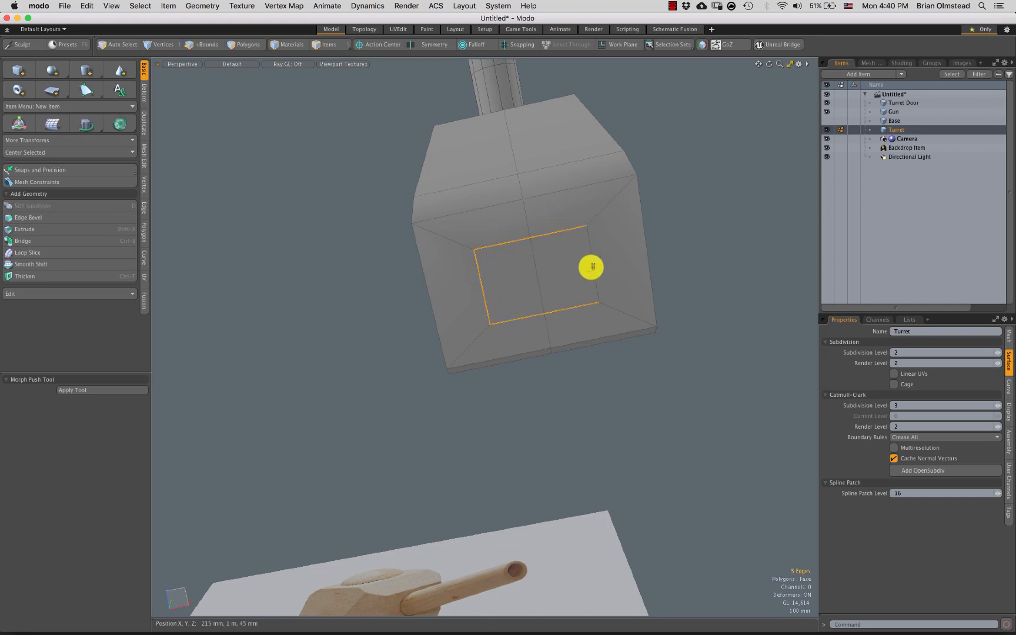
alt+drag(591, 267, 547, 309)
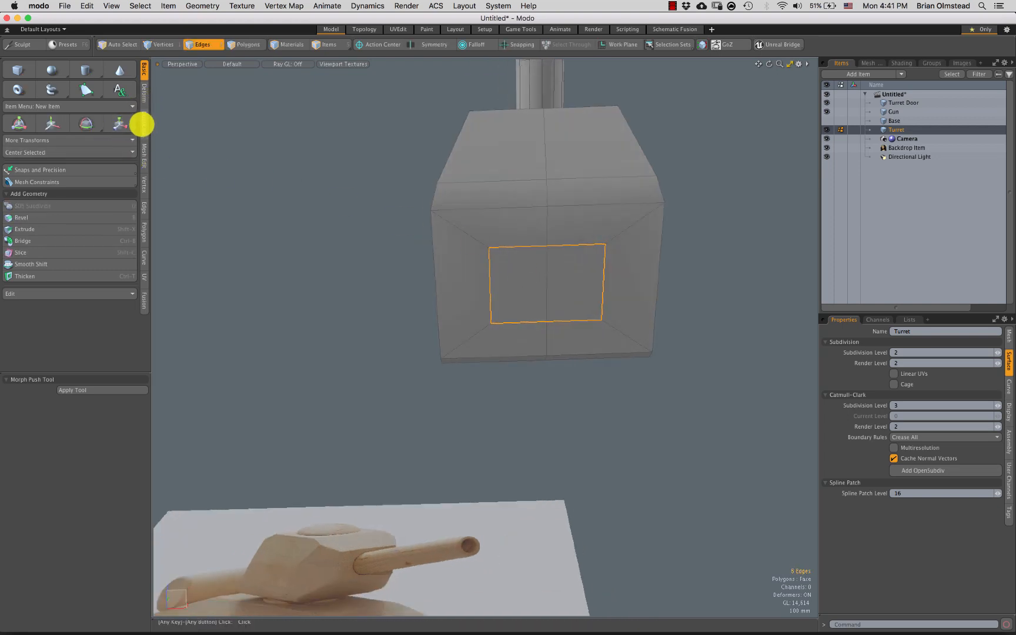
click(141, 124)
click(143, 92)
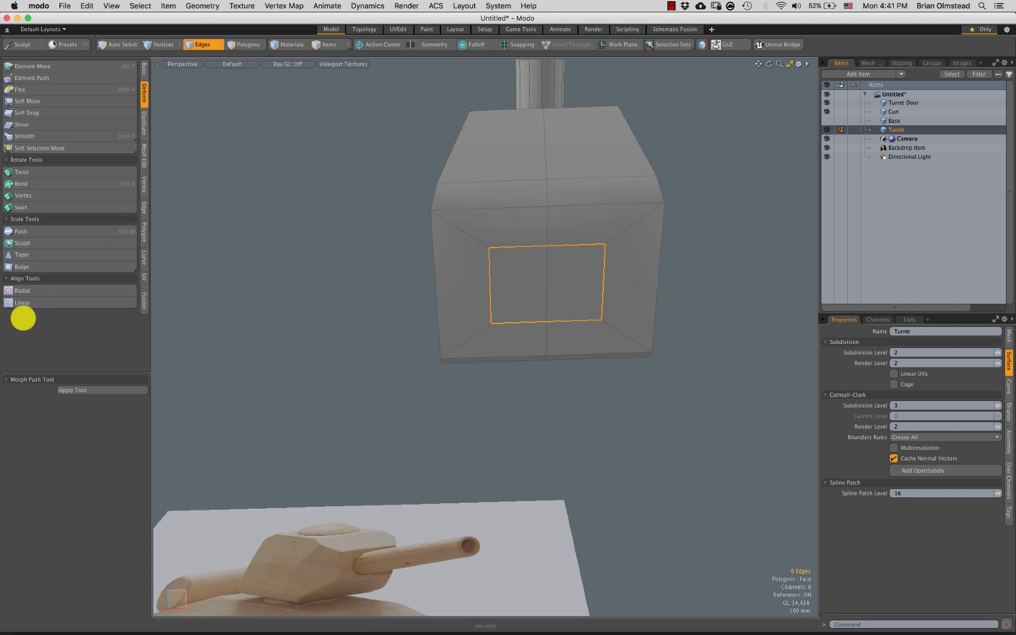
click(71, 290)
click(577, 261)
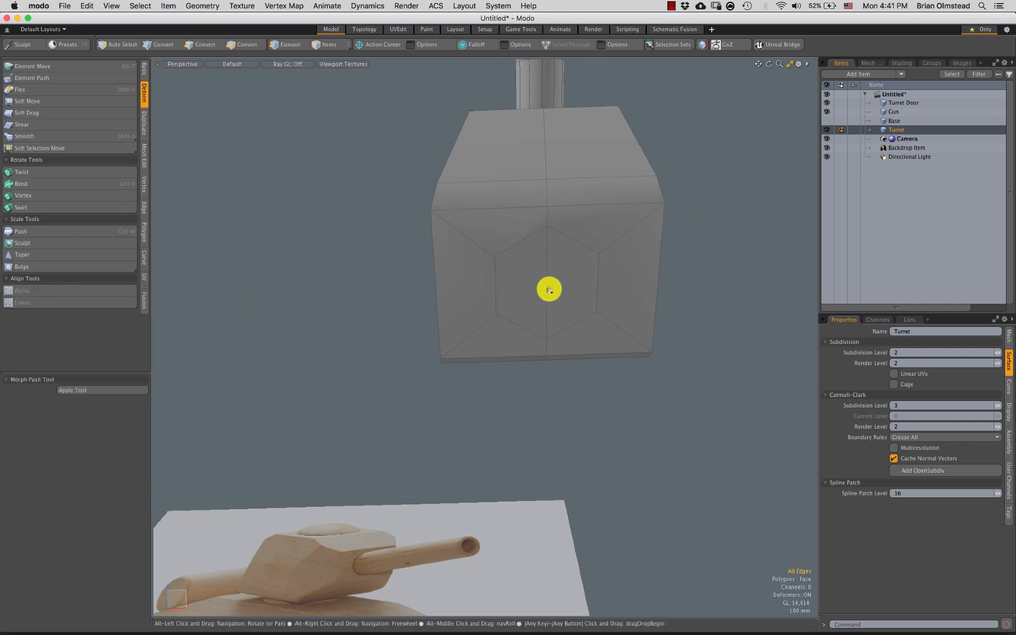
Select the two polygons inside the underside hexagon and scale them to 121% in X and Z
alt+drag(548, 288, 545, 231)
key(3)
key(r)
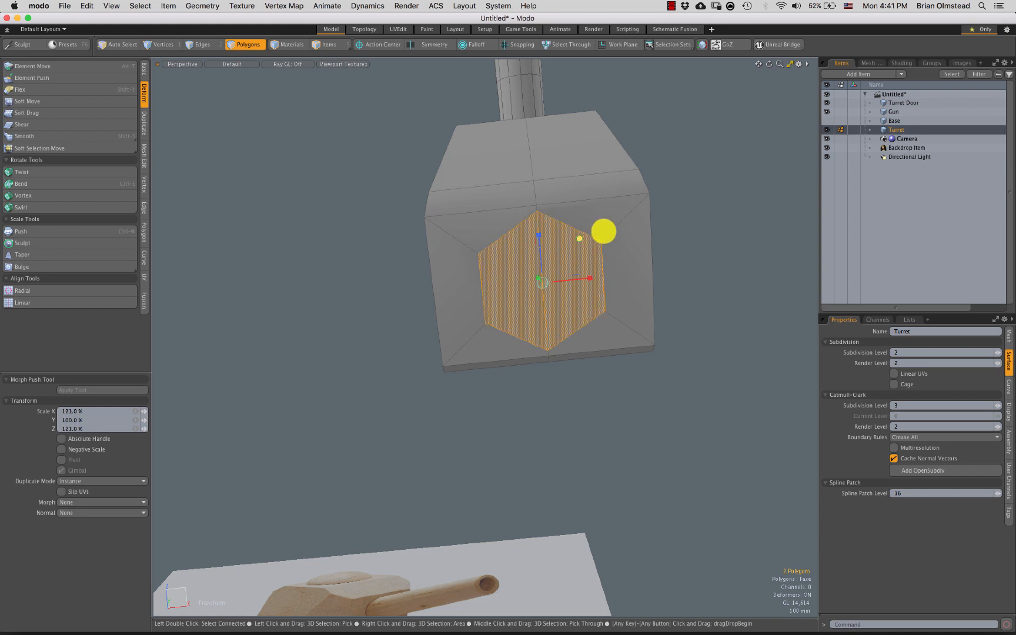
Extrude the hexagonal polygons downward about 270 mm to form a connecting plug beneath the turret
alt+drag(553, 251, 514, 277)
key(shift+x)
key(space)
click(609, 282)
alt+drag(576, 281, 538, 242)
Select the edge loops around the plug's base and free end, and turn the turret's Catmull-Clark subdivision back on
key(3)
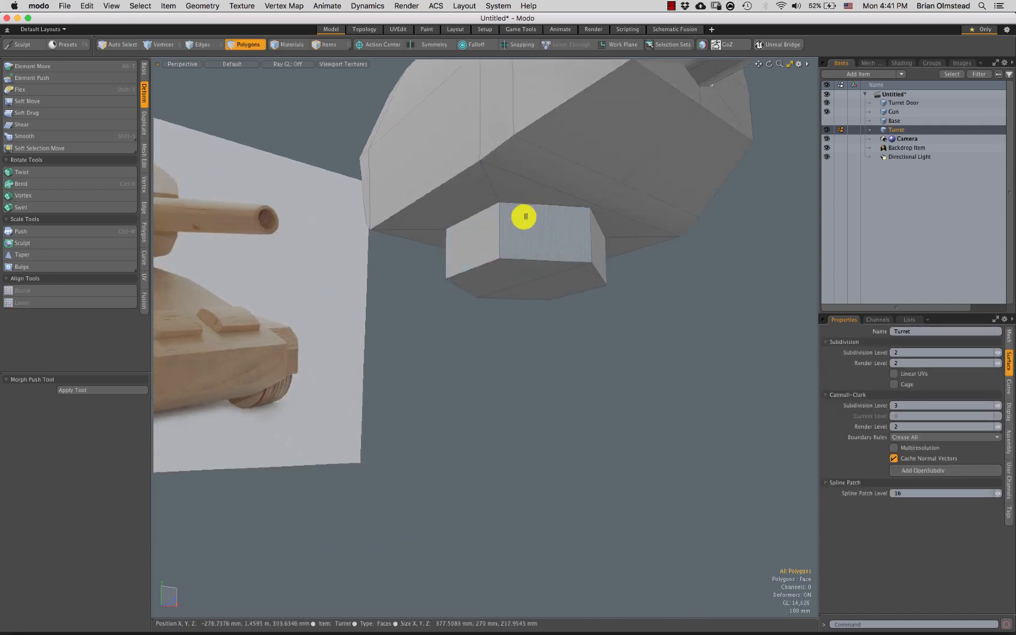
key(2)
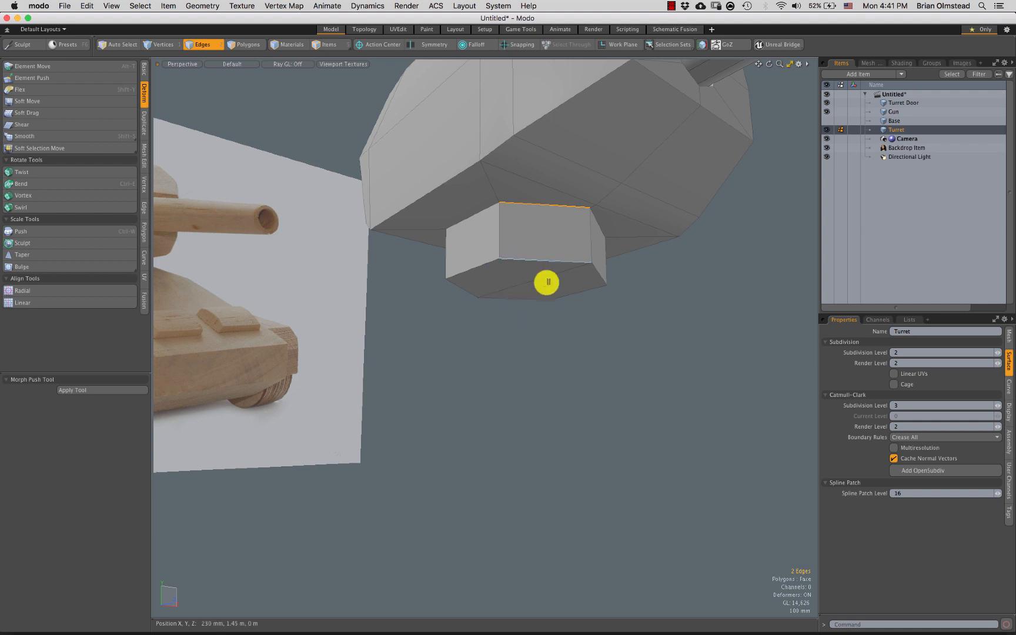
mouse_move(548, 282)
alt+mouse_down()
mouse_move(516, 282)
mouse_move(548, 265)
alt+mouse_up()
alt+drag(559, 275, 510, 288)
key(2)
key(Tab)
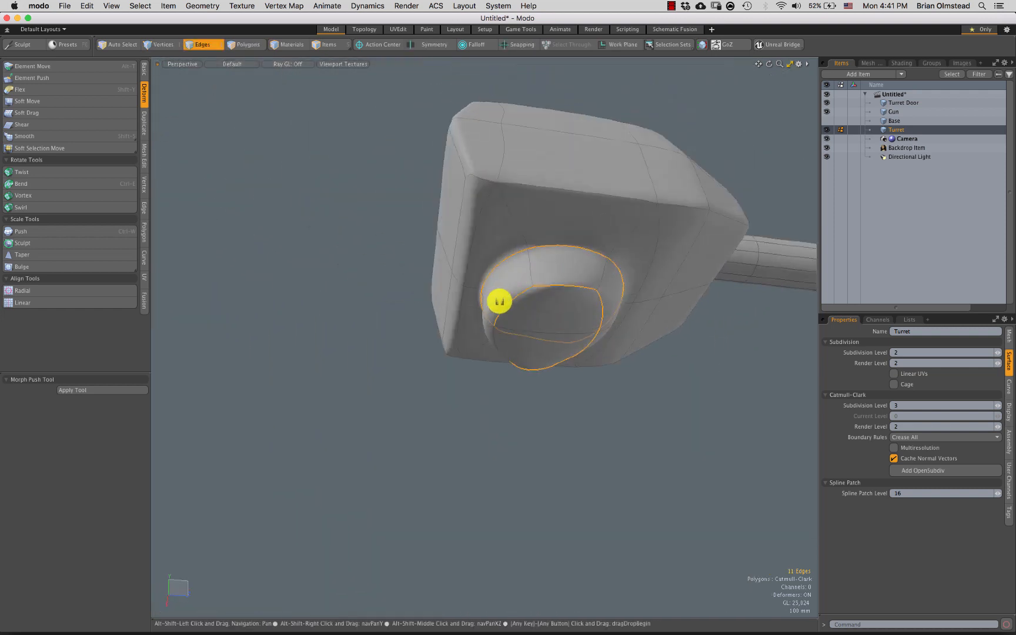
Sharpen the plug's two edge loops by adjusting their vertex map weight to about 21.5%, and clear the selection
alt+drag(499, 301, 436, 347)
key(alt+w)
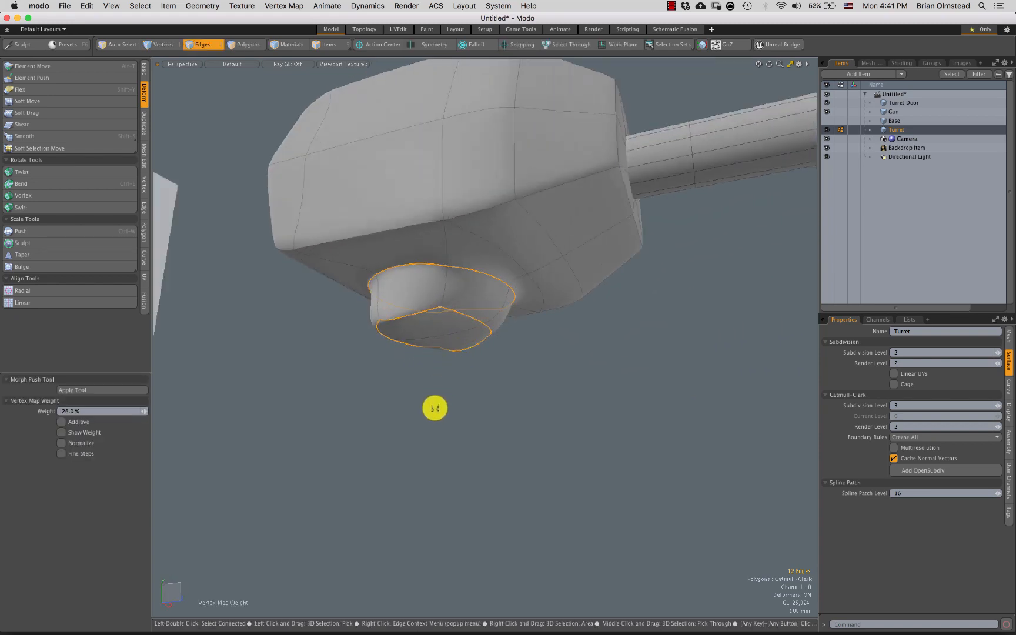
drag(435, 408, 460, 401)
alt+drag(477, 351, 437, 390)
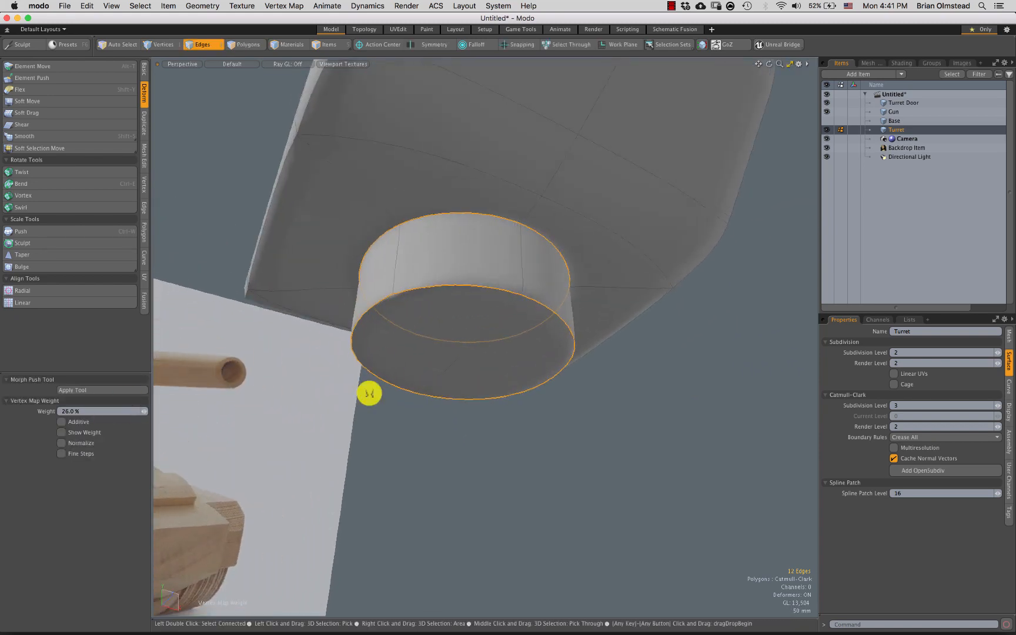
drag(445, 434, 440, 434)
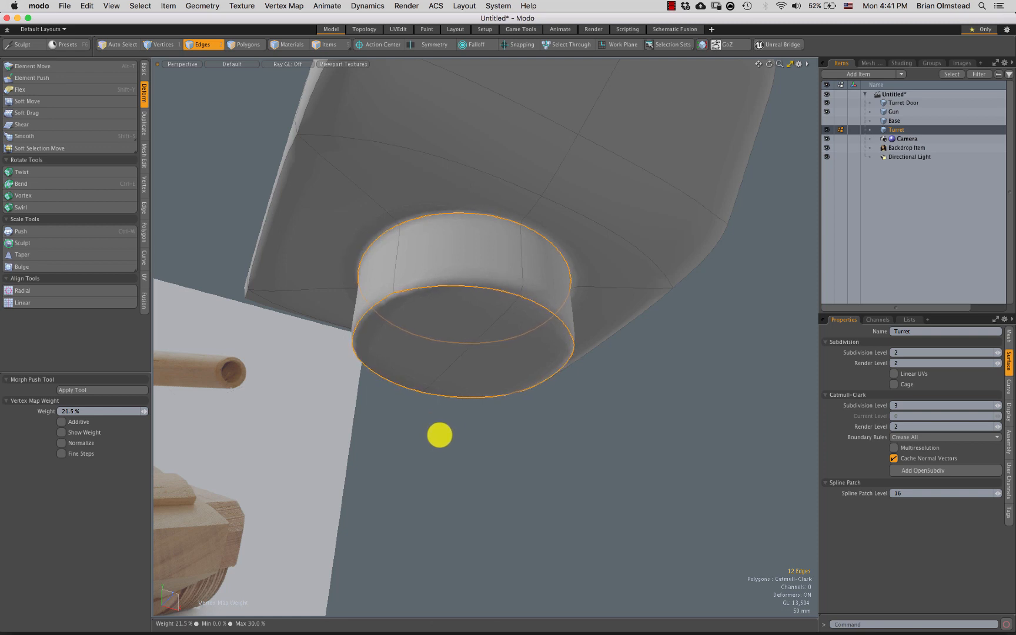
alt+drag(483, 390, 488, 383)
key(q)
key(Escape)
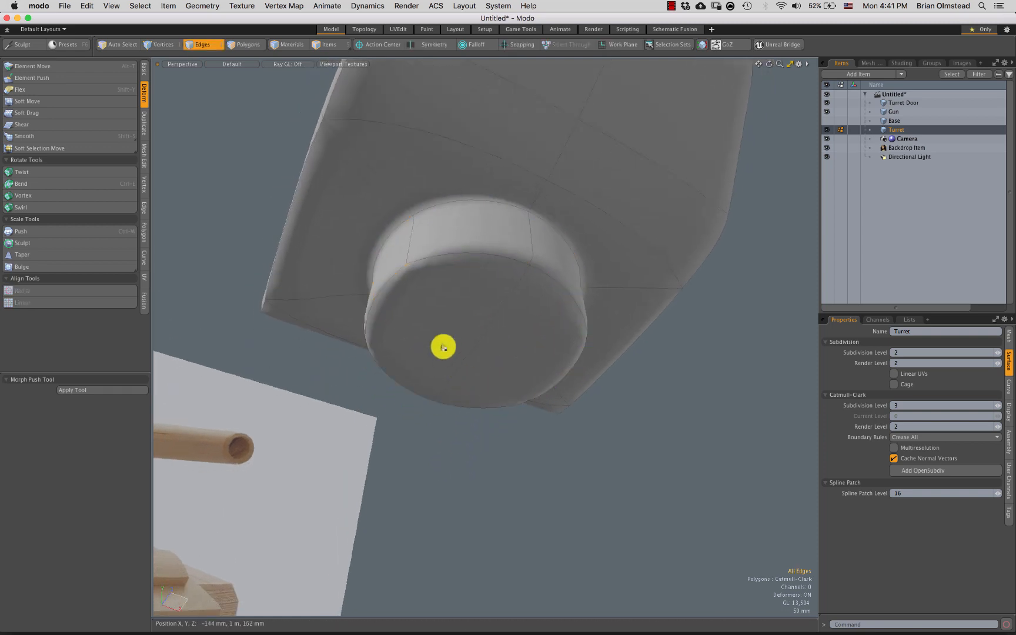
Extrude the plug's two end polygons, scale them to 34.5%, and collapse them into a center point
alt+drag(442, 346, 445, 252)
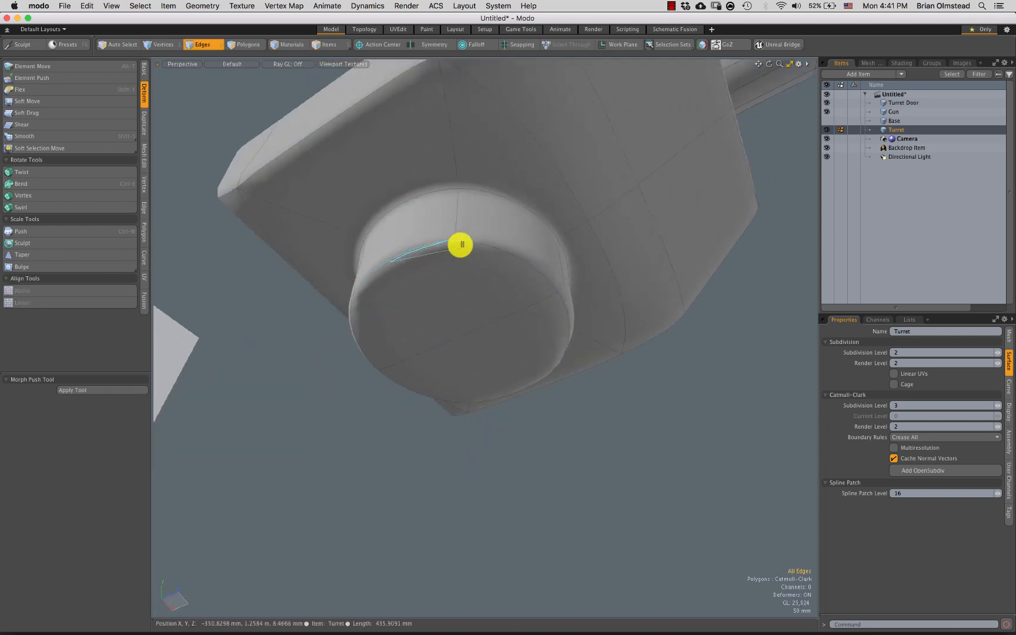
key(3)
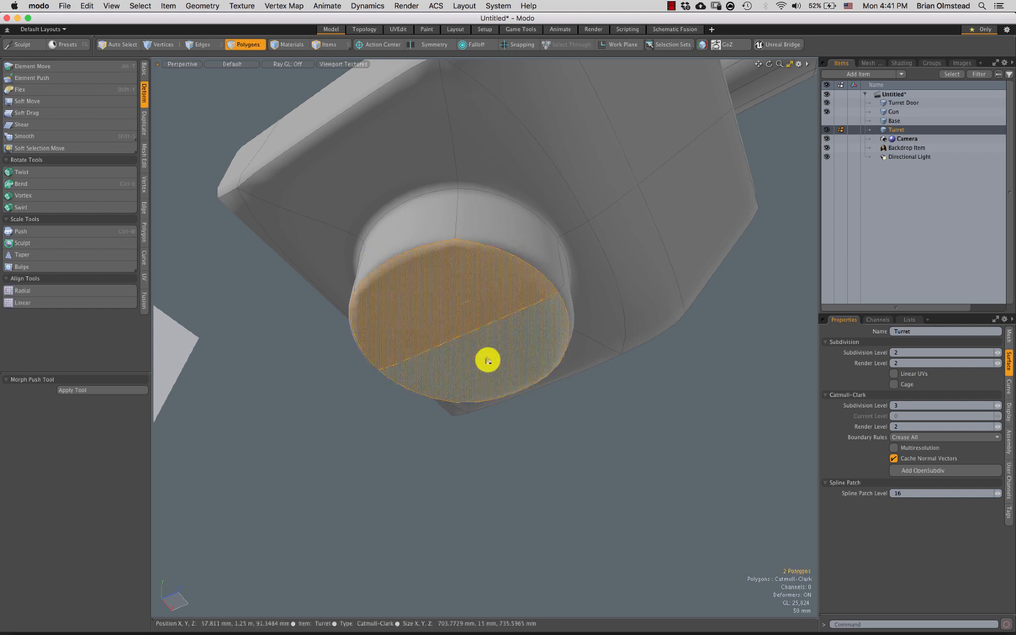
alt+drag(487, 360, 434, 345)
key(shift+x)
click(482, 304)
key(r)
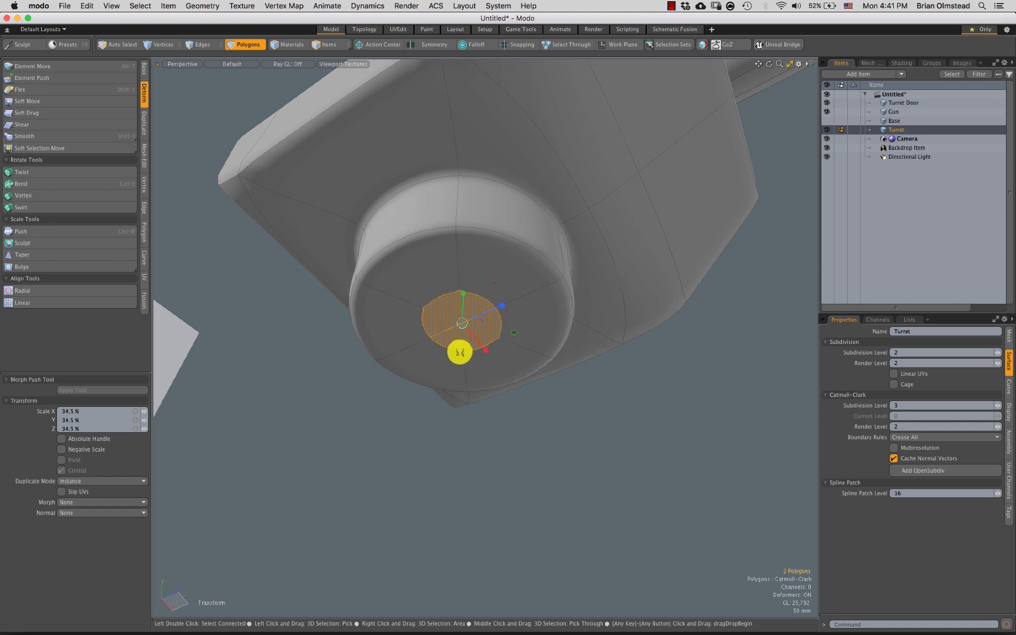
key(alt+BackSpace)
key(space)
Select all twelve polygons of the plug and copy them into a new mesh item
alt+drag(547, 356, 469, 307)
key(2)
key(3)
key(shift+Up)
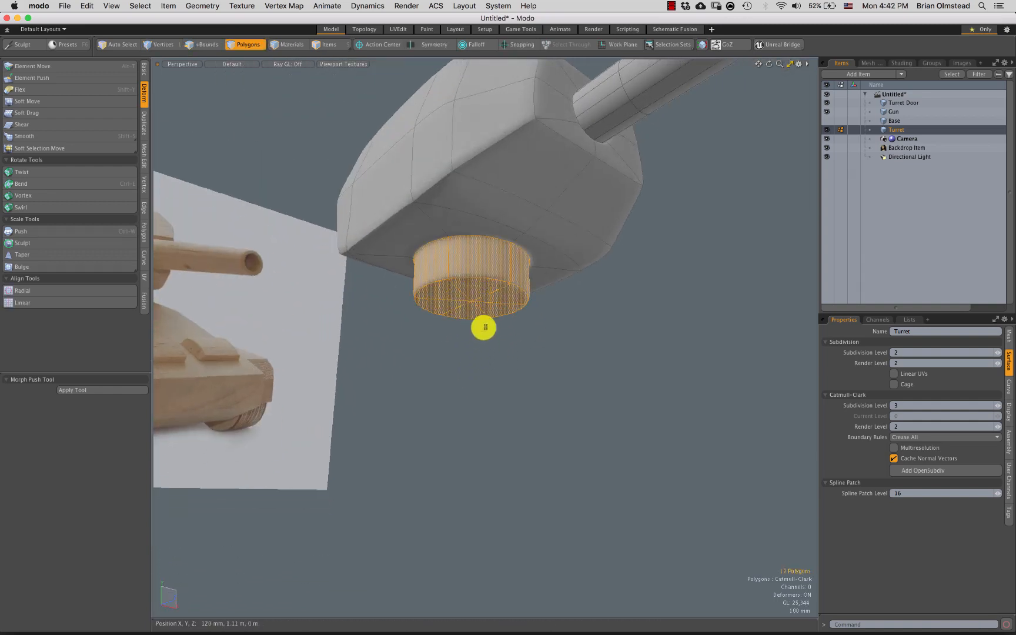
key(n)
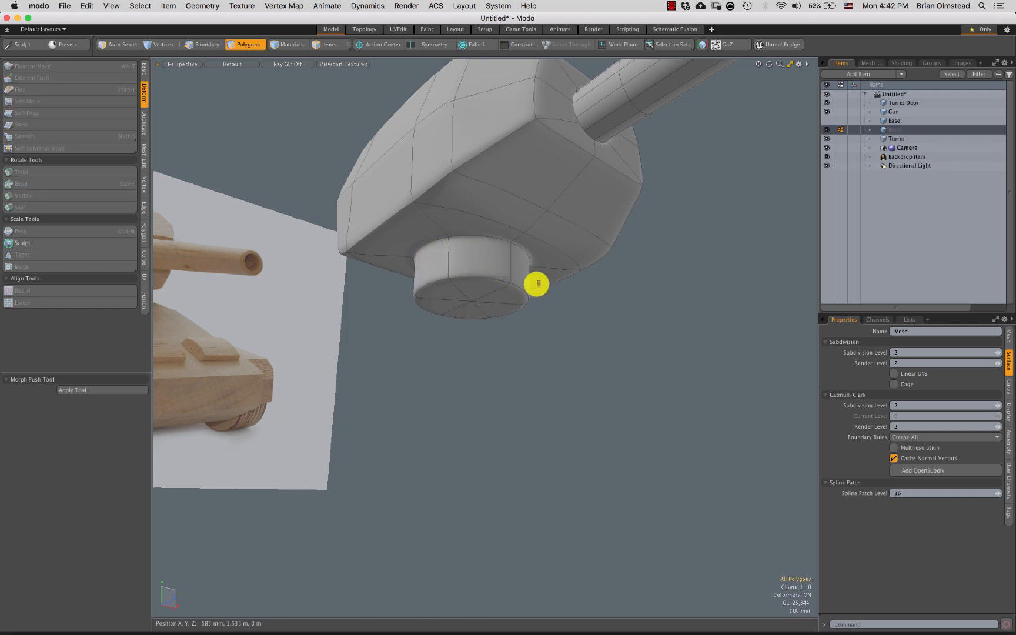
key(ctrl+b)
click(562, 229)
key(ctrl+v)
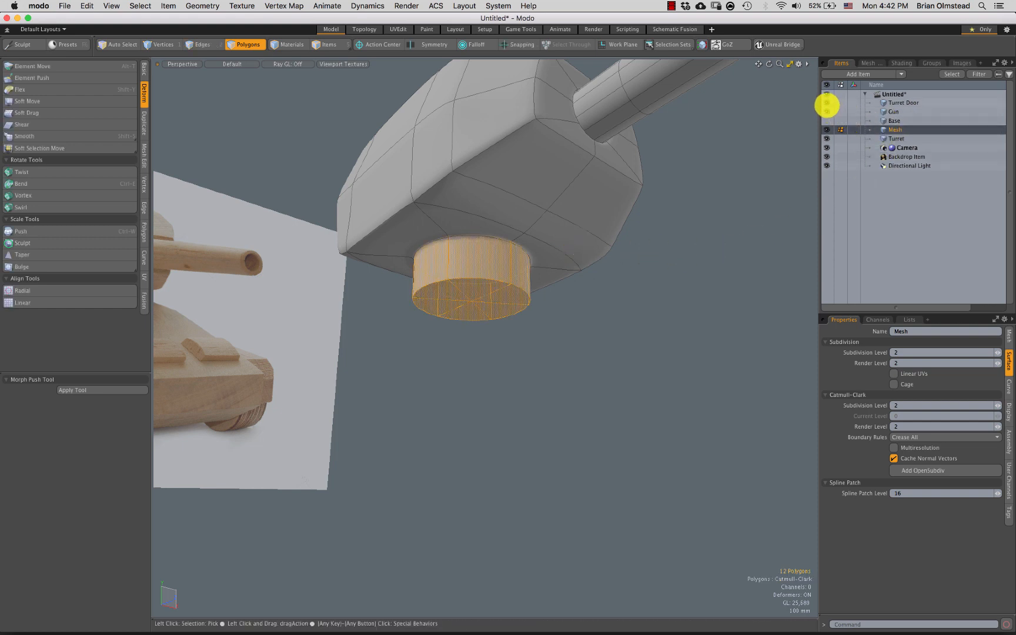
Hide the turret door, gun and turret to isolate the copied plug, checking it against the base
click(827, 112)
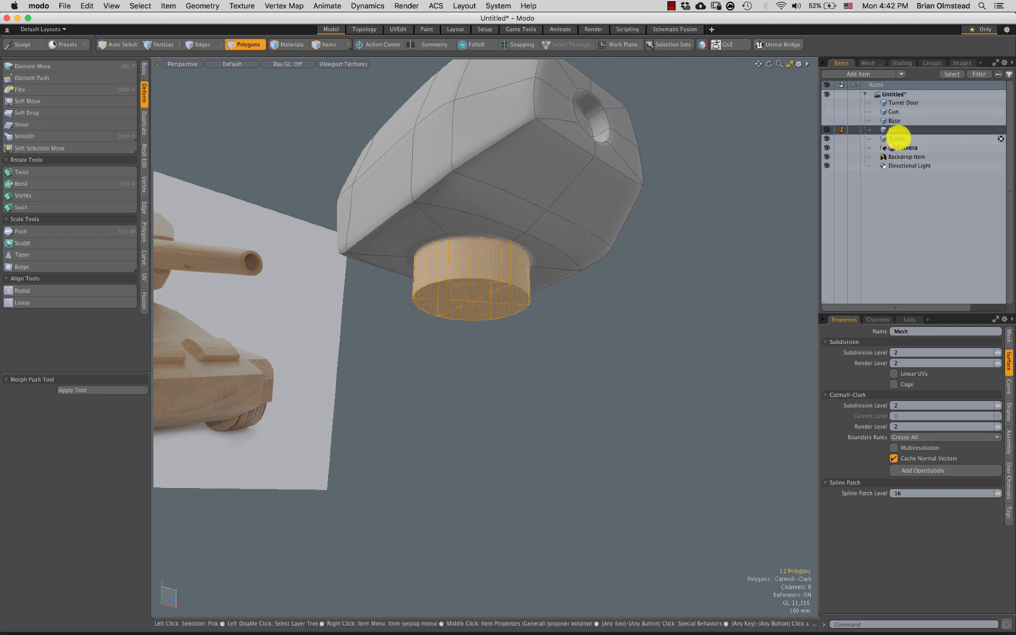
click(897, 138)
click(894, 122)
alt+drag(533, 227, 515, 271)
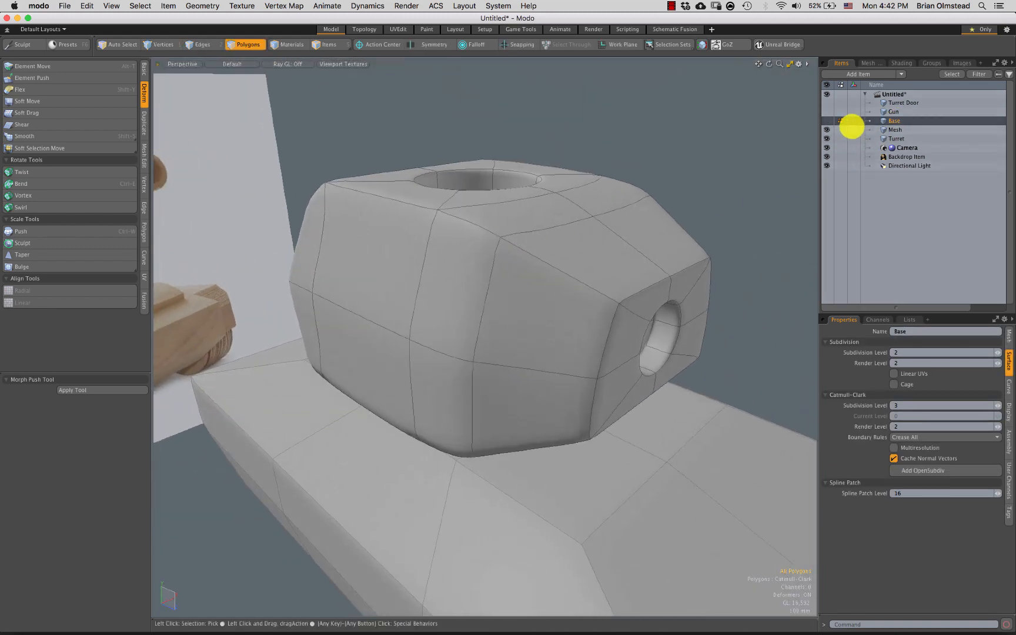
click(826, 138)
alt+drag(535, 313, 479, 274)
scroll(481, 279, up, 5)
Rename the copied plug mesh Plug _ Ref and set its item list color to red
click(896, 129)
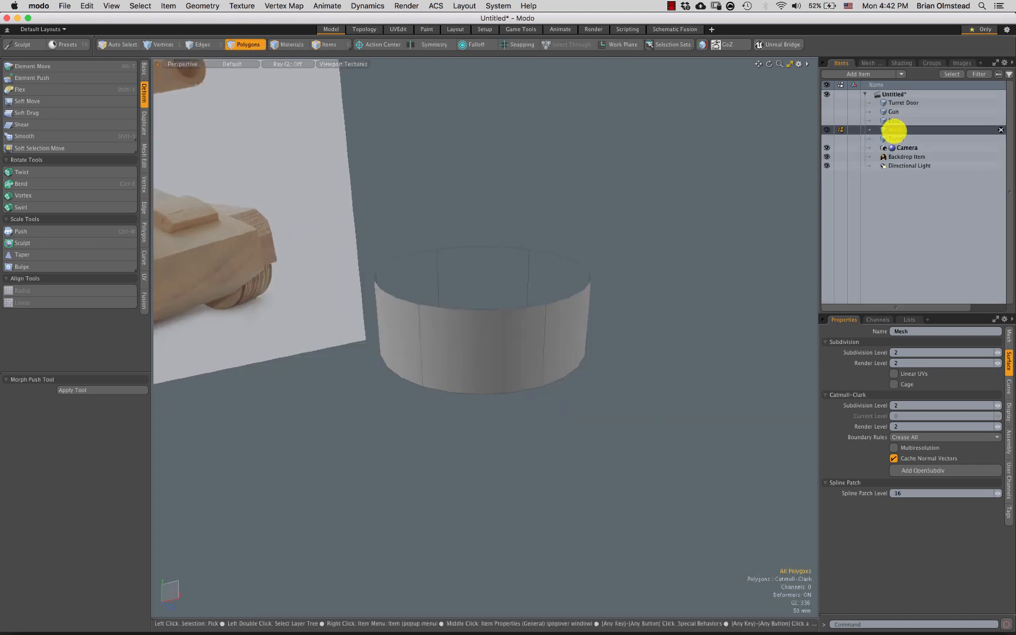
double_click(896, 130)
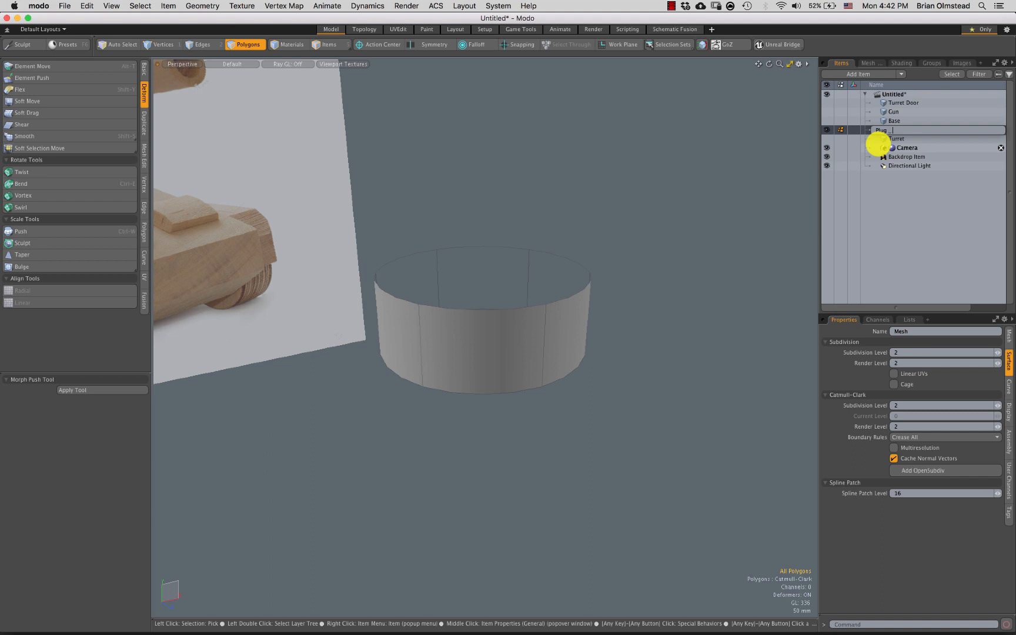
text(Plug_Ref)
key(Return)
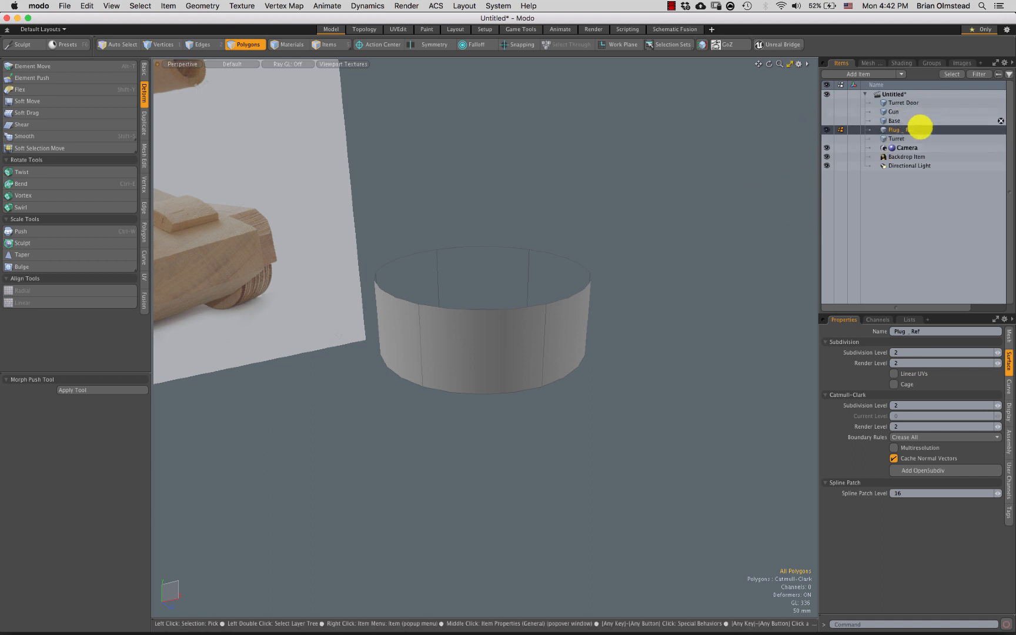
right_click(920, 130)
mouse_move(913, 148)
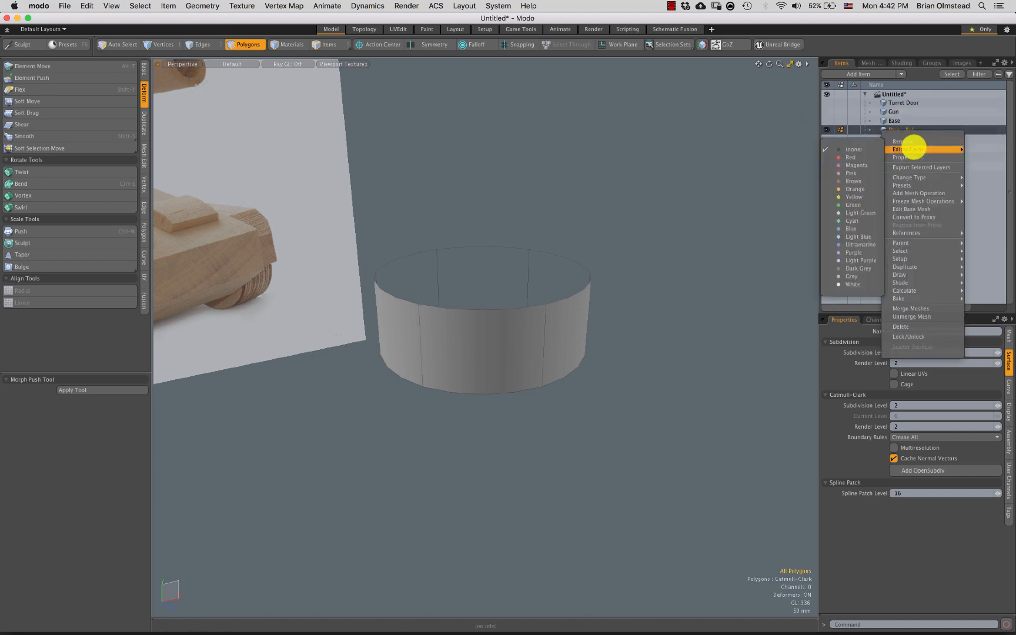
click(847, 156)
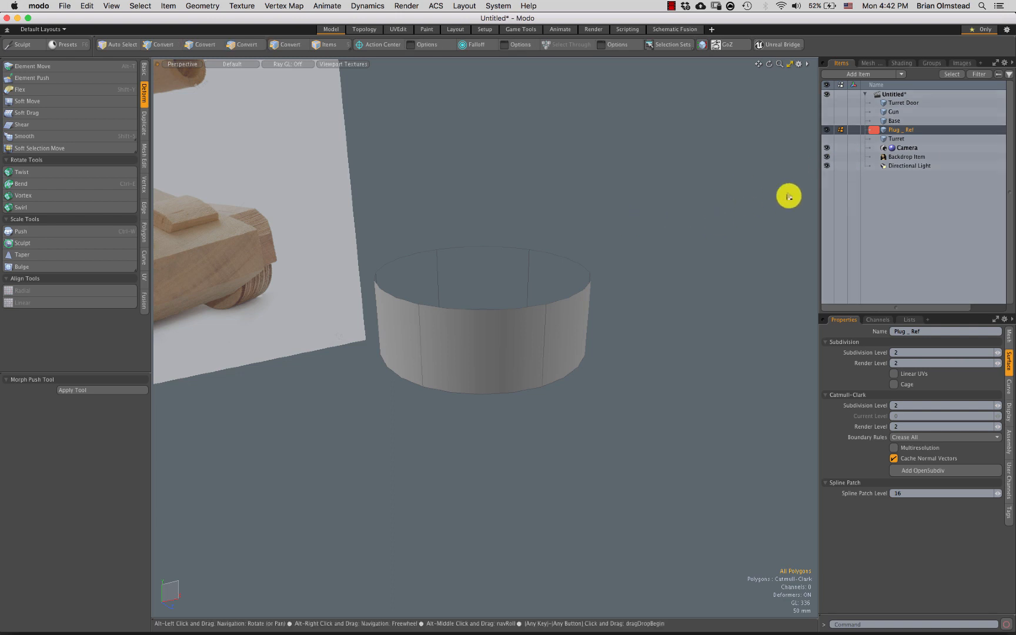
Make the base the active mesh and select the four polygons on its top surface around the plug
click(897, 140)
alt+drag(536, 310, 629, 275)
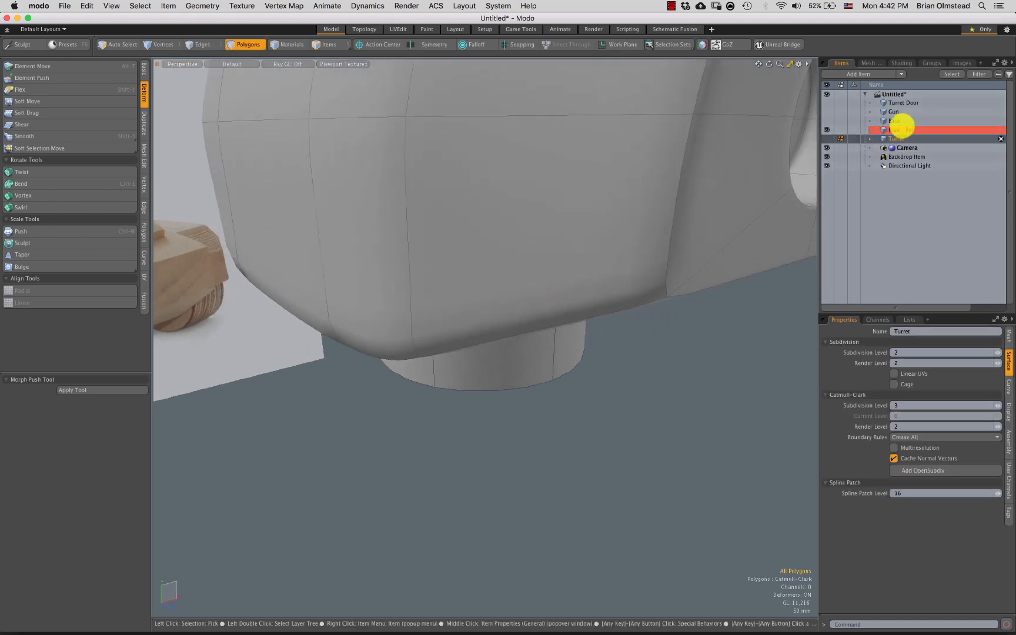
click(898, 122)
mouse_move(482, 290)
alt+mouse_down()
mouse_move(467, 328)
mouse_move(412, 336)
mouse_move(487, 291)
mouse_move(431, 306)
mouse_move(490, 327)
mouse_move(501, 257)
mouse_move(490, 332)
mouse_move(462, 312)
mouse_move(498, 284)
mouse_move(499, 226)
mouse_move(500, 269)
alt+mouse_up()
key(3)
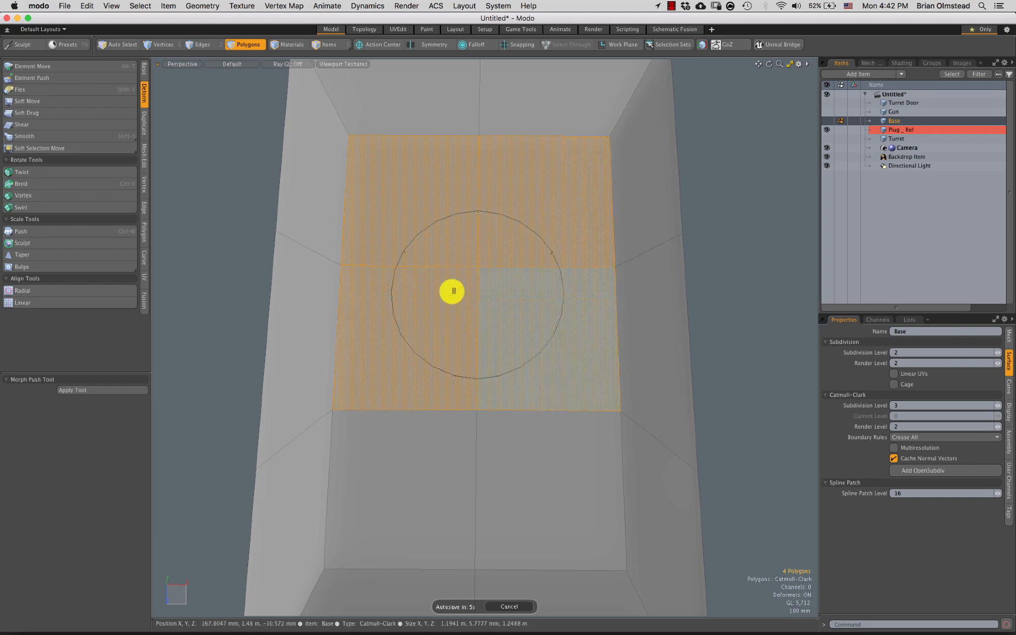
key(2)
click(428, 414)
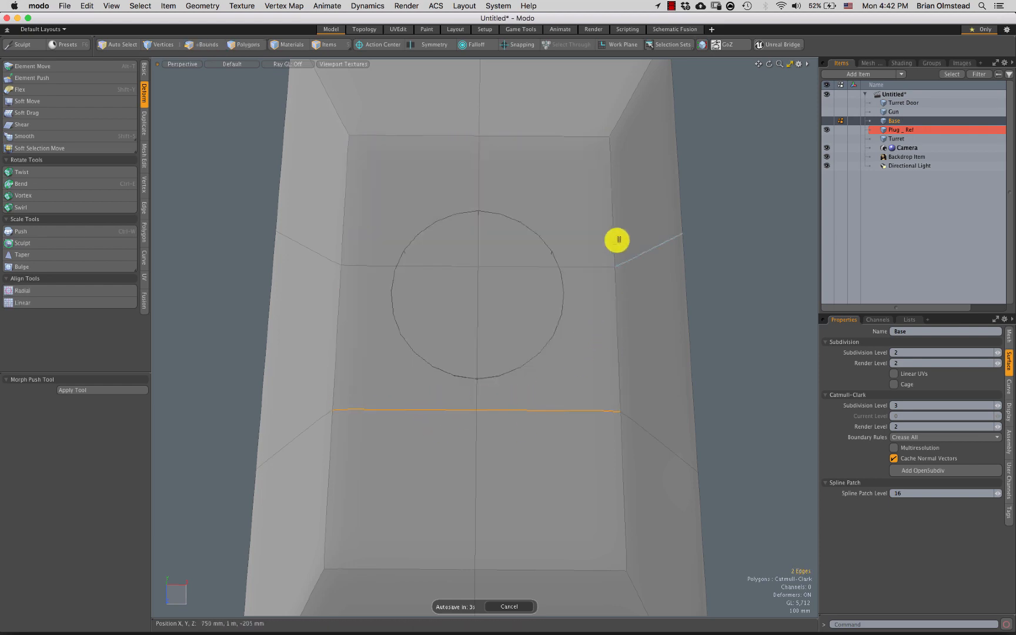
shift+drag(543, 121, 366, 195)
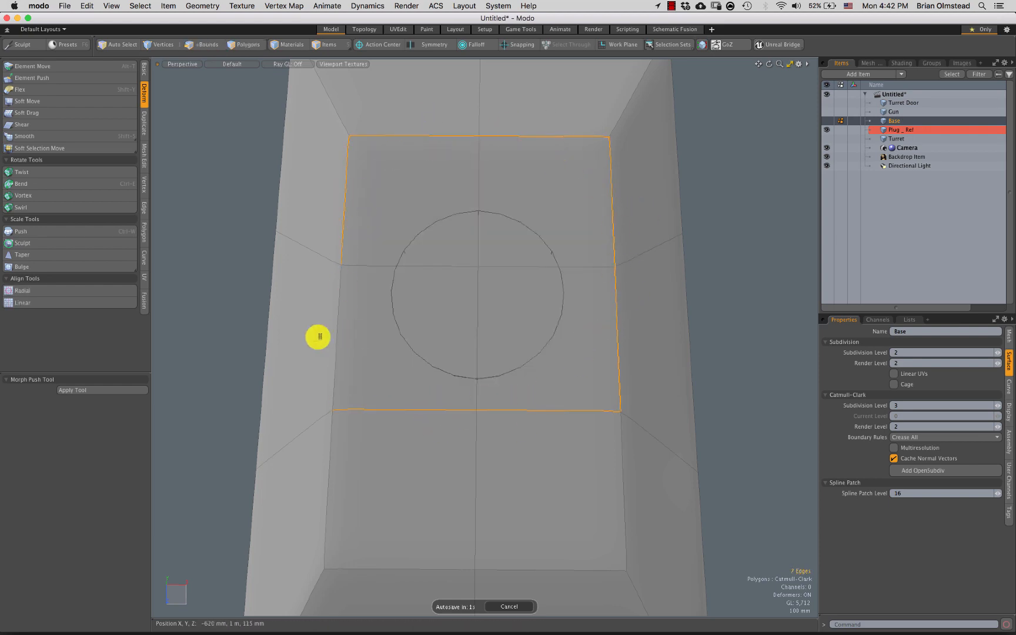
shift+click(321, 336)
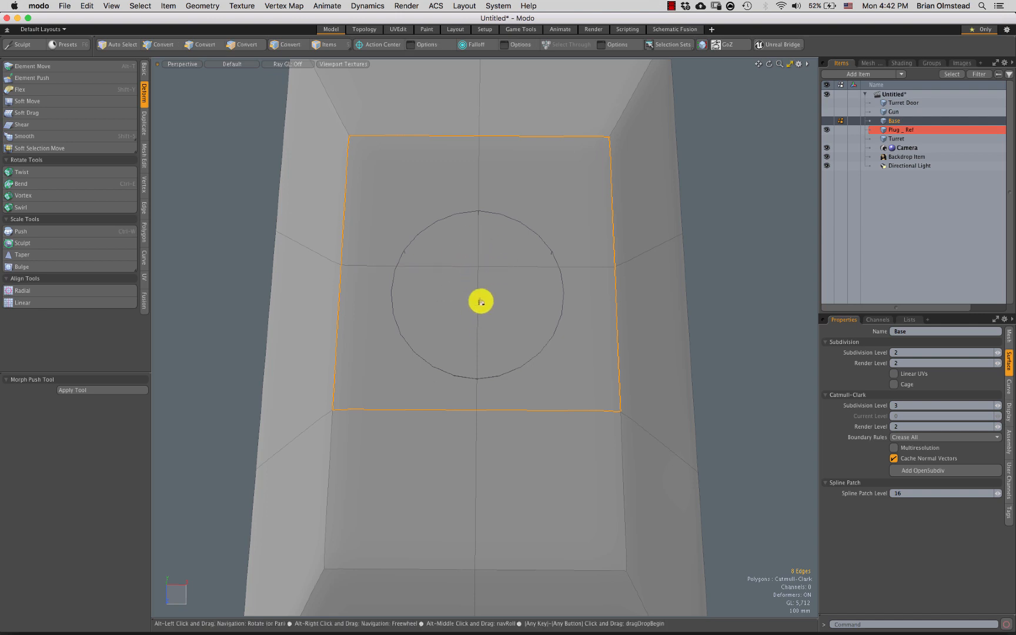
alt+drag(481, 299, 465, 257)
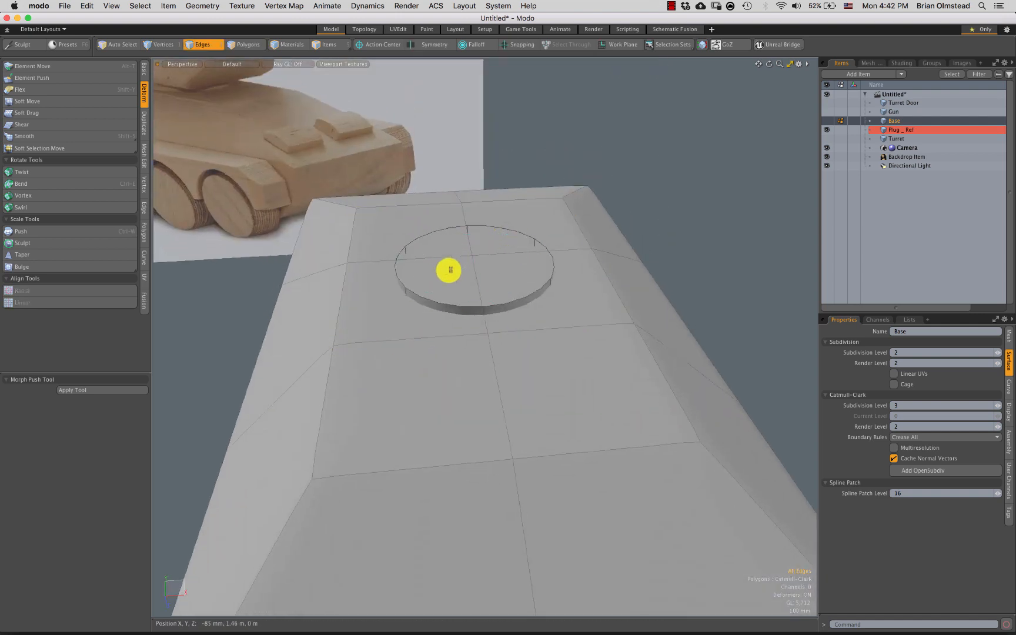
Extrude the base's four polygons around the plug, scale them inward to roughly the plug's size, and select their eight boundary edges
alt+drag(426, 288, 381, 399)
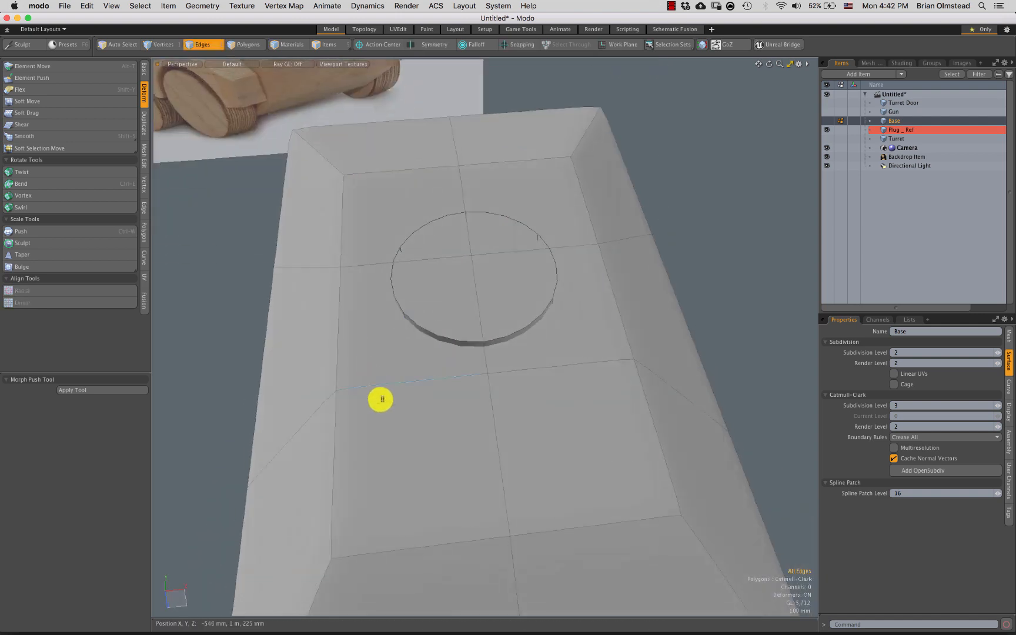
key(3)
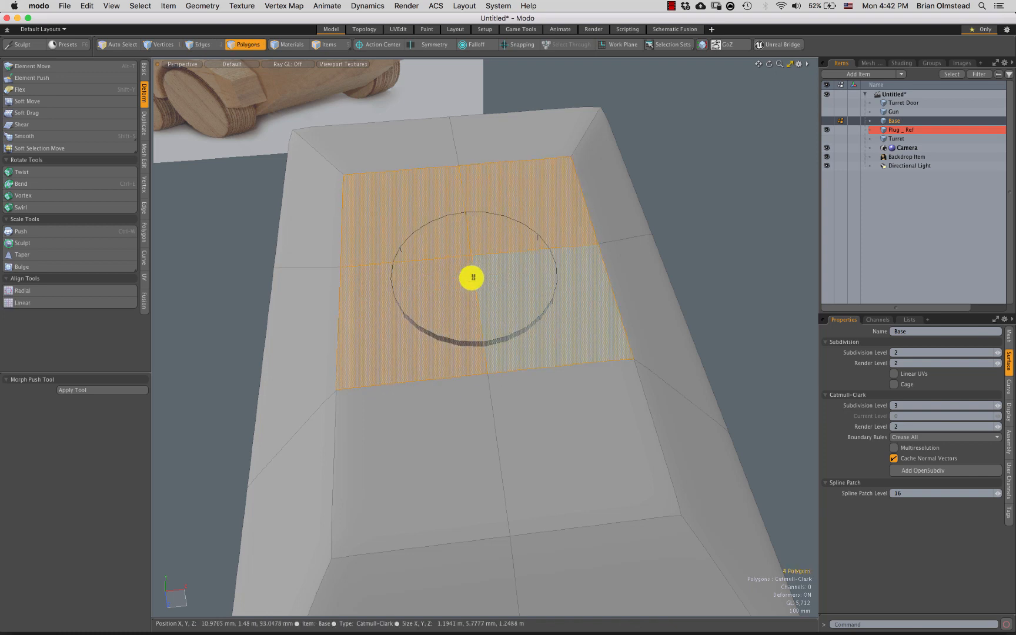
key(r)
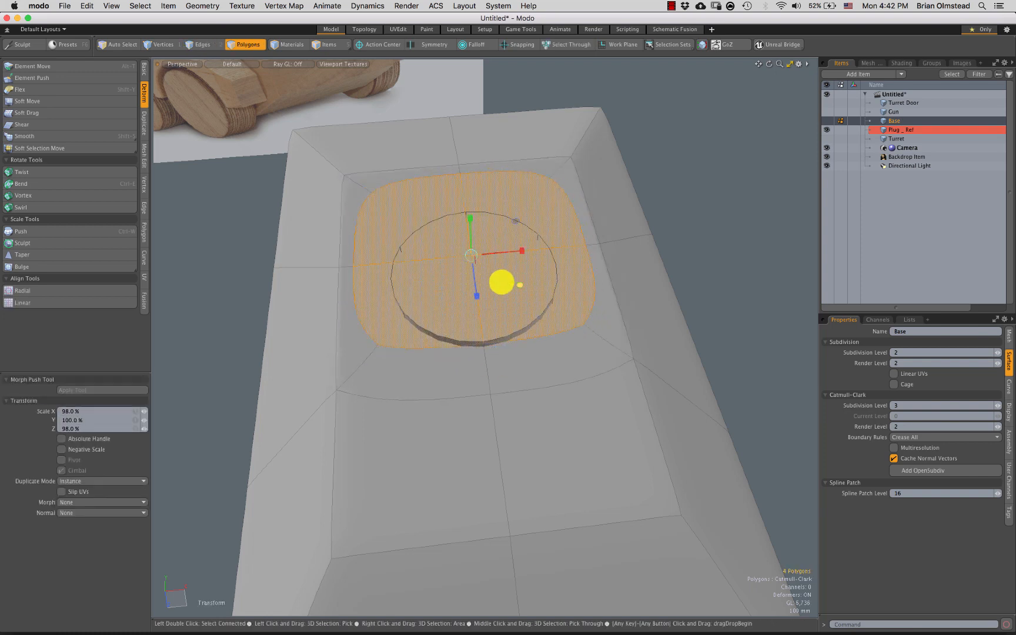
key(2)
click(441, 334)
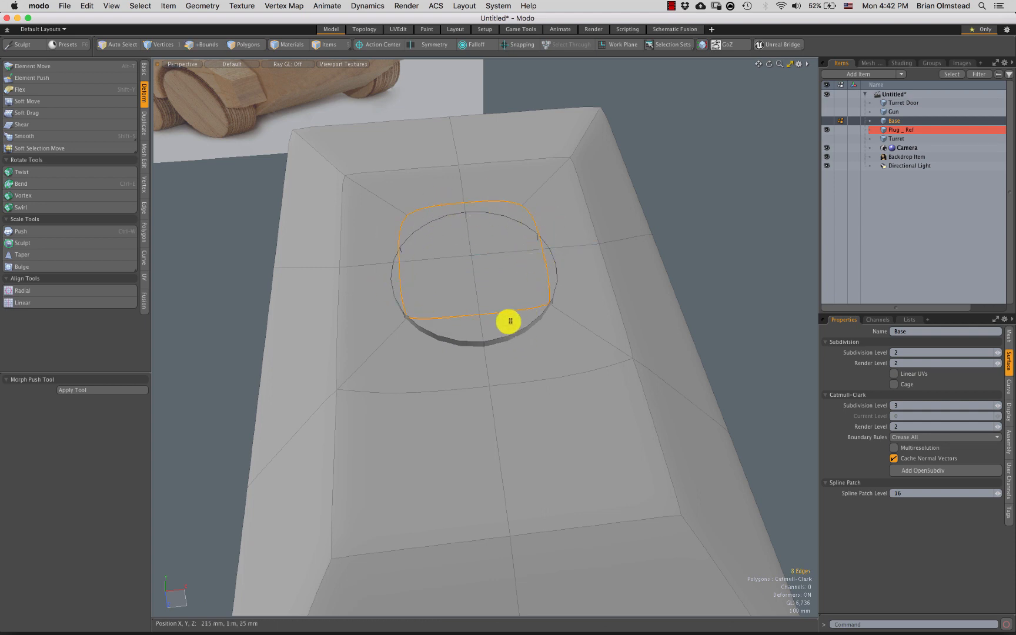
Shape the eight selected boundary edges of the base's inset into a circle with Radial Align in Circle mode
click(28, 291)
click(494, 281)
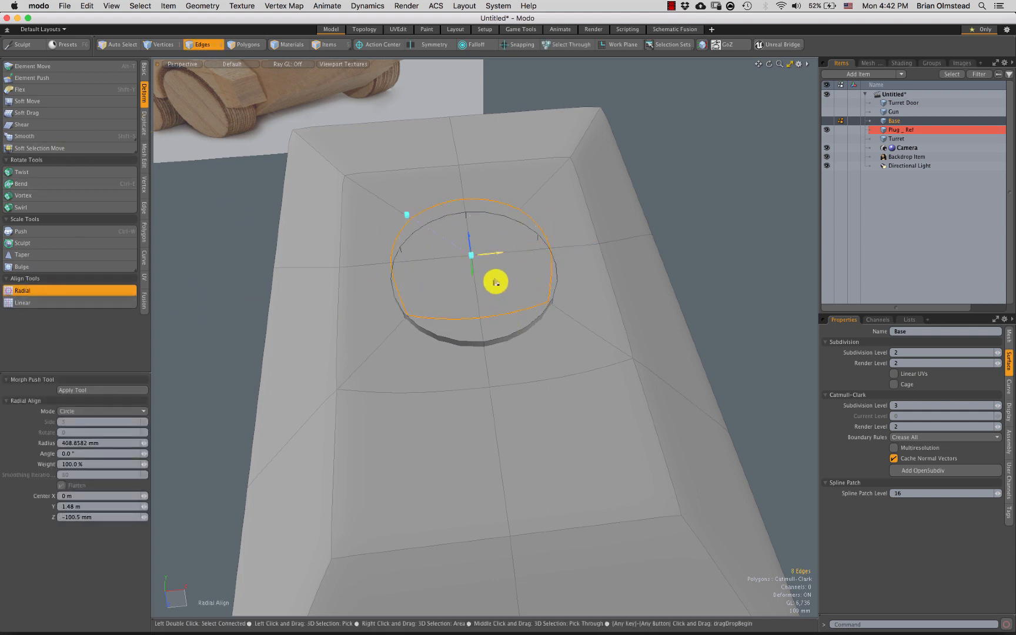
alt+drag(494, 281, 516, 375)
key(space)
click(676, 245)
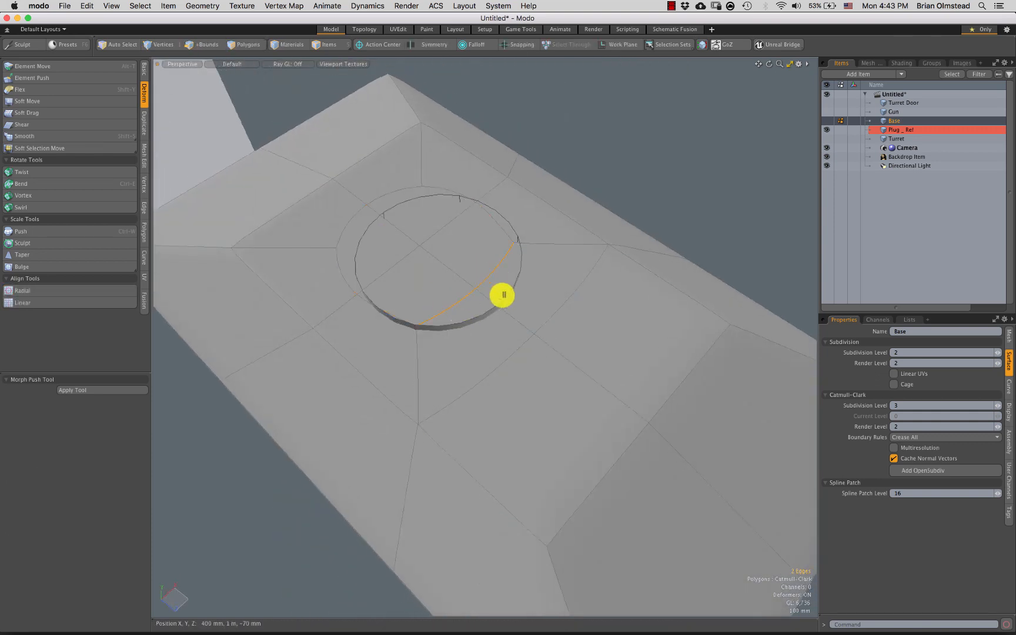
Select the four polygons inside the circular outline and move them 135 mm along Z to line up with the plug
key(3)
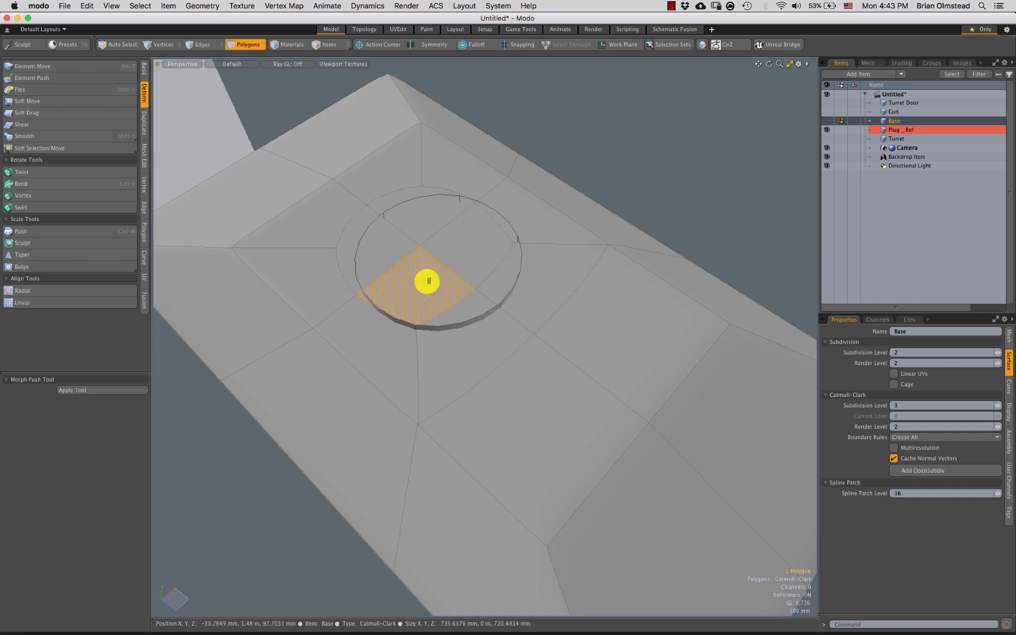
mouse_move(427, 282)
mouse_down()
mouse_move(438, 262)
mouse_move(542, 301)
mouse_move(505, 272)
mouse_up()
key(ctrl+space)
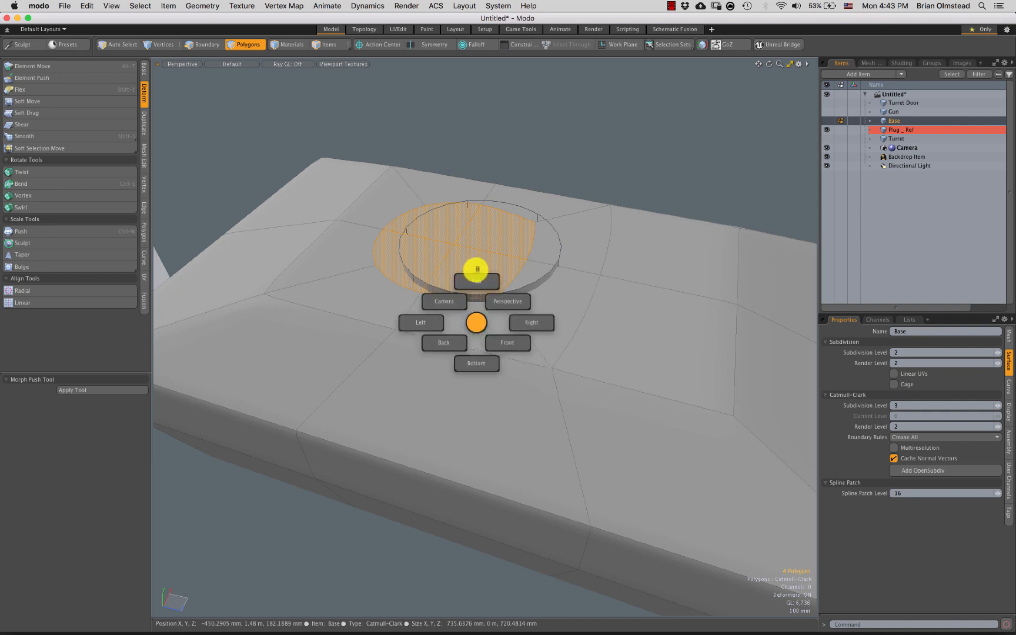
click(476, 267)
key(y)
drag(530, 352, 531, 367)
key(super+z)
key(super+z)
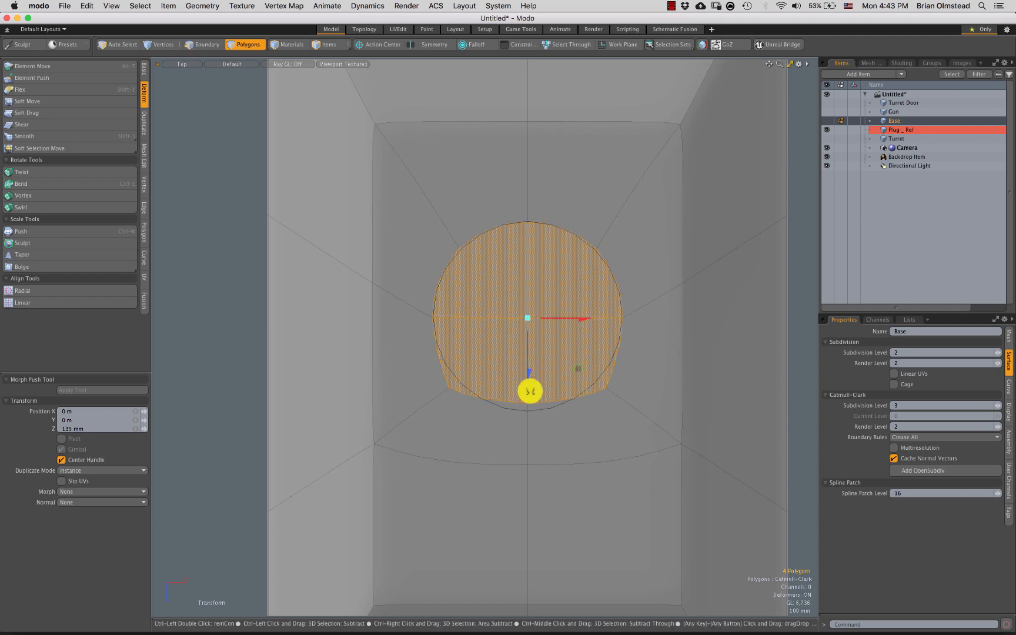
Extrude the four circular polygons down into the base as a socket about 225 mm deep, and hide Plug _ Ref
key(ctrl+space)
click(566, 362)
mouse_move(514, 358)
alt+mouse_down()
mouse_move(492, 370)
mouse_move(503, 341)
alt+mouse_up()
key(3)
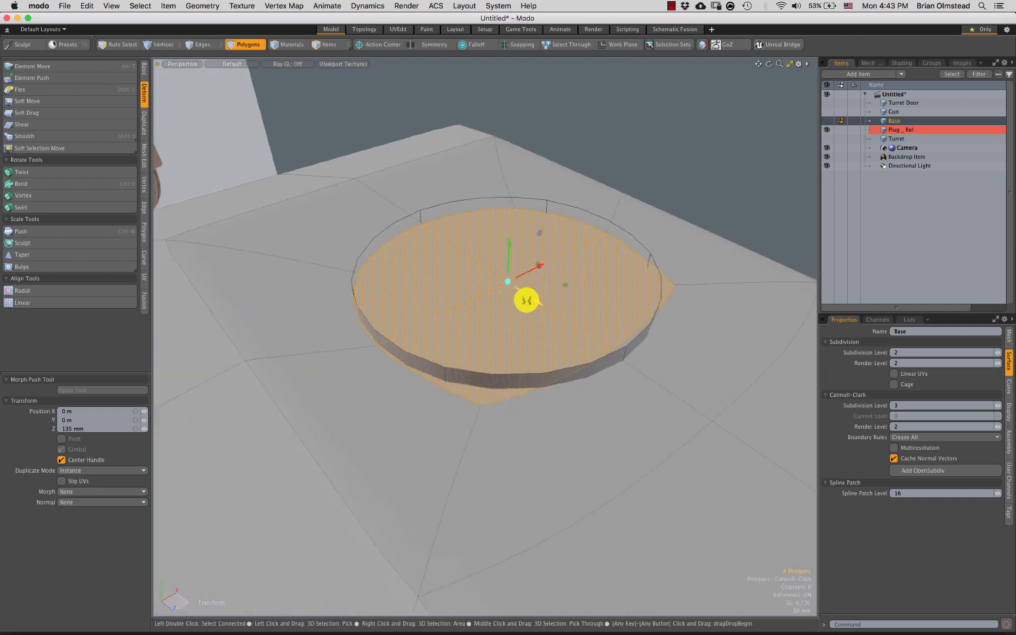
key(shift+x)
drag(508, 249, 507, 338)
key(q)
key(1)
click(506, 304)
click(827, 130)
alt+drag(683, 215, 510, 329)
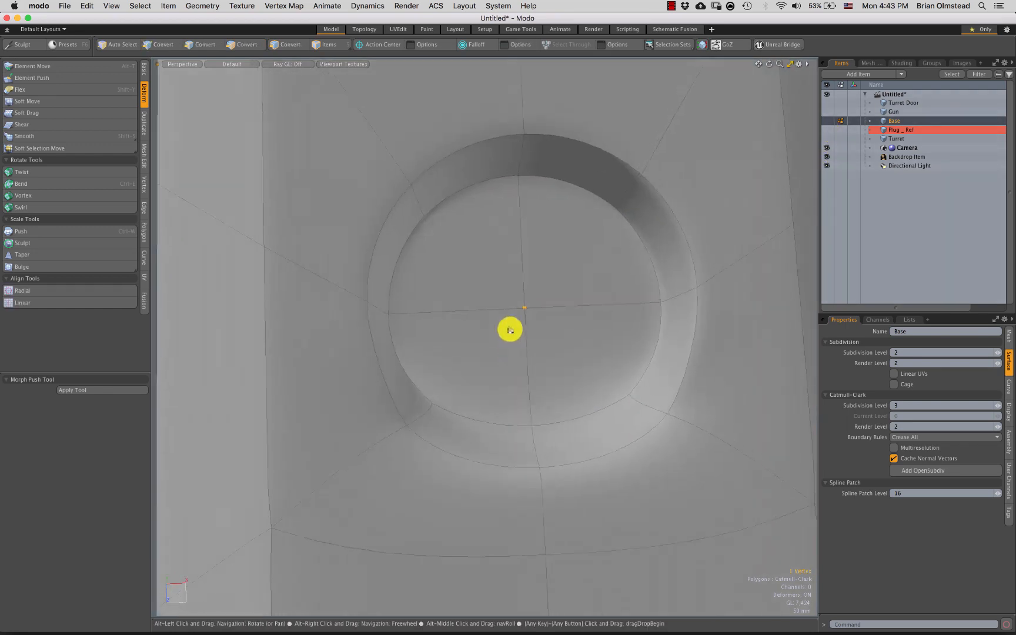
Extrude the socket floor's four polygons, scale them inward and collapse them to the centre so eight edges radiate from it
key(3)
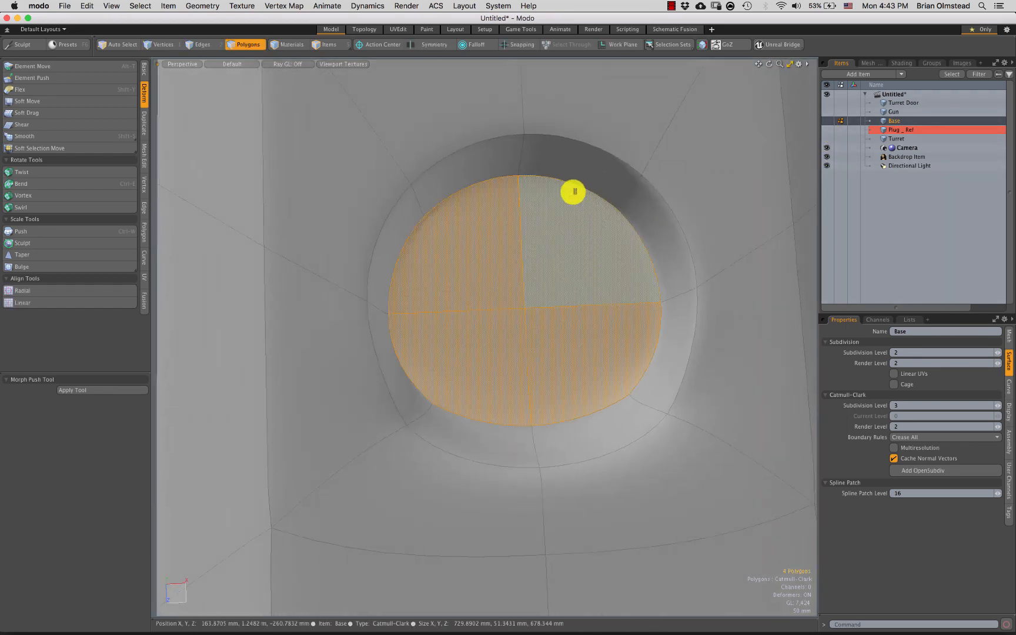
click(600, 205)
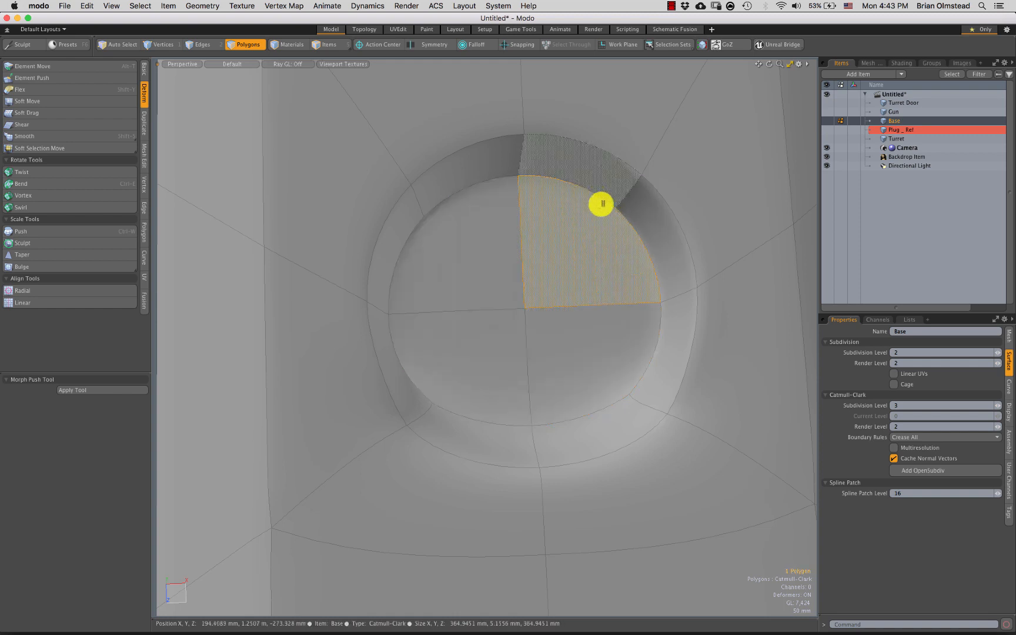
key(2)
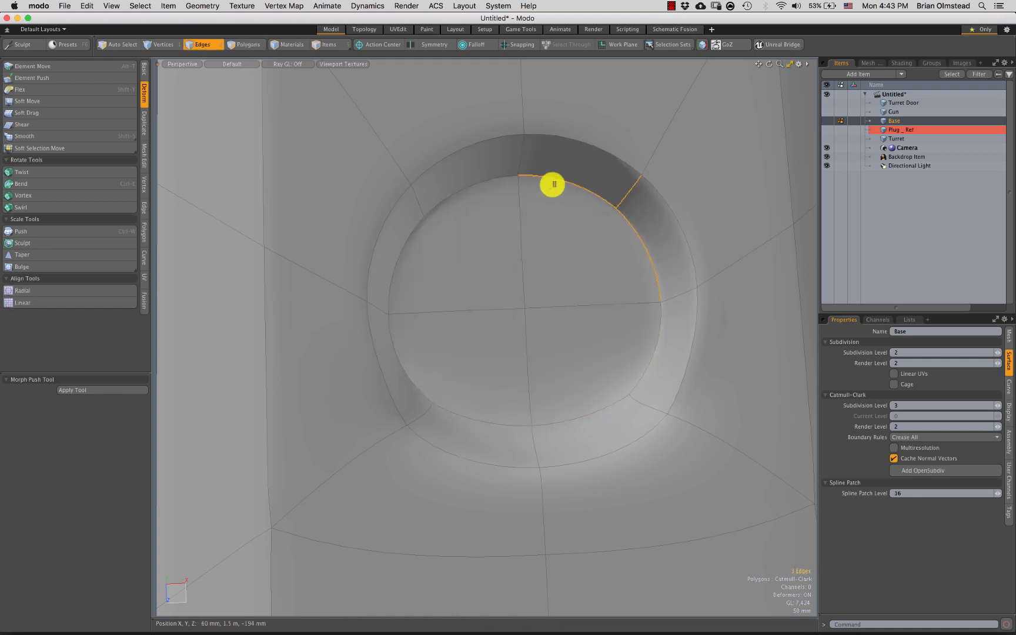
click(553, 276)
key(3)
mouse_move(548, 328)
mouse_down()
mouse_move(494, 300)
mouse_move(533, 337)
mouse_up()
key(shift+x)
key(r)
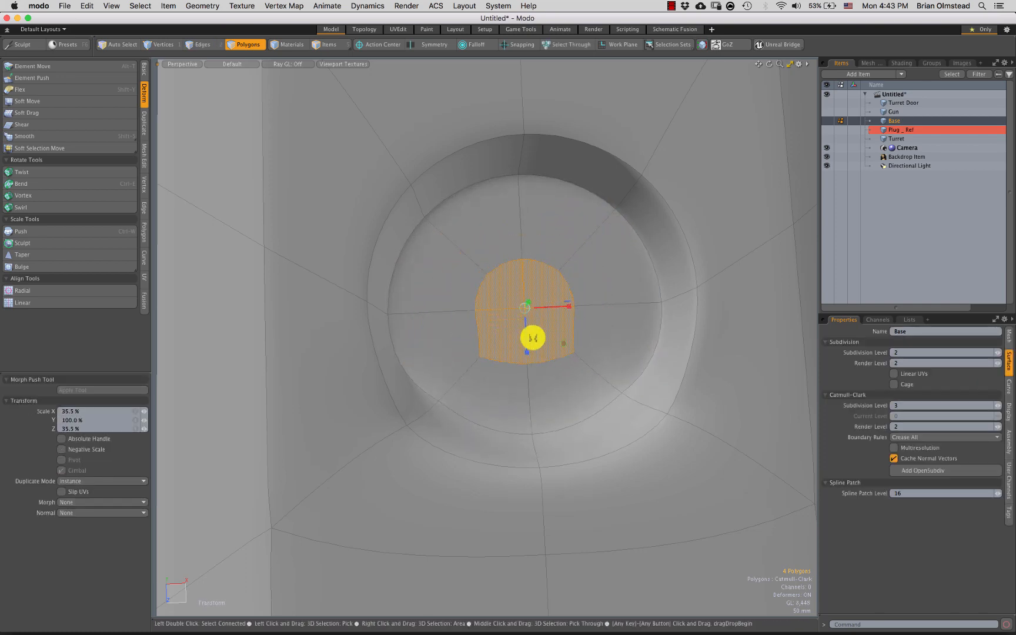
key(super+z)
key(super+z)
key(super+z)
Select the sixteen edges forming the two circular loops around the socket's floor and its upper rim
key(2)
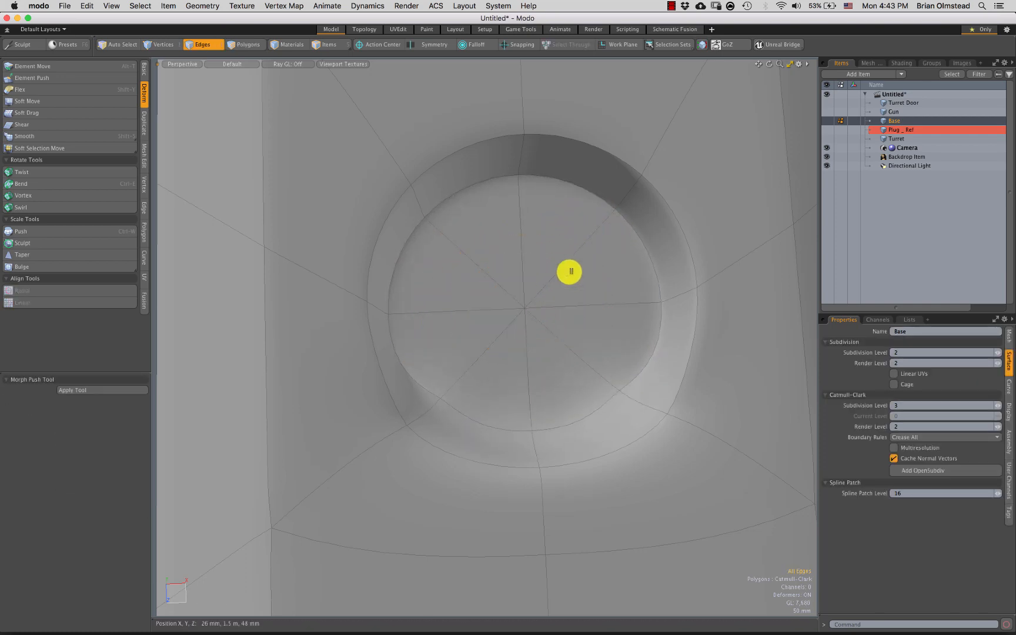
shift+click(618, 203)
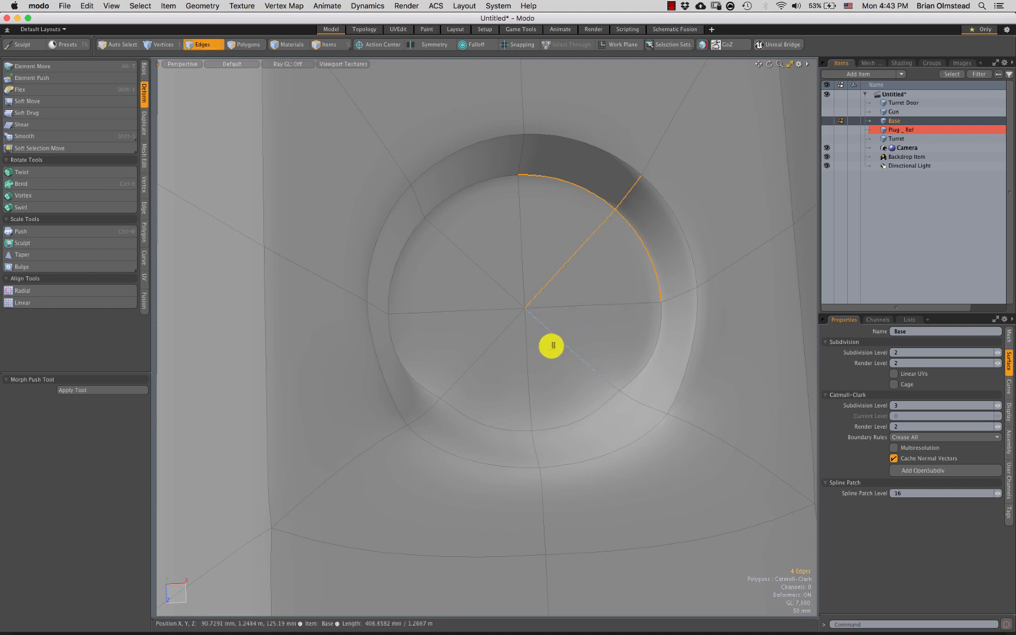
key(3)
key(2)
click(573, 425)
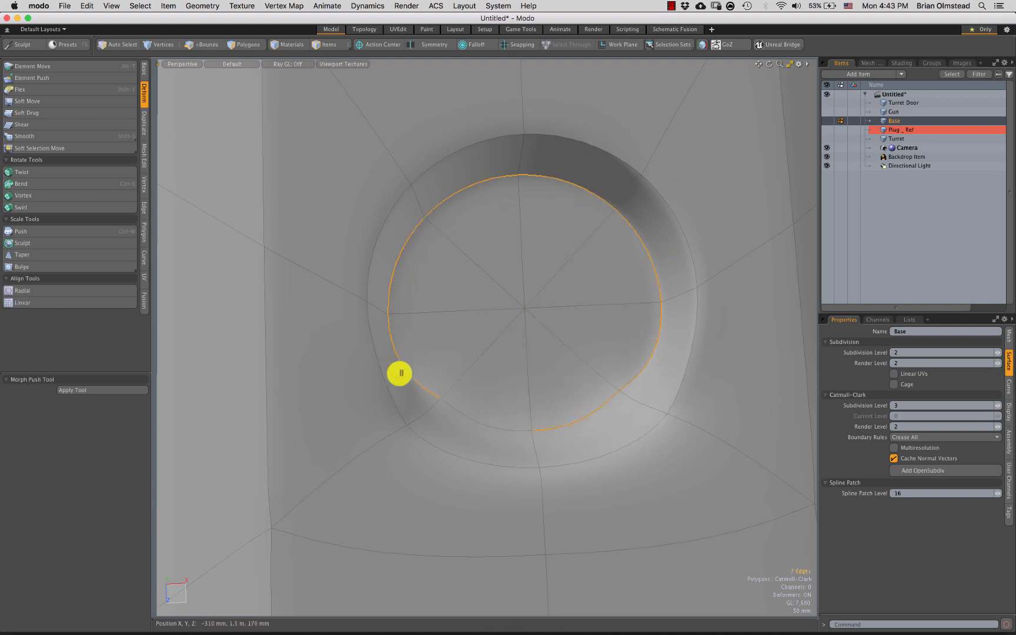
shift+drag(471, 167, 654, 204)
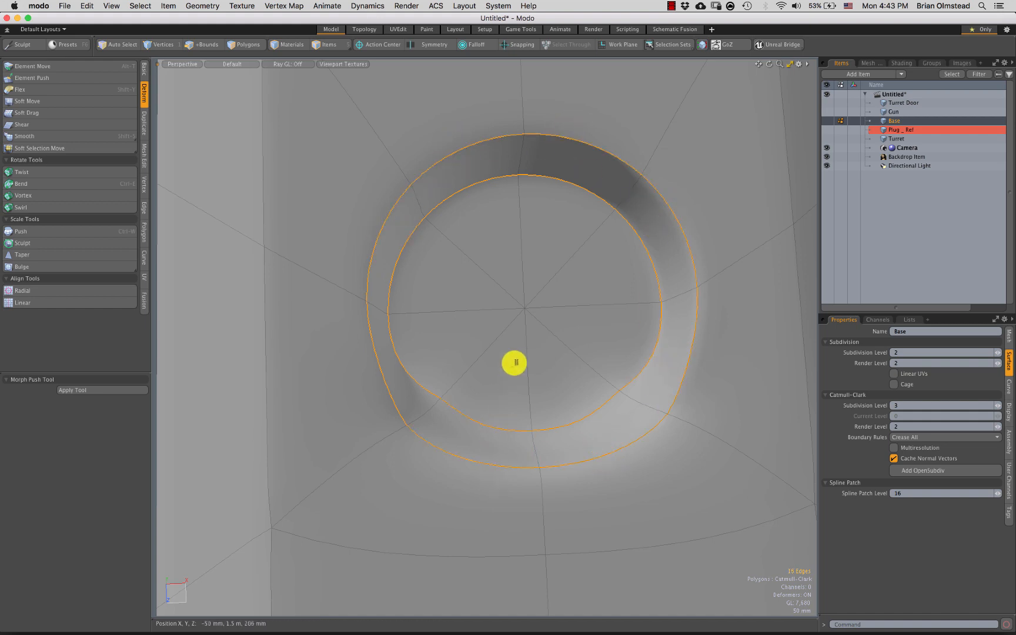
Sharpen the socket's two selected edge loops with a Vertex Map Weight of 20%
alt+drag(514, 363, 517, 335)
key(shift+w)
alt+drag(420, 328, 318, 209)
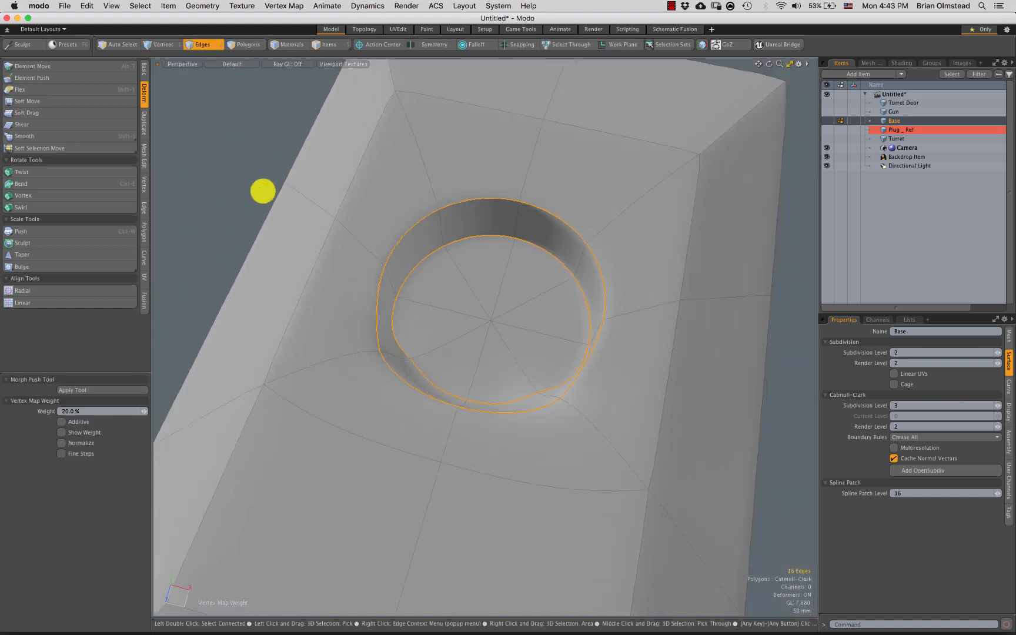
alt+drag(263, 190, 476, 320)
key(space)
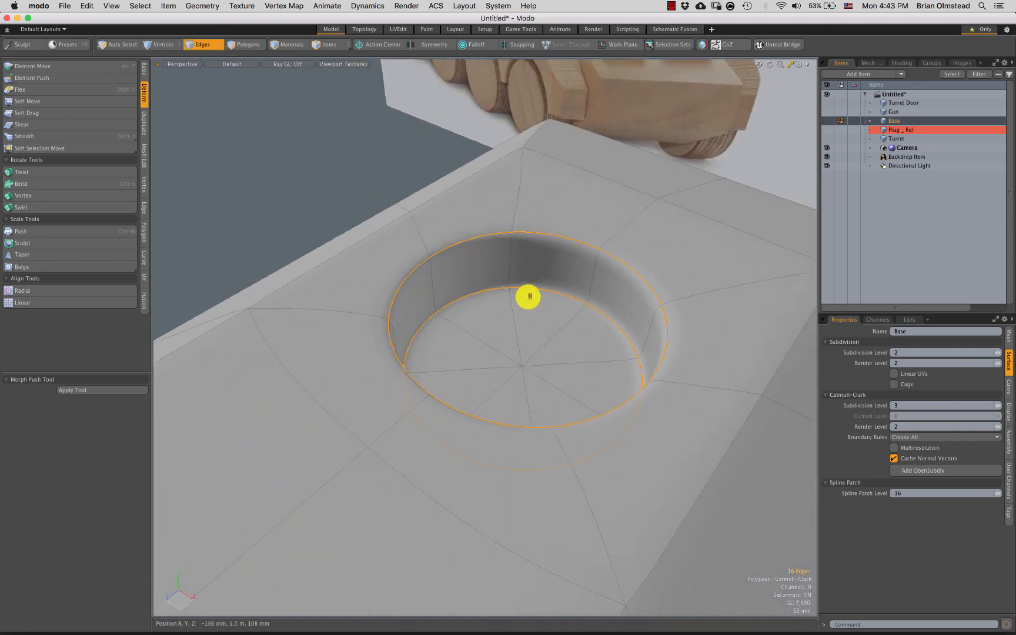
Show Plug _ Ref and compare its diameter with the socket from above, selecting the socket's sixteen floor and wall polygons
click(829, 129)
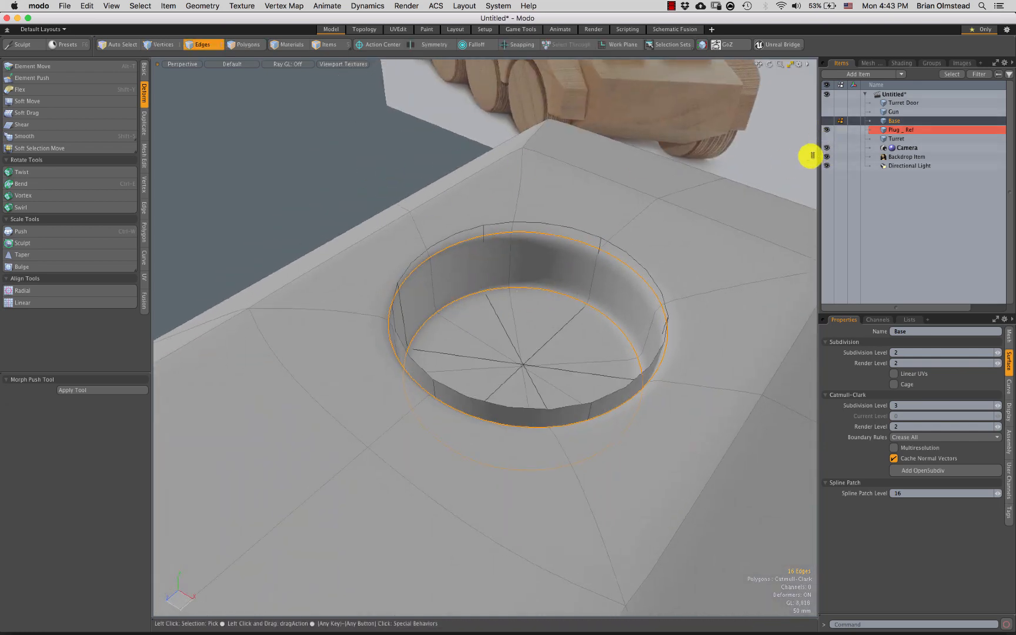
alt+drag(475, 302, 501, 361)
key(ctrl+space)
click(495, 329)
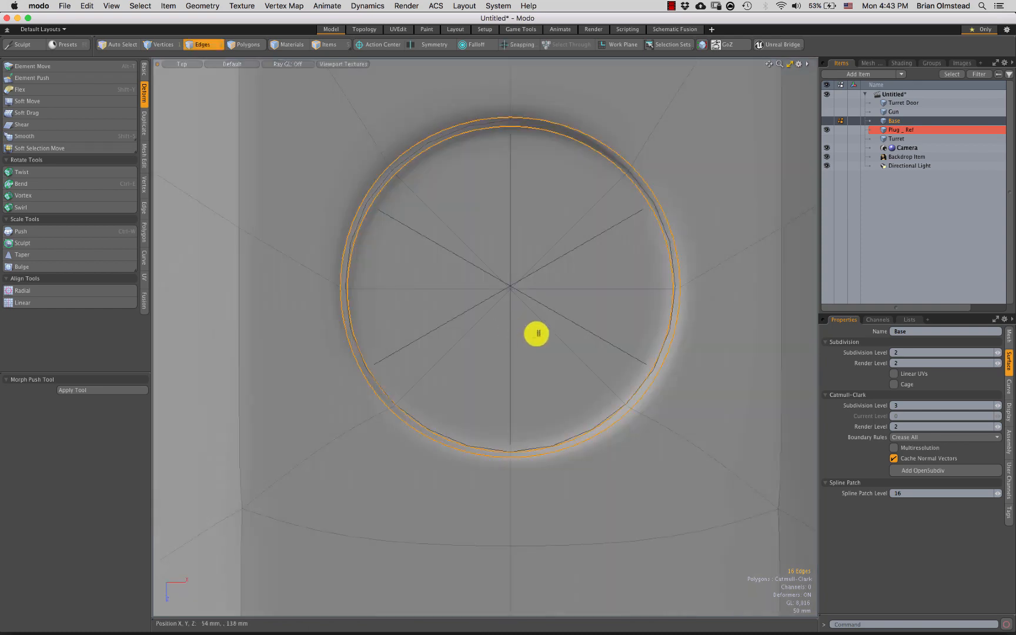
key(3)
click(480, 316)
mouse_move(480, 315)
mouse_down()
mouse_move(523, 317)
mouse_move(492, 305)
mouse_move(561, 338)
mouse_up()
key(shift+Up)
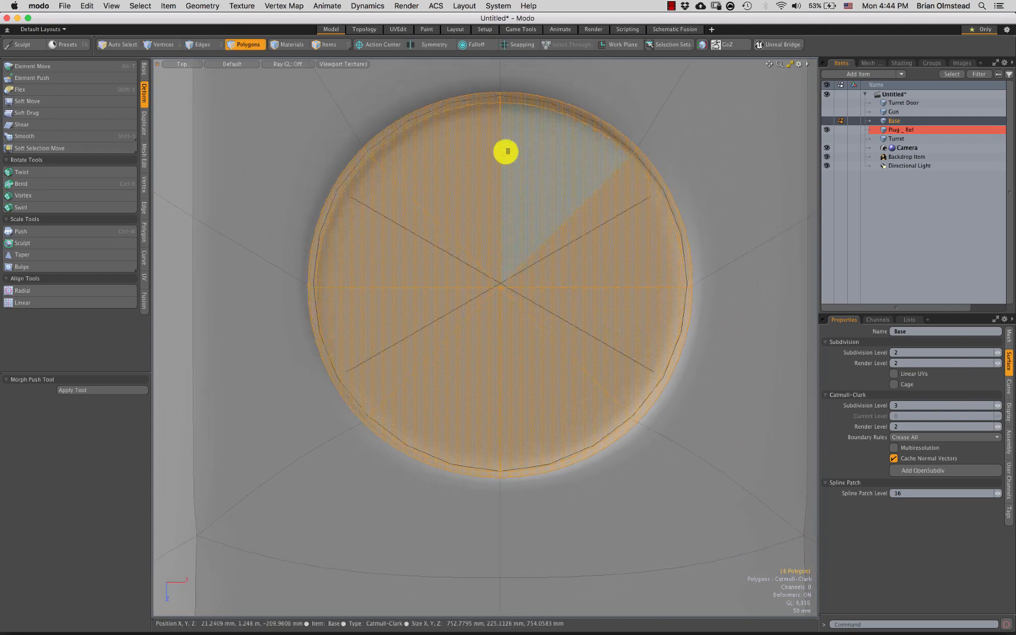
Examine how the plug sits inside the socket in perspective, with the eight floor polygons selected
key(ctrl+space)
click(570, 247)
alt+drag(535, 354, 479, 348)
ctrl+alt+drag(479, 348, 500, 370)
key(1)
click(685, 136)
alt+drag(536, 302, 485, 408)
key(3)
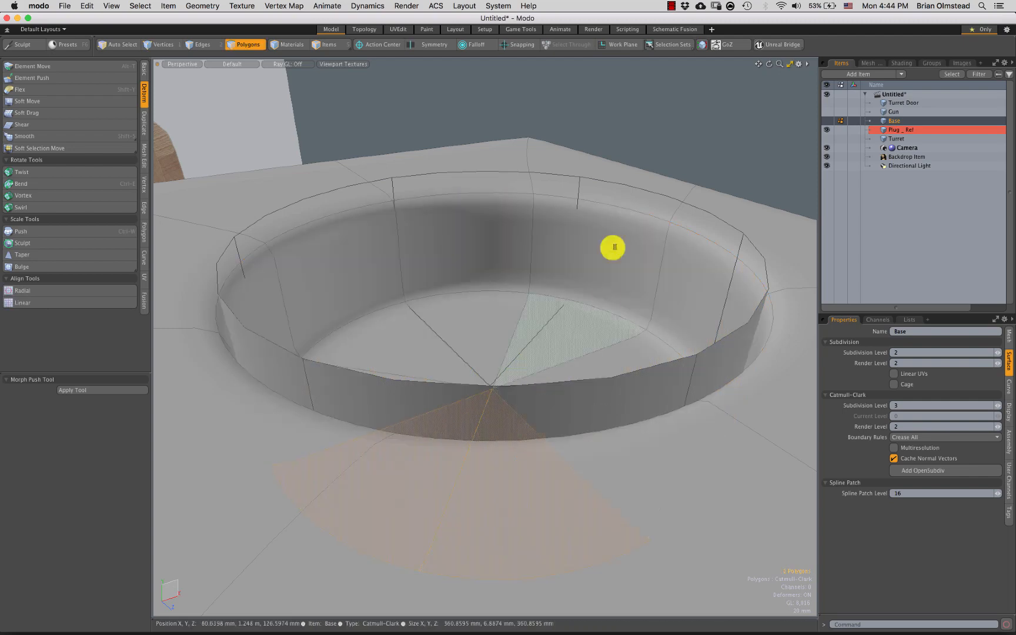
key(Escape)
alt+drag(549, 297, 481, 256)
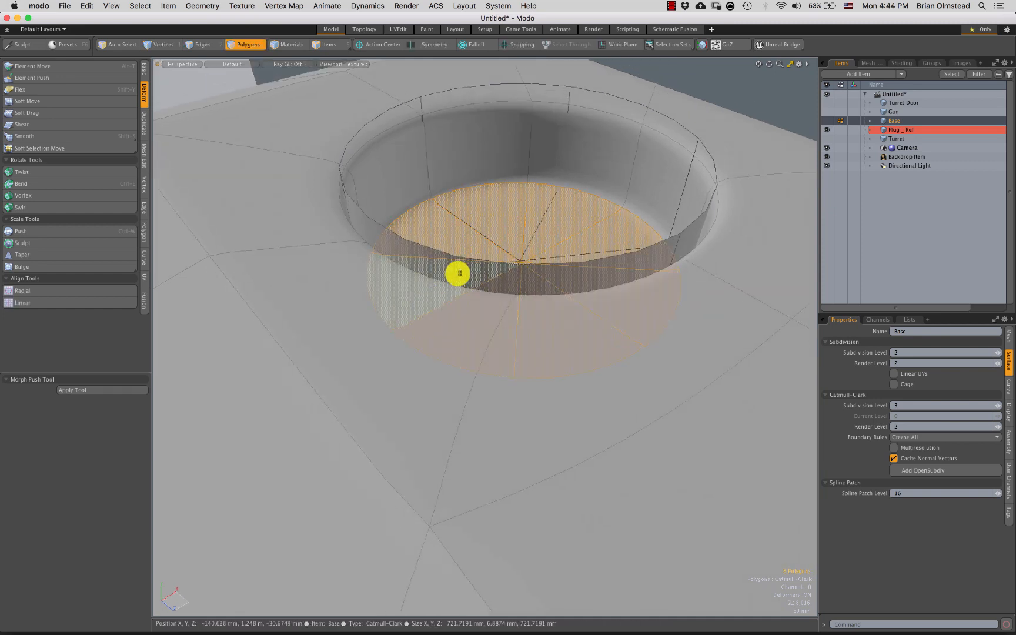
alt+drag(517, 238, 519, 286)
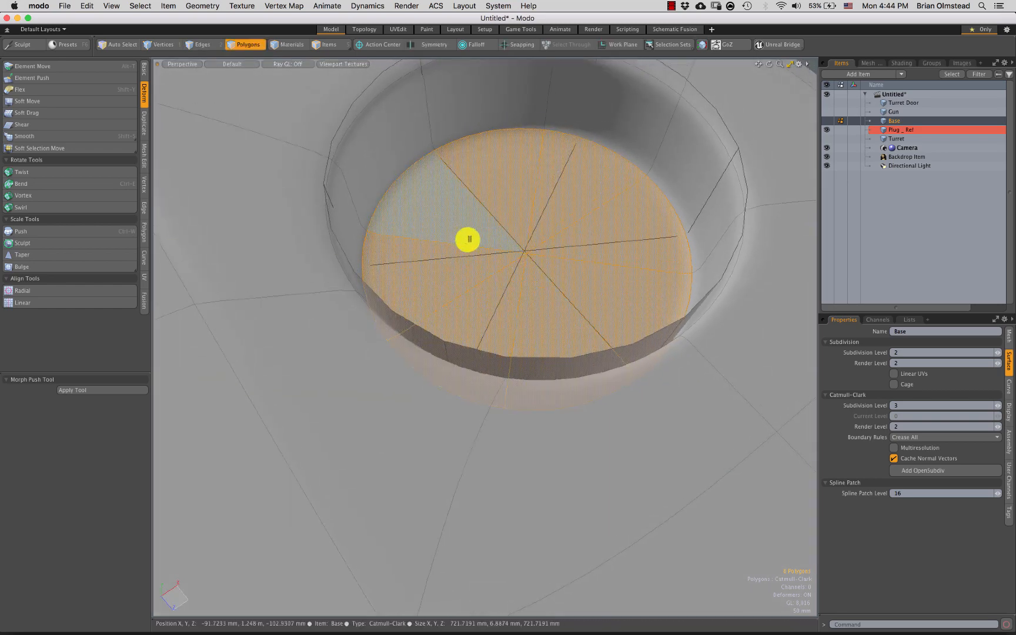
alt+drag(542, 281, 548, 243)
alt+shift+drag(512, 306, 517, 299)
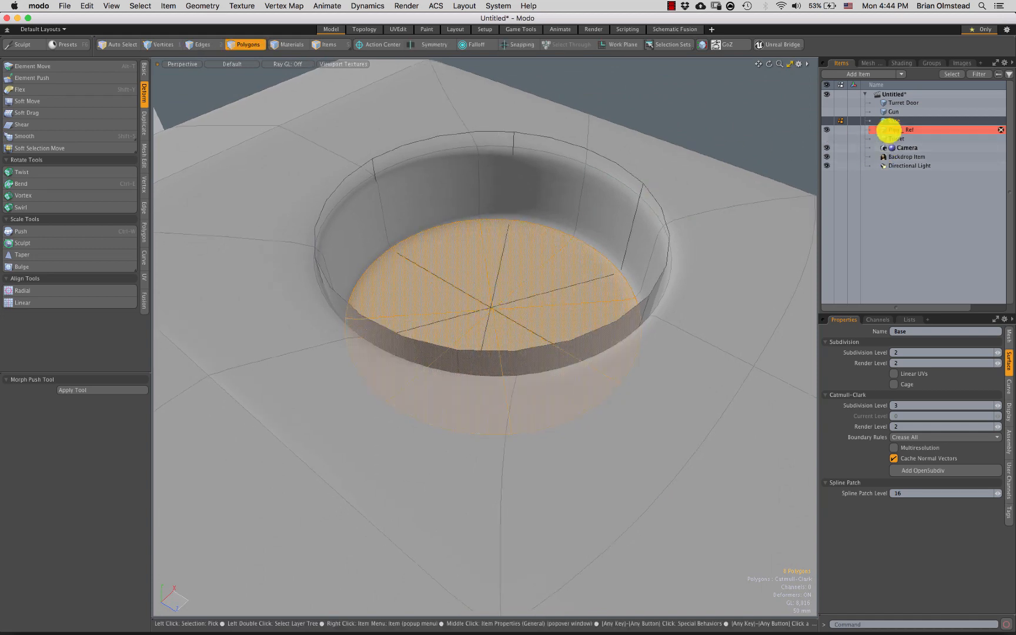
Delete the Plug _ Ref mesh and make the turret door, gun, base and turret visible again
click(887, 129)
click(1000, 130)
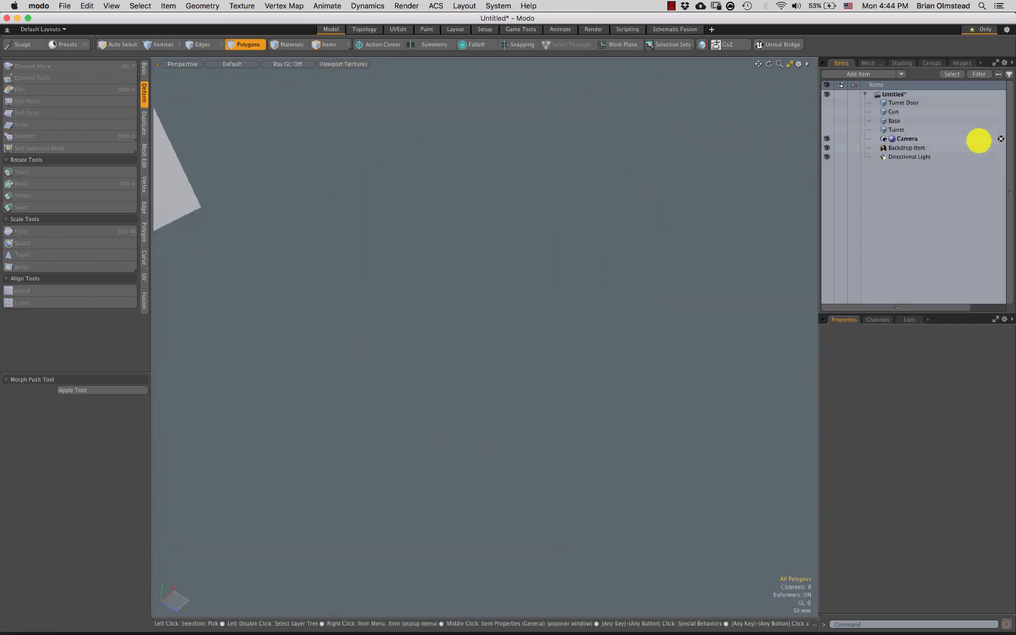
click(888, 129)
shift+click(889, 102)
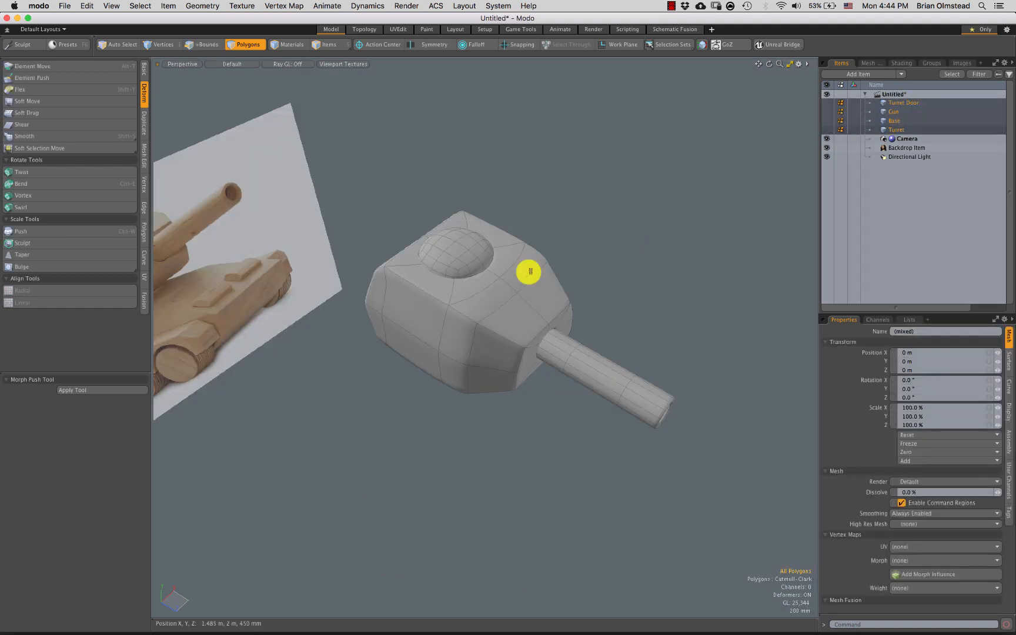
click(826, 120)
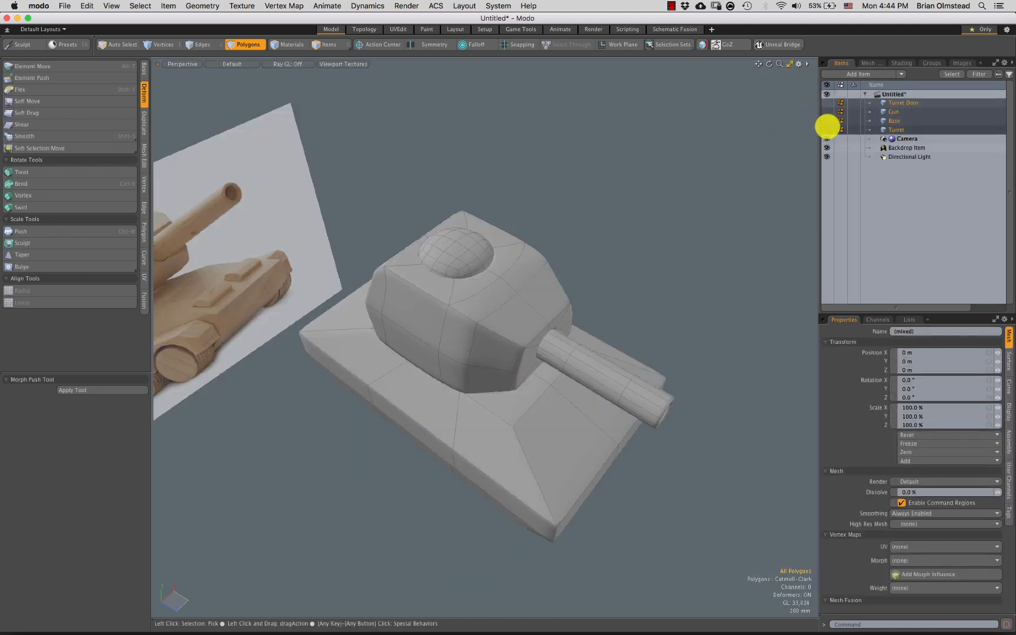
click(830, 104)
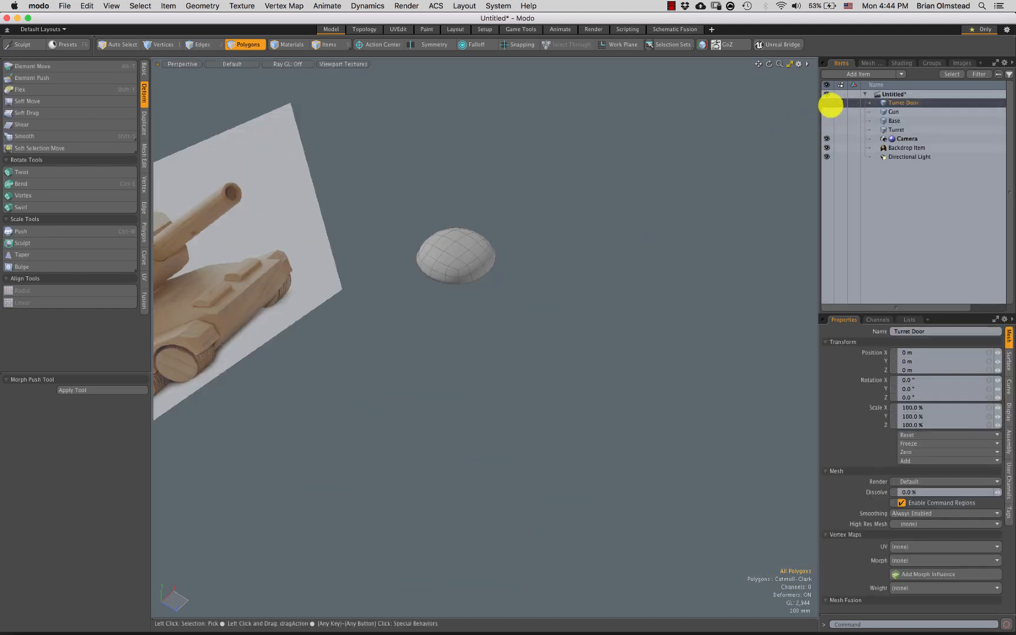
click(827, 112)
click(827, 120)
click(827, 130)
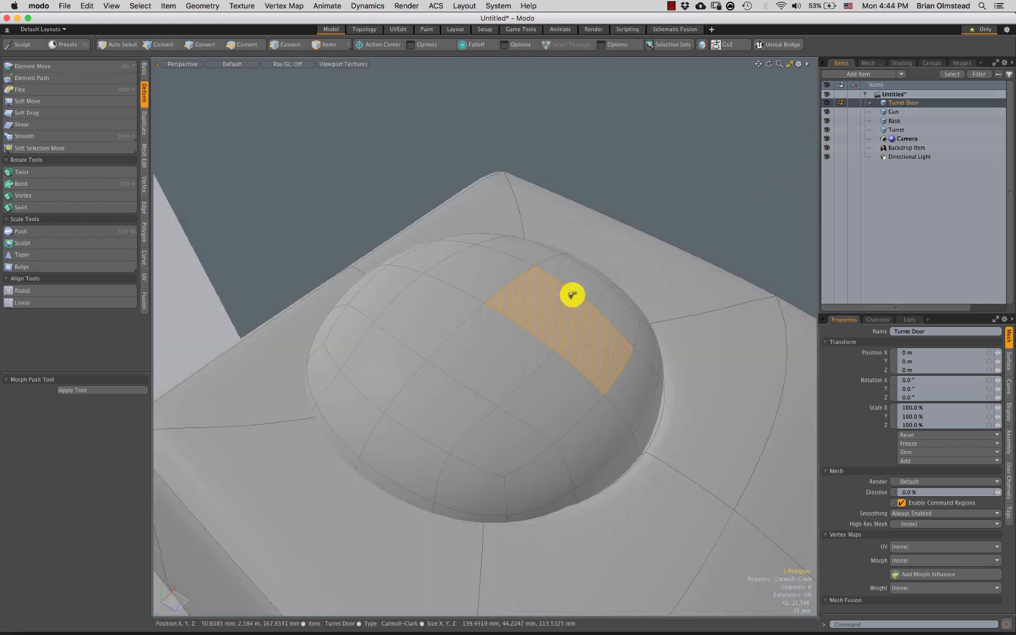
Inspect the reassembled tank from several angles, from the turret door down to the joint between turret and base
scroll(579, 323, down, 3)
scroll(565, 336, up, 6)
scroll(558, 336, down, 8)
alt+drag(558, 335, 566, 247)
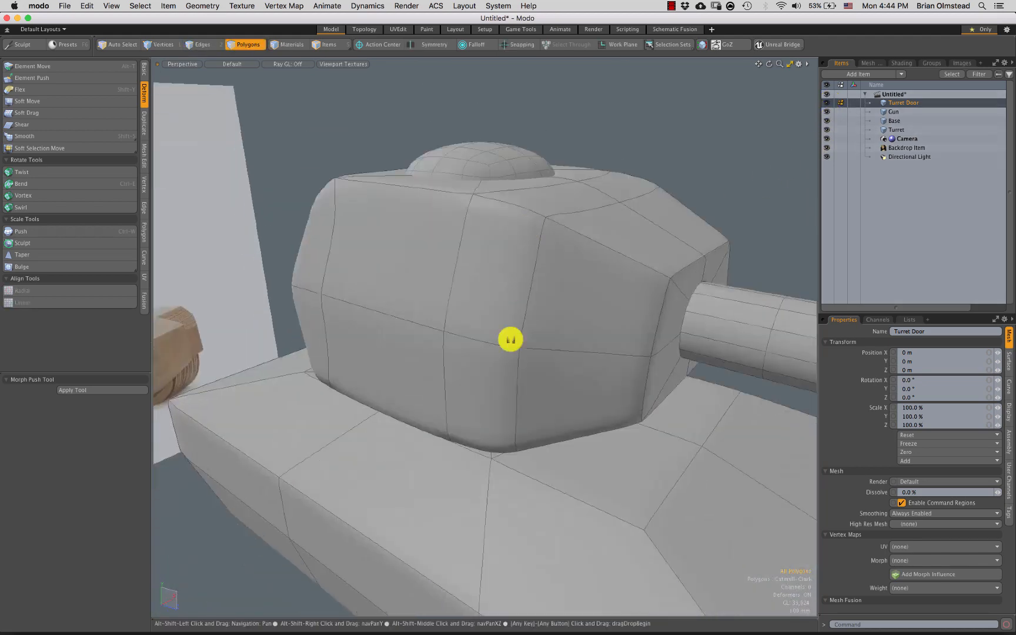
alt+drag(511, 339, 510, 356)
scroll(511, 346, down, 5)
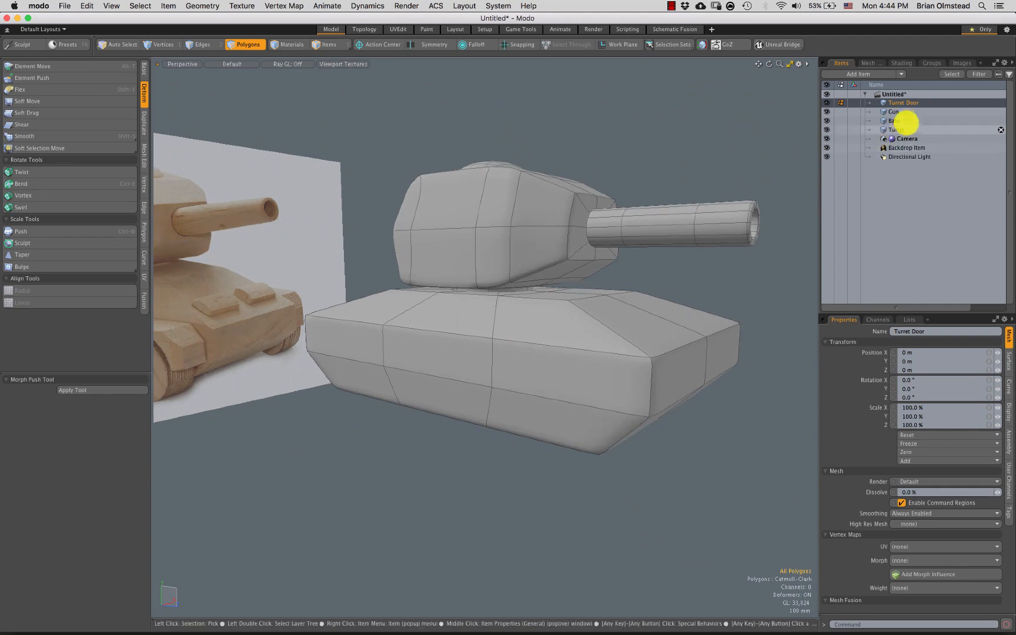
Select the Turret mesh and create a 12-sided cylinder primitive in it for the first wheel
click(900, 111)
click(900, 120)
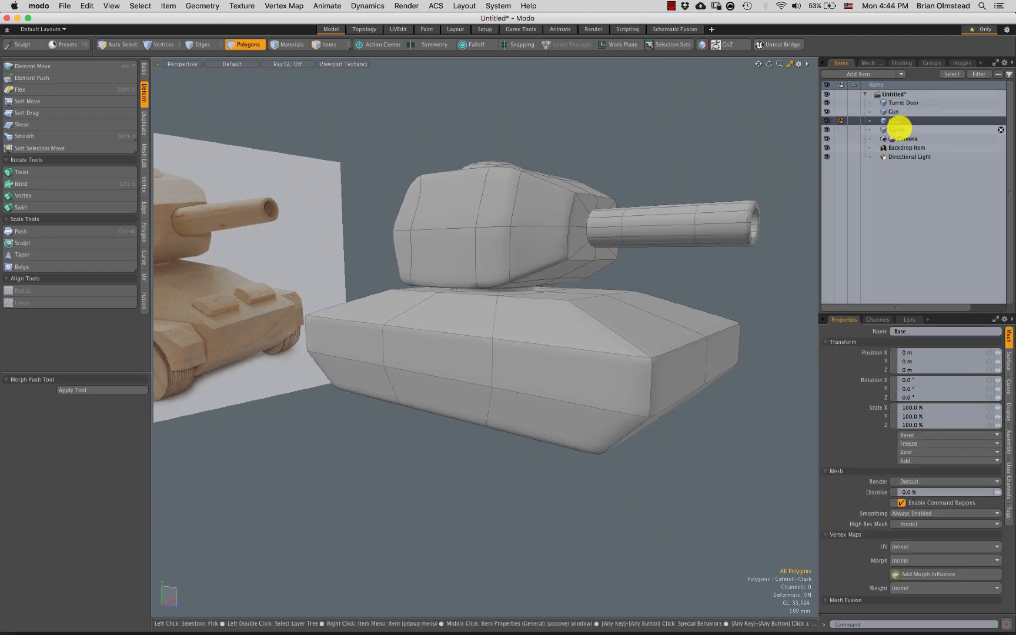
click(899, 129)
alt+drag(542, 308, 264, 222)
scroll(483, 286, up, 5)
scroll(517, 276, down, 3)
scroll(483, 261, down, 5)
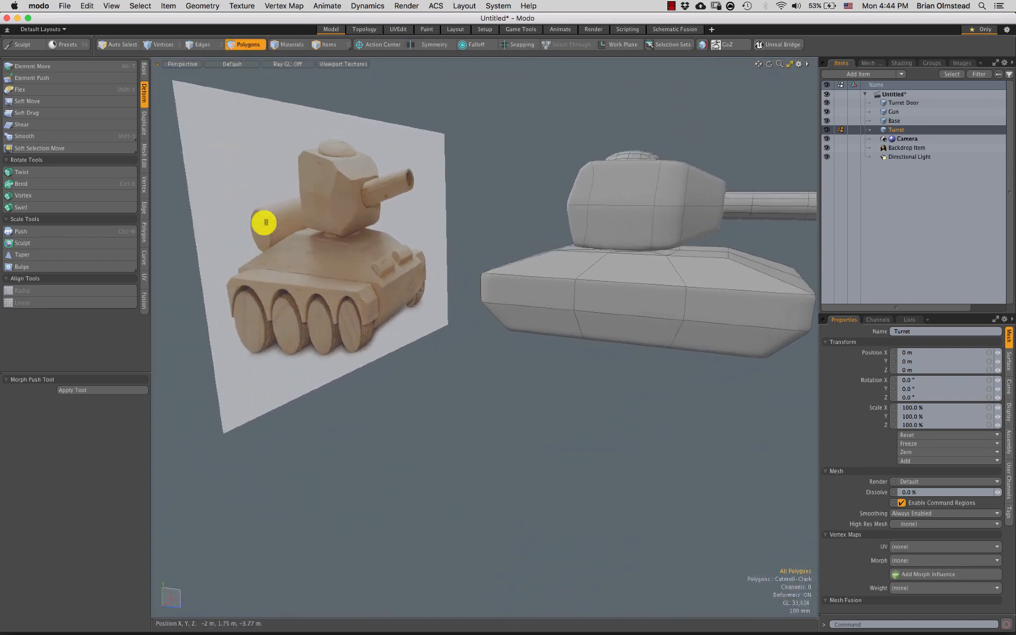
click(144, 70)
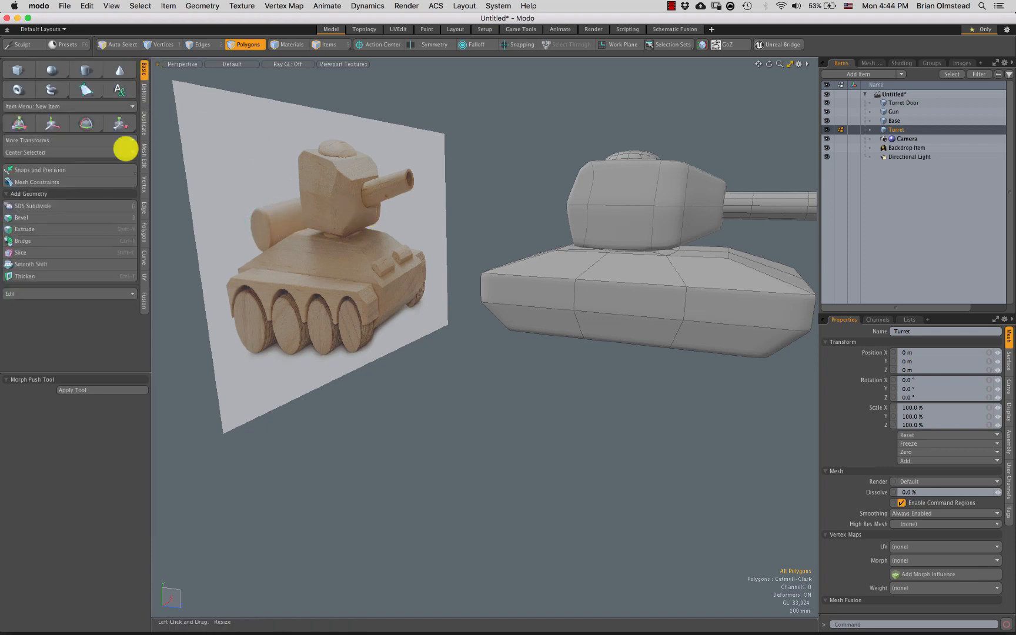
click(81, 69)
alt+drag(492, 338, 356, 327)
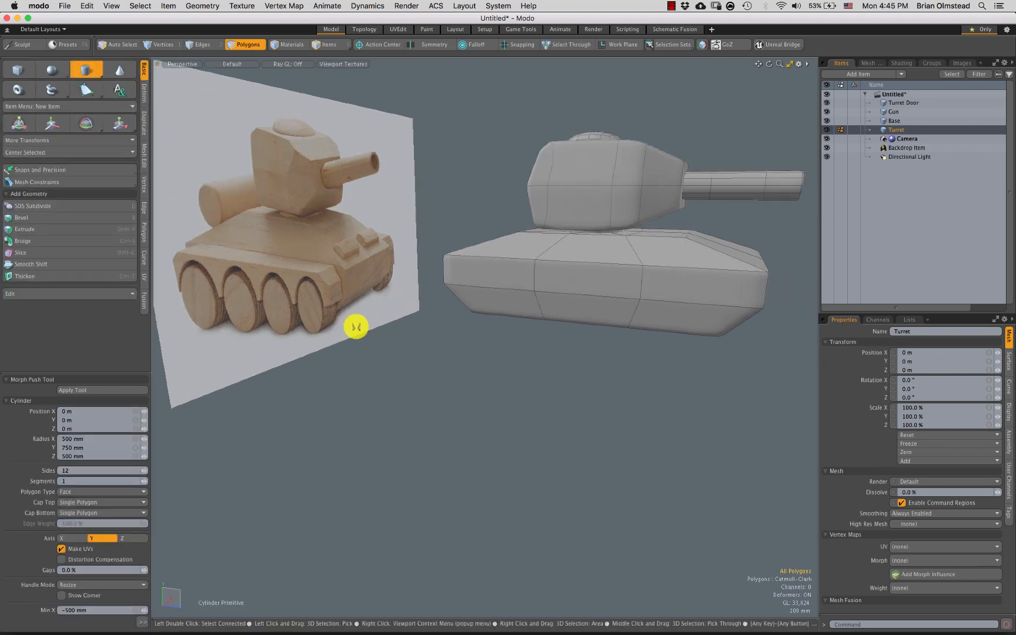
click(462, 304)
Select the whole cylinder, rotate it onto its side and flatten it into a wheel-shaped disc
alt+drag(563, 345, 461, 319)
key(q)
double_click(562, 331)
key(e)
ctrl+drag(517, 281, 490, 240)
key(w)
key(r)
key(w)
scroll(496, 265, up, 1)
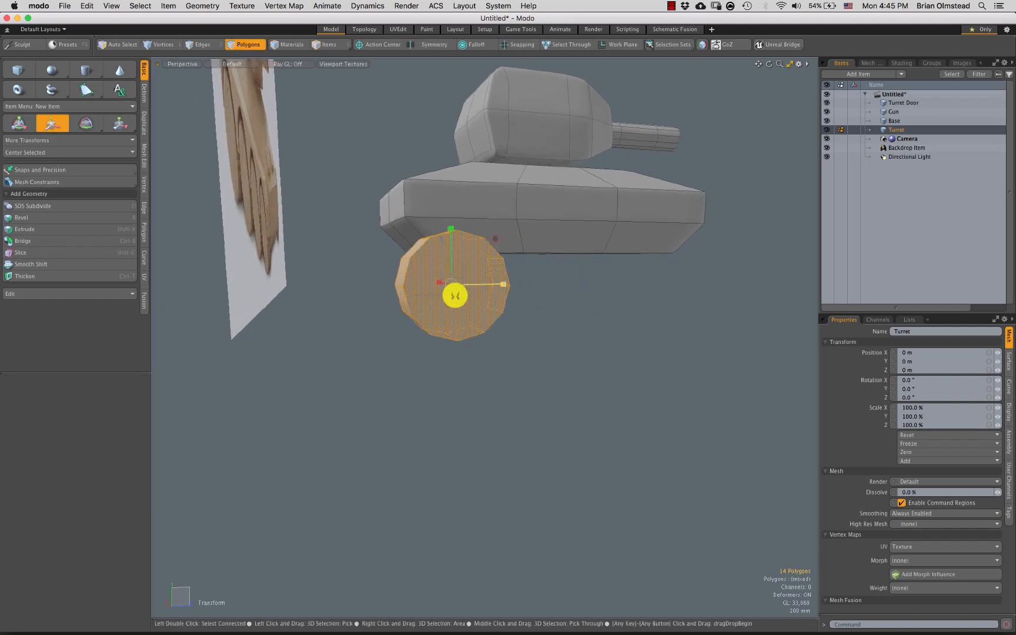
Scale down the wheel disc and position it beneath the rear corner of the base
key(r)
key(w)
alt+drag(483, 283, 528, 295)
key(r)
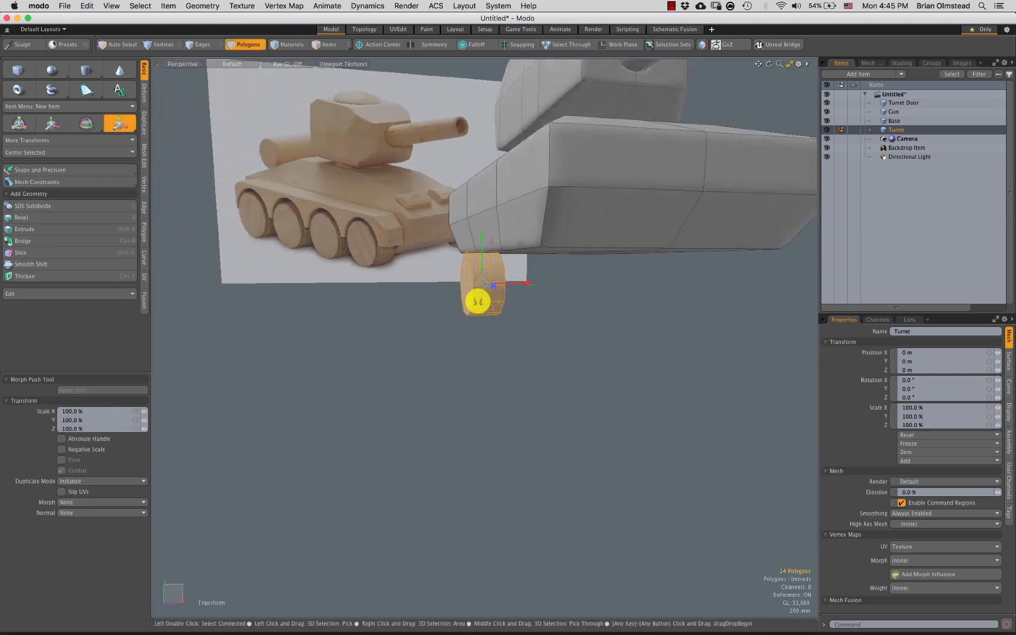
In the front view, move the wheel about 380 mm outward along X and scale its width to 90.5%
key(ctrl+space)
click(515, 340)
alt+drag(515, 340, 491, 341)
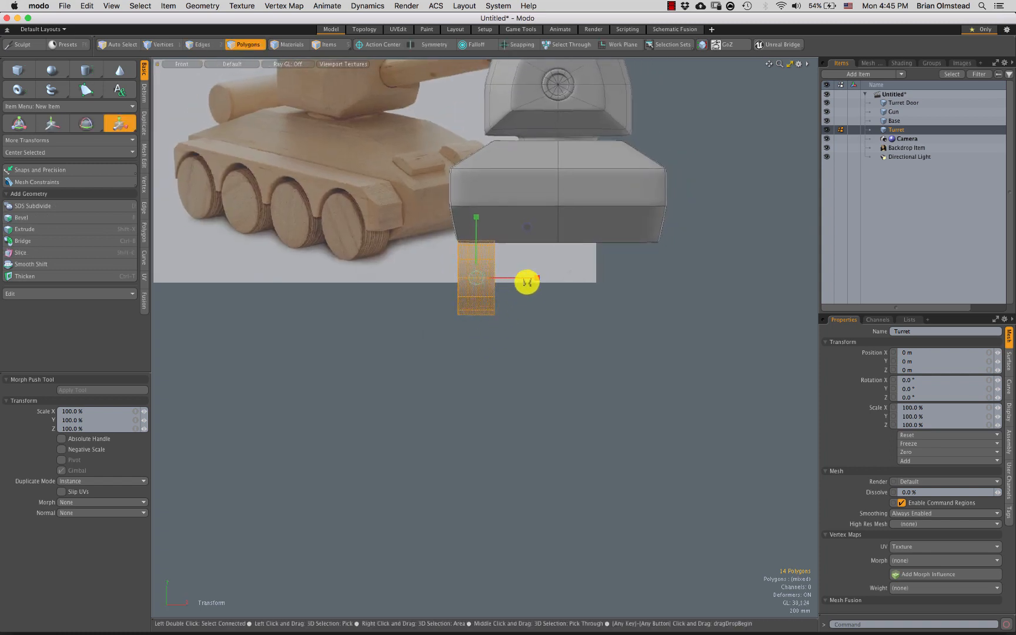
key(w)
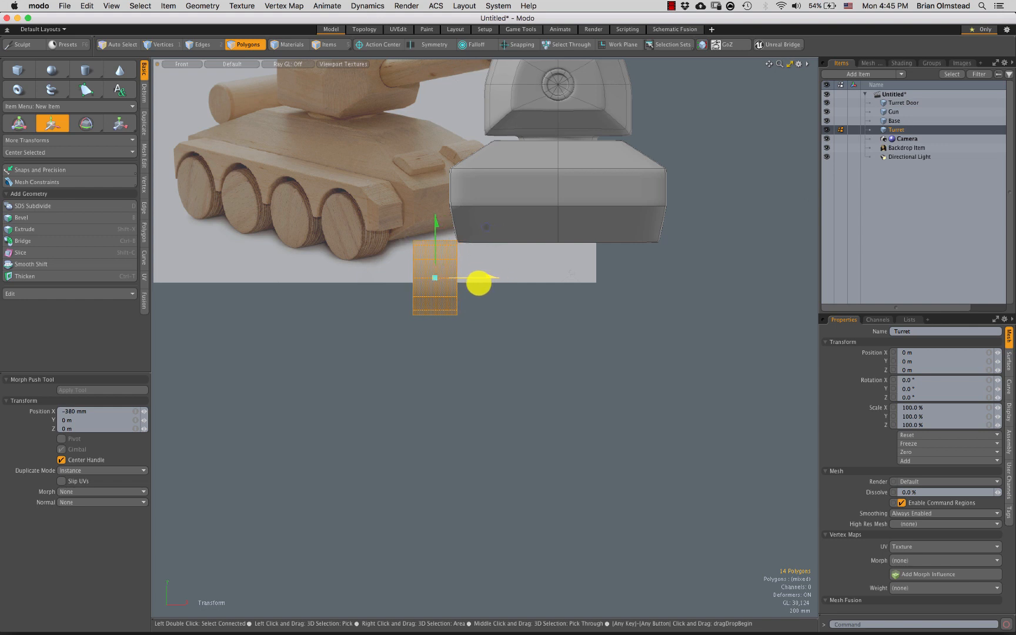
key(r)
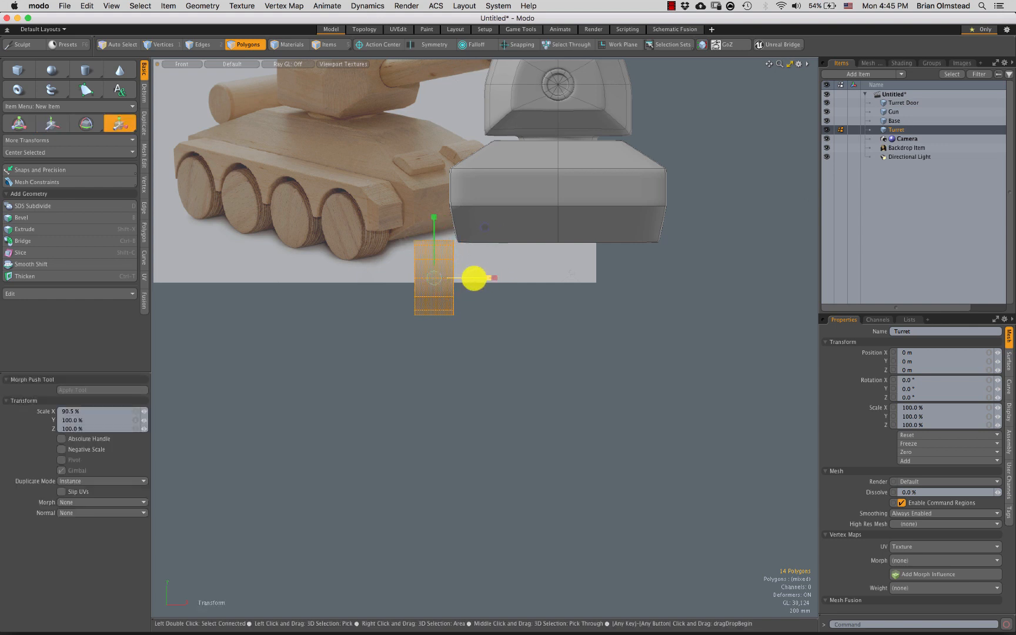
key(w)
key(space)
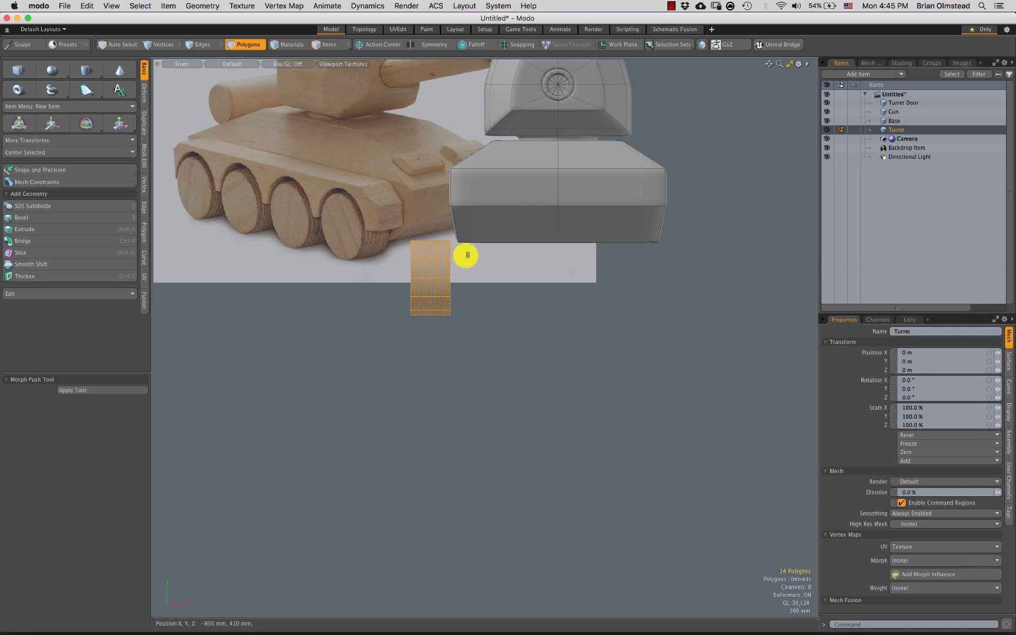
Reselect the wheel, raise it about 605 mm beside the base and shift it 8 mm outward
right_drag(671, 237, 669, 238)
mouse_move(462, 272)
alt+mouse_down()
mouse_move(466, 281)
mouse_move(426, 170)
mouse_move(433, 163)
alt+mouse_up()
double_click(428, 283)
scroll(433, 275, up, 5)
key(w)
scroll(433, 163, up, 3)
drag(415, 265, 417, 203)
drag(463, 262, 460, 263)
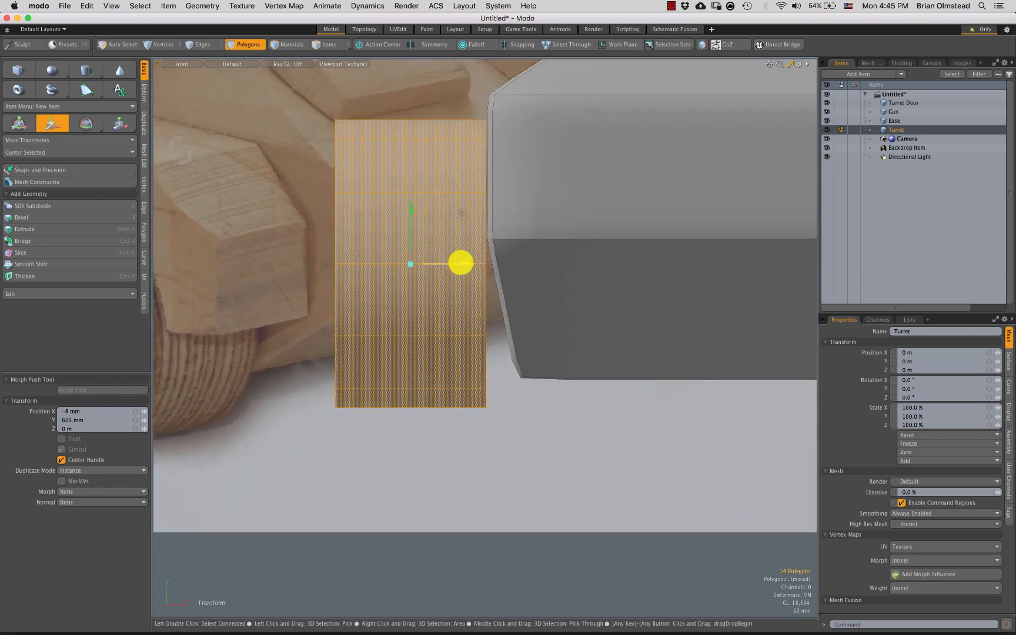
Lower the wheel to a vertical offset of about 177 mm beside the base's lower edge and clear the selection
drag(409, 208, 403, 376)
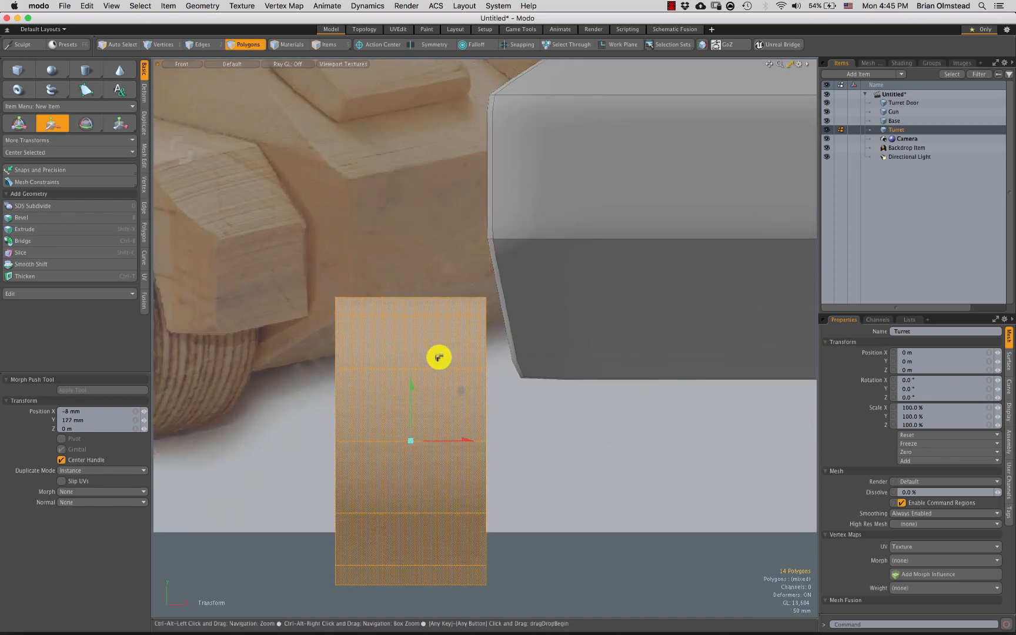
scroll(469, 301, down, 3)
ctrl+alt+drag(487, 289, 463, 303)
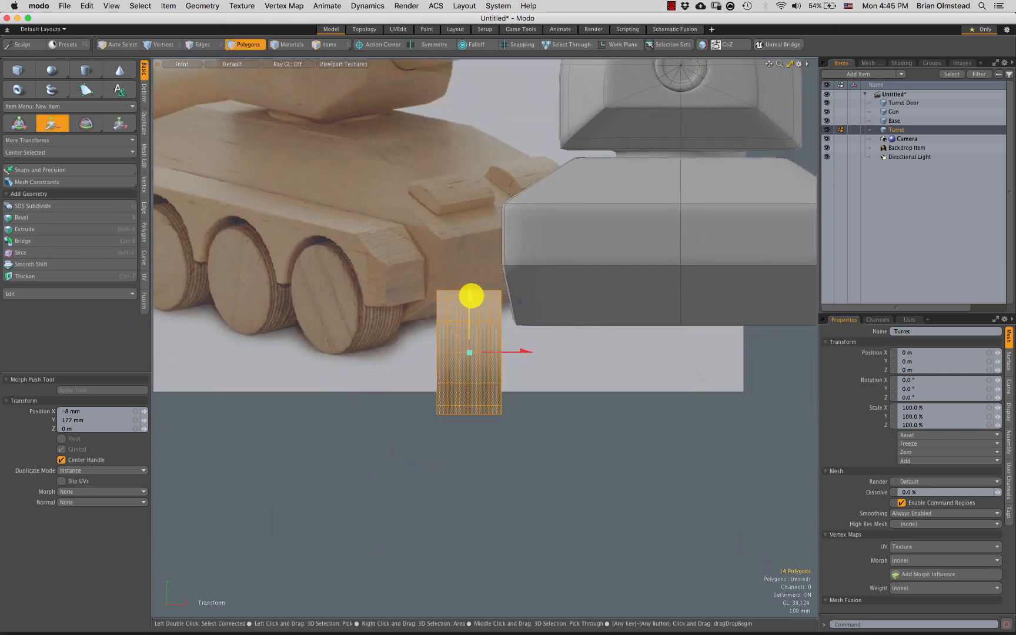
key(space)
click(315, 250)
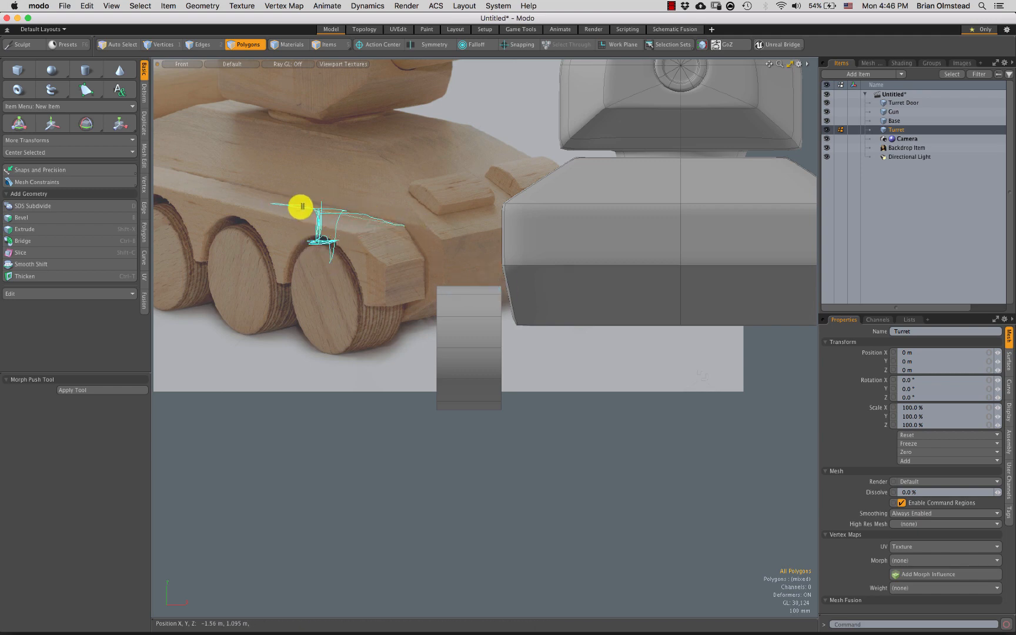
Select the two round end-cap polygons of the wheel in the perspective view
alt+drag(537, 316, 475, 371)
click(475, 371)
alt+drag(473, 429, 360, 358)
shift+click(428, 314)
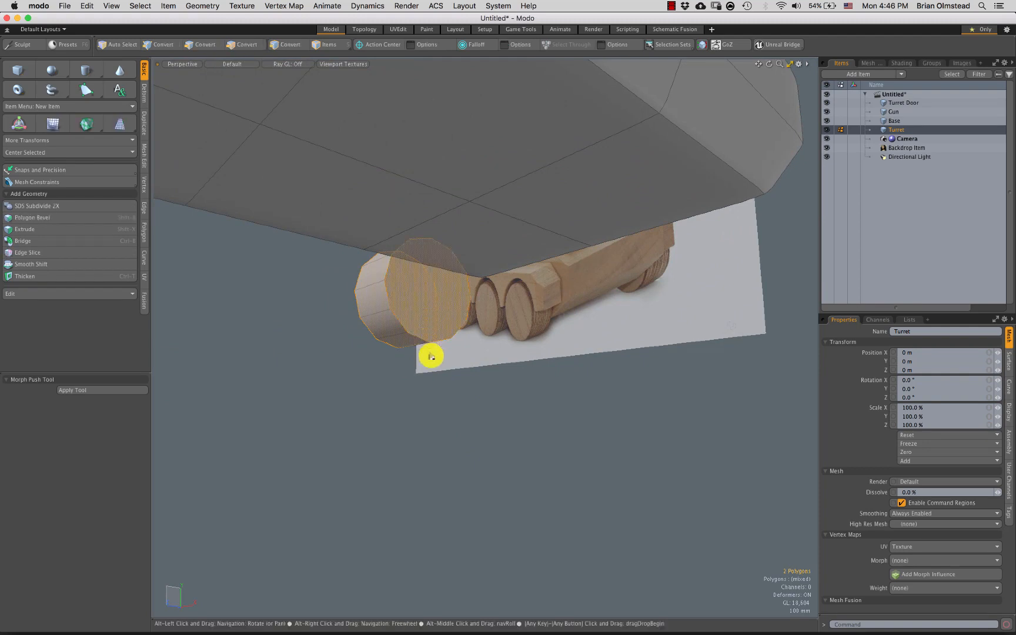
alt+drag(430, 351, 449, 310)
Inset both end caps to form an inner ring and converge their centres into radial edges
key(y)
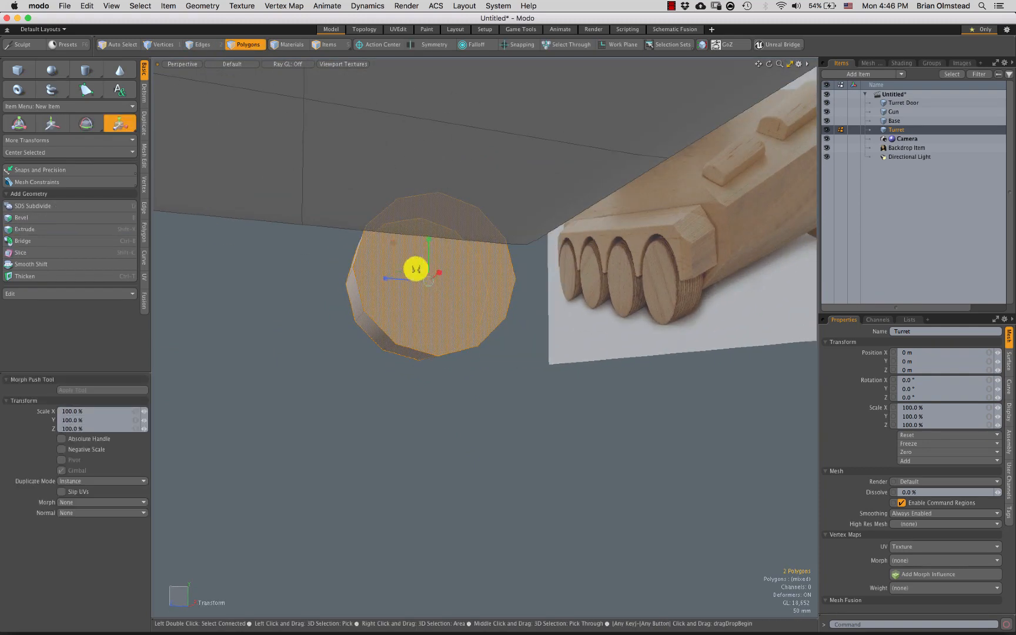
drag(391, 241, 414, 271)
key(space)
key(shift+x)
click(416, 275)
key(r)
key(space)
click(435, 285)
Select the wheel's two outer rim edge loops and convert all its polygons to Catmull-Clark subdivision
alt+drag(469, 325, 471, 302)
double_click(478, 303)
key(2)
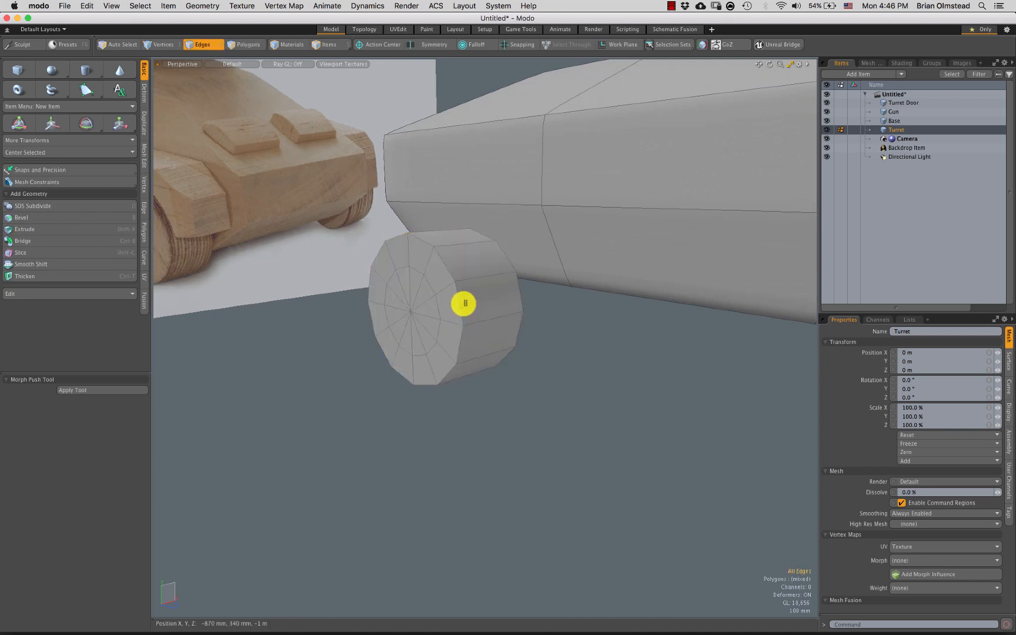
double_click(461, 307)
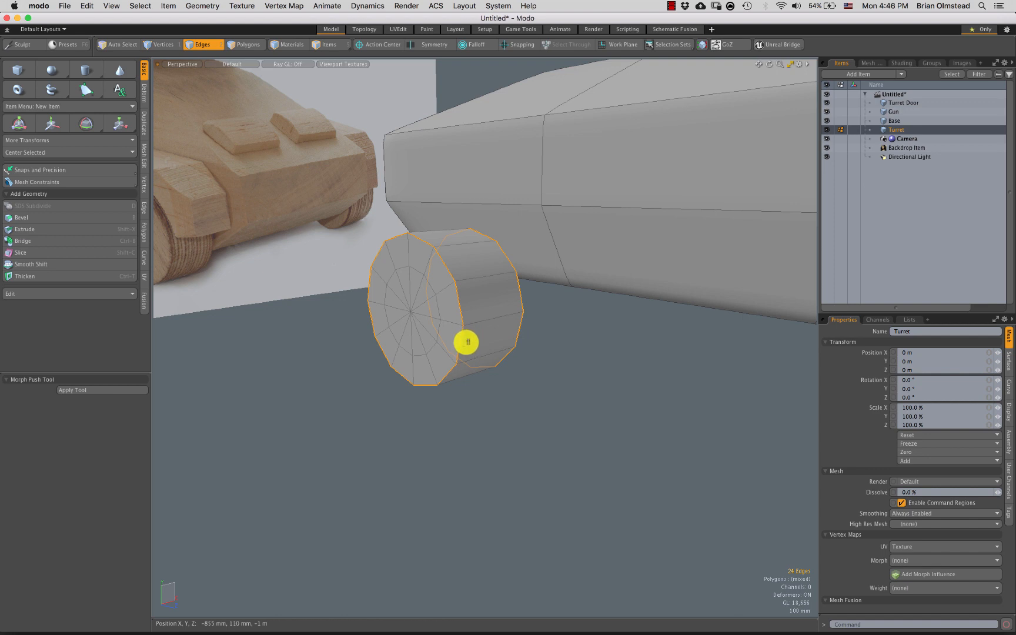
key(3)
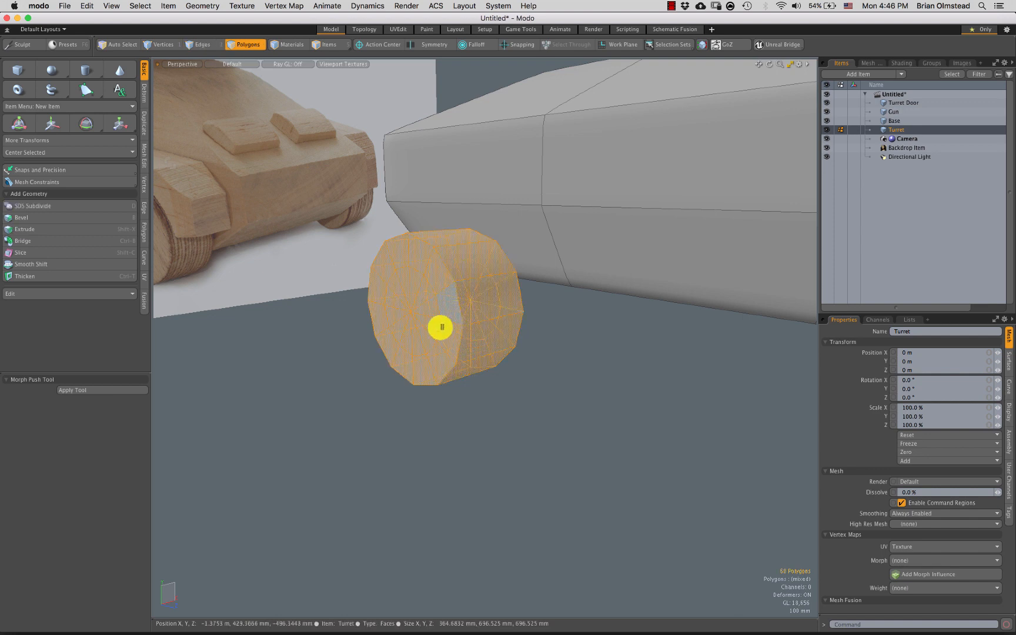
key(Tab)
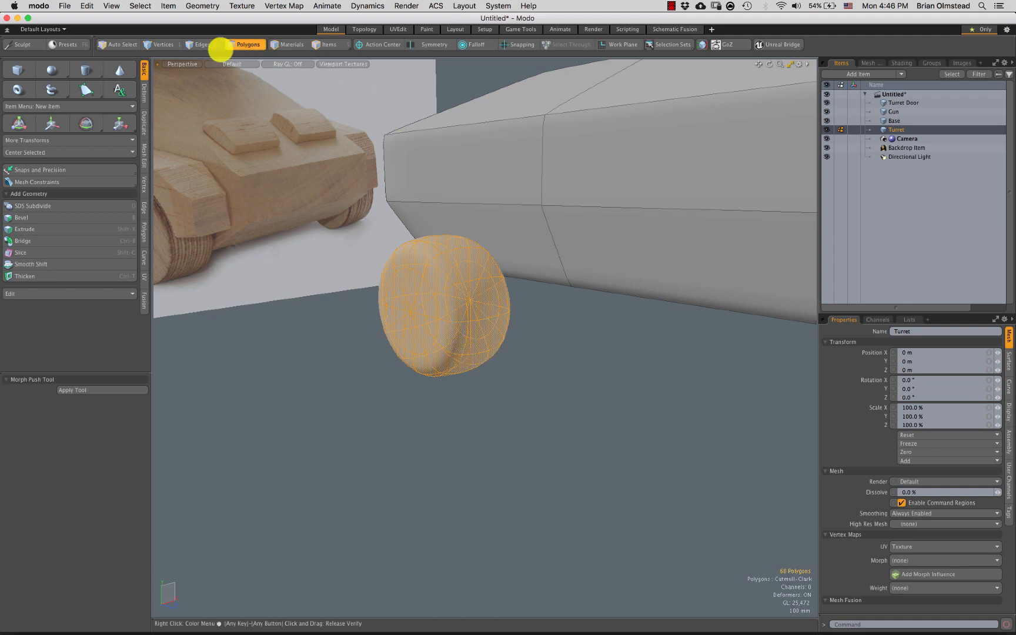
Increase the edge weight of the two rim loops to sharpen the wheel's outer edges
click(201, 45)
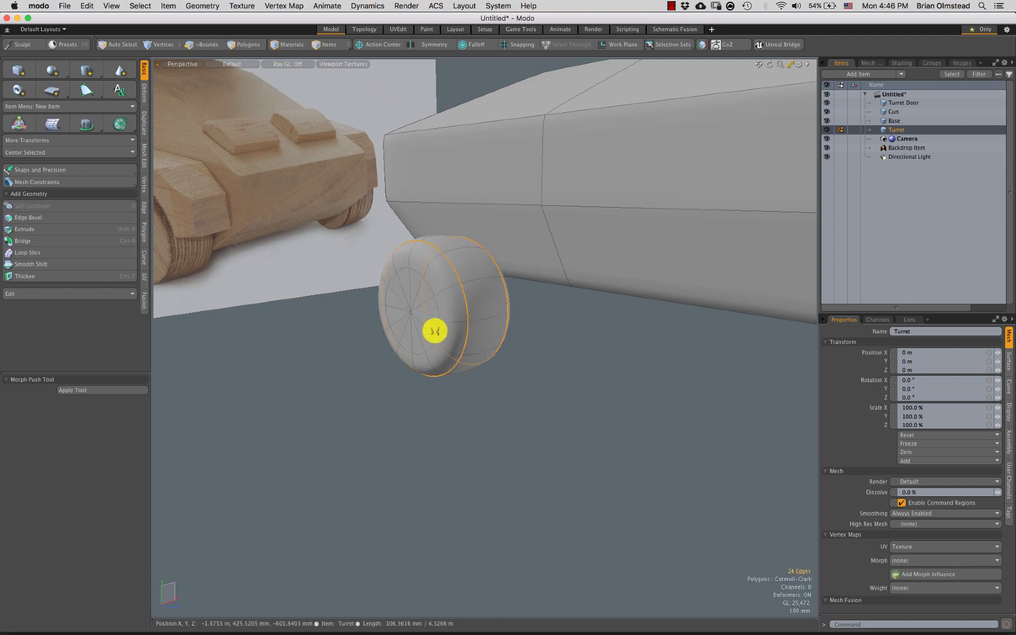
key(shift+w)
drag(485, 405, 544, 308)
key(Escape)
Select the whole wheel and scale it up to about 839 mm in diameter without changing its width
key(3)
double_click(507, 334)
key(r)
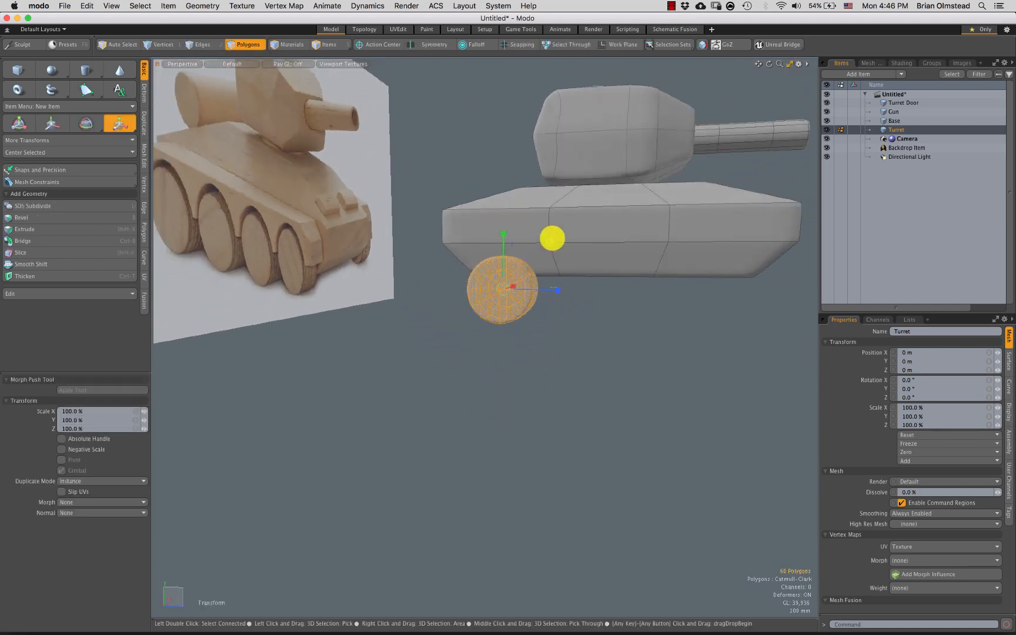
drag(552, 238, 525, 305)
key(Escape)
double_click(451, 279)
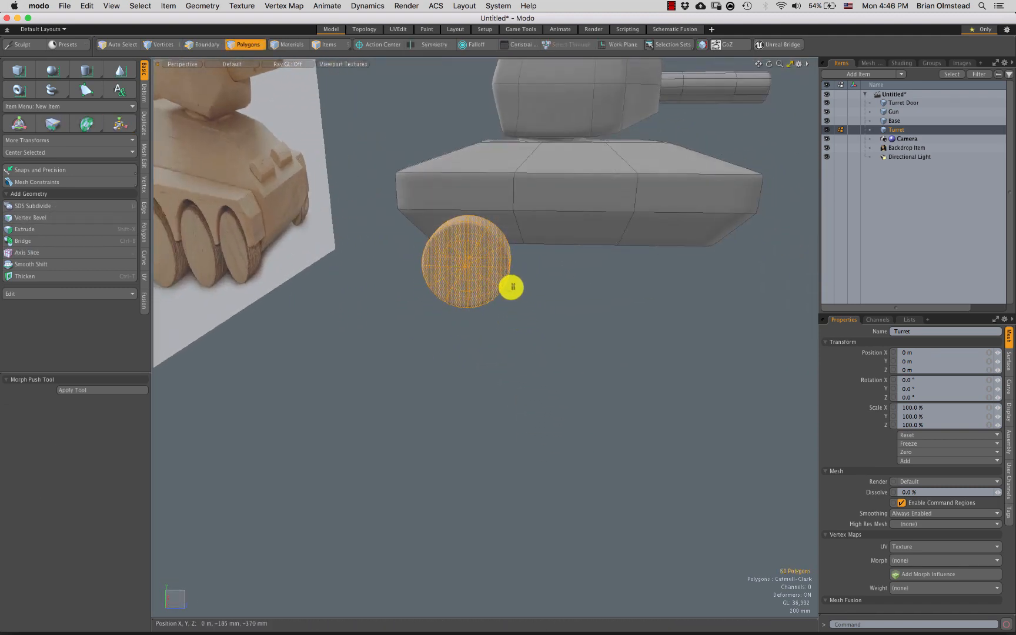
Clone the wheel twice along the base's length with a Z offset of 950 mm
key(c)
click(515, 292)
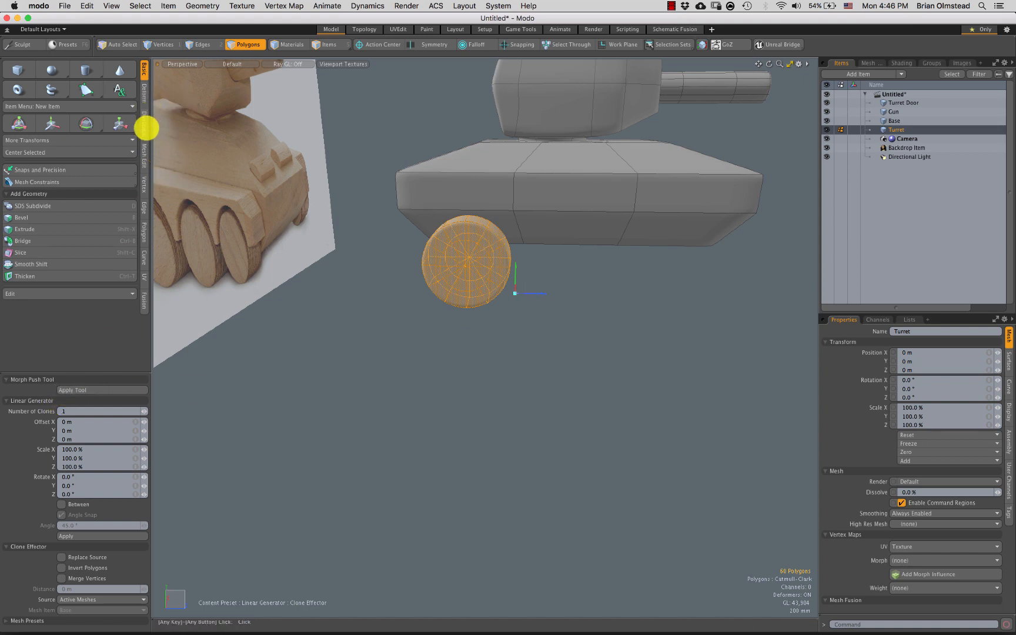
click(145, 125)
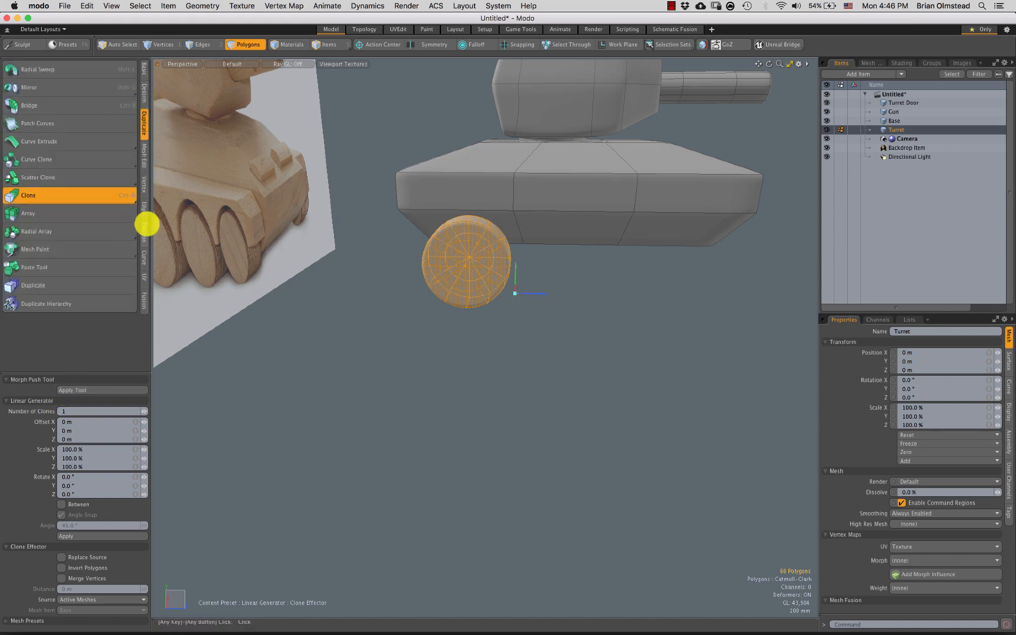
mouse_move(538, 292)
mouse_down()
mouse_move(674, 303)
mouse_move(594, 324)
mouse_up()
click(144, 410)
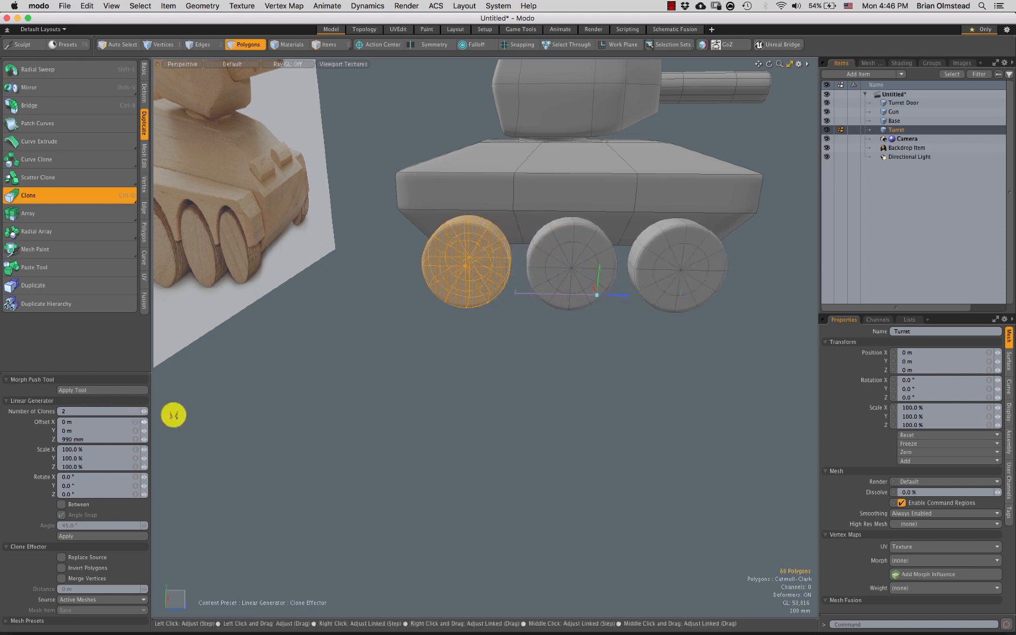
drag(619, 295, 617, 294)
scroll(569, 325, down, 3)
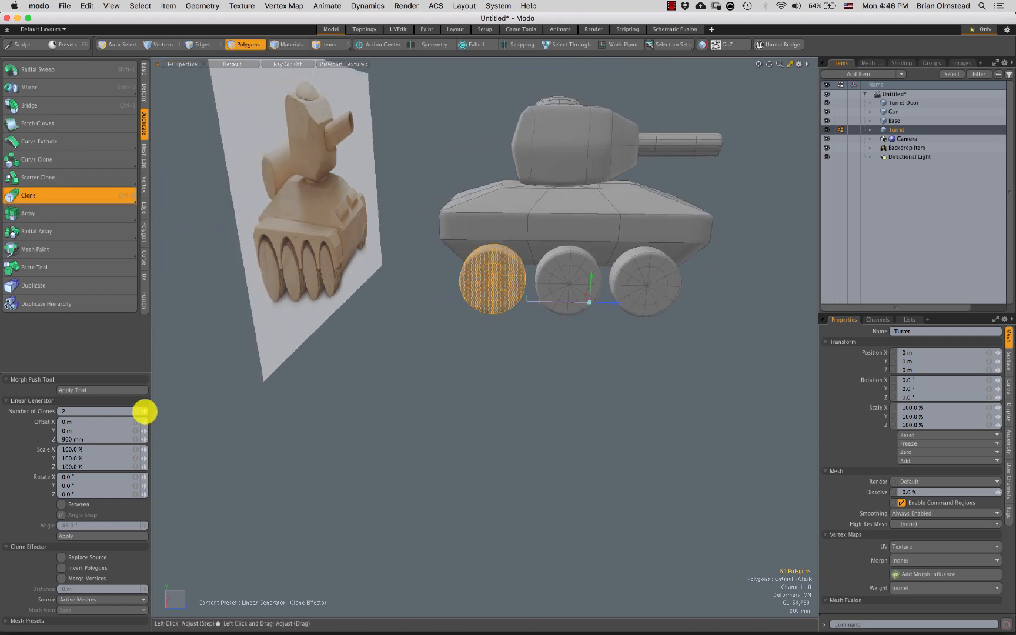
Raise the number of clones to 3 and tighten their spacing to form a row of four wheels
click(144, 411)
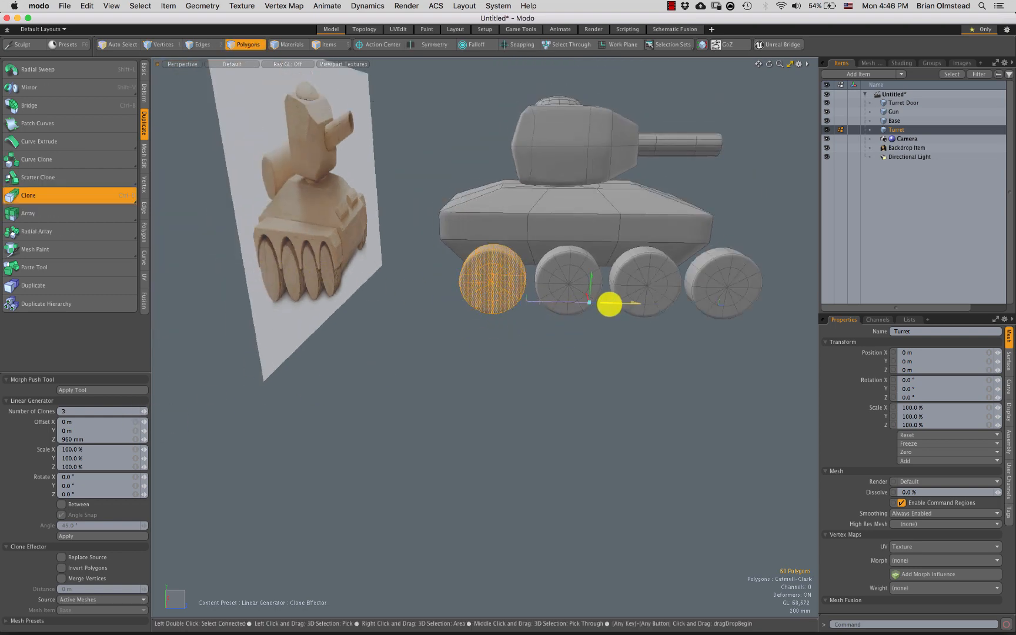
mouse_move(609, 304)
mouse_down()
mouse_move(574, 326)
mouse_move(554, 322)
mouse_up()
scroll(566, 326, up, 3)
key(q)
Select all four connected wheels and move the row to fit along the base's length
shift+click(701, 265)
key(])
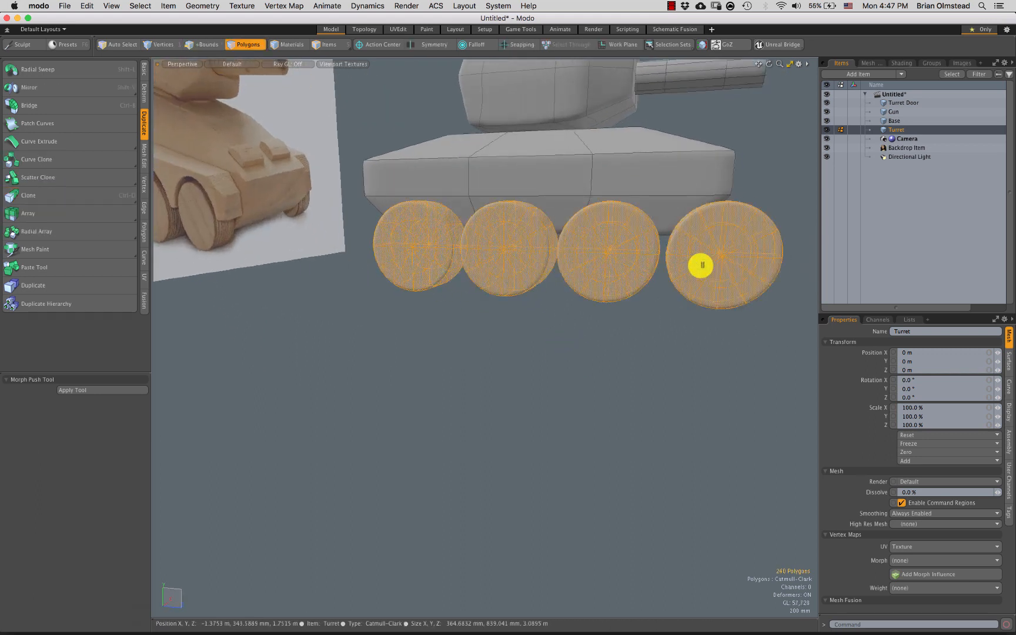
key(w)
mouse_move(602, 251)
mouse_down()
mouse_move(560, 252)
mouse_move(510, 288)
mouse_move(499, 284)
mouse_move(518, 302)
mouse_move(507, 310)
mouse_move(436, 325)
mouse_move(556, 311)
mouse_move(524, 320)
mouse_up()
key(q)
Mirror the four wheels to the opposite side of the base and clear the selection
key(shift+v)
click(69, 537)
key(q)
click(485, 325)
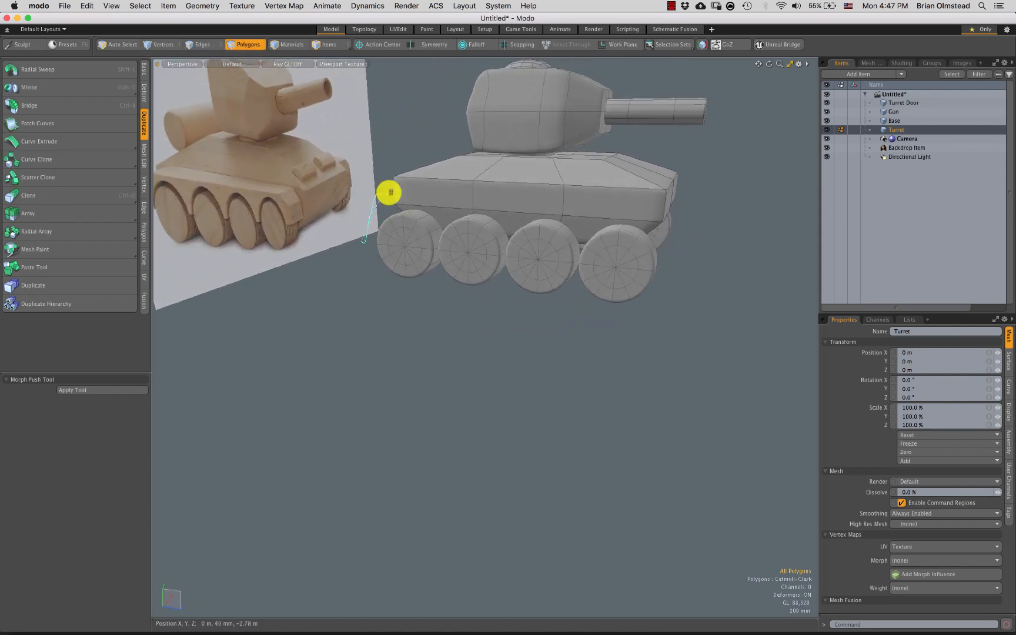
Inspect the tank with its two rows of wheels from several angles and compare it with the reference's wheel arches
right_drag(711, 235, 709, 237)
alt+drag(412, 285, 576, 388)
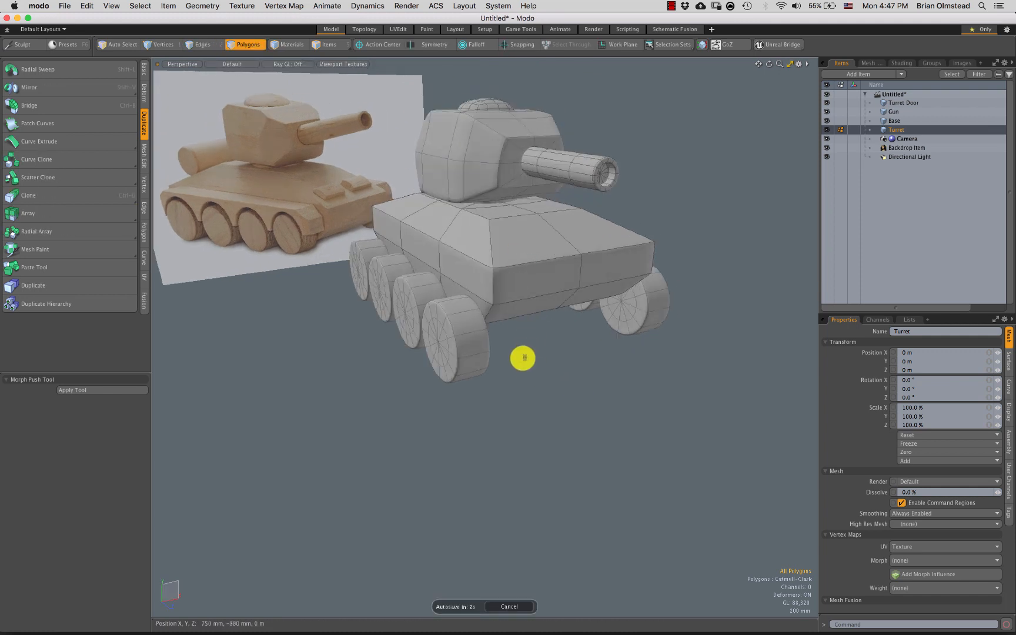
alt+drag(432, 312, 483, 286)
alt+drag(270, 231, 294, 235)
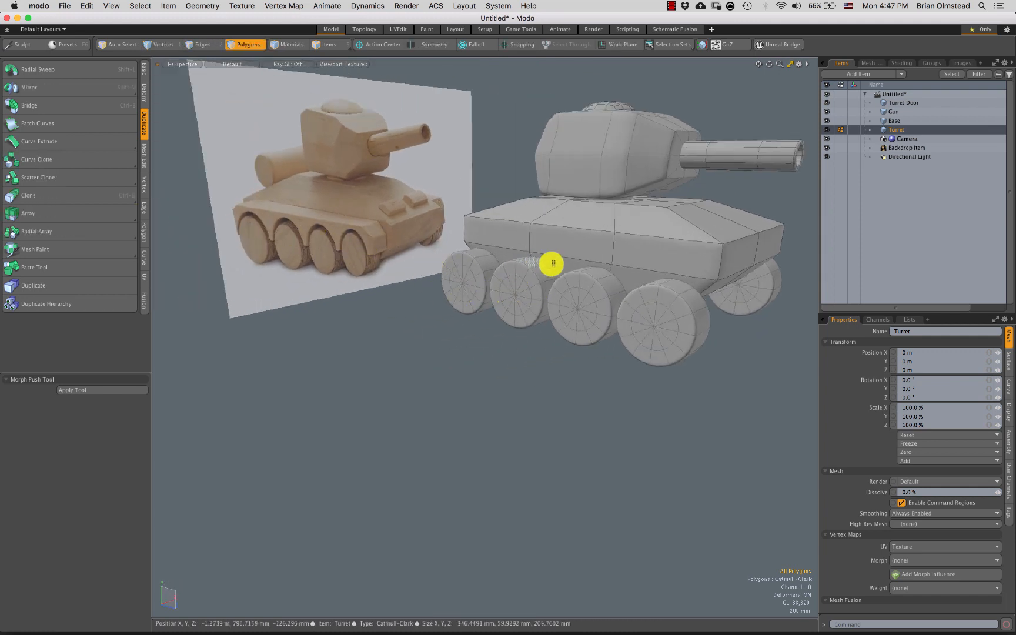
alt+drag(552, 264, 344, 237)
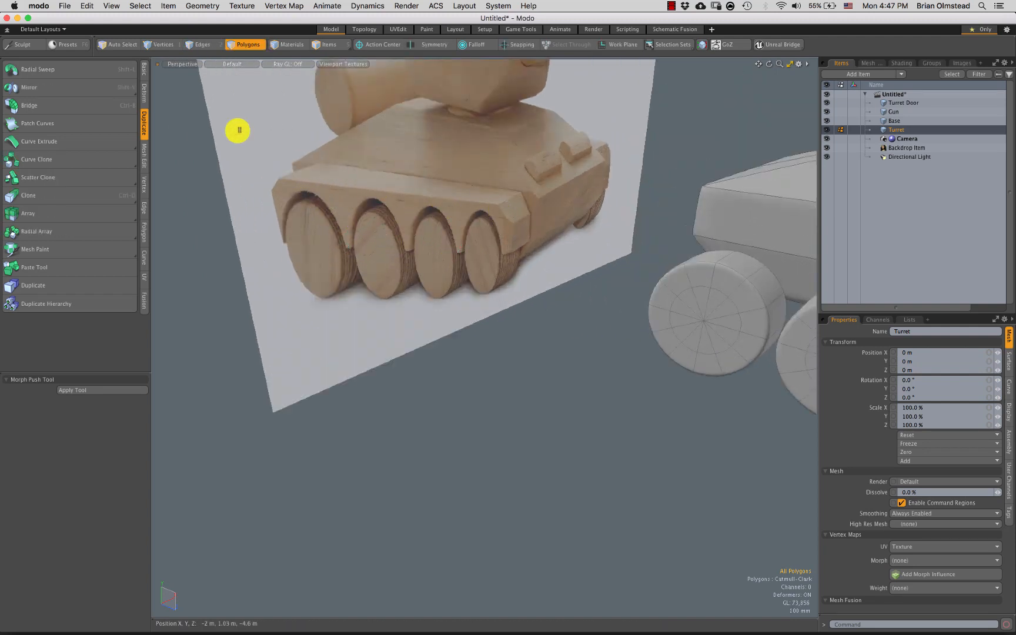
Switch to Finder and preview the KV1_FrontQuarter.png tank image from the desktop
drag(97, 19, 130, 20)
click(23, 400)
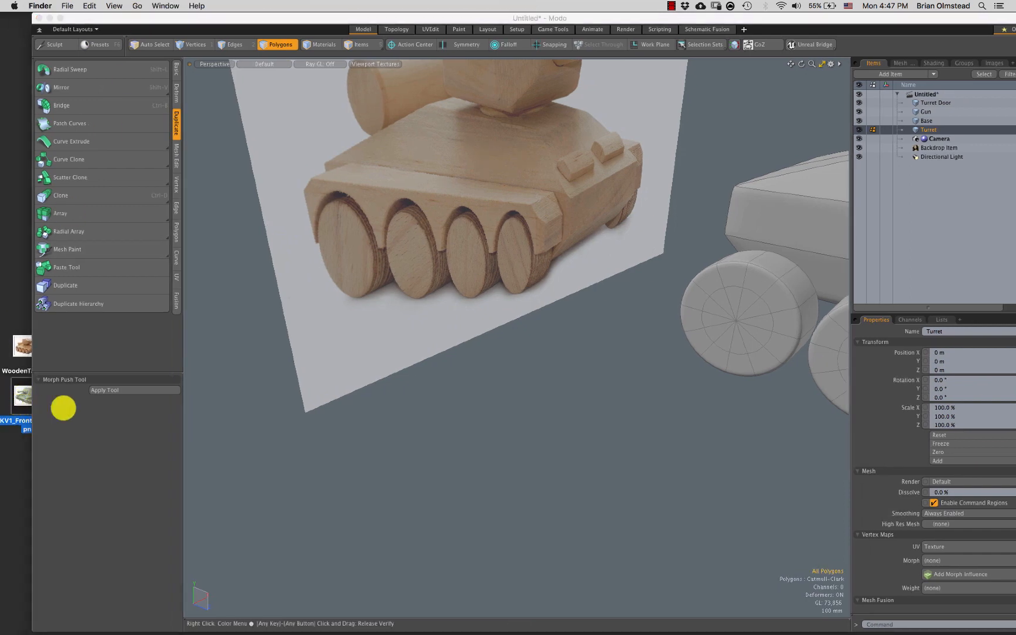
key(space)
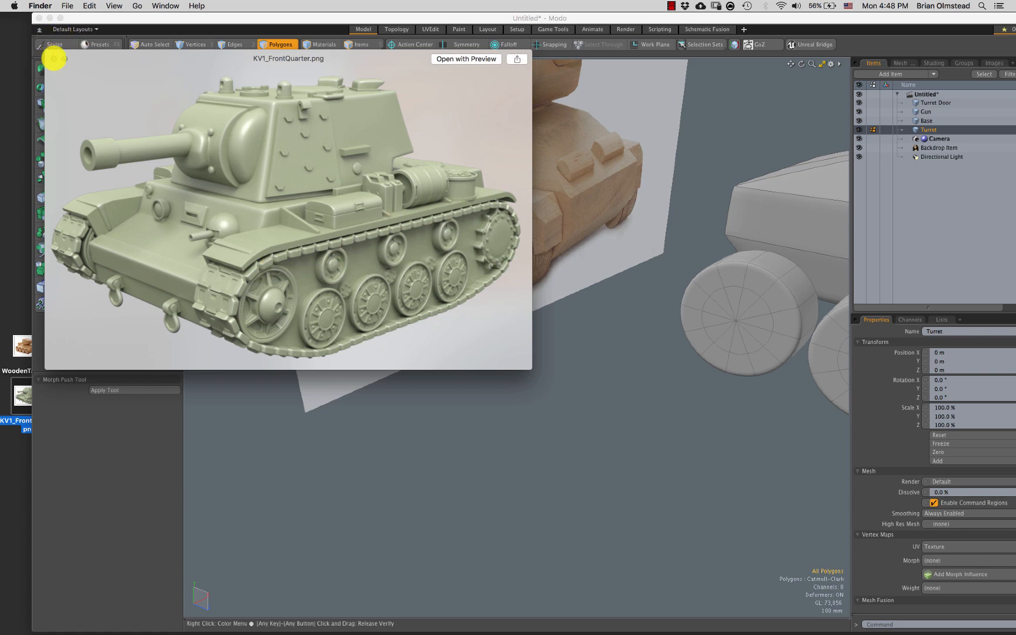
Switch to Modo and clone the base's three upper side polygons once, offsetting the copy outward along X over the wheels
drag(108, 17, 75, 16)
ctrl+alt+drag(463, 319, 477, 228)
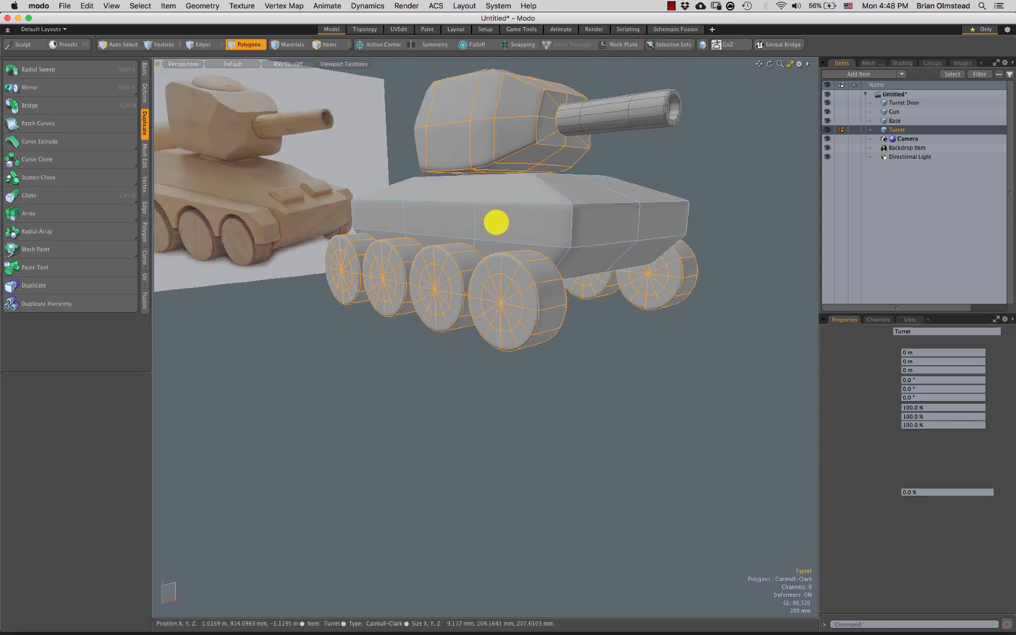
click(410, 281)
alt+drag(410, 281, 341, 204)
mouse_move(540, 231)
mouse_down()
mouse_move(408, 217)
mouse_move(458, 279)
mouse_move(481, 258)
mouse_up()
alt+drag(513, 227, 485, 198)
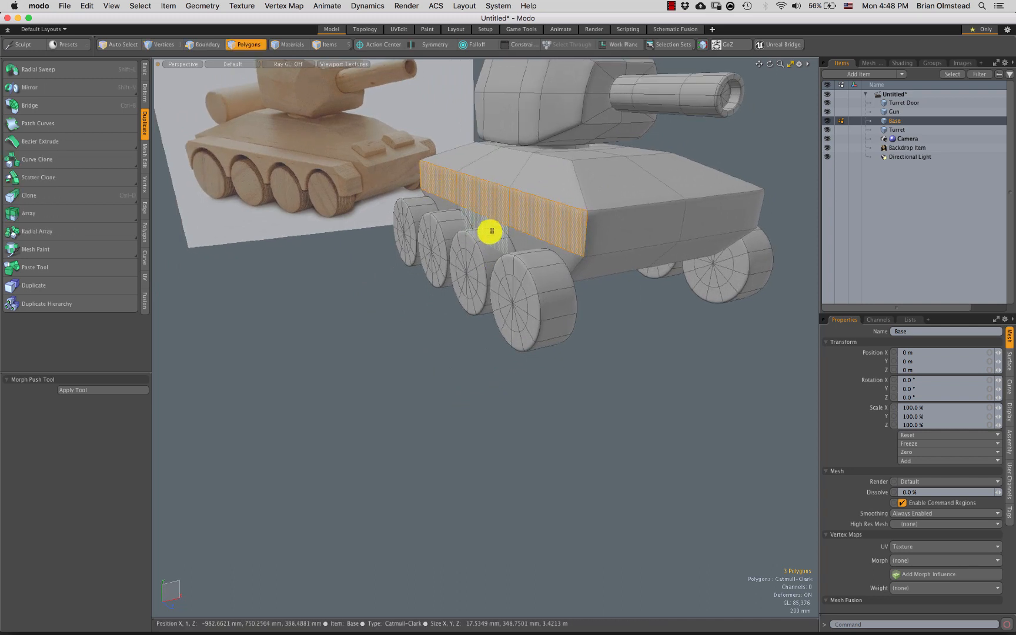
key(ctrl+d)
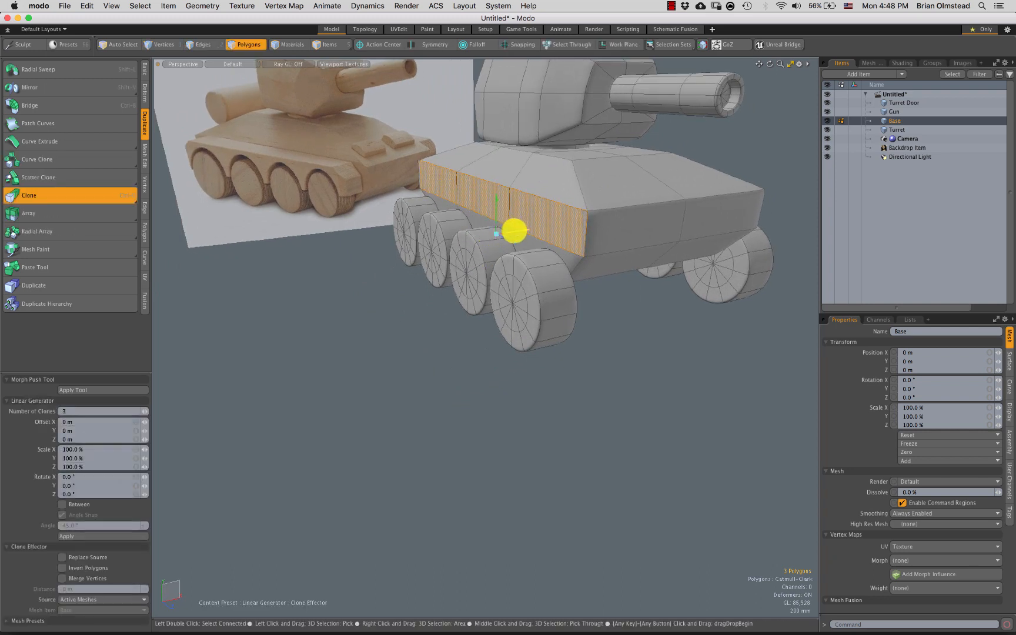
drag(514, 231, 485, 237)
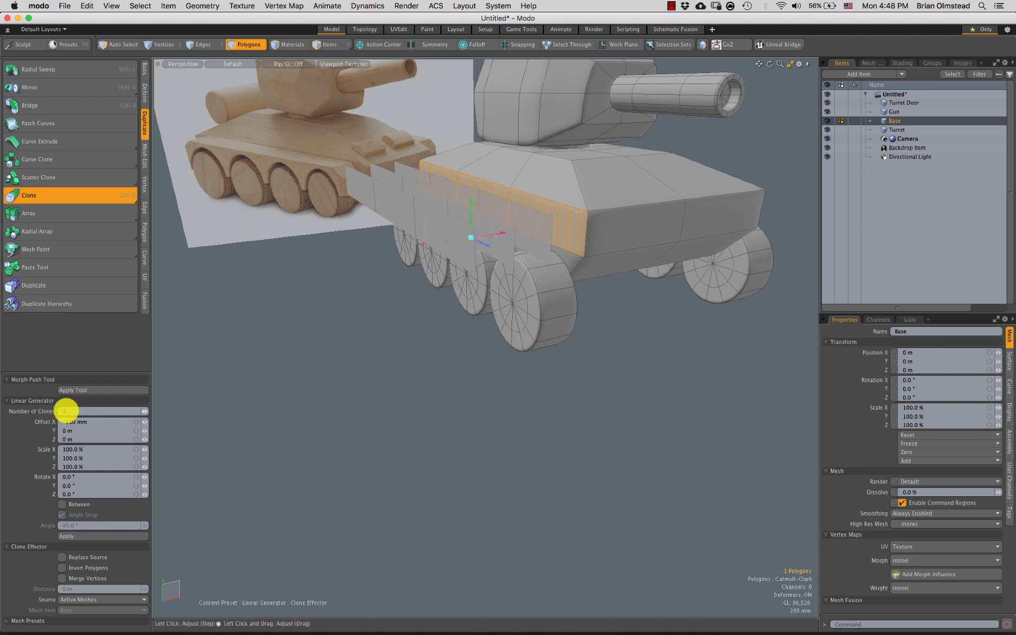
key(Return)
key(space)
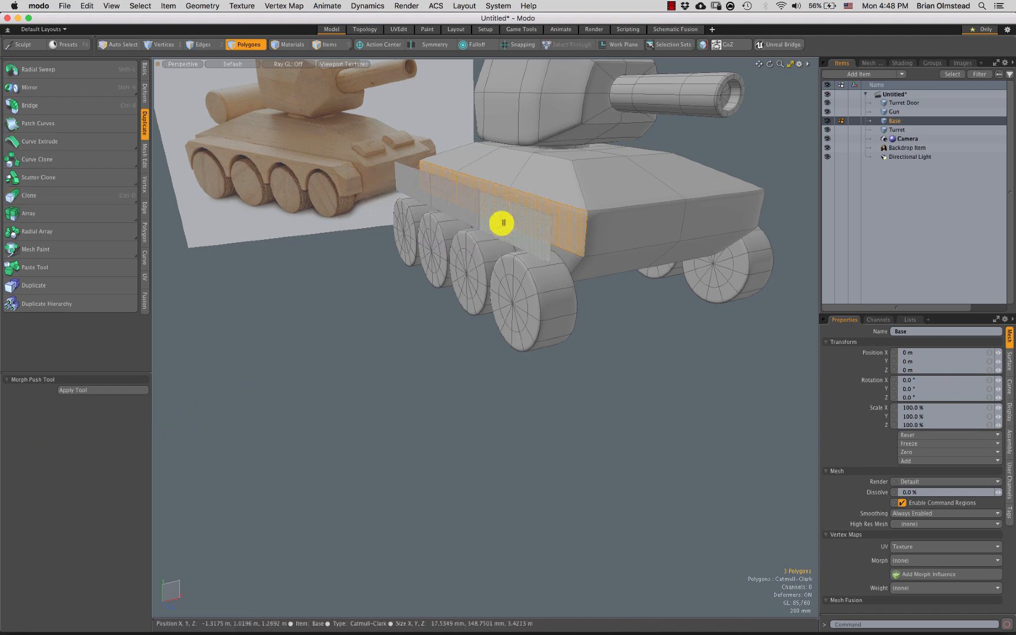
Move the cloned side strip outward over the wheels and scale it to 35% in Y
double_click(503, 223)
mouse_move(482, 260)
alt+mouse_down()
mouse_move(428, 247)
mouse_move(435, 204)
mouse_move(468, 182)
mouse_move(465, 216)
mouse_move(431, 227)
alt+mouse_up()
key(w)
key(r)
key(space)
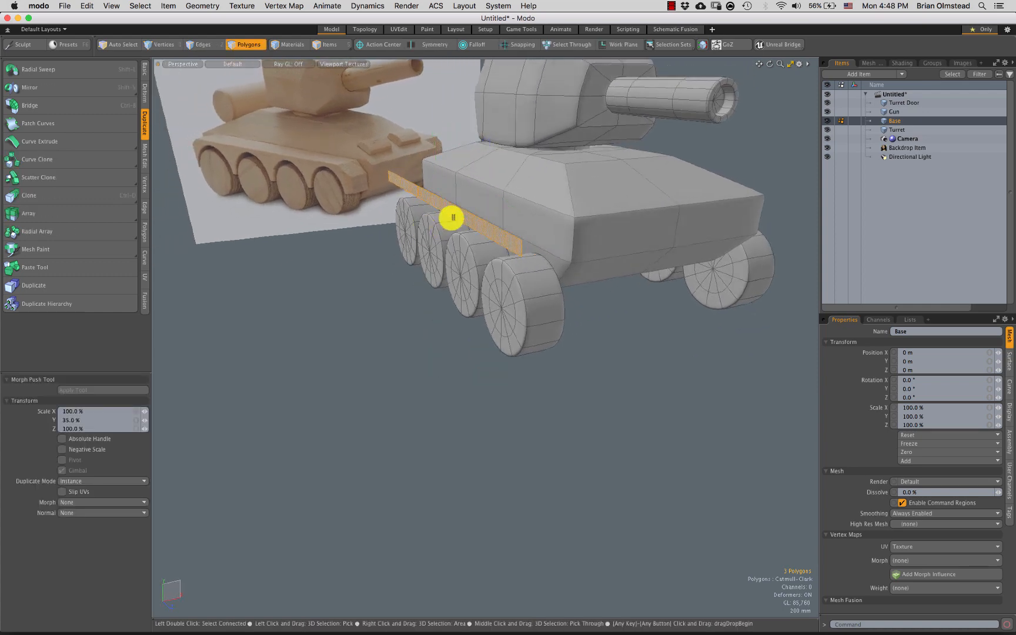
Extend the strip's border edges about 250 mm along X toward the base to form a wheel cover
key(2)
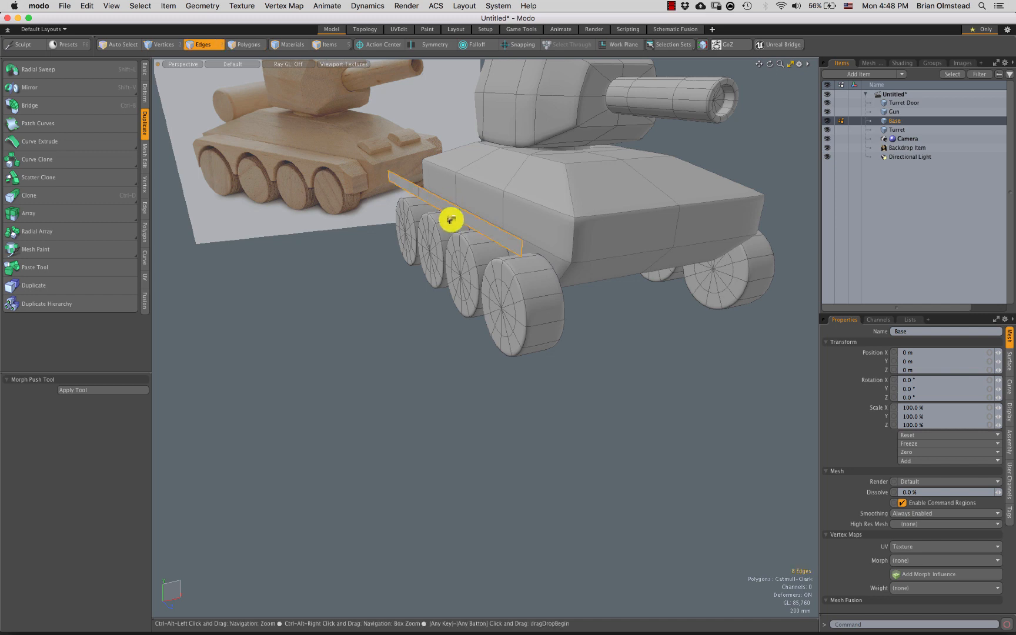
scroll(451, 217, up, 2)
key(shift+x)
drag(465, 200, 473, 198)
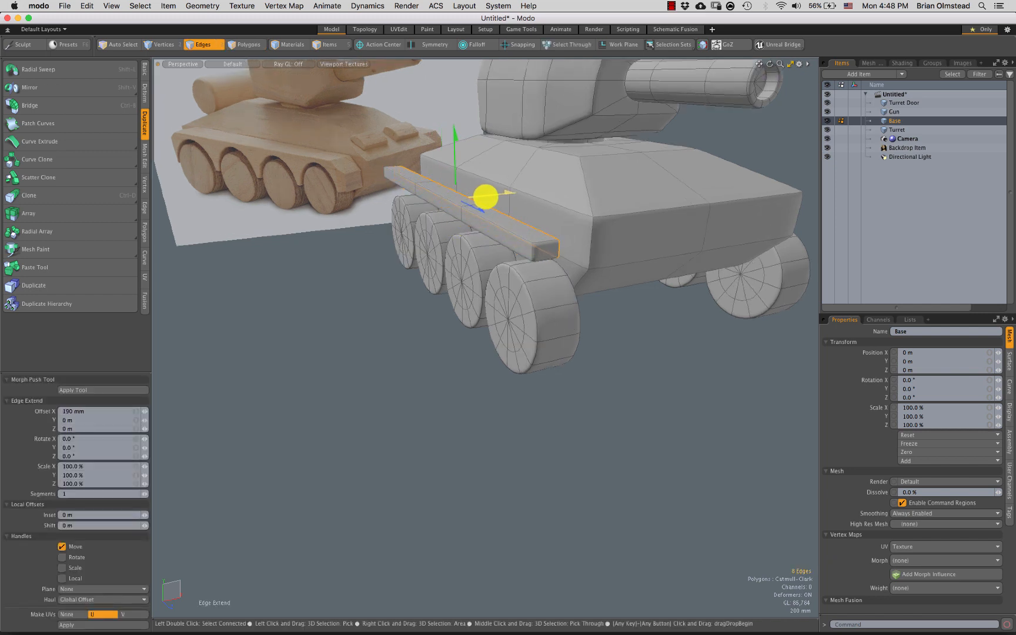
key(space)
Extrude the polygon at the wheel cover's front end forward by a short segment
key(3)
click(549, 250)
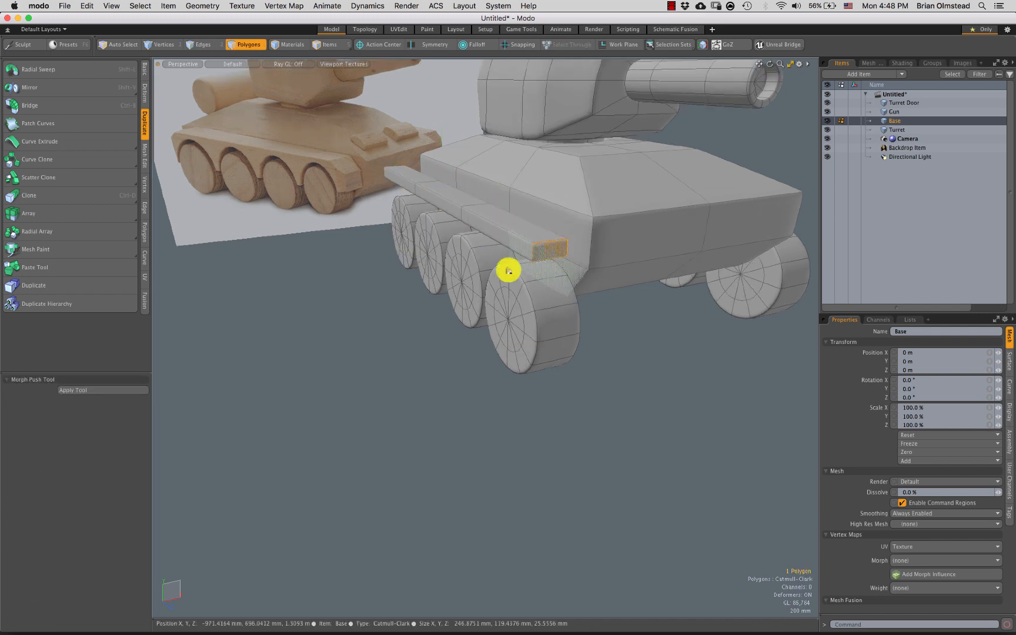
alt+drag(506, 270, 574, 216)
scroll(535, 220, up, 3)
key(shift+x)
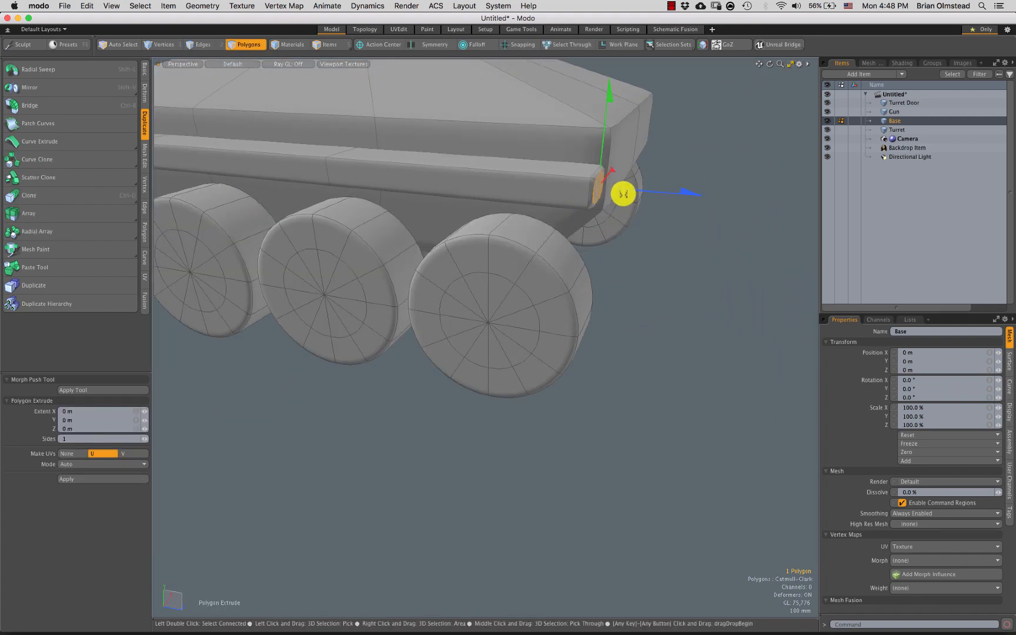
key(space)
Turn off subdivision smoothing on the wheel cover so it has flat faces, and clear the selection
double_click(547, 186)
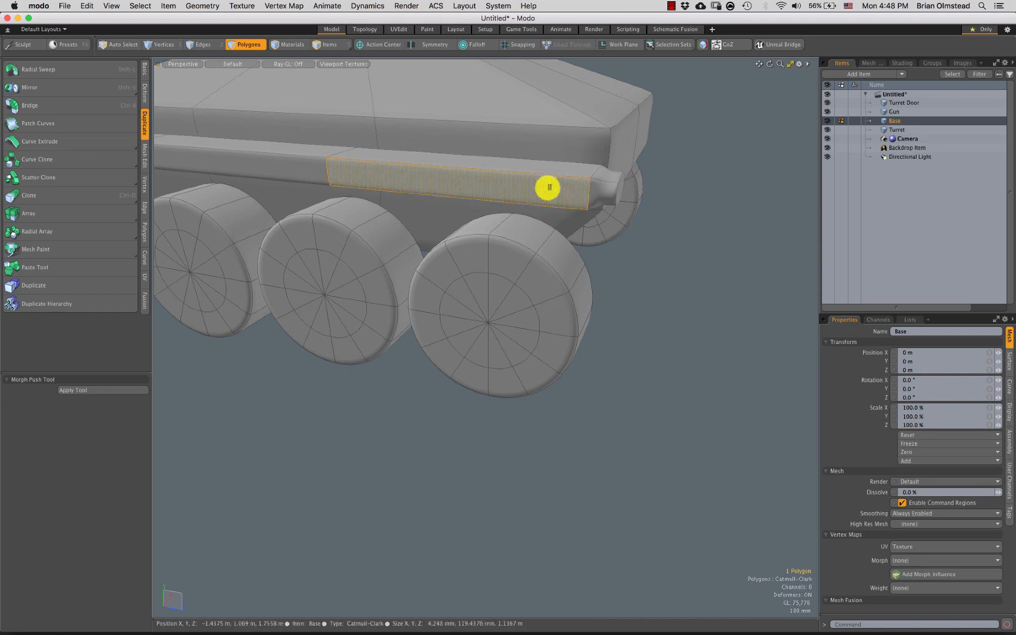
key(Tab)
click(676, 264)
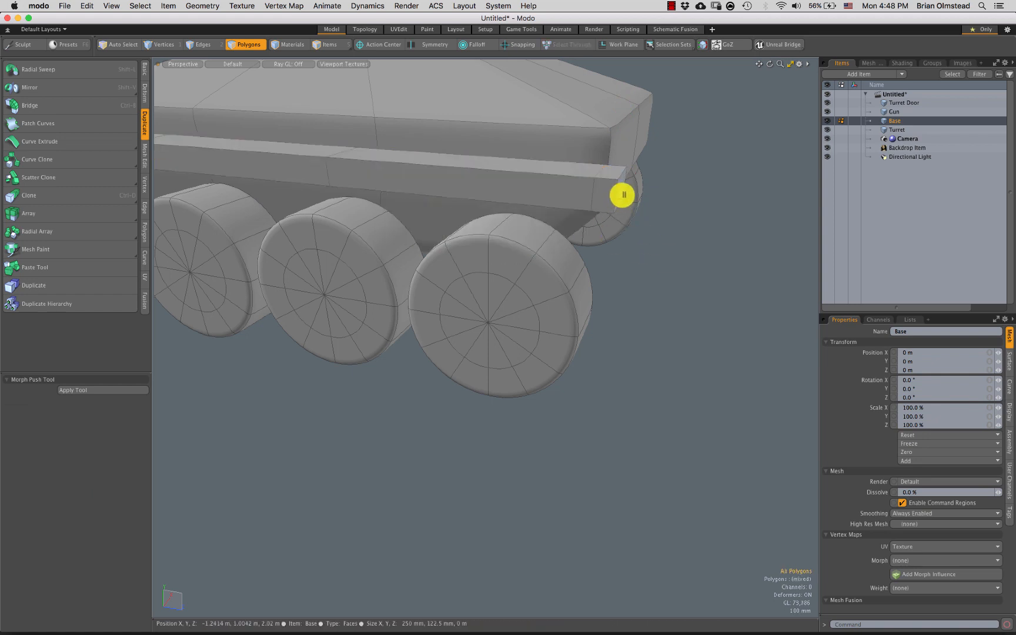
In the left view, move the cover's front end polygon by -120 mm in Y and 60 mm in Z and rotate it to slope downward
key(ctrl+space)
click(546, 226)
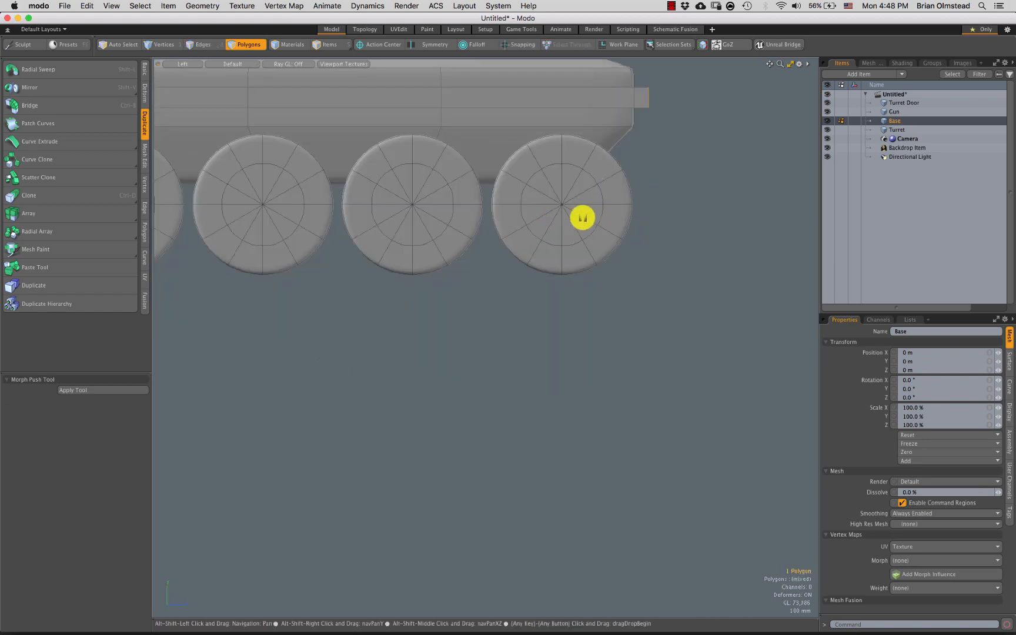
alt+shift+drag(583, 217, 485, 364)
ctrl+alt+drag(485, 365, 592, 218)
key(w)
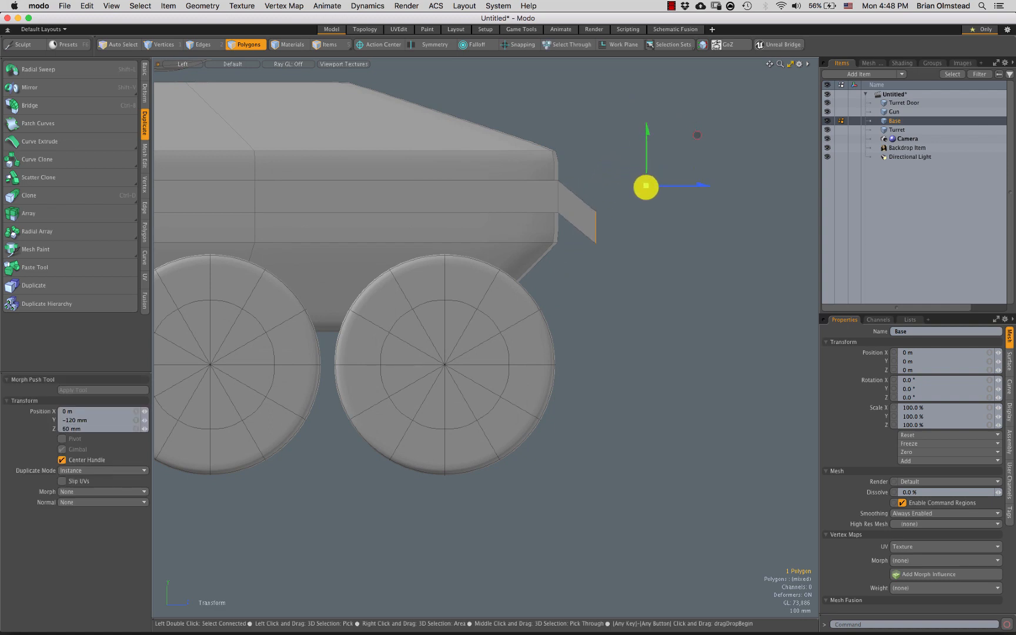
key(e)
drag(646, 186, 698, 253)
key(w)
key(space)
Lower the upper vertices at the cover's front tip slightly to even out the sloped end, and clear the selection
click(556, 201)
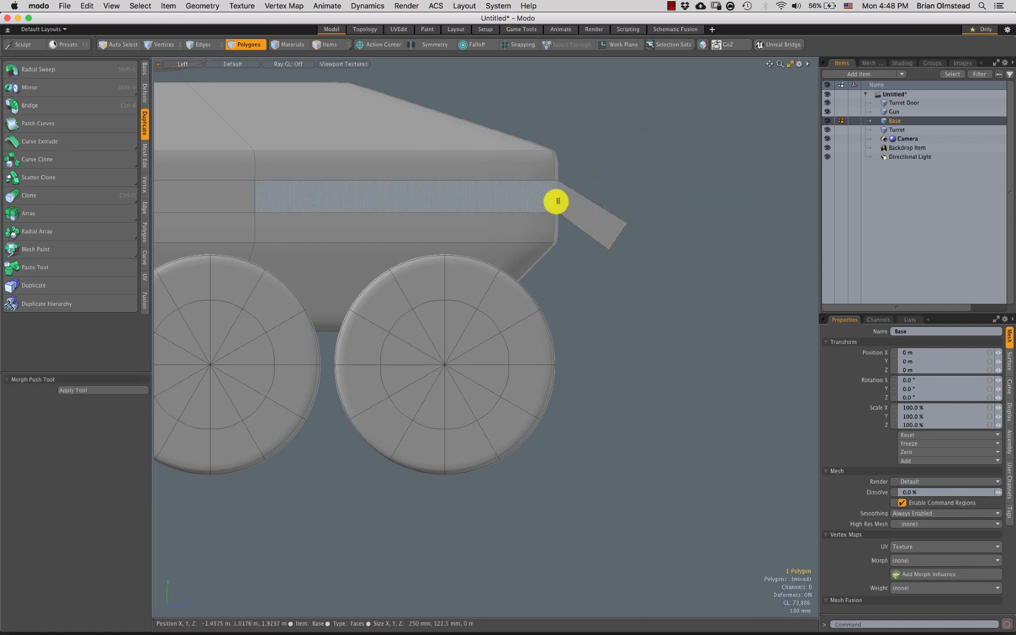
key(2)
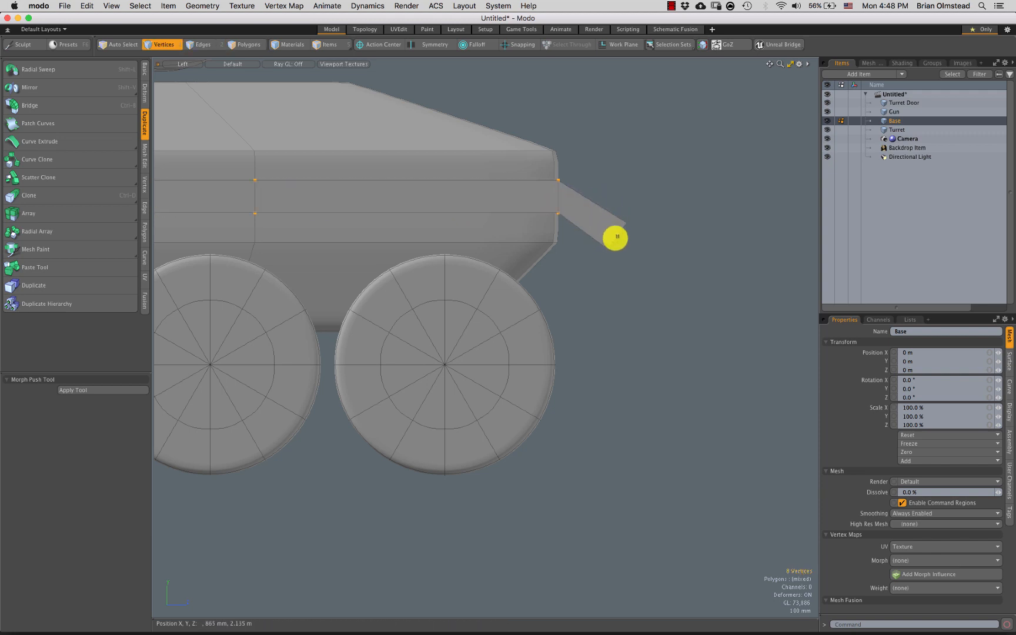
middle_drag(647, 231, 652, 219)
key(w)
click(664, 198)
key(space)
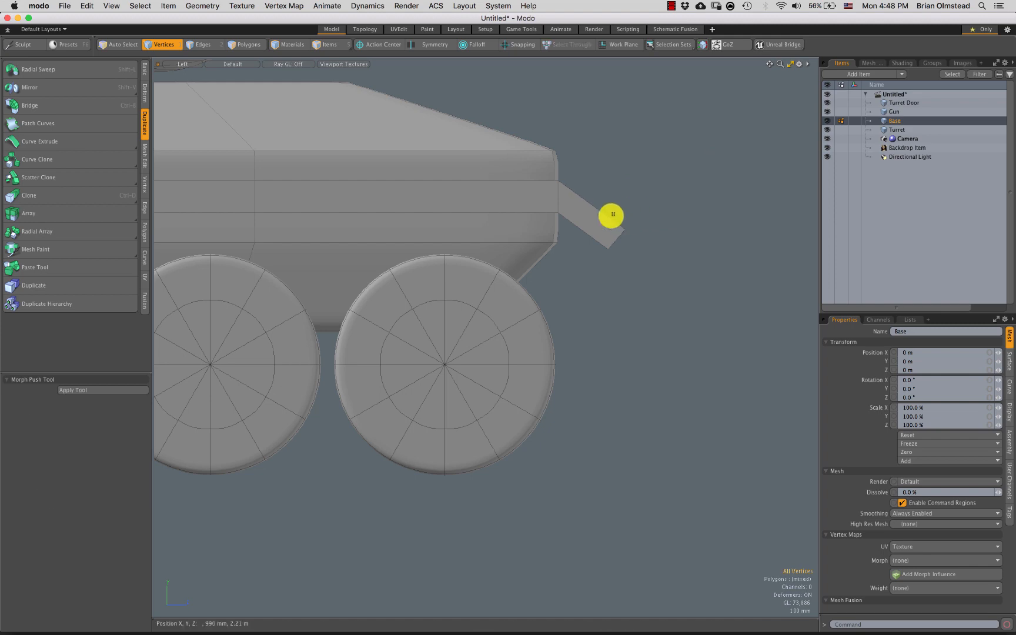
Extrude the polygon at the wheel cover's rear end backward beyond the base
alt+drag(612, 216, 681, 217)
ctrl+alt+drag(681, 217, 257, 251)
alt+drag(256, 250, 433, 220)
key(3)
double_click(249, 227)
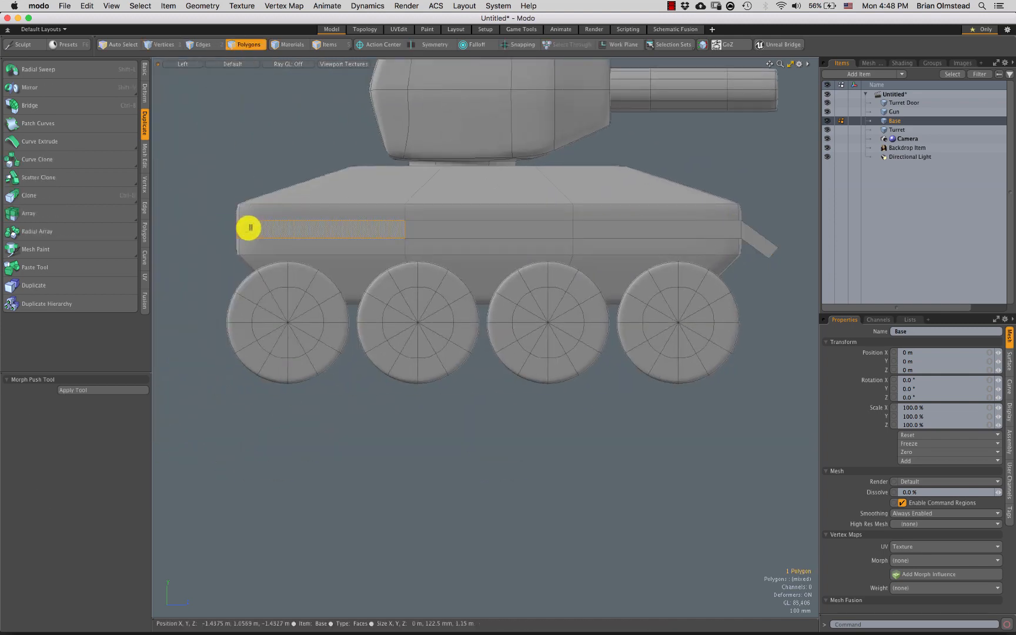
key(ctrl+space)
click(297, 237)
alt+drag(379, 252, 476, 220)
click(476, 220)
key(ctrl+space)
click(388, 261)
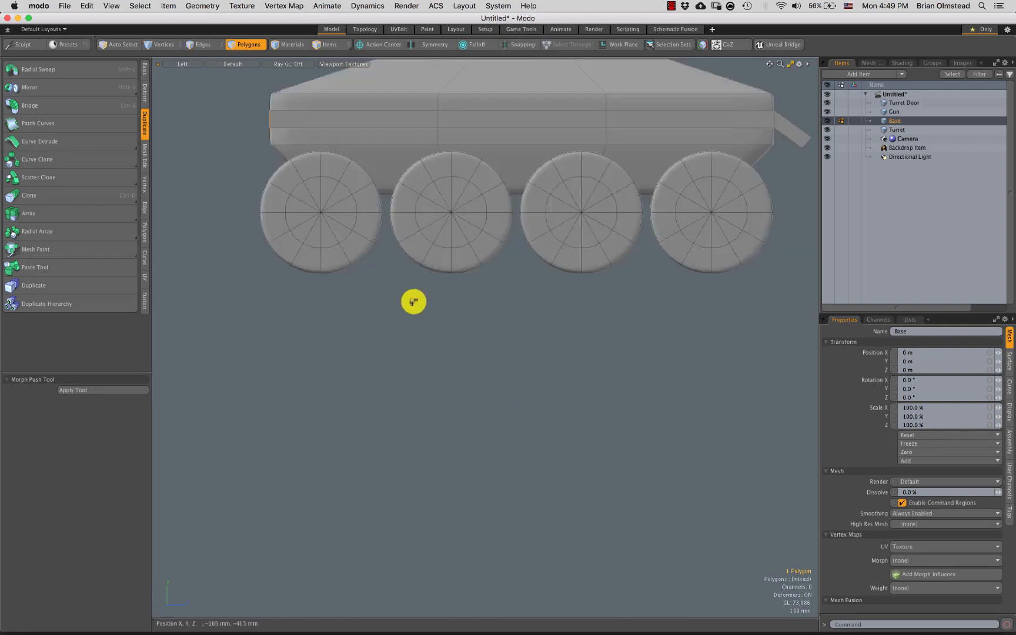
scroll(413, 302, down, 1)
alt+drag(329, 189, 413, 251)
scroll(369, 215, up, 2)
key(shift+x)
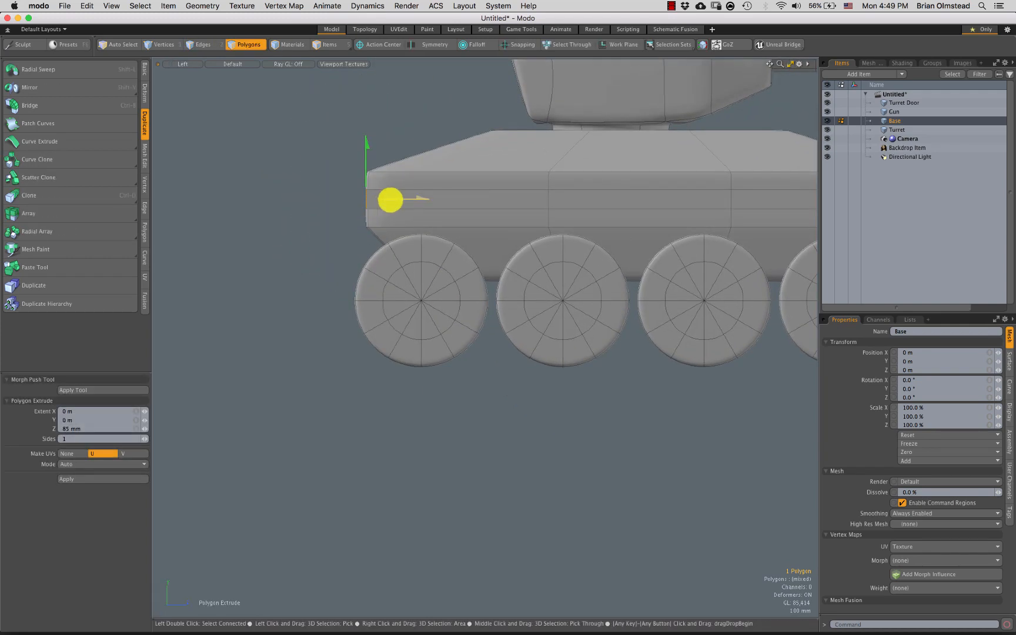
drag(389, 200, 331, 199)
Rotate and adjust the cover's rear end polygon to follow its downward slope
key(e)
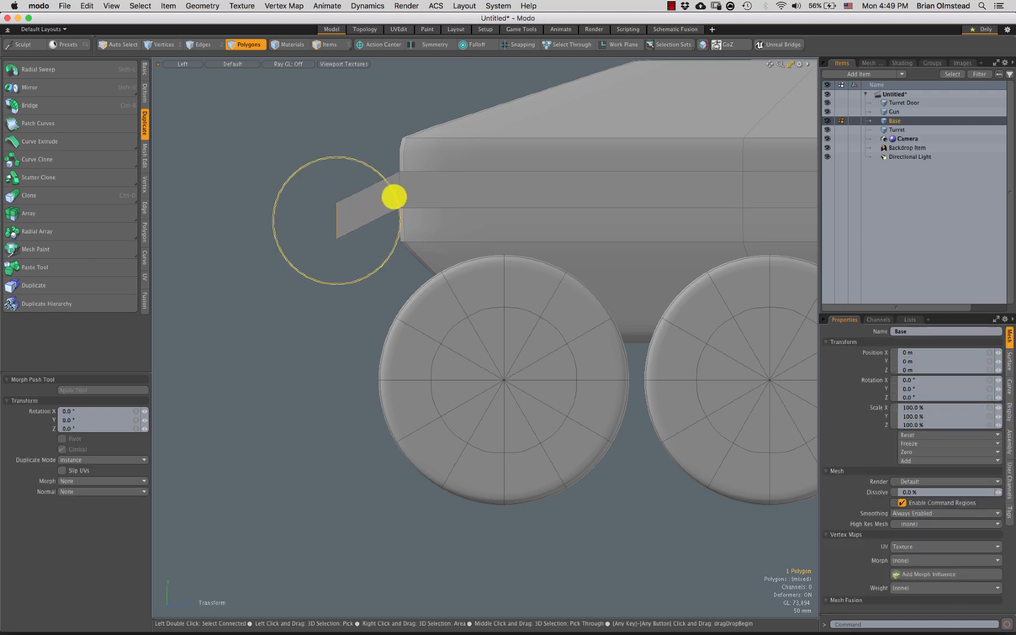
drag(393, 197, 386, 186)
key(w)
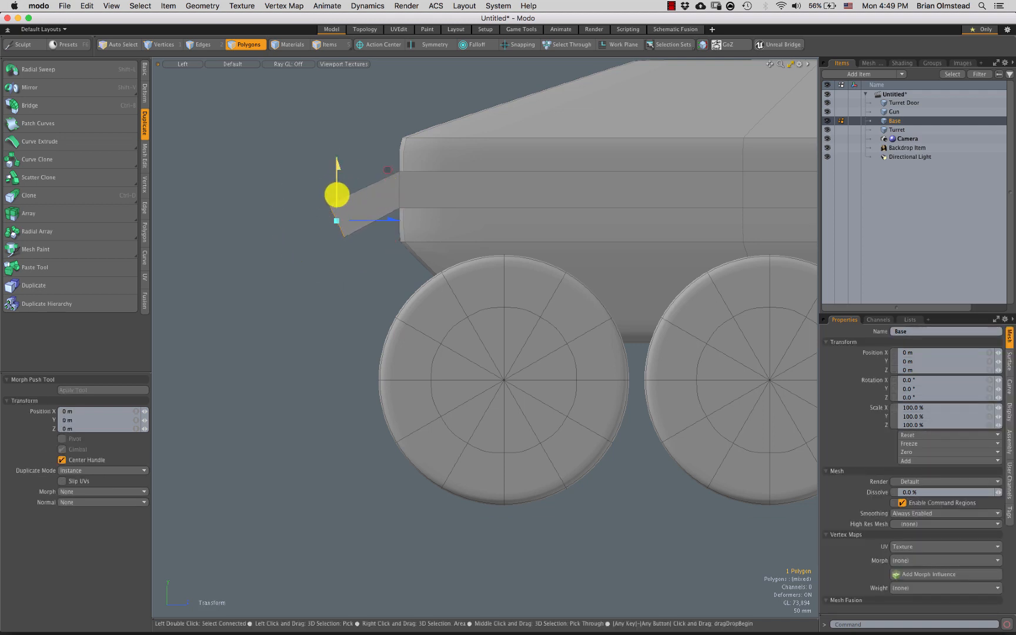
Move the two upper vertices of the cover's rear tip about -12.3 mm in Y and 1.4 mm in Z
key(1)
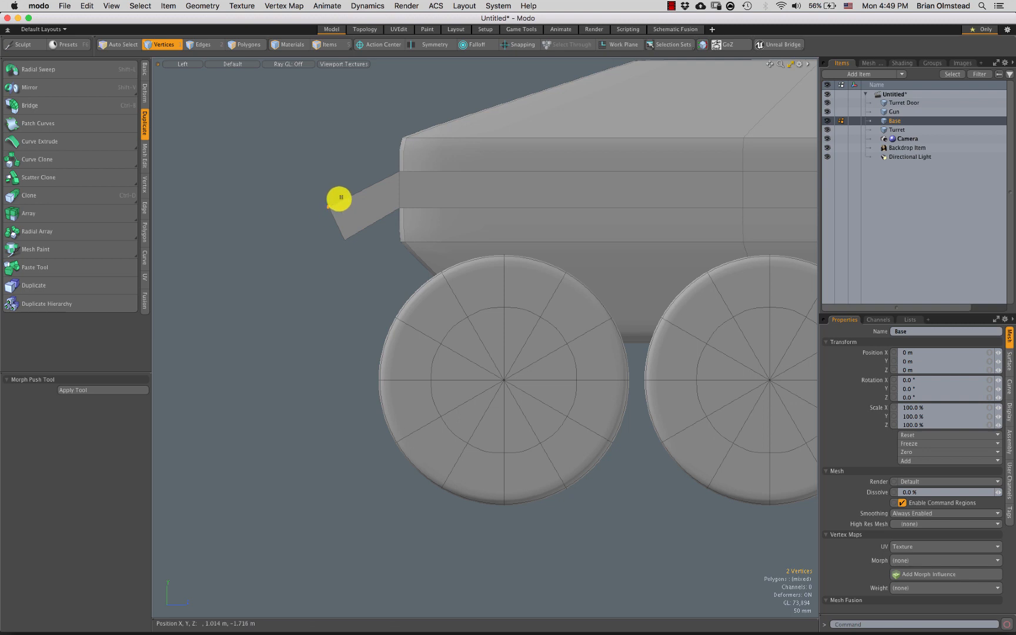
key(w)
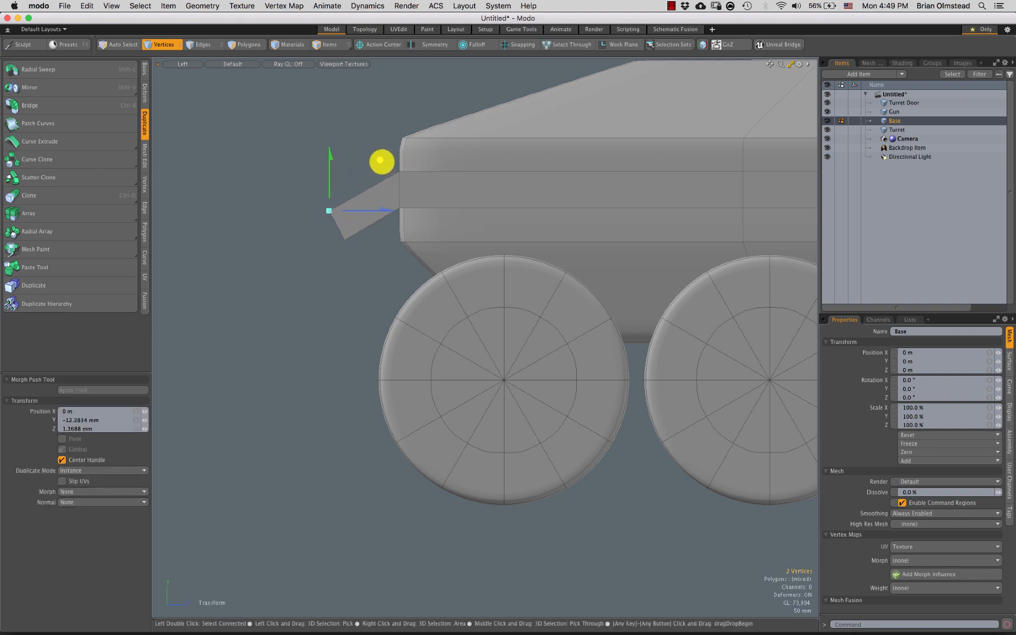
key(q)
Select the whole wheel cover, move it down to just above the wheels, and clear the selection
scroll(368, 201, down, 5)
alt+shift+drag(471, 229, 439, 220)
key(3)
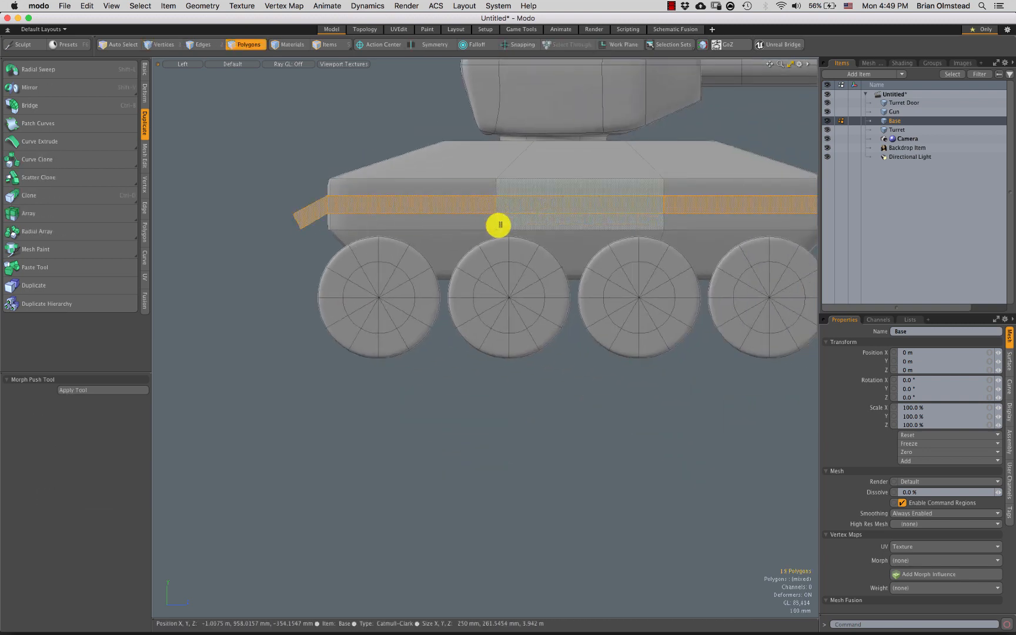
key(ctrl+space)
click(517, 228)
key(shift+a)
mouse_move(504, 282)
alt+mouse_down()
mouse_move(443, 286)
mouse_move(522, 338)
mouse_move(453, 301)
mouse_move(492, 281)
alt+mouse_up()
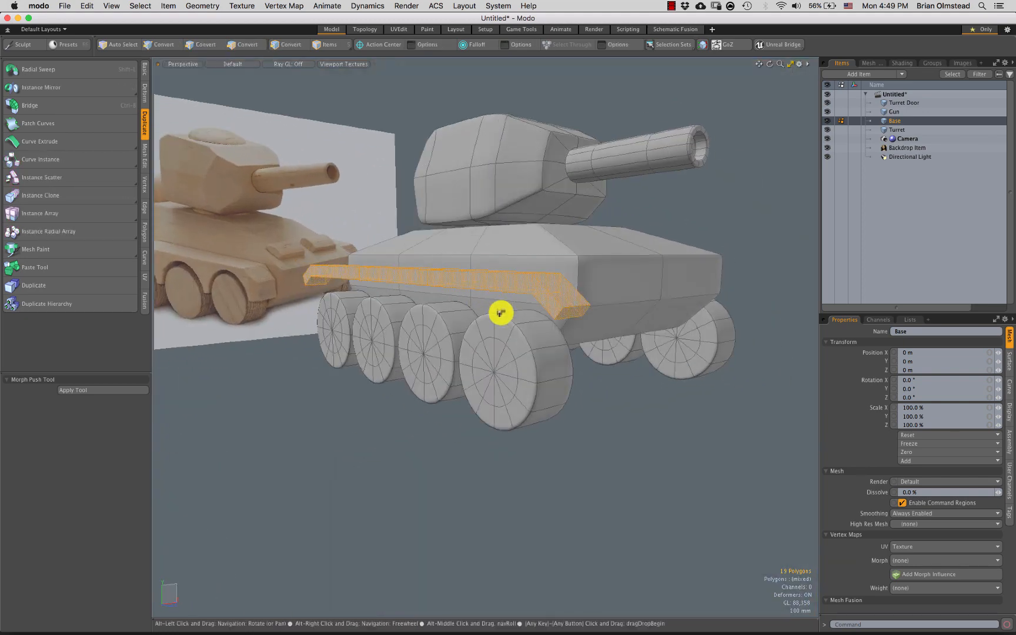
scroll(501, 312, up, 2)
key(w)
drag(393, 253, 407, 316)
alt+shift+drag(407, 317, 496, 284)
scroll(429, 335, down, 5)
key(q)
click(352, 391)
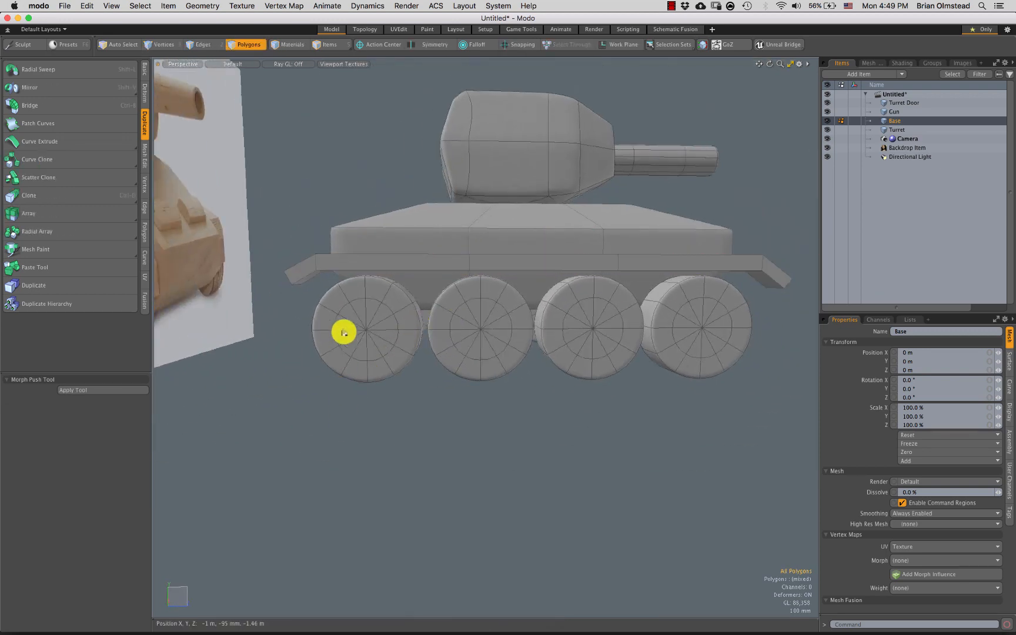
Select the wheel cover and move it inward along X in the front view to center it over the wheels
alt+drag(343, 330, 484, 310)
alt+drag(367, 315, 363, 290)
click(417, 255)
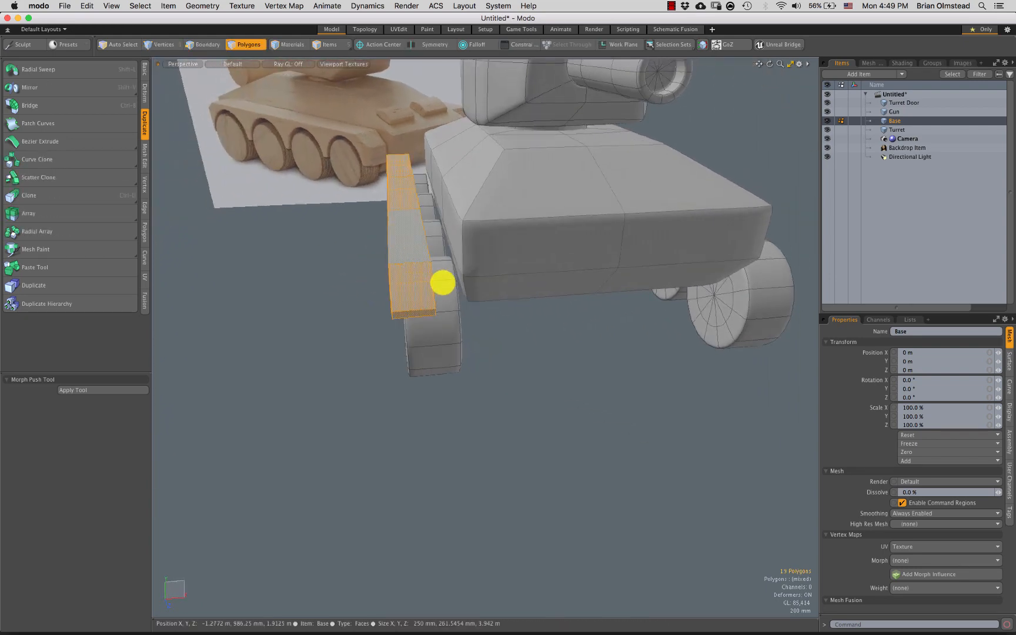
key(ctrl+space)
click(469, 294)
scroll(437, 224, up, 3)
alt+shift+drag(415, 204, 440, 251)
key(w)
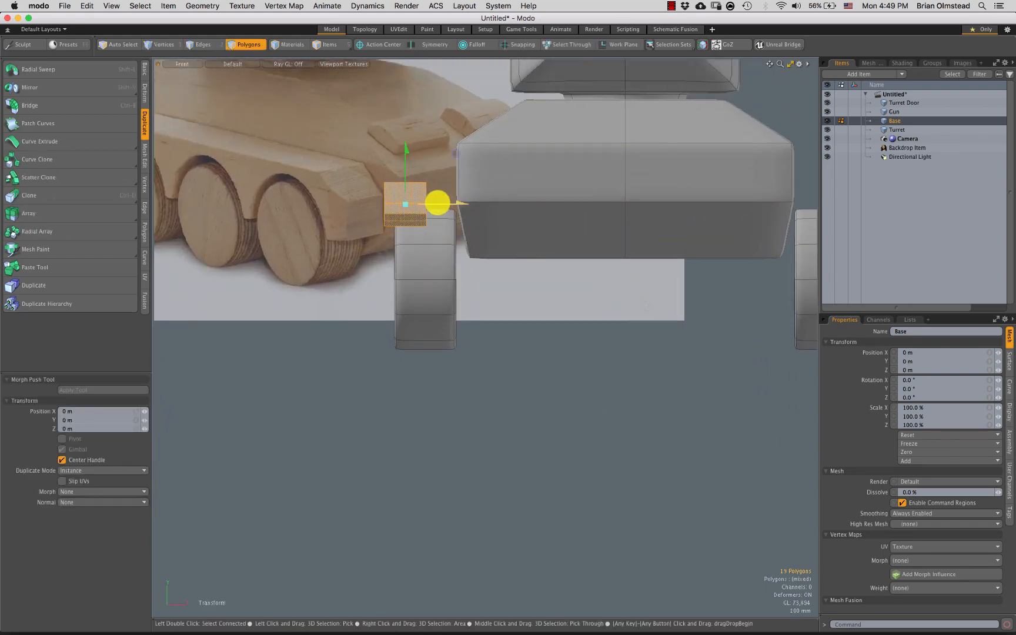
Scale the wheel cover to 142% in X and shift it 6 mm in X to match the wheels' width
key(r)
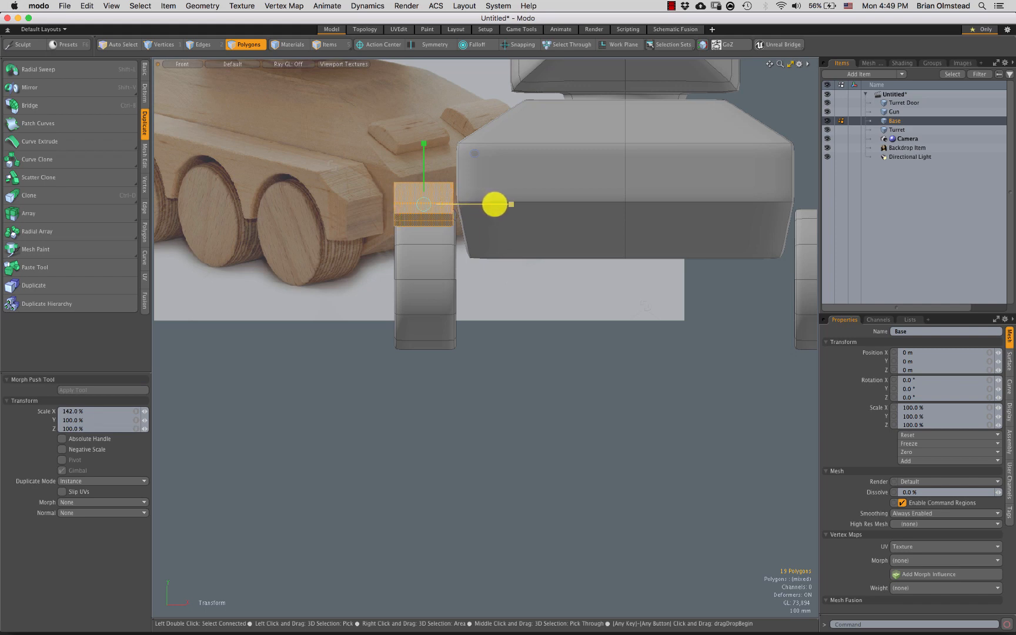
key(w)
scroll(455, 204, up, 2)
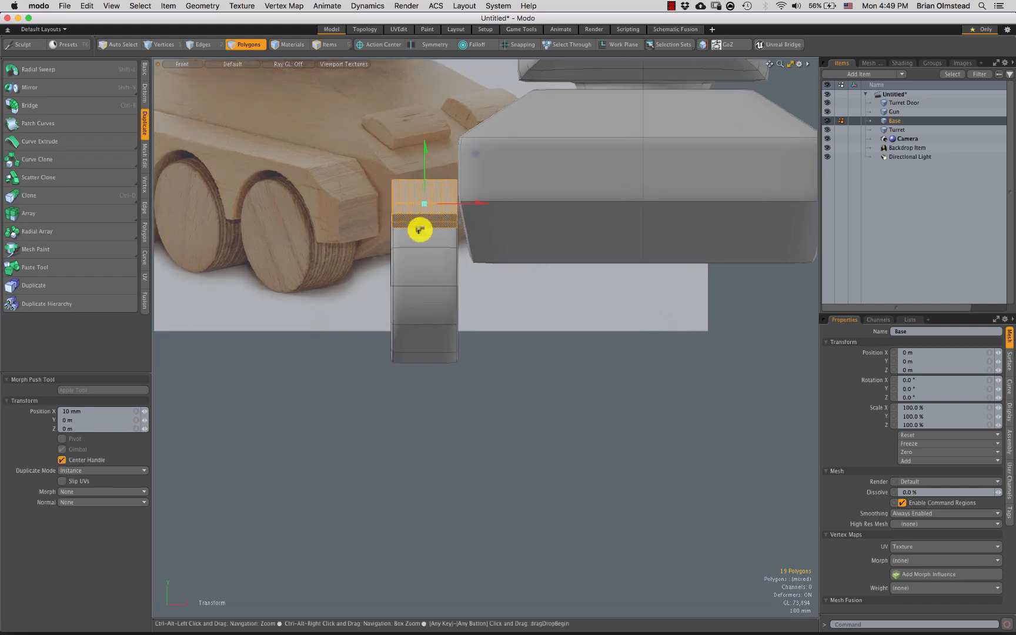
scroll(439, 212, down, 1)
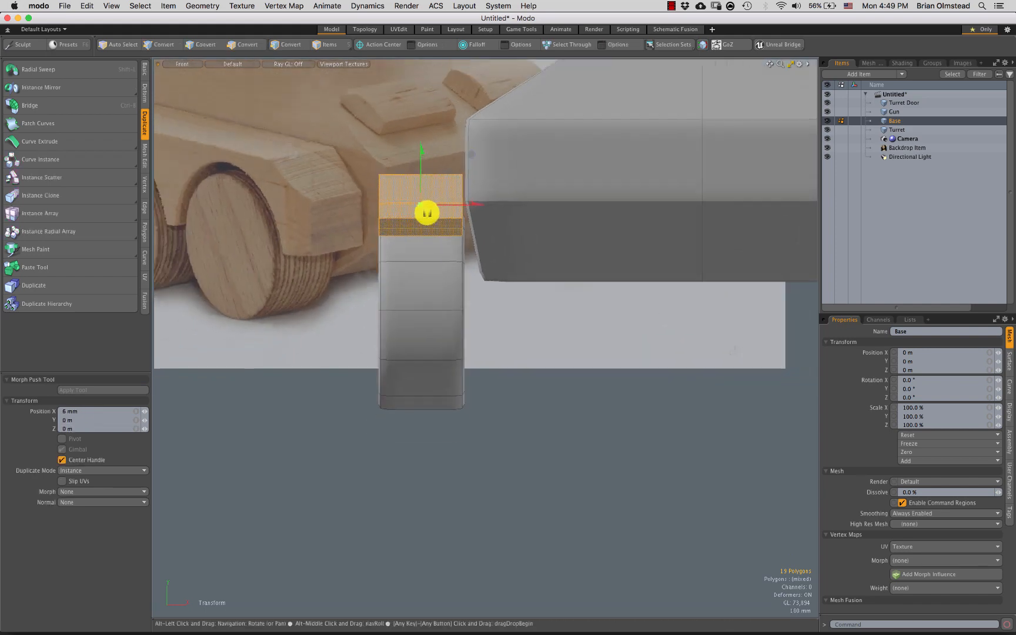
Isolate the wheel cover in perspective by hiding the unselected Base polygons, clear the edge selection and hide the Turret item
key(ctrl+space)
click(481, 238)
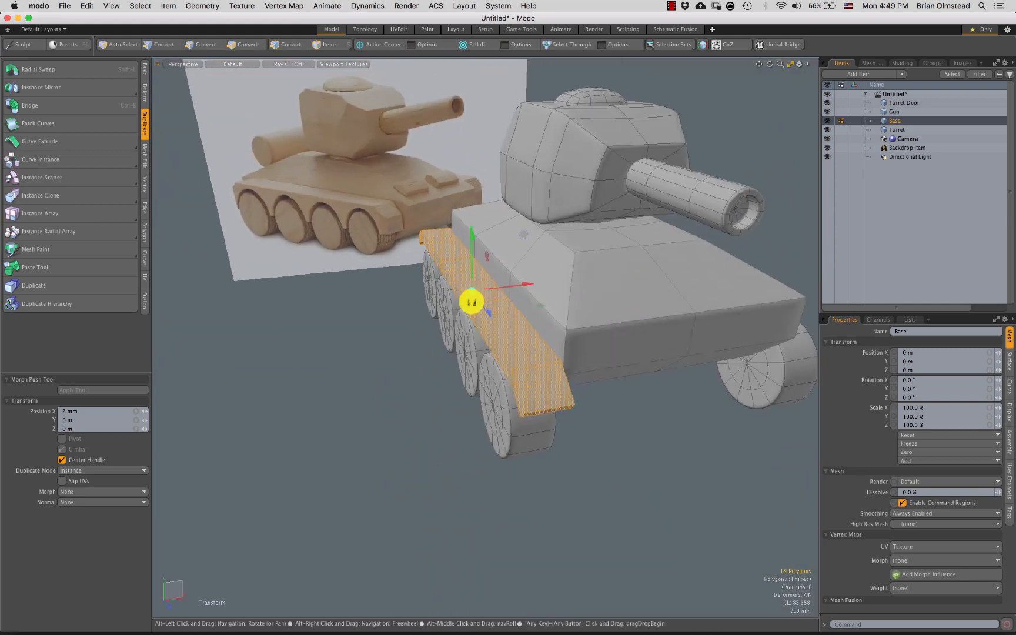
key(shift+h)
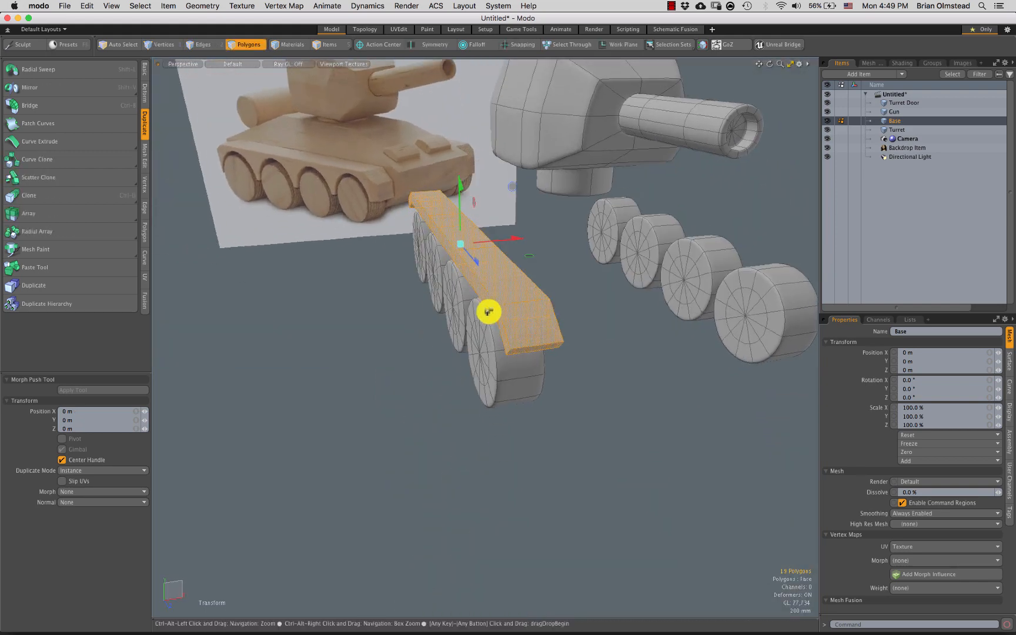
key(2)
scroll(622, 239, up, 2)
click(827, 129)
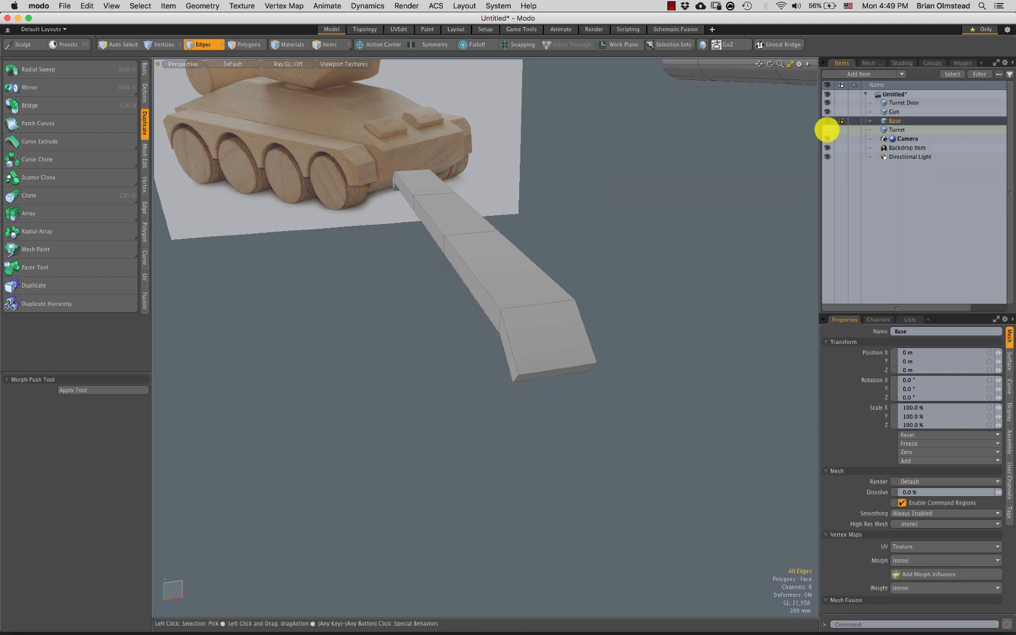
Unhide the Base polygons, then isolate the wheel cover again by hiding every other Base polygon
alt+drag(578, 288, 381, 288)
shift+click(638, 297)
key(3)
key(u)
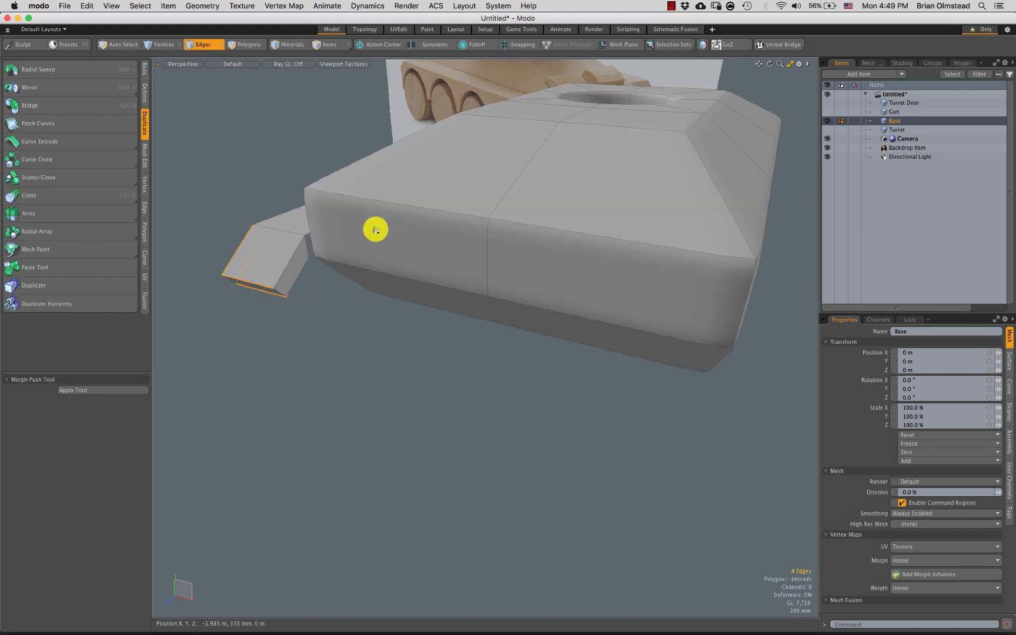
alt+drag(374, 227, 350, 271)
key(shift+h)
click(440, 288)
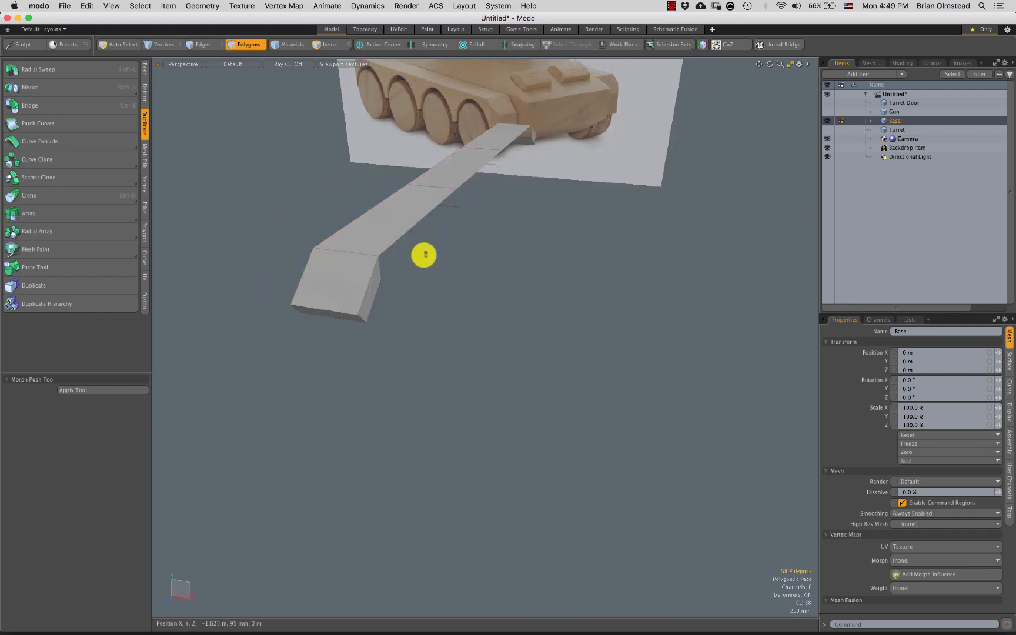
Select the open edges along the wheel cover's inner side and bridge them to fill in the missing side faces
key(2)
drag(418, 246, 413, 233)
alt+drag(415, 241, 401, 294)
mouse_move(437, 221)
shift+mouse_down()
mouse_move(433, 297)
mouse_move(386, 293)
mouse_move(395, 297)
mouse_move(412, 277)
shift+mouse_up()
key(ctrl+b)
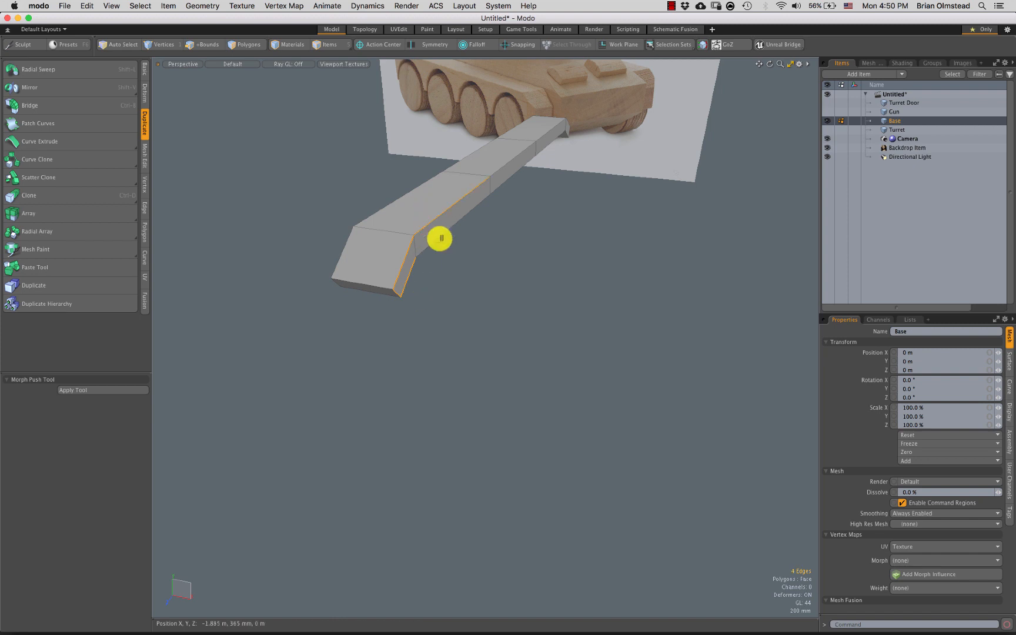
shift+drag(440, 238, 455, 241)
shift+drag(486, 180, 516, 208)
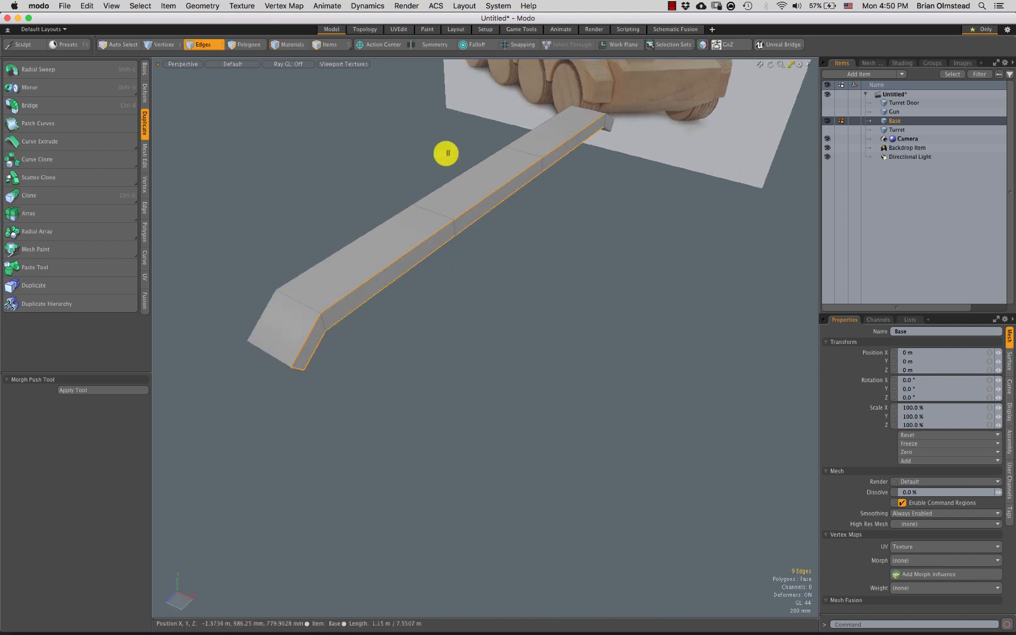
right_drag(588, 67, 699, 118)
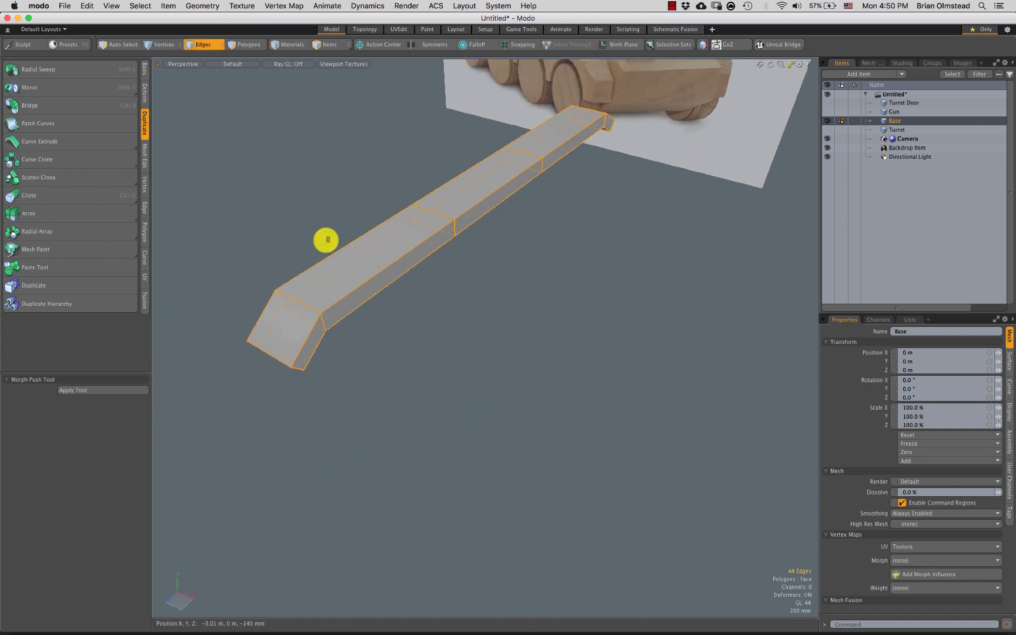
alt+drag(395, 317, 585, 236)
click(573, 264)
alt+drag(387, 251, 334, 160)
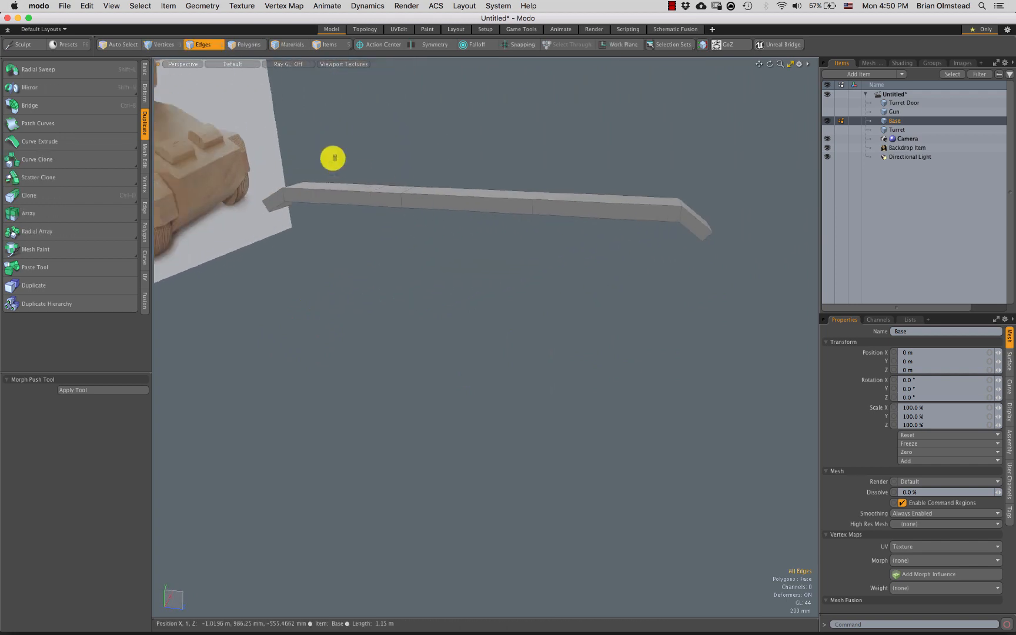
alt+drag(398, 231, 311, 163)
mouse_move(363, 151)
right_down()
mouse_move(705, 397)
mouse_move(574, 216)
right_up()
alt+drag(573, 215, 537, 217)
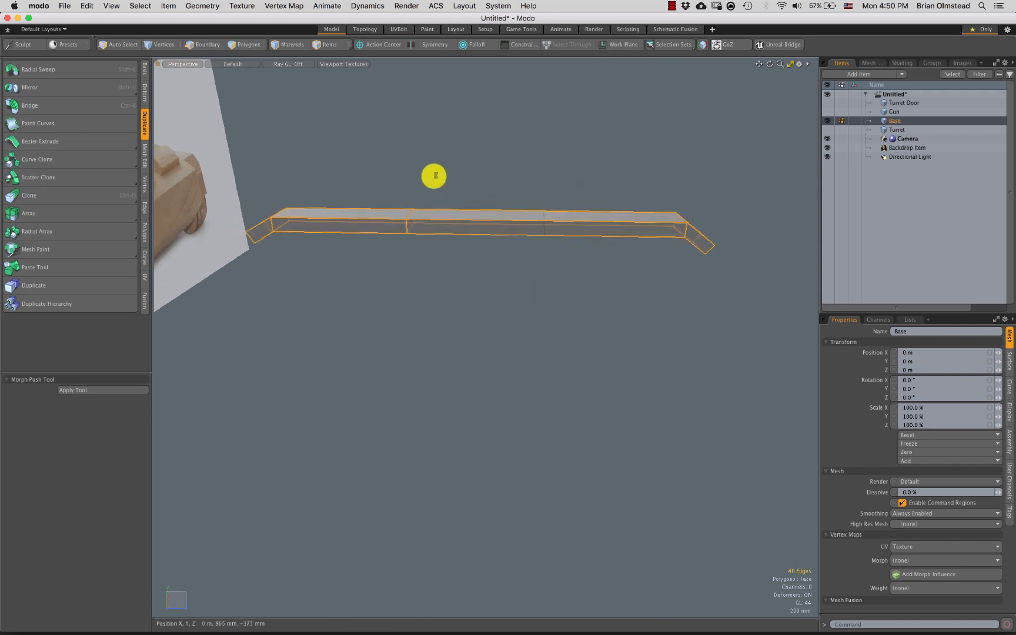
alt+drag(470, 225, 537, 256)
click(471, 252)
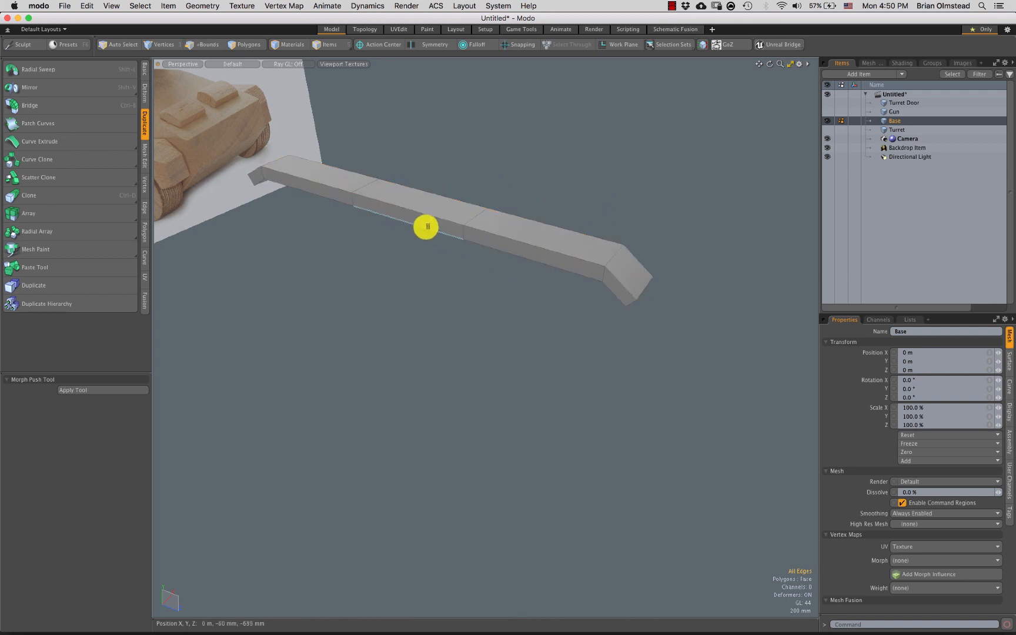
shift+click(256, 179)
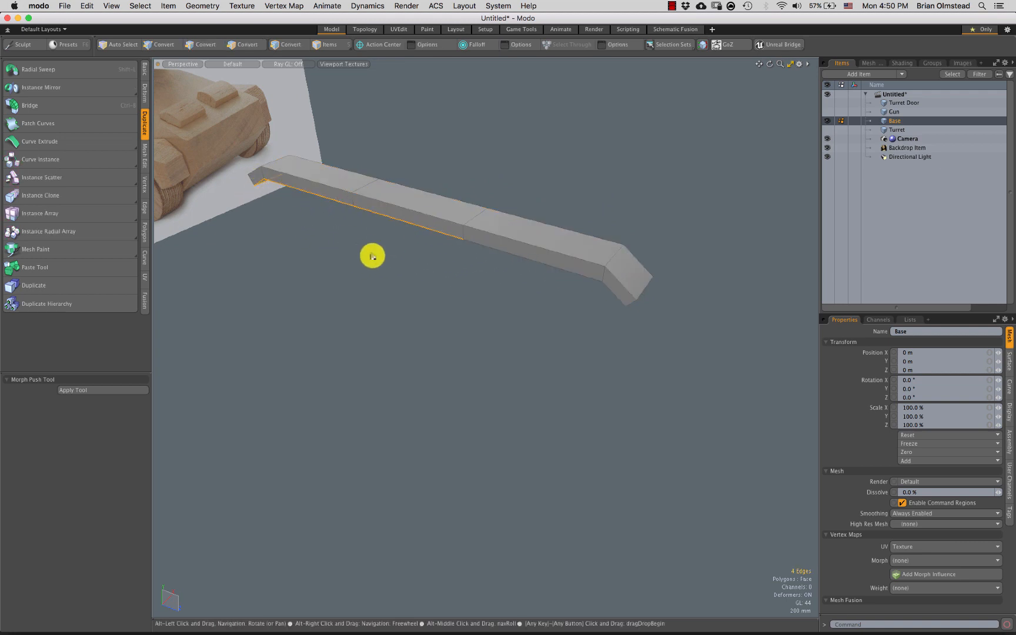
alt+drag(370, 253, 409, 125)
middle_drag(413, 180, 414, 172)
shift+middle_drag(515, 126, 474, 236)
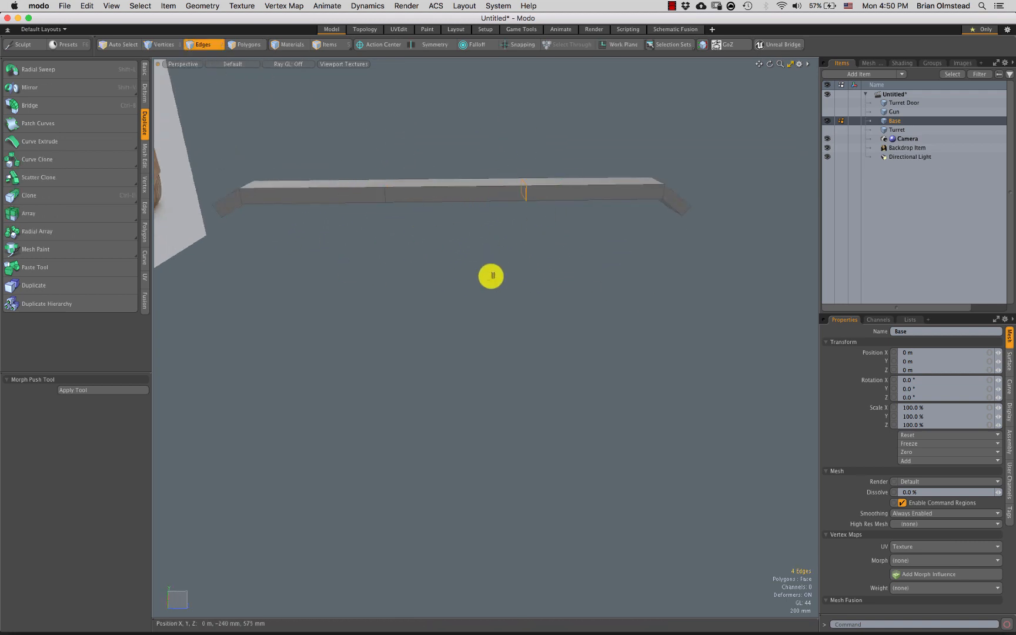
Select all wheel cover edges except the two middle cross-section loops and turn on Catmull-Clark subdivision for the cover
middle_drag(105, 228, 658, 155)
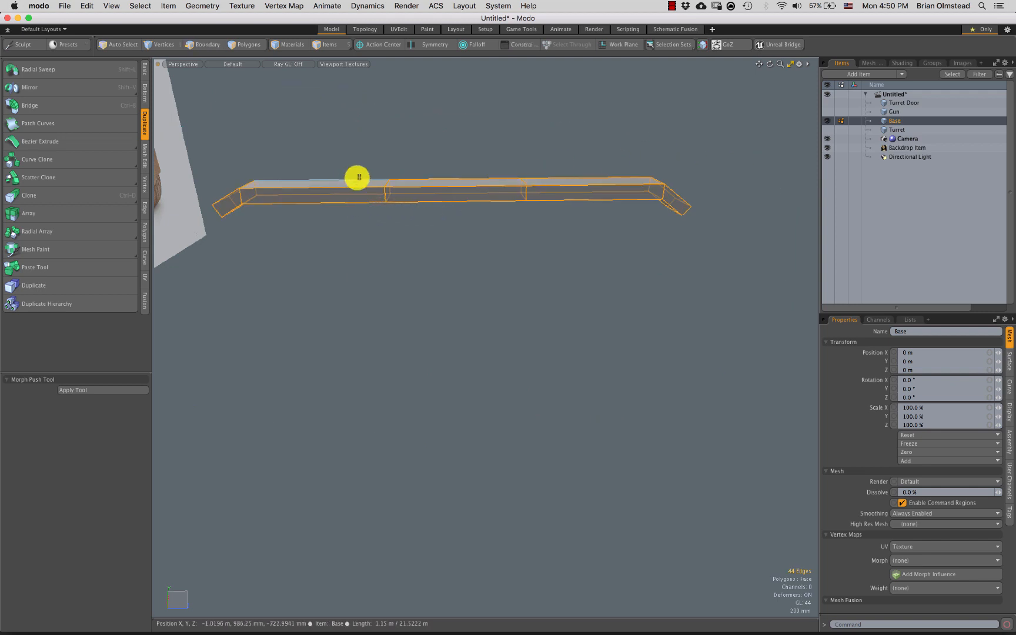
ctrl+middle_drag(590, 165, 587, 170)
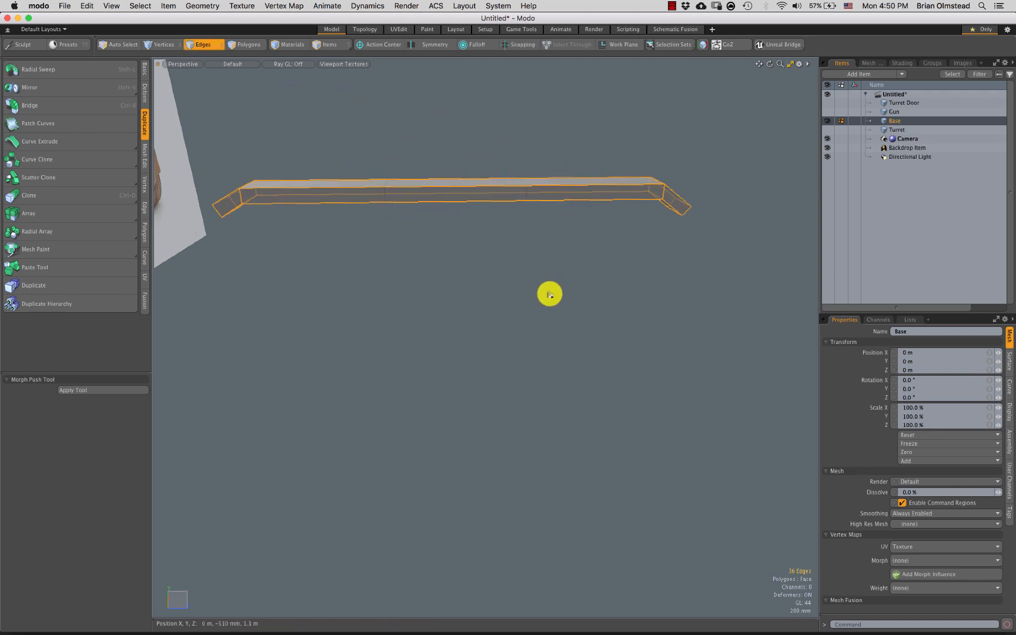
mouse_move(549, 292)
alt+mouse_down()
mouse_move(367, 304)
mouse_move(458, 288)
mouse_move(437, 303)
mouse_move(521, 259)
mouse_move(484, 268)
mouse_move(499, 265)
alt+mouse_up()
key(shift+Tab)
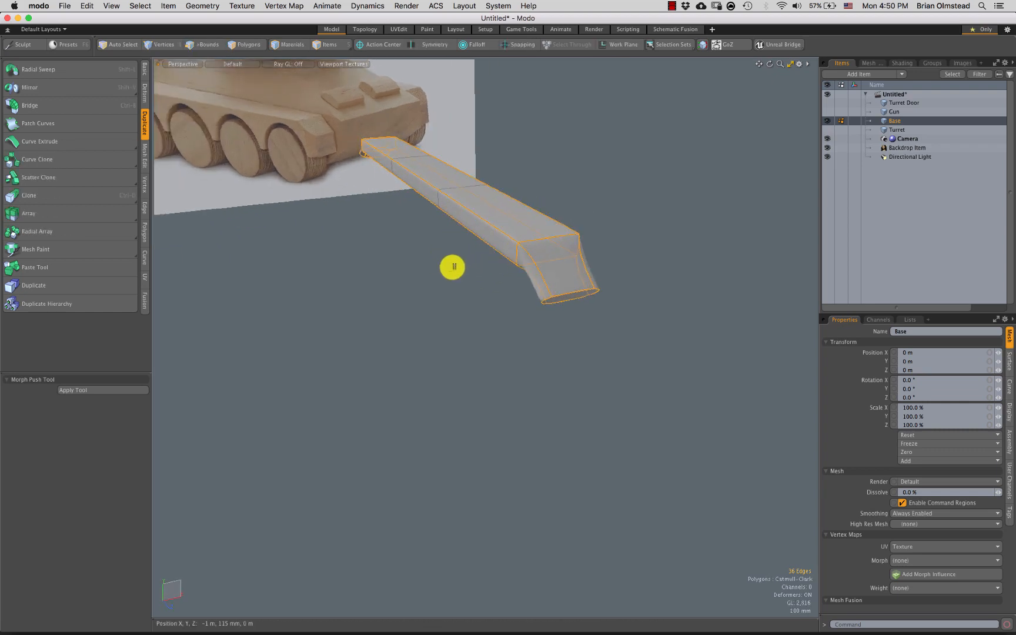
Increase the subdivision weight of the selected wheel cover edges until its corners are sharp
key(shift+w)
drag(437, 304, 440, 304)
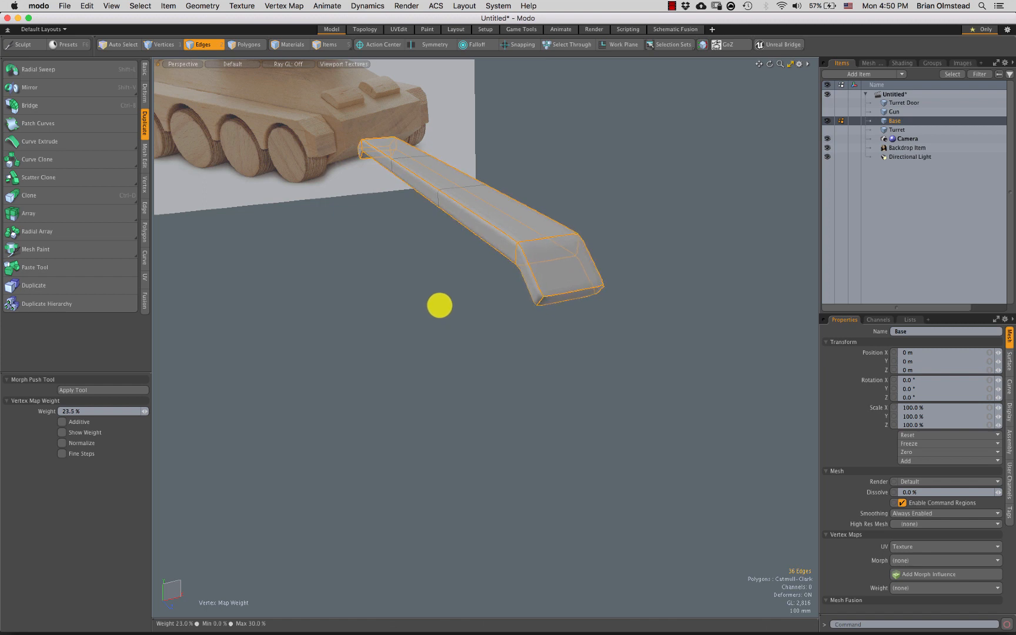
key(space)
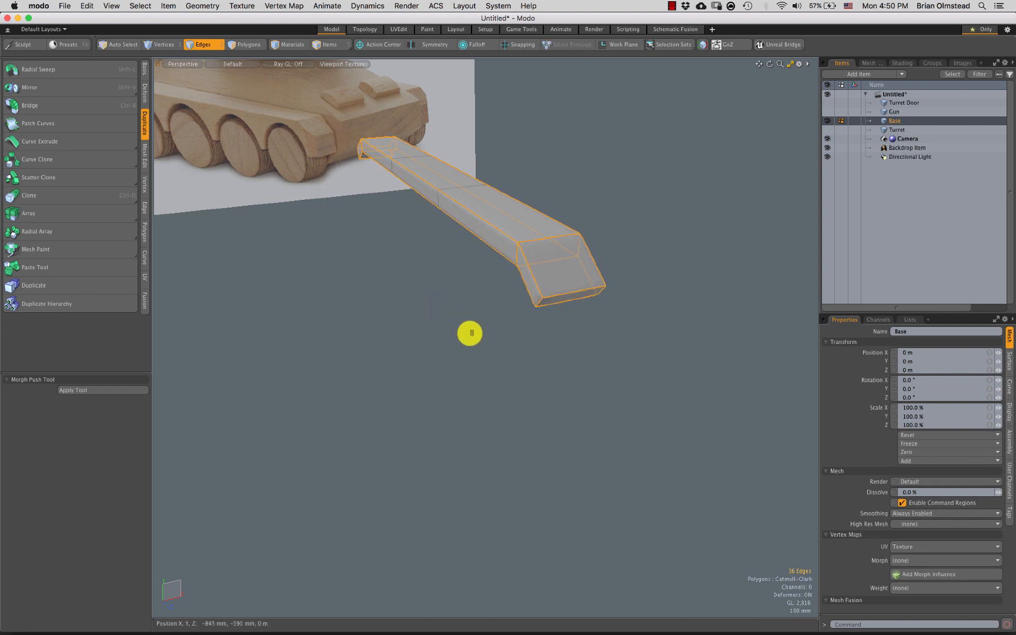
Unhide the rest of the Base polygons in polygon mode and inspect the wheel cover against the hull
key(u)
key(3)
scroll(612, 359, down, 3)
alt+drag(612, 360, 566, 317)
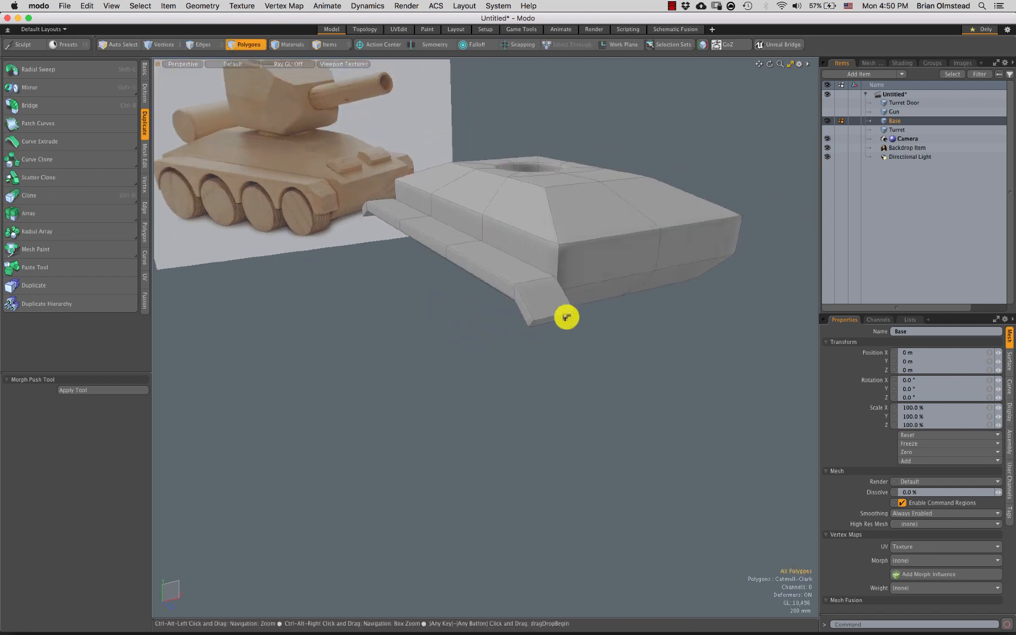
scroll(572, 323, up, 3)
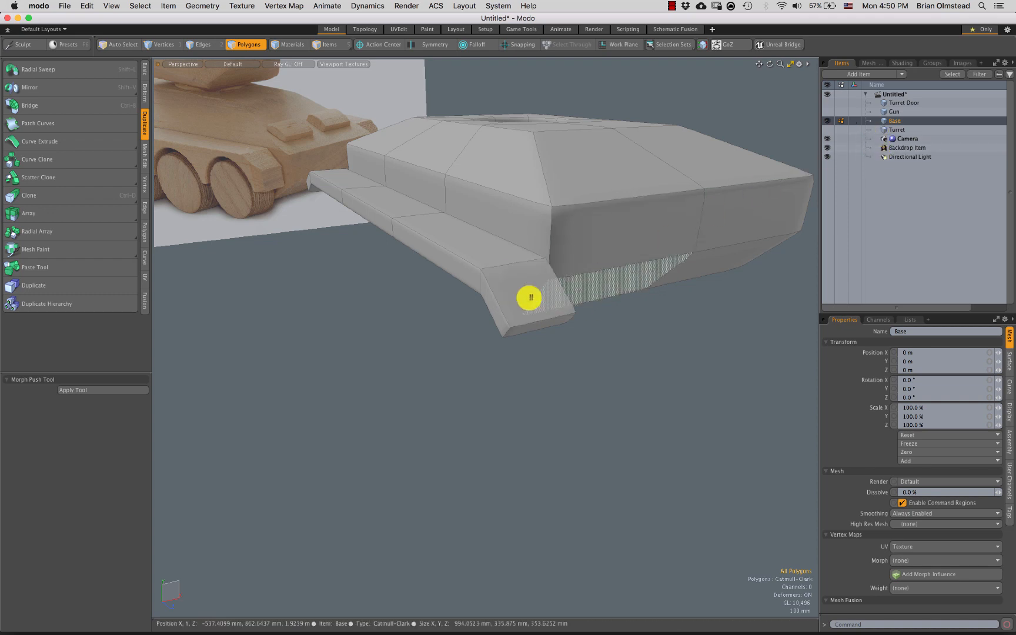
Select the whole wheel cover, check the Base item's surface subdivision settings and clear the selection
click(514, 292)
double_click(512, 291)
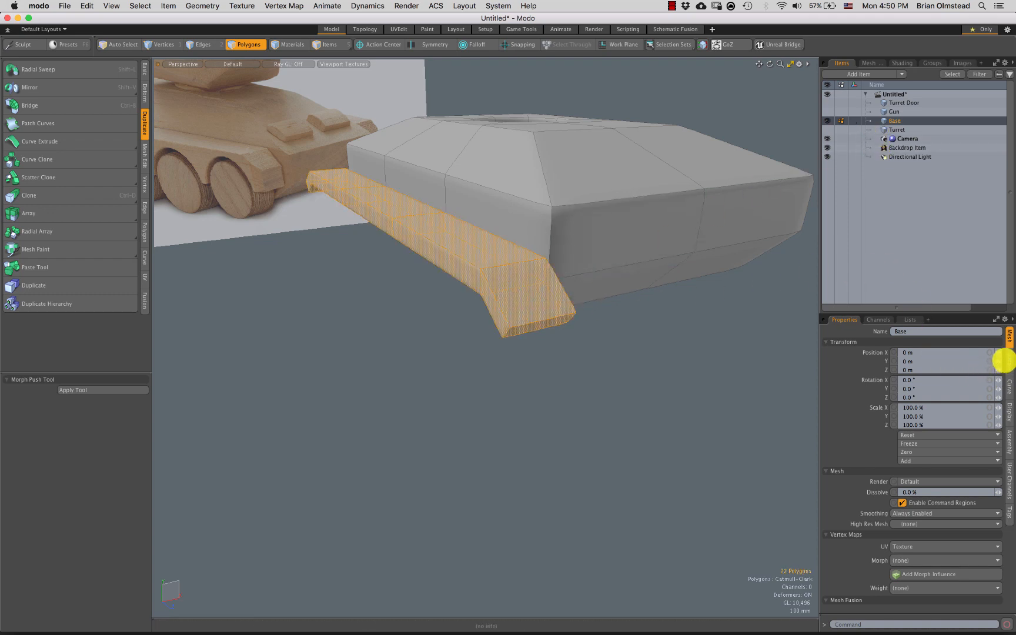
click(1009, 360)
click(630, 375)
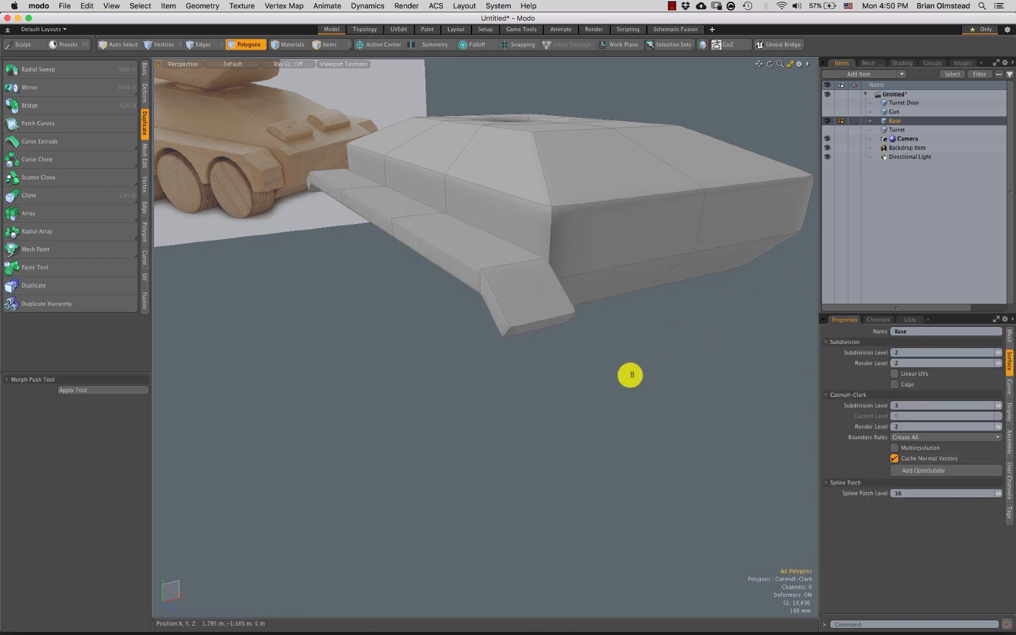
Select the Turret item and all eight wheels in it, extending the picked faces to their connected polygons
click(901, 130)
alt+shift+drag(627, 264, 668, 311)
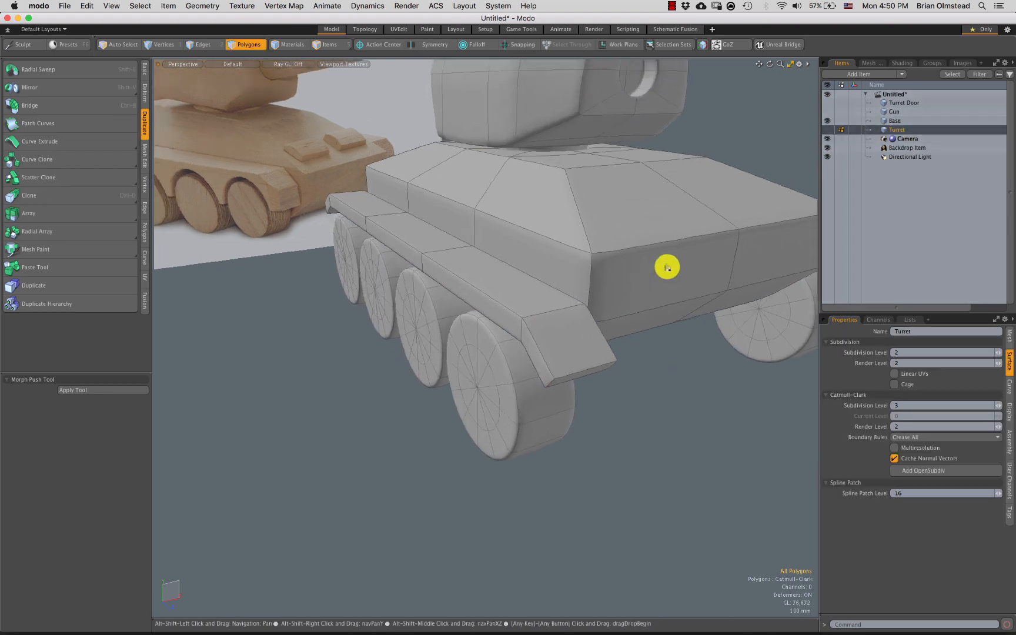
drag(382, 305, 337, 256)
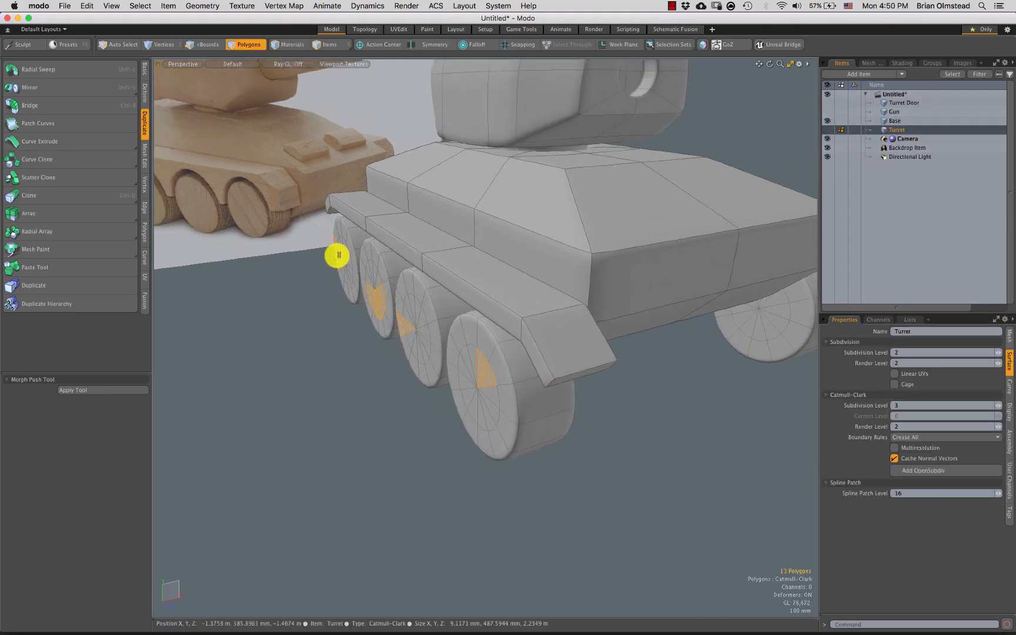
key(])
mouse_move(504, 337)
alt+mouse_down()
mouse_move(493, 335)
mouse_move(474, 291)
mouse_move(435, 350)
alt+mouse_up()
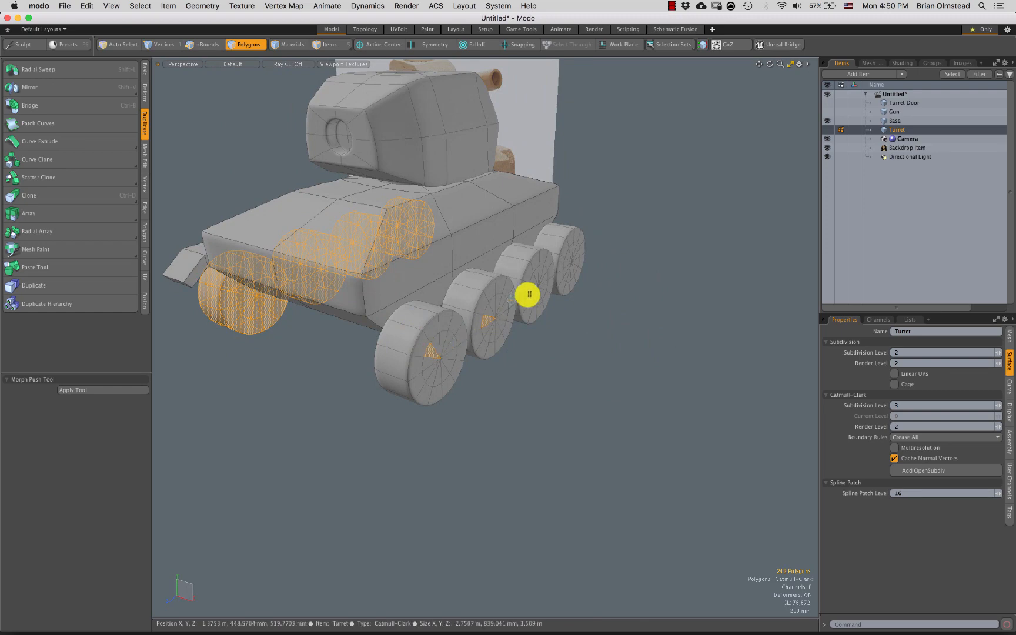
key(])
alt+drag(570, 264, 499, 310)
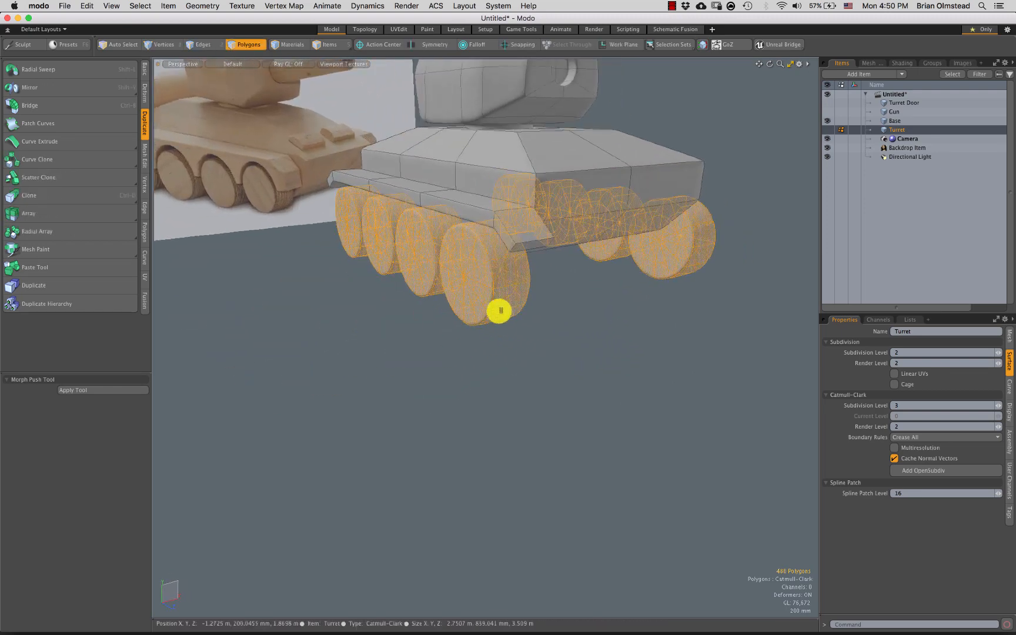
Cut the wheels out of the Turret item and paste them into a new mesh item
key(Delete)
key(n)
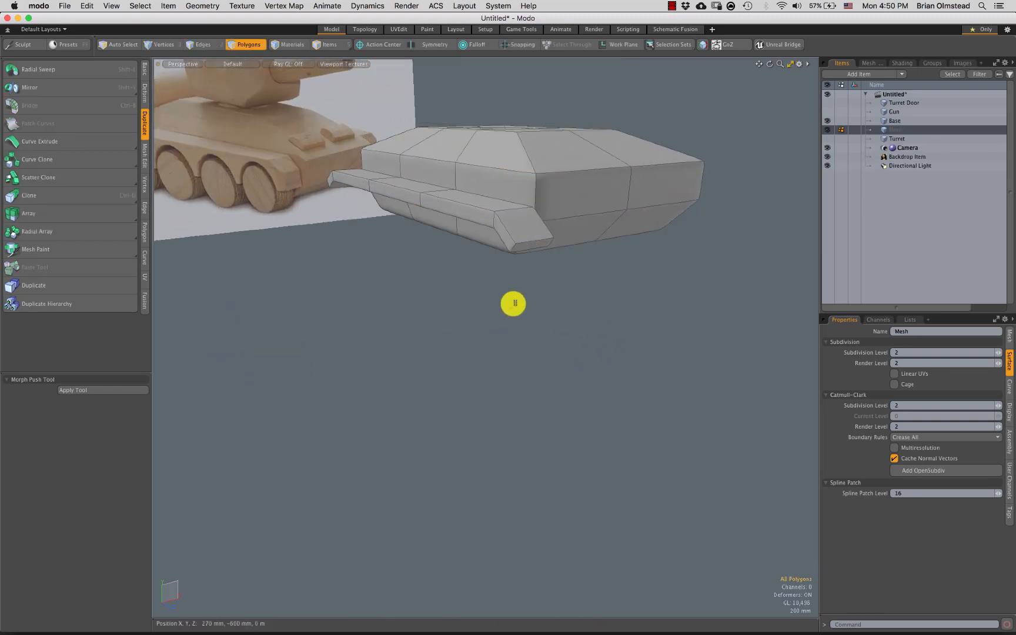
key(super+v)
alt+drag(531, 307, 516, 261)
Set the new wheel mesh's Catmull-Clark subdivision level to 3
key(1)
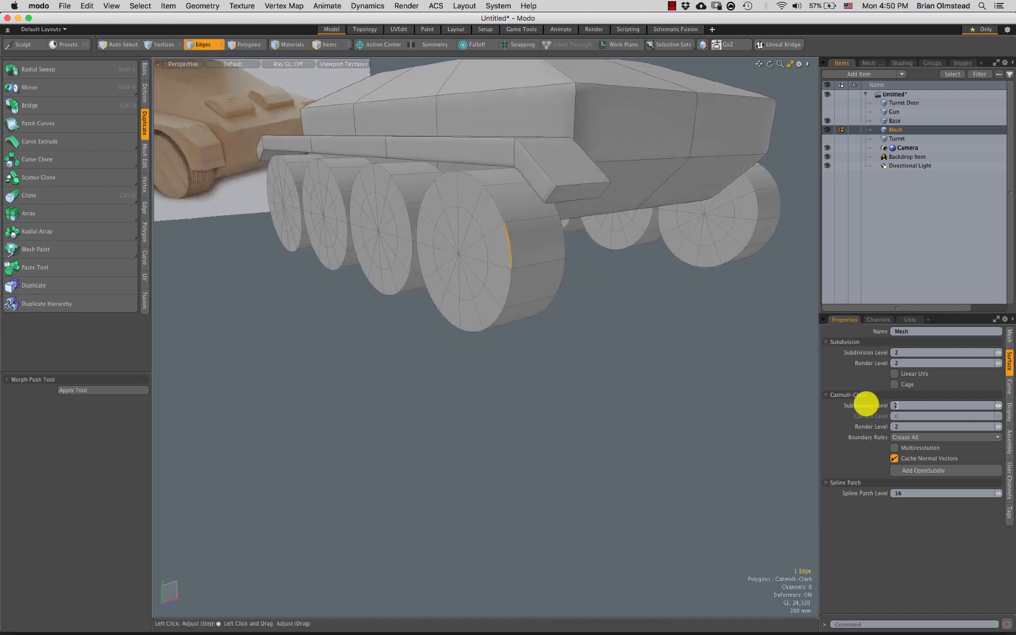
key(Return)
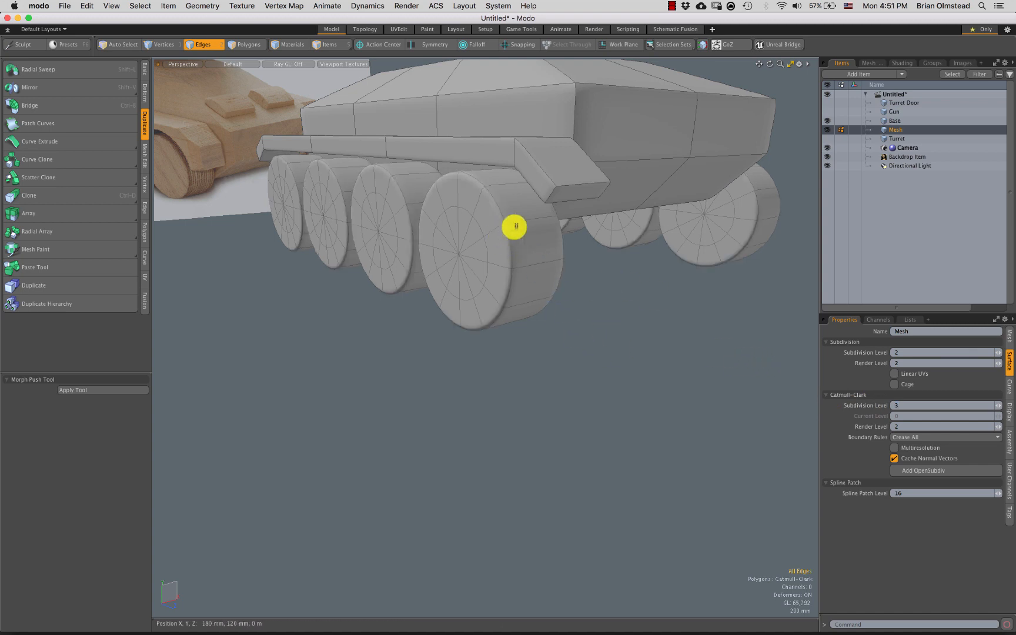
ctrl+alt+drag(475, 326, 478, 296)
Extrude, scale and move the outer face of the end wheel nearest the reference photo to form a recessed round hub
key(space)
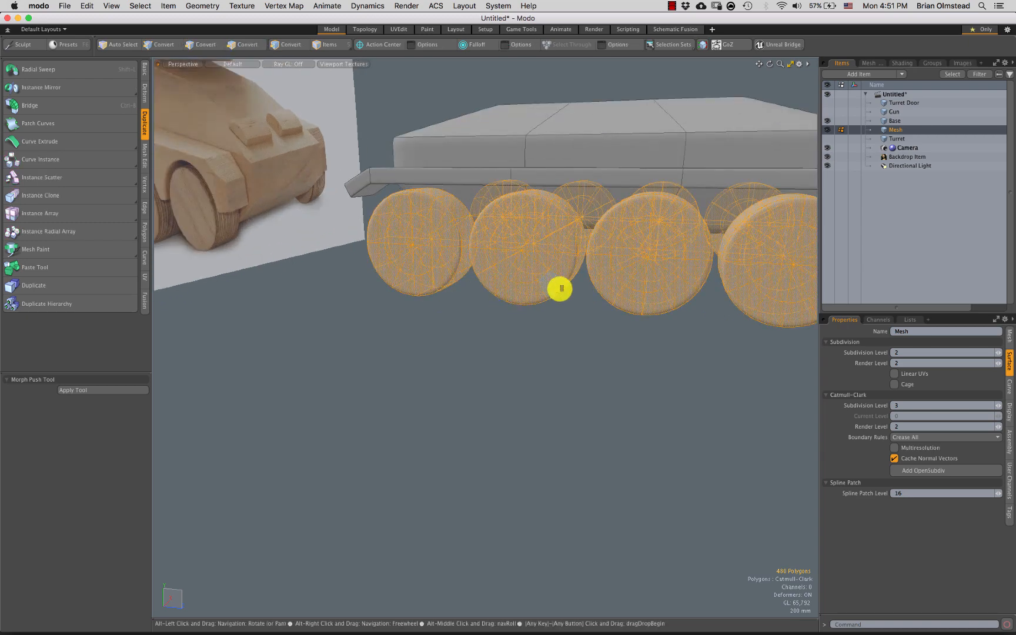
mouse_move(559, 288)
alt+mouse_down()
mouse_move(417, 270)
mouse_move(439, 265)
mouse_move(447, 235)
mouse_move(448, 266)
mouse_move(475, 304)
mouse_move(465, 335)
mouse_move(521, 324)
mouse_move(508, 329)
mouse_move(524, 299)
mouse_move(507, 318)
mouse_move(528, 331)
mouse_move(518, 328)
alt+mouse_up()
key(shift+a)
key(shift+x)
key(space)
key(r)
key(w)
key(space)
Loop slice the center of the wheel hub with two concentric edge loops
key(2)
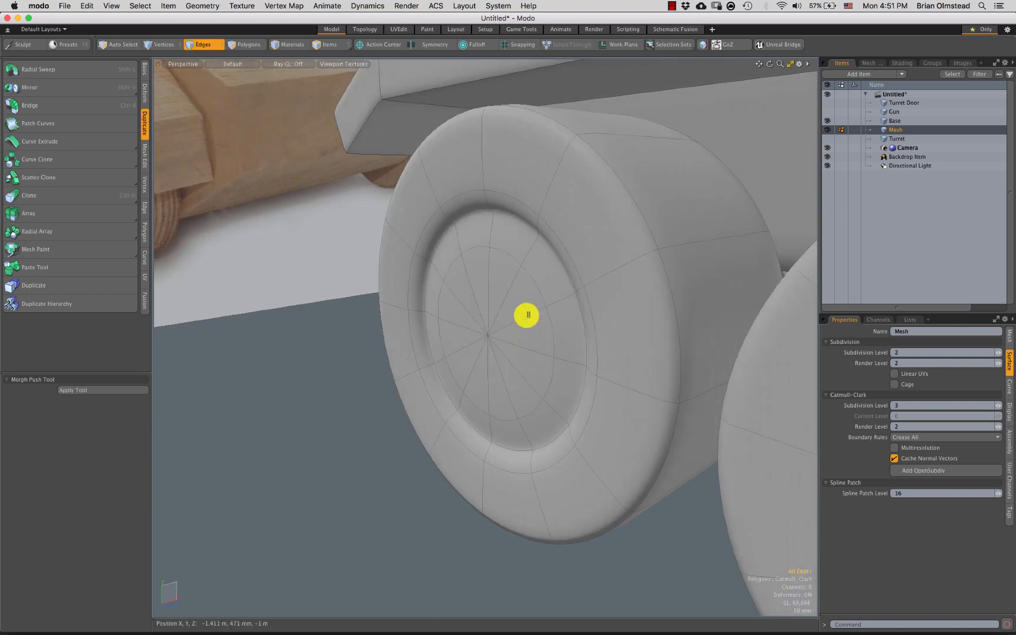
key(alt+c)
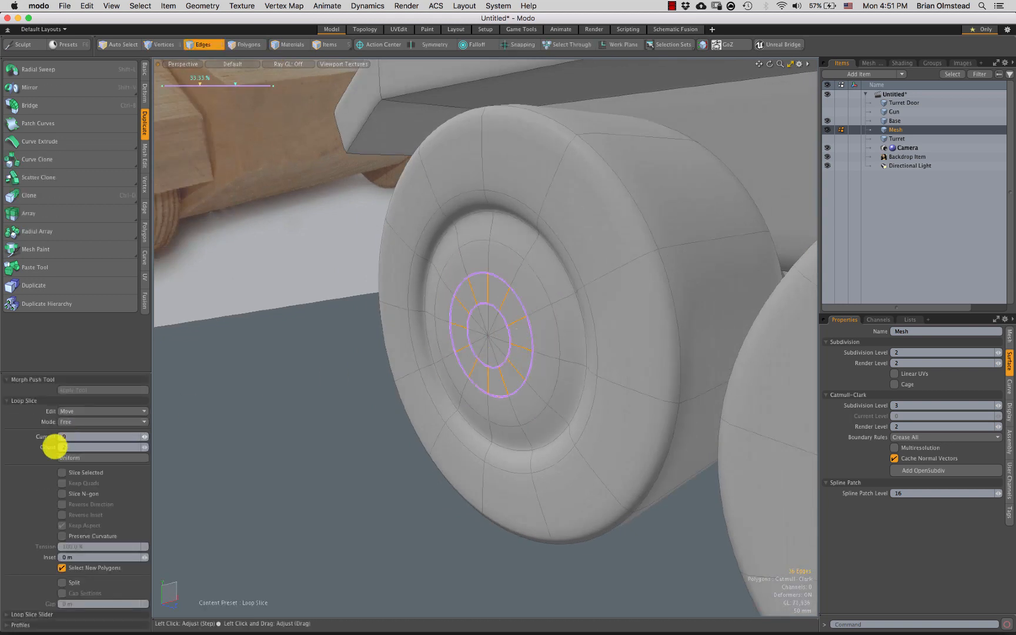
key(space)
Select the two edge loops around the hub recess, raise their subdivision weight to sharpen them, and clear the selection
alt+drag(471, 335, 558, 277)
double_click(559, 265)
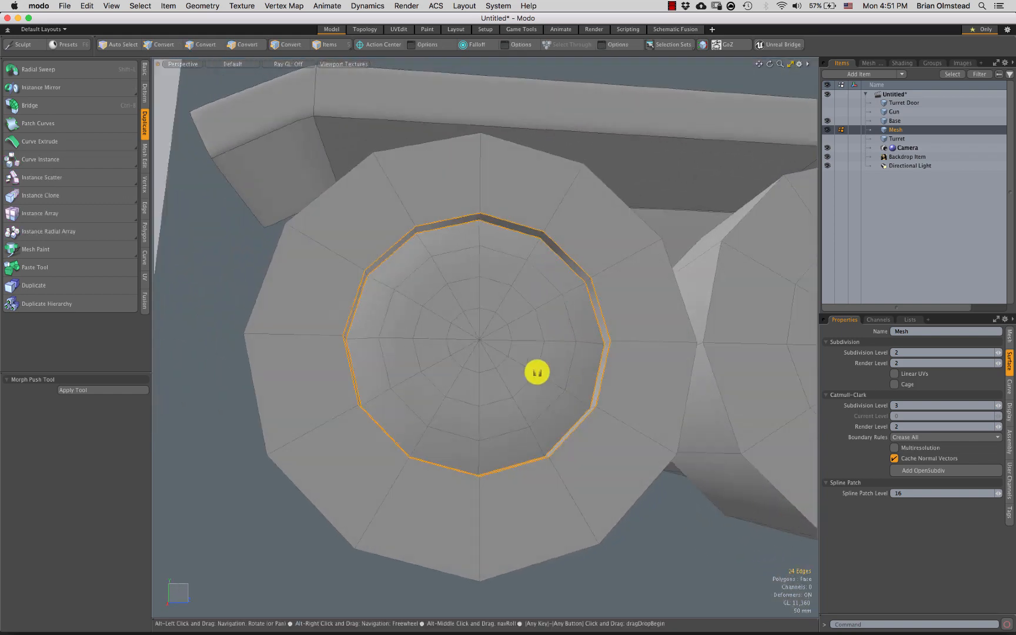
alt+drag(535, 370, 530, 296)
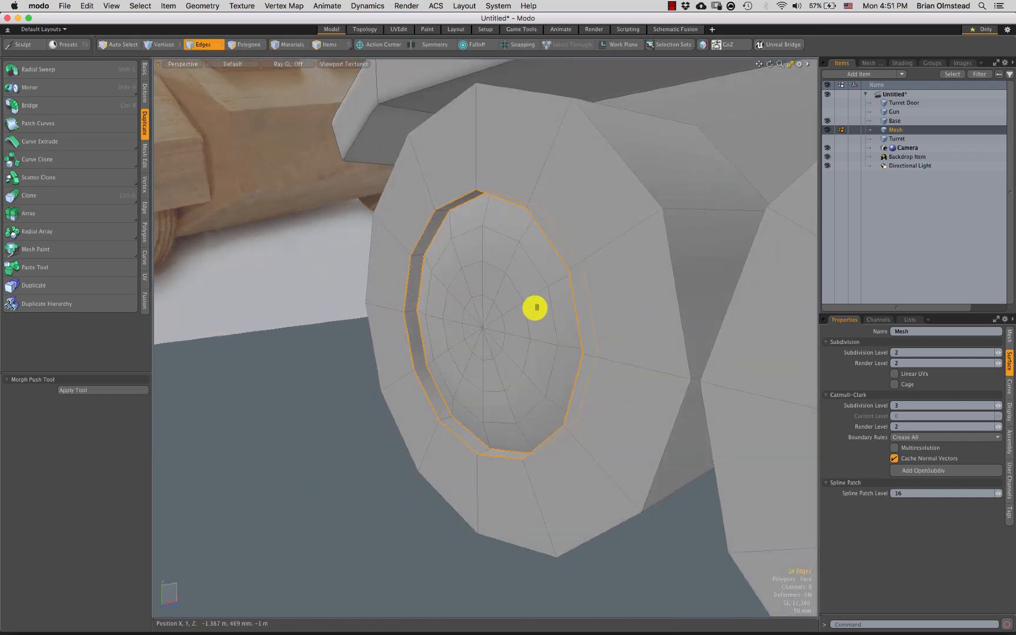
key(Tab)
key(shift+w)
drag(301, 401, 454, 306)
key(q)
click(314, 401)
scroll(454, 306, down, 5)
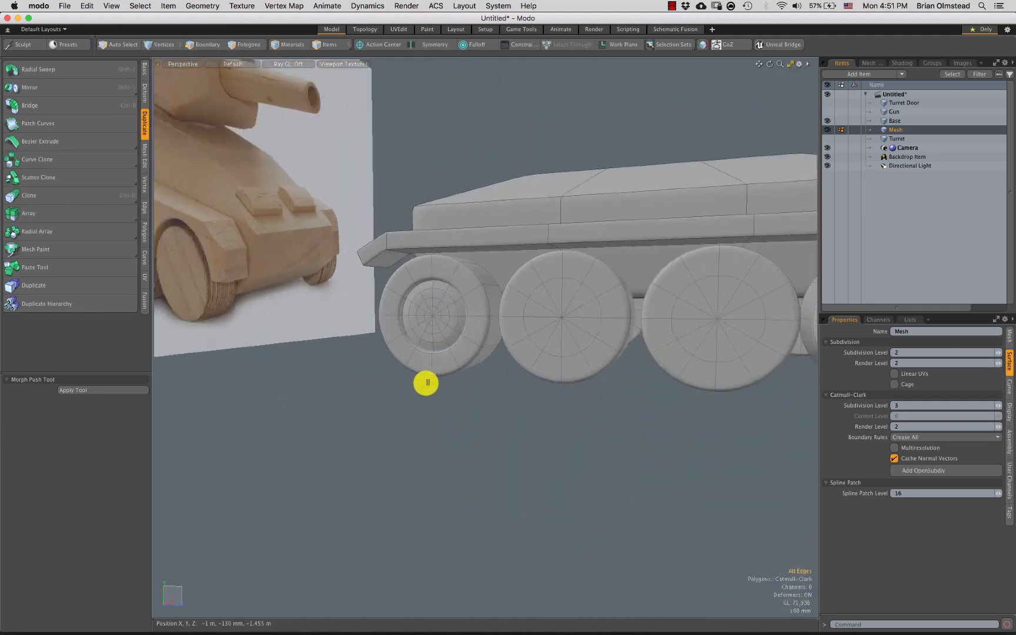
Select the seven plain wheels by their connected polygons and hide them, leaving only the detailed wheel
alt+drag(521, 368, 490, 331)
key(3)
click(489, 331)
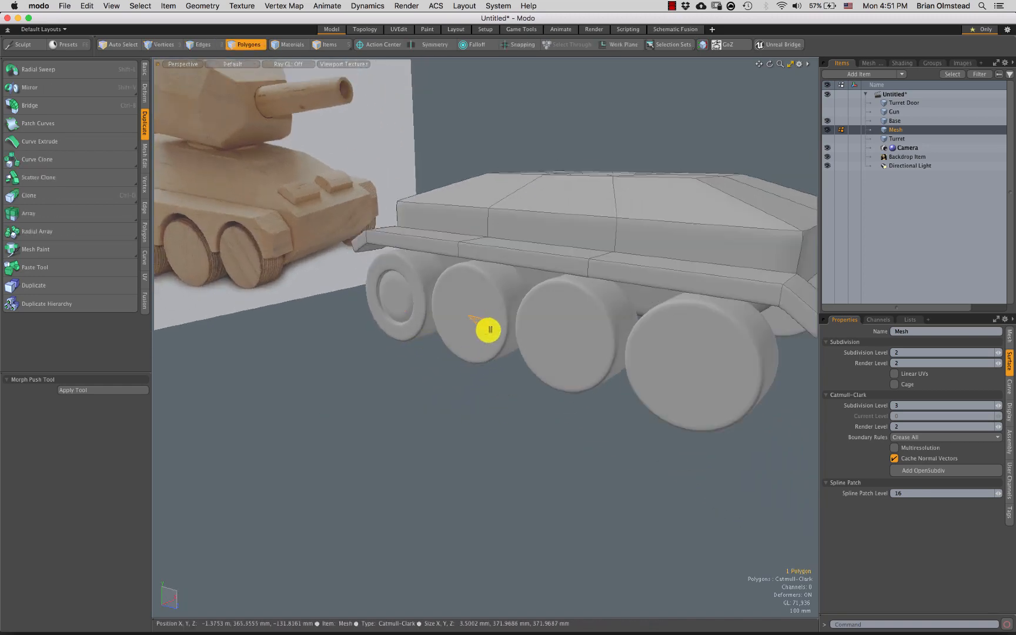
shift+click(558, 353)
shift+click(673, 371)
mouse_move(594, 412)
alt+mouse_down()
mouse_move(603, 365)
mouse_move(499, 369)
mouse_move(445, 343)
mouse_move(665, 317)
alt+mouse_up()
key(])
key(h)
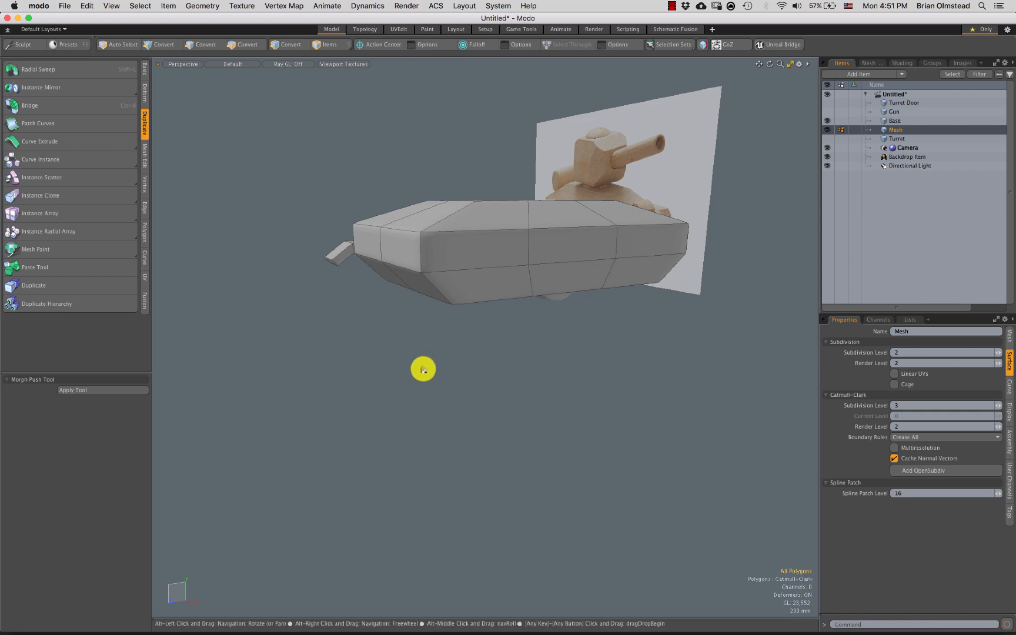
Clone the detailed wheel three times along the Z axis, spacing the copies evenly beneath the wheel cover
alt+drag(422, 367, 405, 293)
double_click(376, 301)
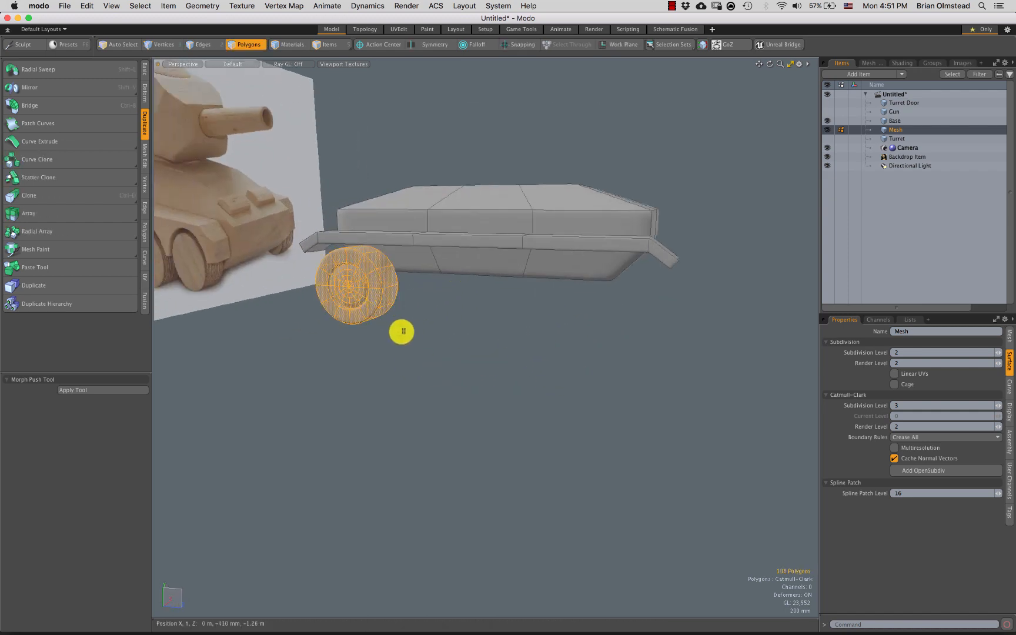
key(ctrl+d)
drag(414, 319, 513, 318)
click(69, 410)
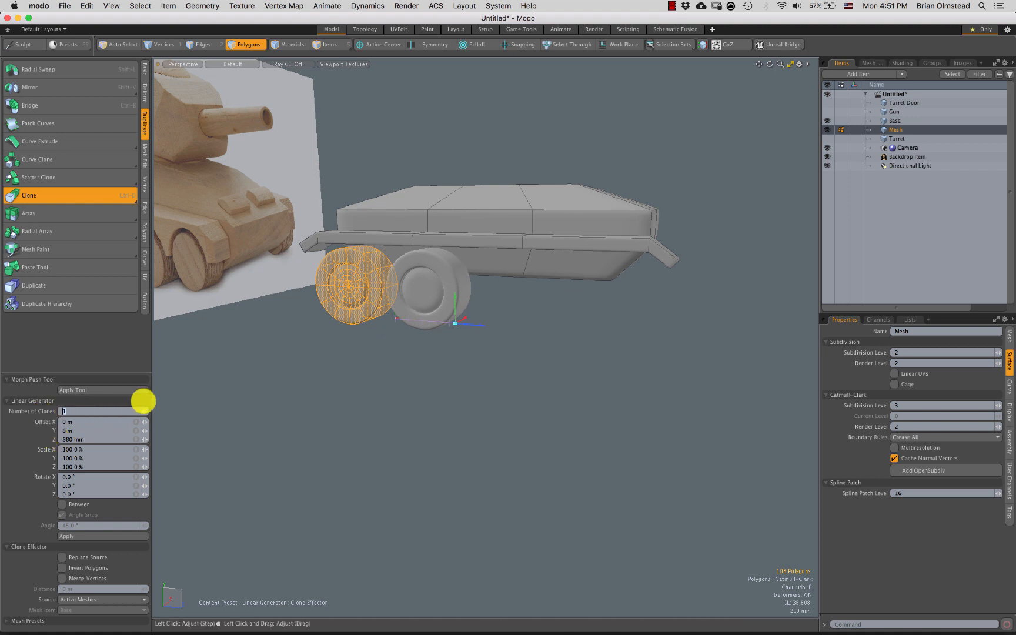
key(Return)
alt+drag(548, 262, 528, 301)
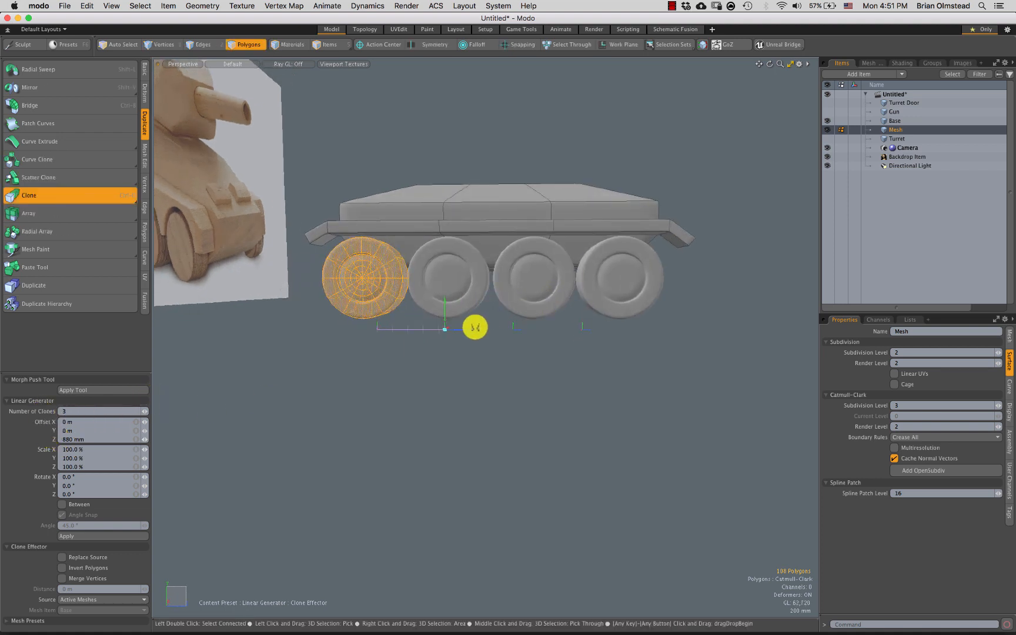
mouse_move(473, 329)
mouse_down()
mouse_move(454, 328)
mouse_move(597, 301)
mouse_move(622, 309)
mouse_move(484, 383)
mouse_move(472, 412)
mouse_move(354, 345)
mouse_move(408, 352)
mouse_move(594, 263)
mouse_move(571, 254)
mouse_move(493, 267)
mouse_up()
key(space)
Select all four detailed wheels, mirror them to the opposite side of the hull, and clear the selection
key(bracketright)
key(shift+v)
click(72, 539)
key(space)
click(513, 415)
click(483, 365)
Select the wheel cover on the Base mesh by its connected polygons and mirror it across the X axis to the other side
alt+drag(483, 365, 419, 313)
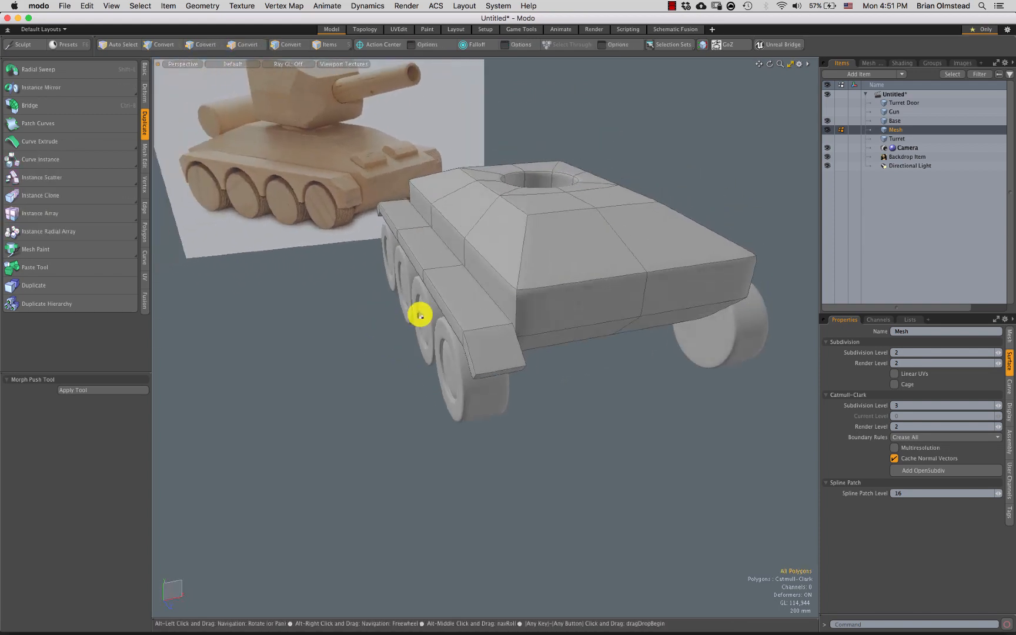
double_click(472, 324)
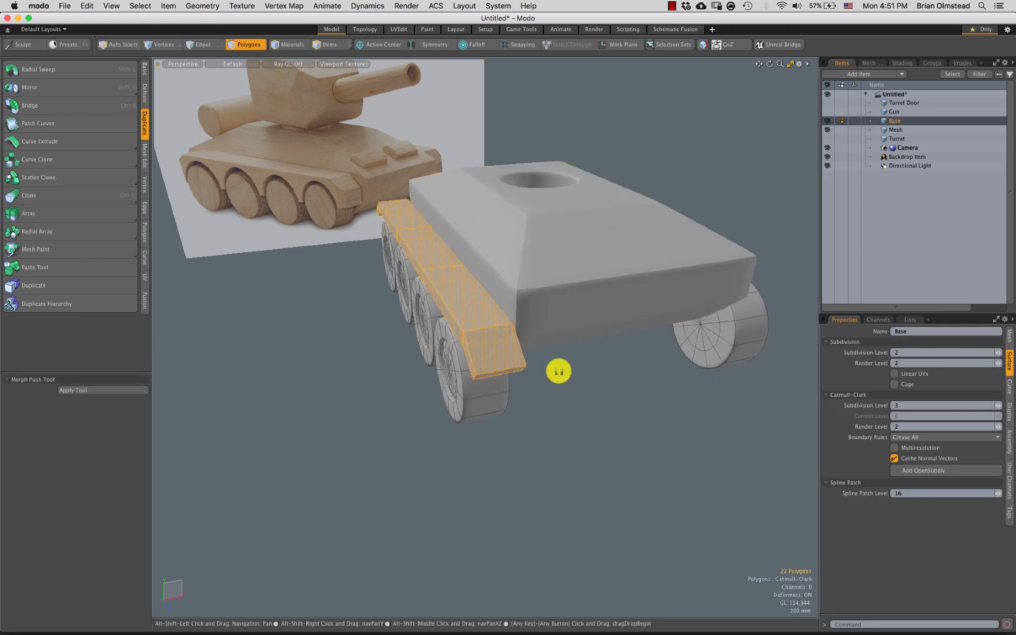
alt+drag(556, 370, 397, 402)
click(29, 87)
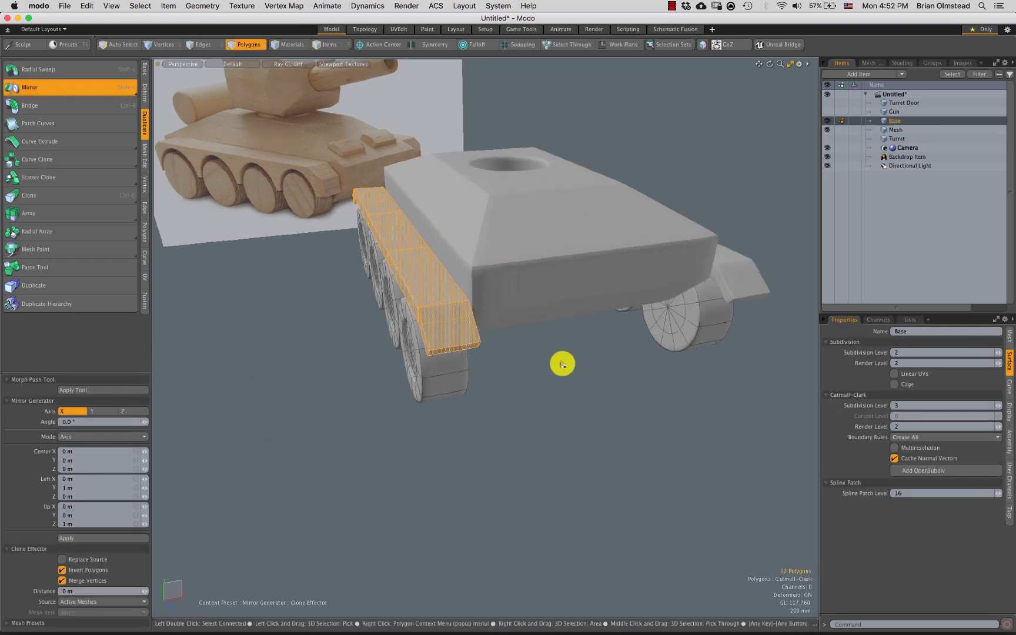
alt+drag(560, 362, 428, 380)
key(q)
click(517, 360)
alt+drag(517, 359, 547, 291)
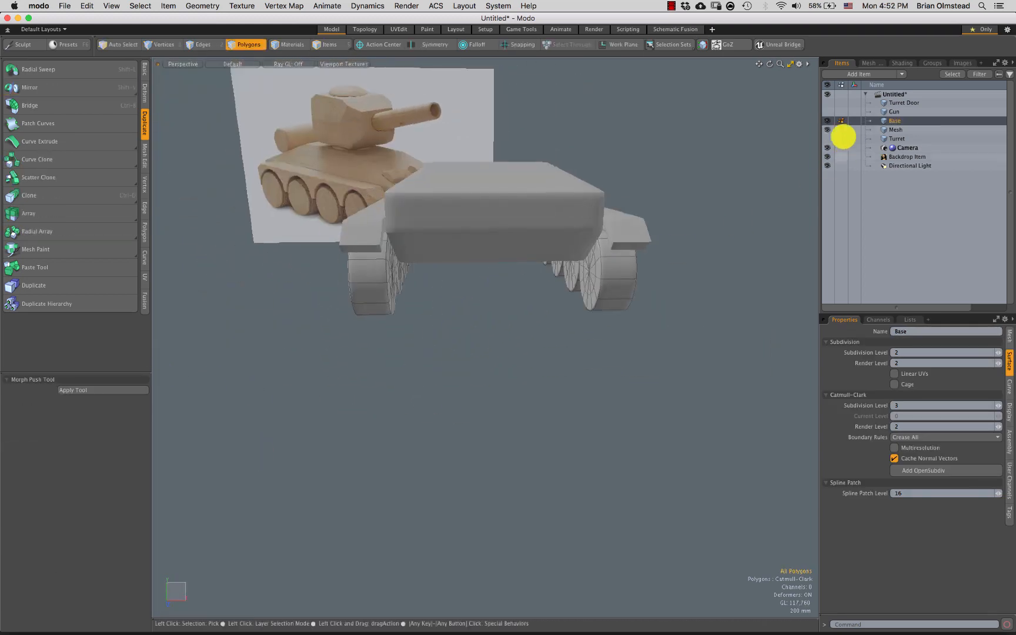
Make the Gun, Turret Door and Turret meshes visible again and view the assembled tank
click(827, 111)
click(823, 102)
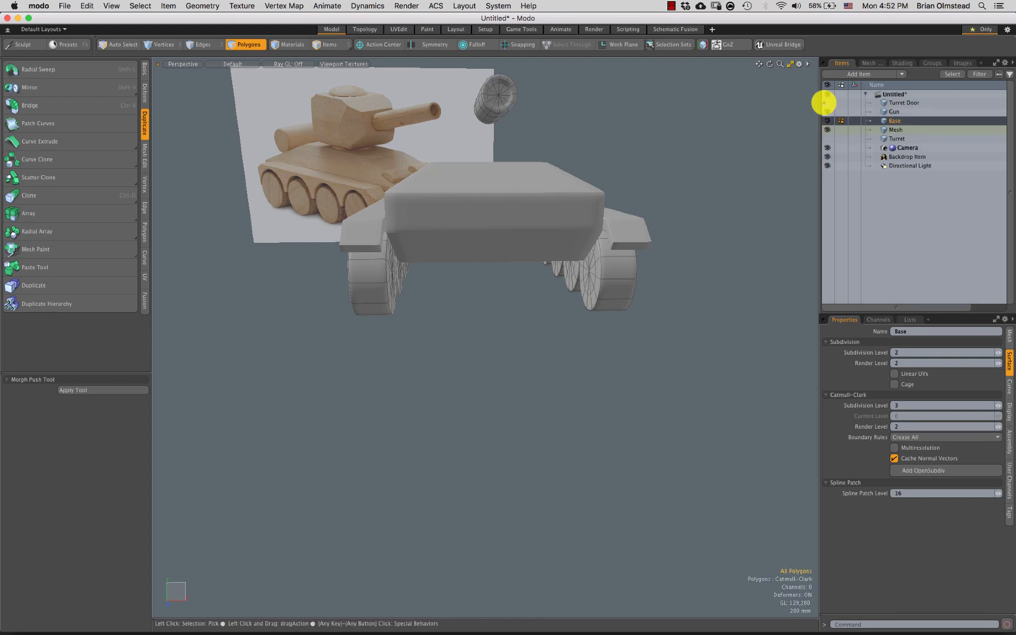
click(823, 138)
alt+drag(432, 296, 481, 316)
key(1)
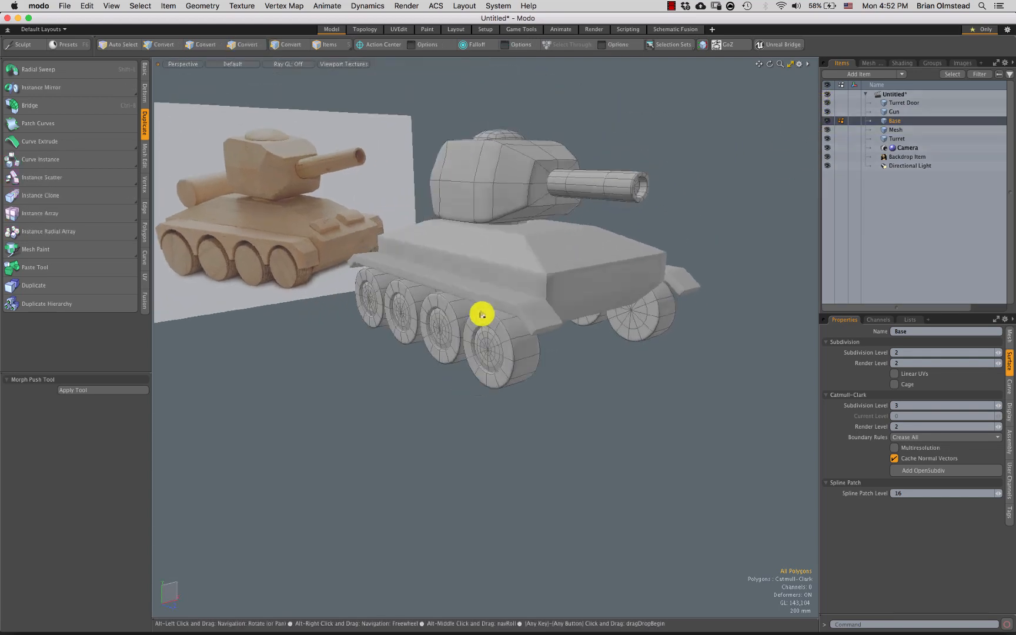
alt+drag(602, 347, 623, 338)
Move the Turret item to directly below Turret Door in the item list
click(902, 139)
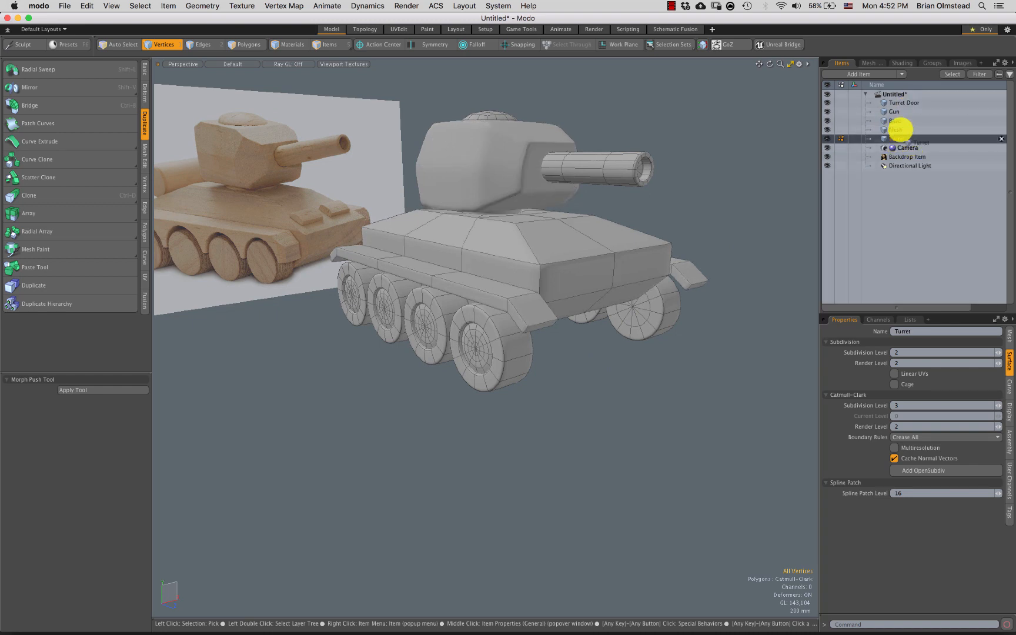
drag(900, 129, 902, 107)
click(904, 120)
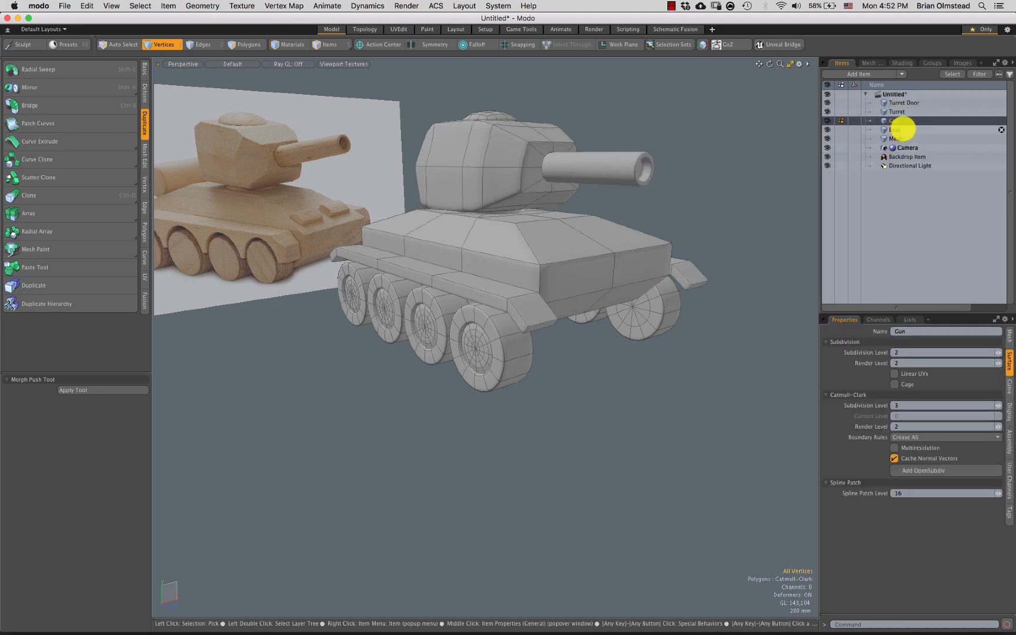
Identify the wheel mesh in the item list and rename it Wheels
click(900, 130)
click(898, 138)
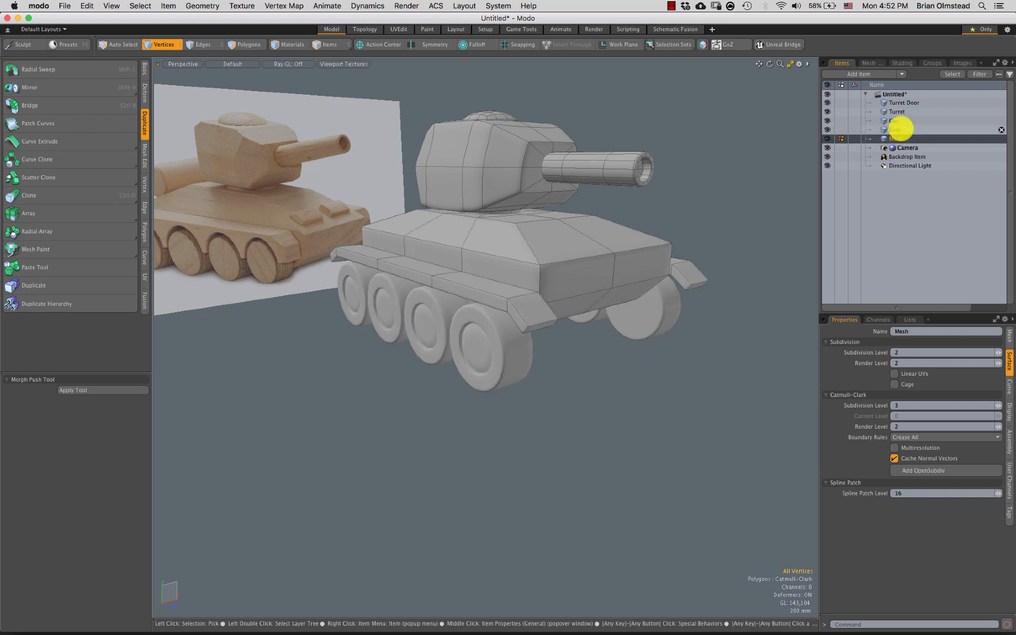
click(896, 130)
click(895, 138)
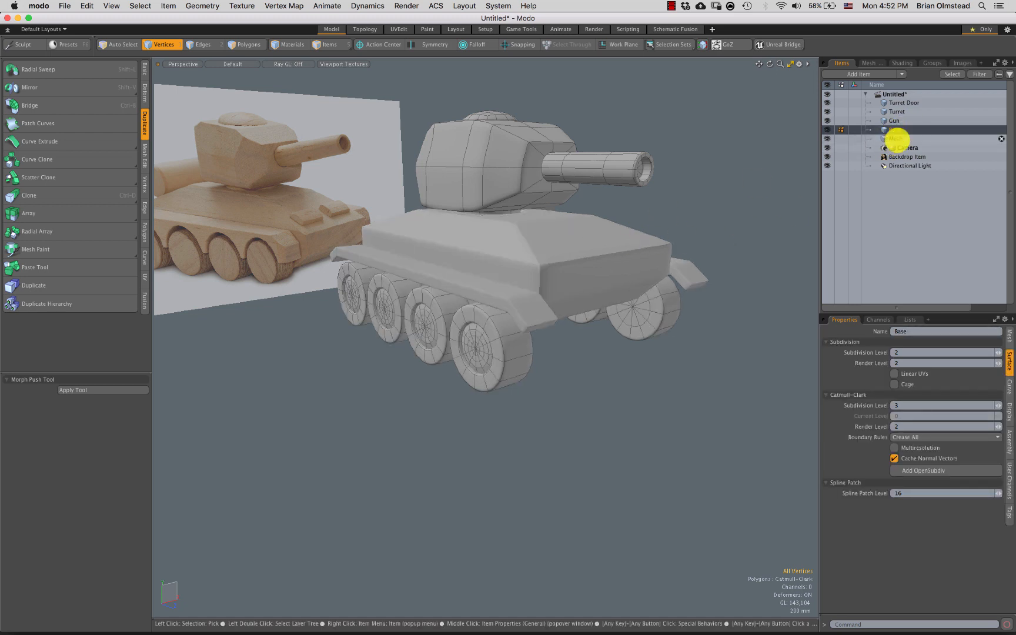
key(3)
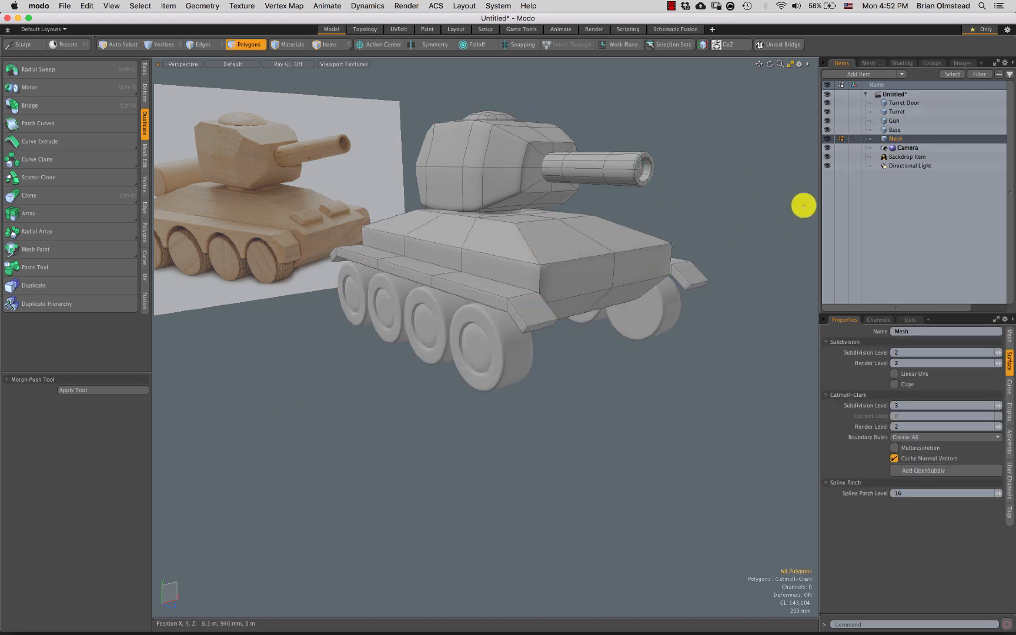
double_click(898, 139)
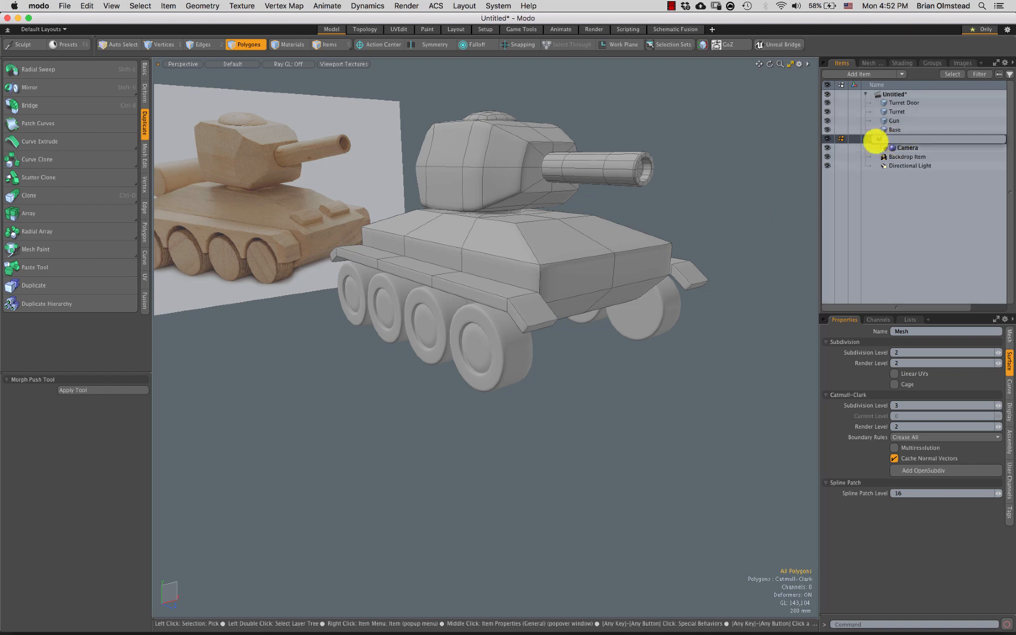
text(Whleels)
key(Return)
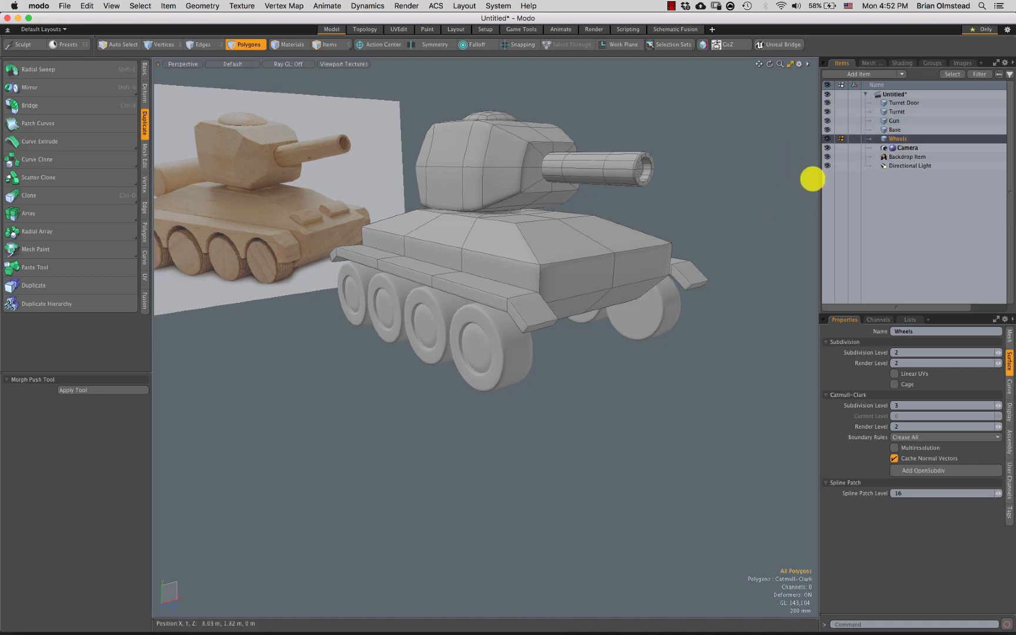
Make the Base mesh active and show the tank in the Right view
click(897, 133)
alt+drag(575, 335, 727, 207)
key(space)
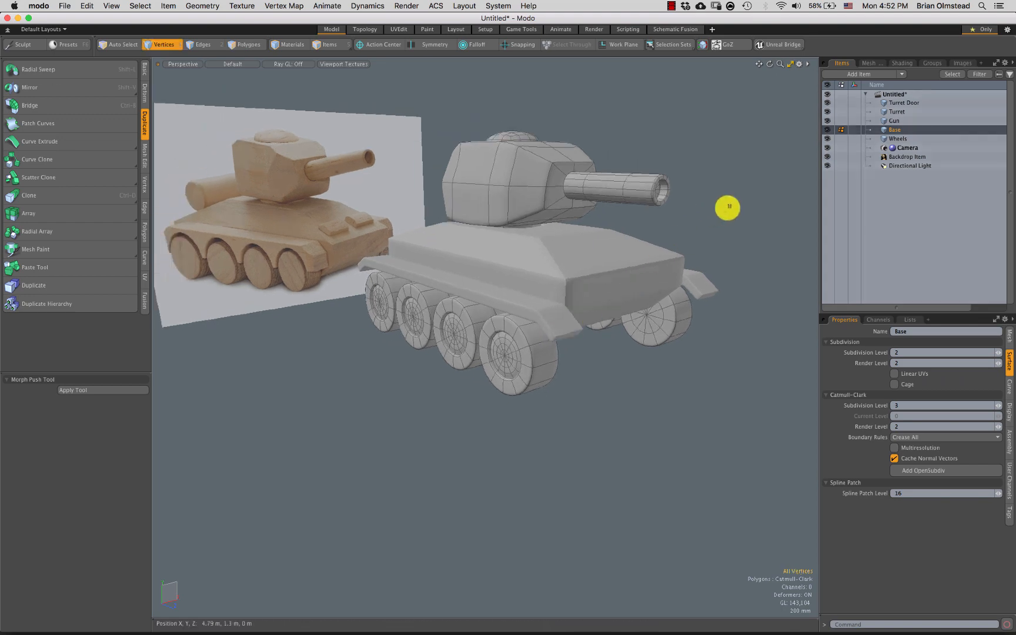
key(ctrl+3)
click(621, 331)
mouse_move(582, 292)
alt+mouse_down()
mouse_move(492, 291)
mouse_move(461, 362)
mouse_move(533, 343)
mouse_move(519, 290)
alt+mouse_up()
scroll(519, 290, up, 3)
key(ctrl+space)
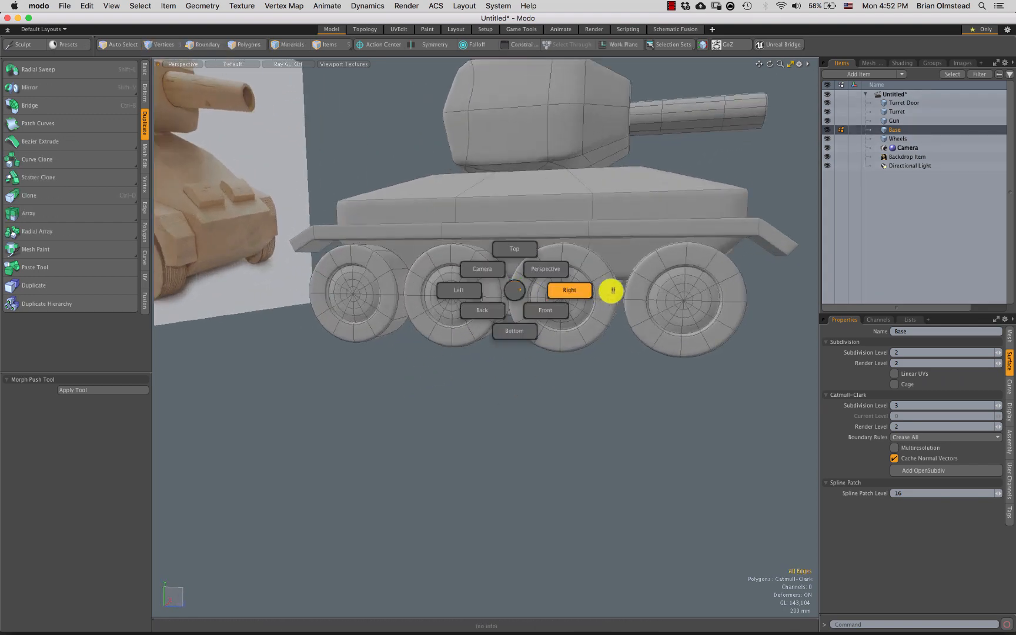
click(613, 291)
Select both wheel covers by their connected polygons, move them up 65 mm, and clear the selection
mouse_move(710, 189)
middle_down()
mouse_move(661, 243)
mouse_move(671, 222)
middle_up()
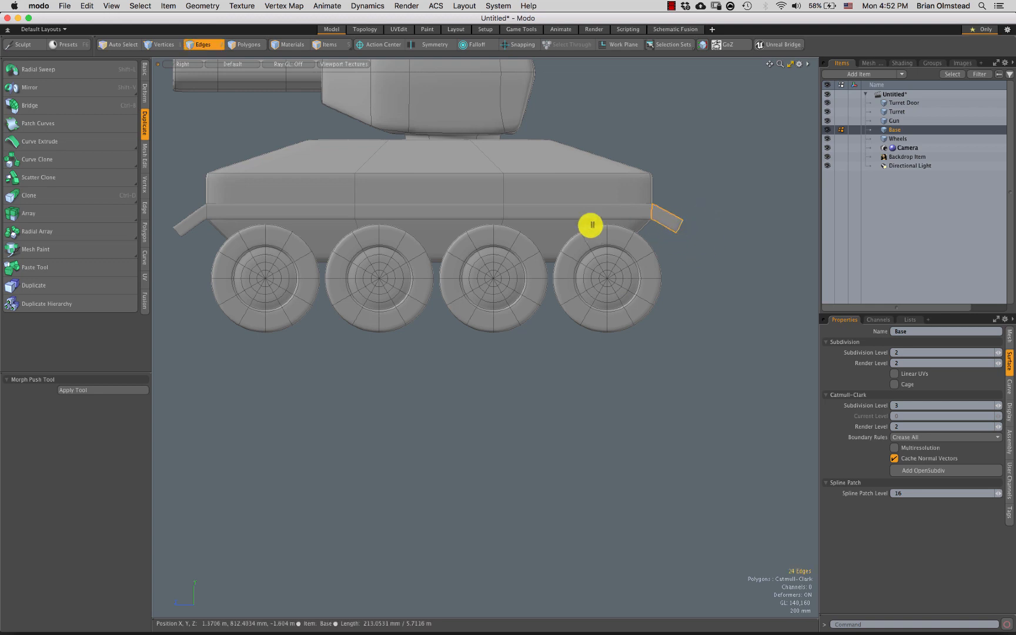
key(3)
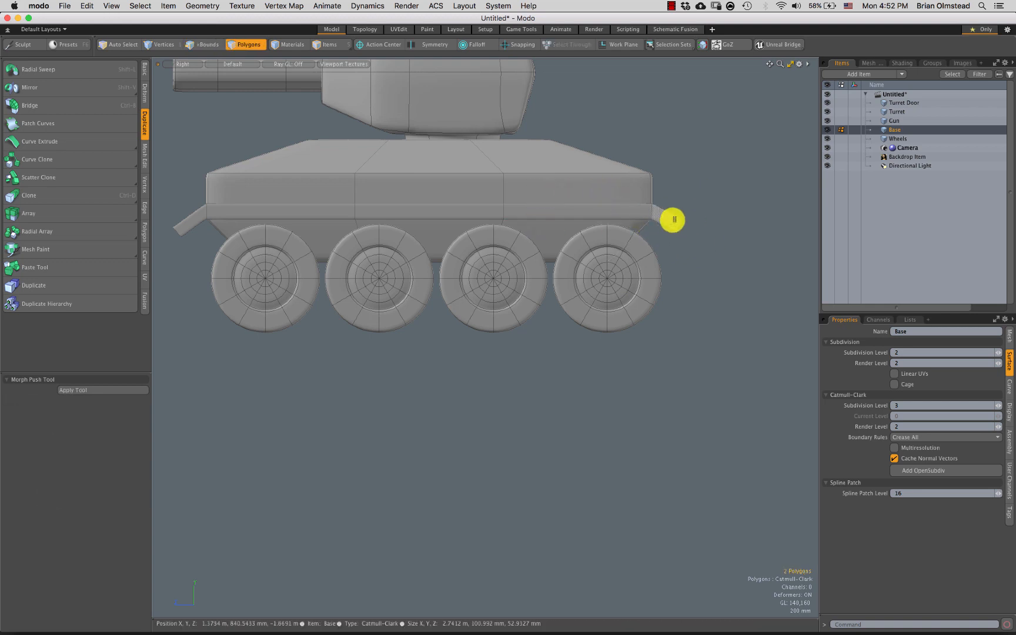
double_click(672, 218)
key(y)
drag(428, 181, 427, 172)
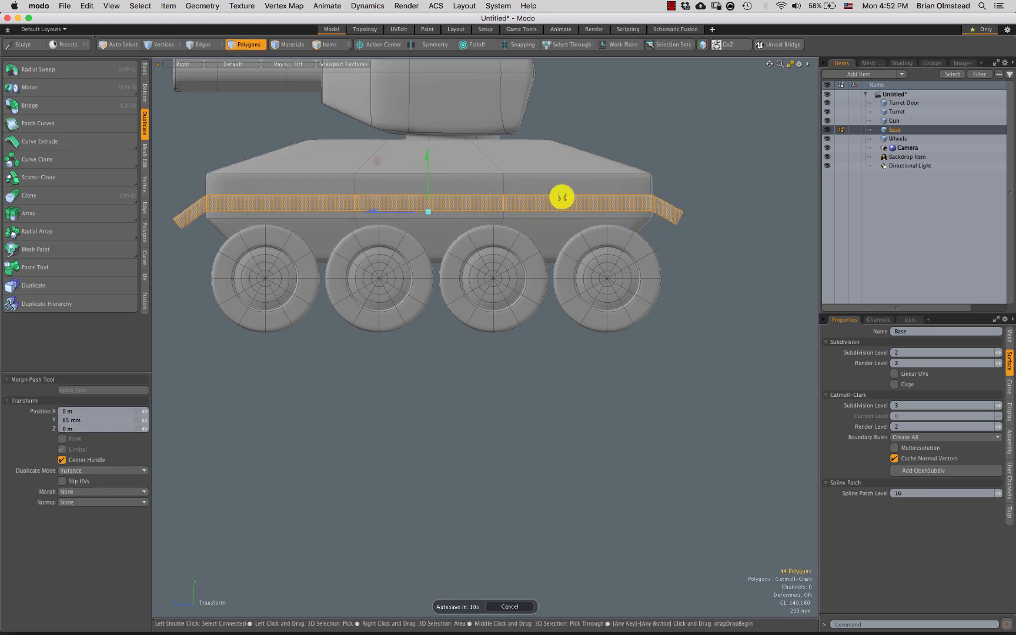
key(Escape)
key(Escape)
key(ctrl+space)
click(596, 300)
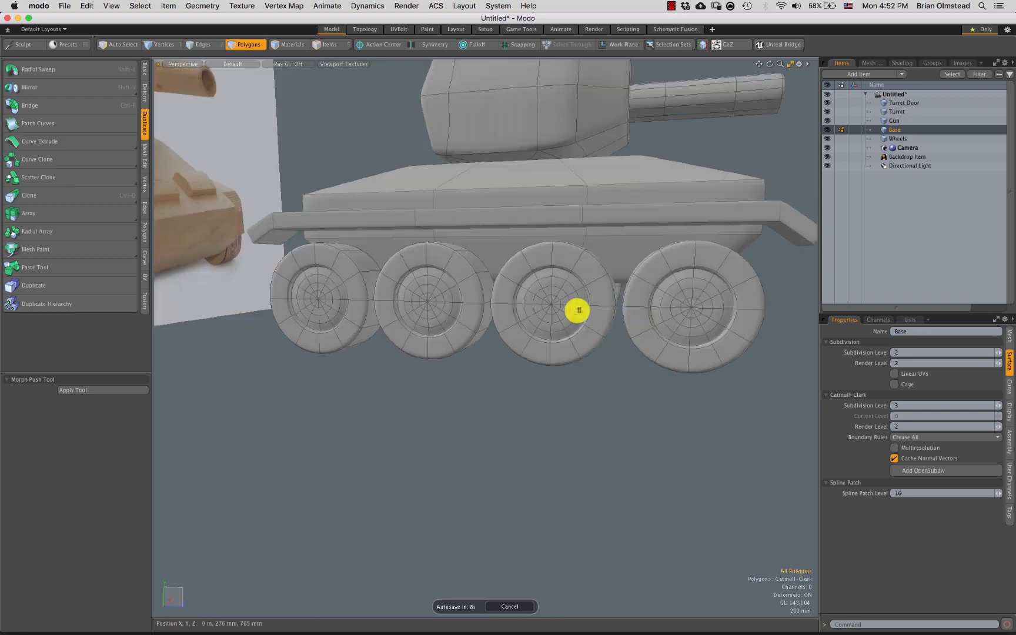
key(ctrl+space)
click(605, 323)
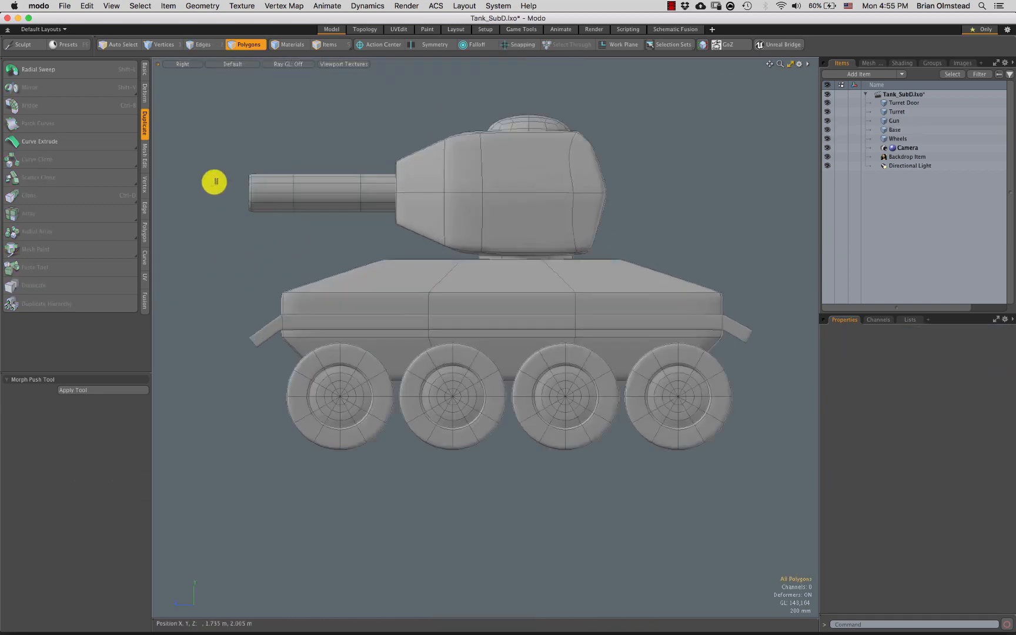
Switch to Finder, examine the tank reference KV1_FrontQuarter.png in a preview, close it and return to Modo
drag(125, 18, 143, 13)
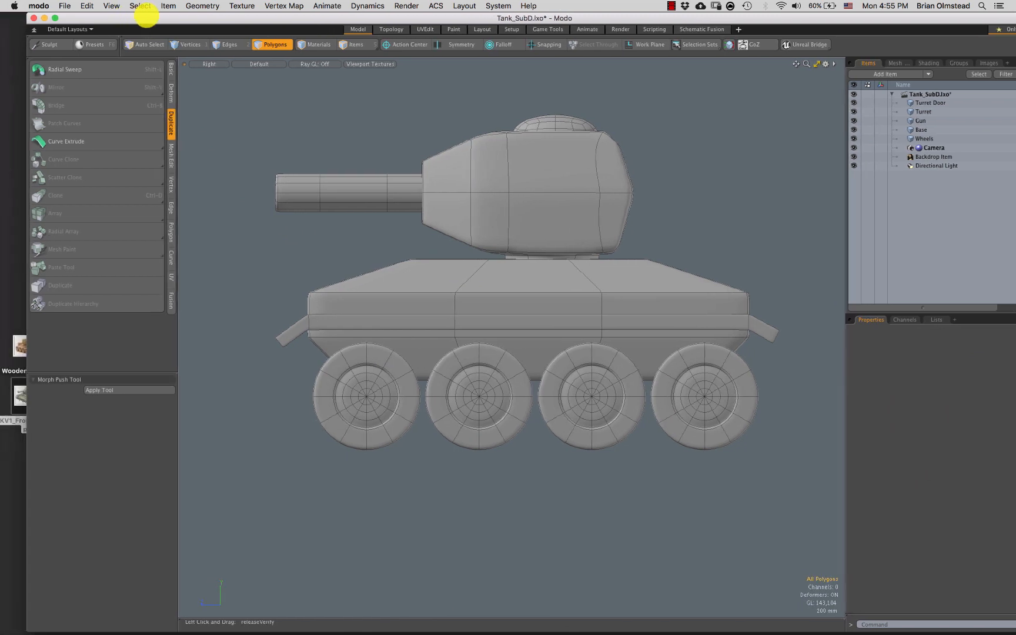
click(20, 406)
key(space)
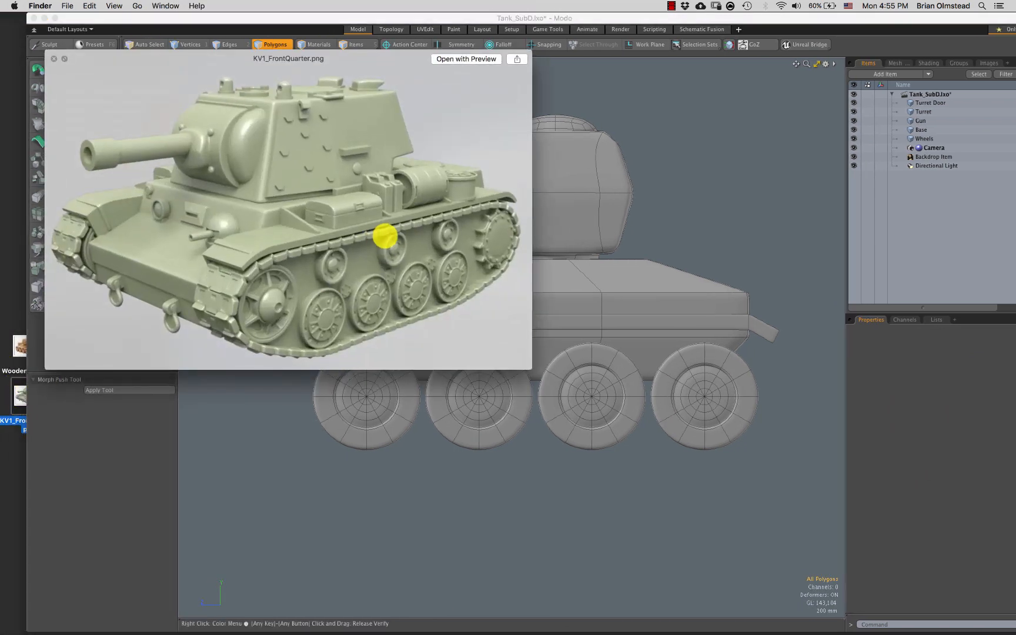
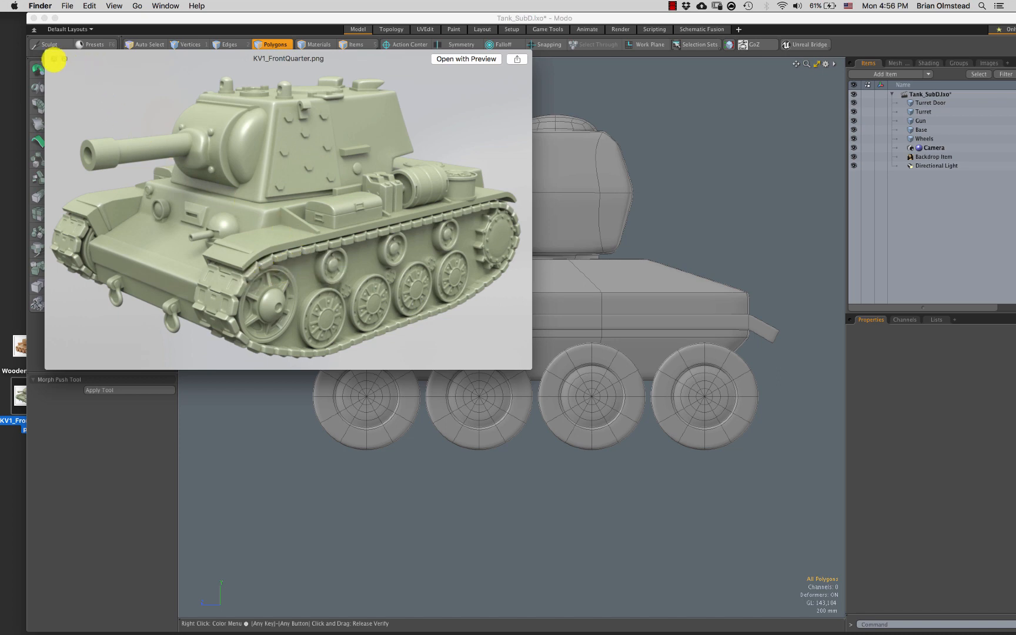
click(53, 59)
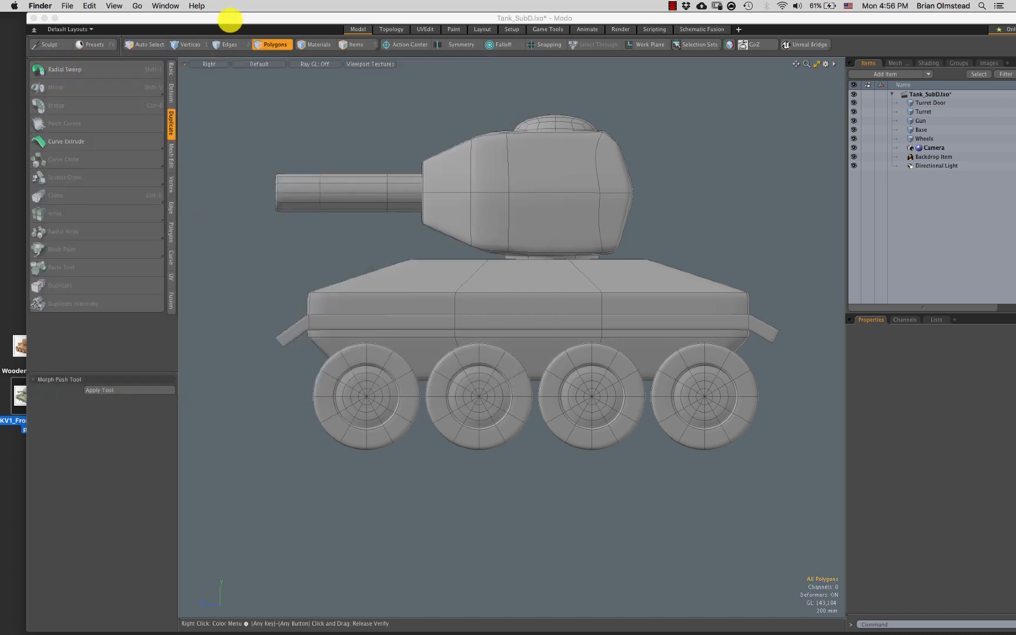
drag(230, 20, 203, 19)
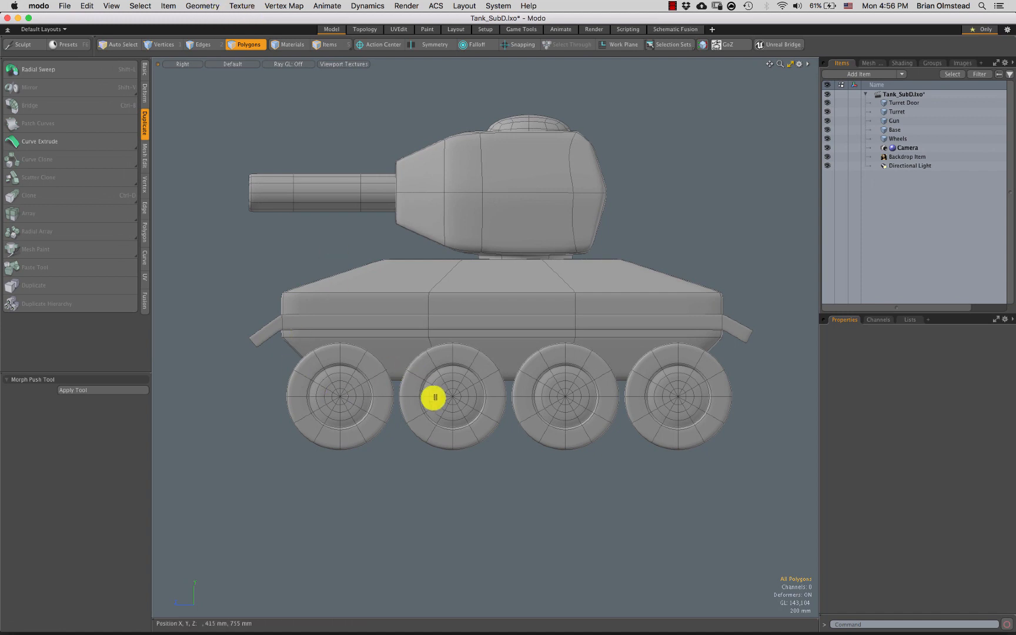
Set the shading style of inactive meshes to Wireframe in the 3D viewport properties
scroll(447, 376, up, 2)
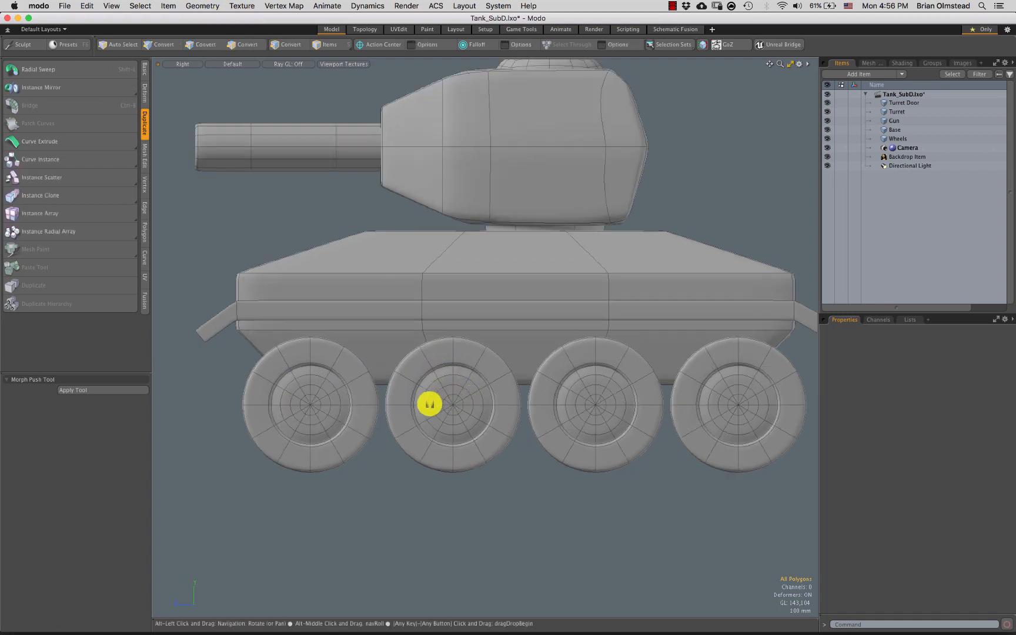
scroll(429, 358, up, 2)
click(143, 70)
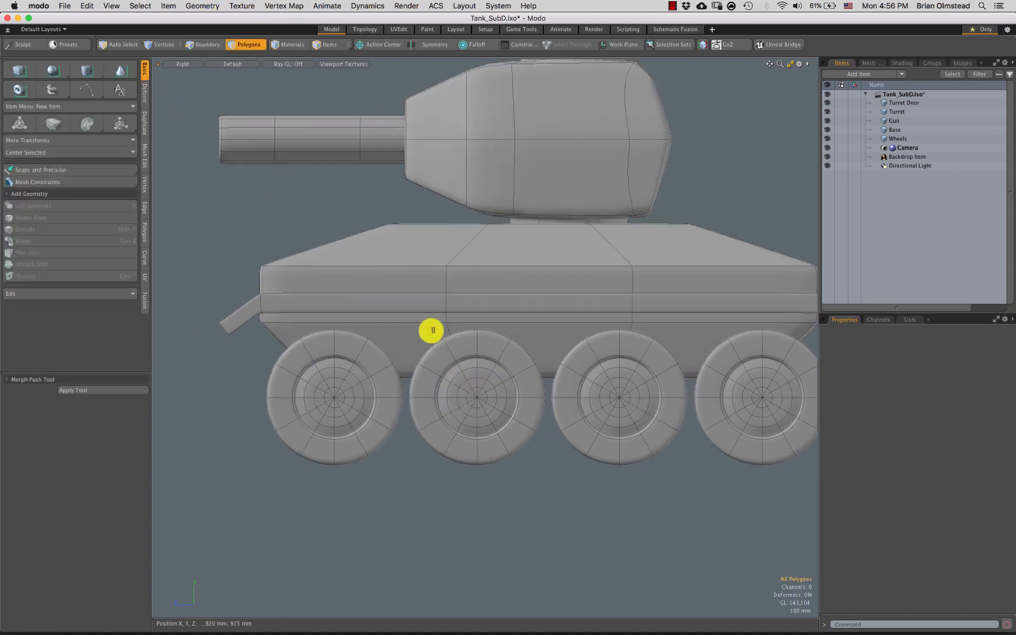
key(ctrl+space)
click(460, 312)
alt+drag(417, 335, 455, 374)
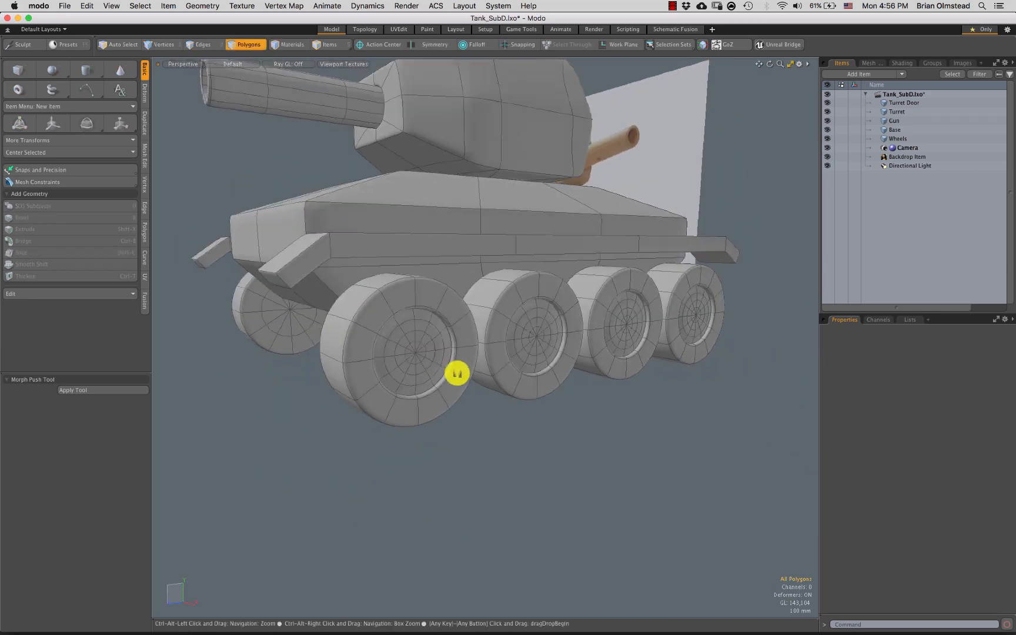
scroll(459, 375, down, 1)
key(o)
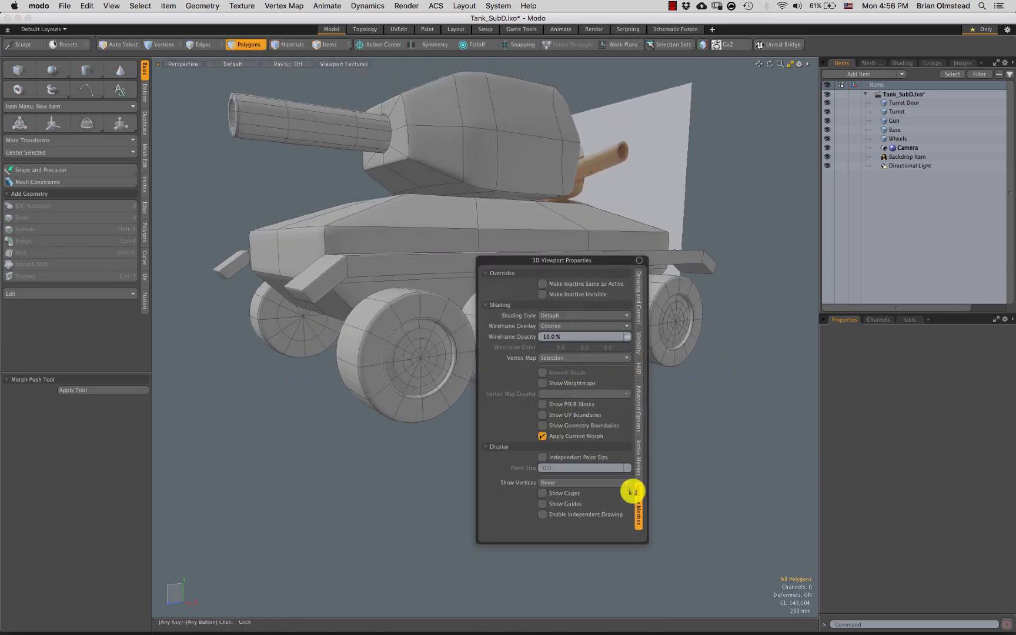
click(566, 320)
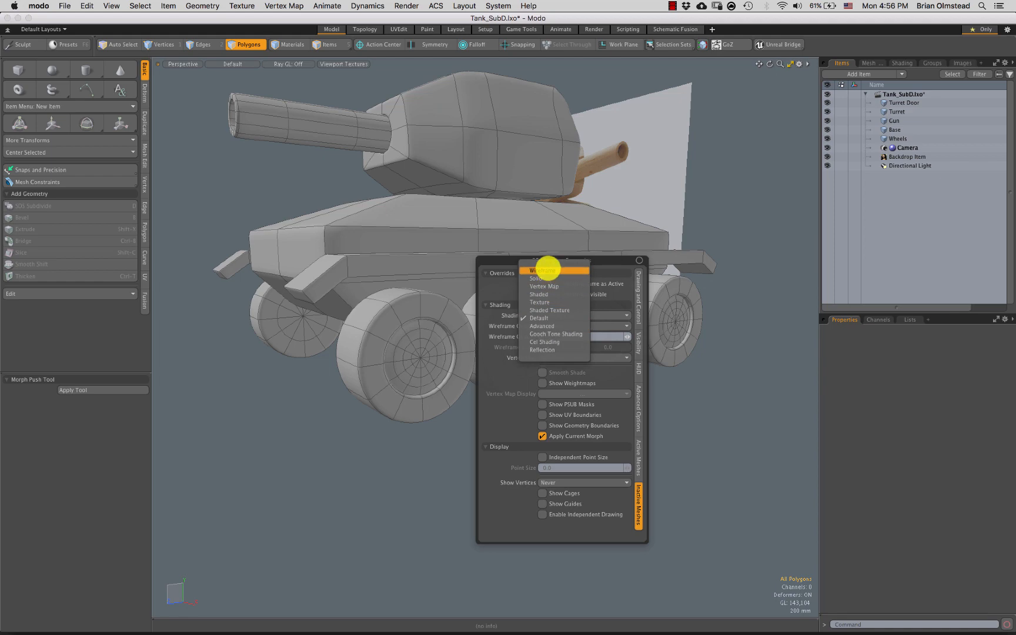
click(551, 268)
Show the wheels in the Right view and add a new empty mesh item to the scene
alt+drag(516, 286, 425, 328)
key(ctrl+space)
click(461, 362)
alt+shift+drag(425, 328, 435, 363)
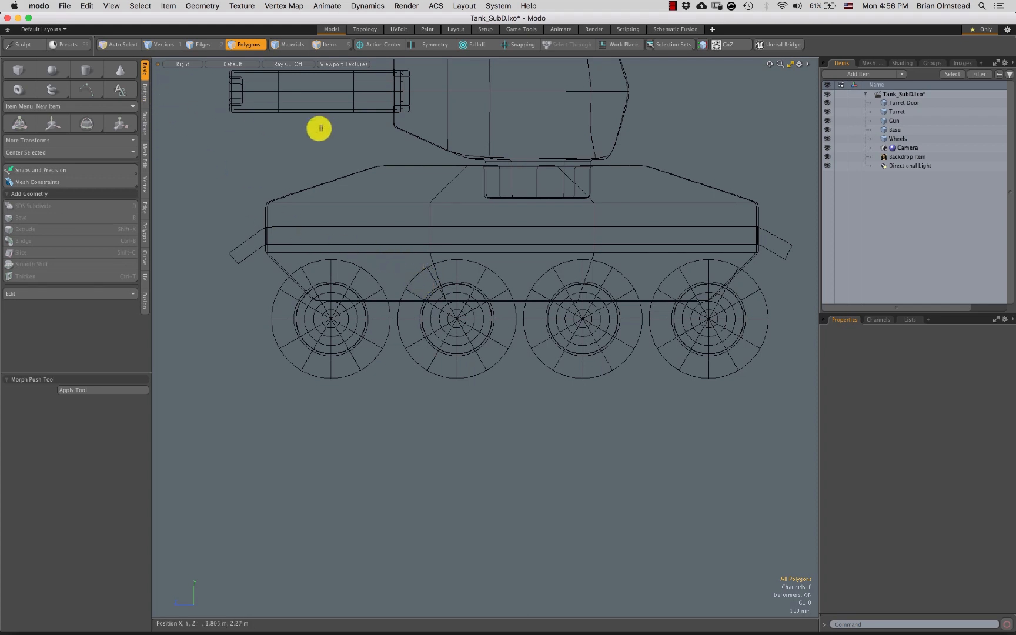
key(n)
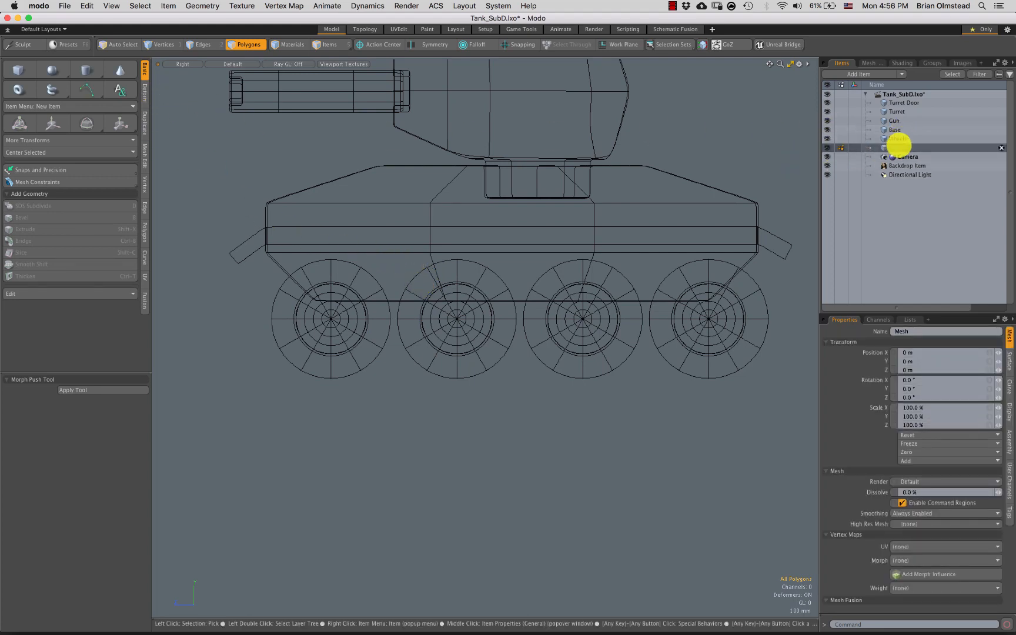
Rename the new mesh item as Curve Ref
double_click(890, 148)
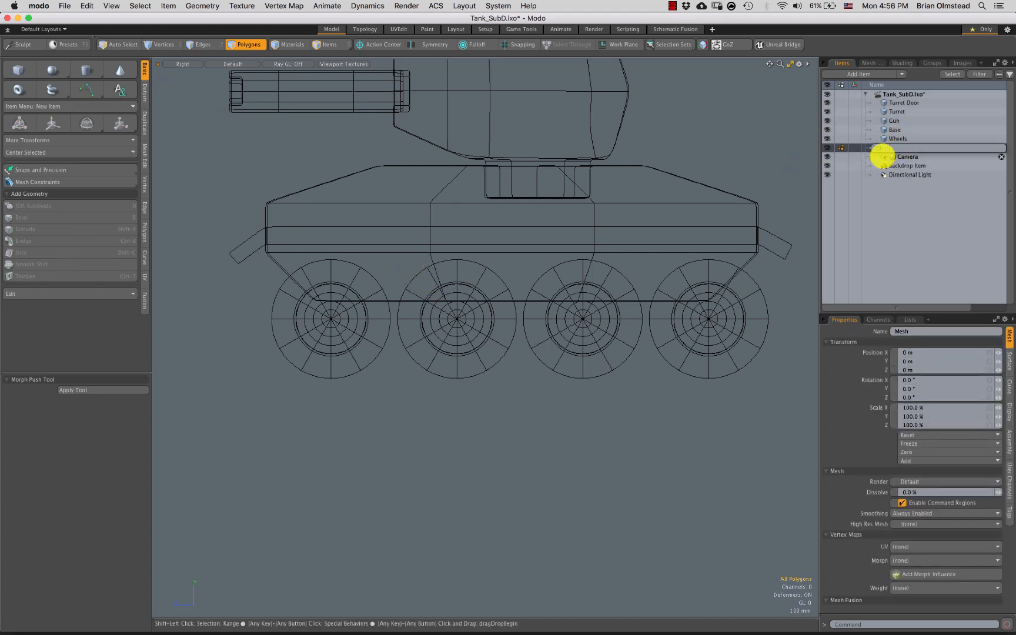
text(Curve Ref)
key(Return)
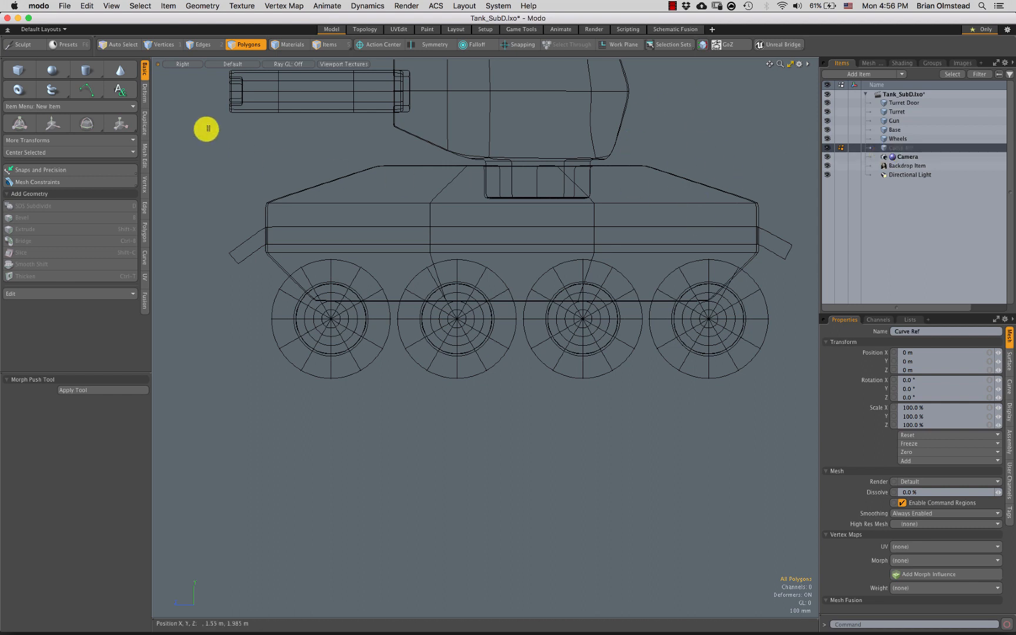
Draw a closed ten-point outline around all four wheels with the Curve tool, starting above the second wheel
click(84, 90)
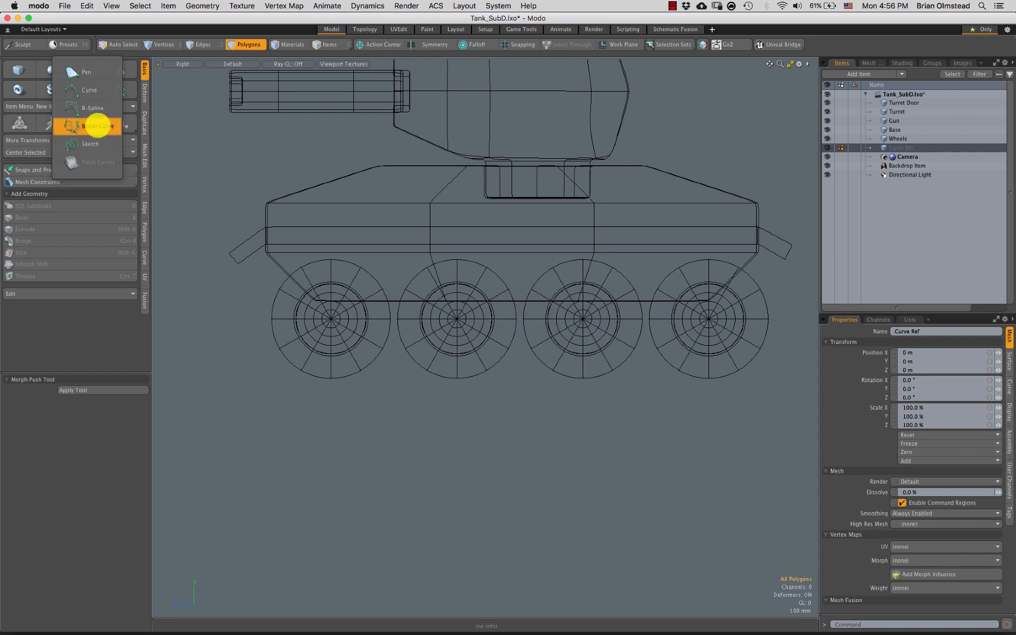
click(97, 88)
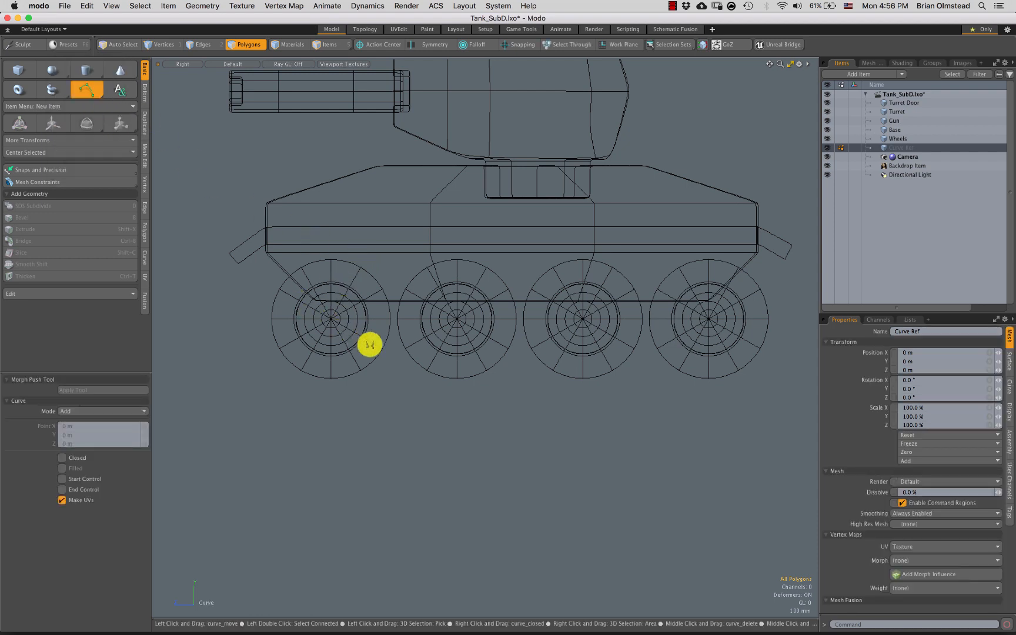
scroll(379, 353, up, 1)
alt+drag(435, 257, 417, 253)
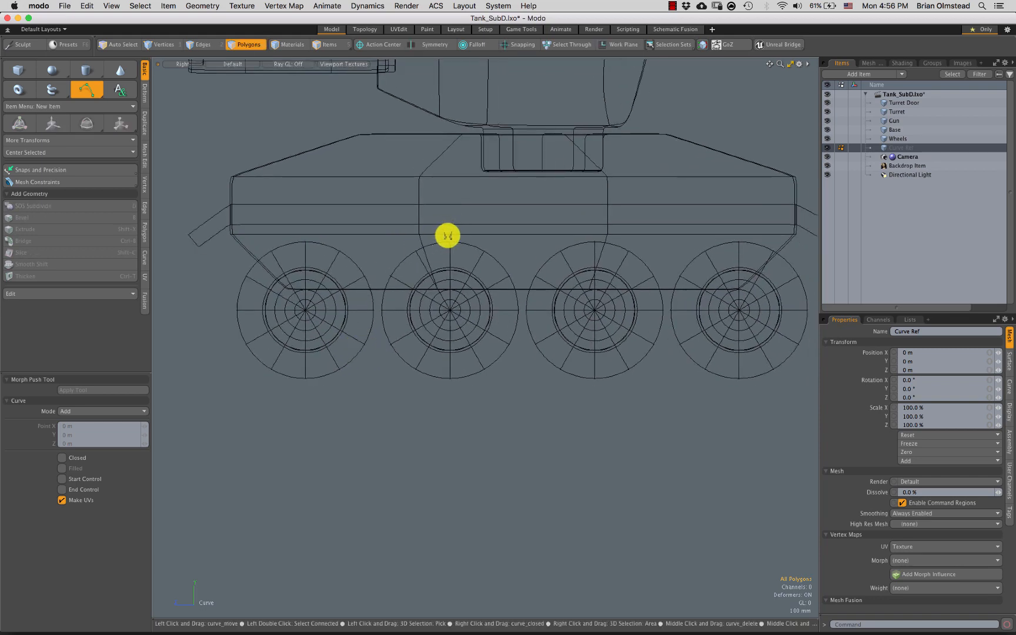
click(449, 239)
click(298, 236)
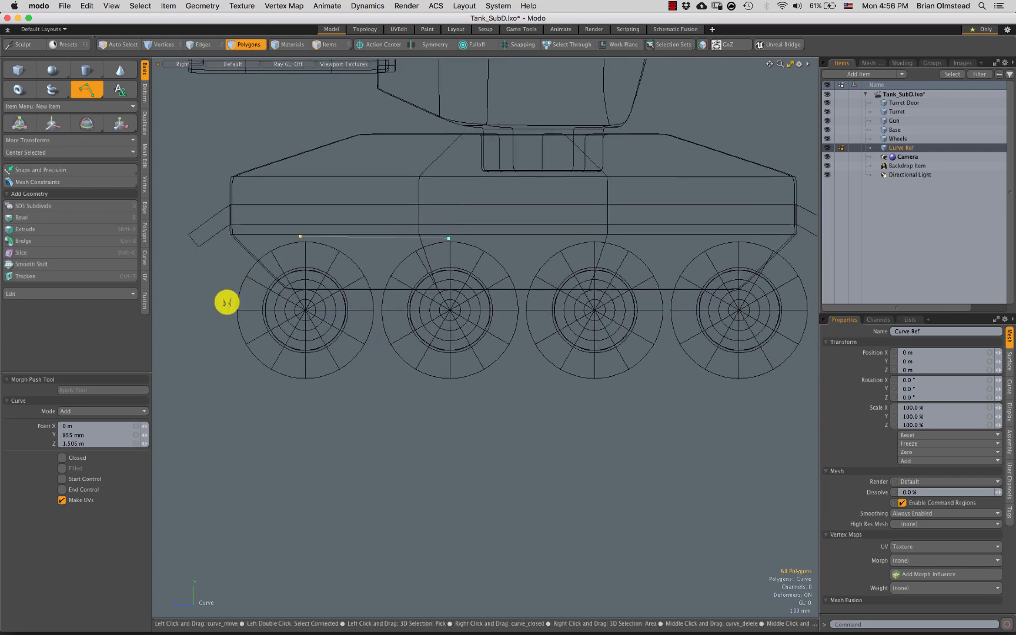
click(226, 304)
click(301, 383)
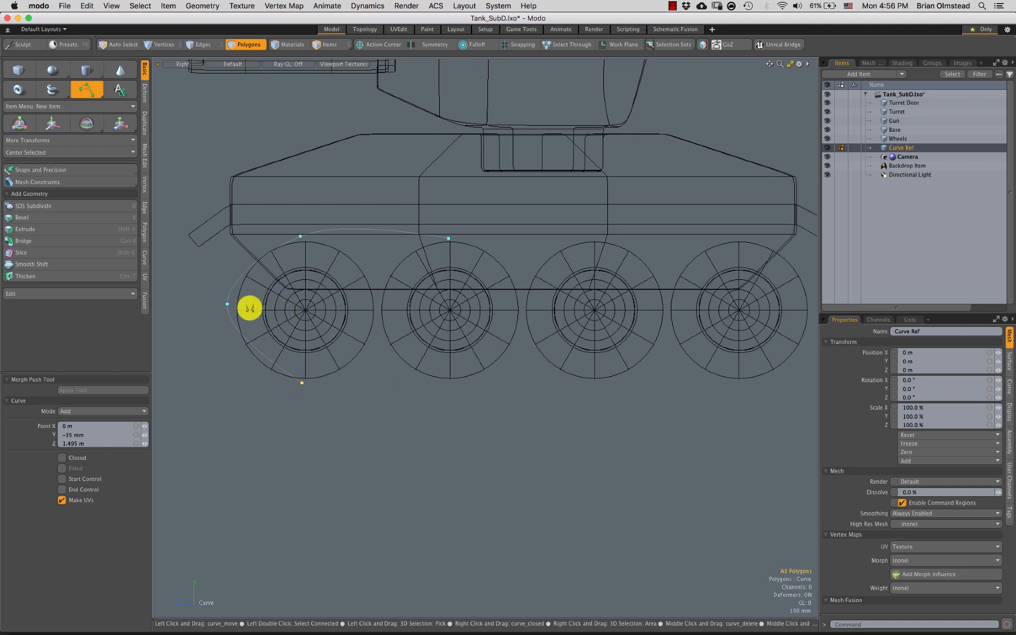
click(454, 383)
click(591, 387)
click(741, 387)
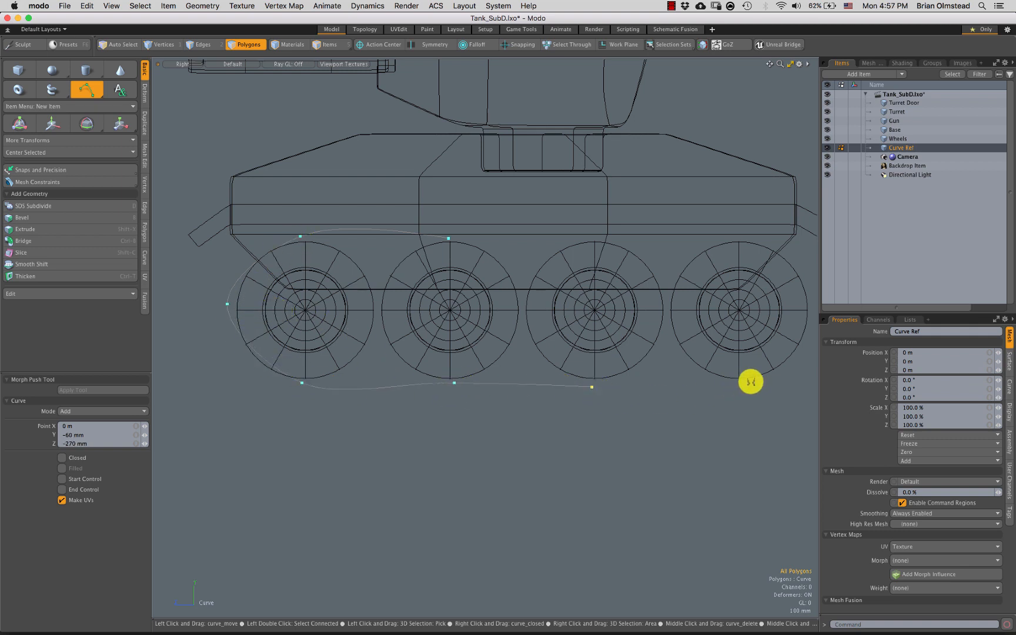
click(810, 312)
click(738, 234)
click(592, 239)
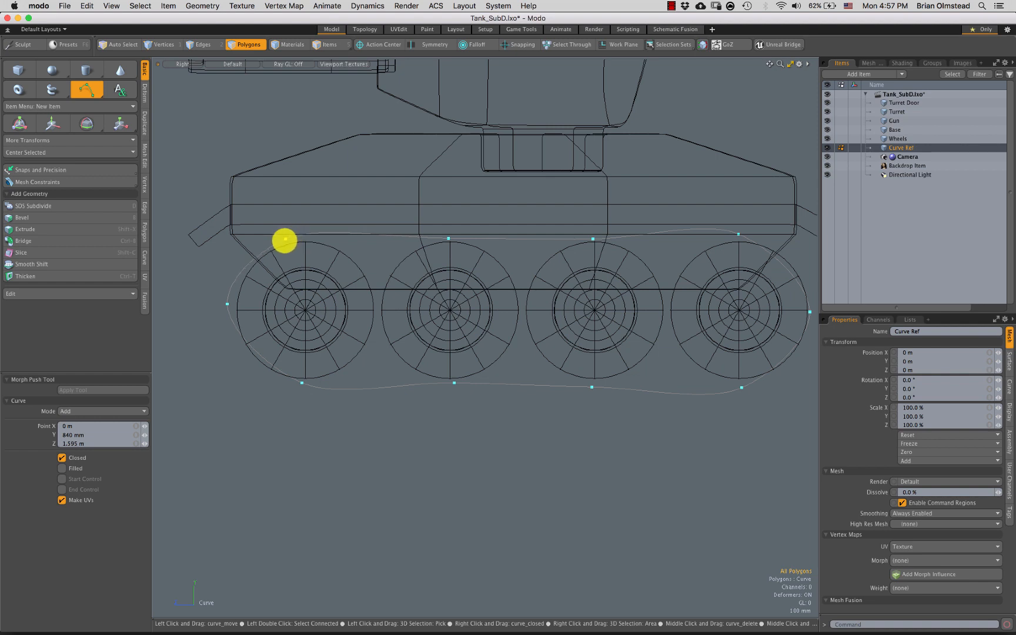
Reposition the curve points above, beside and below the first wheel and above the second wheel so the outline follows the wheels closely
click(285, 240)
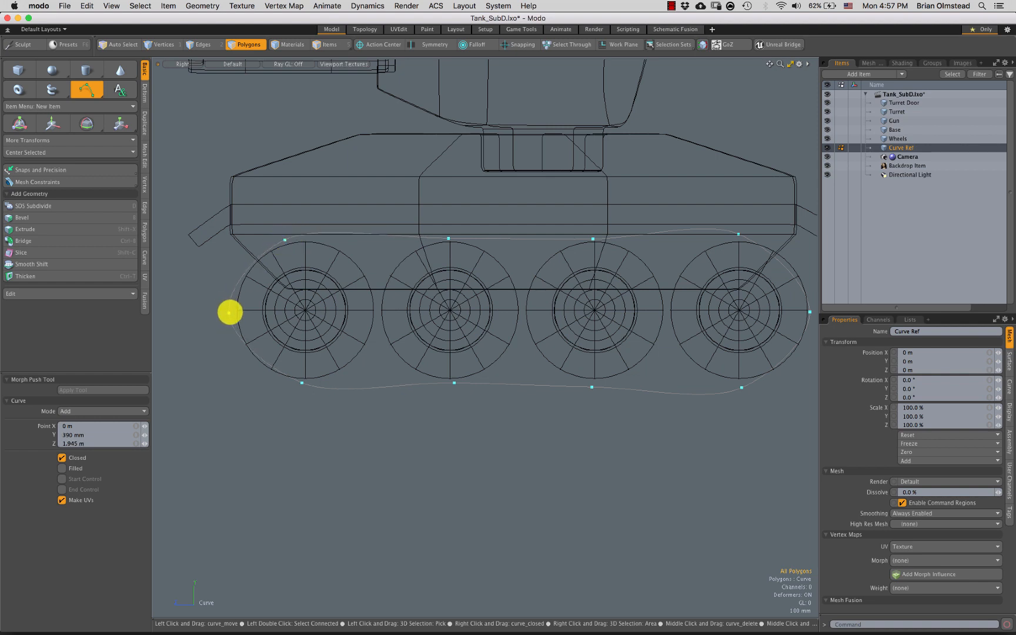
drag(235, 308, 230, 309)
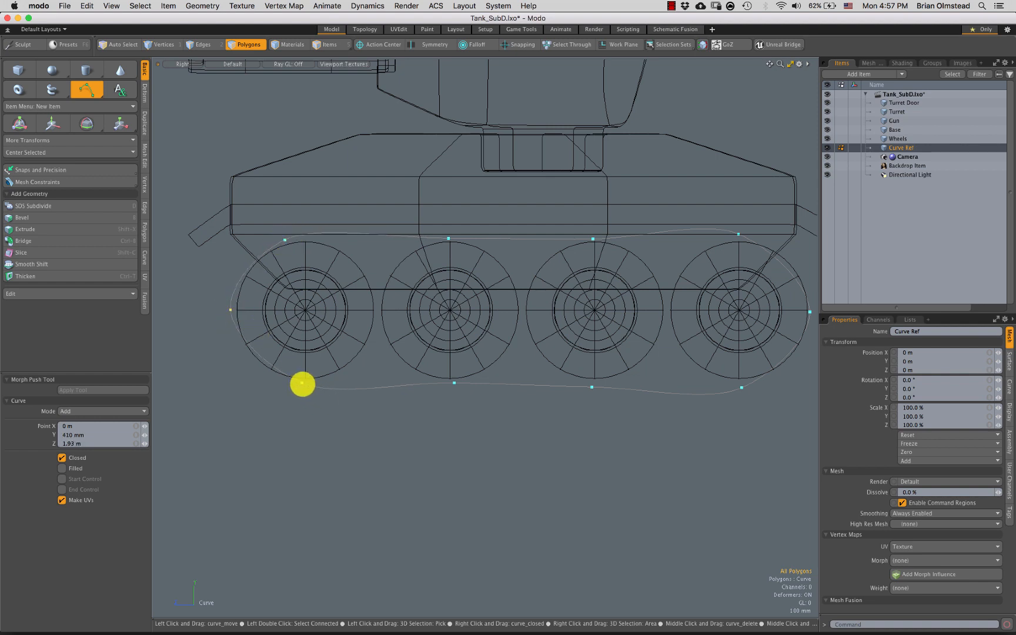
drag(277, 380, 278, 379)
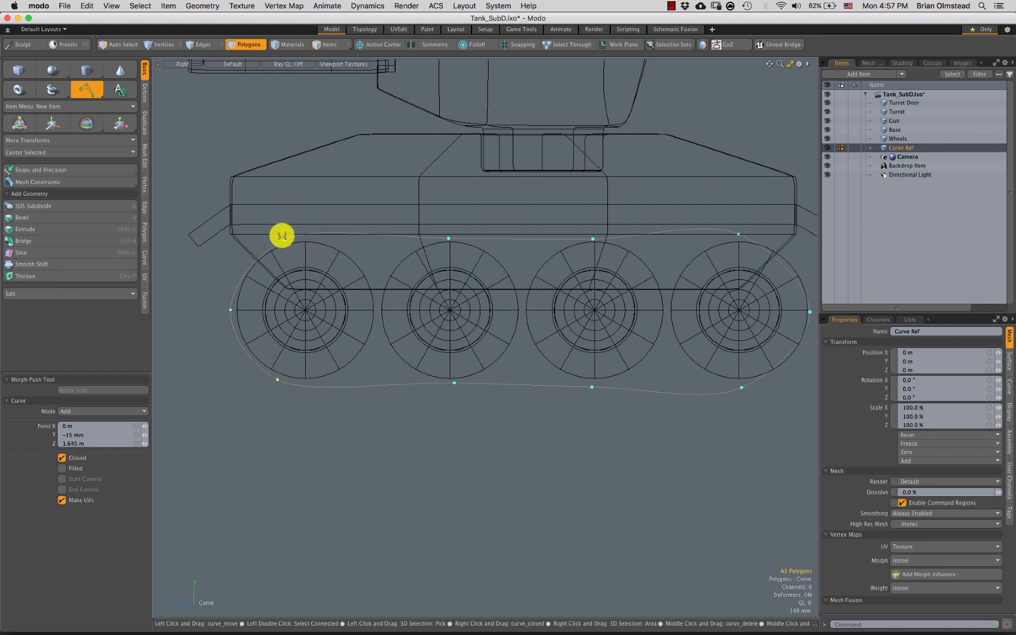
drag(278, 236, 278, 236)
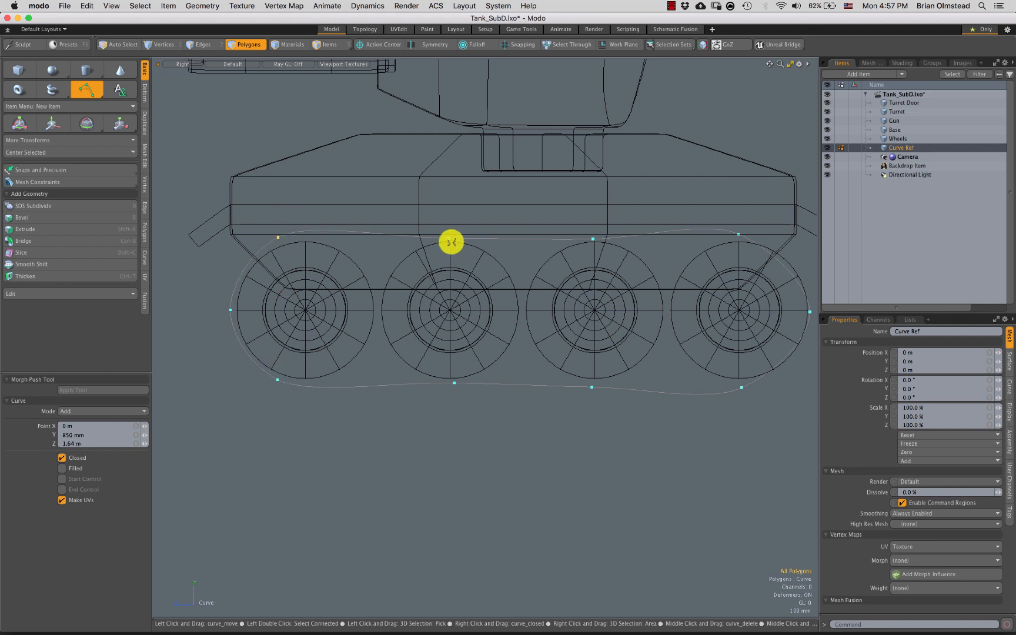
drag(447, 233, 448, 233)
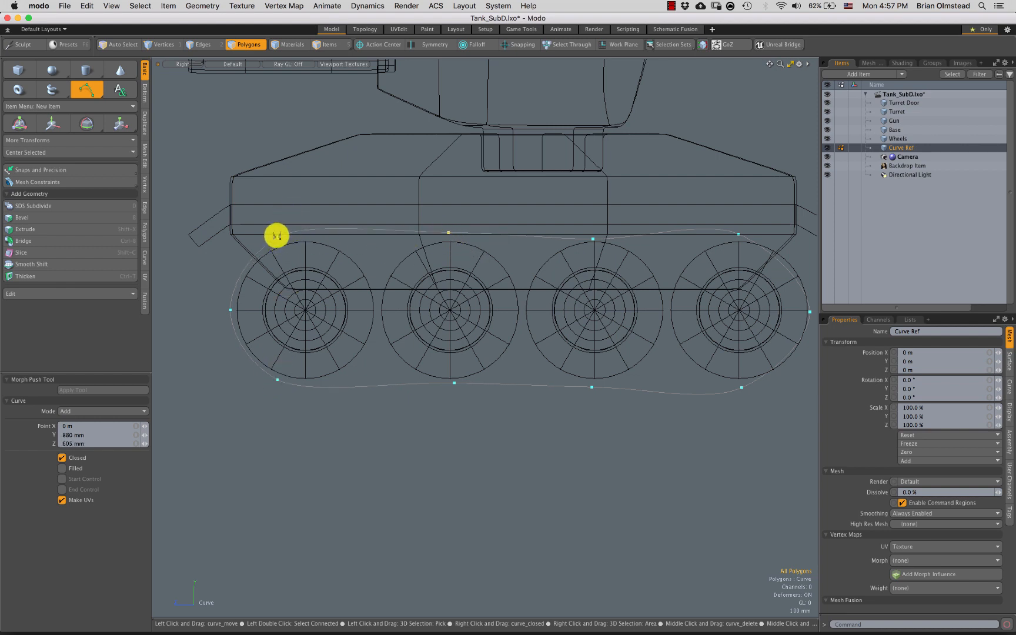
drag(276, 240, 276, 241)
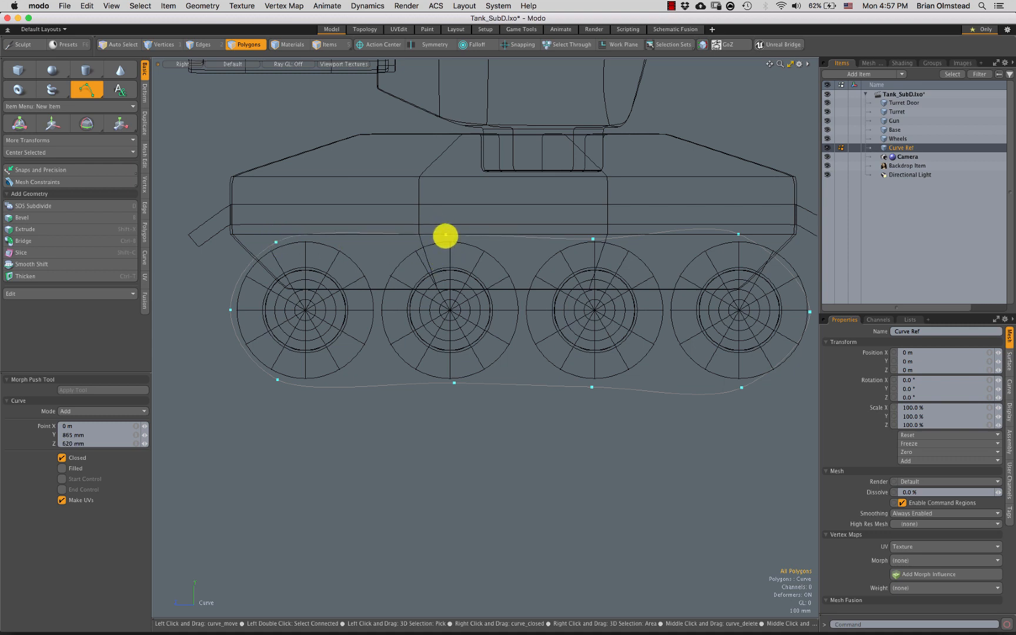
Try adding extra curve points above the hull and beside the last wheel, undoing the hull point
drag(449, 236, 457, 227)
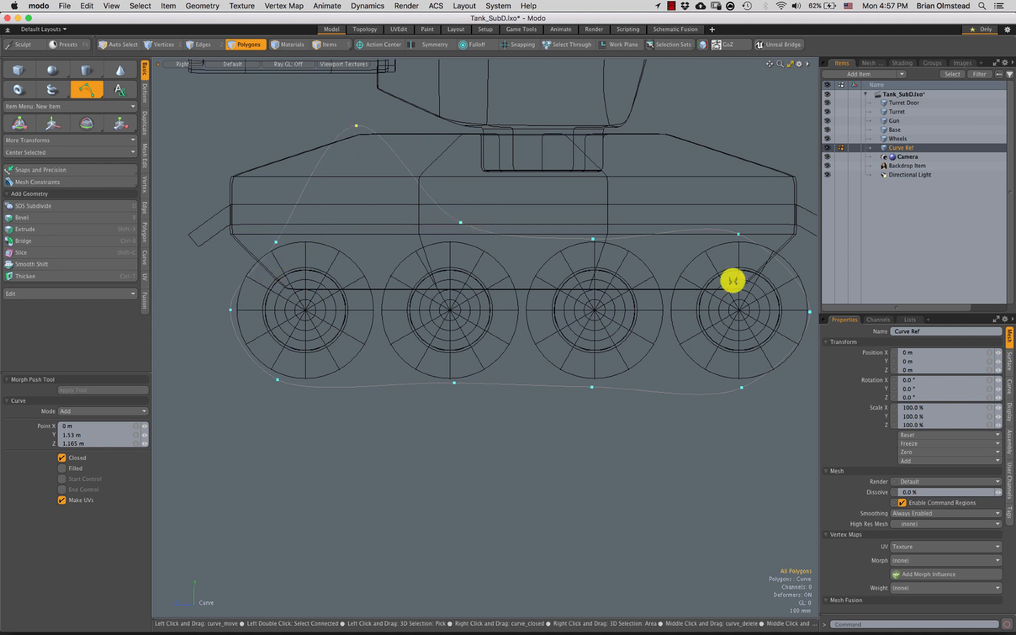
key(super+z)
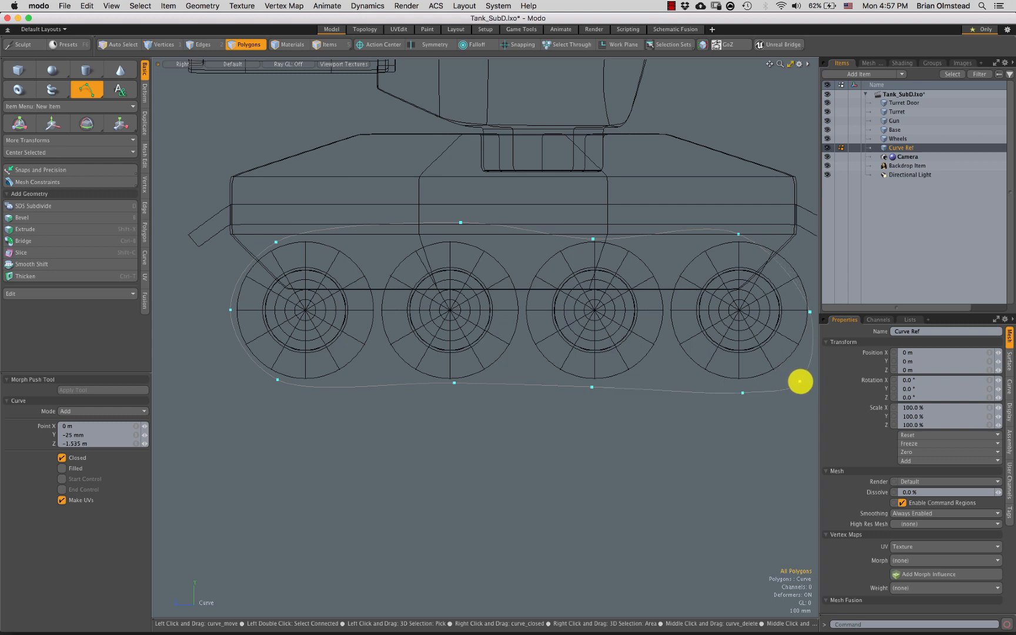
click(792, 364)
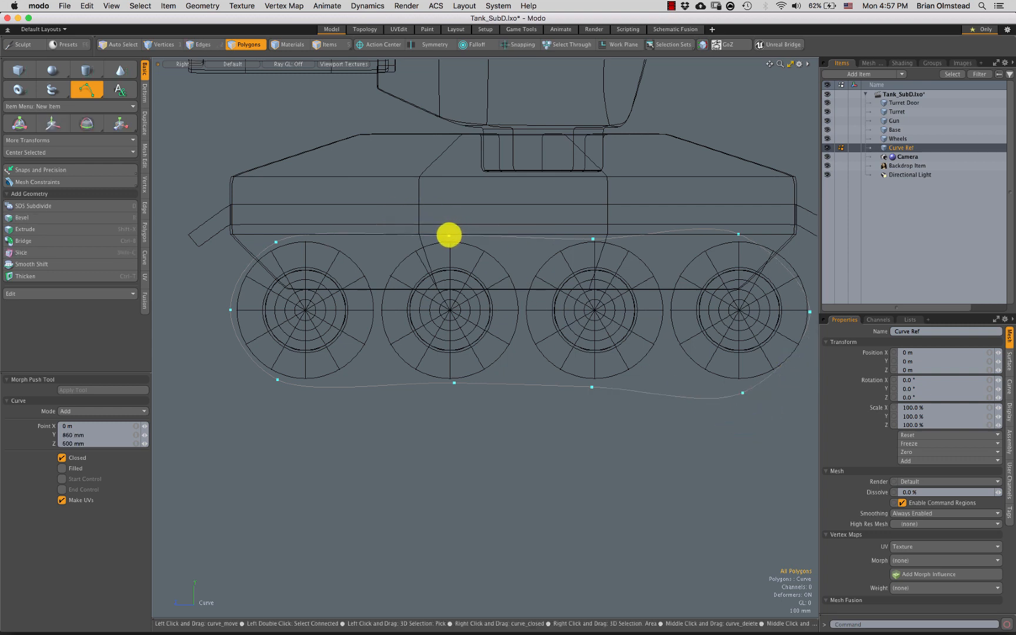
Even out the curve points above and below the wheels, undo the trial points inserted between the wheels, and drop the Curve tool
click(599, 243)
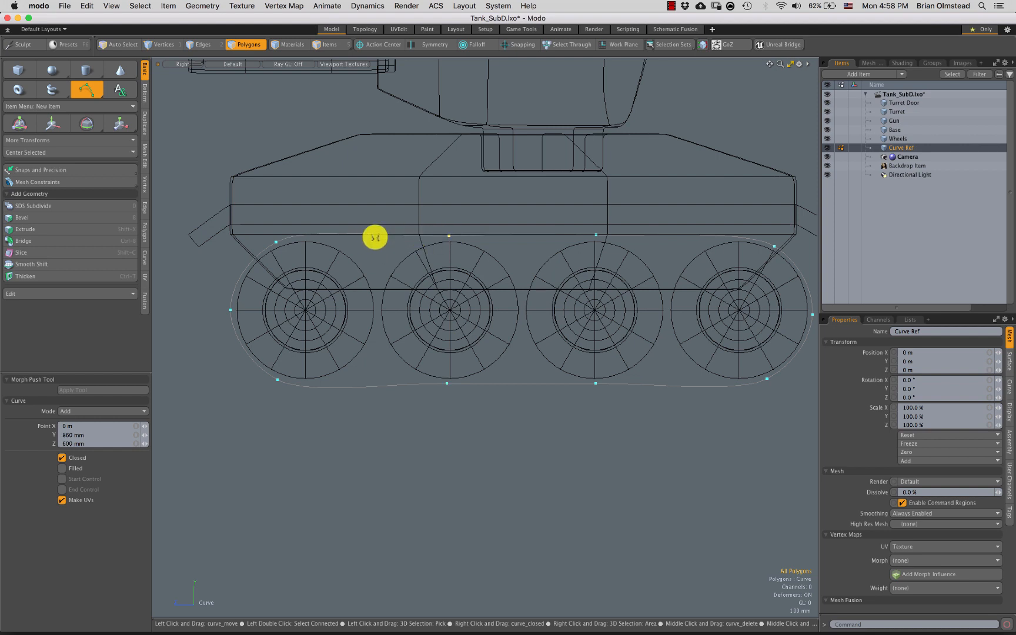
drag(448, 234, 447, 233)
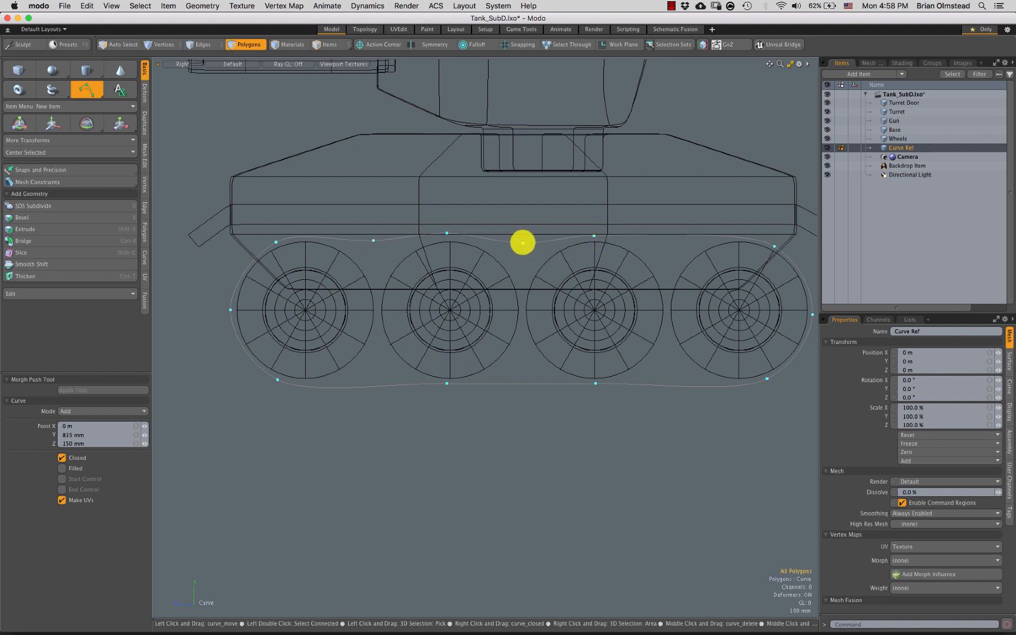
key(super+z)
key(super+z)
key(super+z)
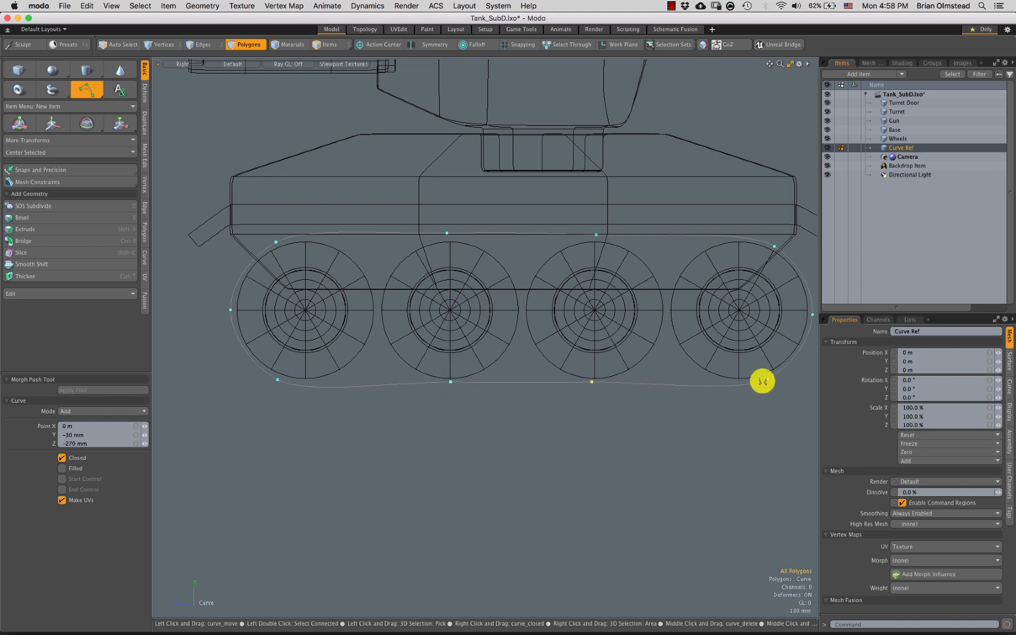
drag(767, 381, 765, 381)
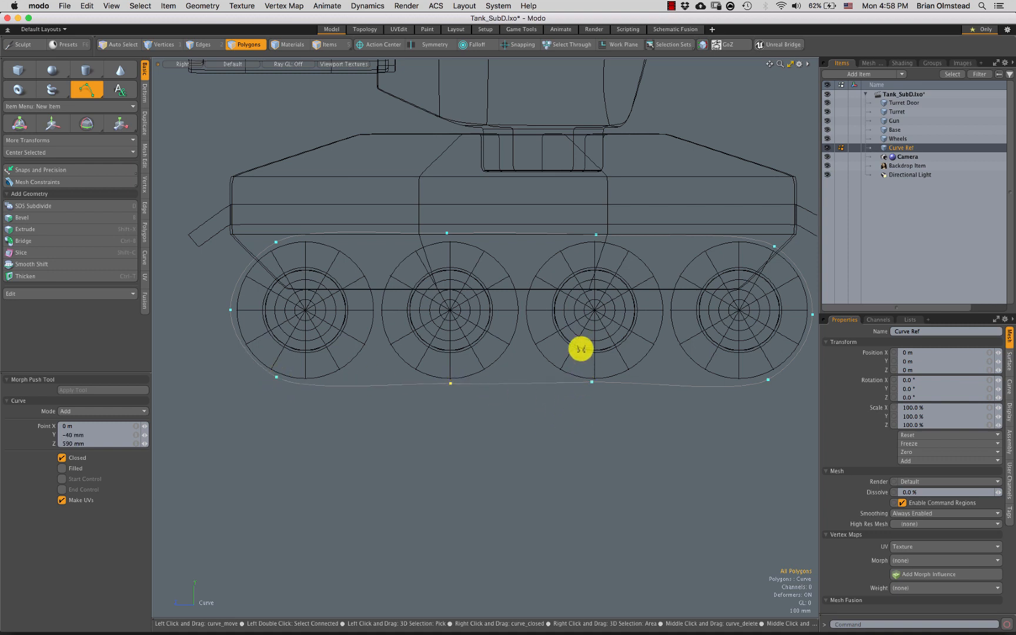
key(space)
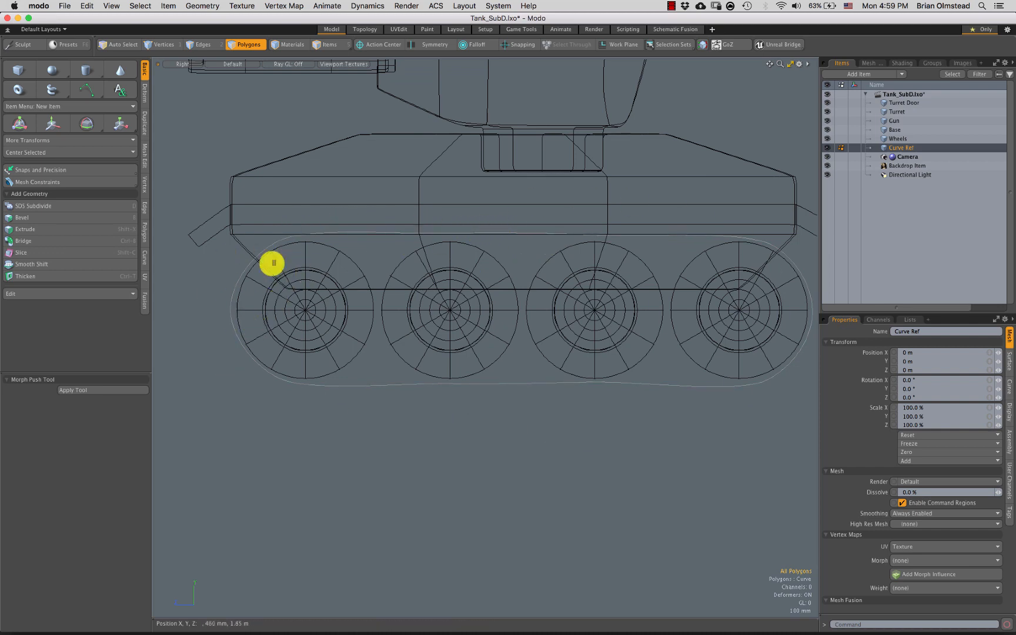
Switch to item selection mode and select the Curve Ref curve around the wheels
key(super+z)
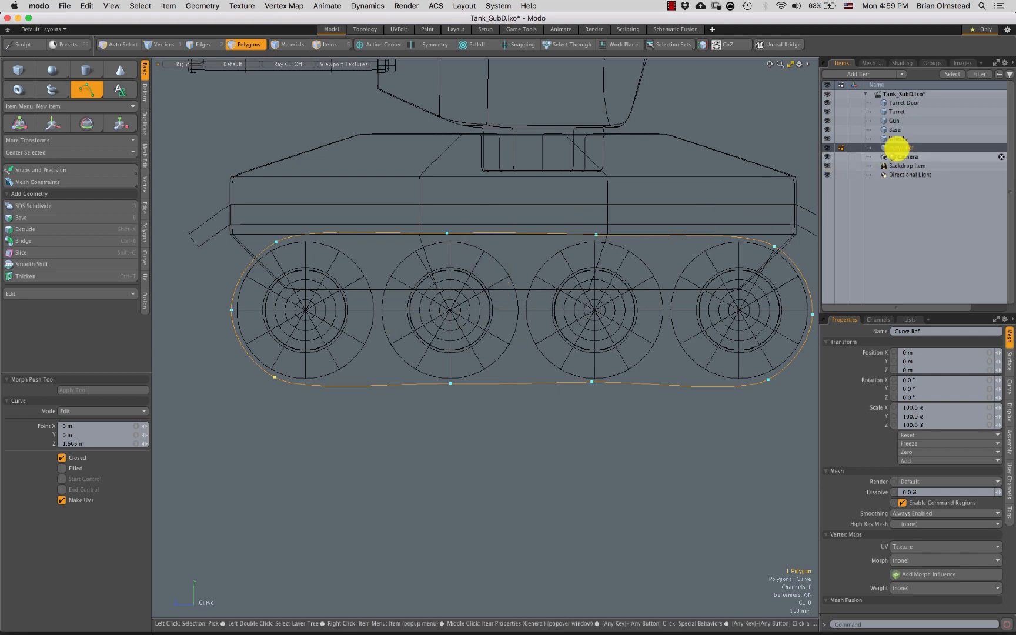
click(898, 139)
click(897, 148)
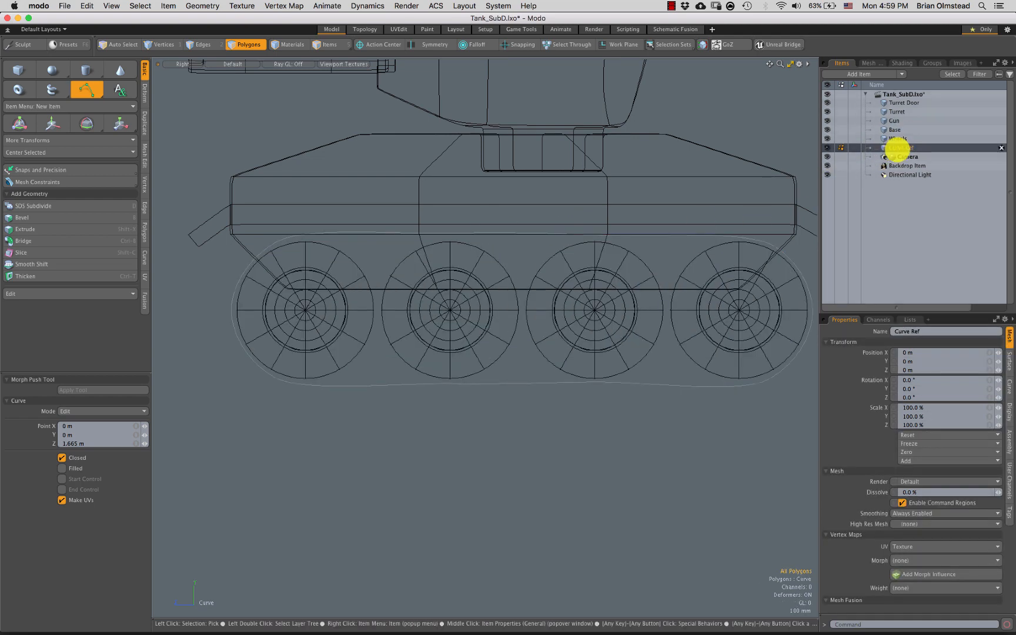
click(463, 232)
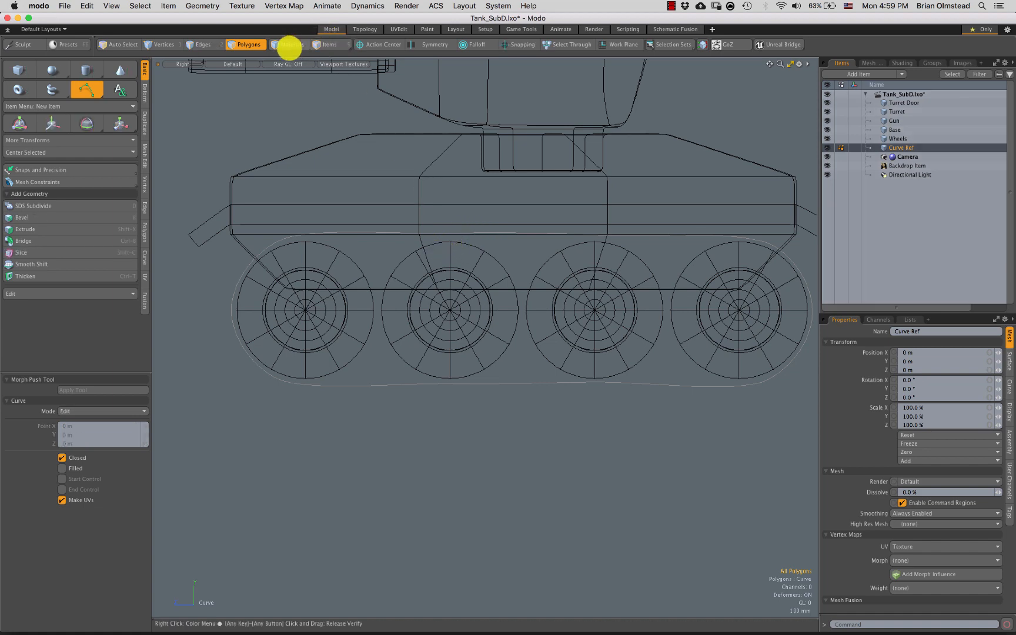
click(291, 46)
click(324, 47)
click(370, 232)
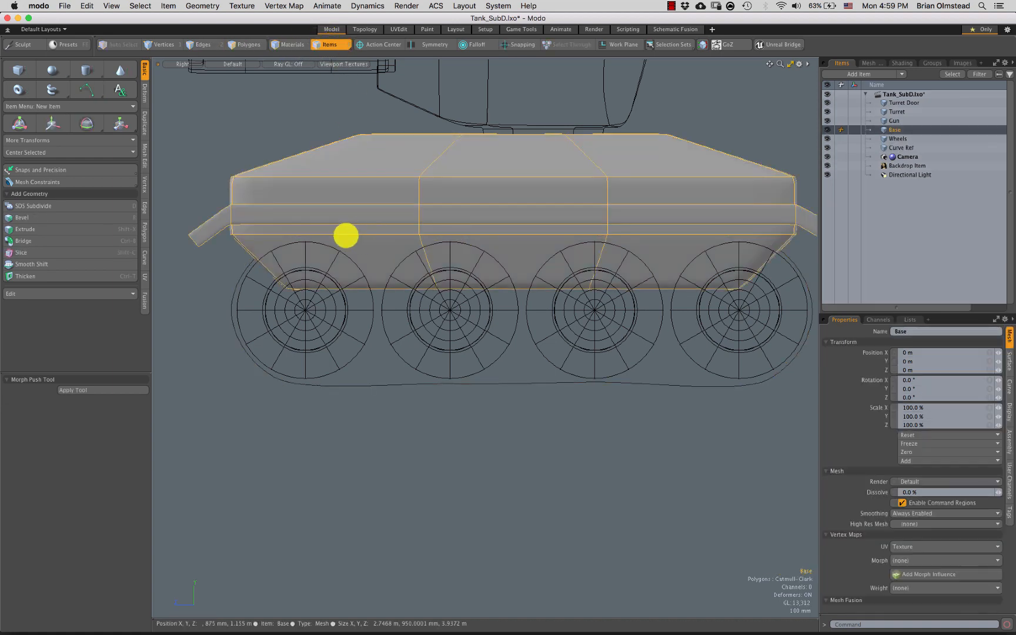
click(228, 312)
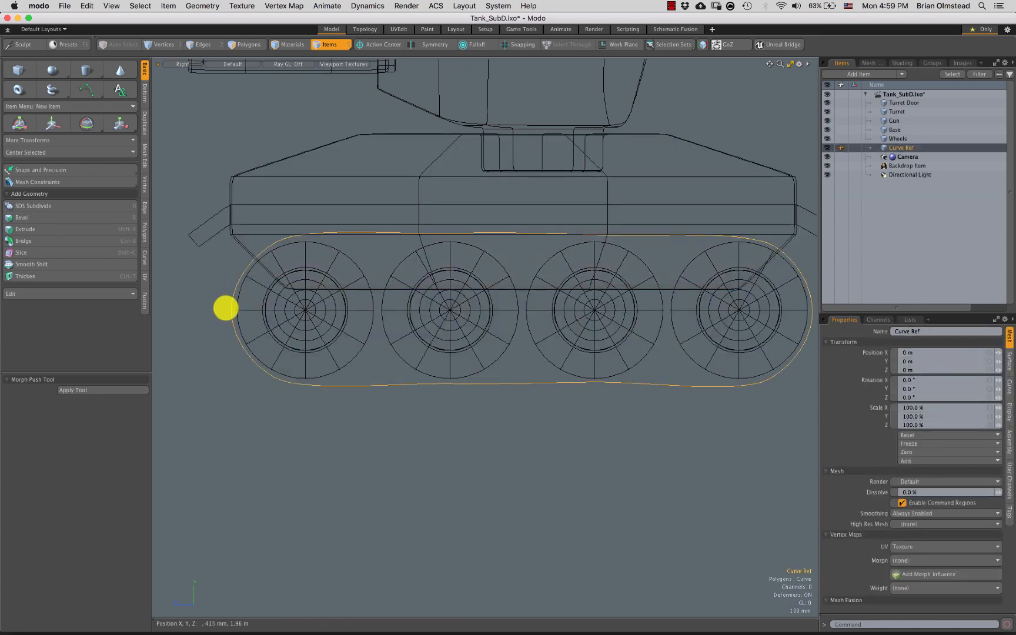
Try to move the curve's vertex above the second wheel with the Move tool in vertex mode, then undo and deselect it
key(1)
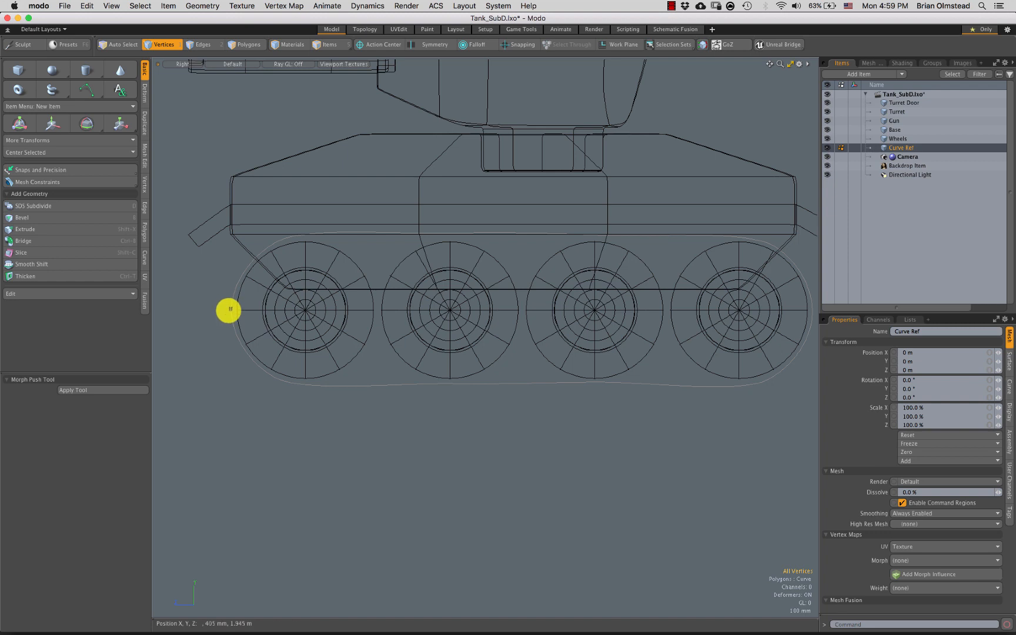
click(222, 256)
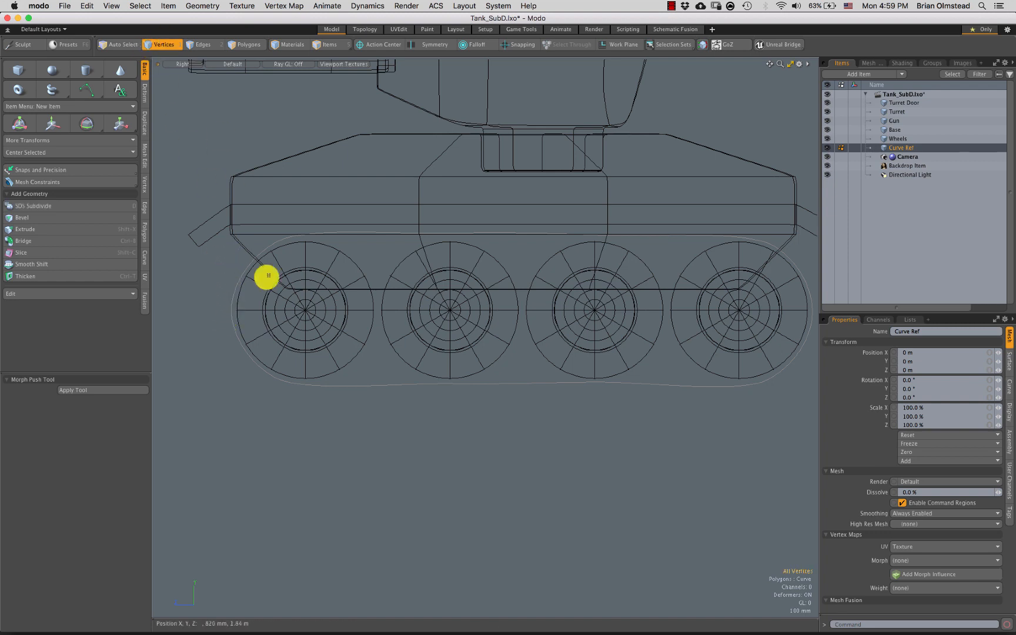
mouse_move(270, 166)
right_down()
mouse_move(193, 199)
mouse_move(846, 333)
mouse_move(563, 218)
right_up()
click(440, 226)
key(w)
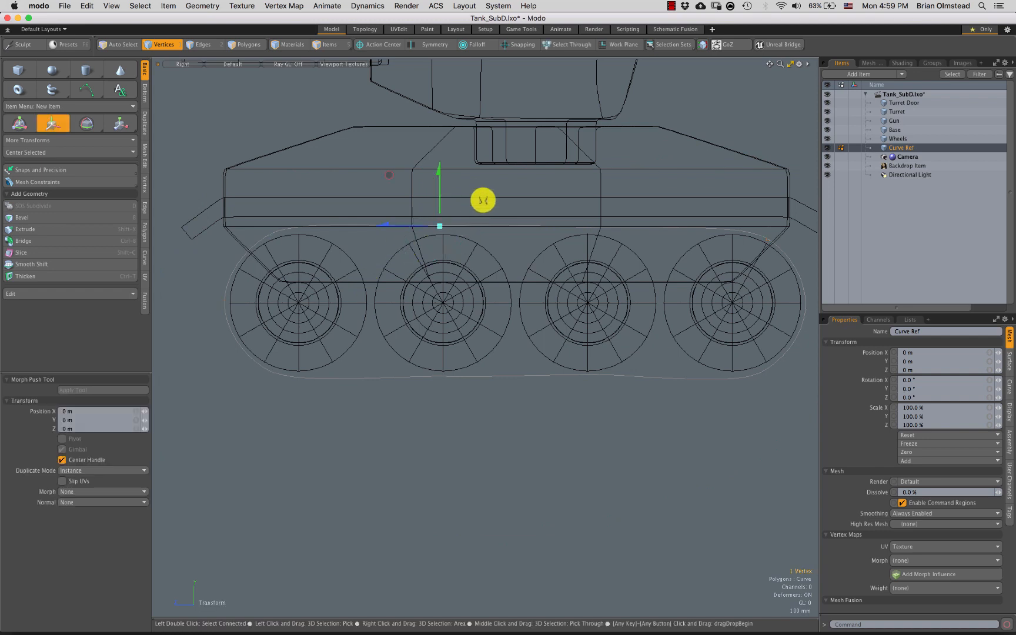
drag(390, 186, 423, 150)
key(super+z)
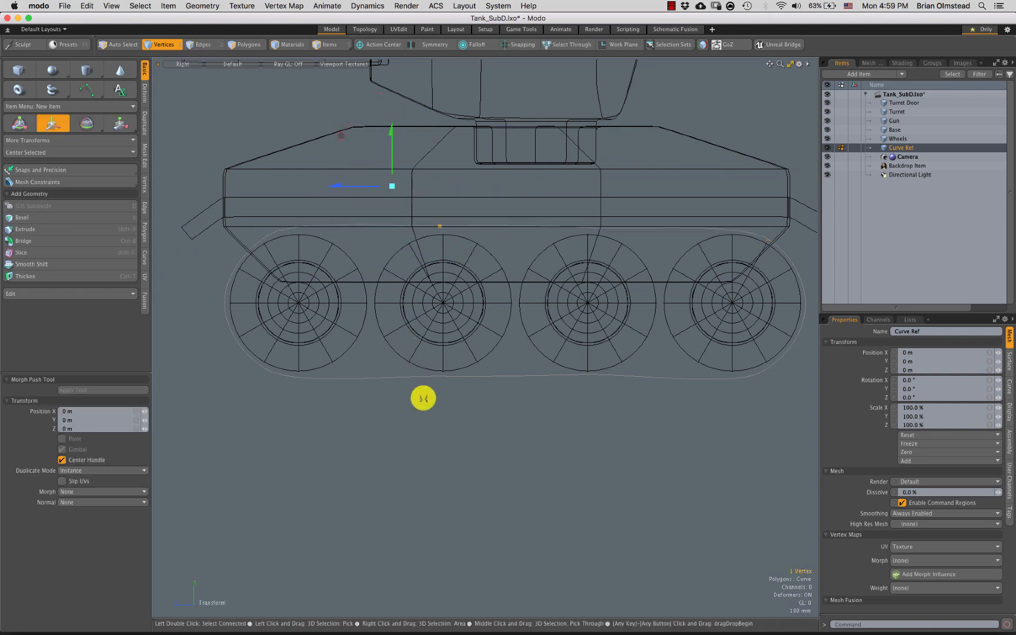
key(q)
click(410, 408)
middle_drag(421, 309, 444, 322)
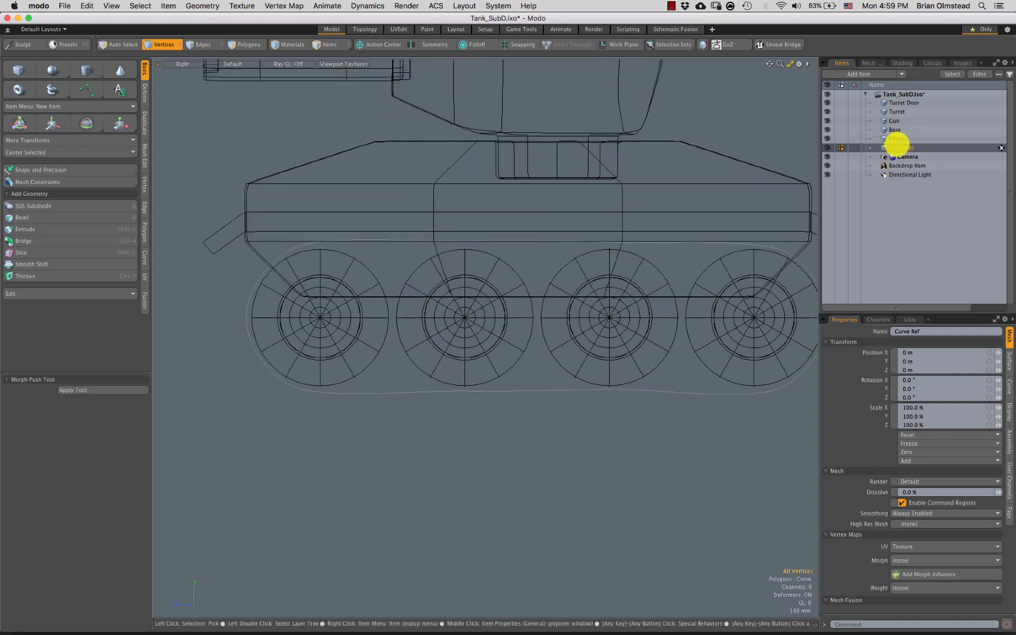
Select the Wheels item, preview the KV1_FrontQuarter.png reference to examine the tank's tracks, and return to Modo
click(897, 139)
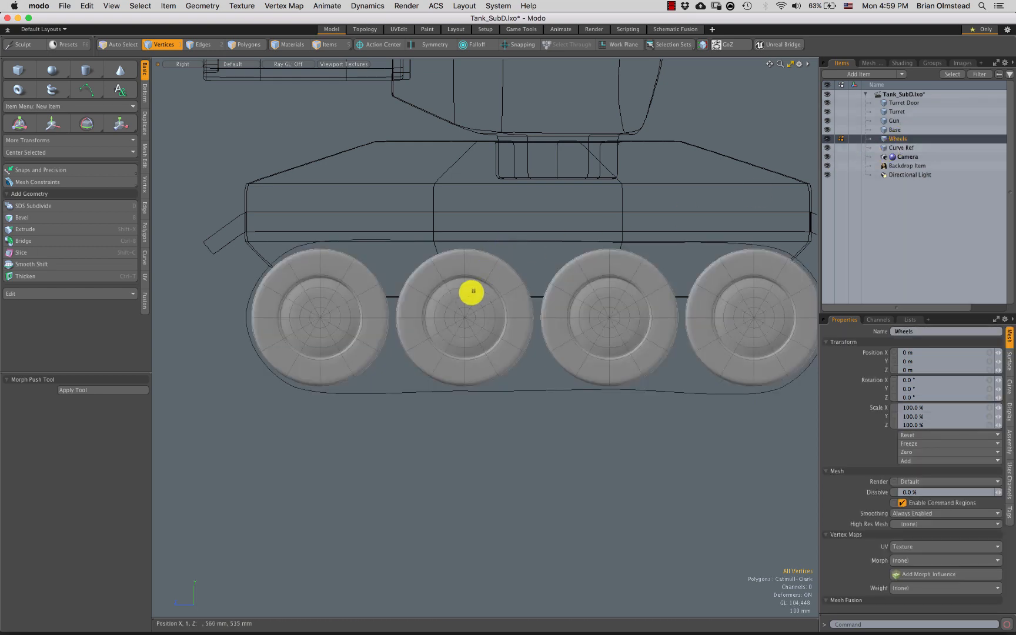
drag(107, 18, 154, 17)
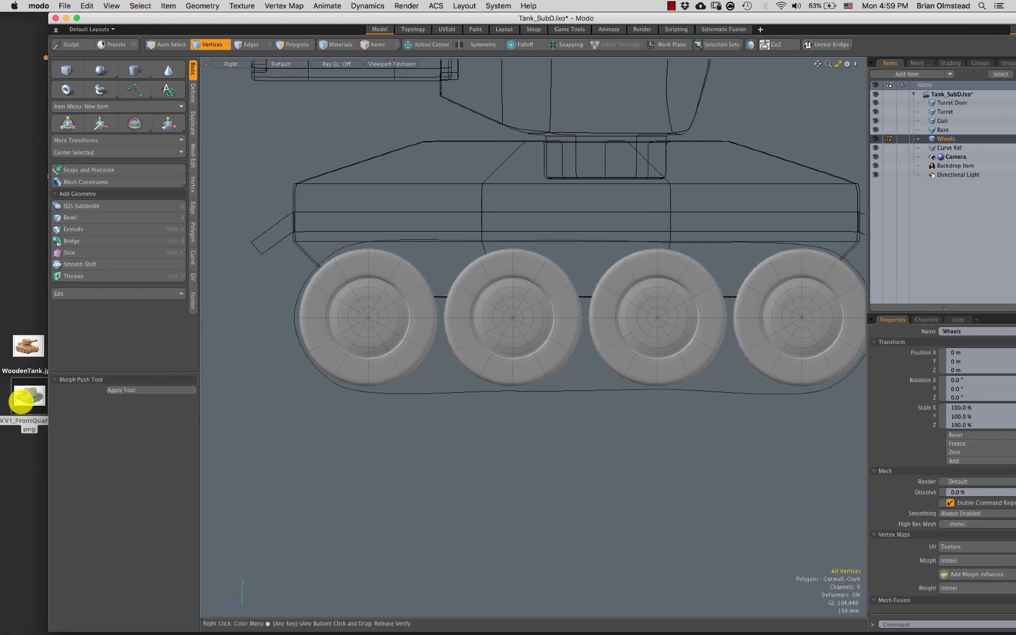
click(26, 407)
key(space)
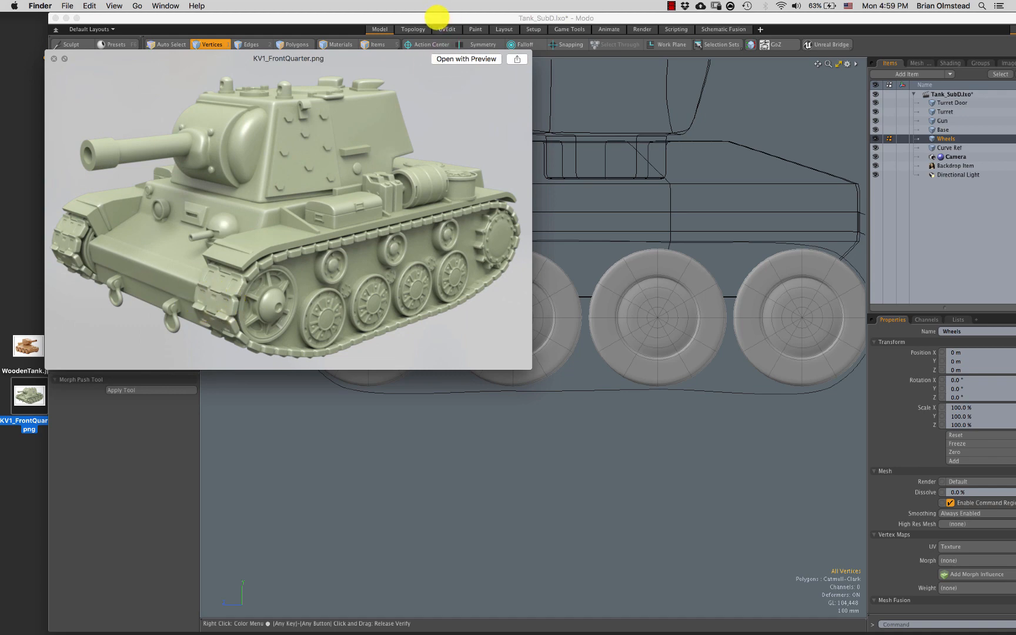
drag(437, 18, 389, 18)
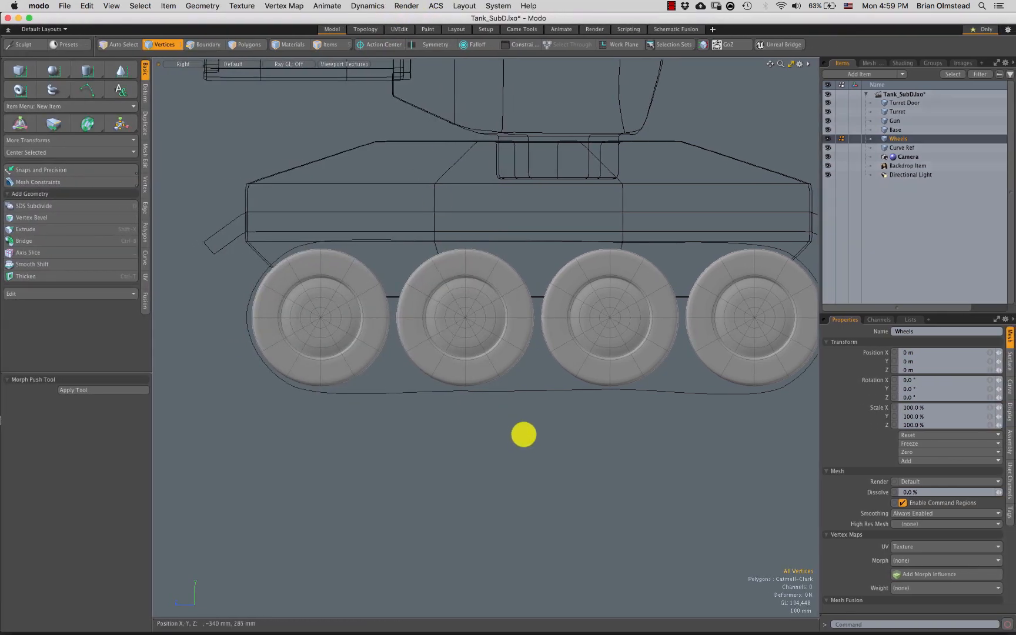
Add a new mesh item and name it Track_Piece
alt+drag(523, 434, 524, 351)
key(1)
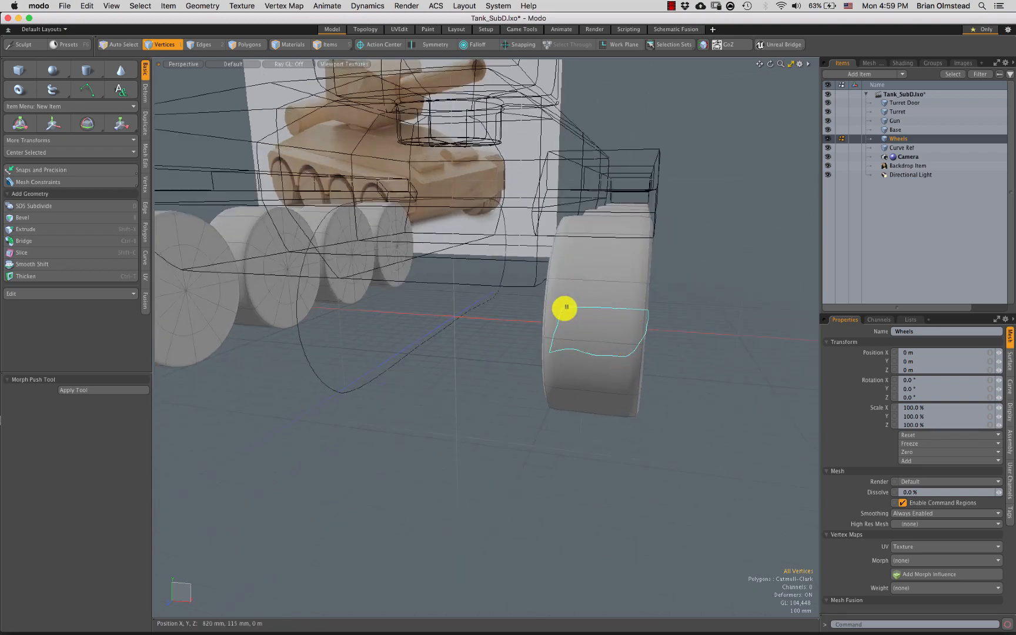
alt+drag(566, 307, 508, 299)
click(395, 296)
alt+drag(395, 295, 431, 315)
click(431, 331)
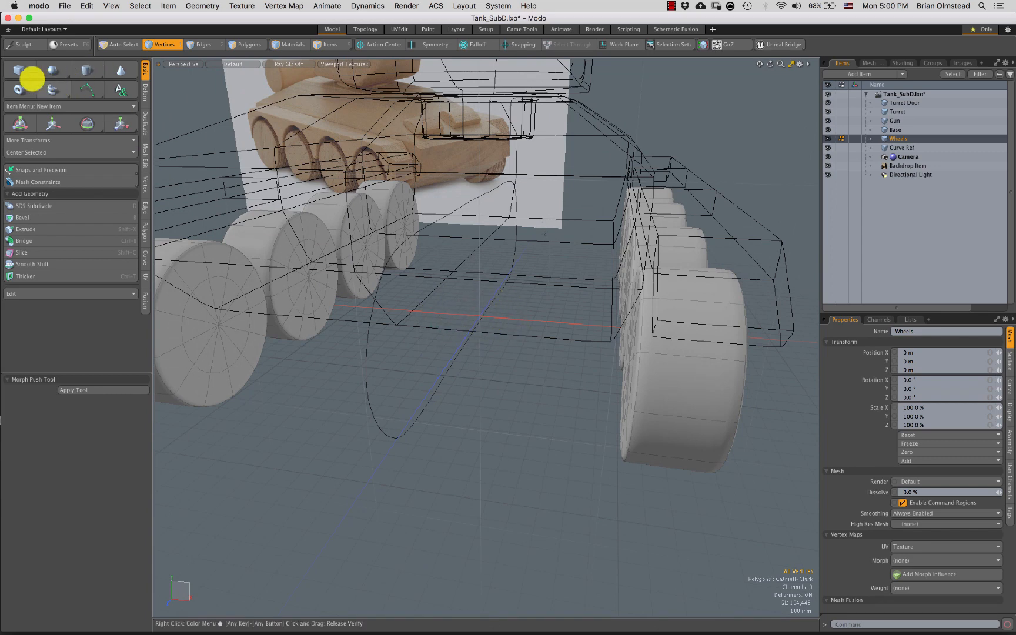
click(30, 74)
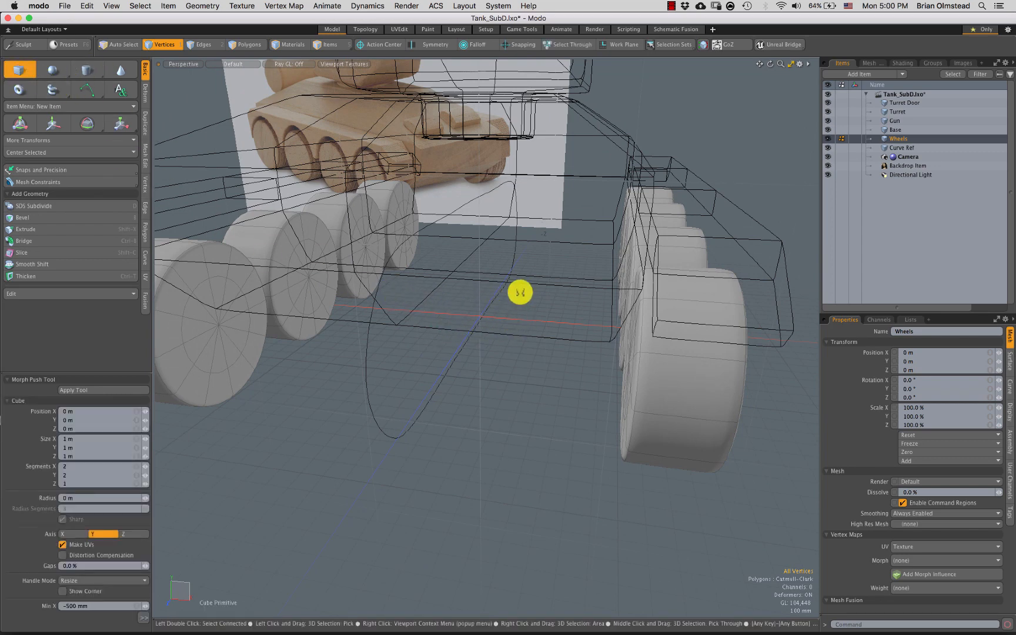
key(space)
key(n)
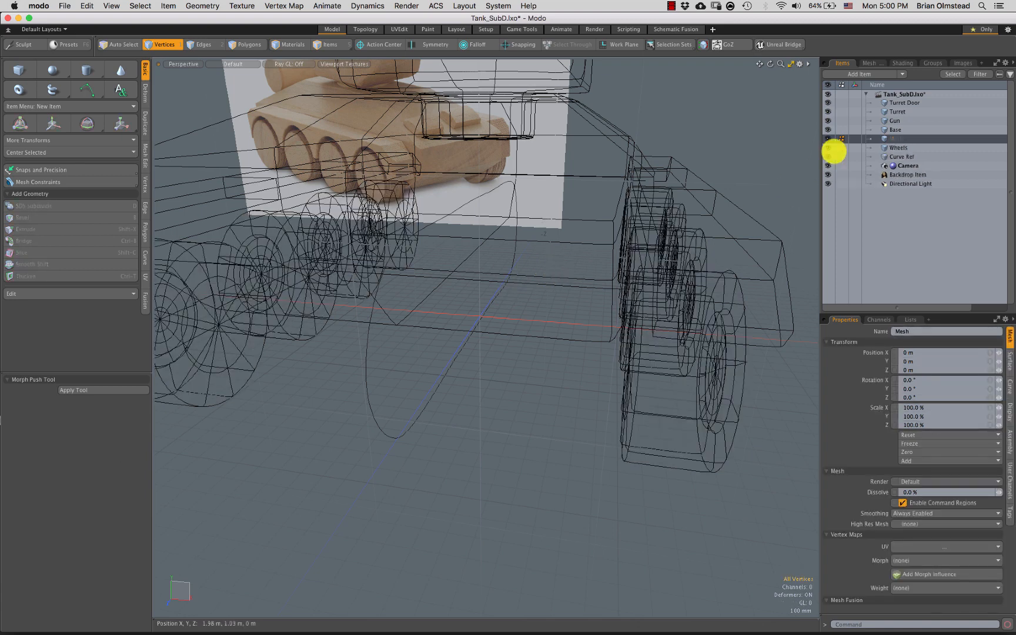
click(900, 140)
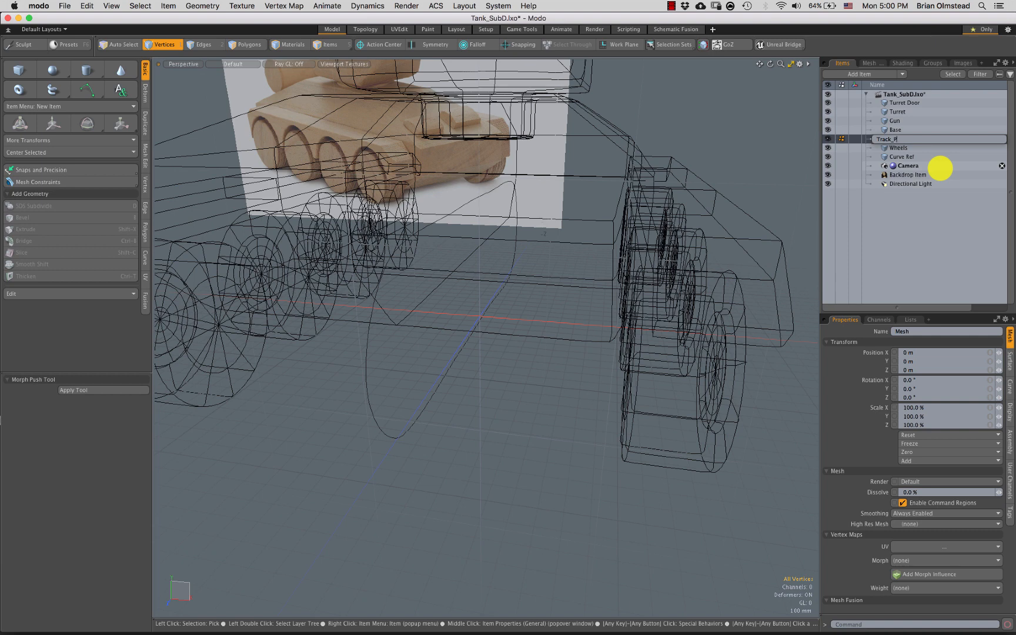
key(Return)
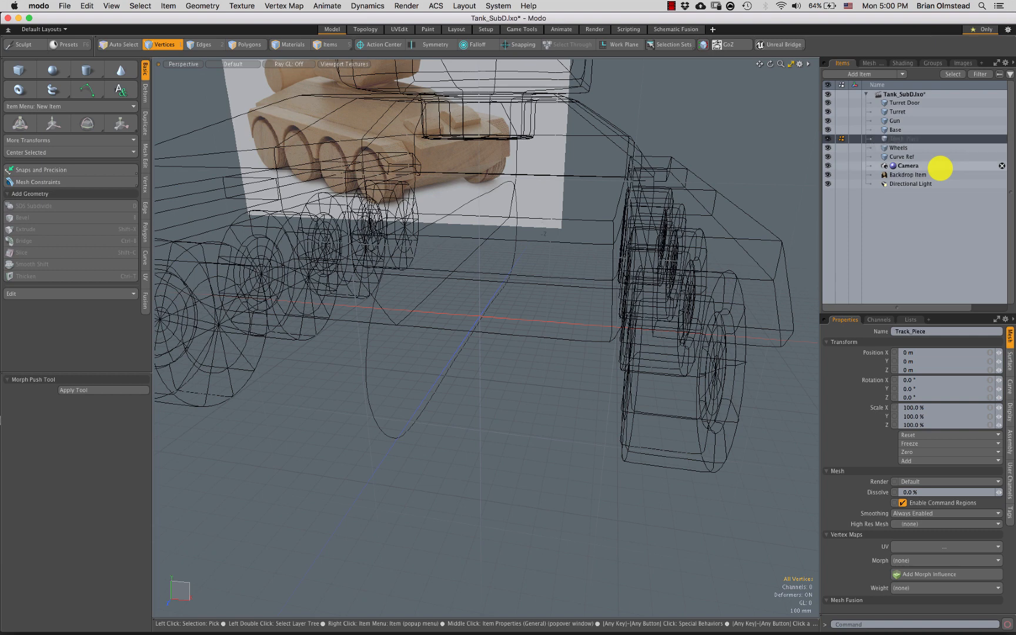
Create a 1 m cube at the origin in Track_Piece and select all of its polygons
click(22, 71)
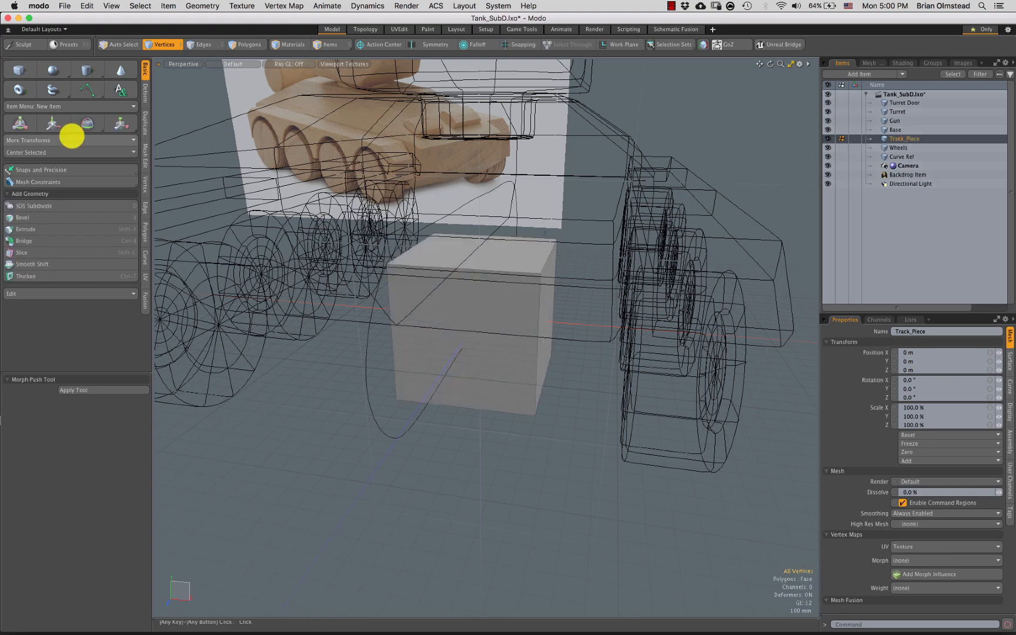
key(3)
double_click(482, 310)
Try flattening the cube to 14.5% in Y and 35% in Z and fitting it to the wheel's width beneath the wheel
key(y)
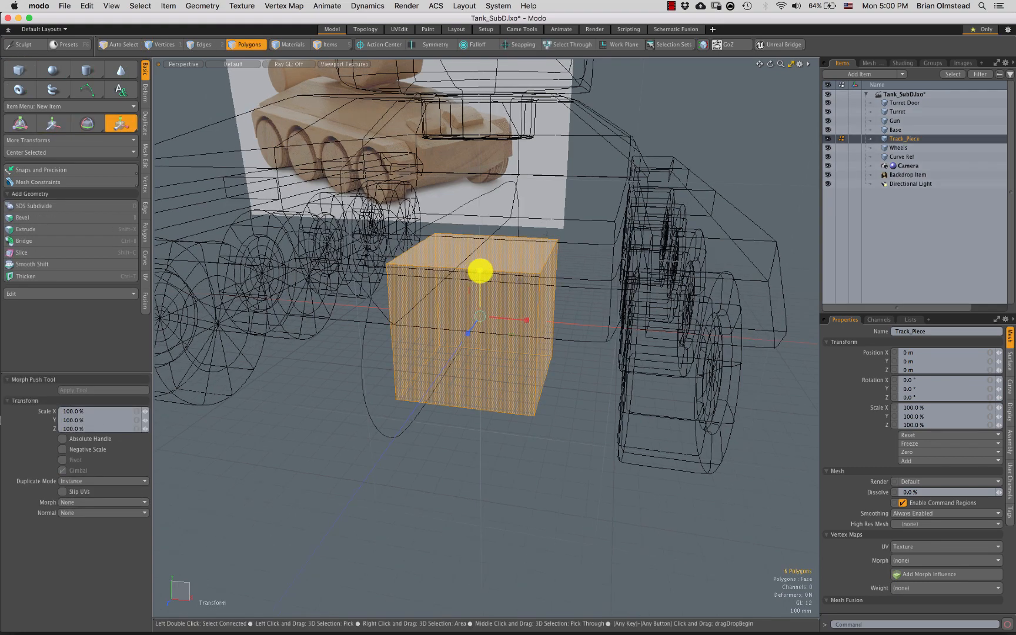
drag(480, 271, 507, 315)
key(ctrl+space)
click(544, 372)
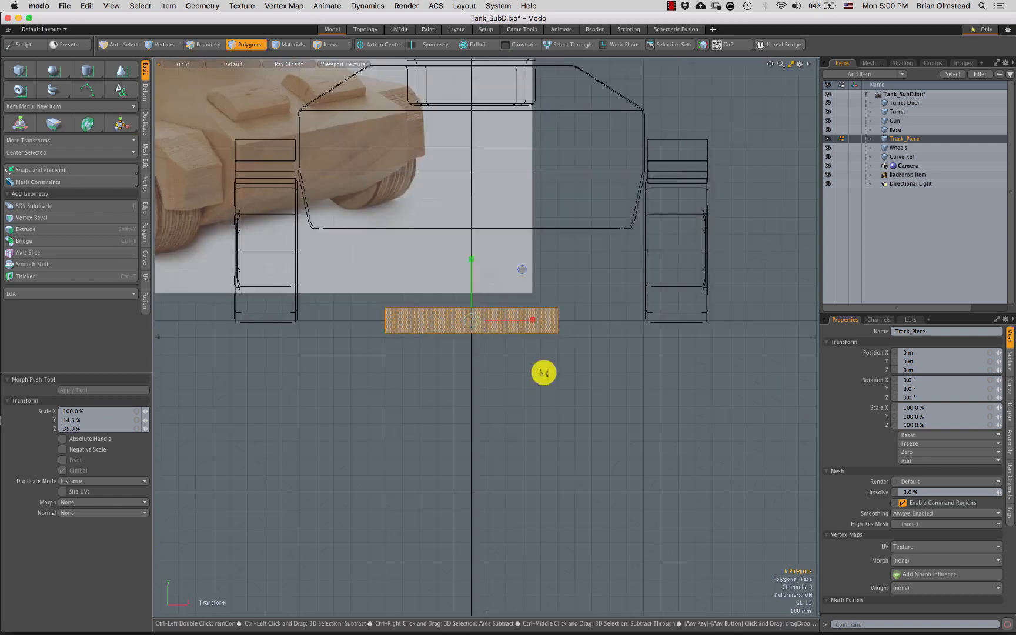
key(w)
drag(523, 277, 682, 272)
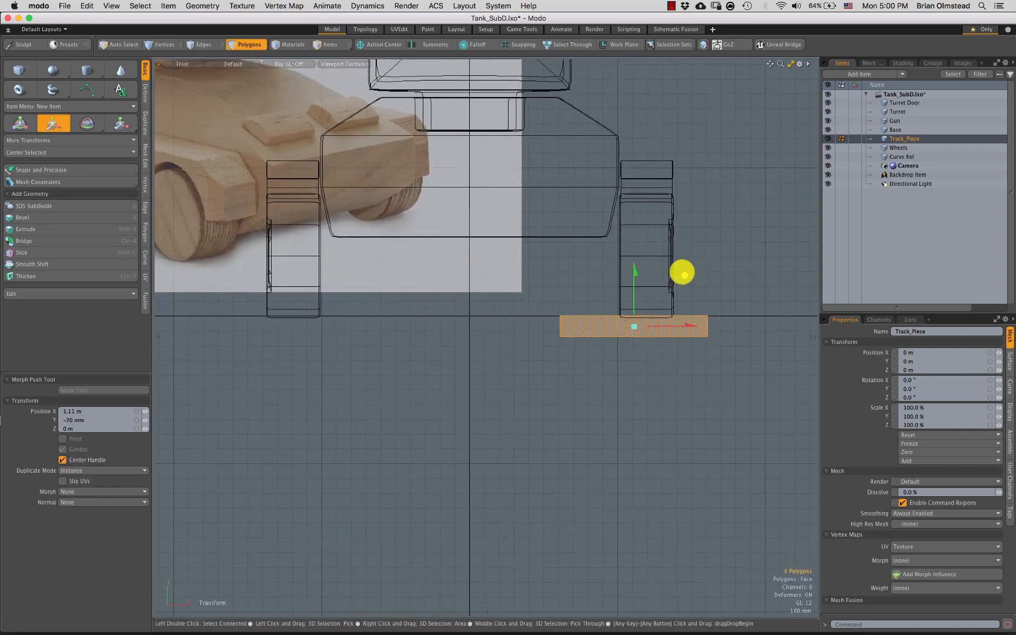
key(r)
drag(699, 324, 651, 326)
key(w)
click(683, 285)
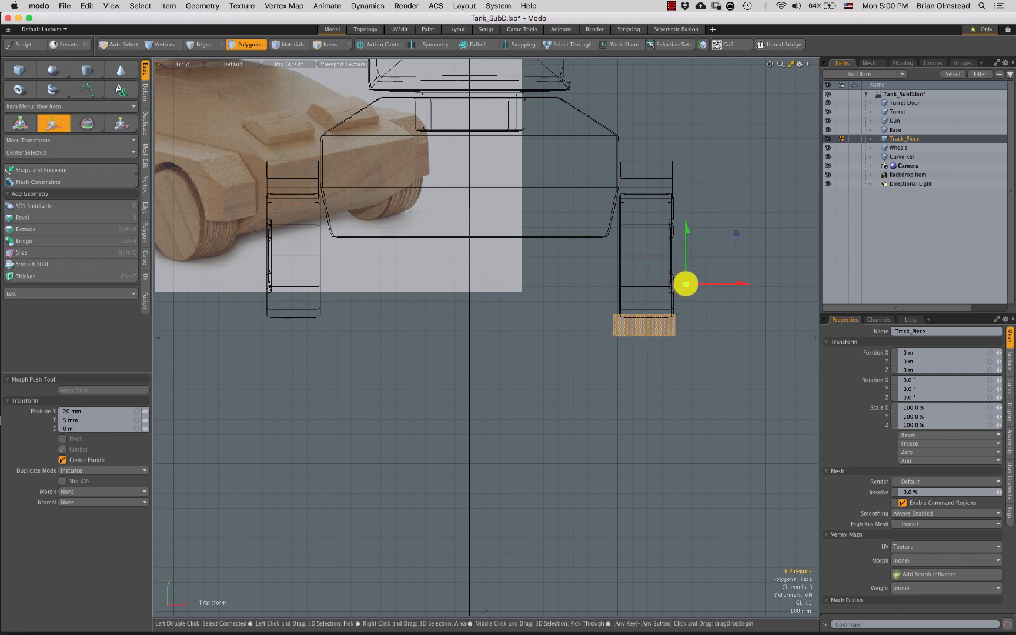
Undo the cube's moves and scalings back to the original cube at the origin
key(super+z)
key(super+z)
key(super+z)
key(super+z)
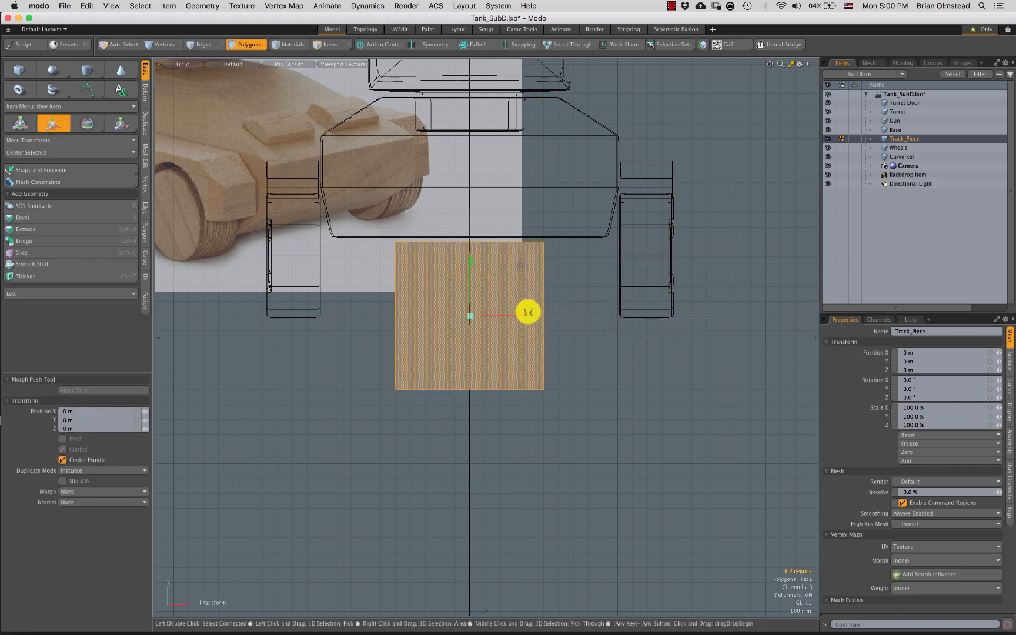
key(super+z)
click(532, 228)
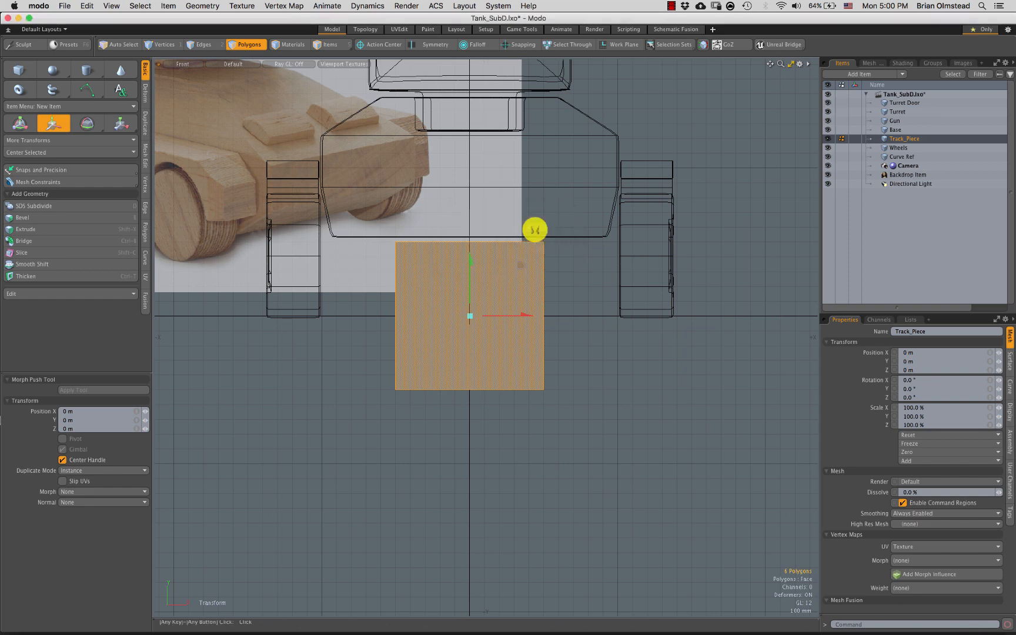
Scale the cube uniformly to 47%, flatten its height, and undo a trial move beneath the wheel
key(r)
drag(471, 318, 447, 338)
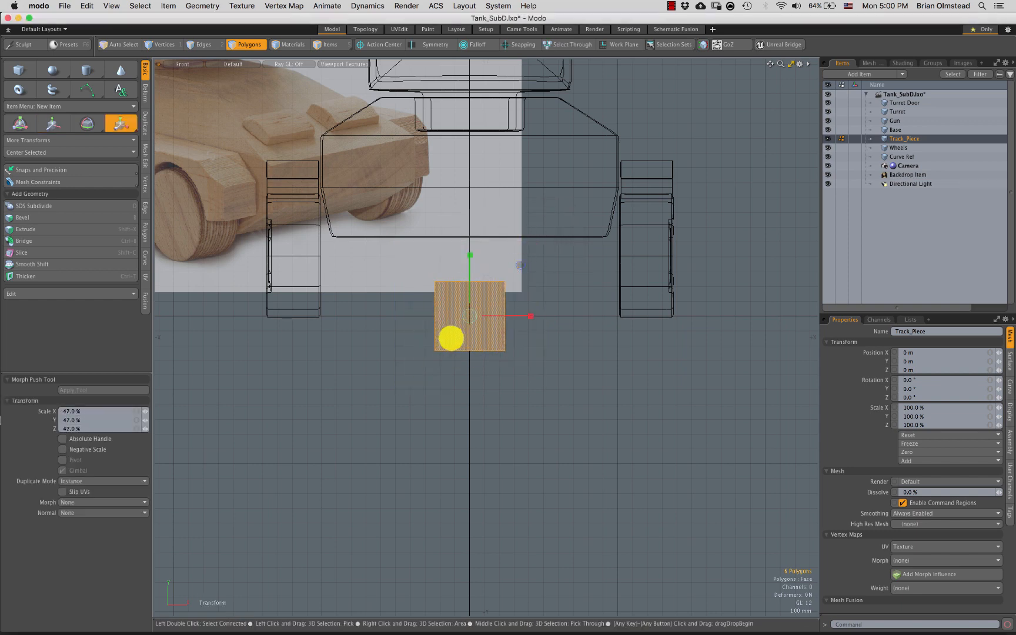
drag(462, 264, 465, 284)
key(w)
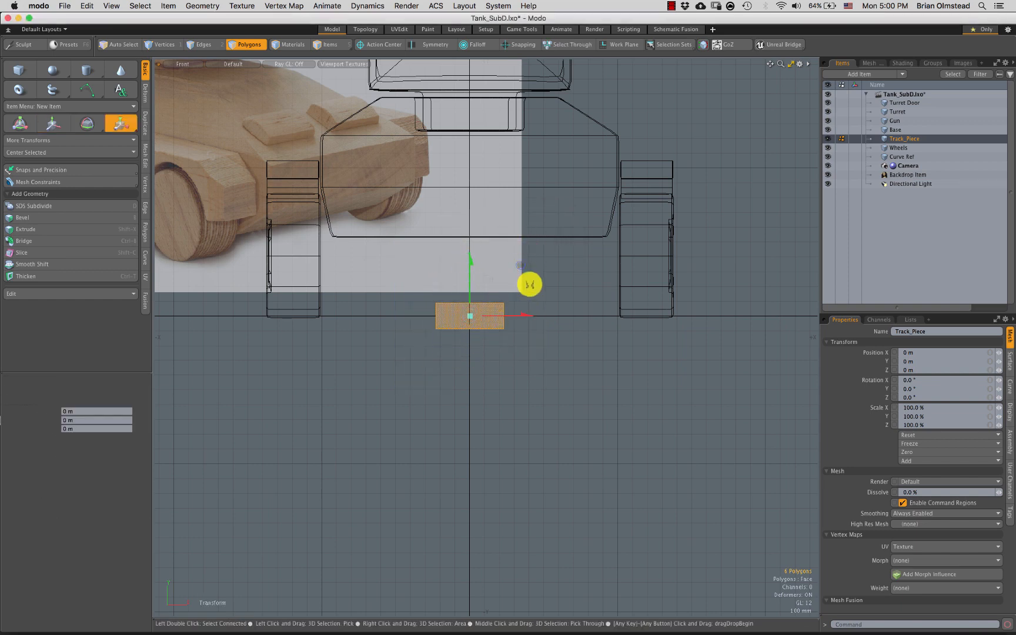
drag(529, 284, 698, 279)
key(super+z)
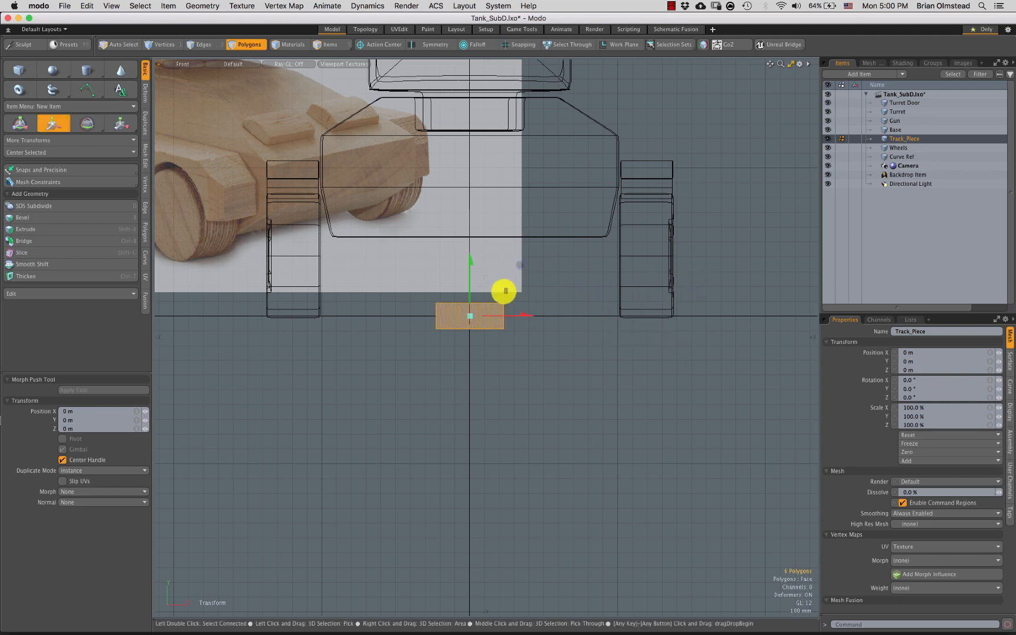
Narrow the block to 80.5% in X and undo another trial move beneath the wheel
key(r)
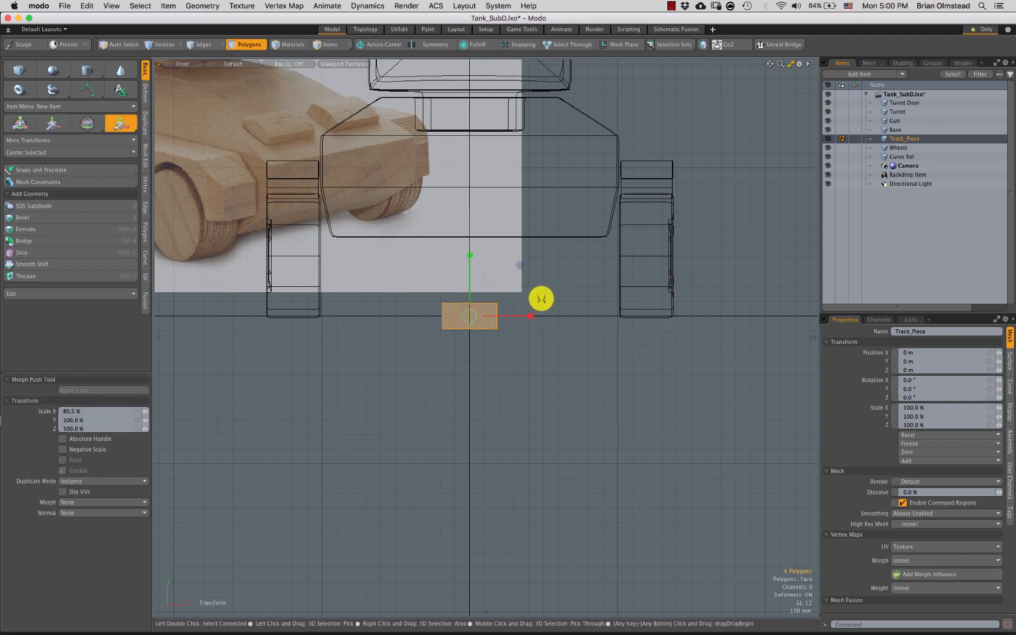
key(w)
drag(521, 265, 695, 279)
key(super+z)
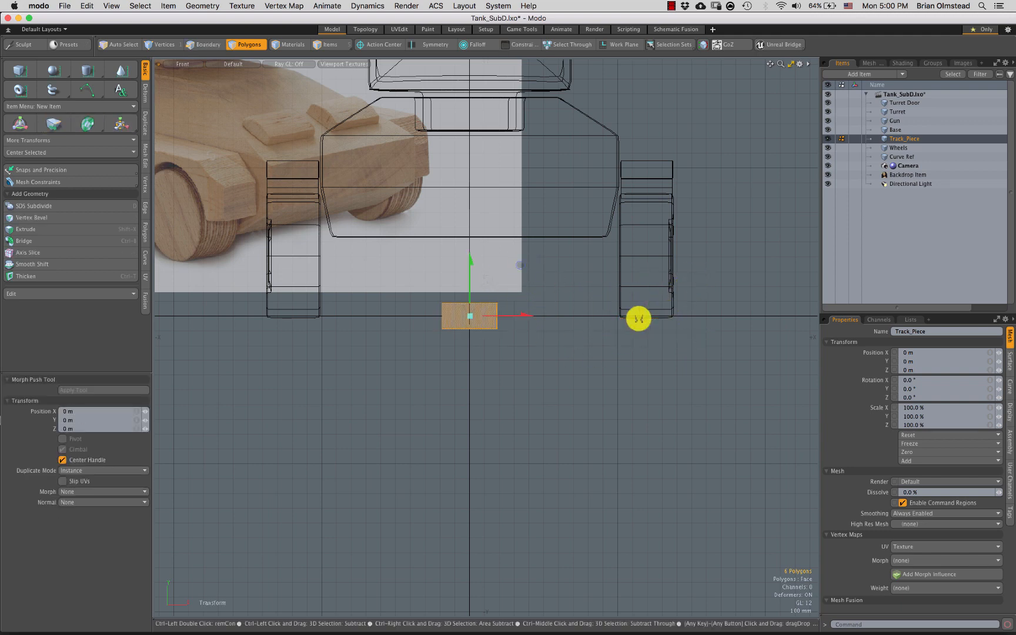
Scale the block to 47% in Y and 43.5% in Z, and deselect its polygons
key(ctrl+space)
click(550, 334)
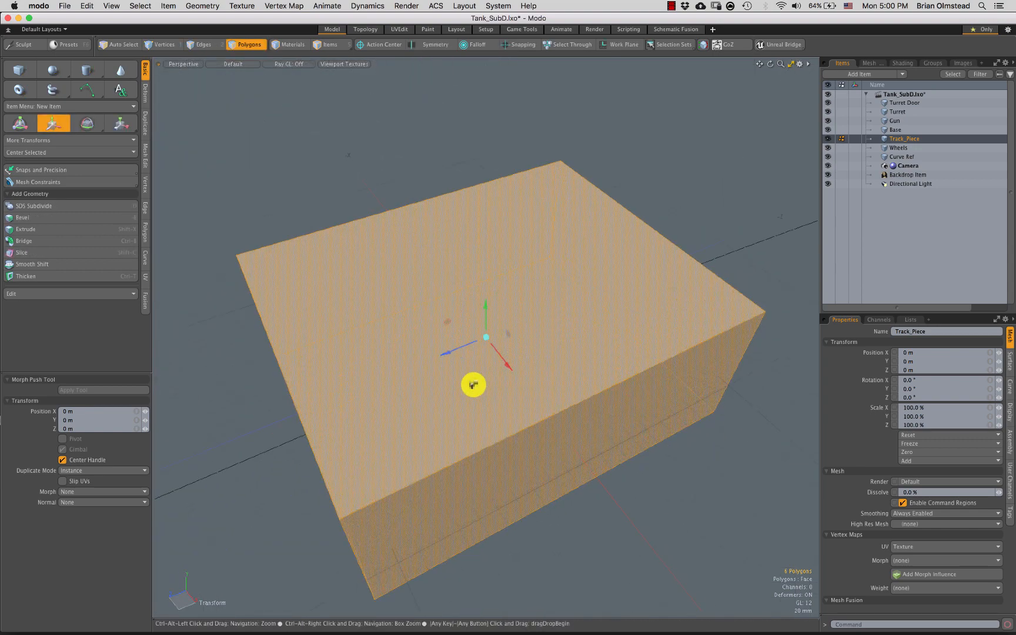
key(r)
drag(436, 359, 494, 333)
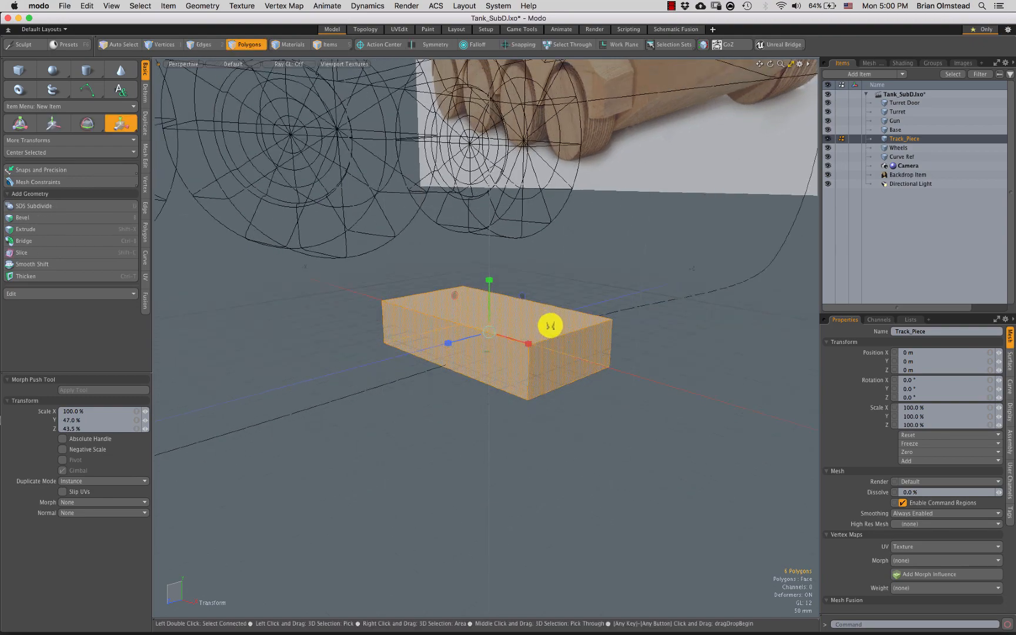
alt+drag(519, 294, 421, 288)
alt+drag(421, 288, 521, 287)
key(q)
click(426, 365)
key(3)
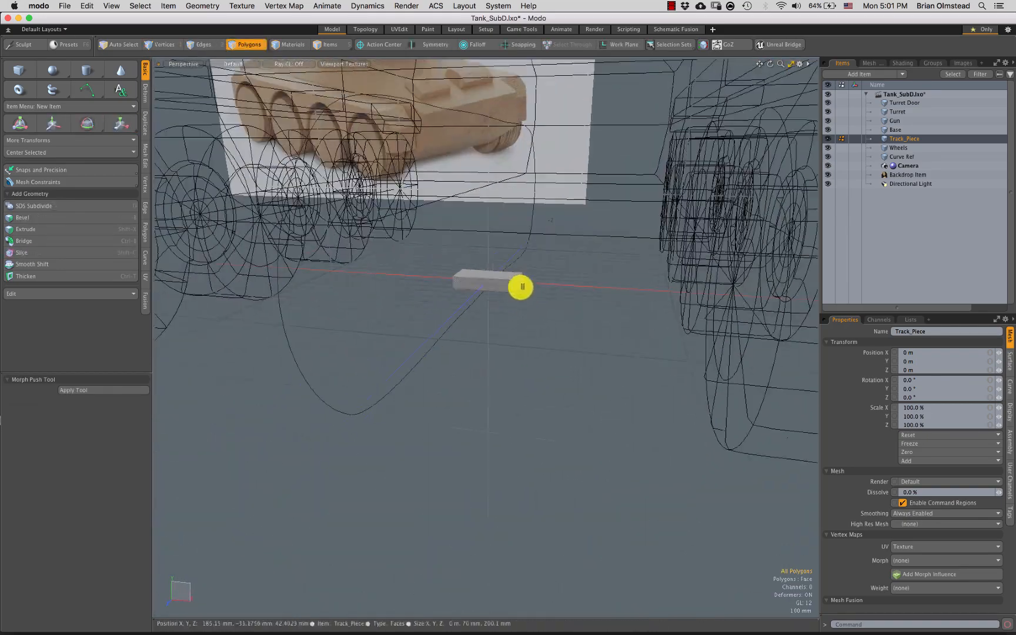
Hide the turret, turret door, gun, base, wheels and backdrop items, keeping Track_Piece and Curve Ref visible
click(827, 120)
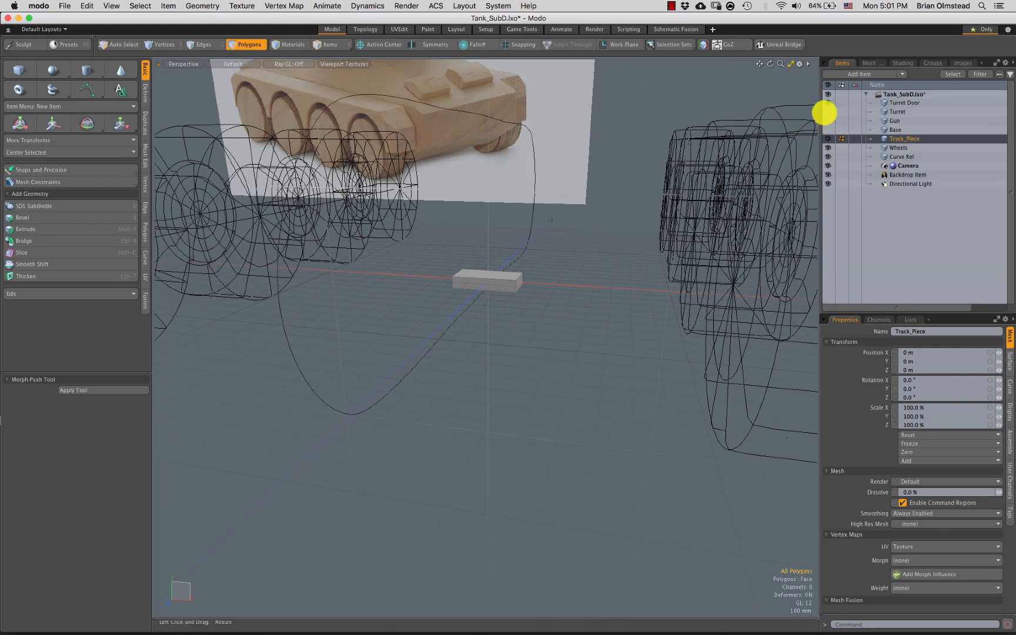
click(826, 175)
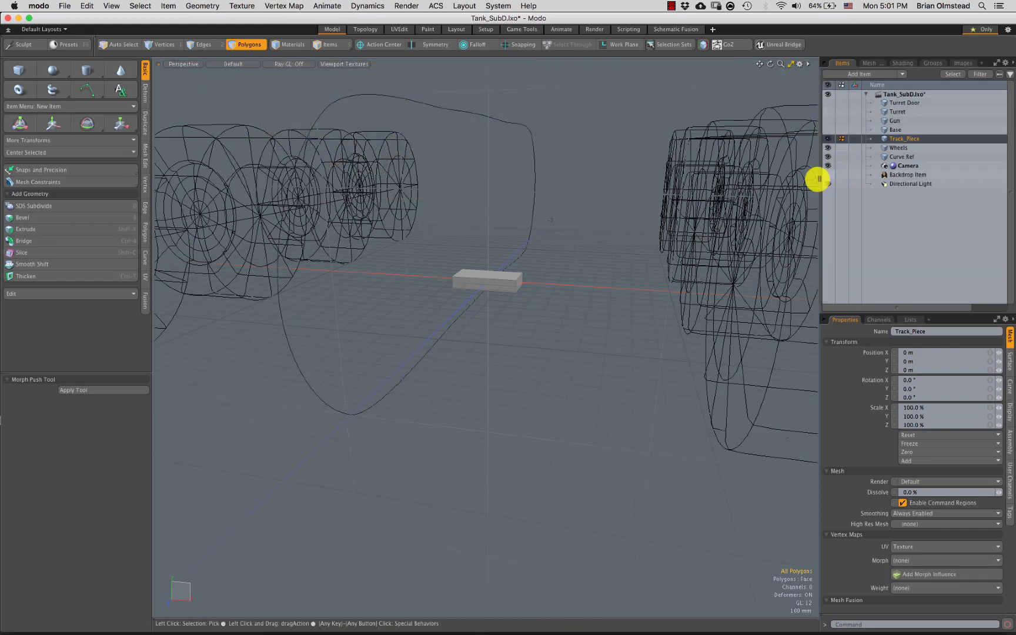
scroll(522, 295, down, 3)
click(827, 147)
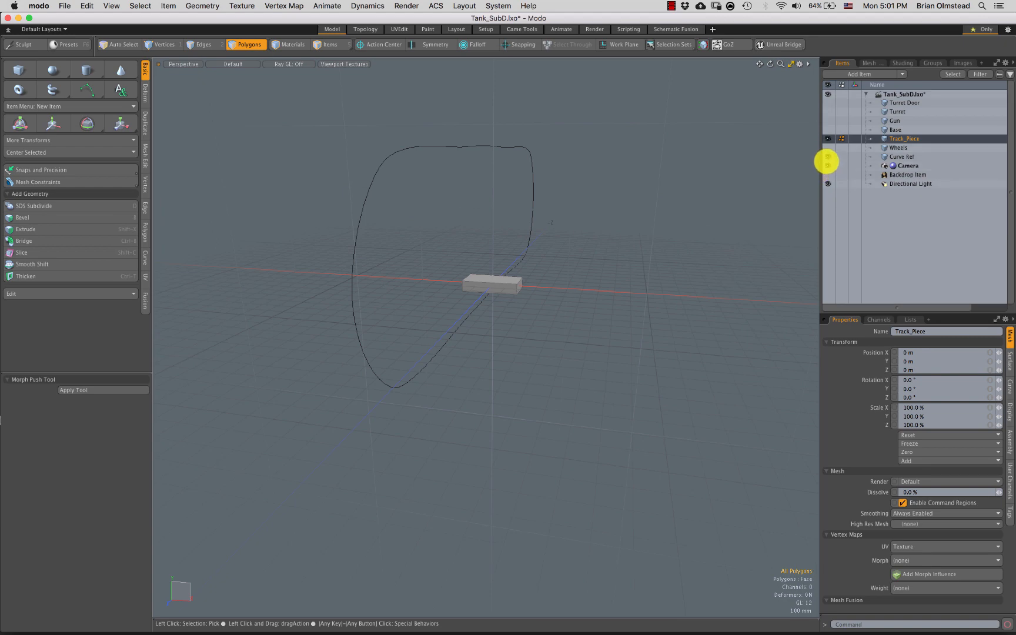
Examine the track piece and the Curve Ref outline from several angles
alt+drag(521, 318, 463, 168)
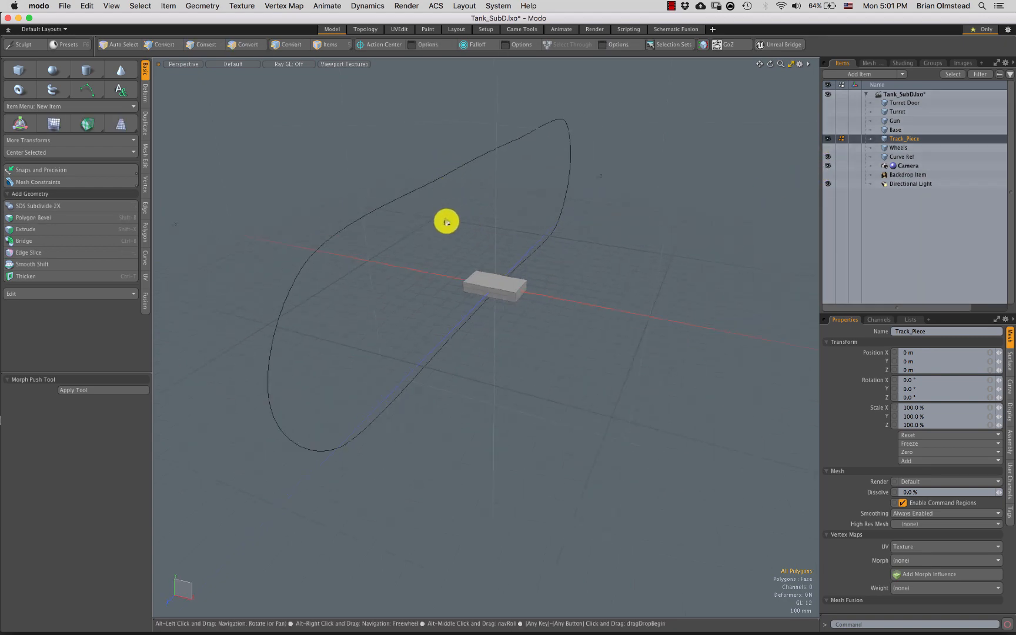
alt+drag(447, 221, 395, 196)
scroll(394, 195, down, 3)
mouse_move(421, 189)
right_down()
mouse_move(320, 322)
mouse_move(531, 162)
mouse_move(490, 199)
right_up()
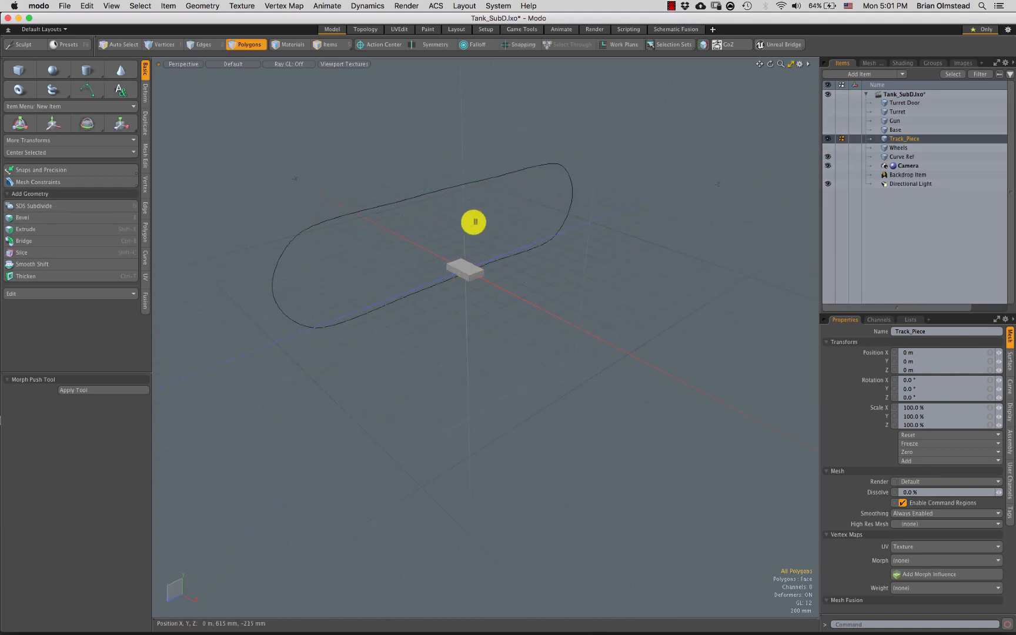
ctrl+alt+drag(455, 304, 462, 254)
mouse_move(482, 239)
right_down()
mouse_move(449, 306)
mouse_move(501, 249)
mouse_move(488, 241)
right_up()
mouse_move(461, 295)
alt+mouse_down()
mouse_move(519, 284)
mouse_move(500, 277)
mouse_move(514, 267)
mouse_move(506, 219)
alt+mouse_up()
click(524, 276)
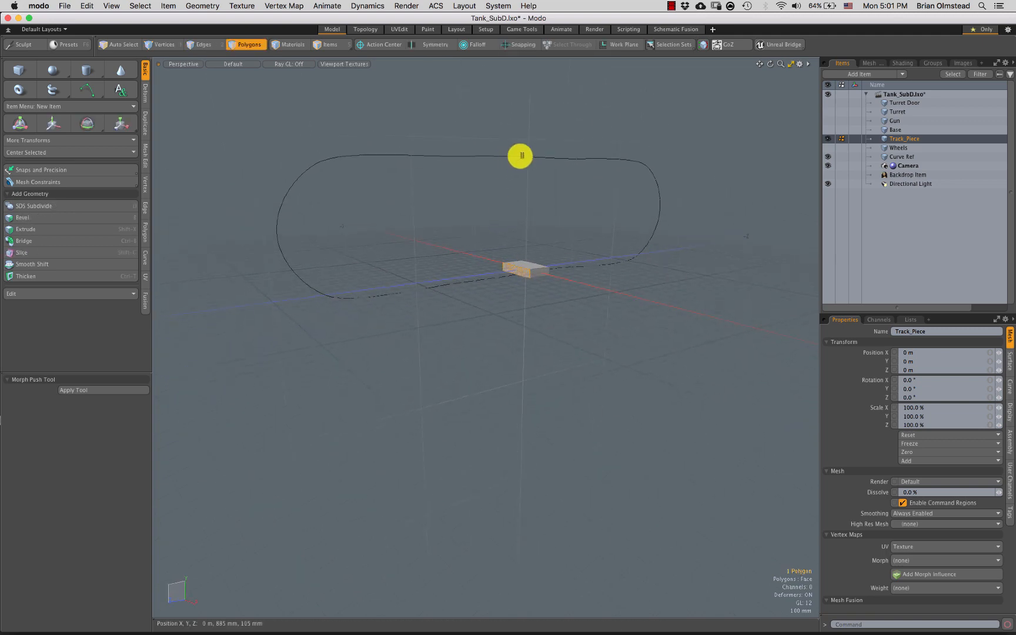
mouse_move(522, 154)
right_down()
mouse_move(315, 152)
mouse_move(301, 273)
mouse_move(415, 299)
mouse_move(514, 262)
right_up()
mouse_move(499, 155)
right_down()
mouse_move(275, 245)
mouse_move(595, 288)
mouse_move(601, 223)
right_up()
click(517, 247)
mouse_move(517, 247)
alt+mouse_down()
mouse_move(513, 307)
mouse_move(522, 307)
alt+mouse_up()
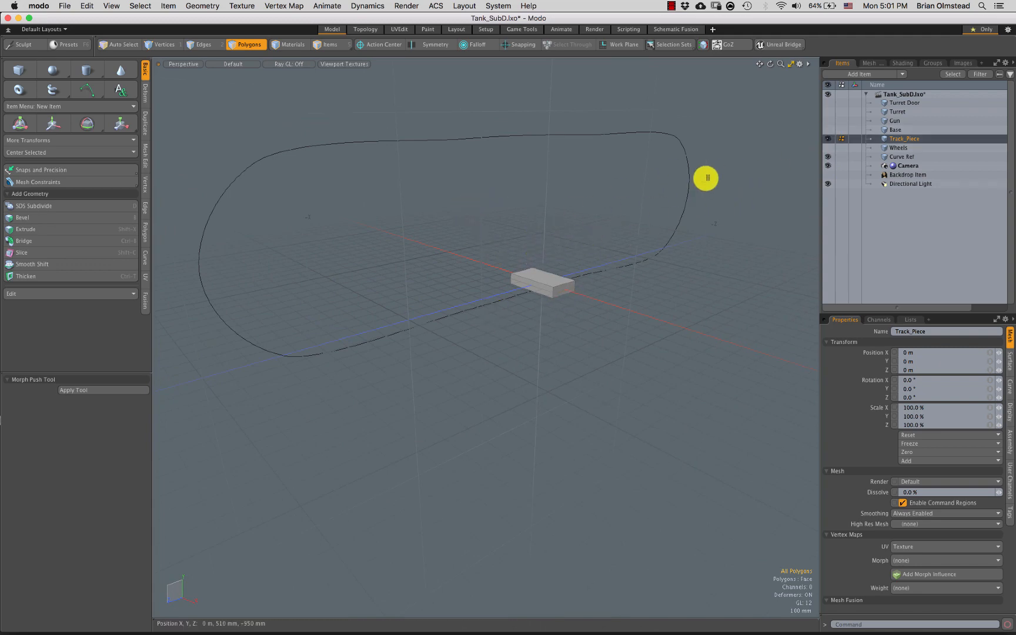
alt+drag(551, 263, 547, 267)
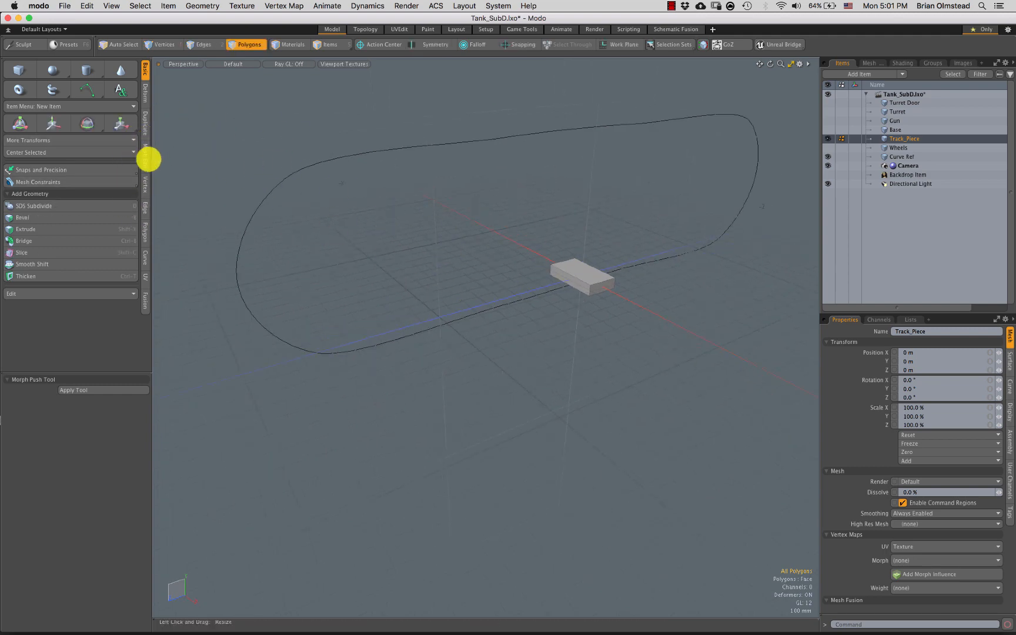
Duplicate the track piece as instances along the closed Curve Ref outline with the Curve Instance tool, and check them from the Right view
click(146, 122)
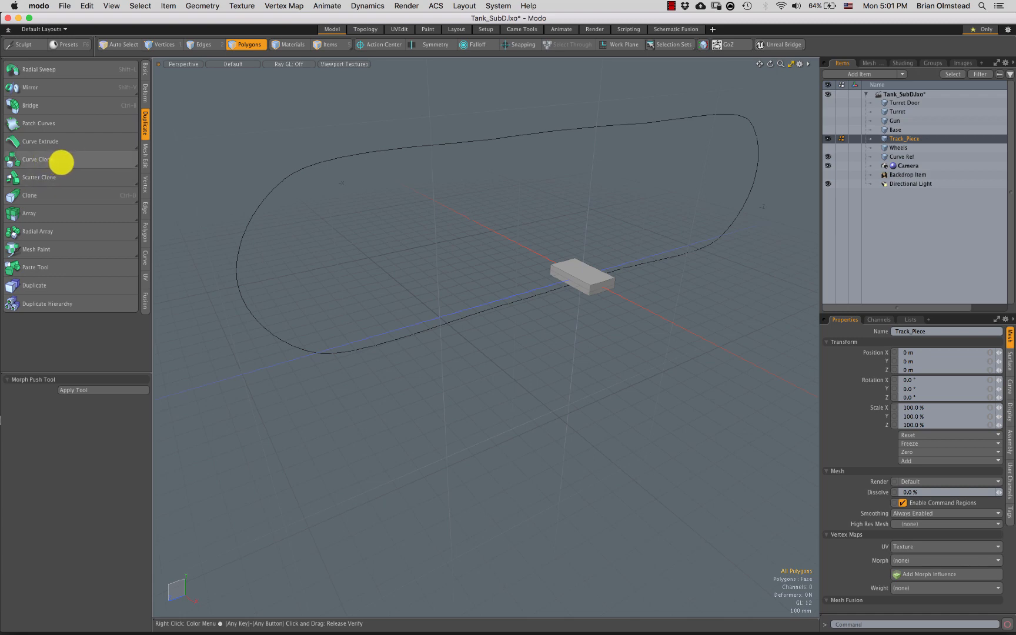
click(62, 162)
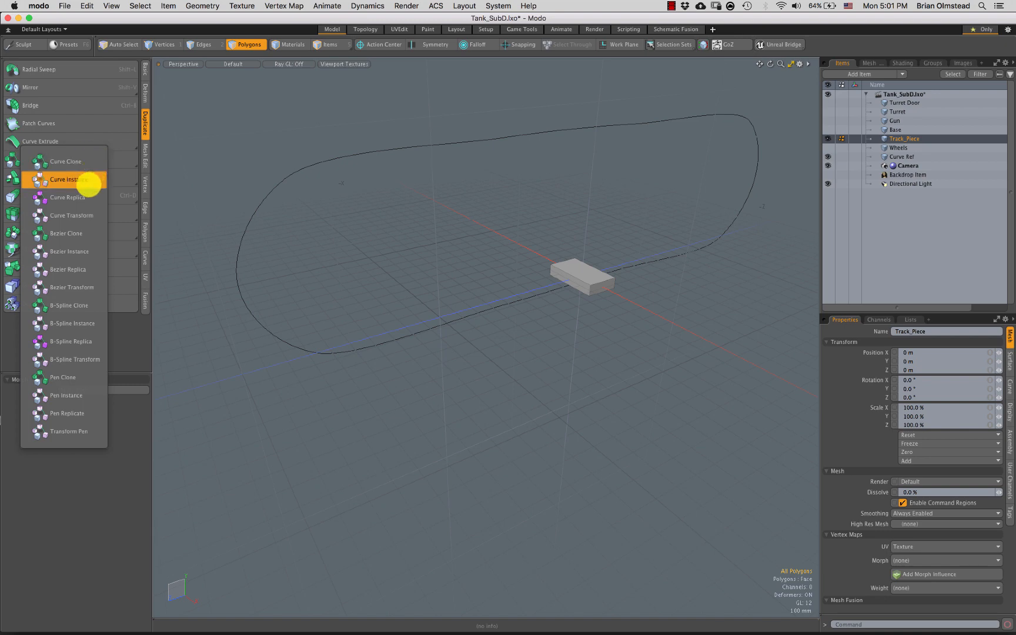
click(87, 179)
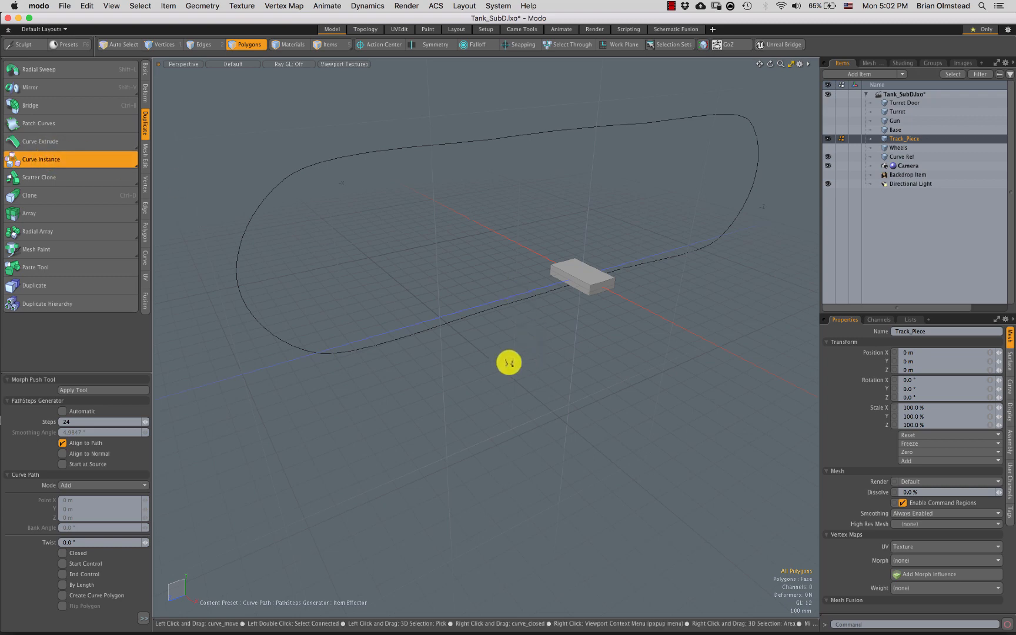
click(503, 377)
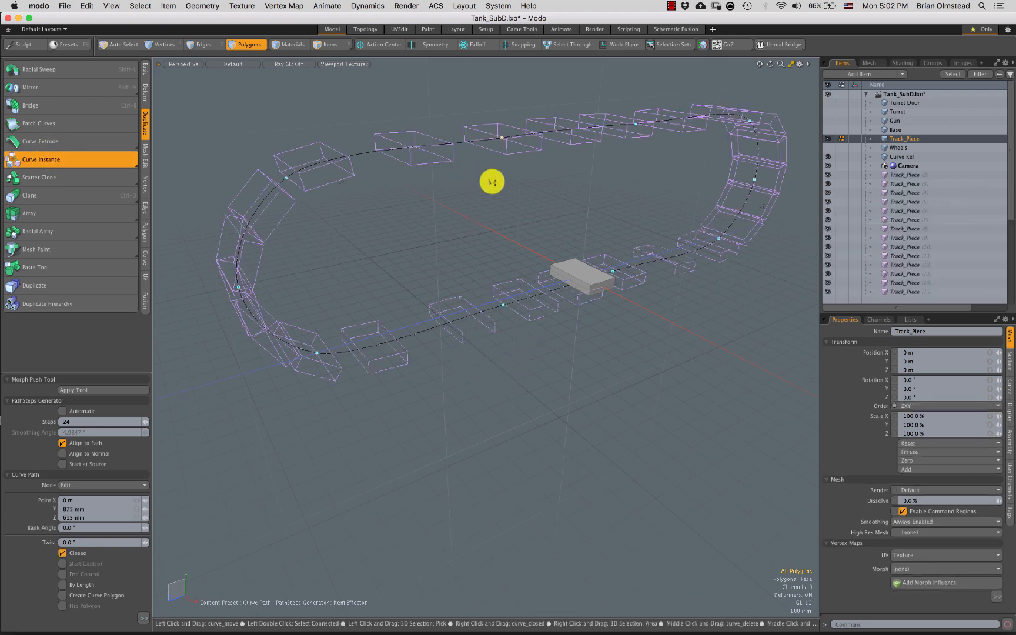
alt+drag(471, 240, 386, 184)
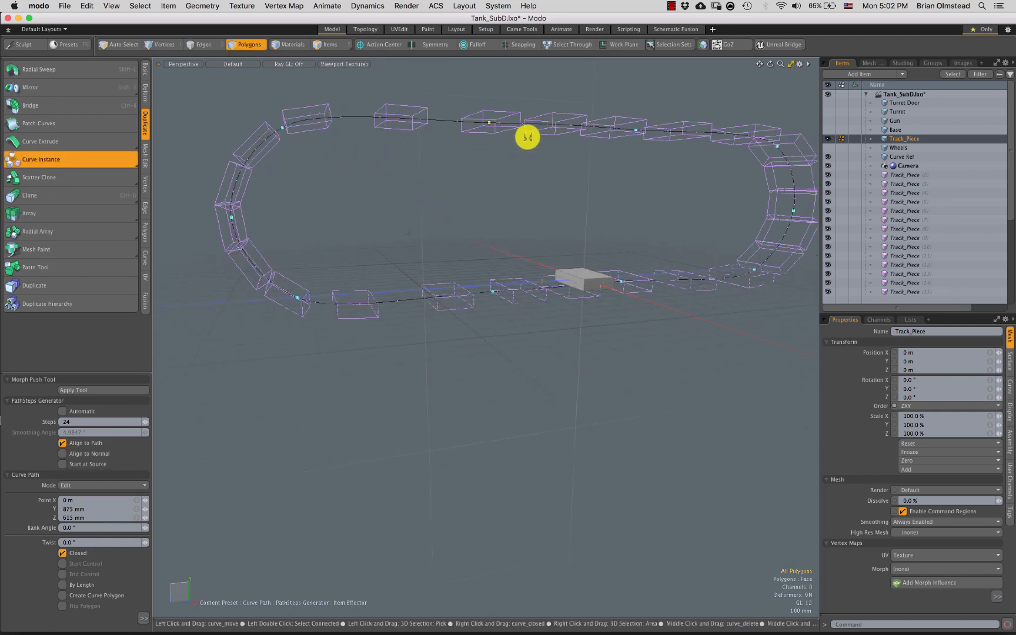
alt+drag(566, 145, 448, 218)
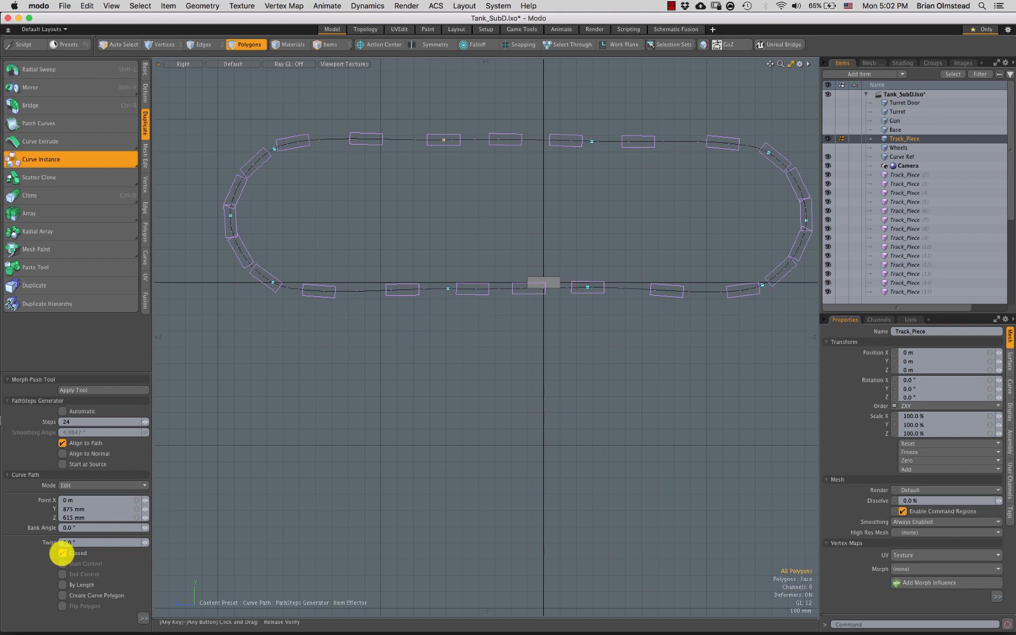
Try toggling the Closed, Align to Normal and By Length options to compare how the instances follow the curve
click(62, 553)
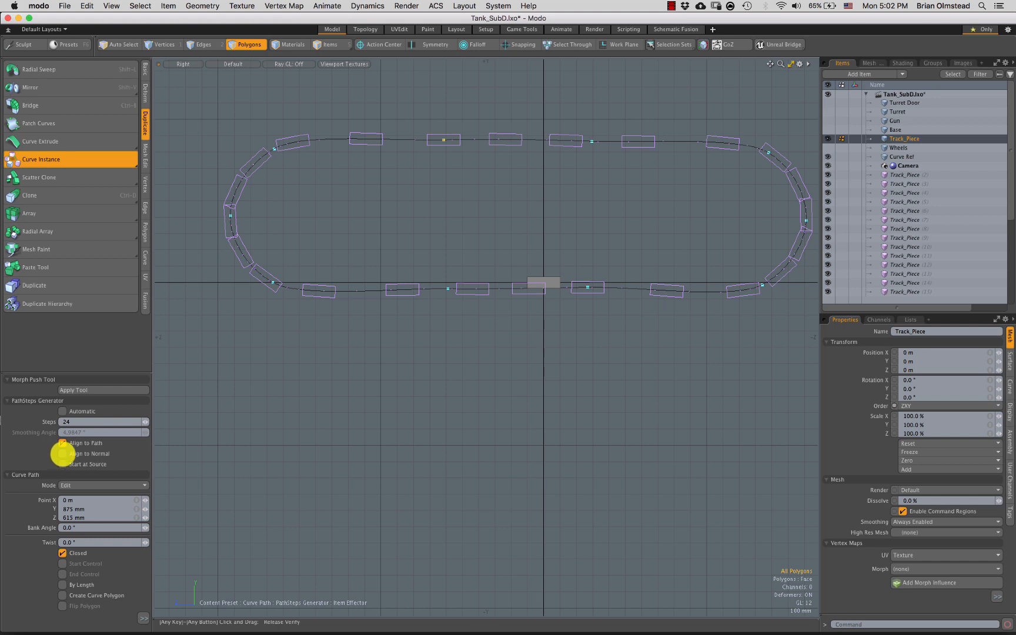
click(62, 453)
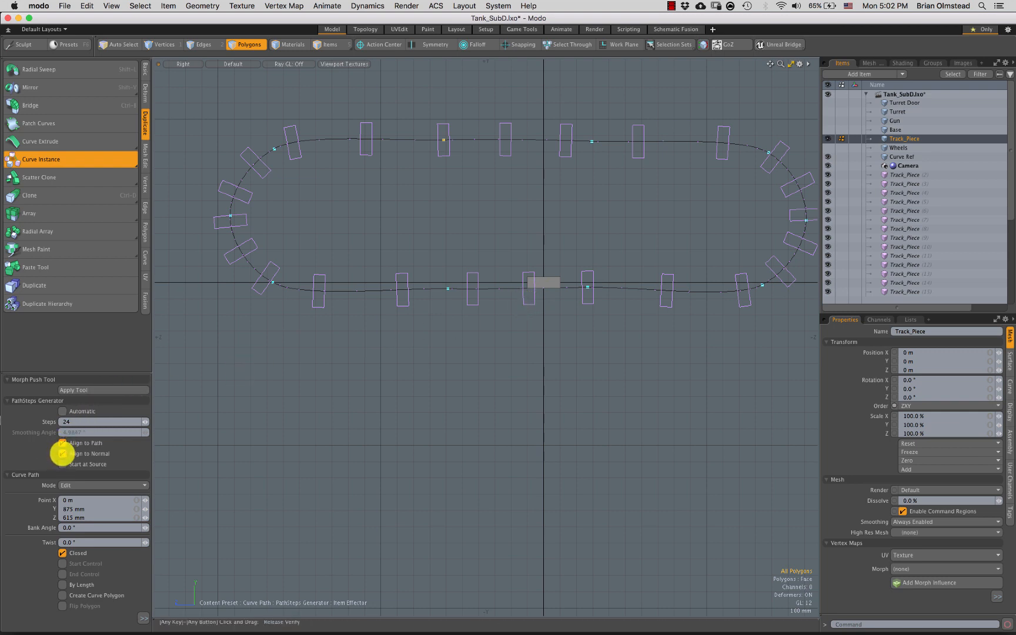
click(62, 453)
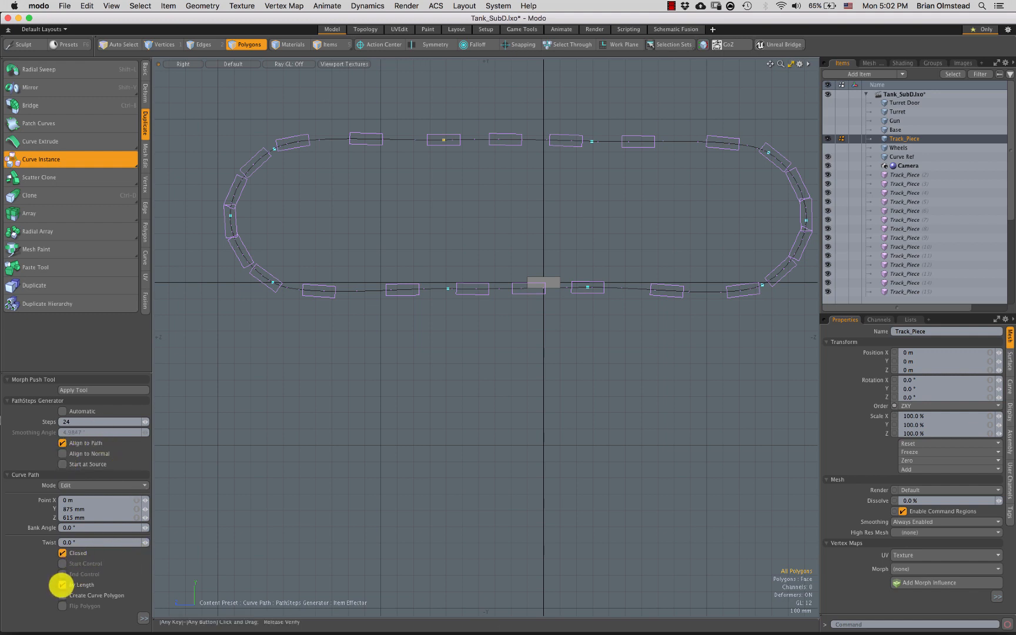
click(61, 585)
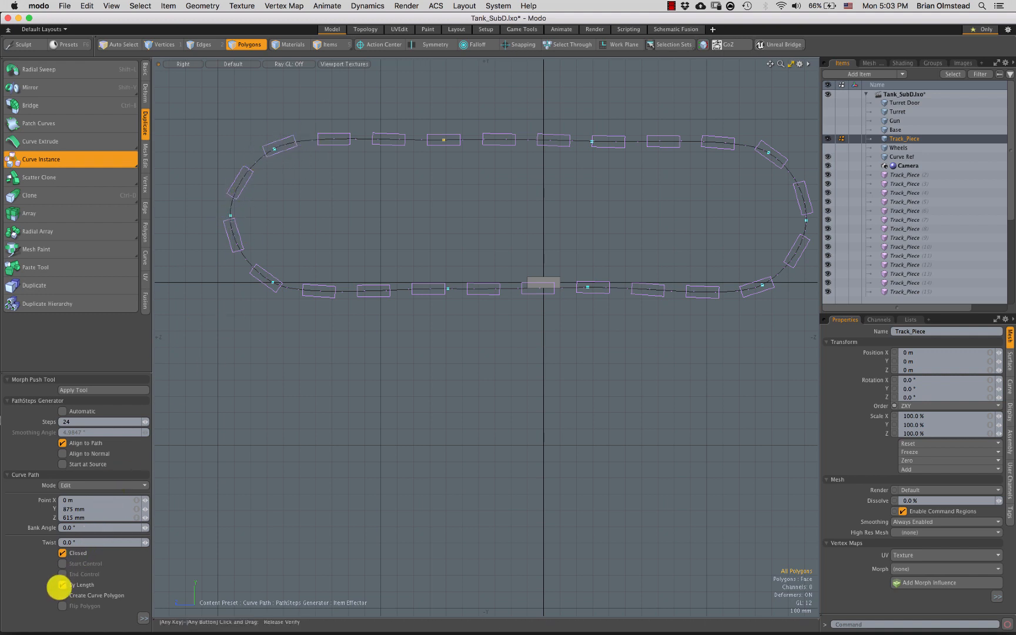
click(61, 585)
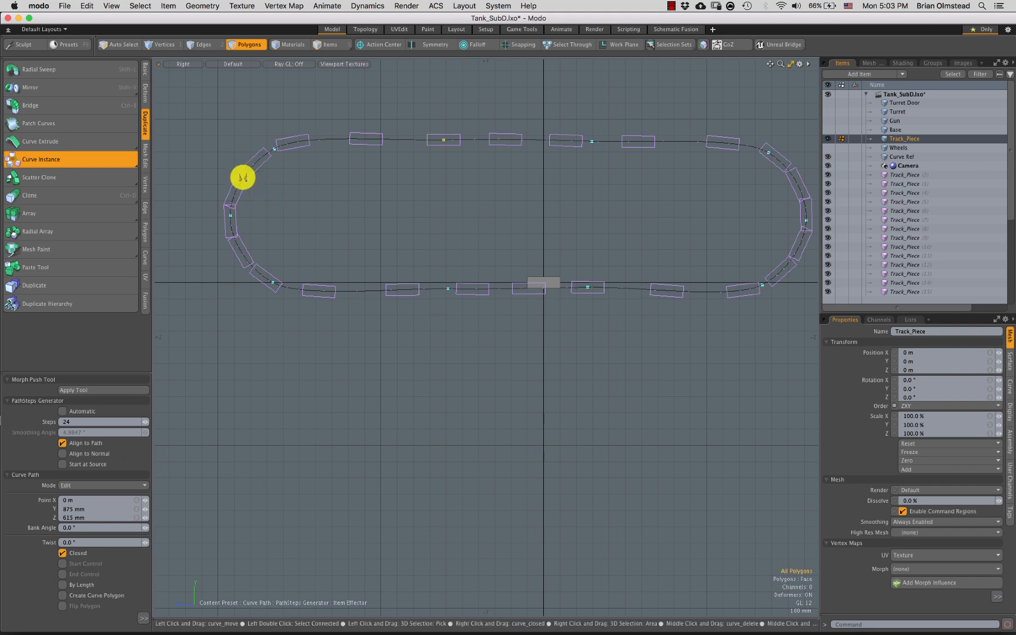
Space the track instances evenly by length, set the path to 36 steps, and finish the Curve Instance operation
click(229, 207)
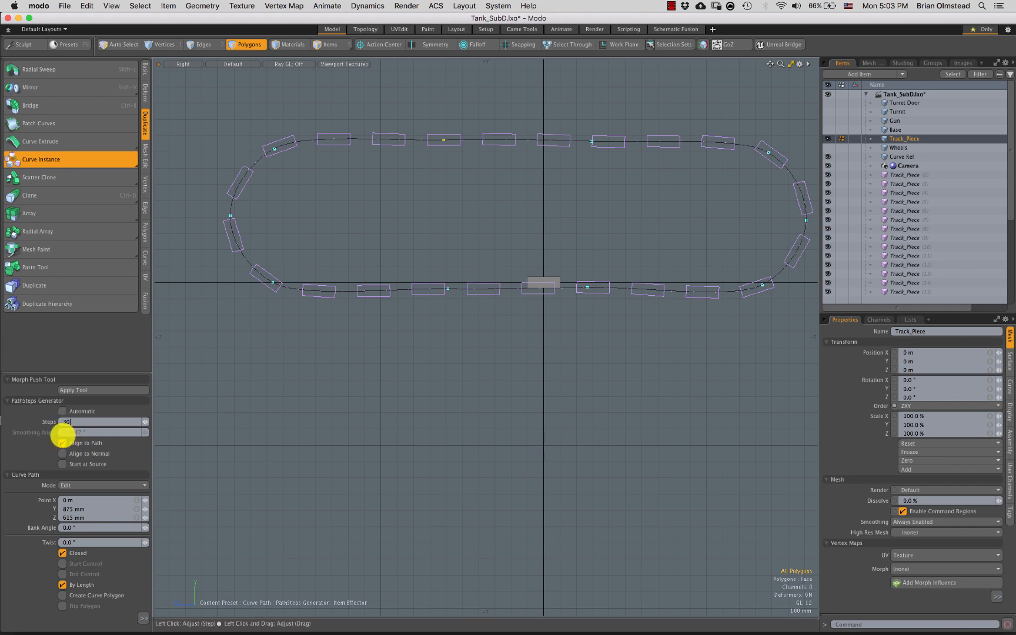
key(Return)
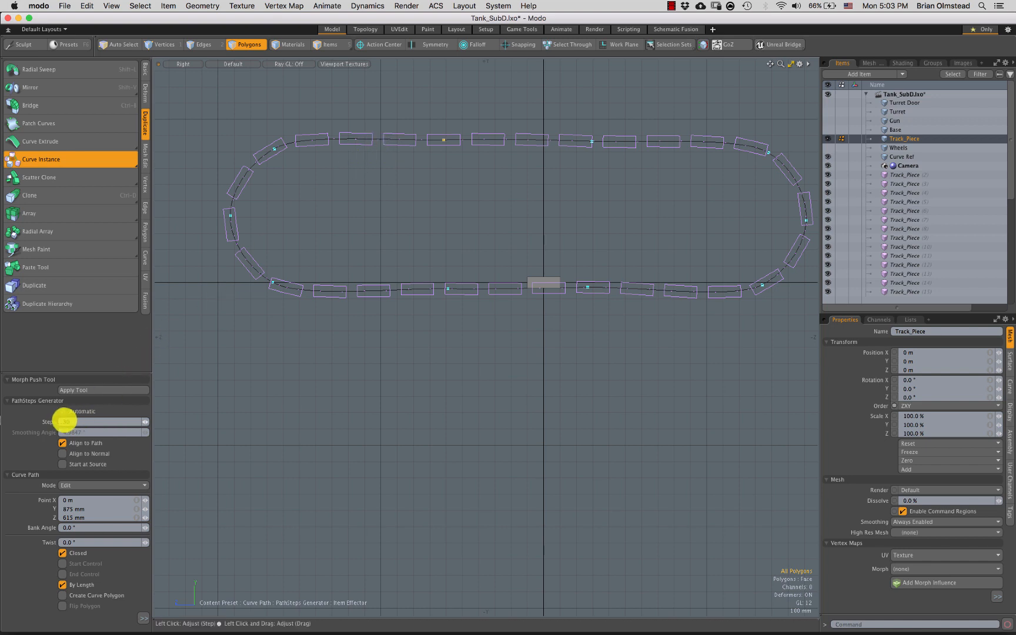
drag(46, 421, 69, 433)
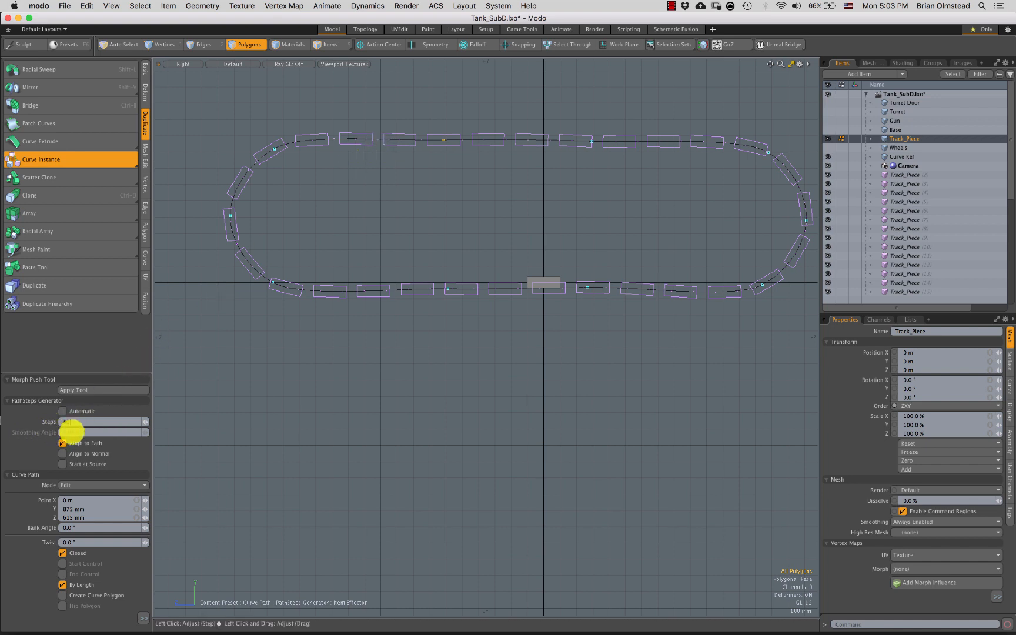
key(Return)
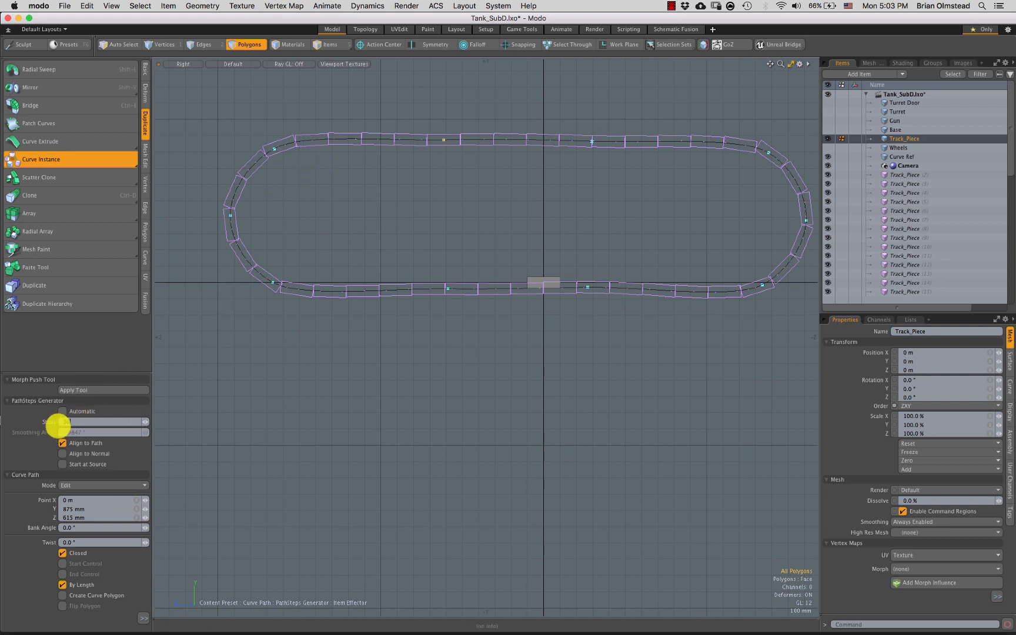
key(Return)
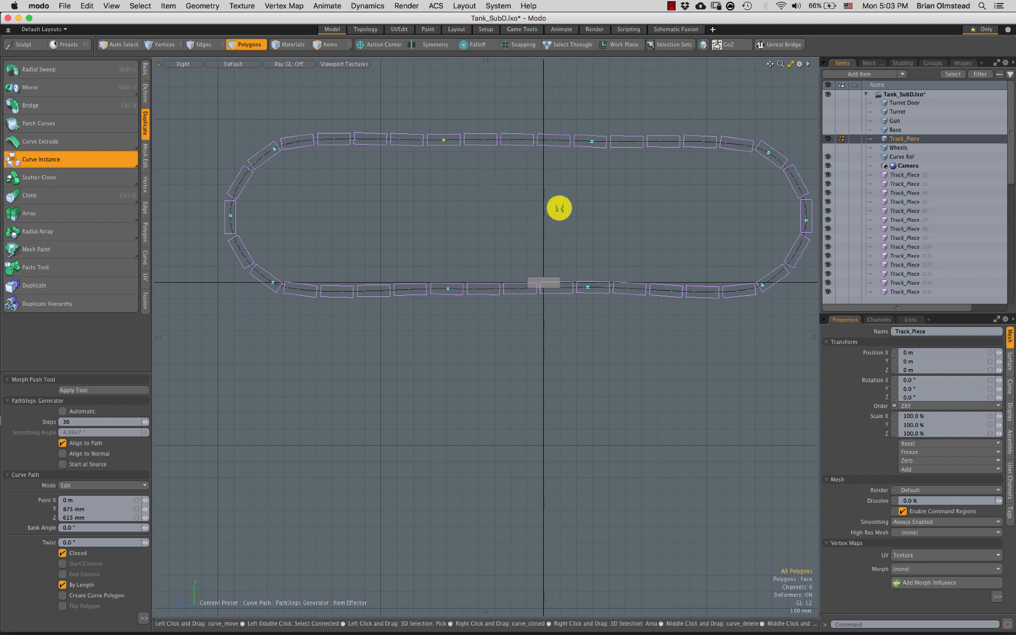
key(space)
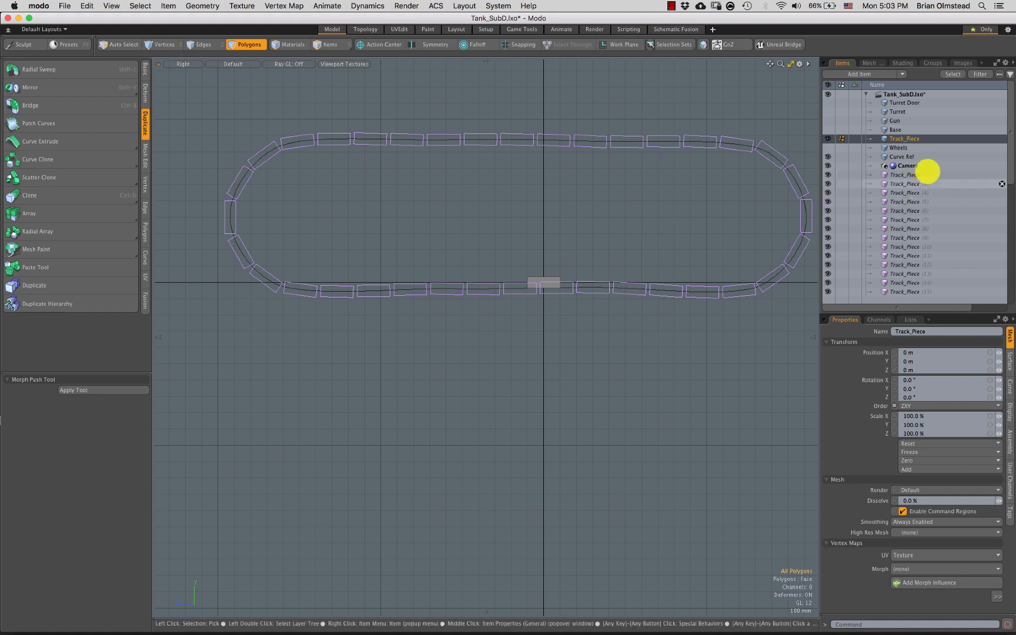
Select the first two track piece instances in turn to identify them on the outline
click(907, 174)
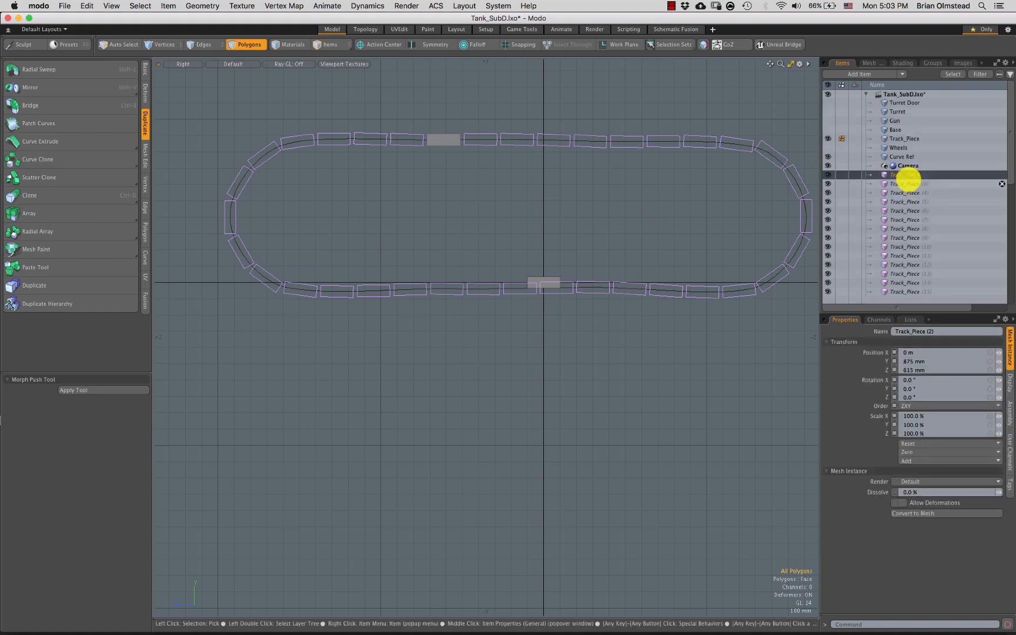
click(903, 182)
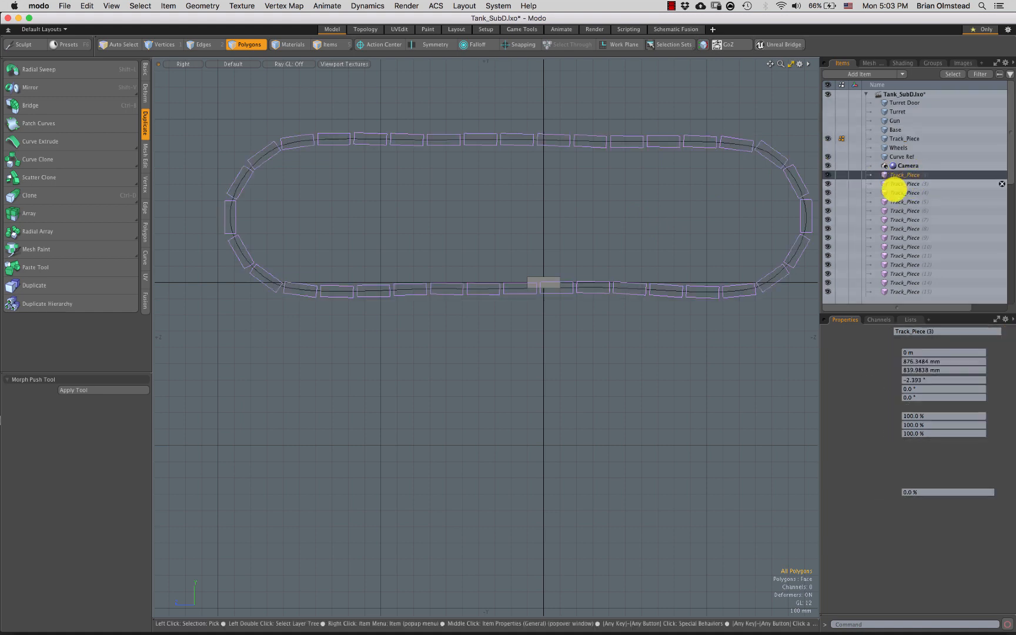
click(902, 175)
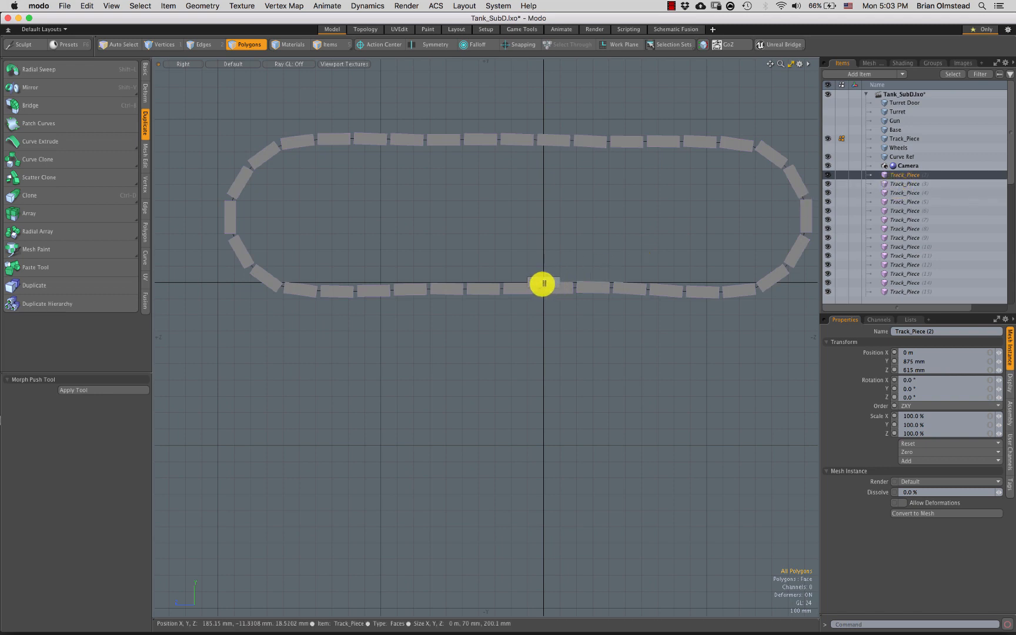
Select all polygons of the original track piece, inspect it up close in the Perspective view, and clear the selection
click(542, 283)
double_click(543, 280)
key(ctrl+space)
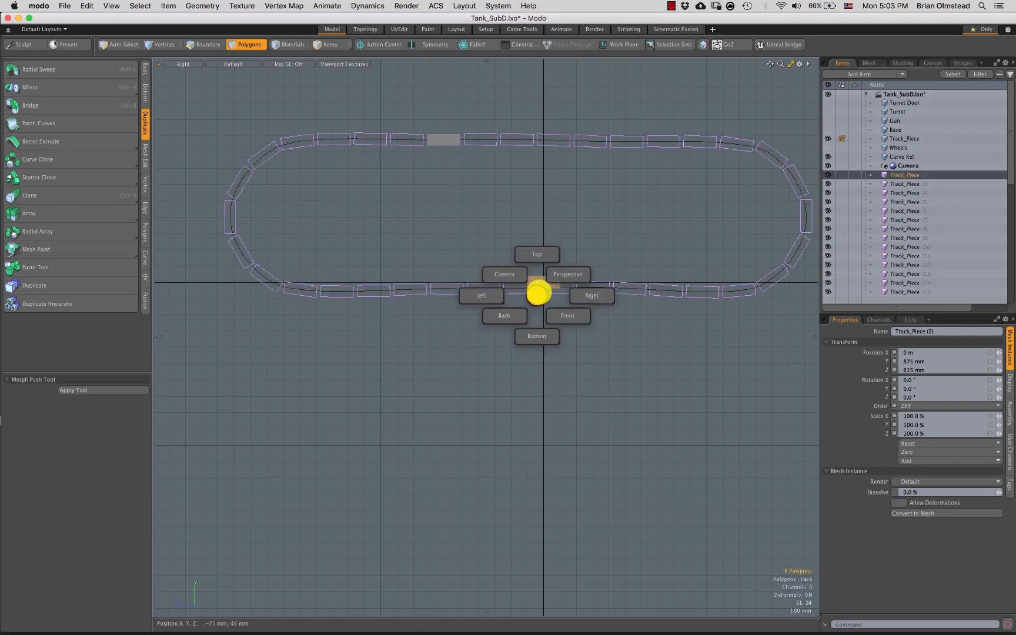
click(575, 274)
key(shift+a)
scroll(545, 313, down, 10)
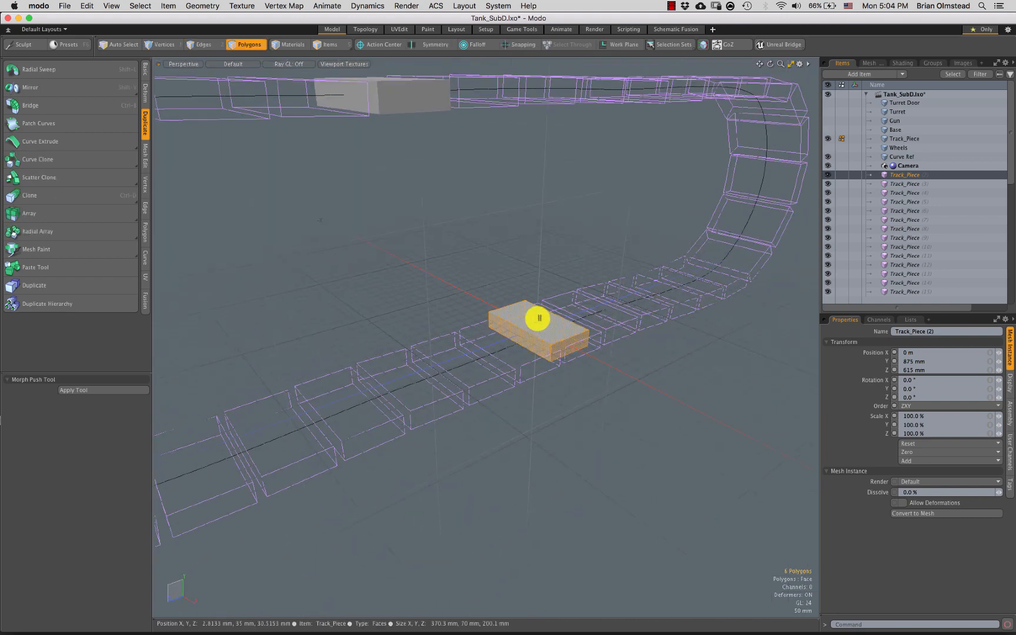
click(551, 263)
Select the instances Track_Piece (3) to Track_Piece (5) one by one to compare them with the original block
click(907, 184)
click(900, 194)
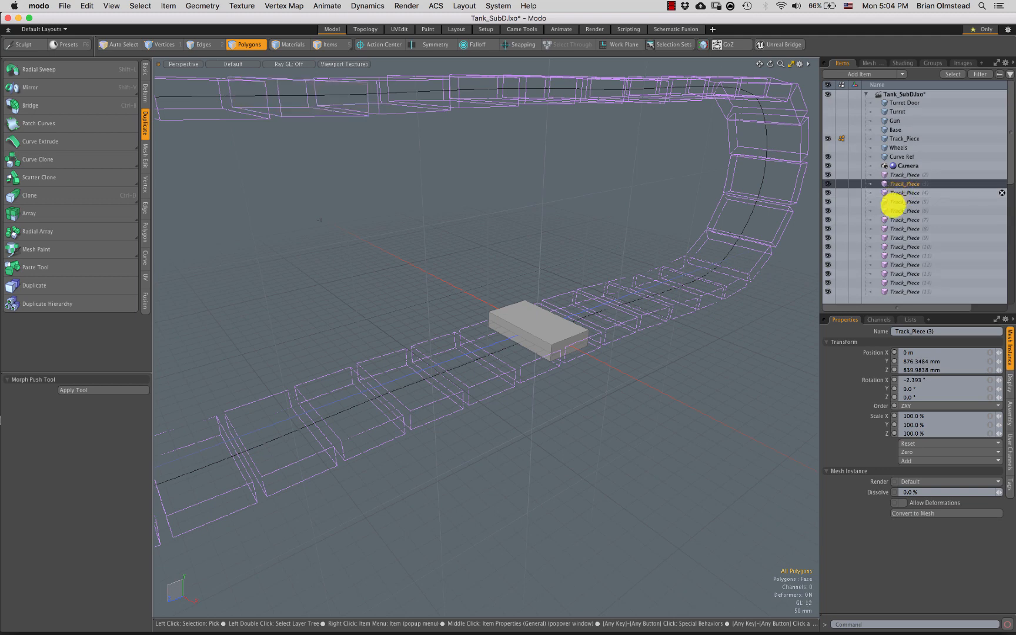
click(900, 202)
scroll(561, 265, down, 10)
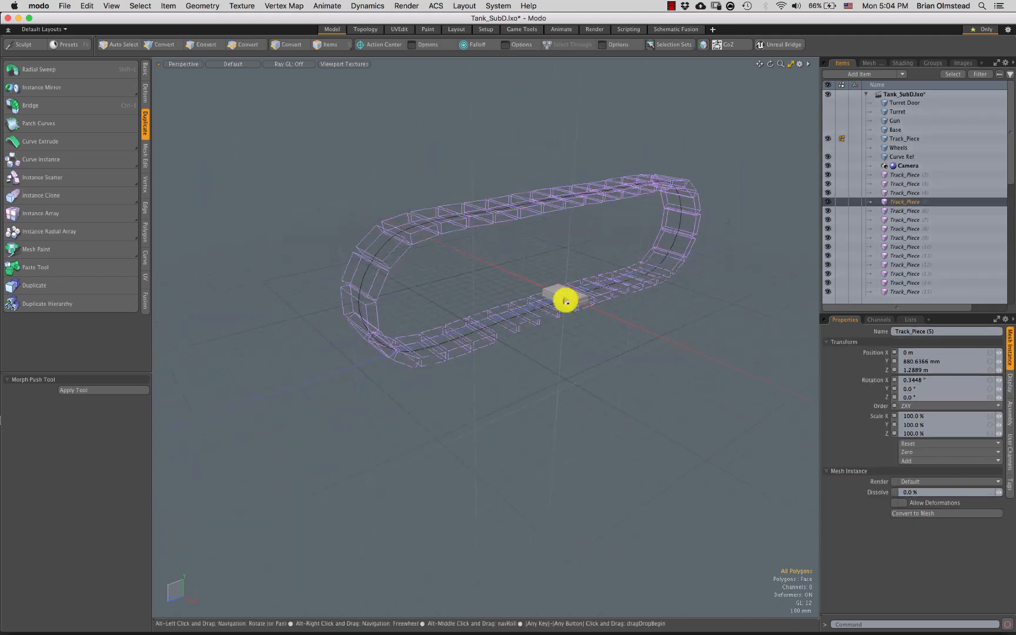
Save the tank scene with the instanced track and look over the original track piece
scroll(566, 321, up, 5)
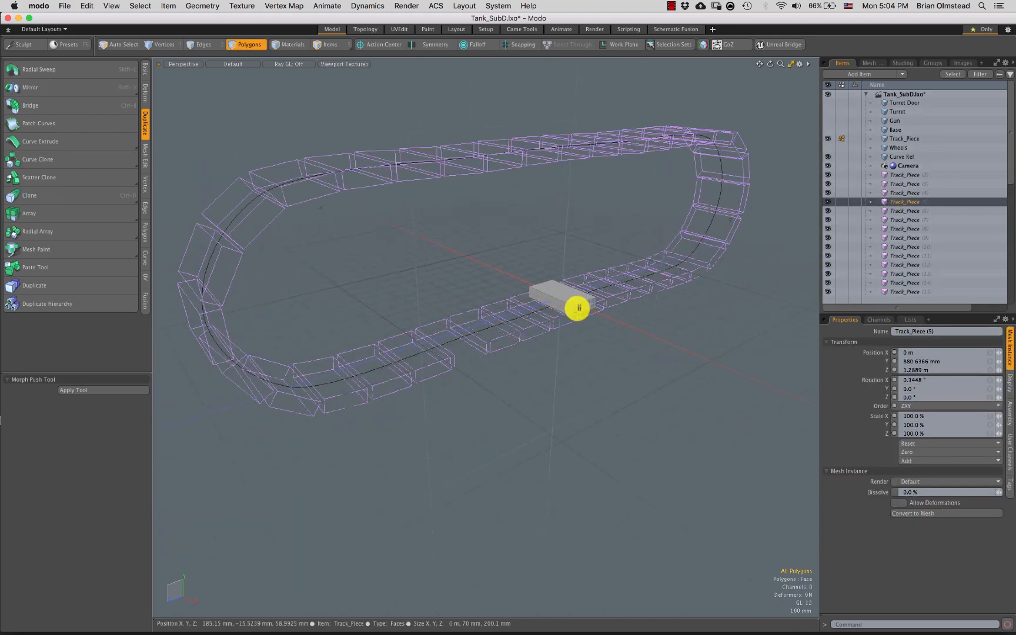
key(super+s)
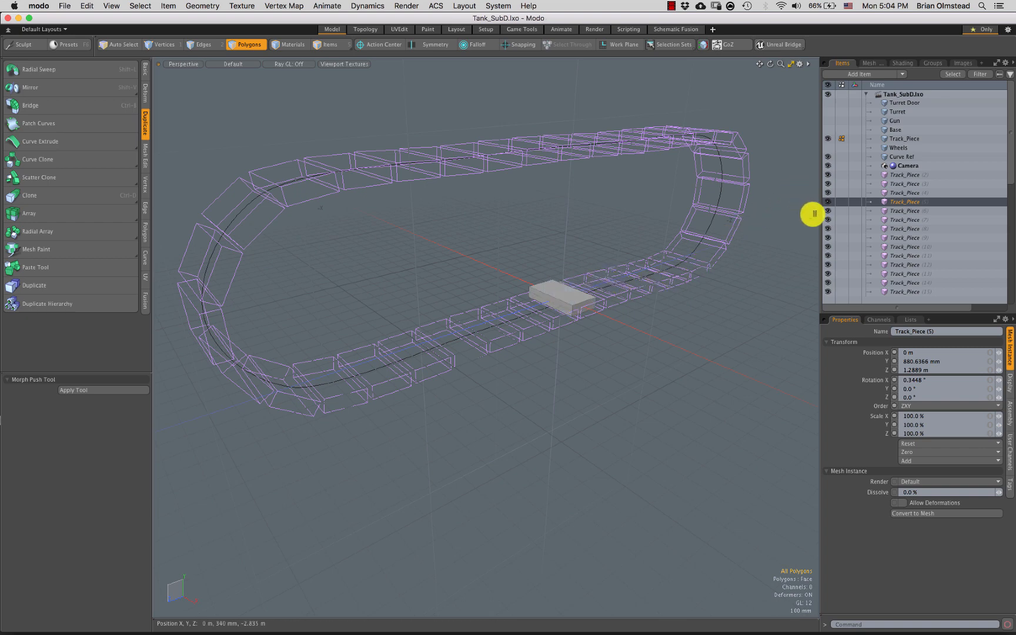
alt+drag(622, 352, 587, 303)
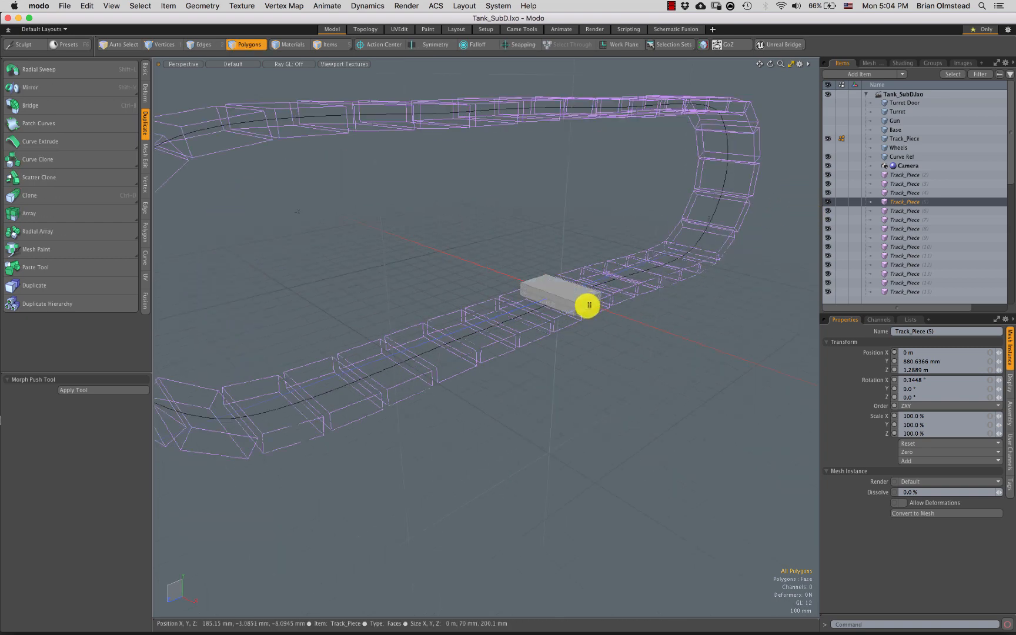
Make the original Track_Piece mesh the active item in place of its instance
click(587, 304)
alt+drag(588, 347, 593, 322)
key(w)
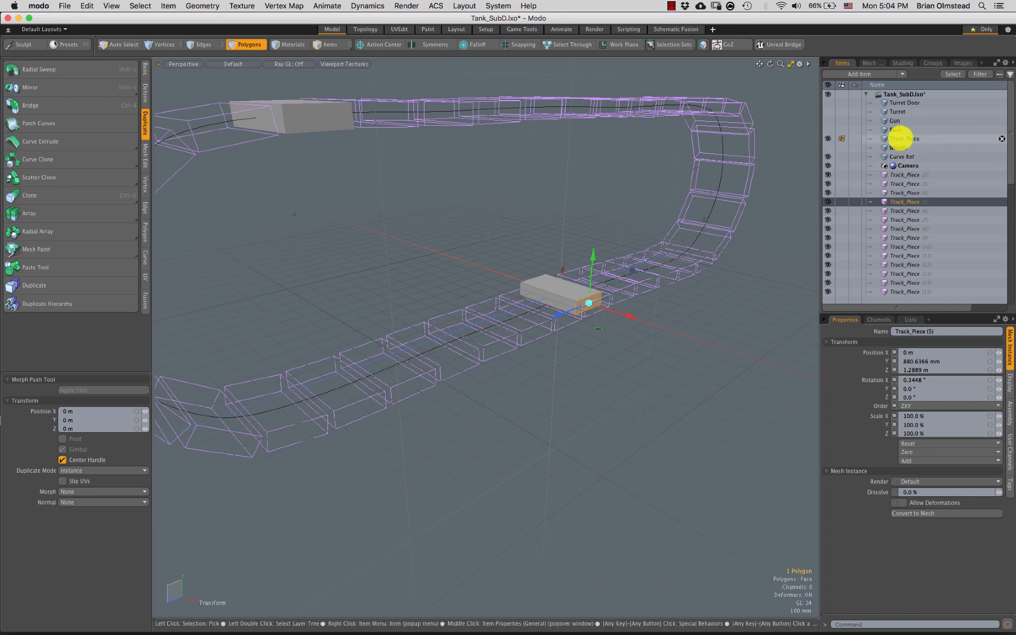
click(904, 139)
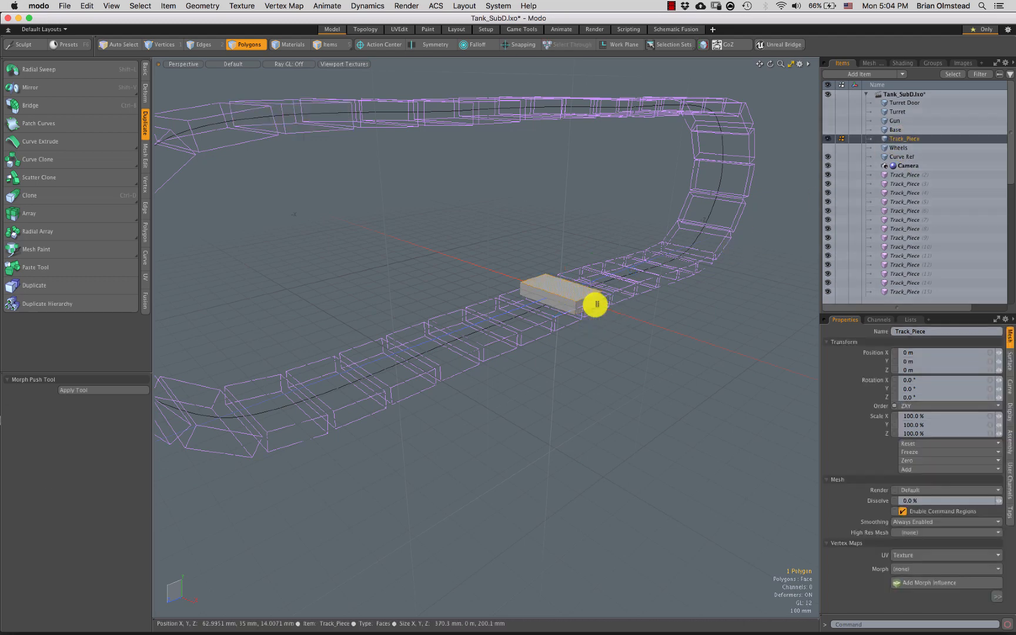
Try raising the top polygon of the original track piece by 150 mm, undo the move and clear the selection
click(585, 294)
mouse_move(562, 249)
mouse_down()
mouse_move(560, 220)
mouse_move(553, 261)
mouse_up()
scroll(547, 251, down, 4)
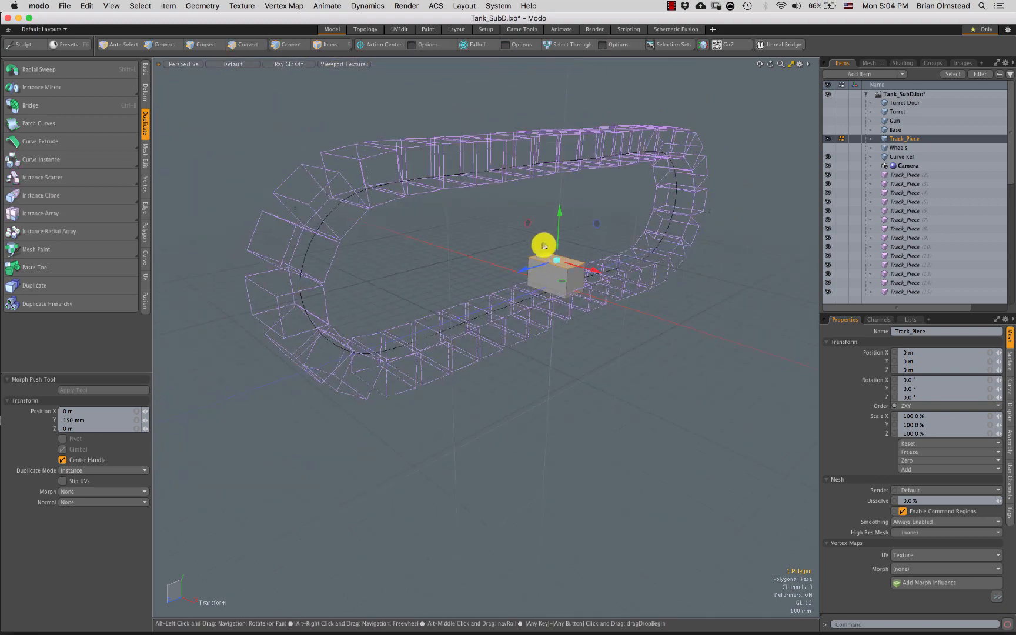
key(super+z)
scroll(554, 282, up, 5)
alt+drag(555, 304, 549, 322)
key(q)
click(519, 383)
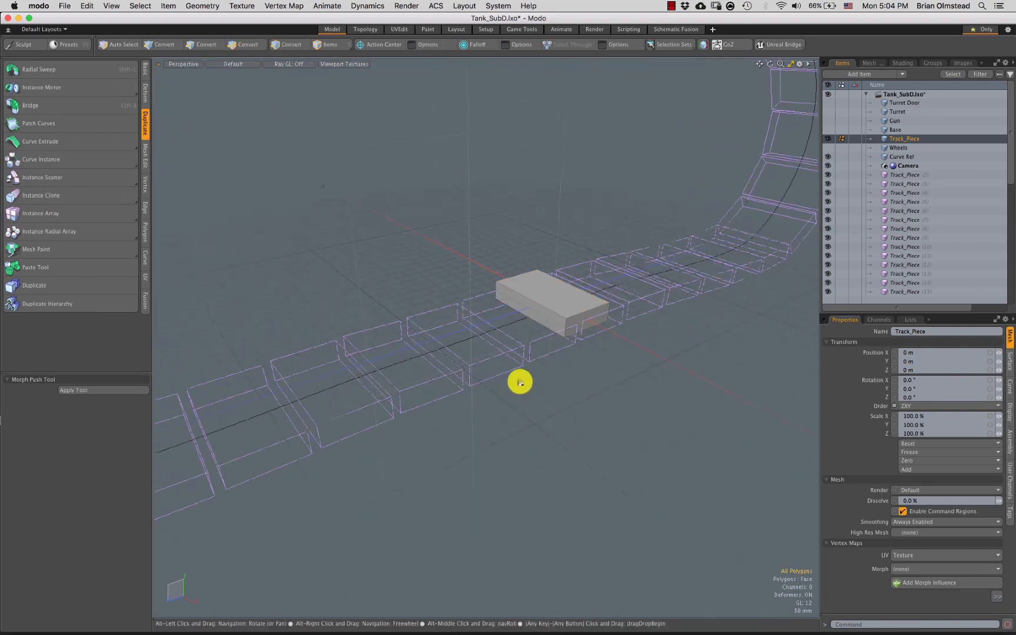
Divide the track piece crosswise into three sections using a Loop Slice with a count of 2
alt+drag(519, 383, 574, 320)
scroll(553, 294, up, 4)
key(2)
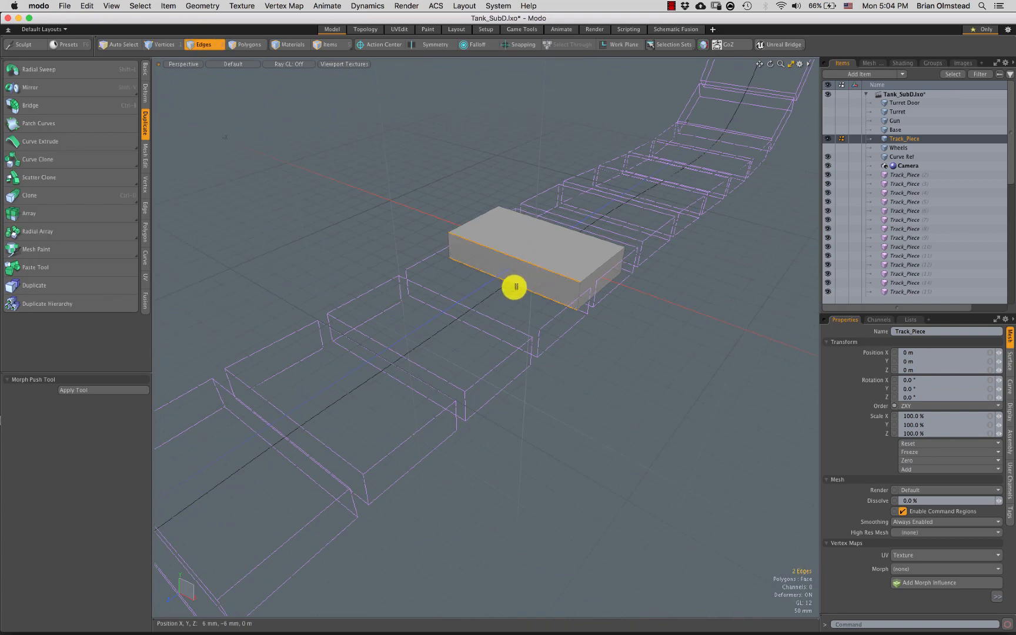
key(alt+c)
click(534, 281)
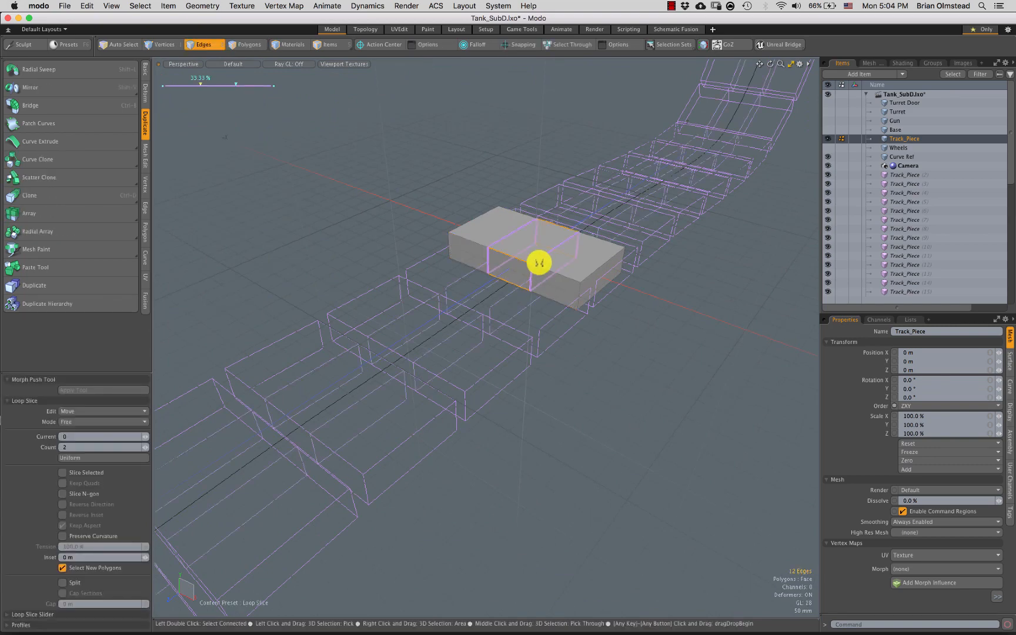
alt+drag(535, 288, 538, 261)
key(q)
Add one horizontal edge loop around the track piece at 50% of its height using Loop Slice
key(3)
click(528, 281)
key(2)
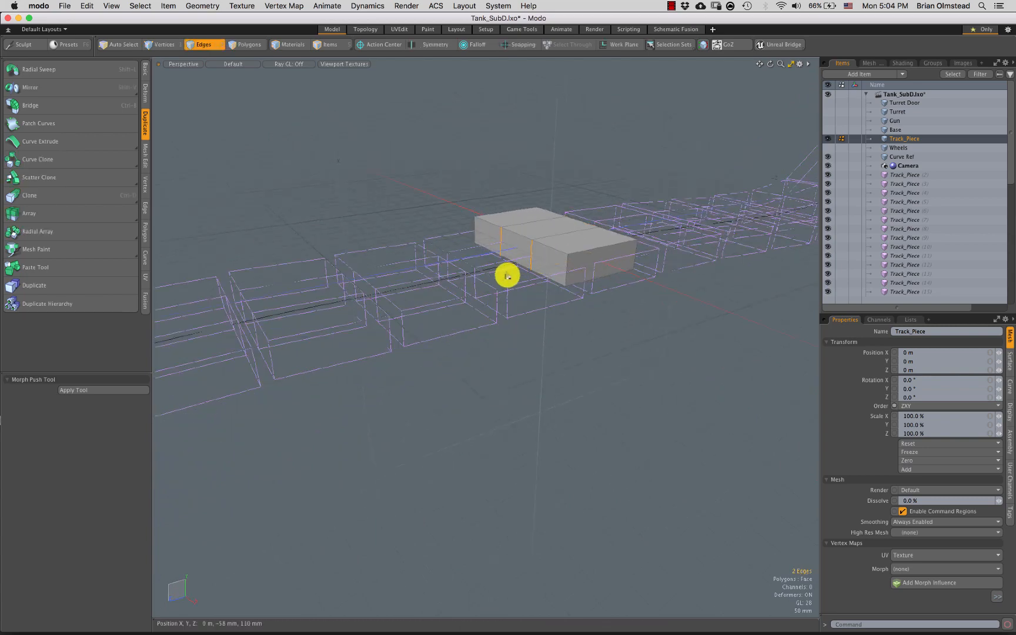
key(alt+c)
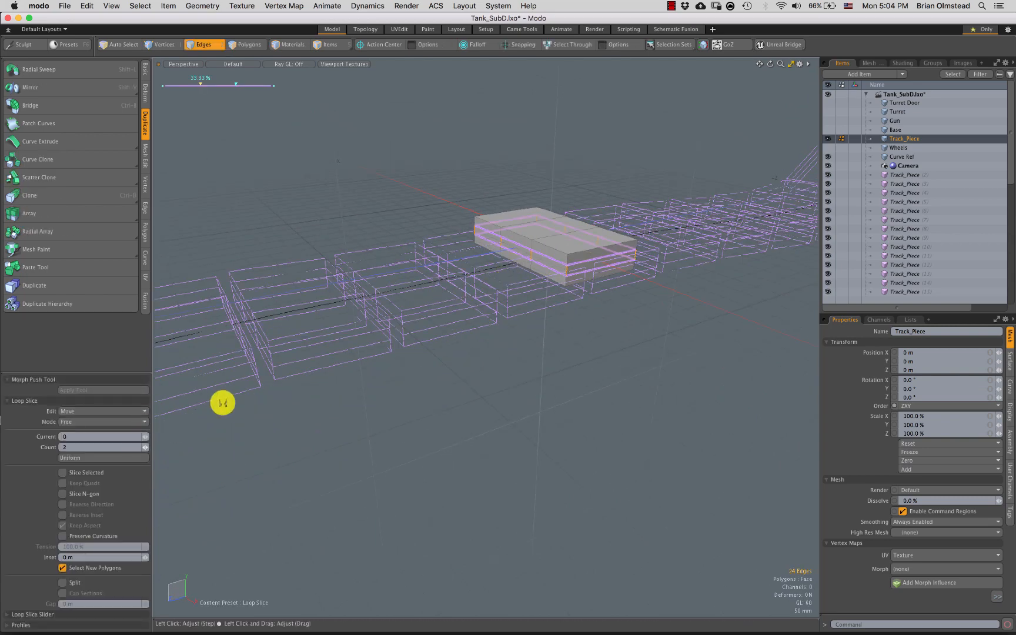
click(143, 447)
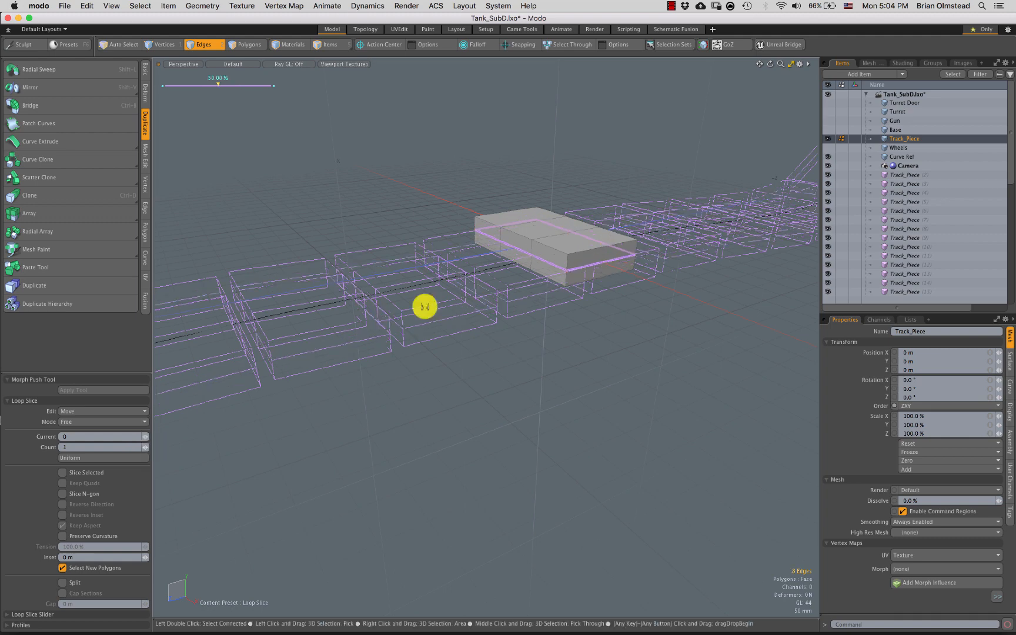
alt+drag(506, 302, 486, 288)
Extrude the lower middle polygon of the track piece's long side outward to form a connecting tab
key(3)
click(512, 242)
key(shift+x)
click(491, 268)
drag(447, 256, 469, 283)
scroll(459, 281, up, 5)
key(space)
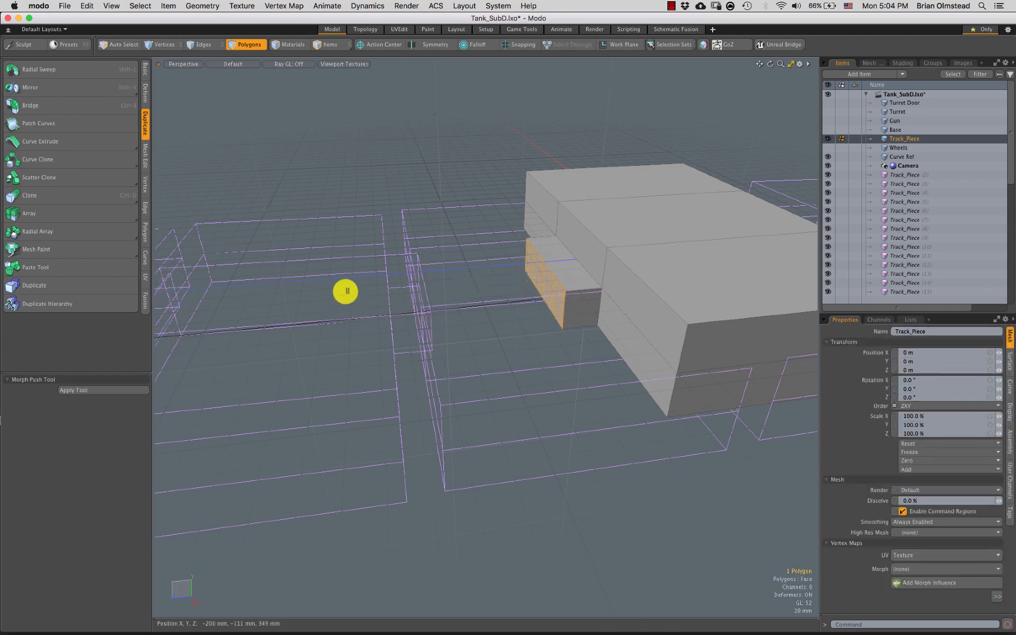
Select the instances Track_Piece (2) through Track_Piece (37) and examine how the shaded pieces fit together along the track
click(899, 174)
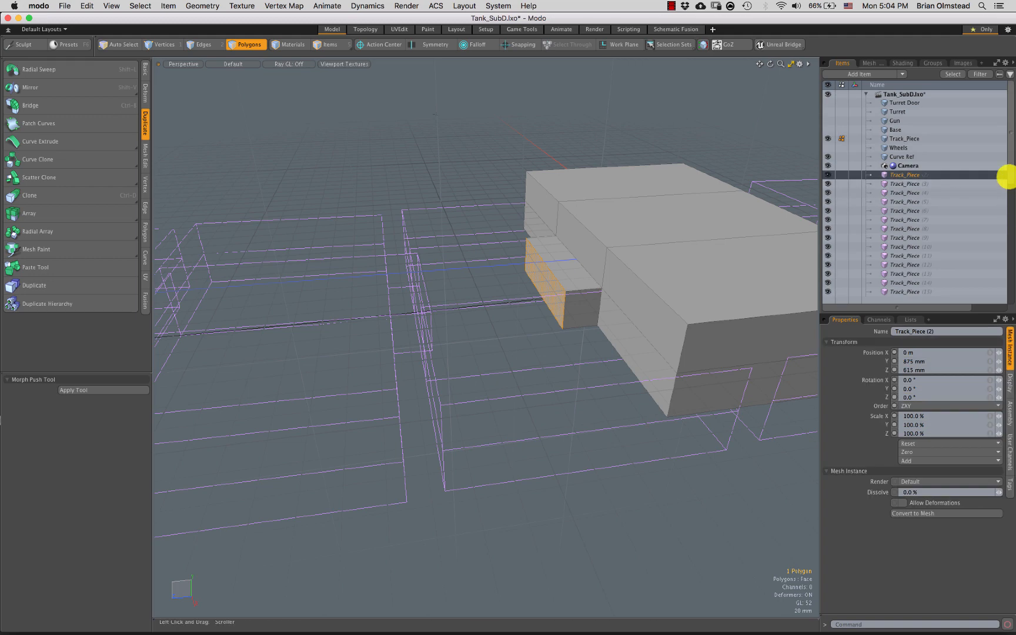
scroll(1008, 246, down, 3)
scroll(1008, 246, down, 5)
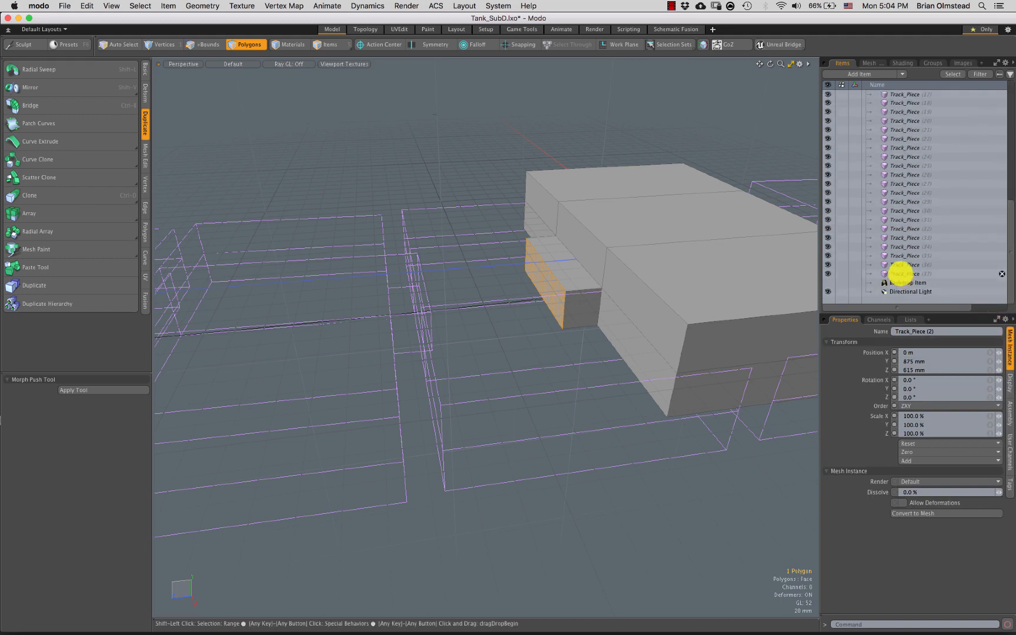
shift+click(901, 275)
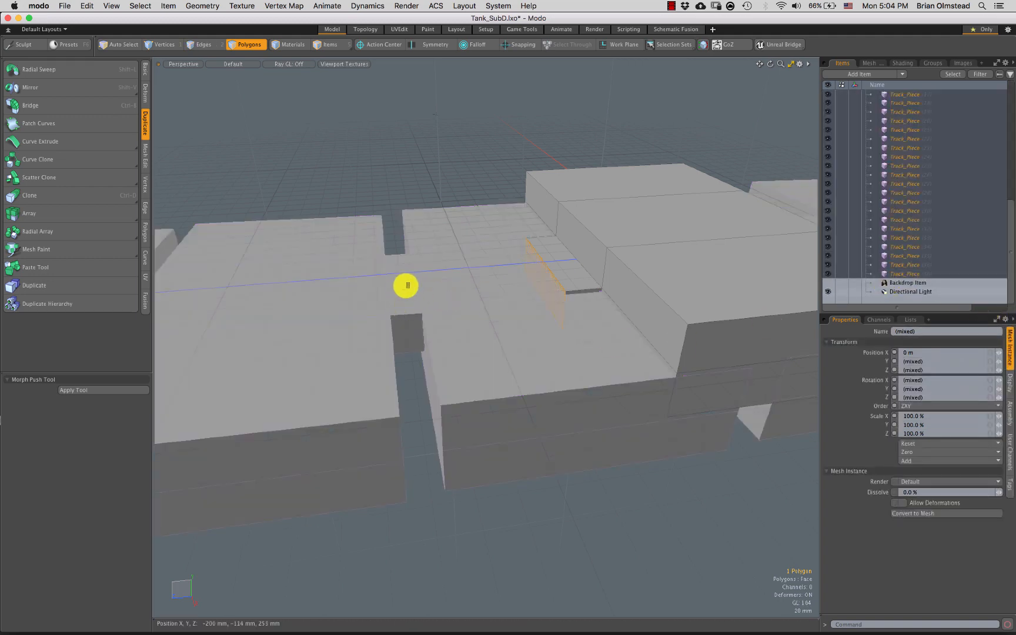
click(408, 314)
ctrl+alt+drag(406, 323, 410, 284)
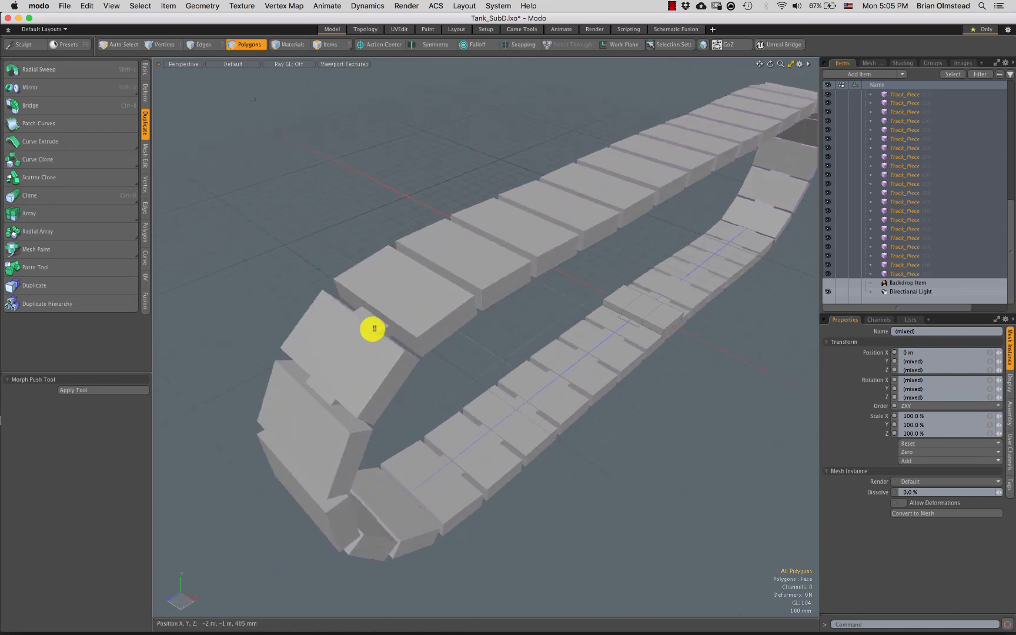
mouse_move(494, 319)
alt+mouse_down()
mouse_move(413, 260)
mouse_move(513, 304)
mouse_move(476, 275)
mouse_move(512, 311)
alt+mouse_up()
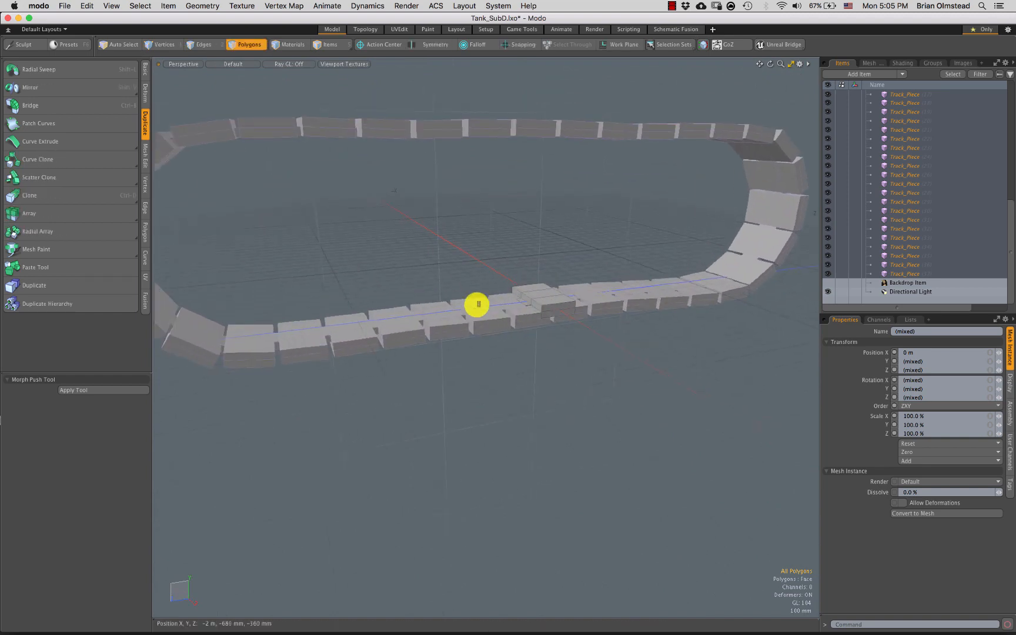
ctrl+alt+drag(593, 355, 707, 290)
alt+drag(527, 305, 600, 363)
Make the original Track_Piece mesh active again and frame all its polygons in the view
click(894, 246)
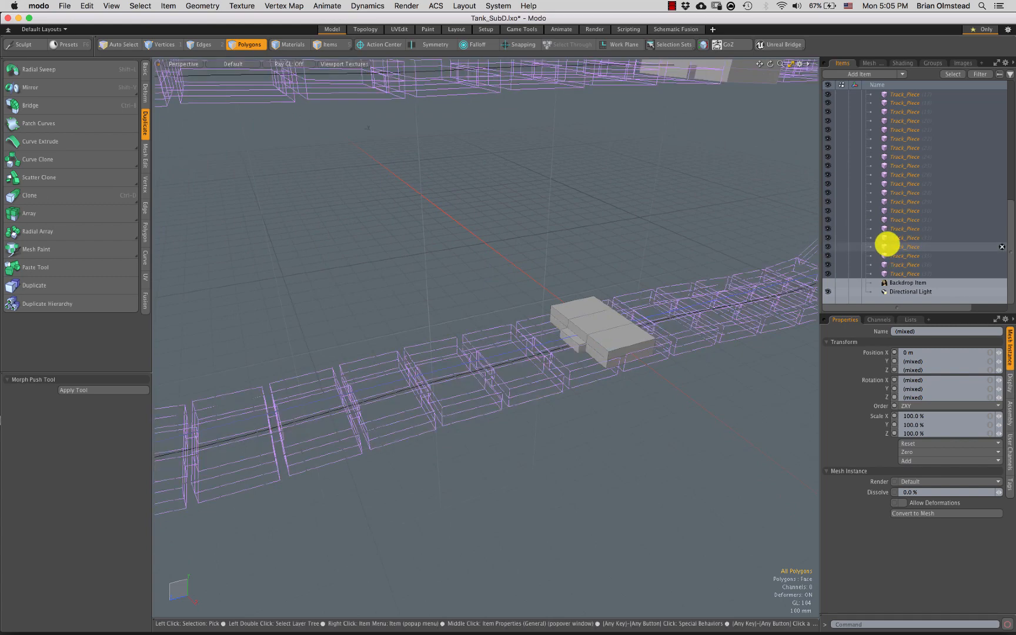
click(900, 238)
click(896, 220)
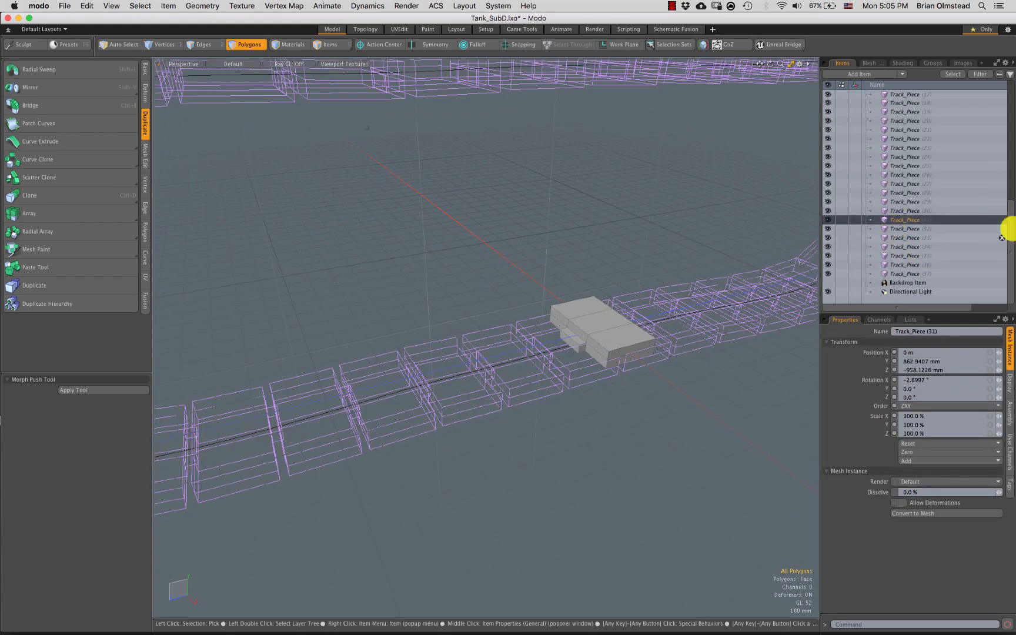
drag(1001, 237, 1001, 103)
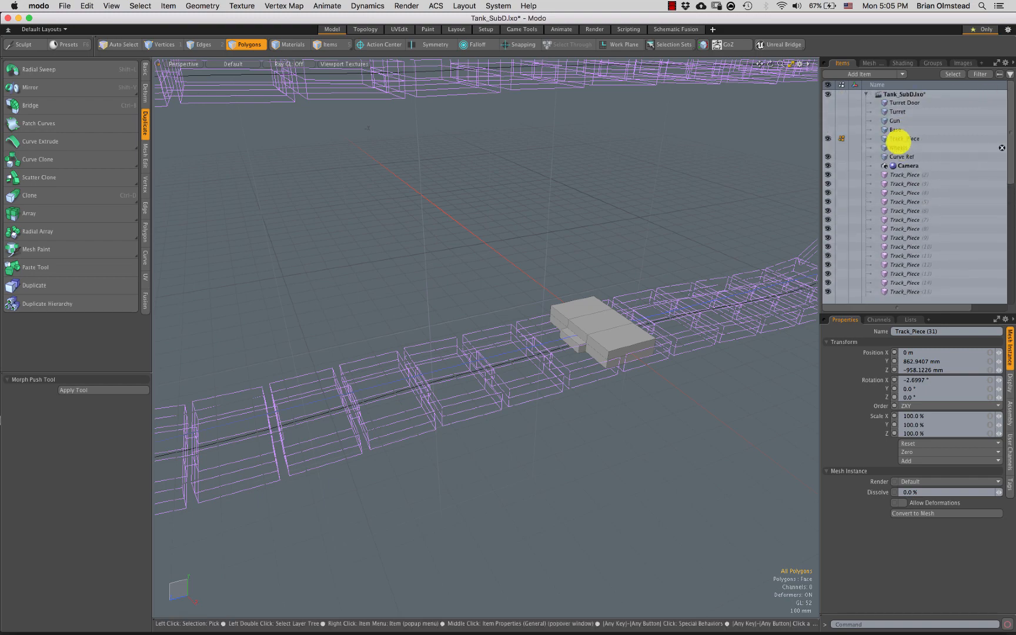
click(893, 139)
double_click(592, 333)
key(shift+a)
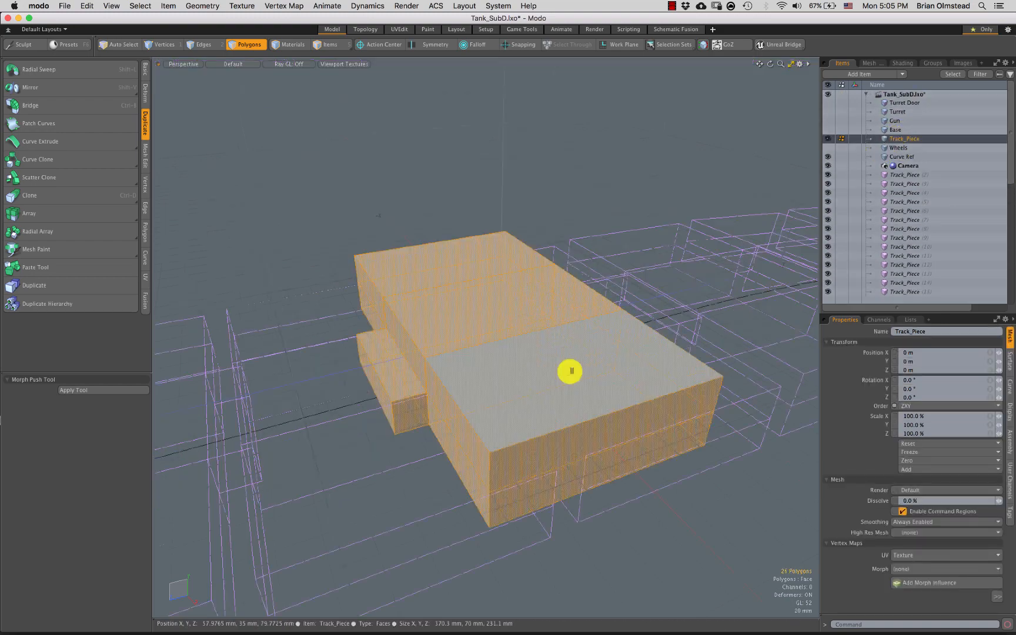
alt+drag(541, 374, 583, 308)
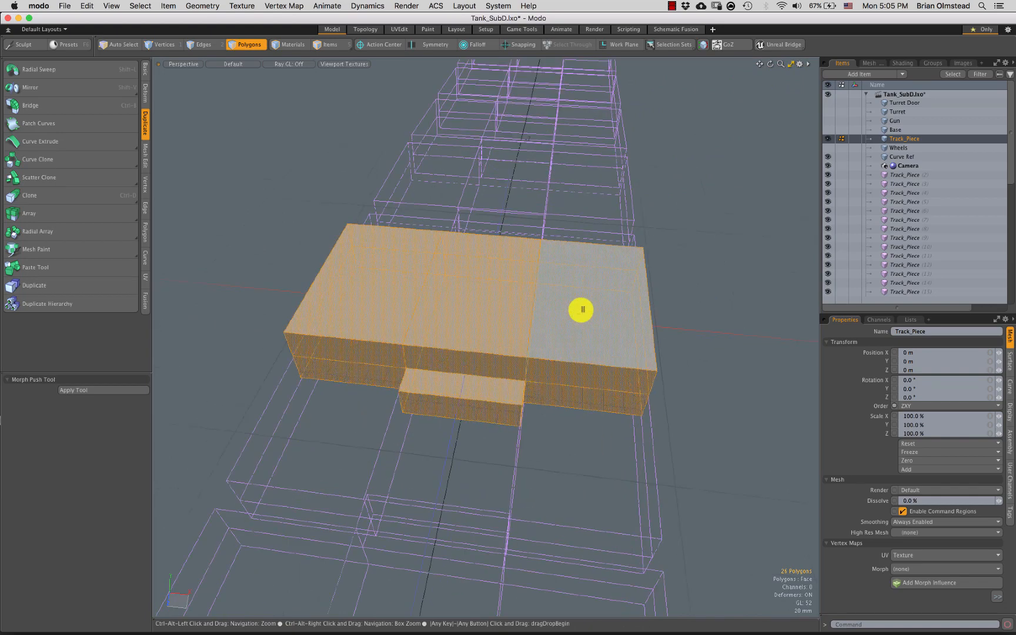
Select the two outer top polygons of the track piece and set the action center to Local
click(582, 310)
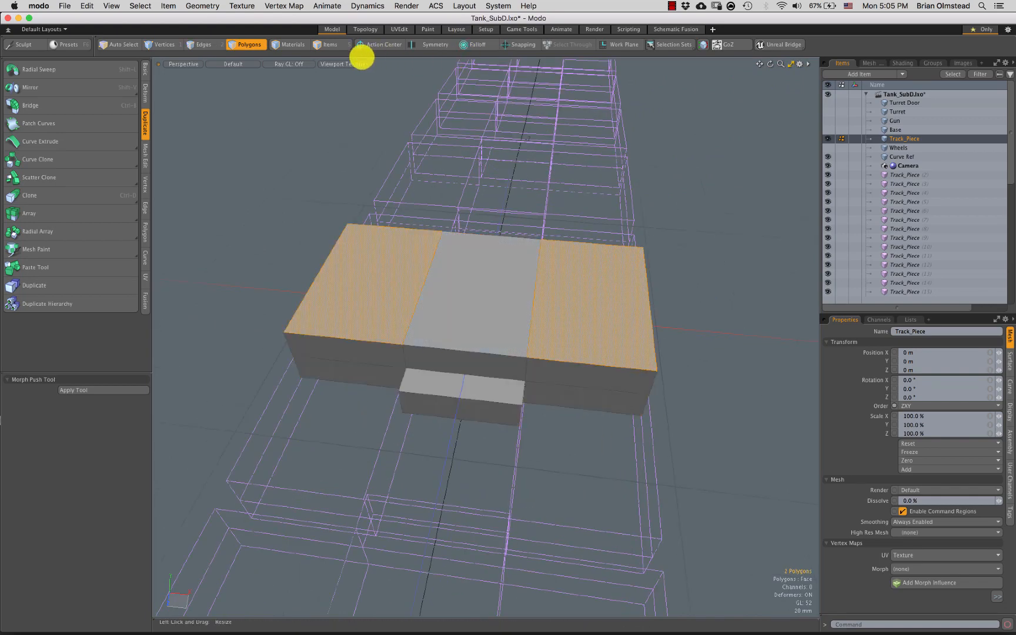
click(382, 46)
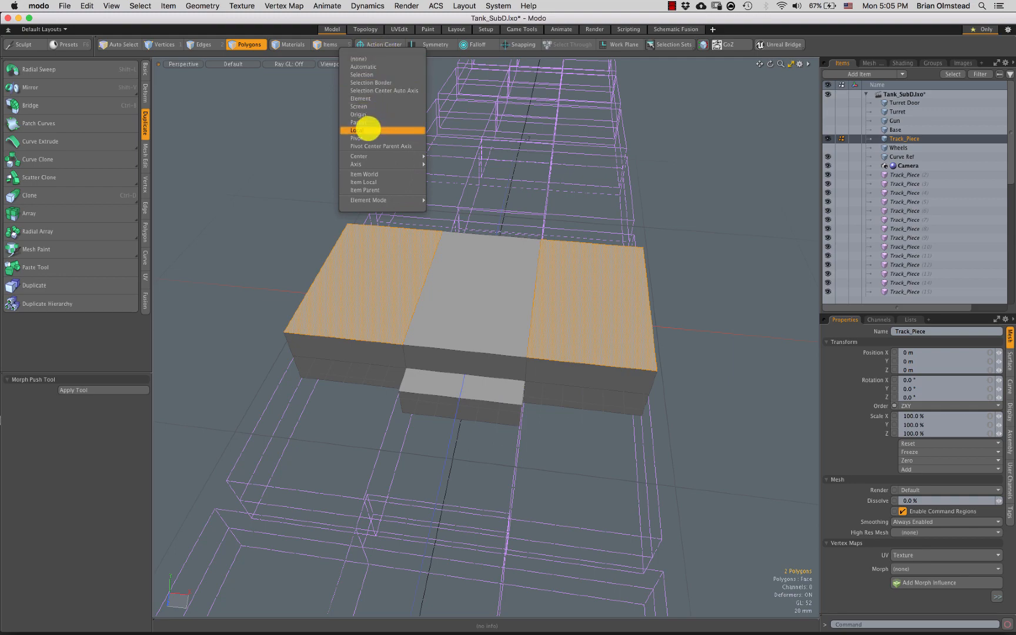
click(367, 129)
alt+drag(517, 309, 572, 320)
key(ctrl+z)
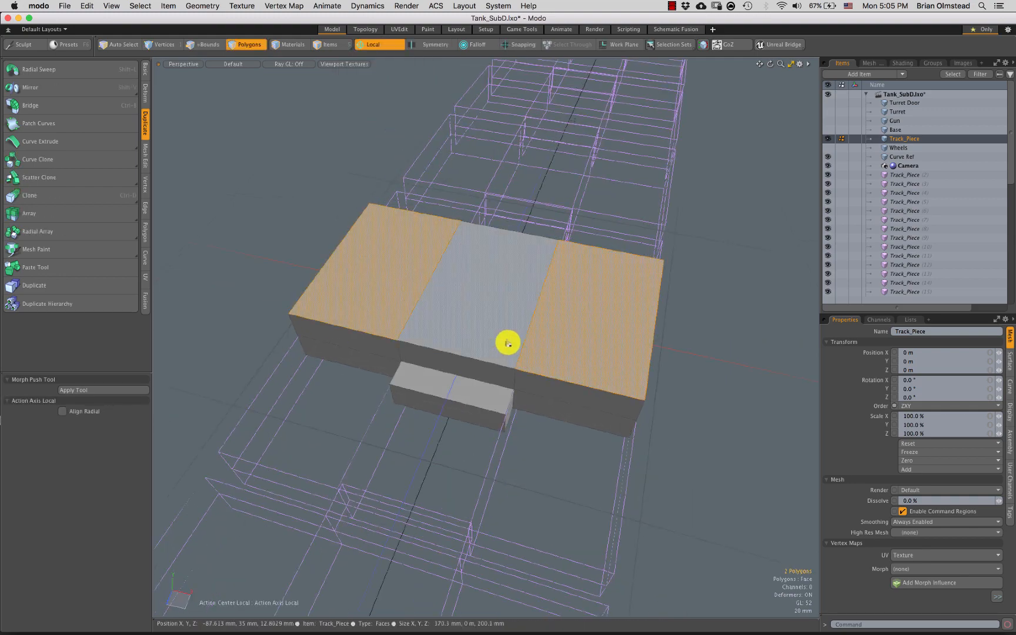
Try insetting the middle top polygon and extruding it 9.5 mm downward, and undo both operations
alt+drag(508, 343, 479, 238)
click(477, 313)
key(b)
click(517, 286)
key(r)
key(shift+x)
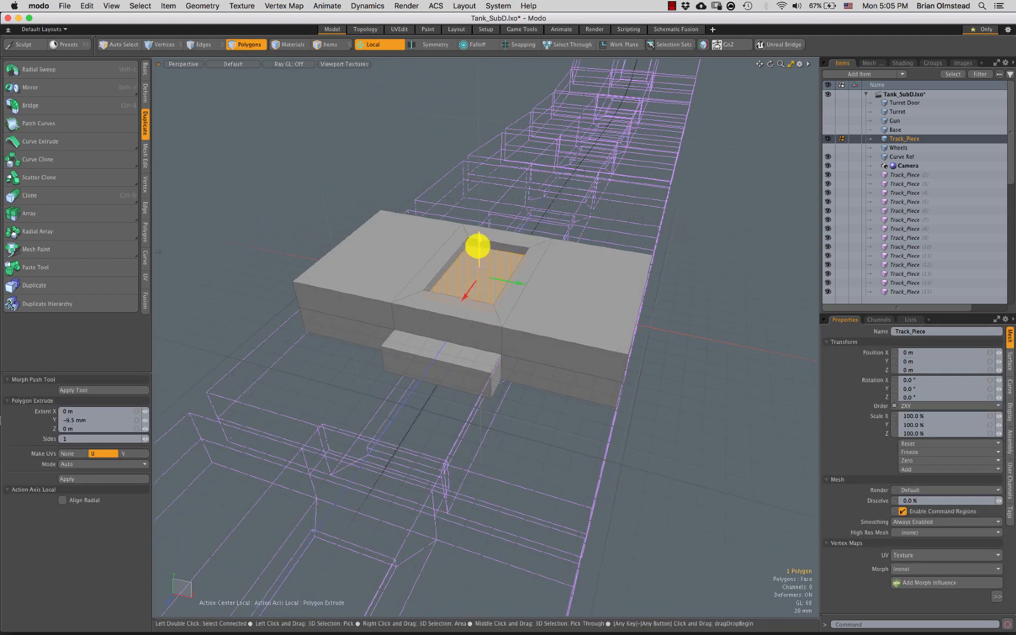
key(ctrl+z)
key(ctrl+z)
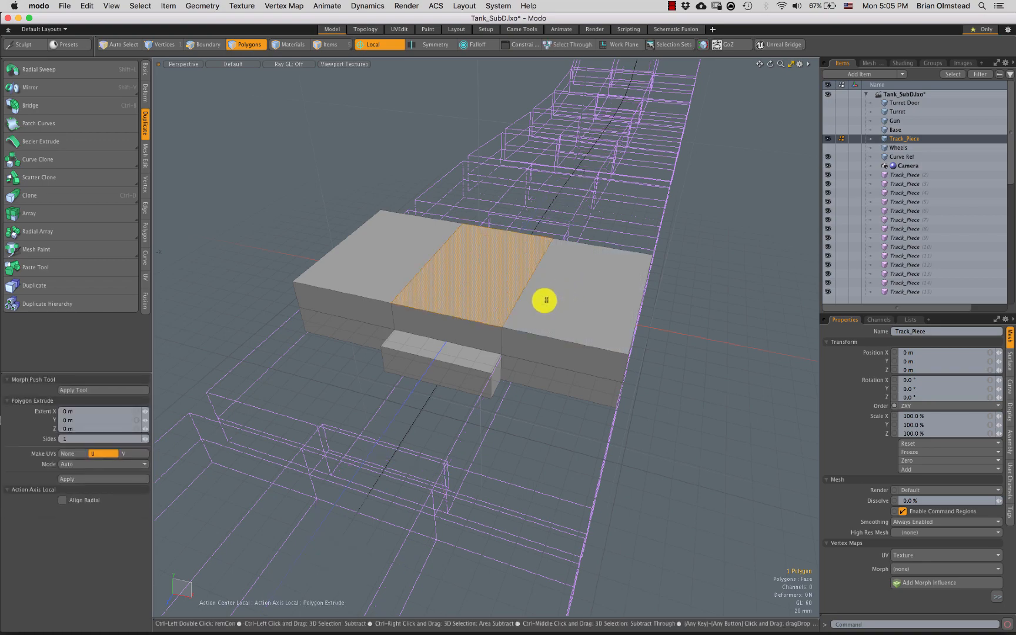
key(space)
Select the two outer polygons on the track piece's top together with the two matching ones on its underside
alt+drag(452, 303, 381, 281)
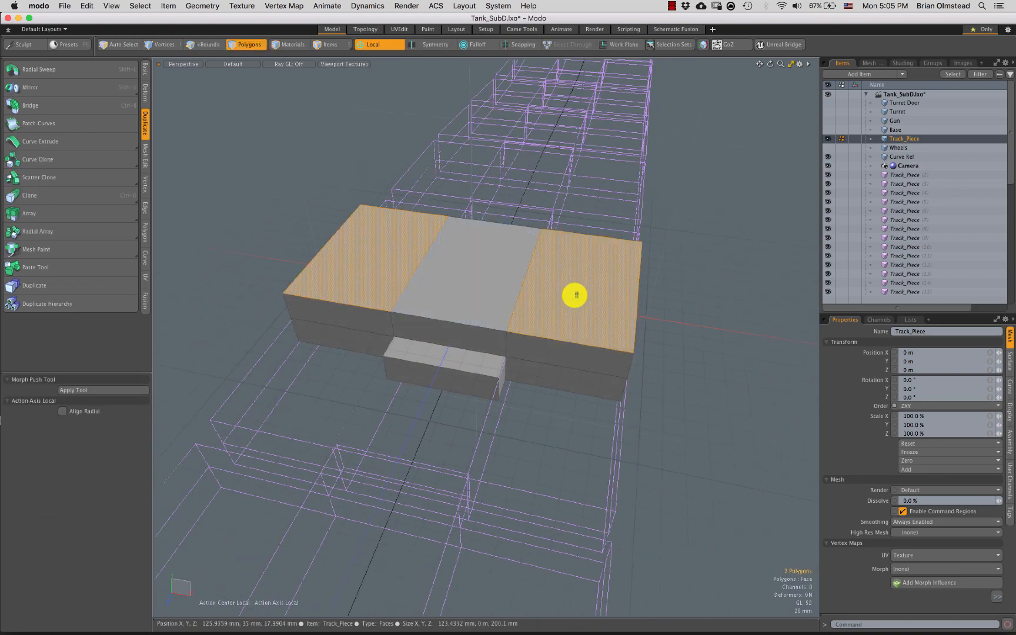
alt+drag(573, 294, 383, 392)
shift+click(383, 393)
shift+click(537, 331)
alt+drag(529, 482, 508, 290)
Extrude the four outer polygons in place and inset them by scaling to about 68% in X and 80.5% in Y
key(shift+x)
click(513, 288)
key(r)
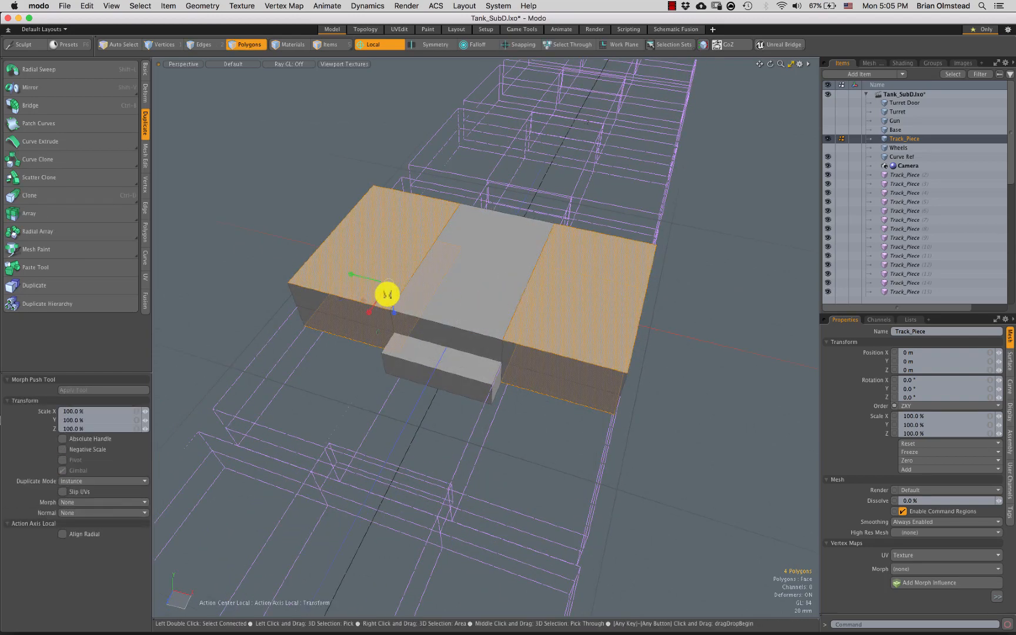
alt+drag(386, 294, 383, 219)
mouse_move(365, 306)
alt+mouse_down()
mouse_move(338, 306)
mouse_move(338, 288)
mouse_move(369, 295)
alt+mouse_up()
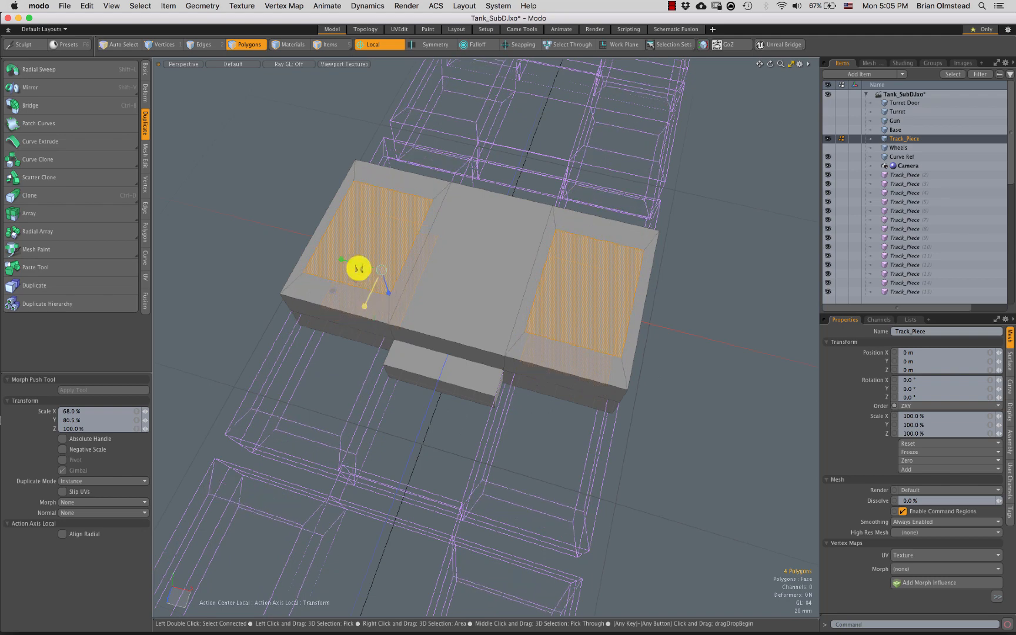
alt+drag(419, 267, 390, 315)
Extrude the four inset polygons into the block to form recessed pockets on both faces
key(space)
key(r)
key(w)
key(q)
Inset the middle top and bottom polygons of the track piece, scaling them to about 52.5% in X and Y
click(376, 207)
mouse_move(485, 289)
alt+mouse_down()
mouse_move(501, 376)
mouse_move(472, 274)
alt+mouse_up()
alt+drag(480, 406, 516, 212)
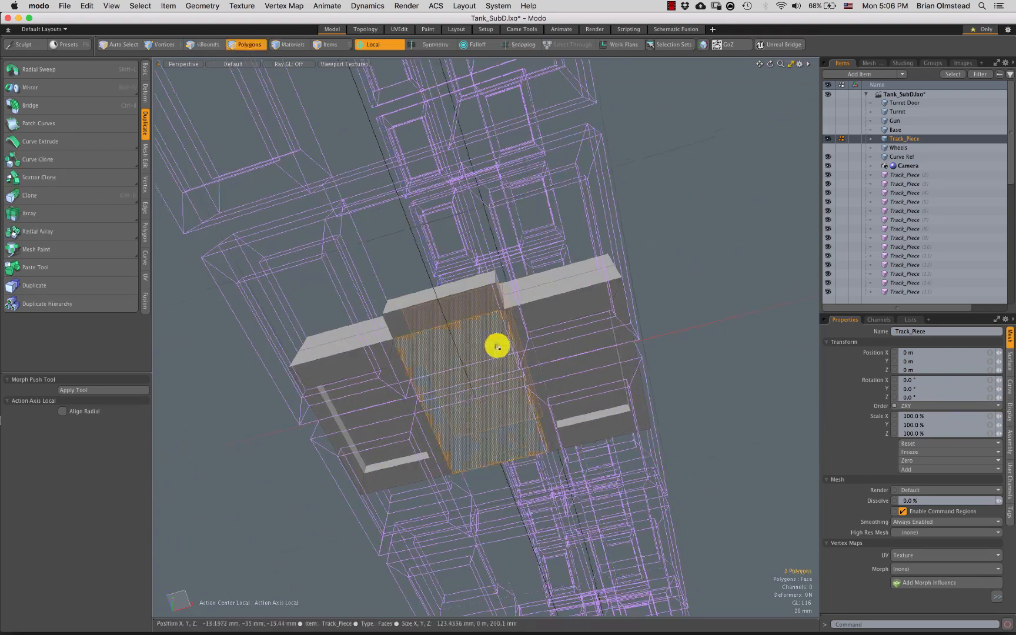
shift+click(497, 345)
alt+drag(497, 343, 482, 465)
key(r)
mouse_move(487, 295)
alt+mouse_down()
mouse_move(487, 329)
mouse_move(452, 314)
mouse_move(460, 302)
mouse_move(471, 320)
mouse_move(463, 334)
mouse_move(484, 315)
mouse_move(480, 287)
alt+mouse_up()
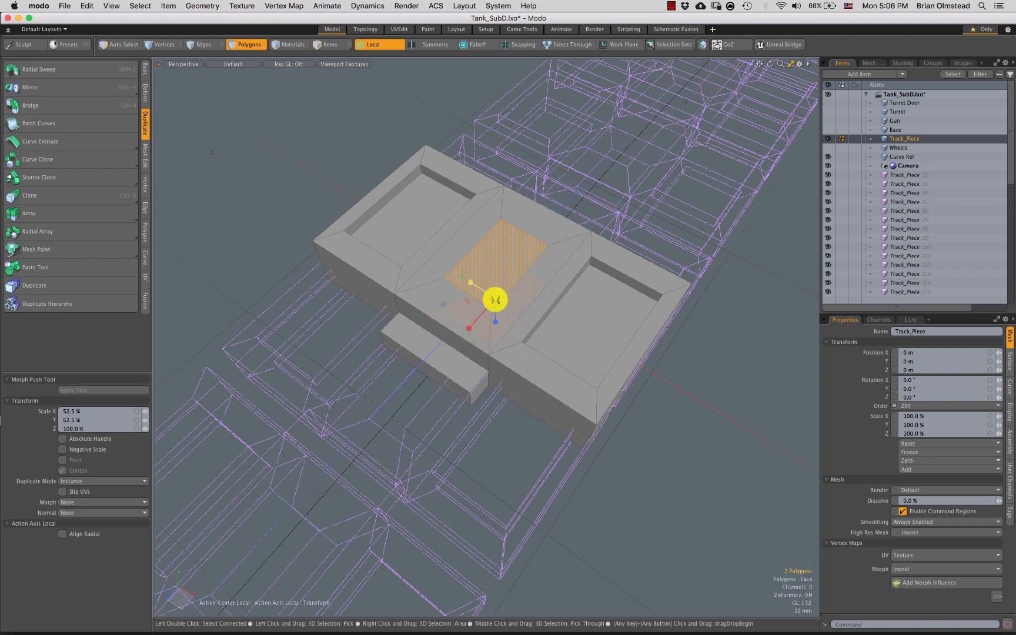
Extrude the inset middle polygons into the block as recesses and clear the polygon selection
key(space)
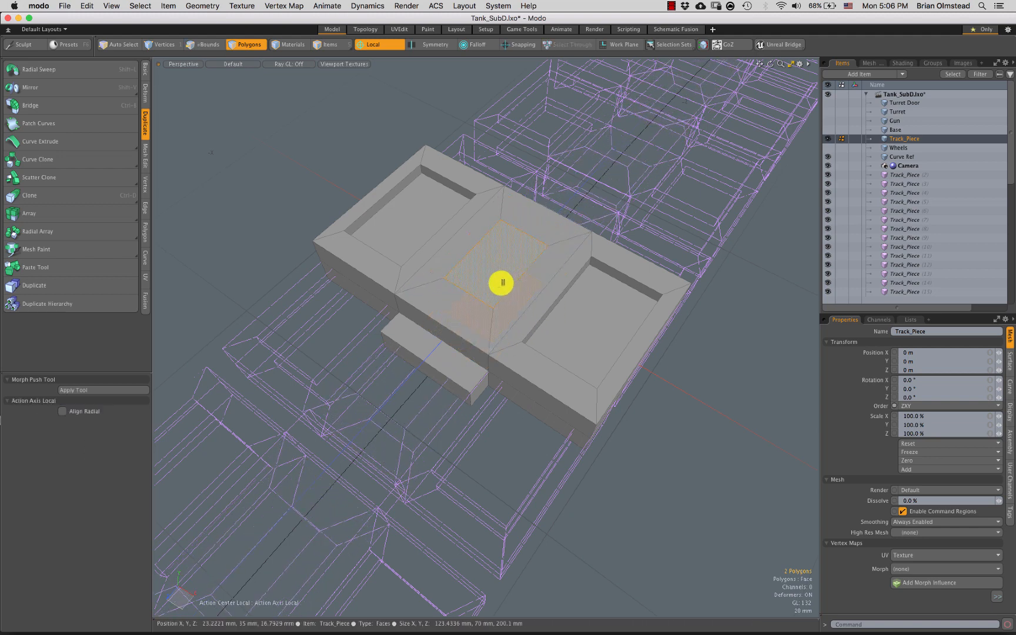
key(w)
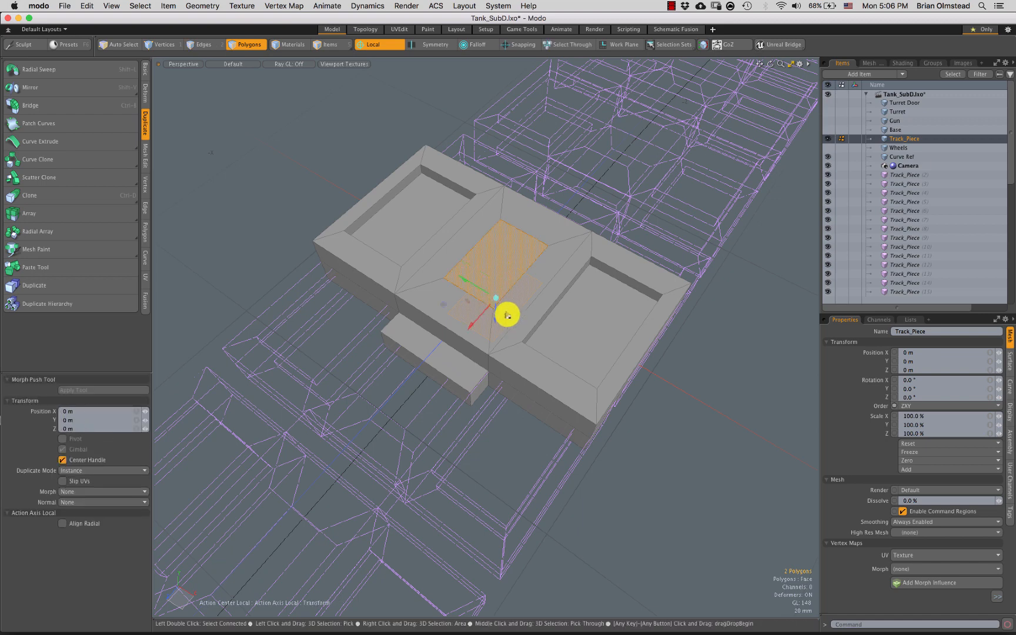
alt+drag(506, 314, 763, 220)
key(q)
click(340, 179)
Group all the track piece instances, Track_Piece (2) through (37), under a group locator
scroll(425, 270, down, 5)
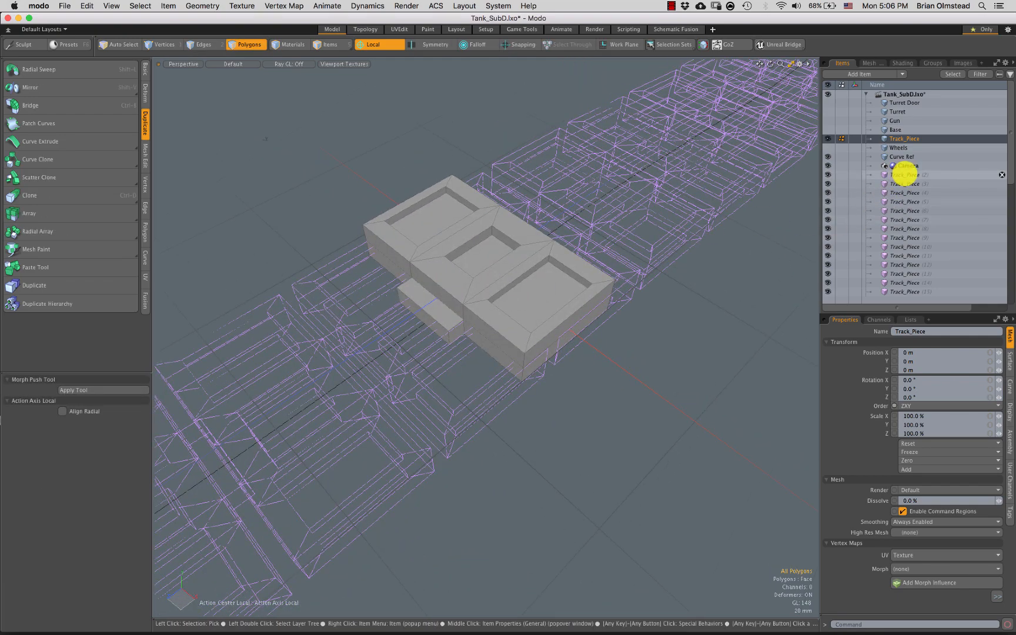
click(904, 175)
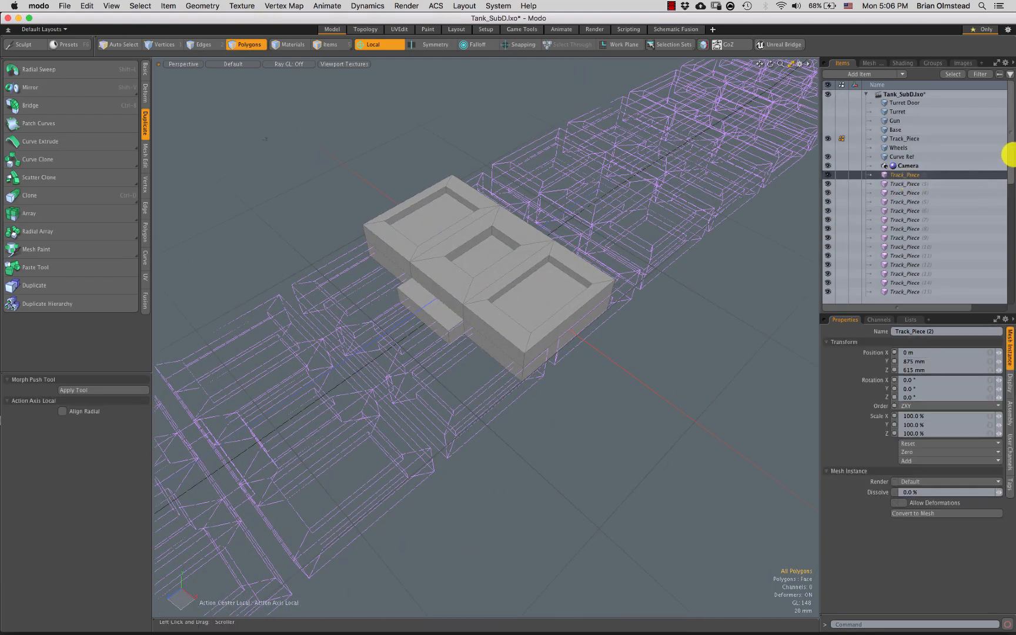
drag(1006, 155, 1006, 232)
drag(1000, 277, 1001, 285)
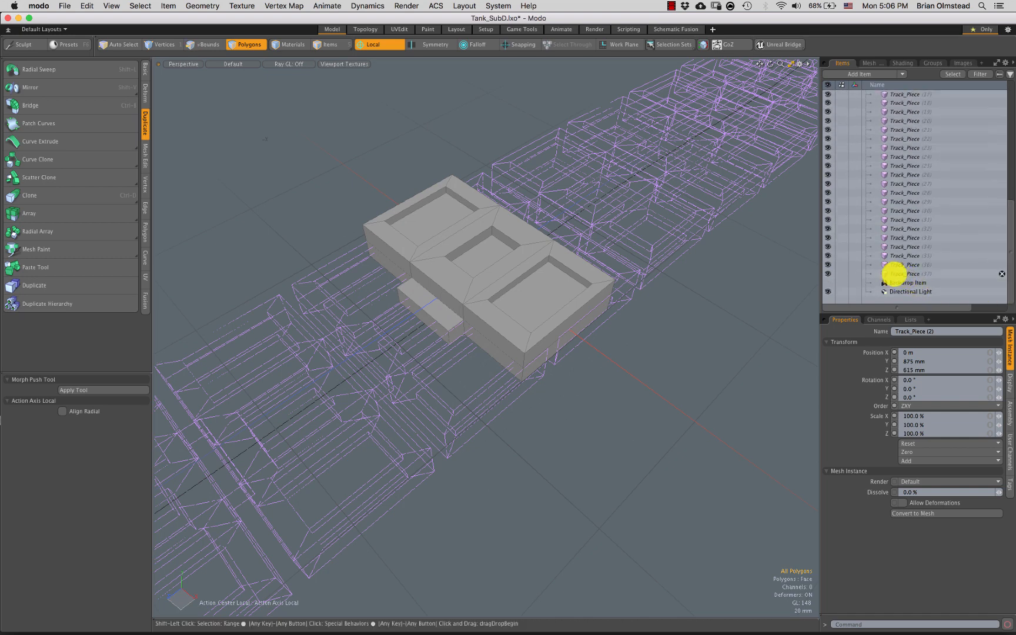
shift+click(905, 290)
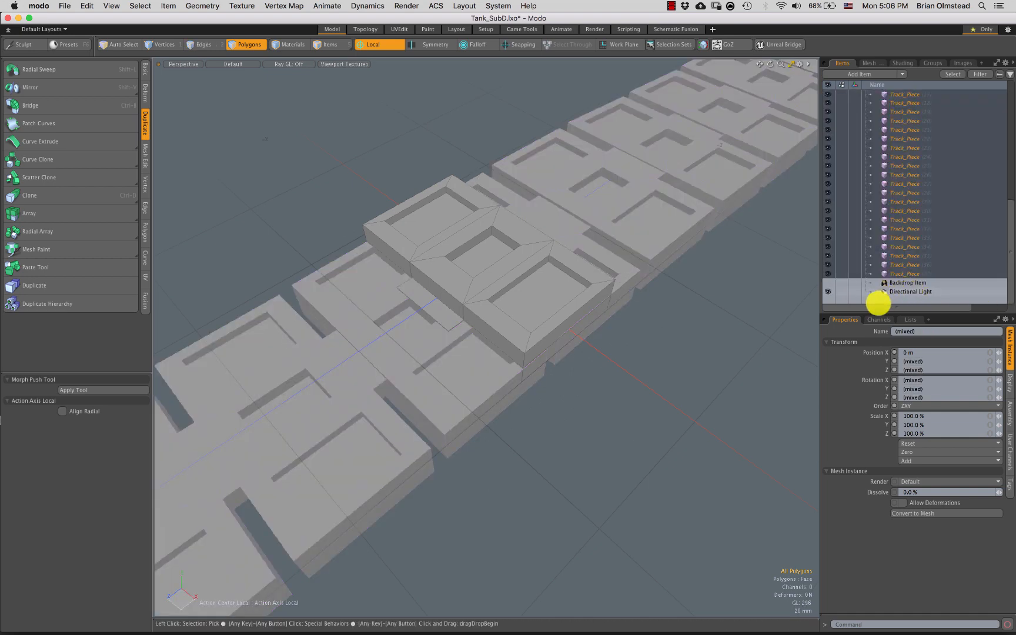
key(ctrl+g)
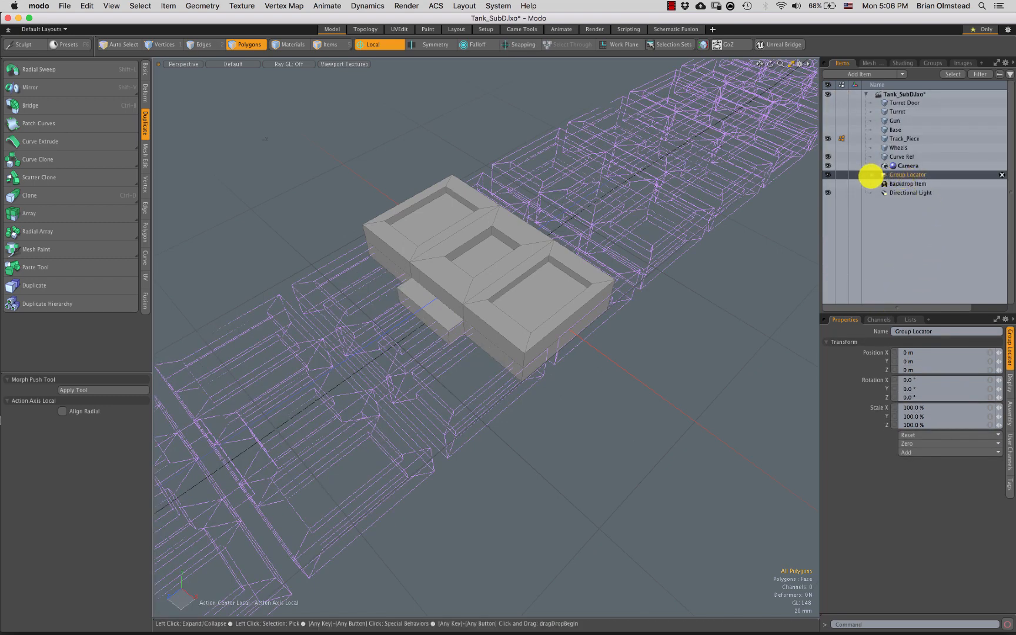
Inspect the contents of the new instance group, collapse it and hide it in the item list
click(871, 174)
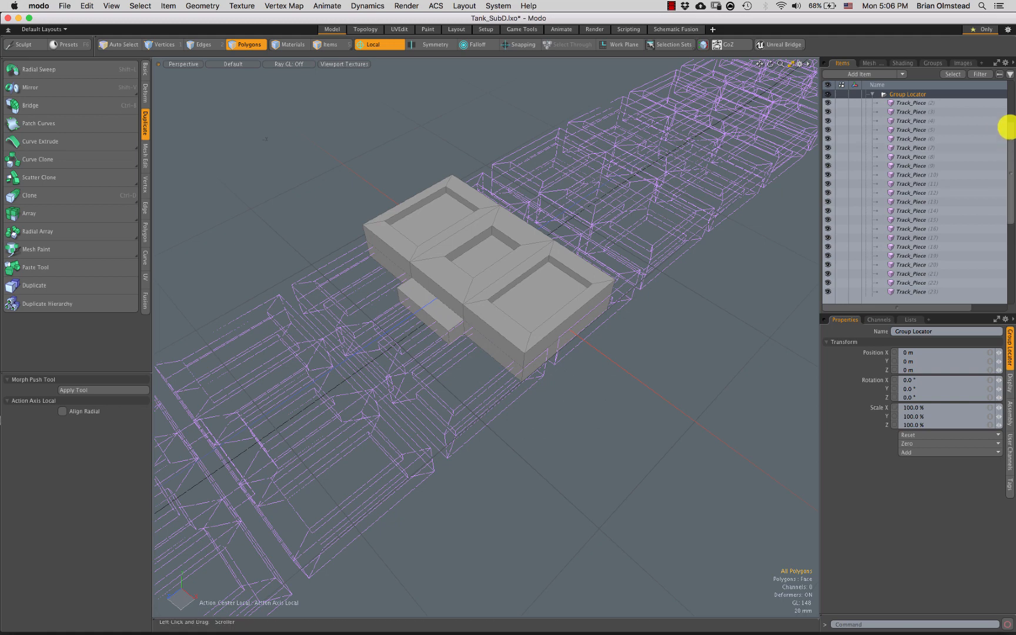
scroll(1002, 144, up, 3)
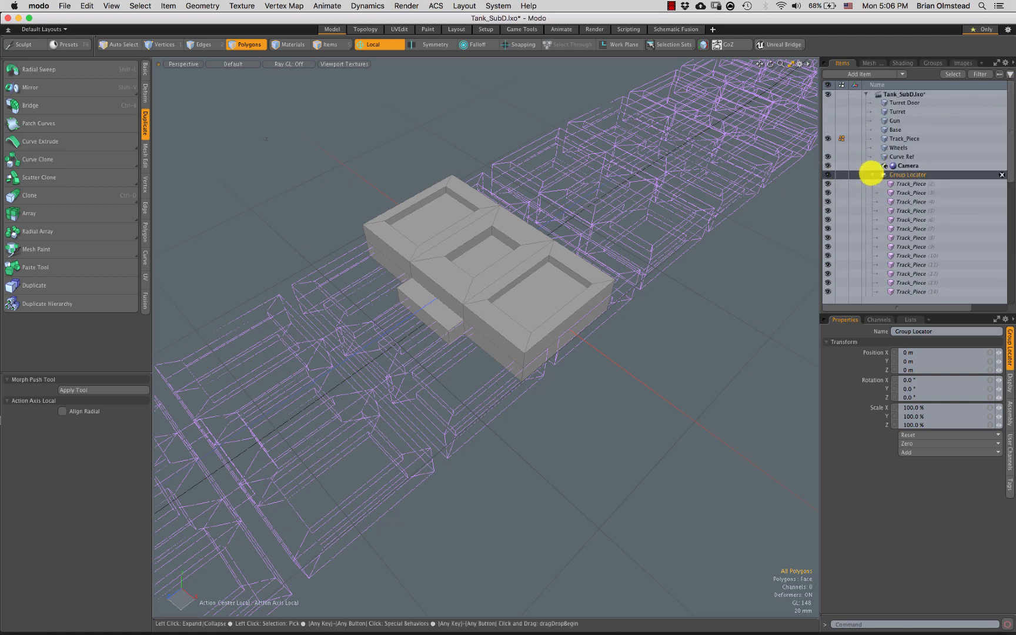
click(870, 174)
click(827, 175)
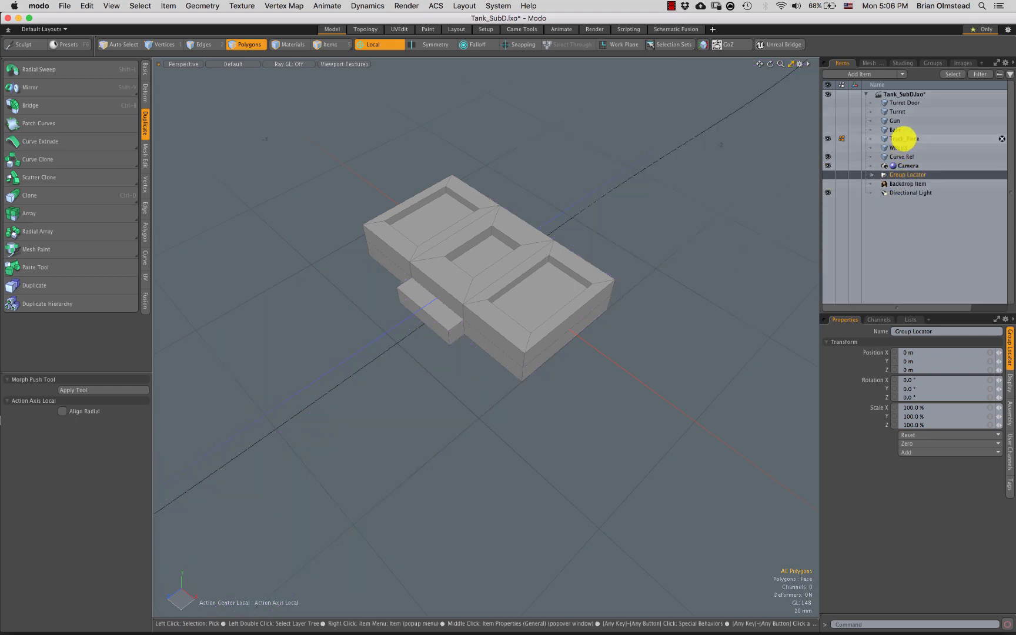
Make the original Track_Piece mesh active, select all its connected polygons and frame them in the view
click(904, 139)
alt+drag(521, 310, 504, 259)
key(3)
double_click(502, 289)
key(shift+a)
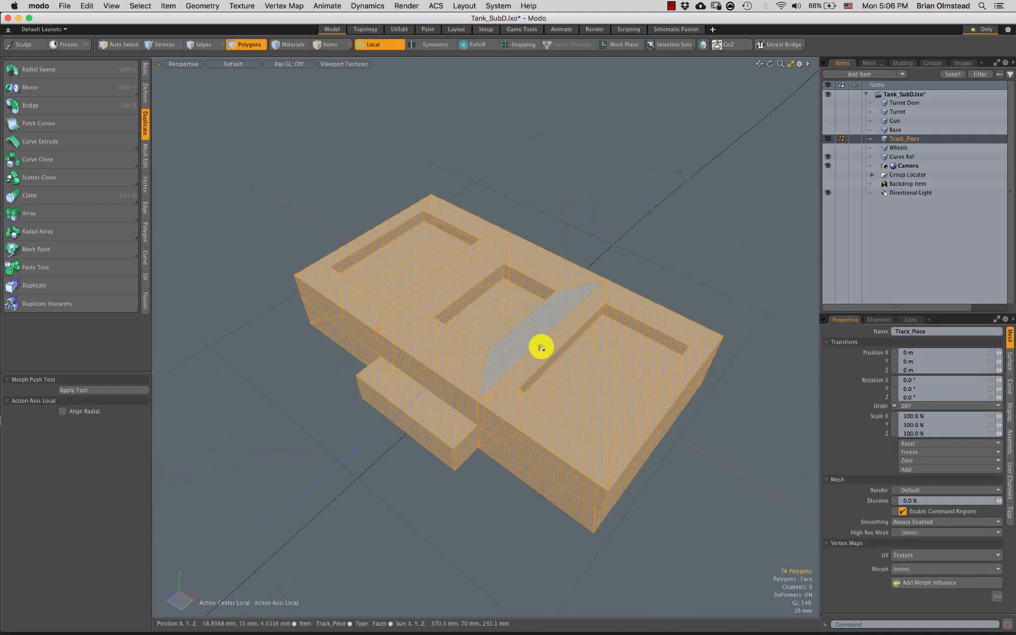
Clear the polygon selection, hide the work plane grid and convert the track piece to a Catmull-Clark subdivision surface
scroll(542, 293, down, 3)
alt+drag(542, 348, 570, 323)
click(587, 218)
click(558, 319)
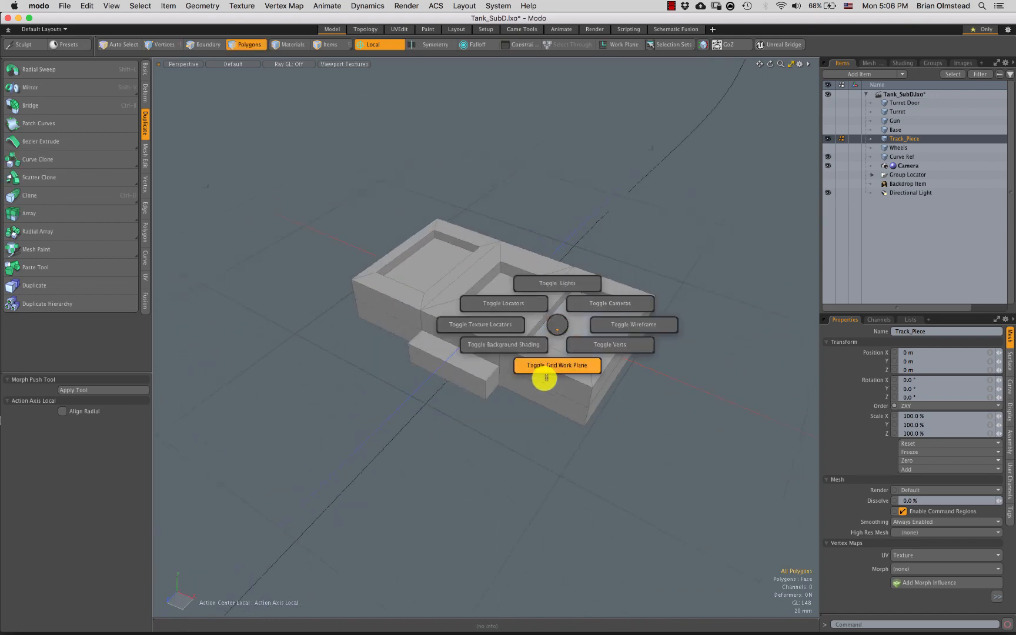
click(553, 362)
click(565, 345)
key(Tab)
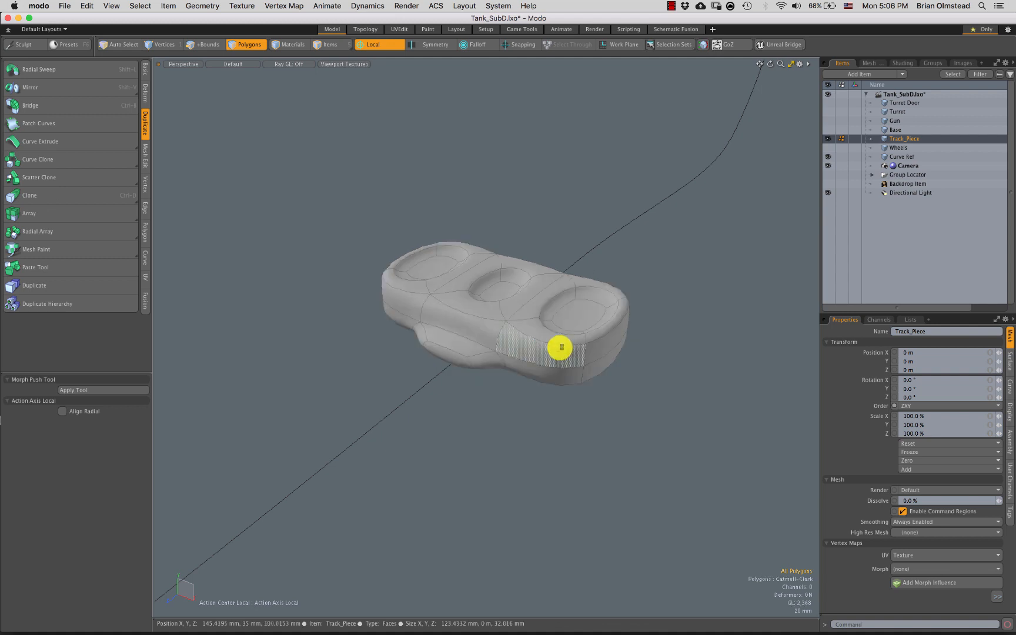
alt+drag(558, 347, 498, 330)
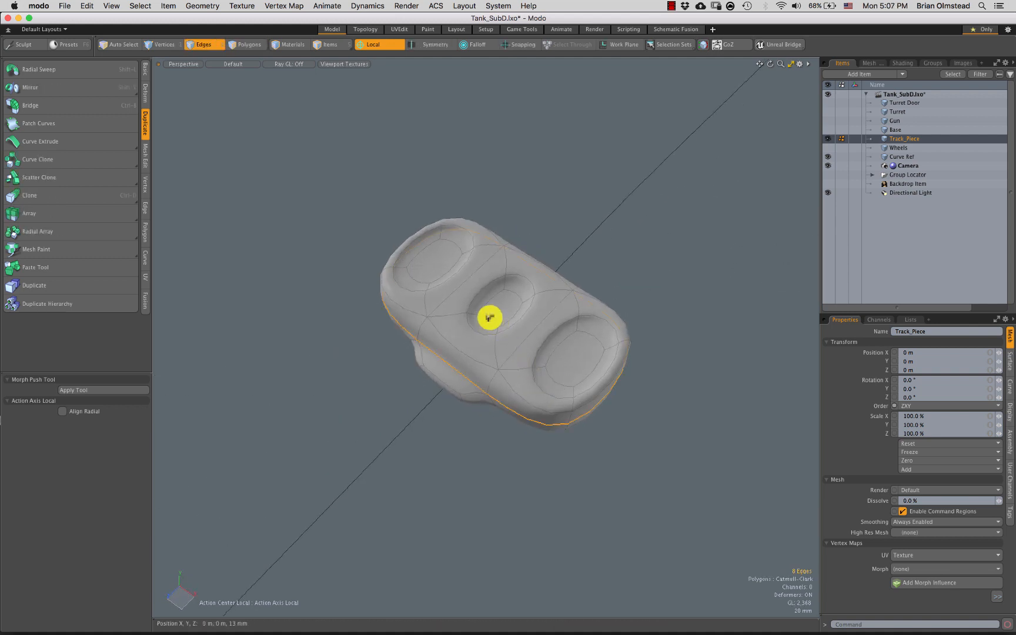
Select the floor polygons of all six pockets on both faces and grow the selection to include the pocket walls
scroll(491, 314, up, 3)
click(495, 310)
shift+click(600, 378)
shift+click(410, 243)
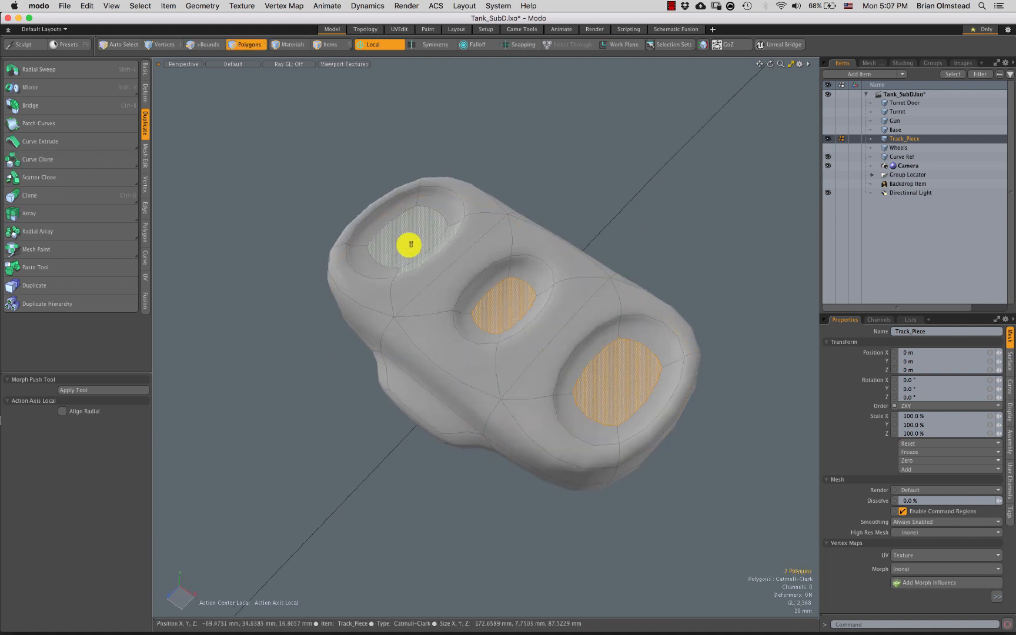
alt+drag(410, 243, 604, 320)
shift+click(604, 320)
shift+click(404, 351)
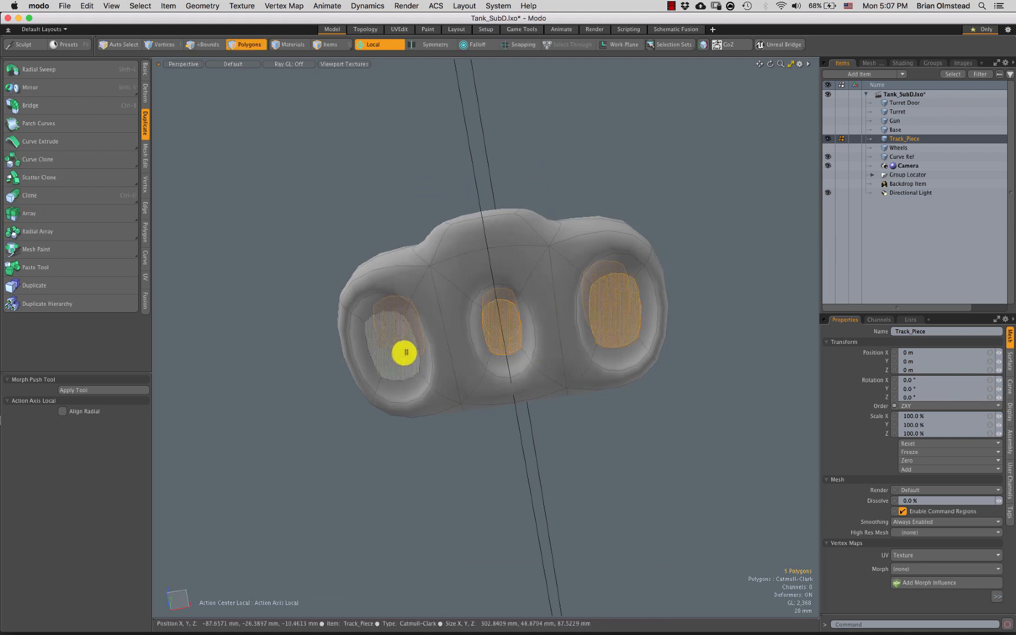
alt+drag(527, 318, 556, 309)
key(shift+Up)
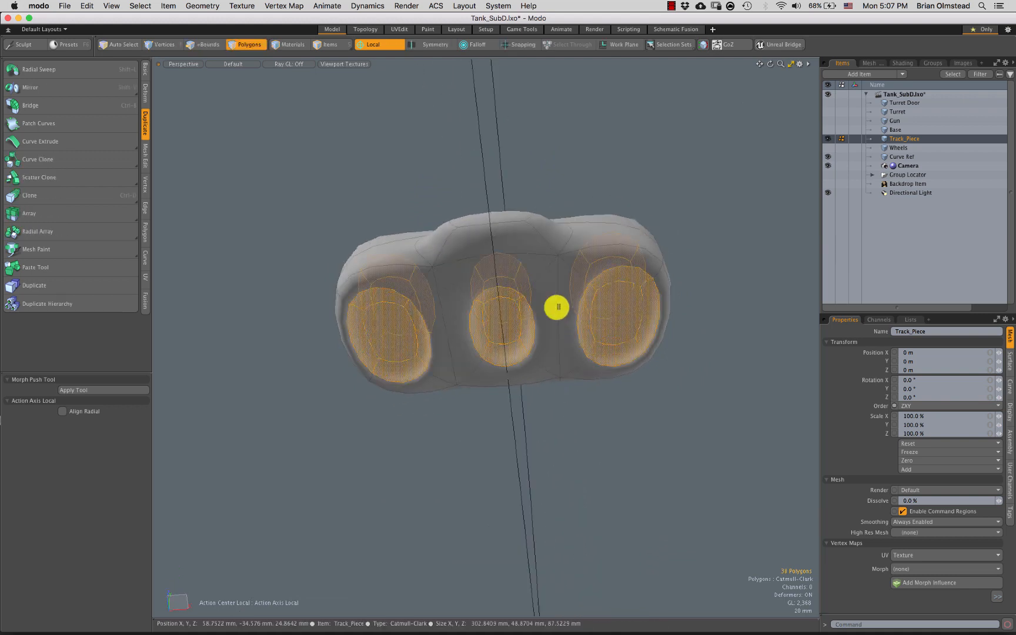
Convert the pocket polygon selection into an edge selection
alt+drag(560, 269, 460, 240)
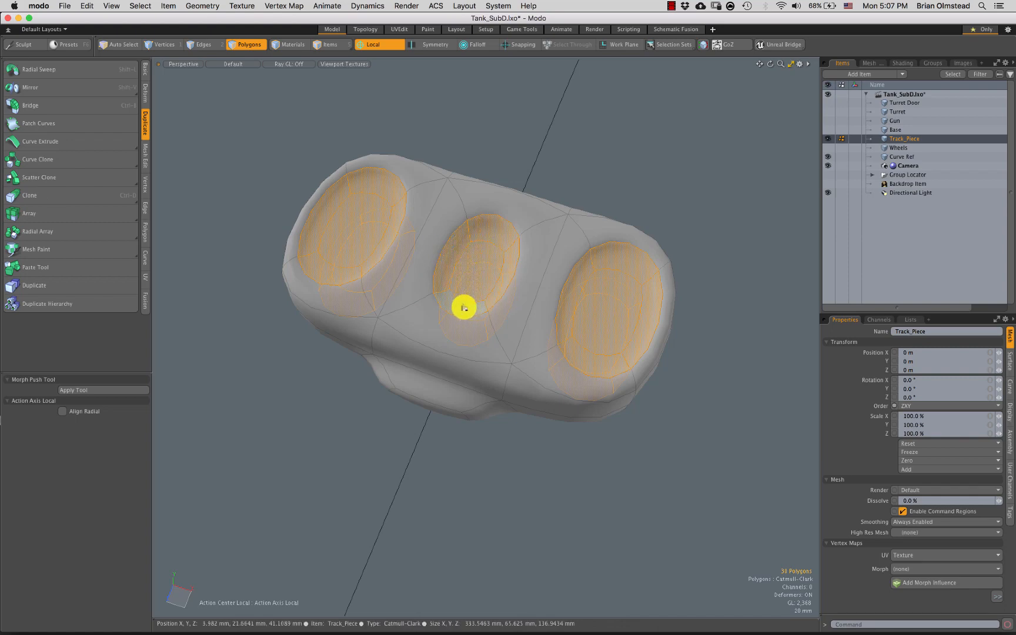
key(alt)
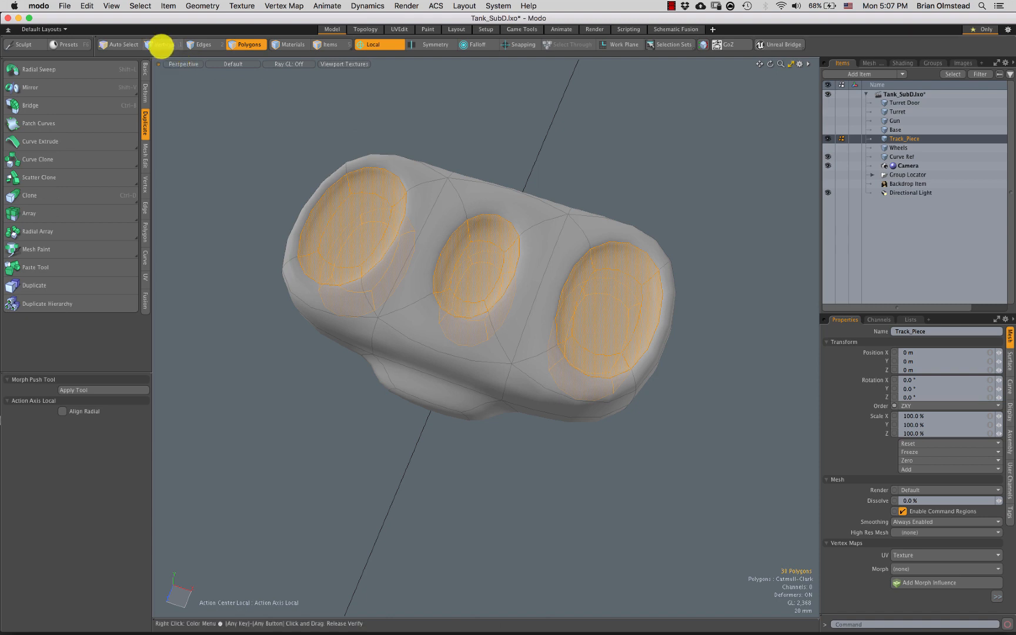
key(alt)
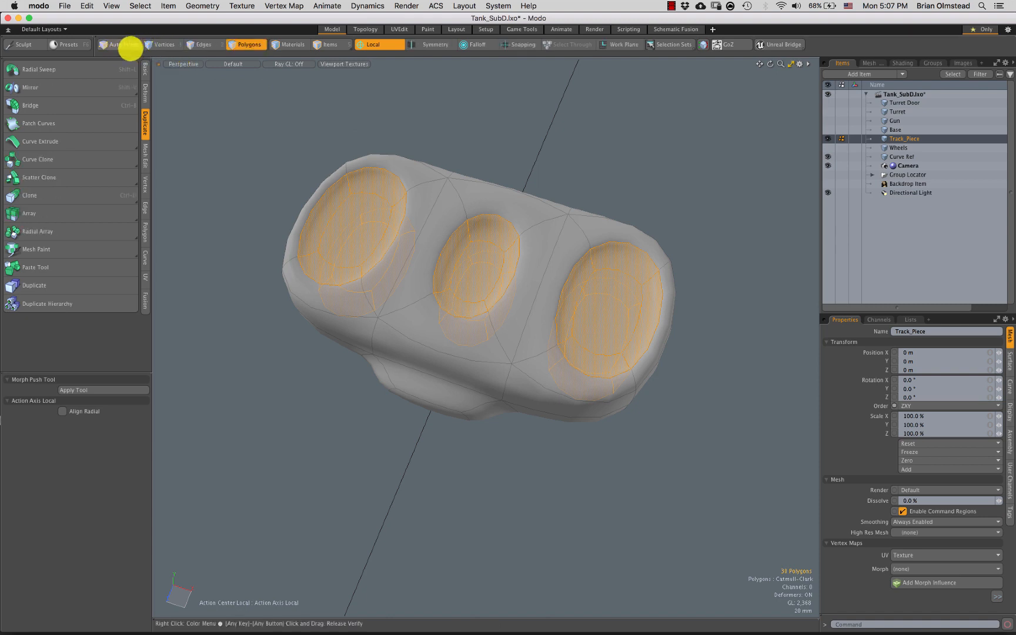
alt+click(205, 44)
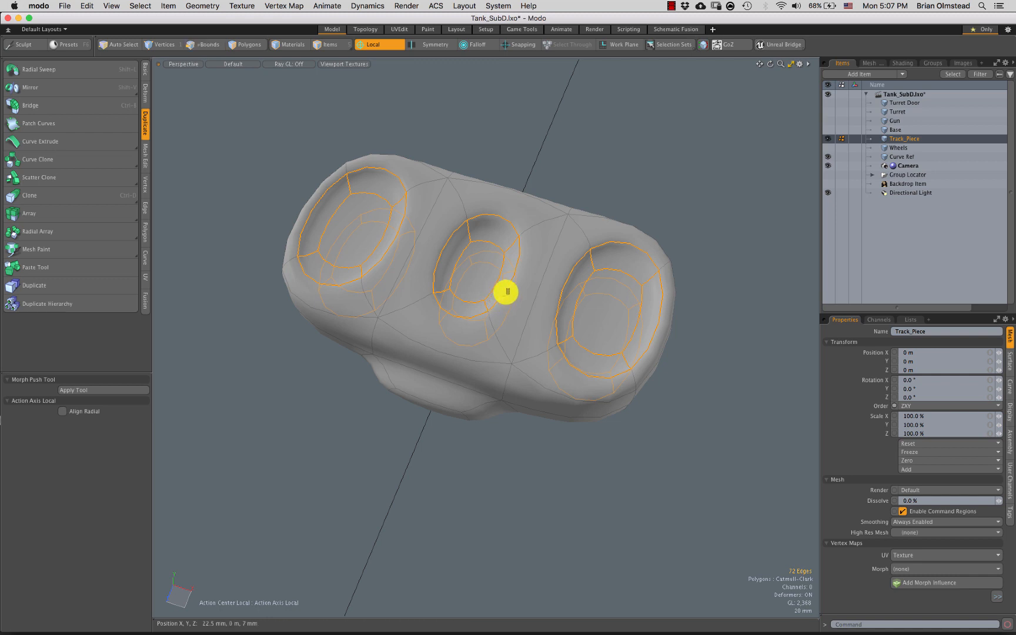
Try sharpening the selected pocket edges with a subdivision edge weight of about 15.5%
key(ctrl+w)
drag(529, 125, 526, 124)
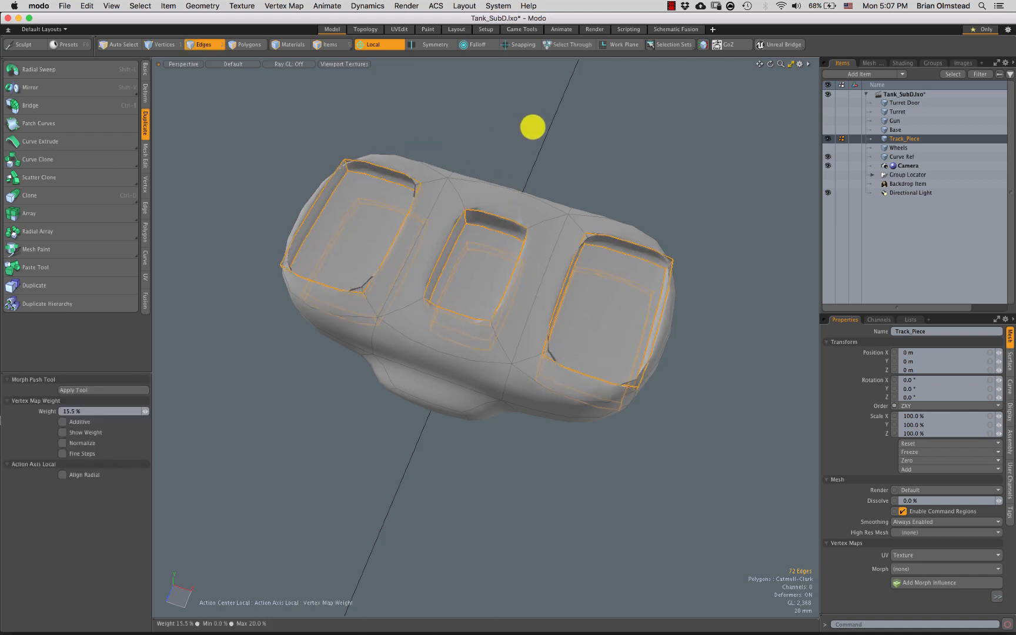
drag(533, 126, 525, 157)
key(space)
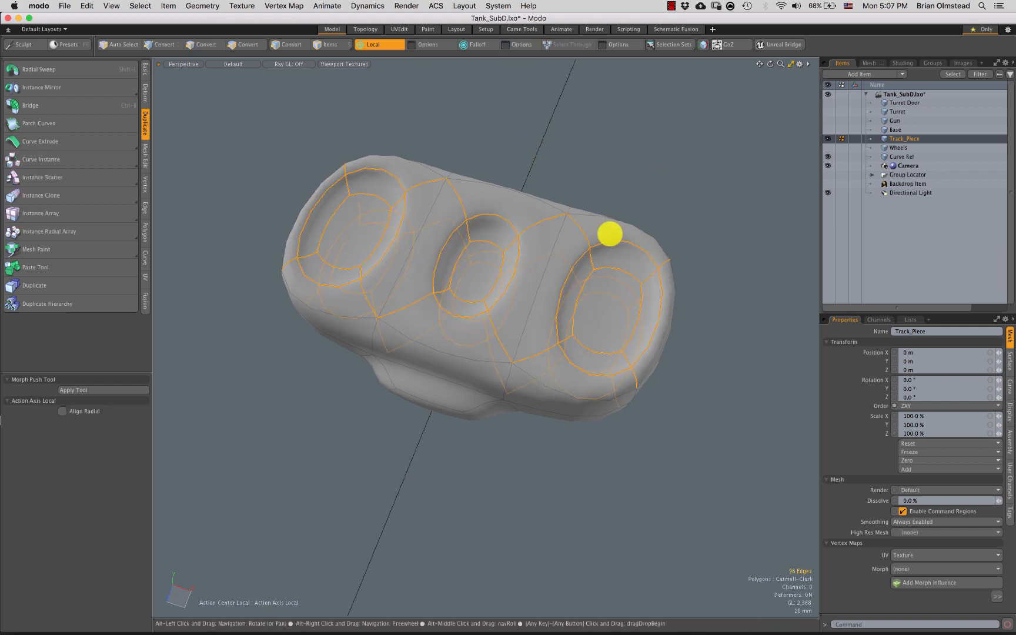
Set a 15% edge weight on the extended pocket edge selection and clear the selection
key(ctrl+w)
drag(585, 137, 586, 136)
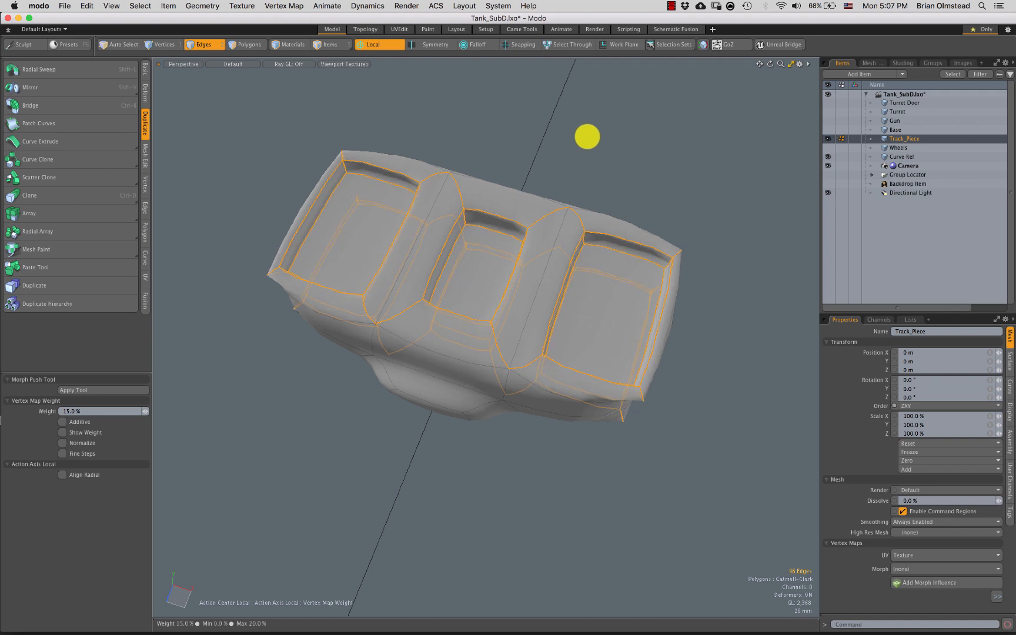
alt+drag(542, 181, 597, 192)
key(space)
click(597, 192)
Return the track piece to its unsubdivided faces and select the connecting tab's outer edges and the block's adjoining outer edges
alt+drag(619, 286, 516, 272)
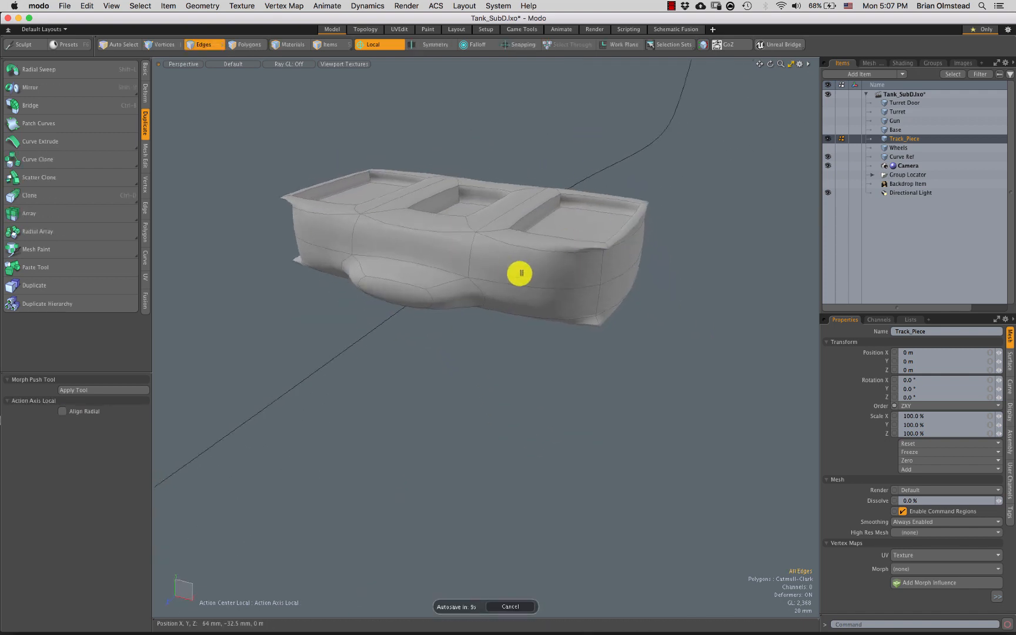
key(Tab)
alt+drag(450, 289, 430, 318)
key(3)
click(415, 335)
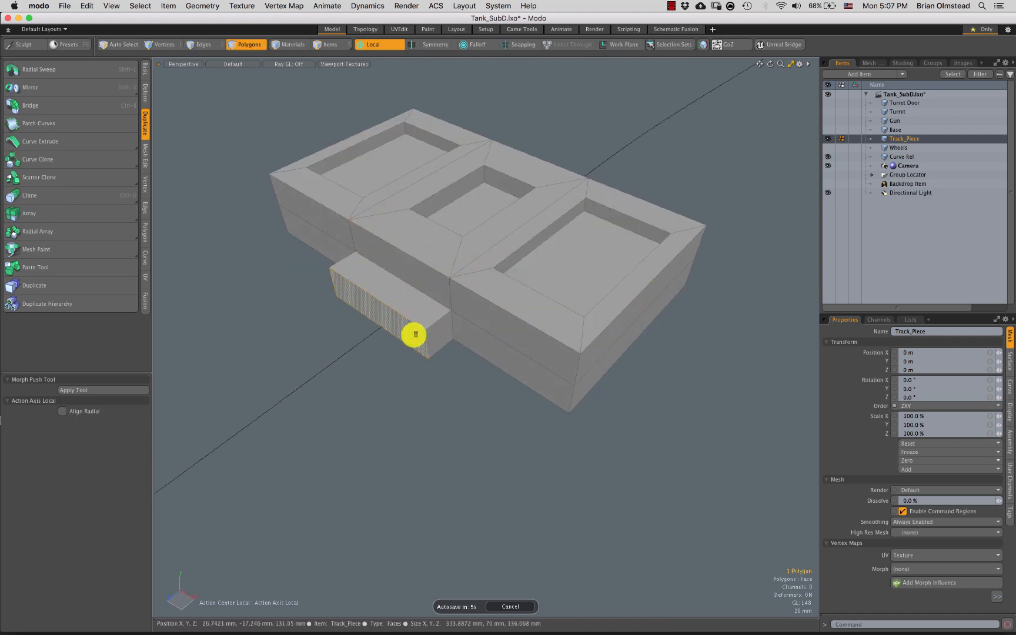
key(2)
alt+drag(481, 312, 539, 392)
shift+click(527, 327)
alt+shift+drag(539, 393, 470, 331)
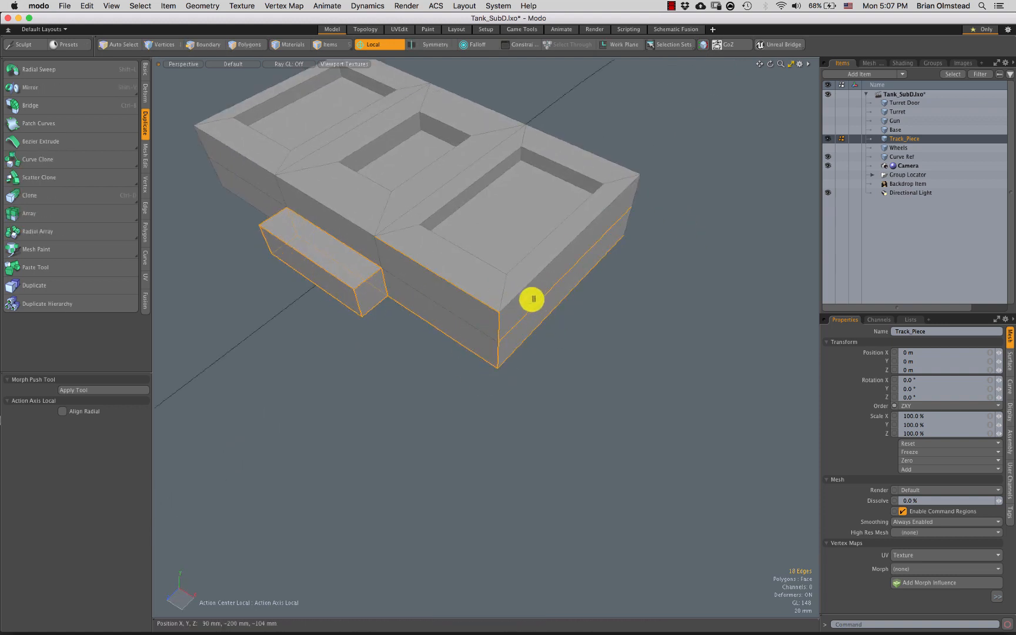
Add the outer edges along the block's end and the long side opposite the tab to the edge selection
alt+drag(542, 322, 517, 336)
alt+drag(516, 335, 483, 324)
shift+click(518, 267)
shift+click(577, 303)
alt+drag(576, 302, 502, 271)
shift+click(507, 271)
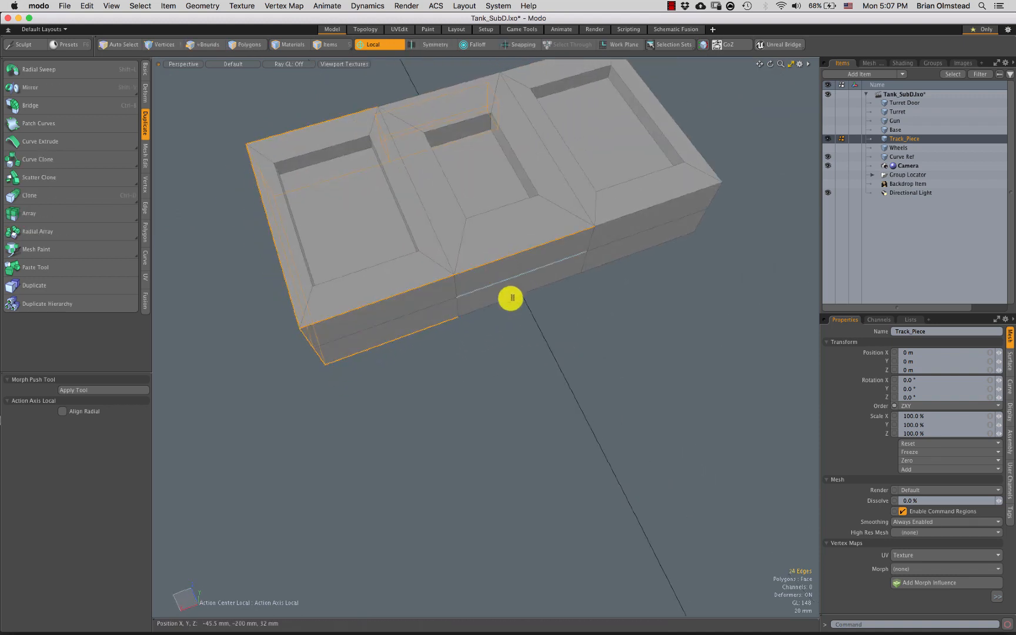
alt+drag(550, 324, 495, 295)
shift+click(504, 290)
shift+click(510, 240)
alt+drag(562, 298, 460, 274)
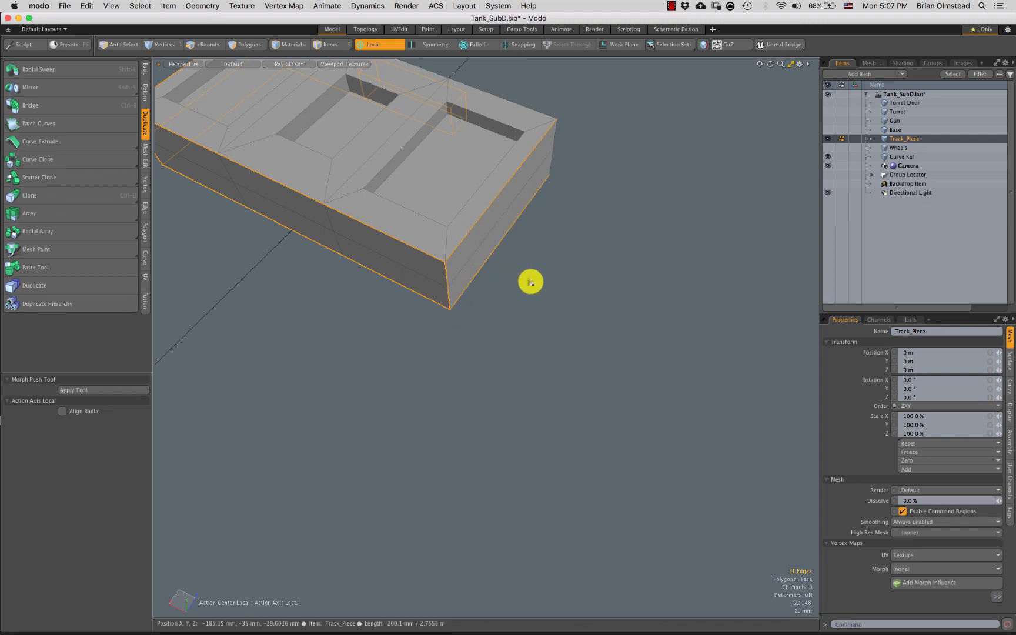
Complete the outer edge selection around the block's remaining end and tab side, deselecting the unwanted edges
alt+drag(531, 282, 352, 243)
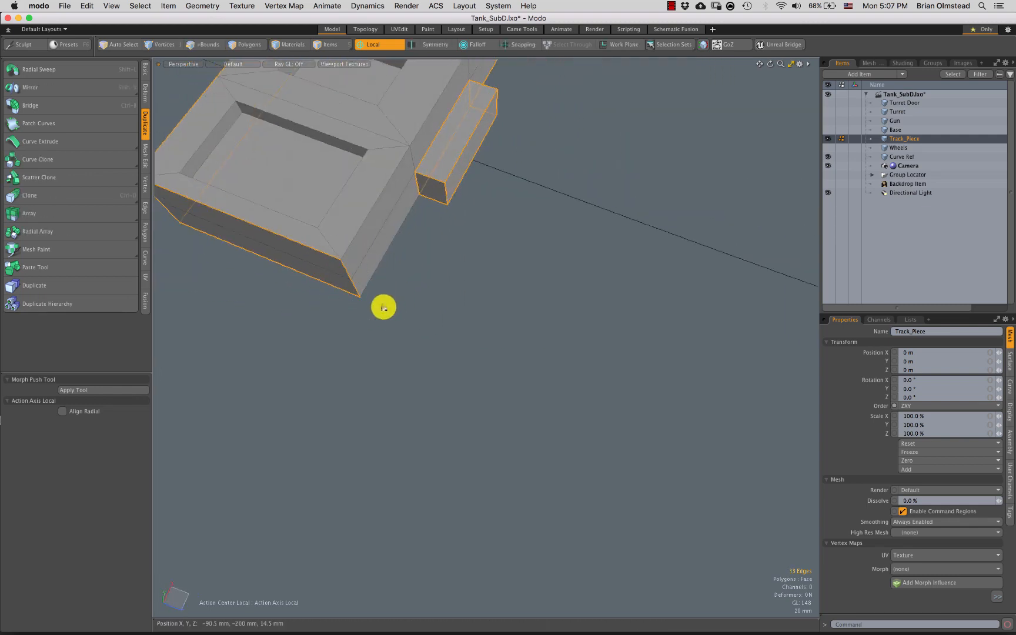
alt+drag(383, 307, 435, 246)
alt+shift+drag(462, 286, 433, 346)
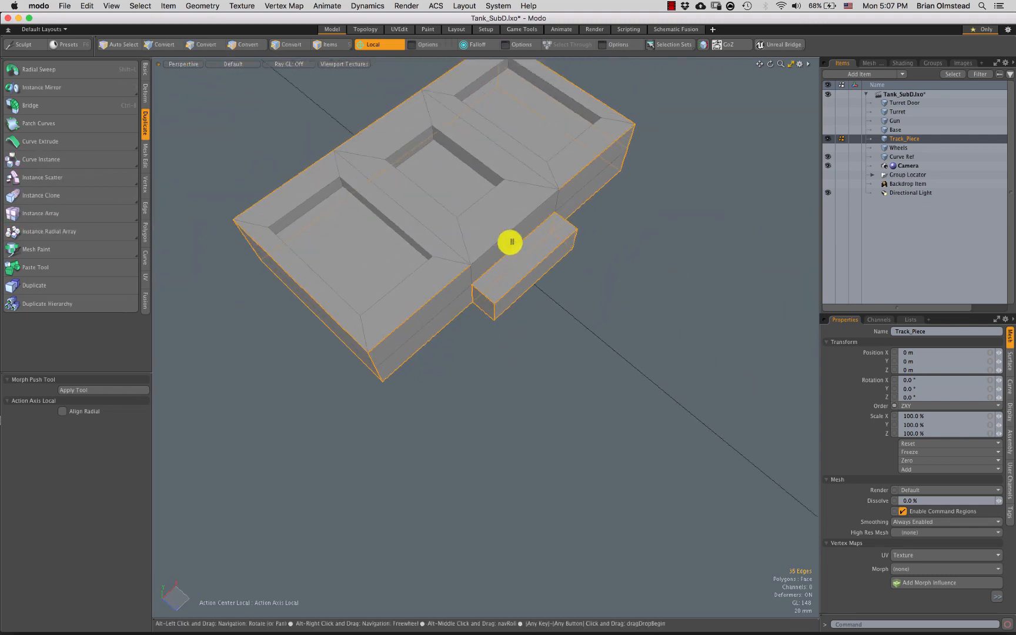
shift+click(510, 241)
alt+drag(531, 290, 366, 282)
alt+shift+drag(415, 282, 397, 353)
ctrl+click(526, 277)
alt+shift+drag(406, 329, 471, 338)
Turn Catmull-Clark subdivision back on and set the selected outer edges' weight to 20%
key(Tab)
key(shift+w)
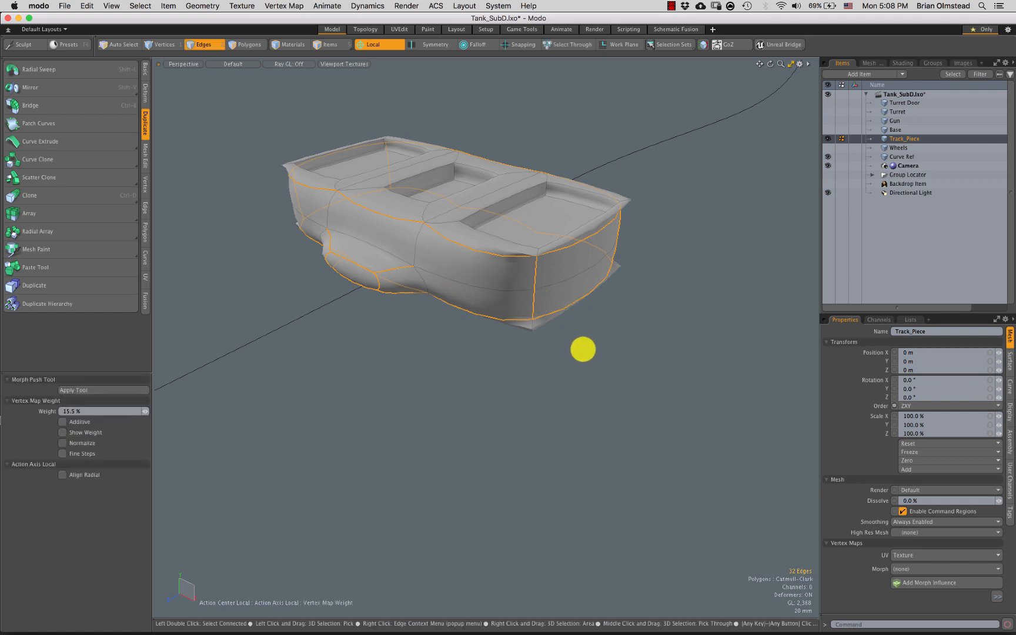
drag(582, 349, 592, 356)
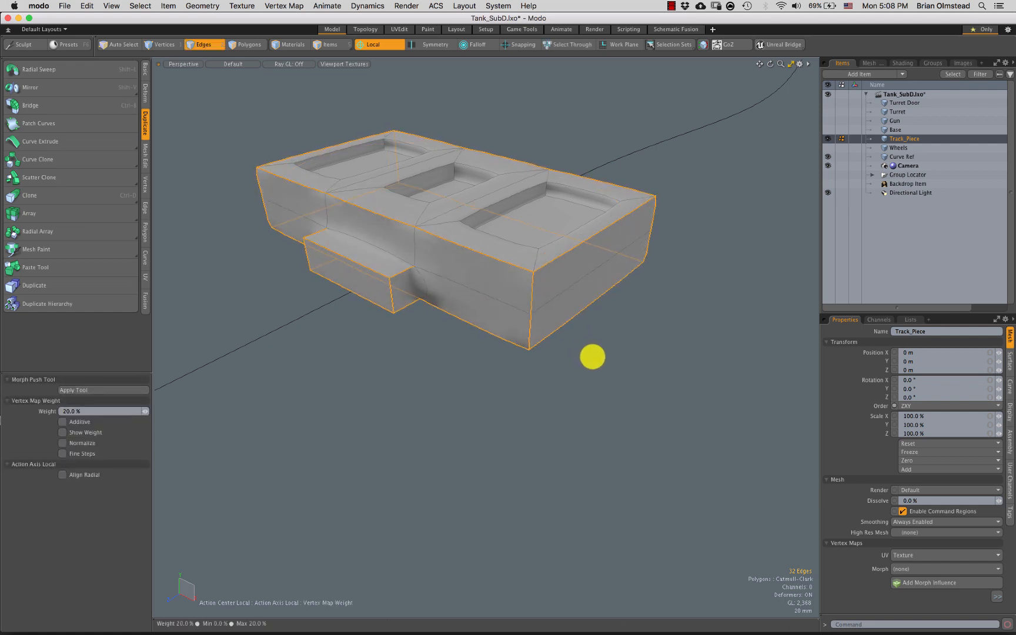
Add the edges where the tab meets the block to the selection and set the edge weight to 18%
alt+drag(430, 333, 462, 352)
key(space)
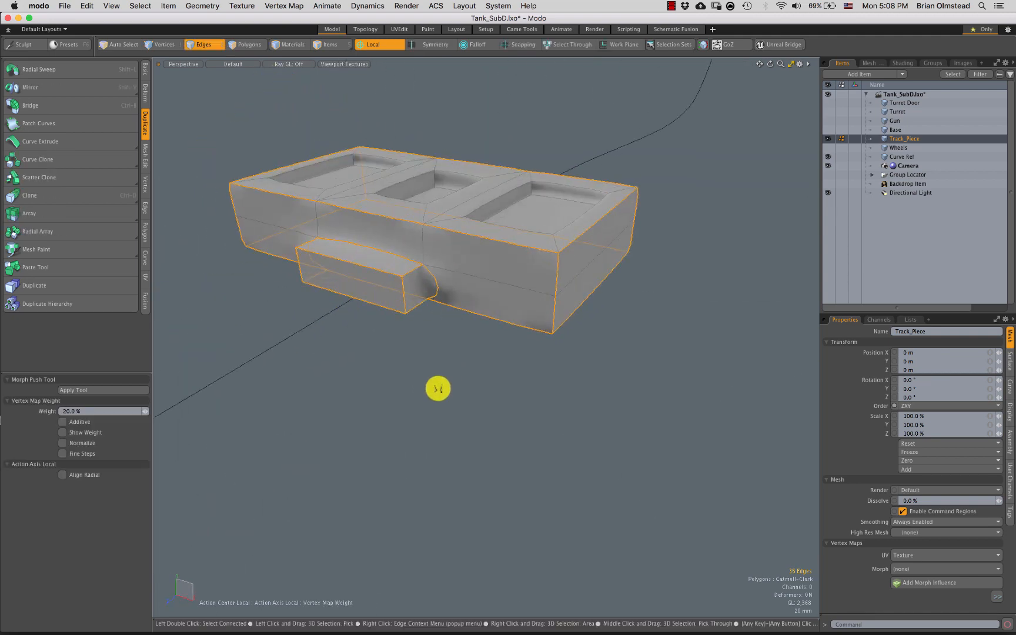
mouse_move(431, 388)
mouse_down()
mouse_move(441, 388)
mouse_move(430, 390)
mouse_up()
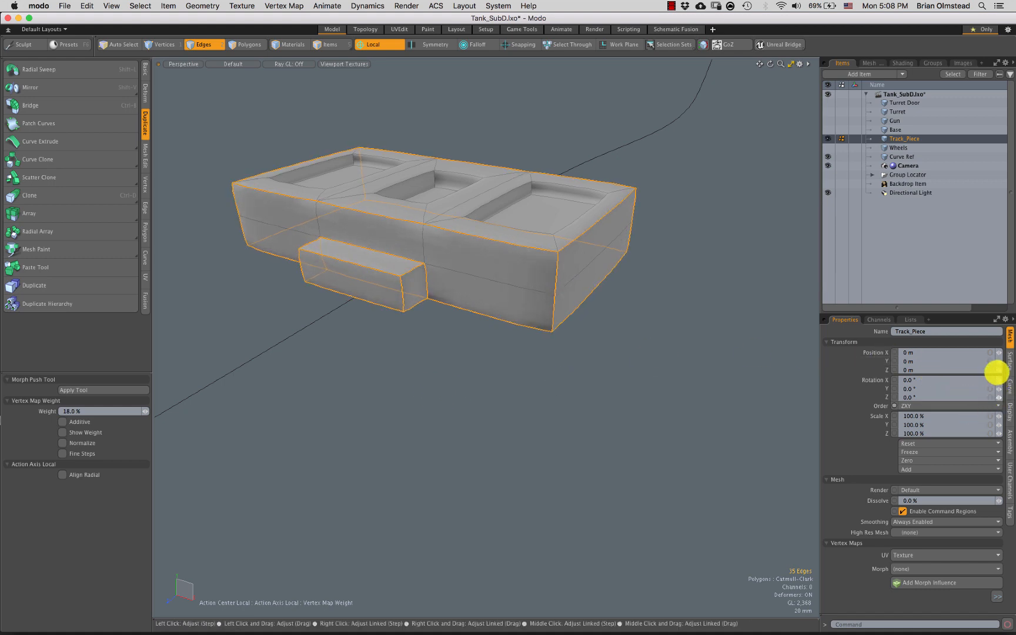
Set the track piece's Catmull-Clark subdivision level to 3
click(1009, 359)
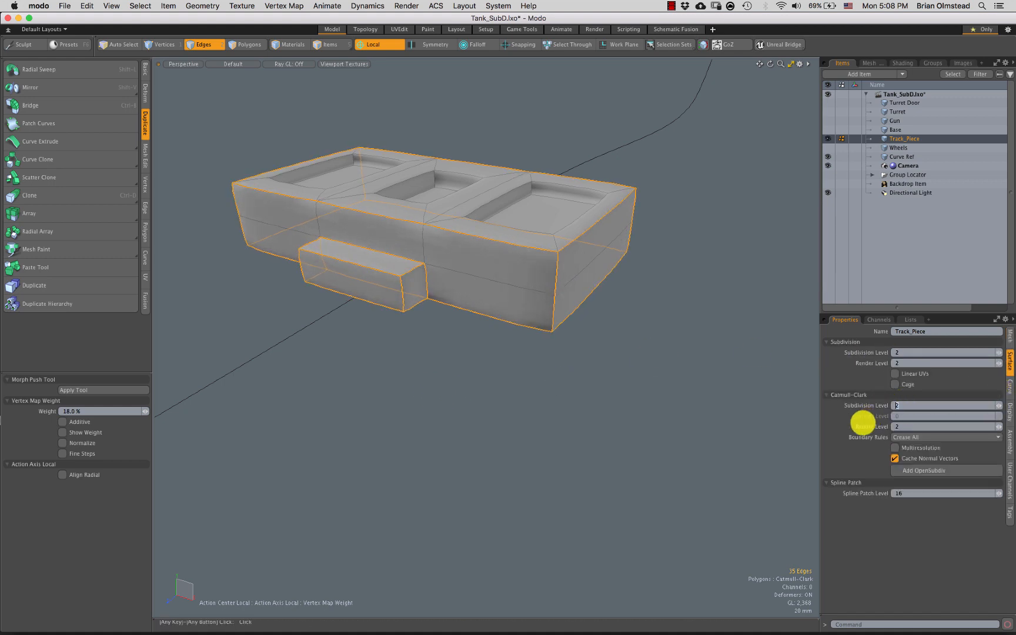
text(3)
key(Return)
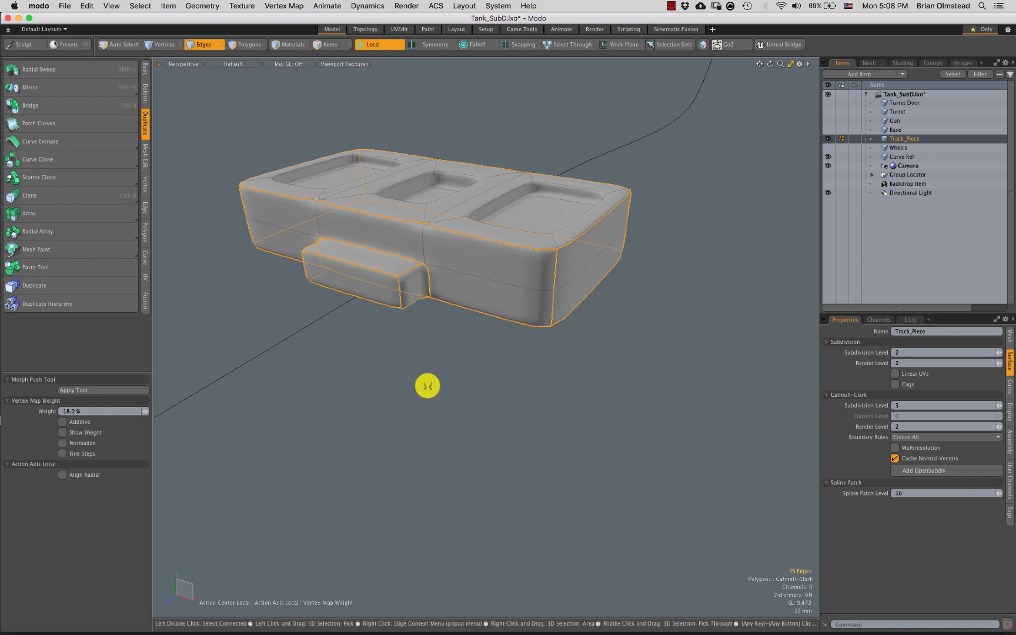
Raise the selected edges' weight to 24%, clear the edge selection and save the scene
drag(427, 385, 441, 384)
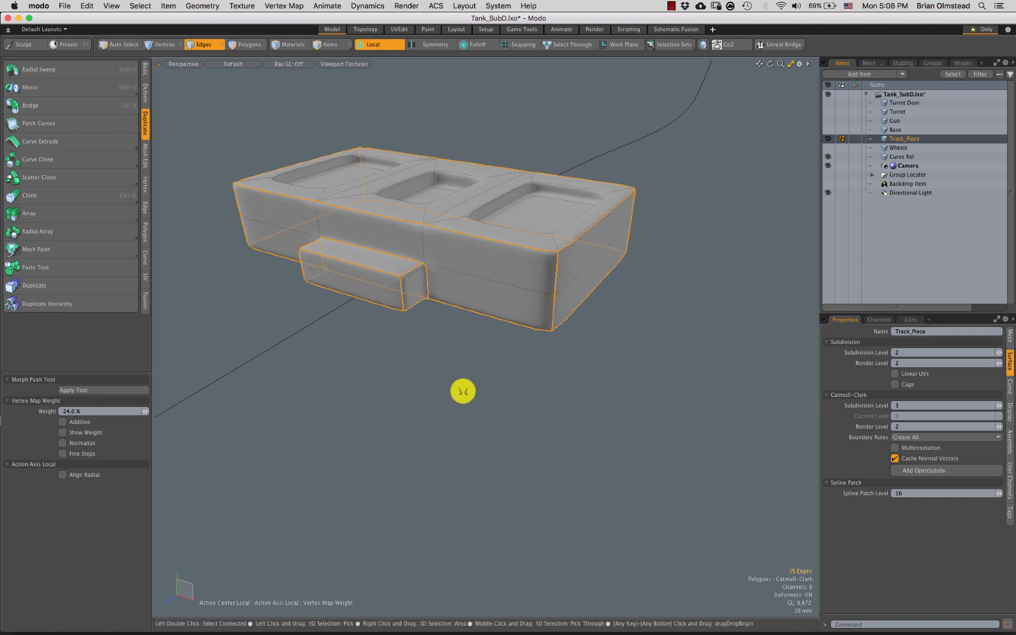
key(space)
click(709, 496)
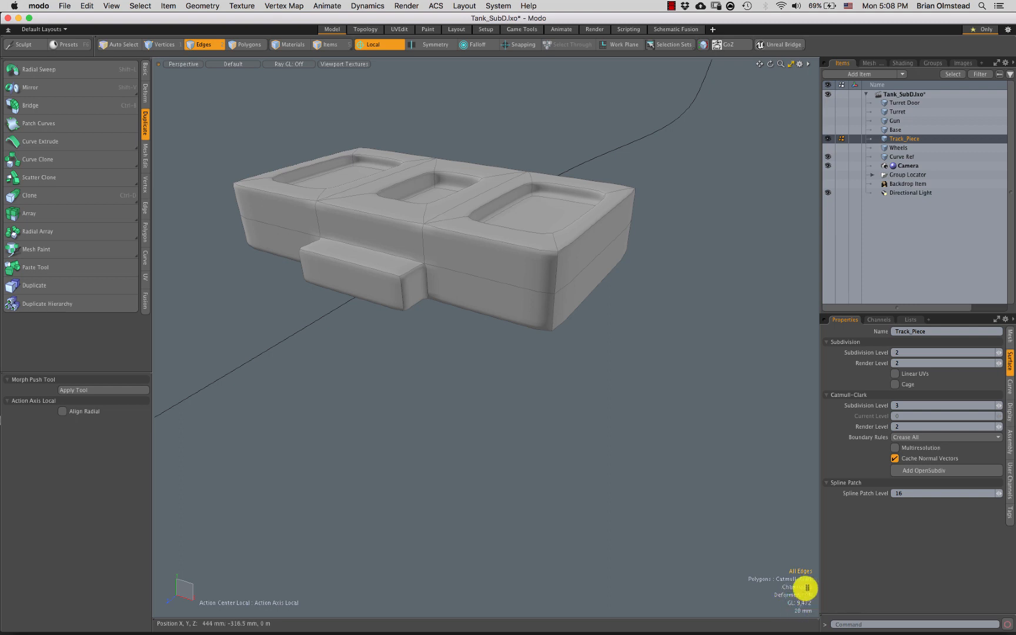
scroll(569, 397, down, 8)
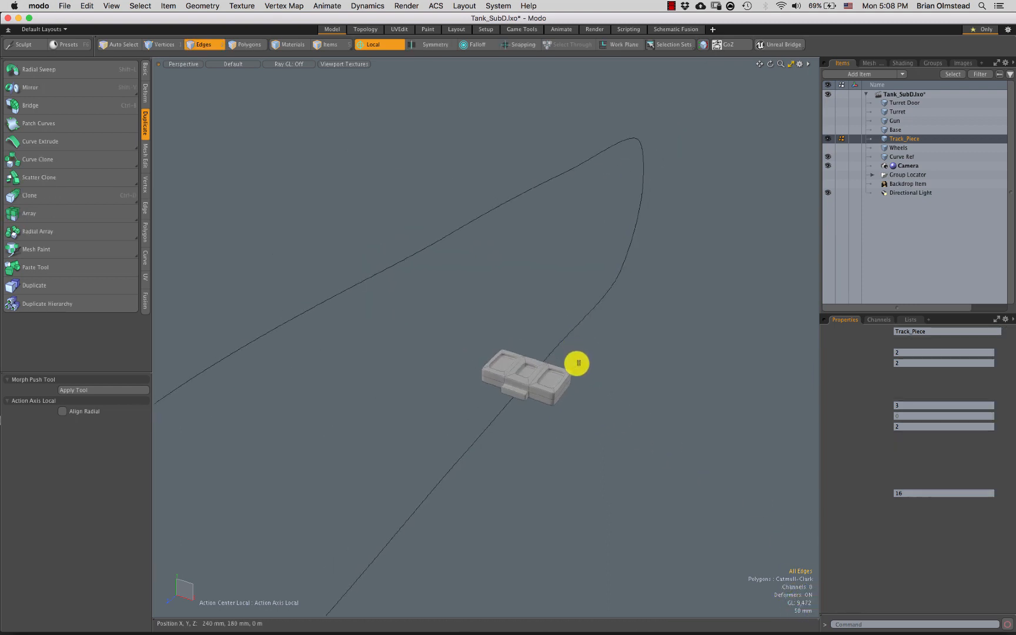
key(super+s)
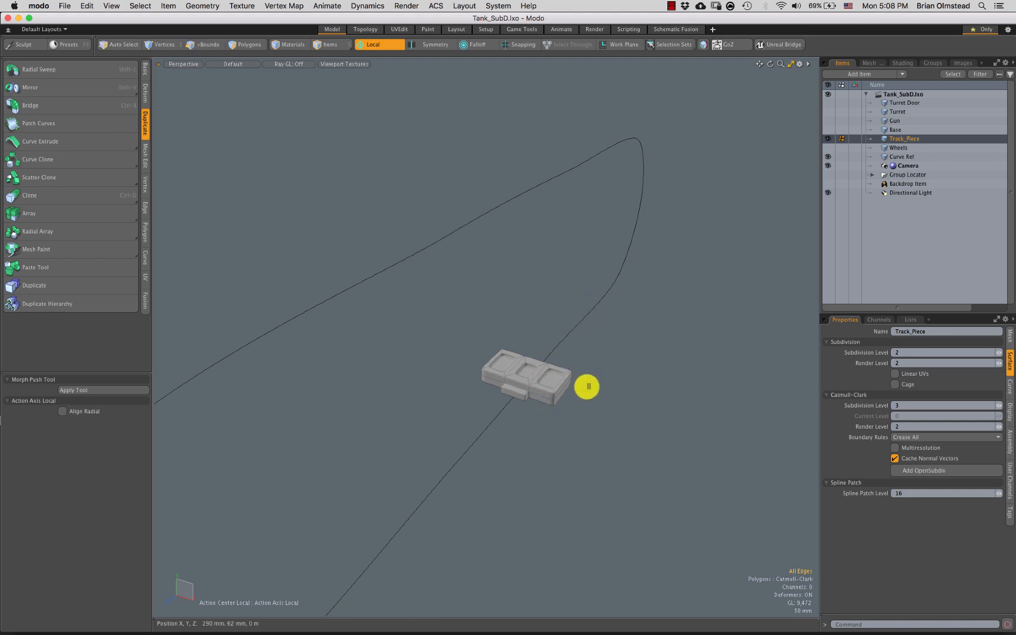
Turn off the track piece's Catmull-Clark subdivision and show the Group Locator's track instances
mouse_move(528, 410)
alt+mouse_down()
mouse_move(519, 378)
mouse_move(573, 279)
alt+mouse_up()
mouse_move(543, 232)
right_down()
mouse_move(649, 363)
mouse_move(624, 345)
right_up()
click(583, 374)
alt+drag(576, 376, 594, 405)
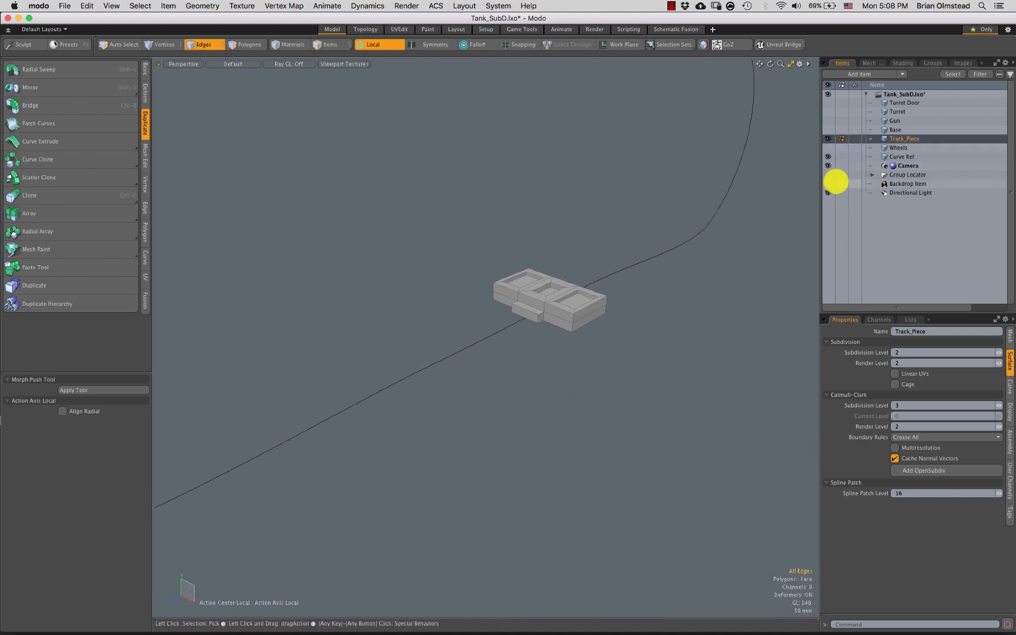
click(827, 174)
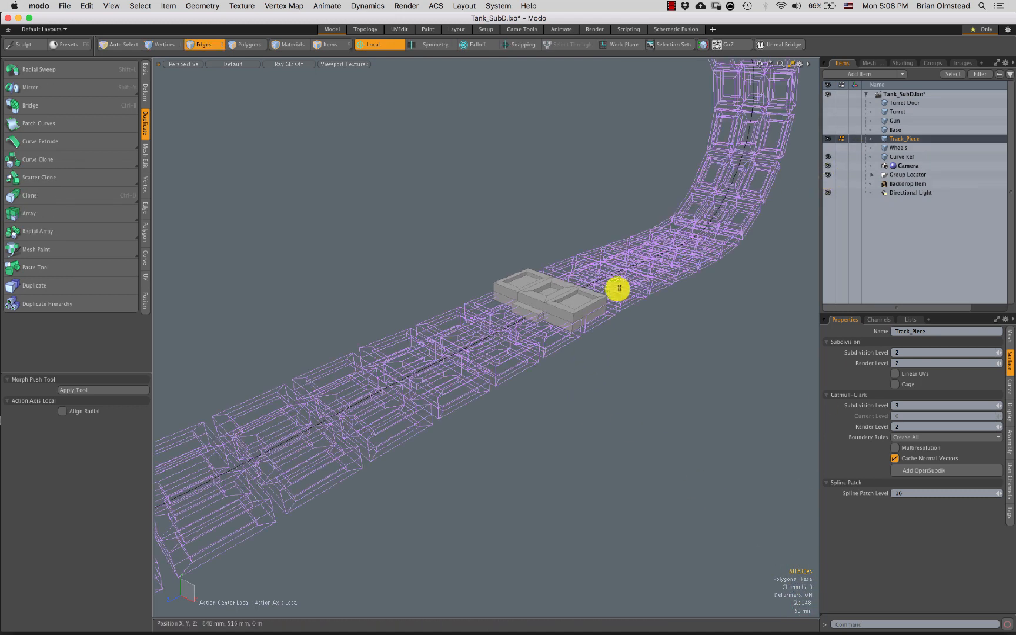
Select the whole track piece and toggle its Catmull-Clark subdivision to compare how the instances respond
alt+drag(579, 327, 558, 322)
scroll(558, 322, up, 5)
key(3)
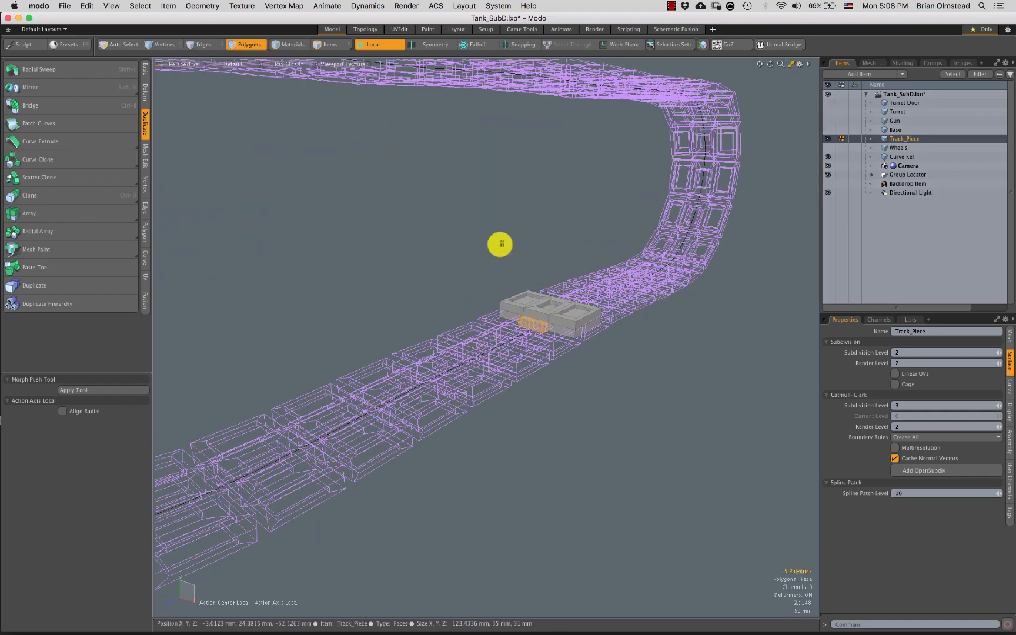
middle_drag(500, 243, 625, 322)
key(Tab)
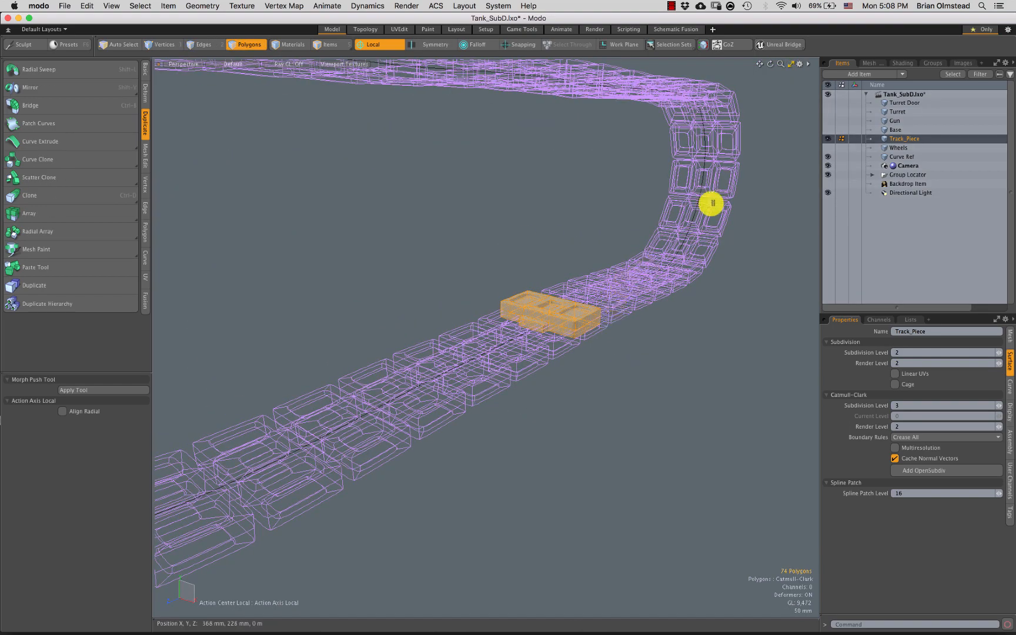
scroll(687, 241, up, 5)
key(Tab)
scroll(709, 211, up, 3)
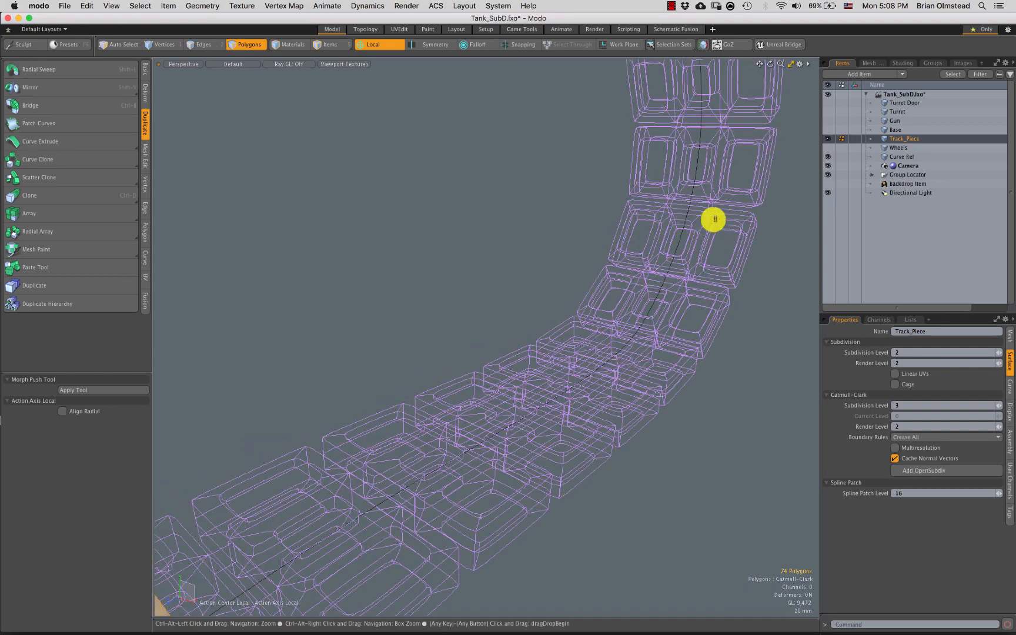
key(Tab)
key(Tab)
key(Tab)
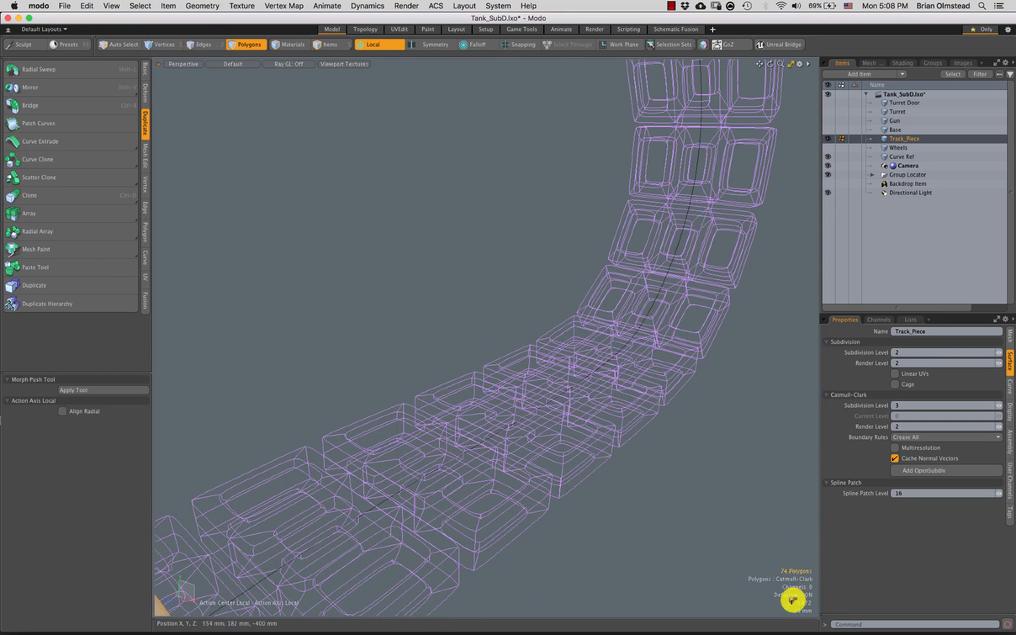
Examine the full loop of subdivided track instances from several angles, marking the original piece among them
scroll(785, 579, down, 5)
alt+drag(680, 483, 730, 445)
click(811, 590)
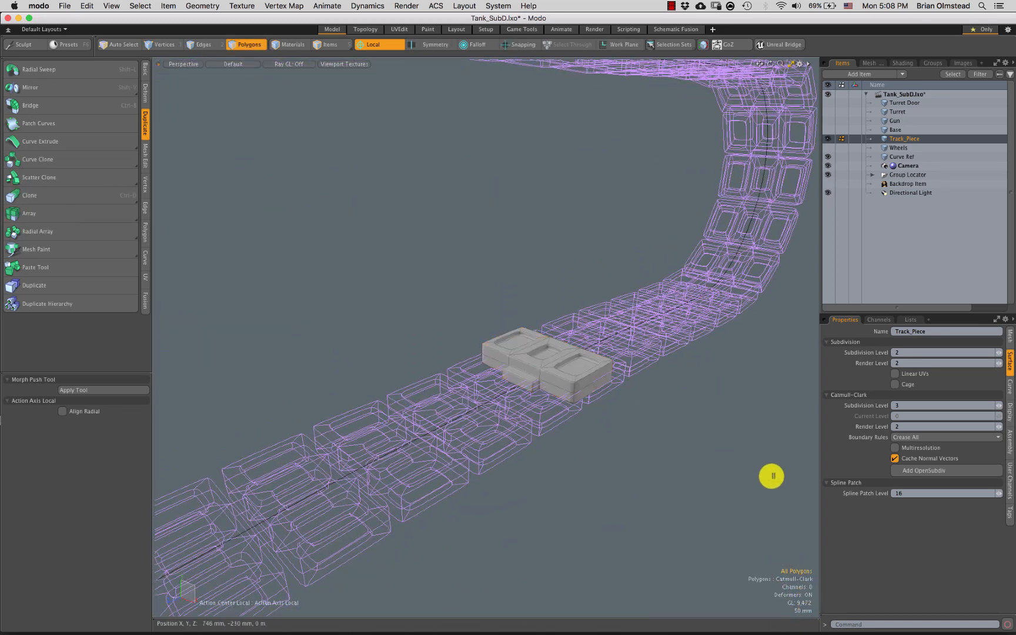
scroll(666, 290, down, 5)
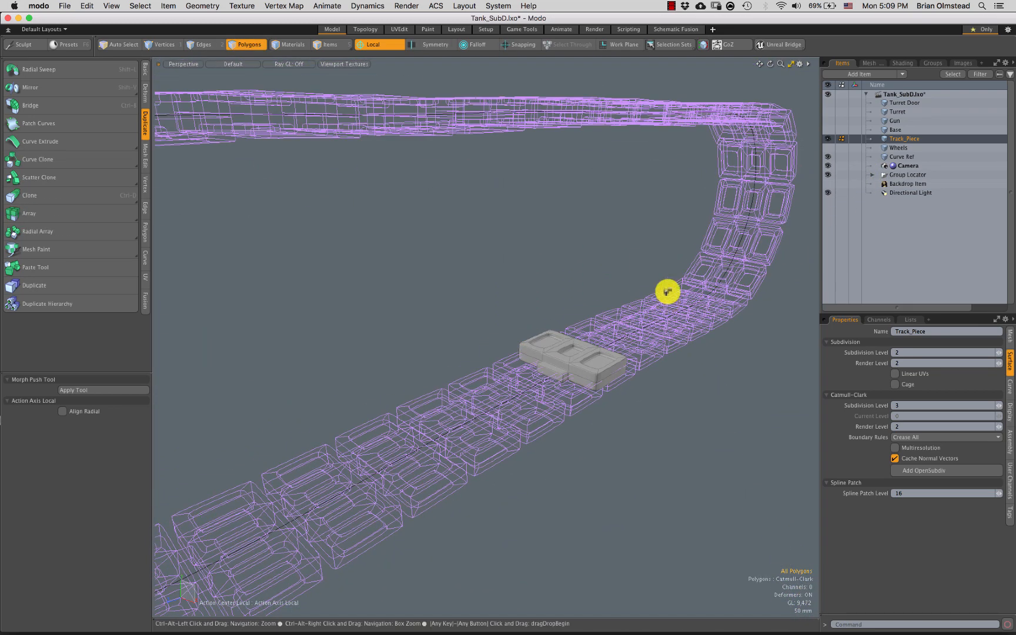
mouse_move(602, 334)
right_down()
mouse_move(563, 419)
mouse_move(652, 342)
right_up()
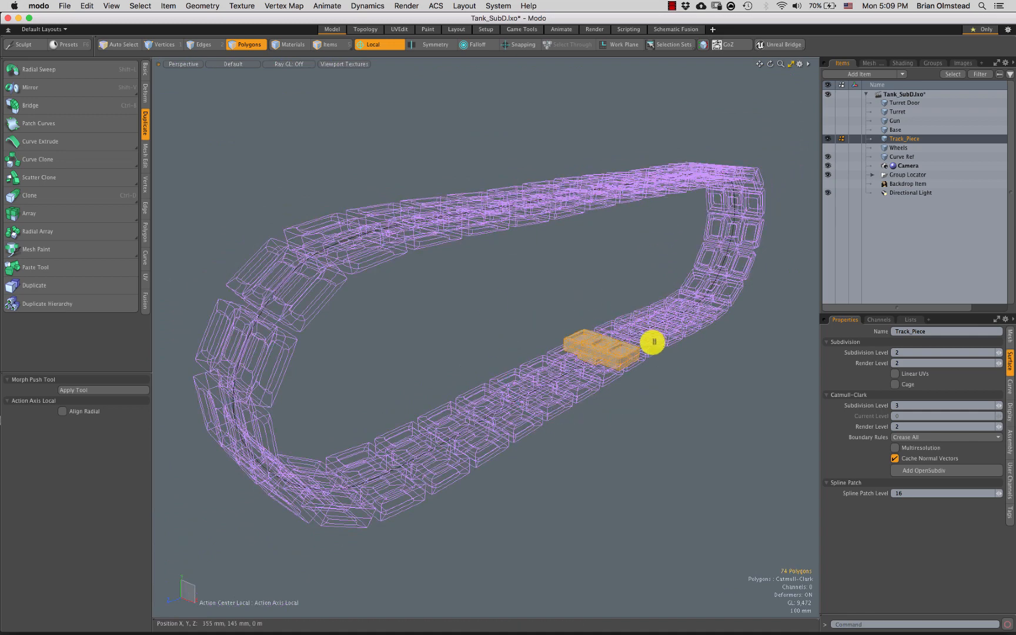
click(817, 599)
alt+drag(556, 462, 516, 376)
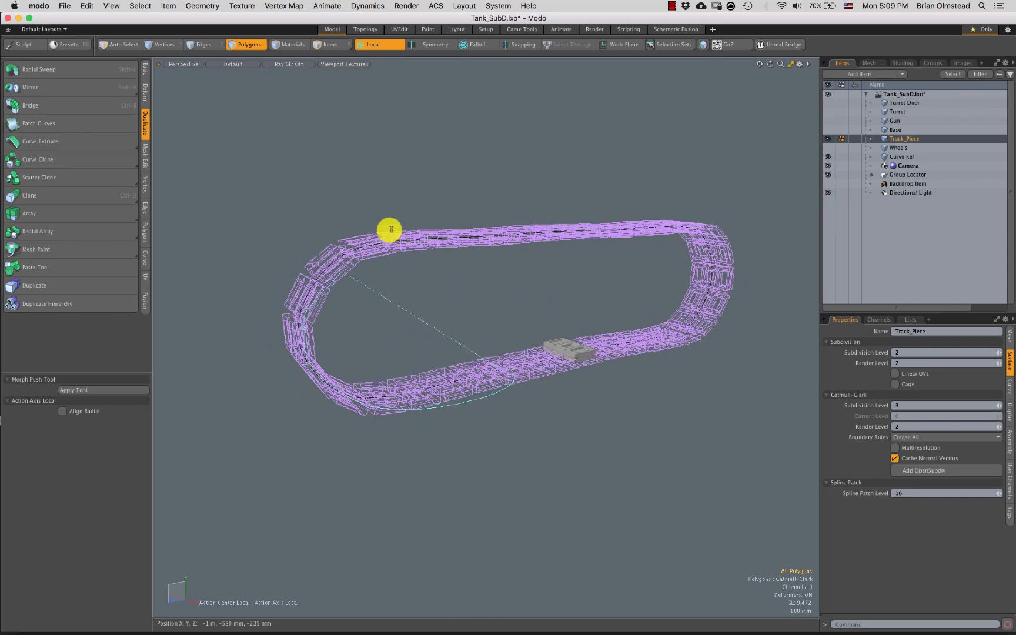
right_drag(726, 291, 645, 341)
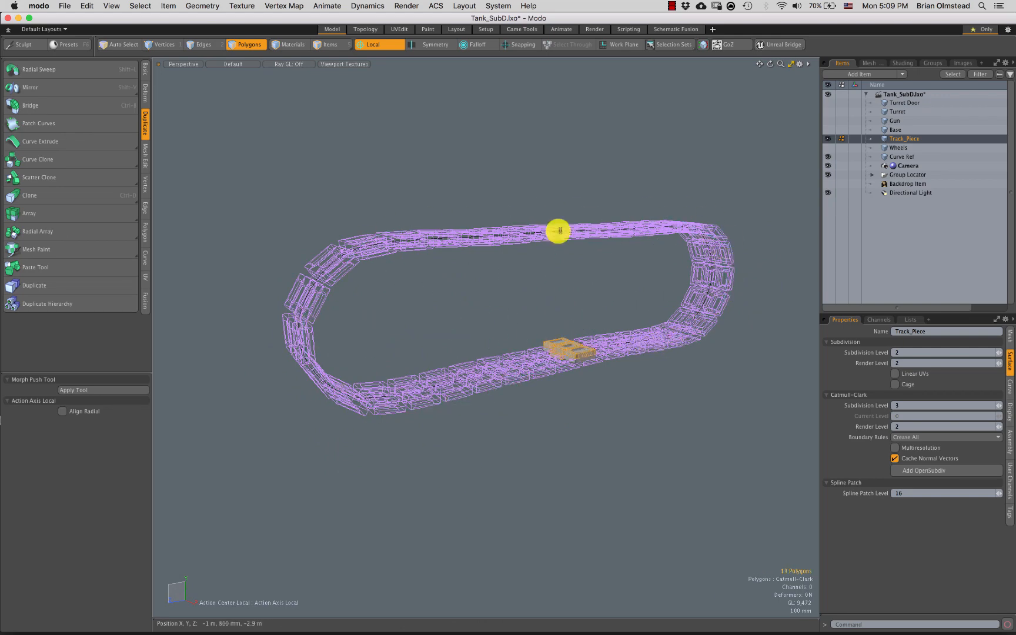
click(533, 346)
alt+drag(508, 351, 562, 359)
ctrl+alt+drag(562, 360, 580, 254)
Turn off the track piece's subdivision and show the hidden wheels, base, gun, turret and turret door
double_click(532, 292)
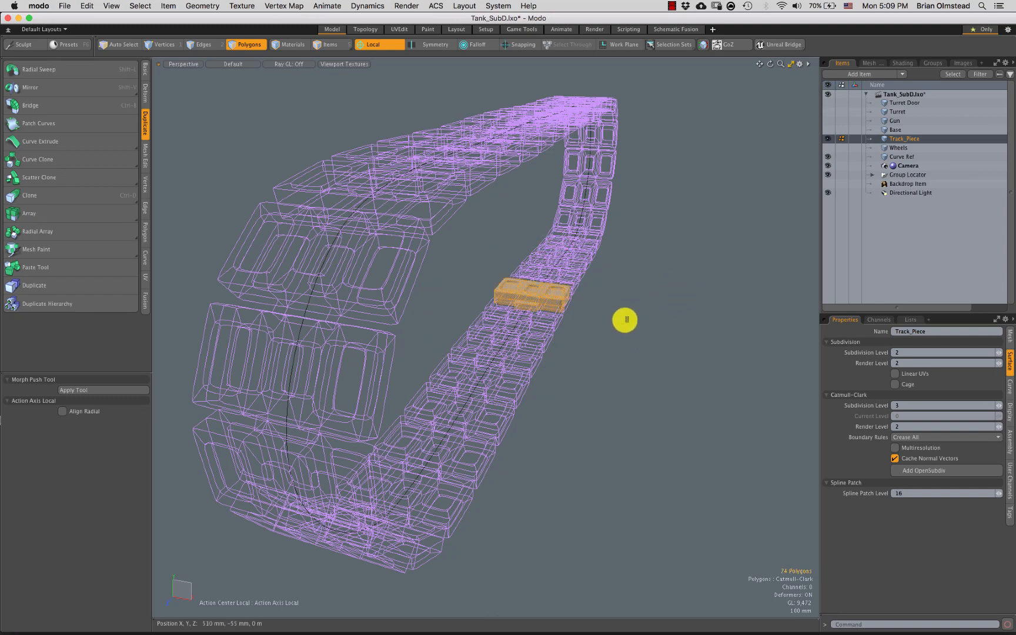
key(Tab)
alt+drag(583, 288, 525, 322)
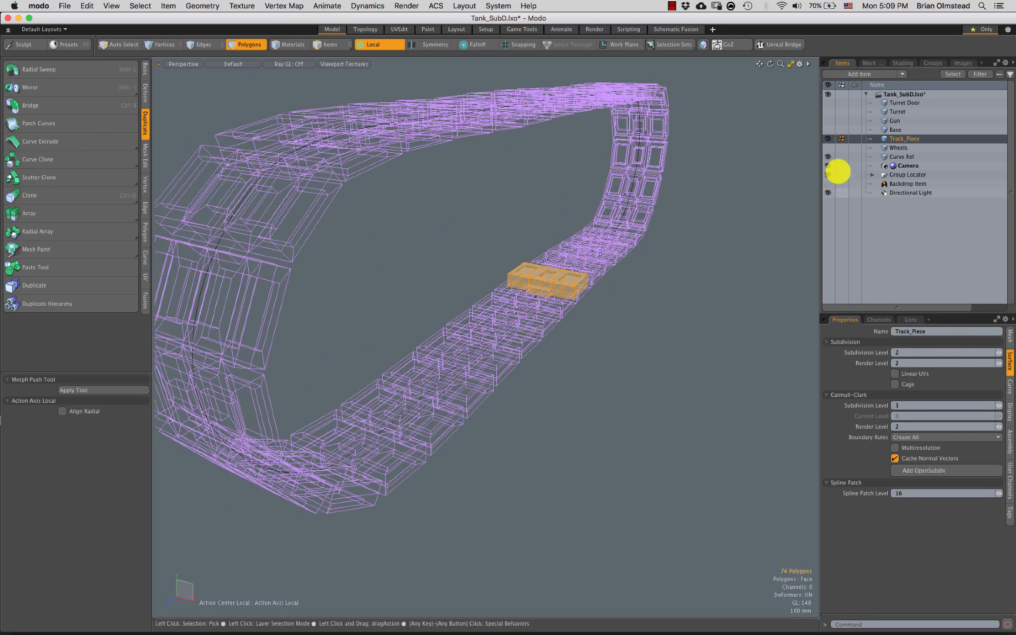
drag(826, 148, 827, 120)
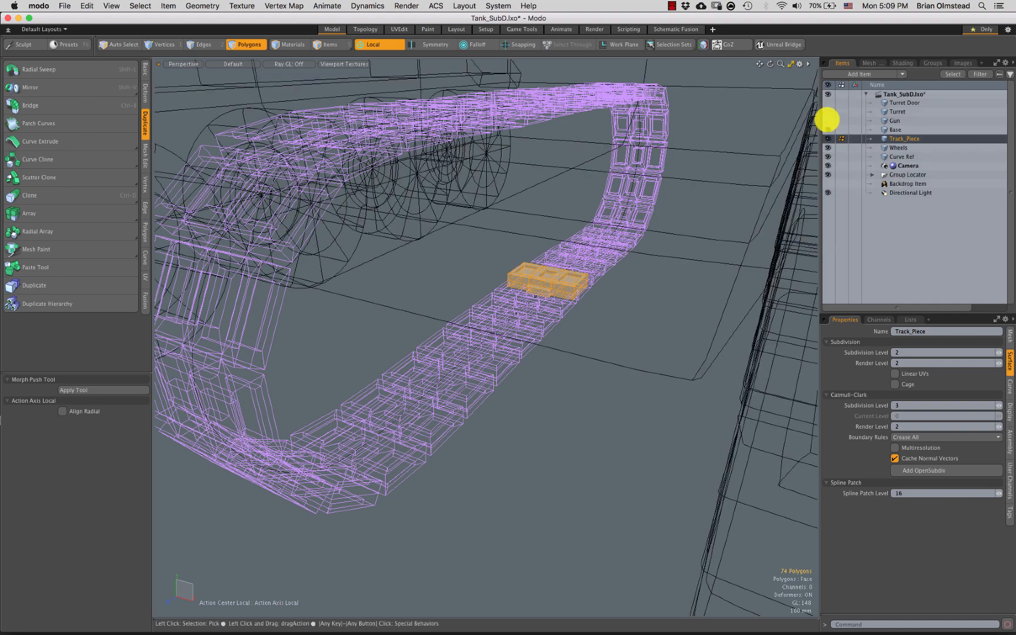
alt+drag(685, 245, 511, 333)
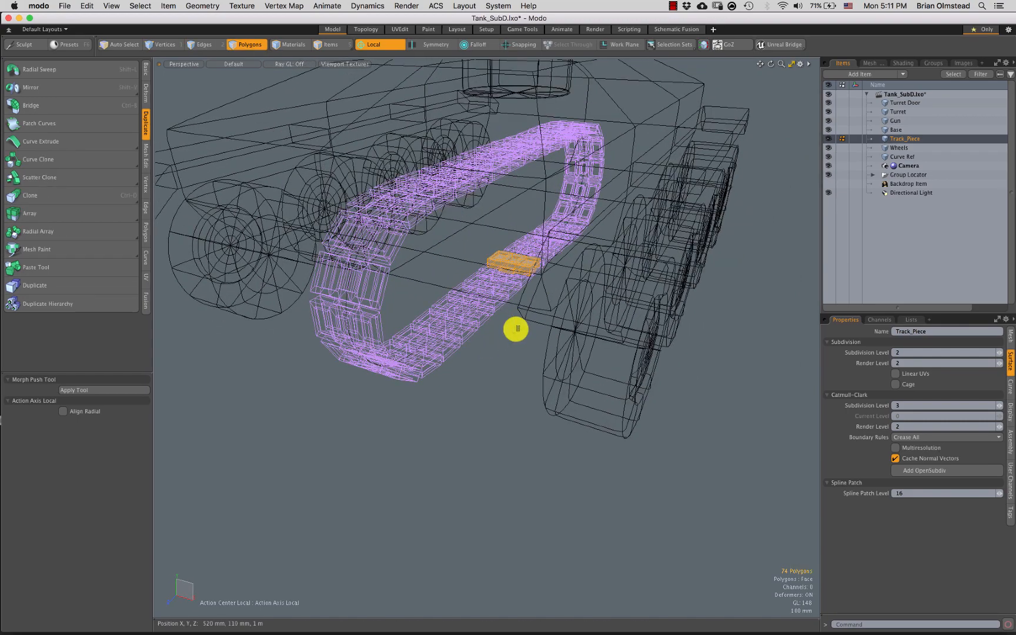
alt+drag(498, 363, 500, 247)
alt+drag(533, 323, 513, 293)
key(w)
key(ctrl+space)
click(543, 328)
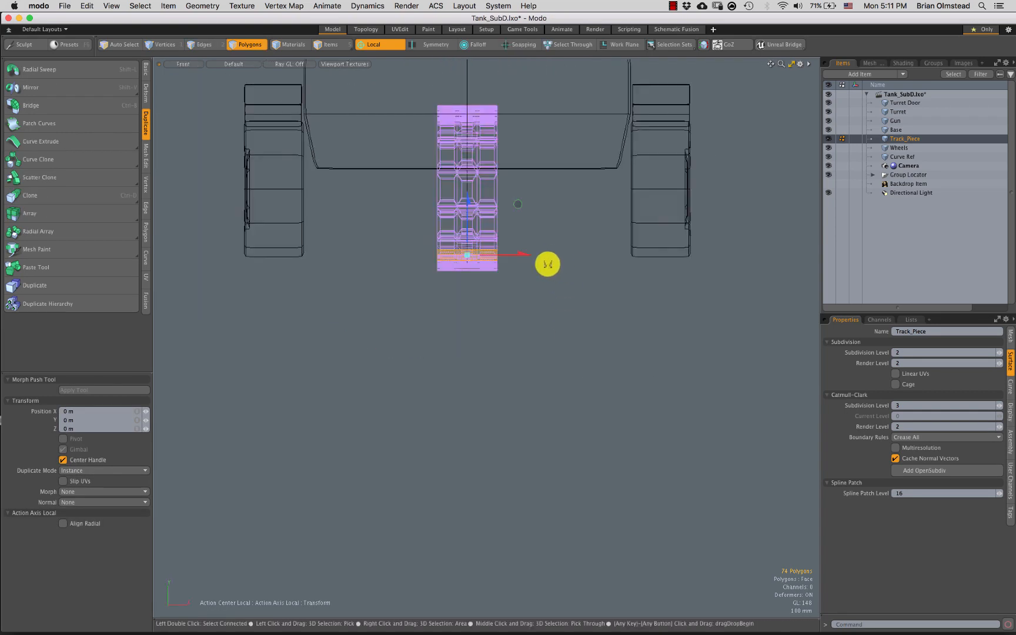
key(ctrl+space)
click(533, 254)
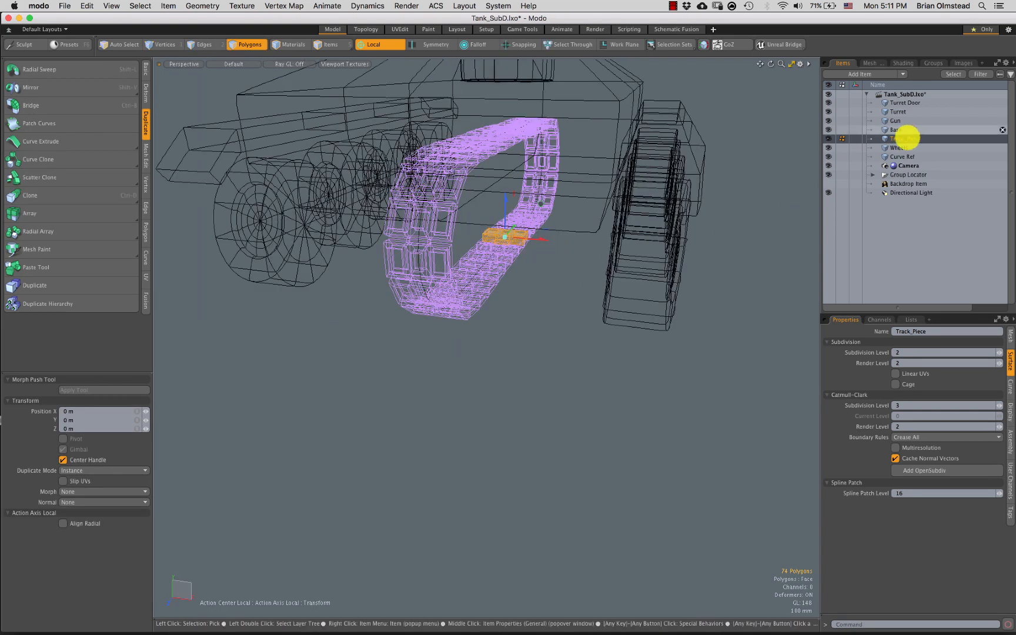
Rename the Track_Piece item to Track_Piece_Master
alt+drag(521, 233, 529, 270)
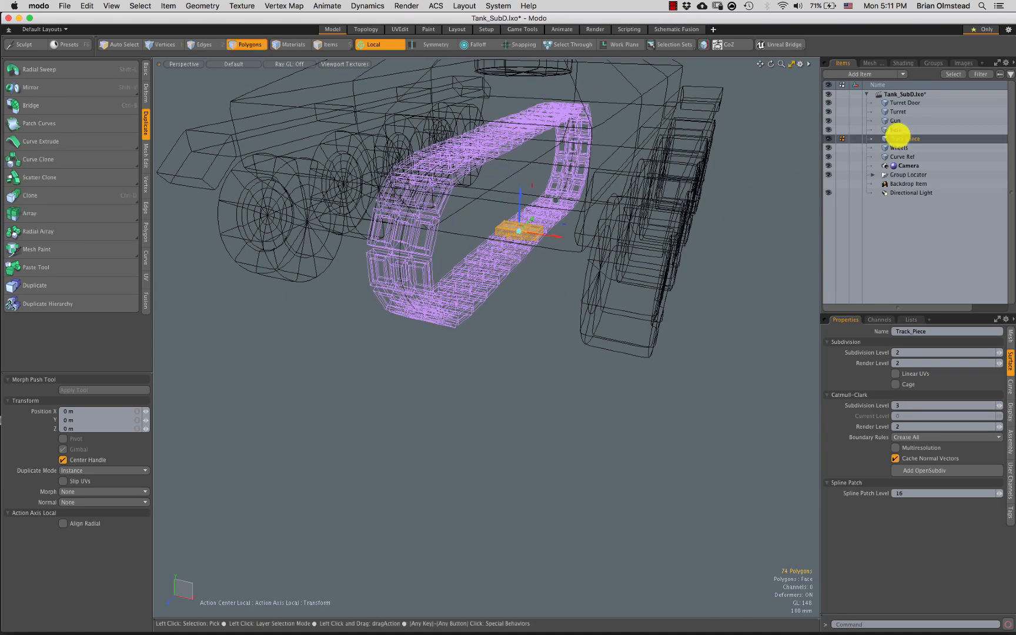
double_click(916, 140)
click(915, 141)
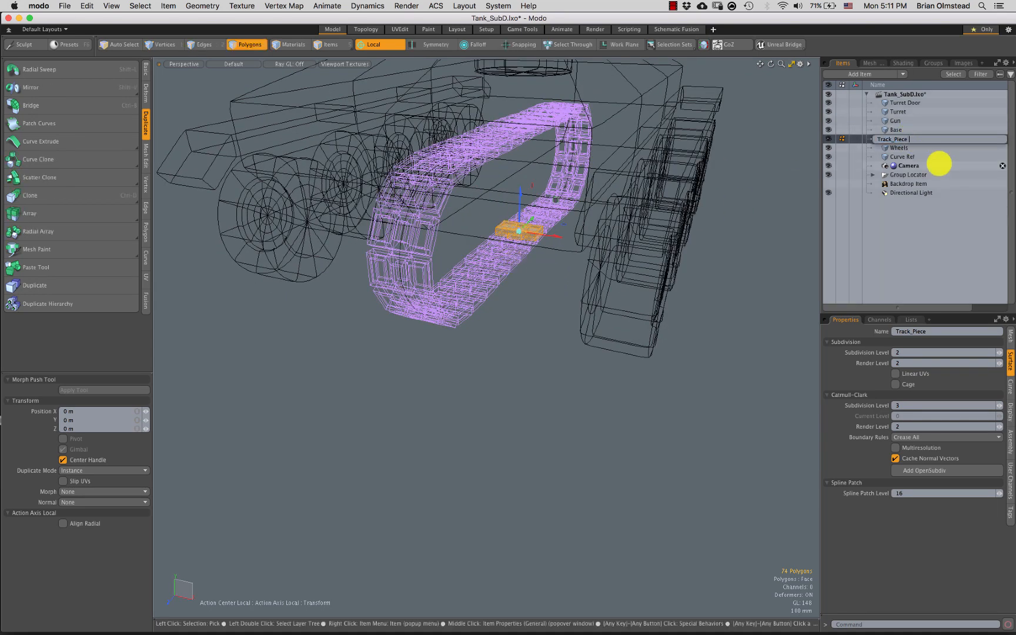
text(_Master)
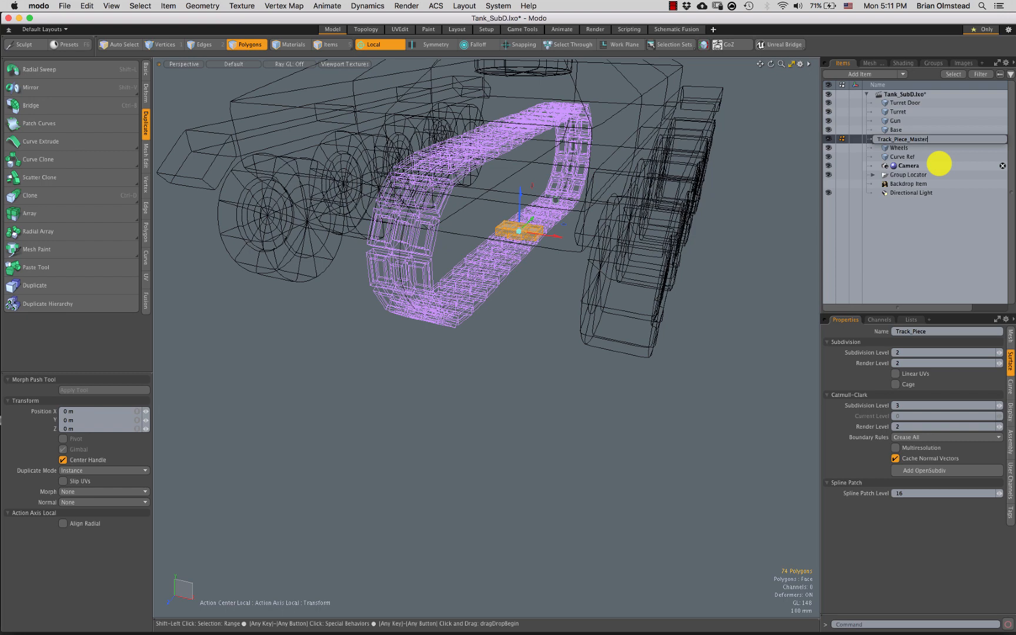
key(Return)
In the front view, move the track piece sideways so the whole track lines up with the wheels on the positive X side
key(alt)
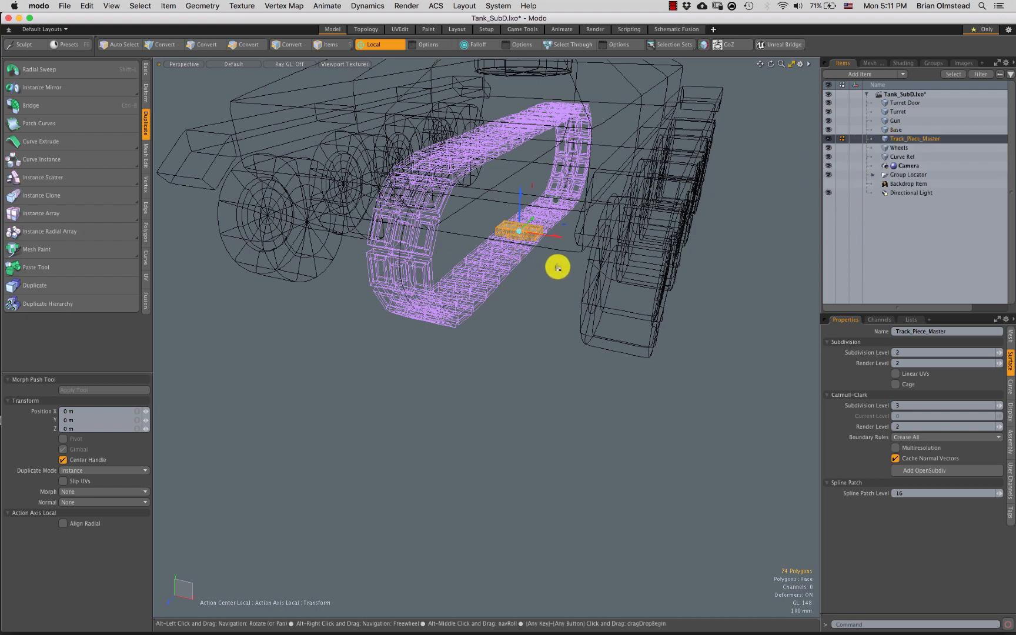
alt+drag(557, 267, 585, 268)
key(ctrl+space)
click(582, 287)
key(space)
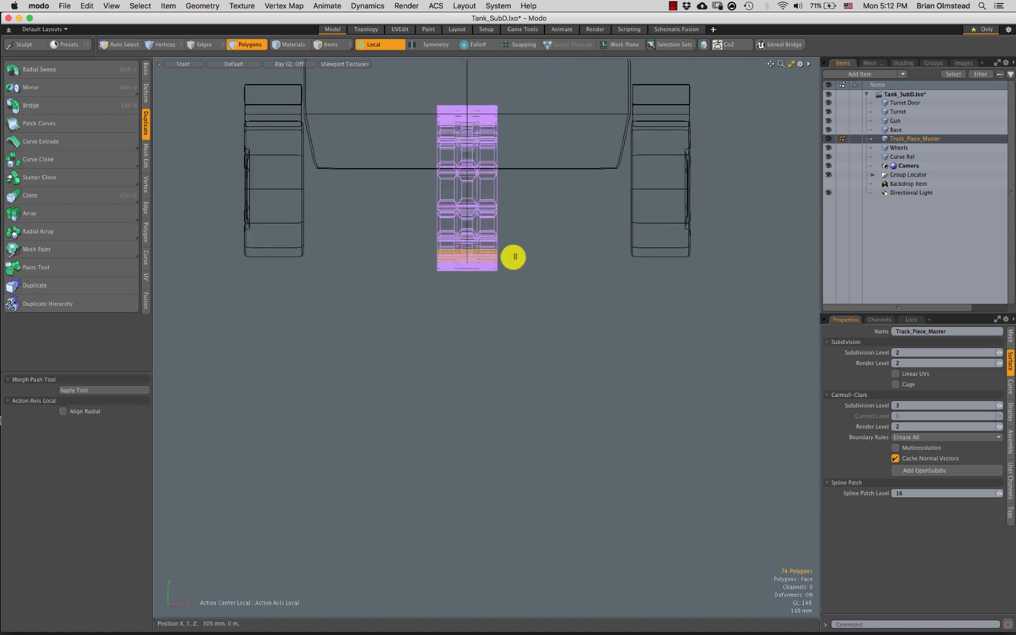
key(ctrl+d)
drag(509, 256, 661, 264)
key(space)
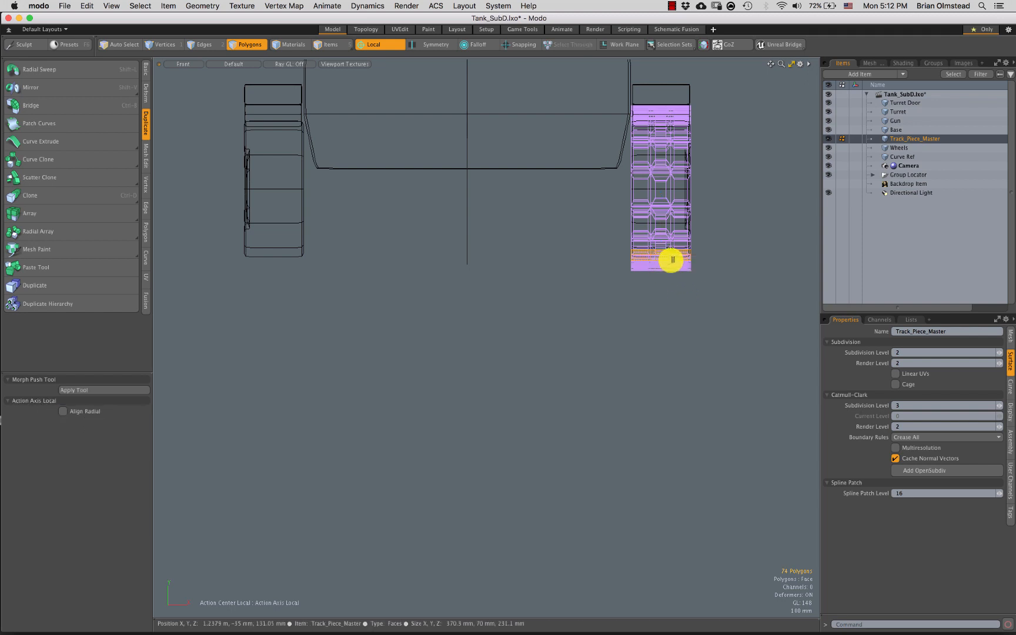
Mirror the track piece across the X axis to produce the track on the tank's other side
key(shift+v)
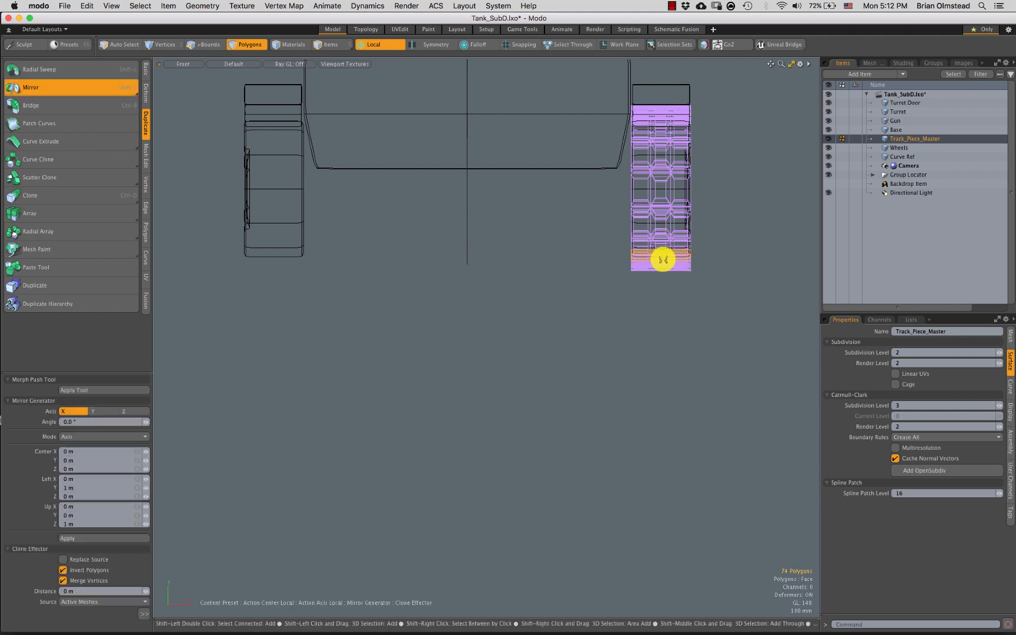
click(90, 537)
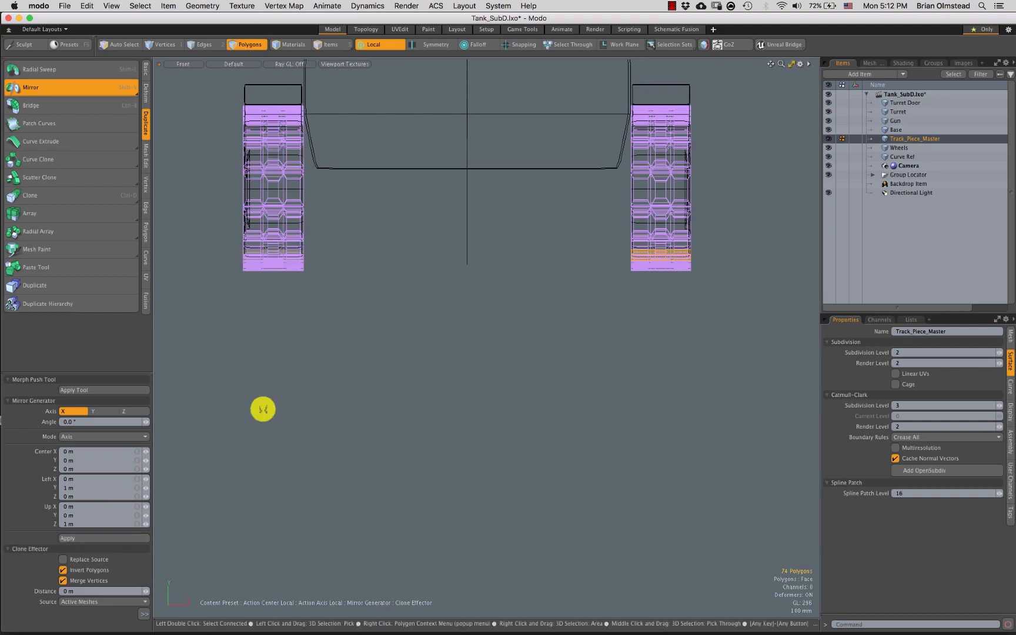
key(space)
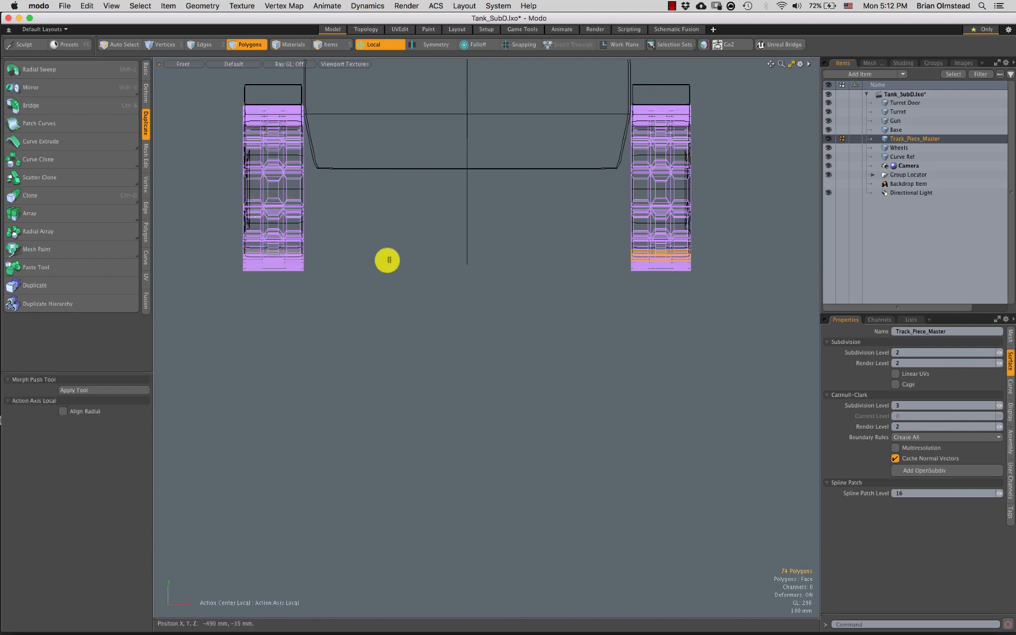
Mark the original and mirrored track pieces among the instances by selecting their vertices in the perspective view
key(ctrl+space)
click(438, 306)
alt+drag(460, 327, 437, 312)
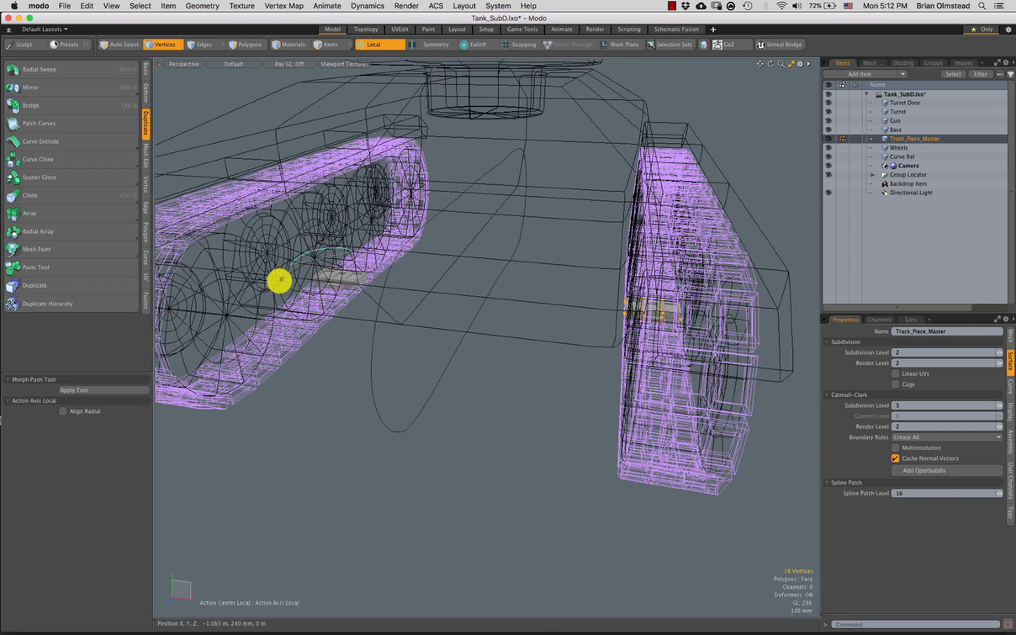
shift+middle_drag(279, 281, 390, 295)
mouse_move(652, 288)
shift+middle_down()
mouse_move(582, 339)
mouse_move(686, 293)
shift+middle_up()
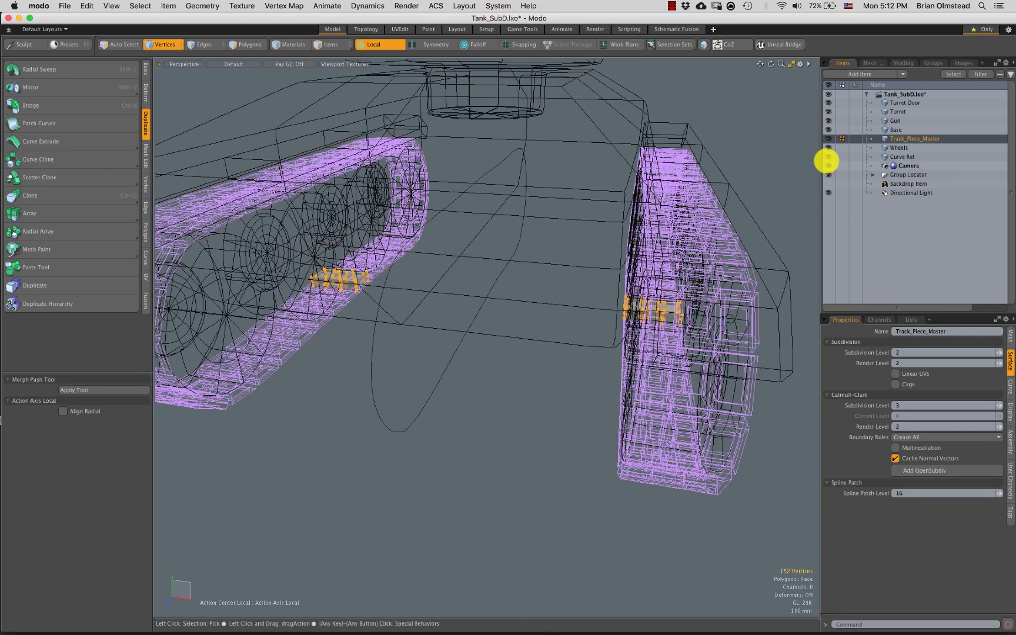
Hide the Group Locator's track instances and select the polygons of both master pieces, clearing the selection after inspecting them
alt+drag(669, 269, 584, 273)
key(3)
mouse_move(376, 176)
middle_down()
mouse_move(699, 265)
mouse_move(643, 244)
middle_up()
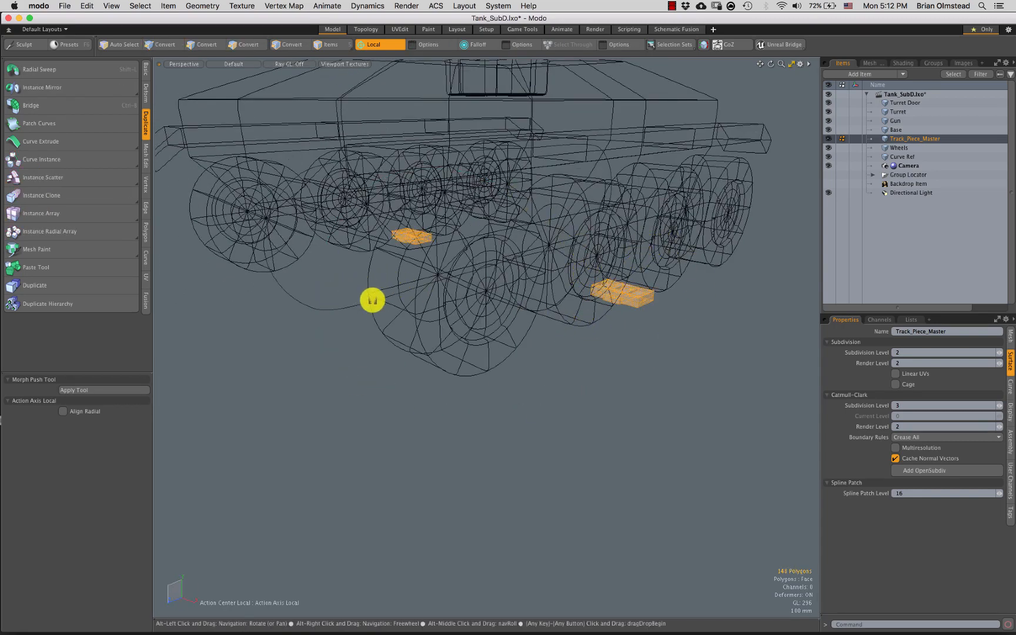
alt+drag(370, 297, 458, 290)
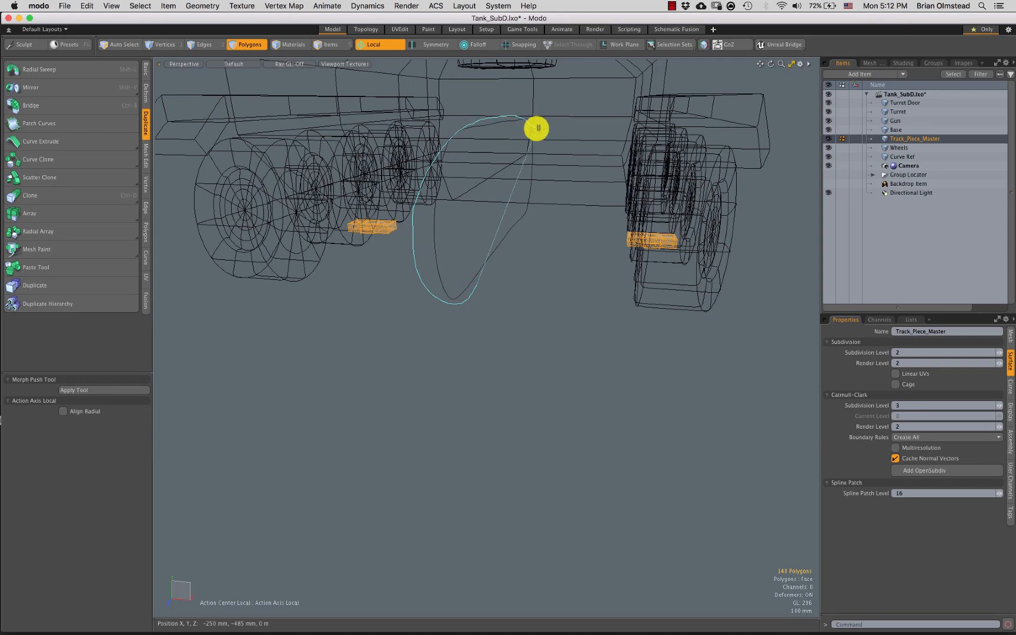
middle_drag(536, 128, 533, 151)
alt+drag(508, 271, 464, 272)
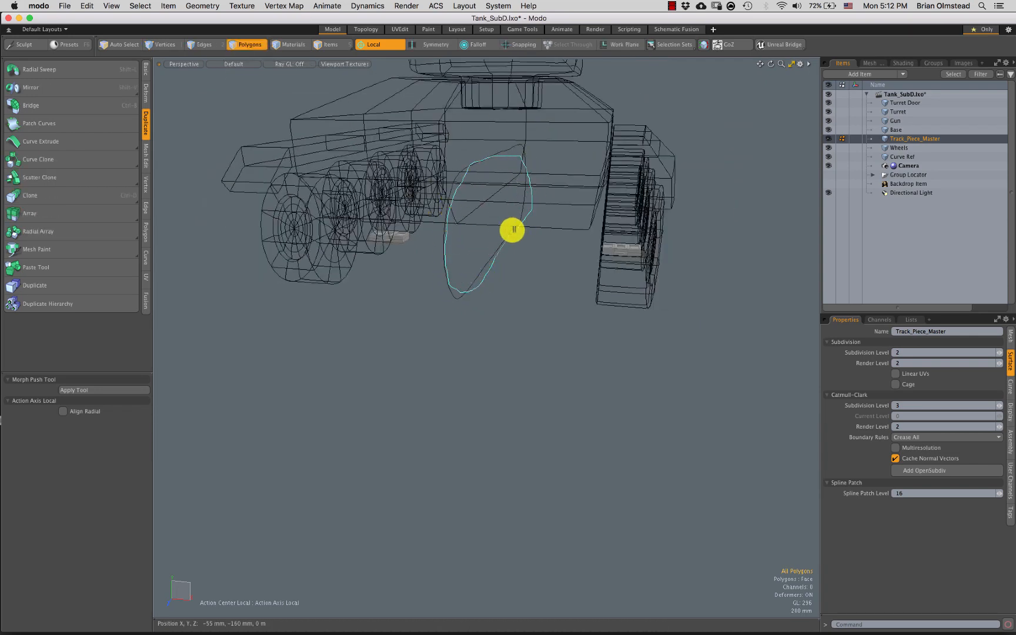
Inspect the two master track pieces by selecting each one's polygons in turn from below, clearing the selection at the end
alt+drag(554, 261, 628, 240)
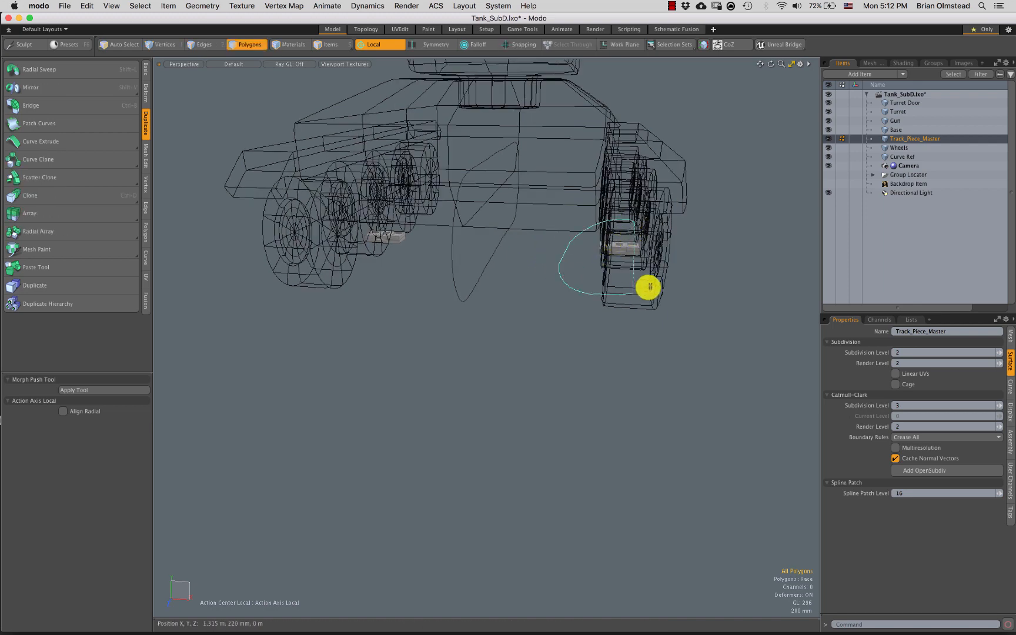
right_drag(649, 286, 647, 241)
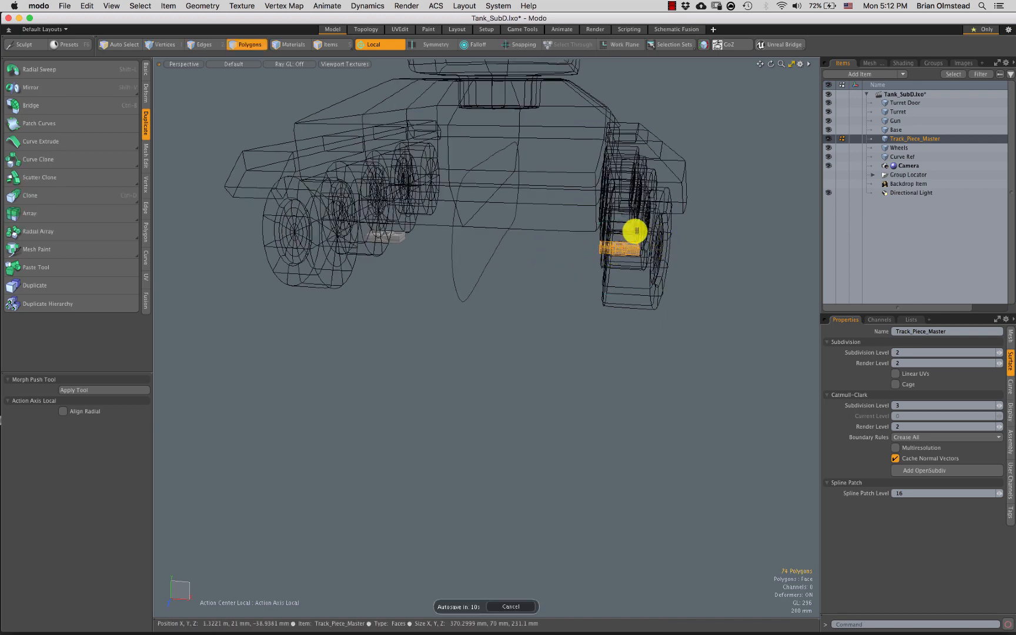
right_drag(417, 260, 435, 264)
right_drag(451, 230, 384, 231)
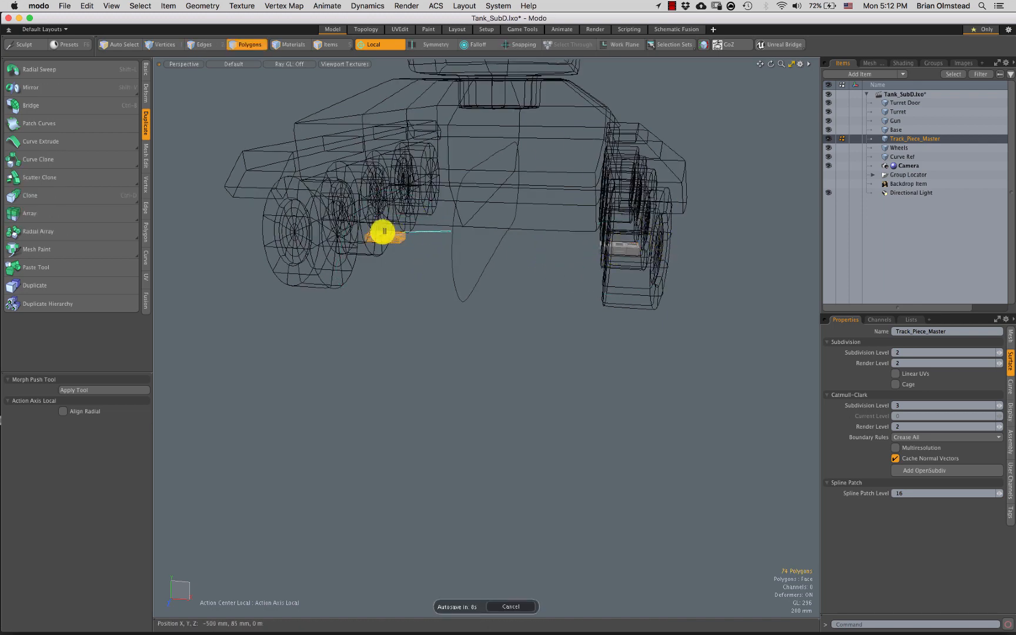
ctrl+alt+drag(605, 272, 699, 245)
click(699, 245)
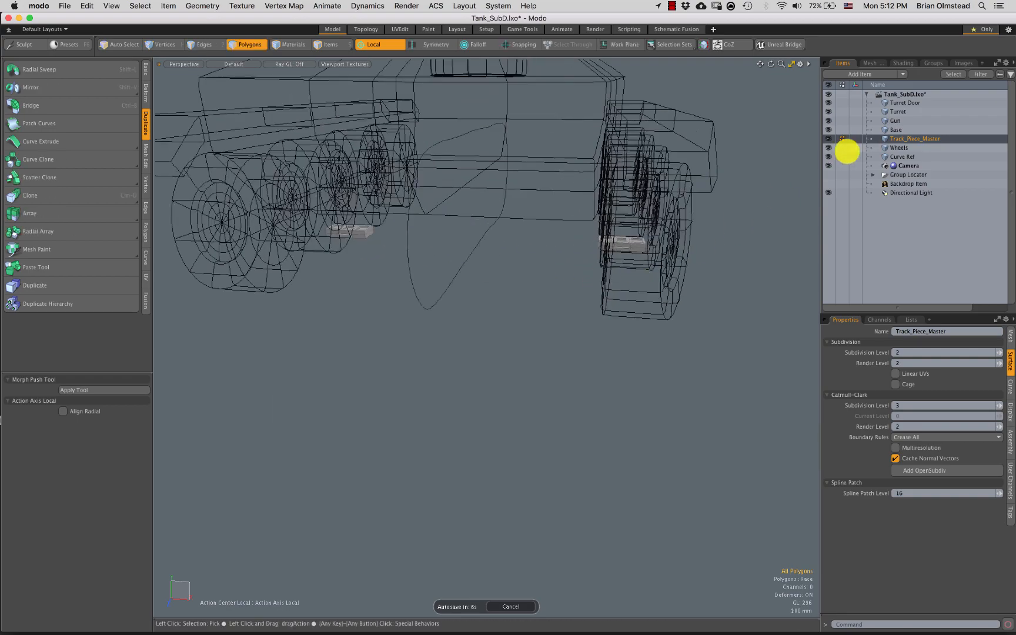
alt+drag(646, 278, 743, 191)
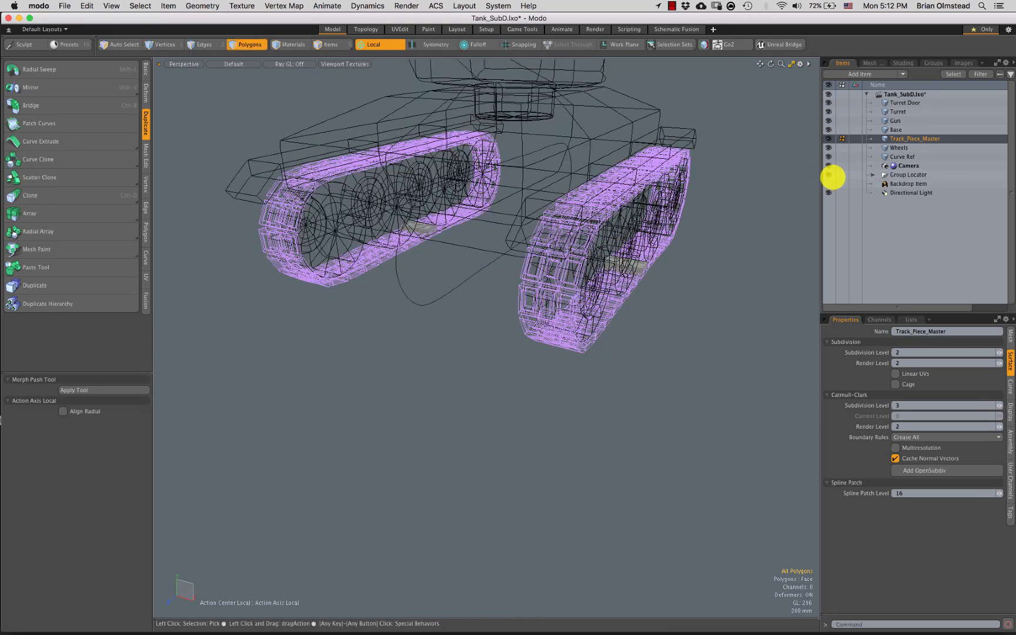
Hide the Group Locator's track instances and select one master piece's polygons up close to examine it, clearing the selection at the end
click(828, 174)
key(1)
alt+drag(558, 242, 622, 373)
key(3)
double_click(674, 236)
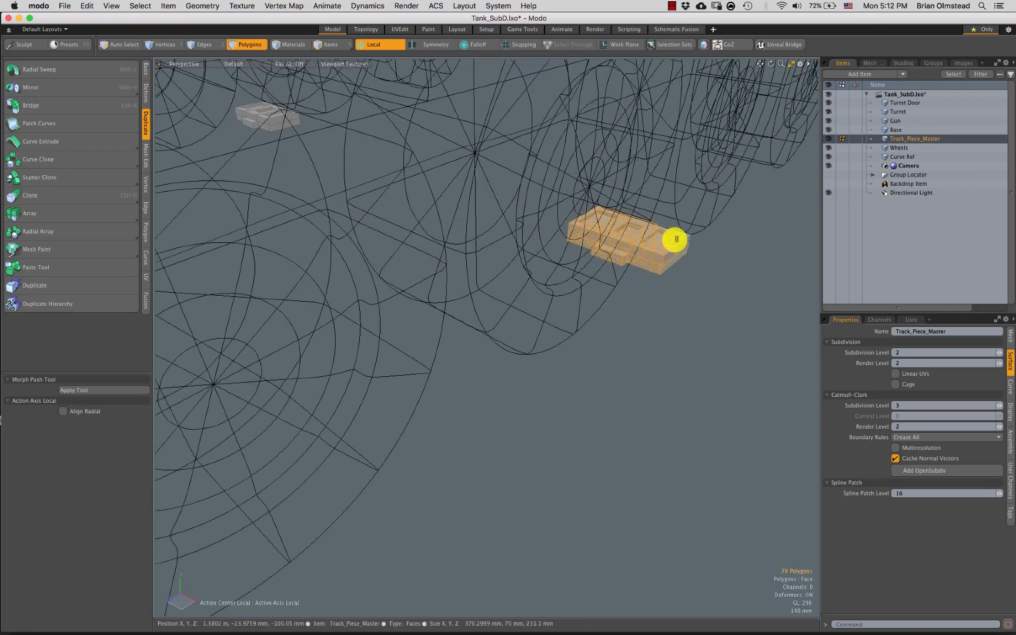
click(579, 322)
ctrl+alt+drag(580, 321, 508, 277)
Select the mesh items from Wheels to Turret Door to view them from below, try reordering them in the item list, and undo it
click(898, 147)
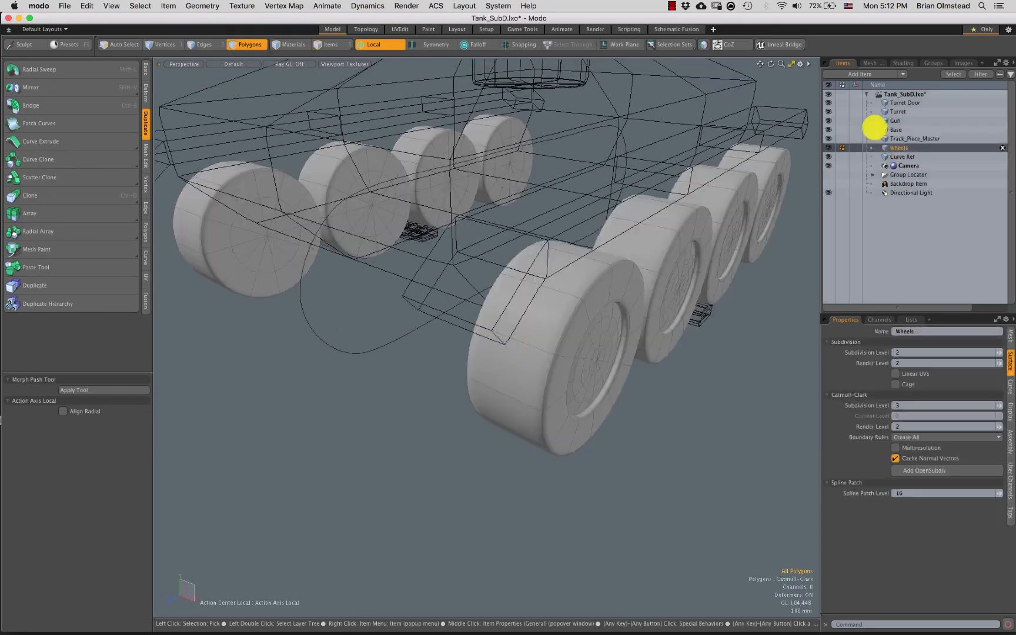
shift+click(902, 101)
alt+drag(596, 278, 623, 246)
key(3)
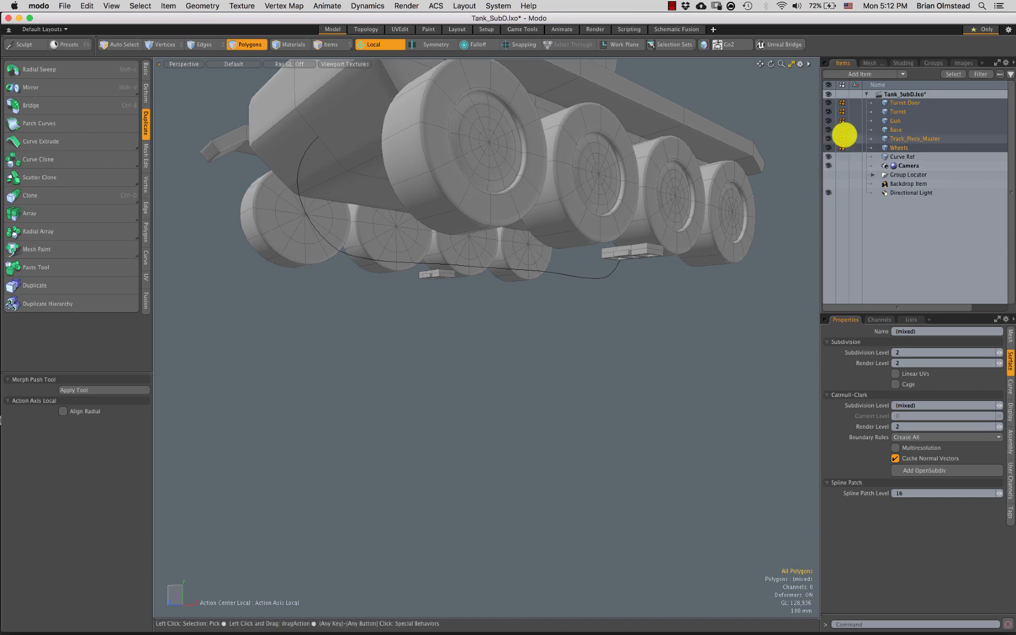
drag(915, 149, 851, 141)
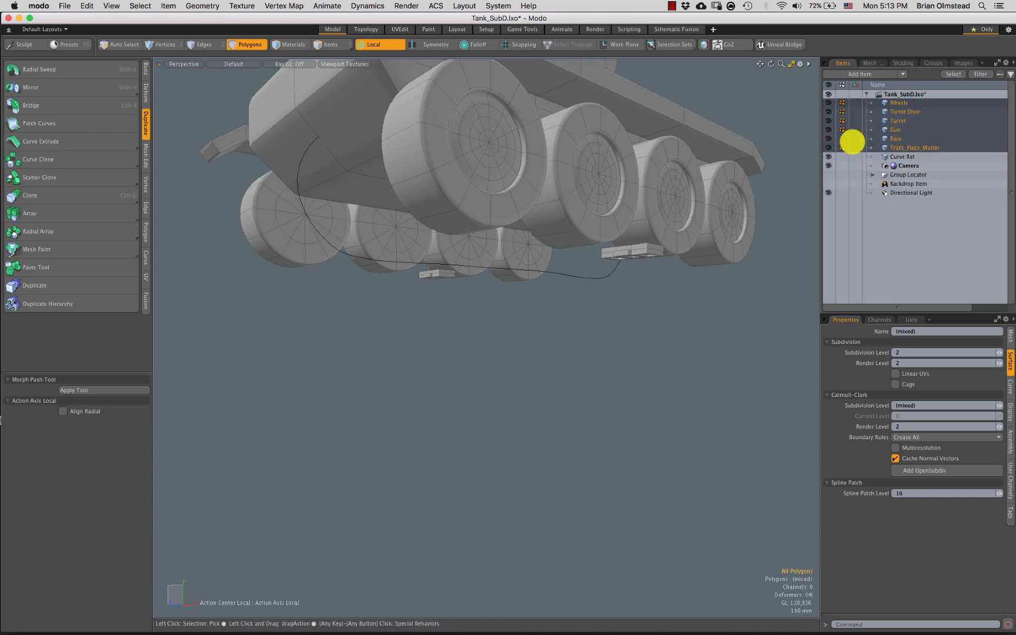
key(super+z)
Move the Track_Piece_Master item directly below Curve Ref in the item list
click(894, 159)
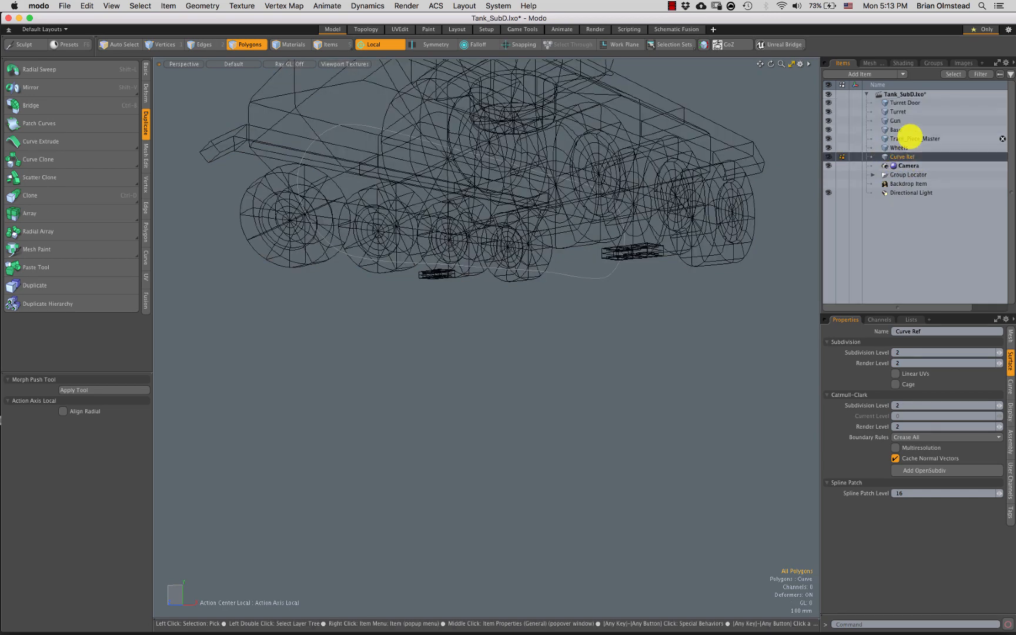
click(910, 139)
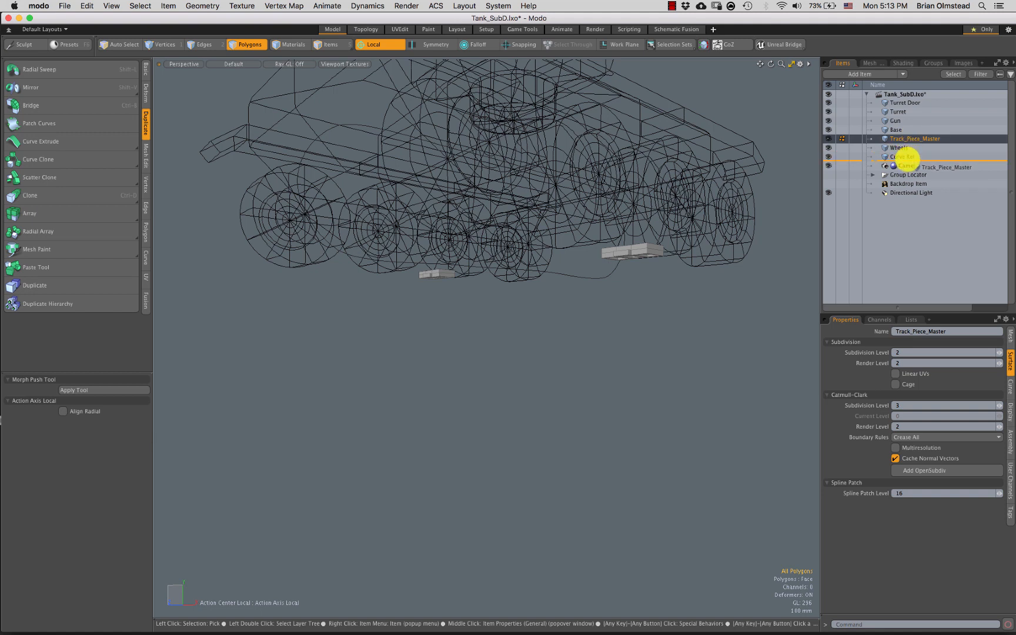
drag(909, 156, 906, 158)
Rename the Group Locator holding the track instances as TrackInstance
click(875, 176)
double_click(905, 175)
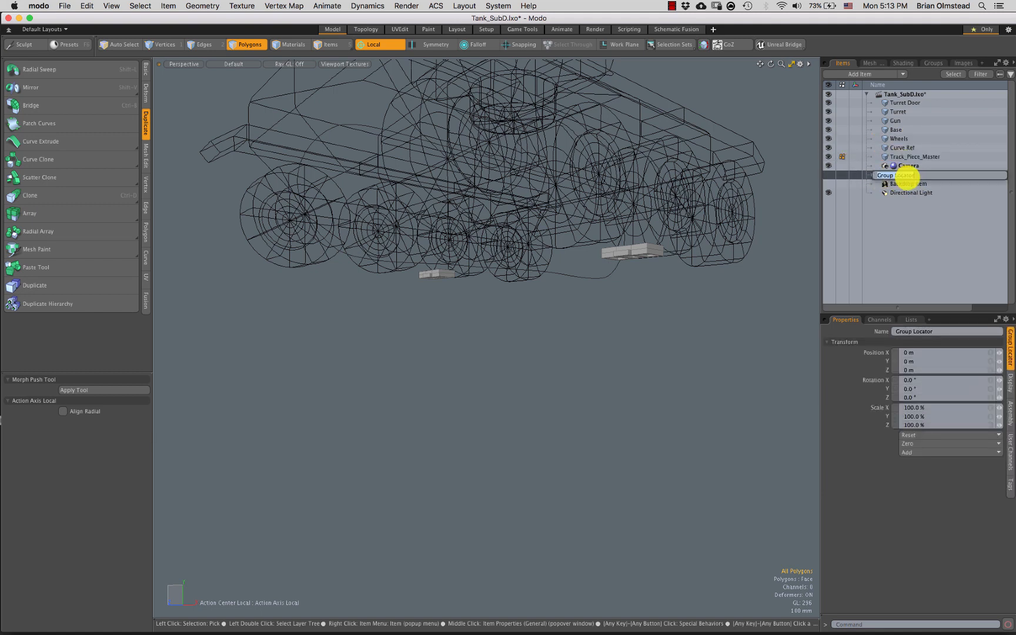
text(Tr)
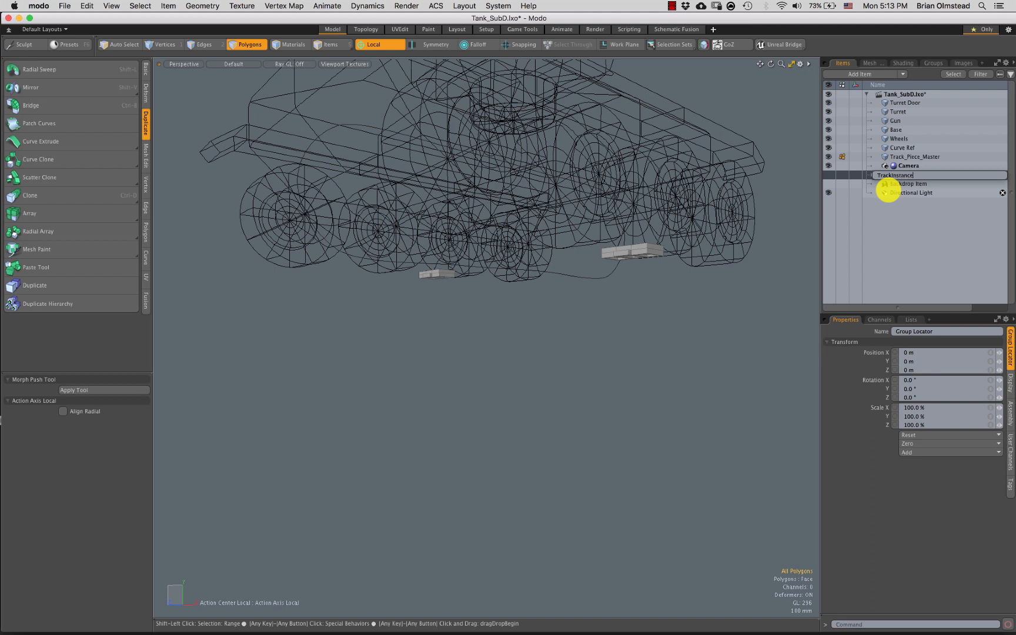
text(ackInstance)
key(Return)
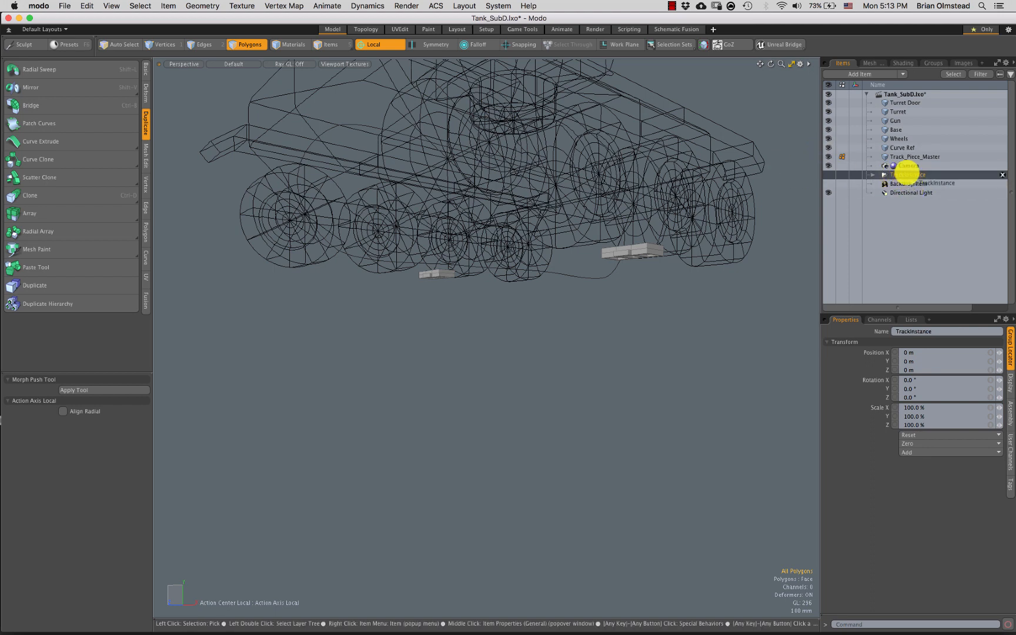
Place TrackInstance directly below Curve Ref in the item list and show it together with Track_Piece_Master
drag(915, 149, 916, 152)
key(super+z)
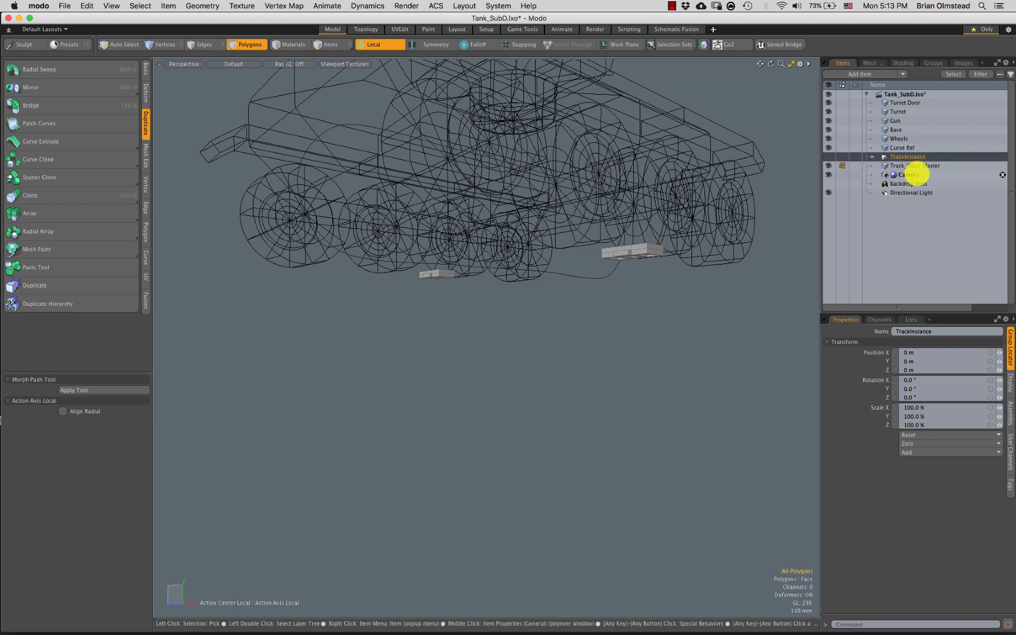
click(828, 156)
click(828, 165)
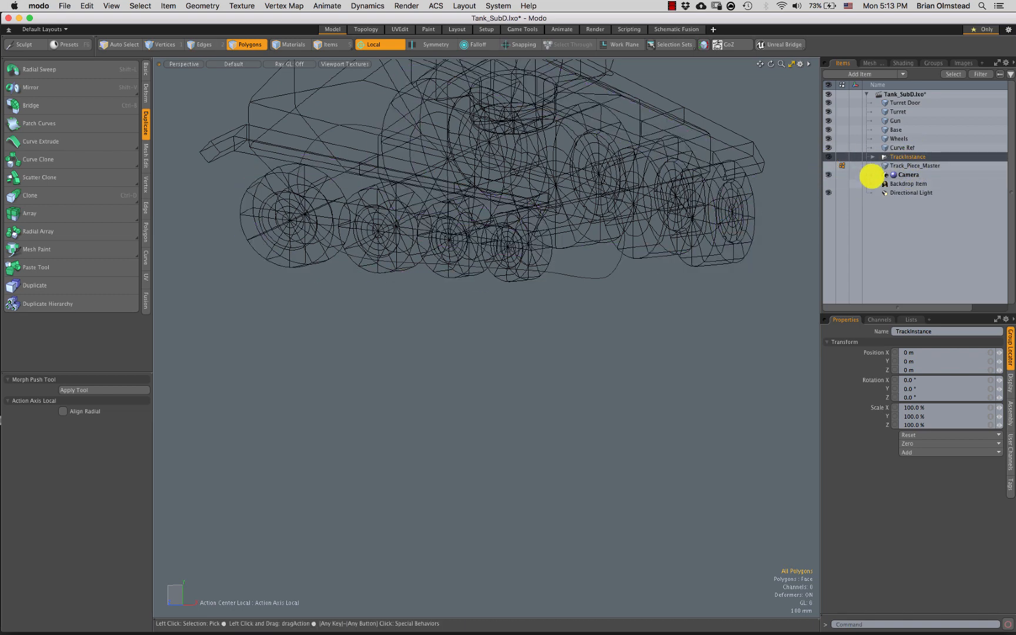
click(830, 163)
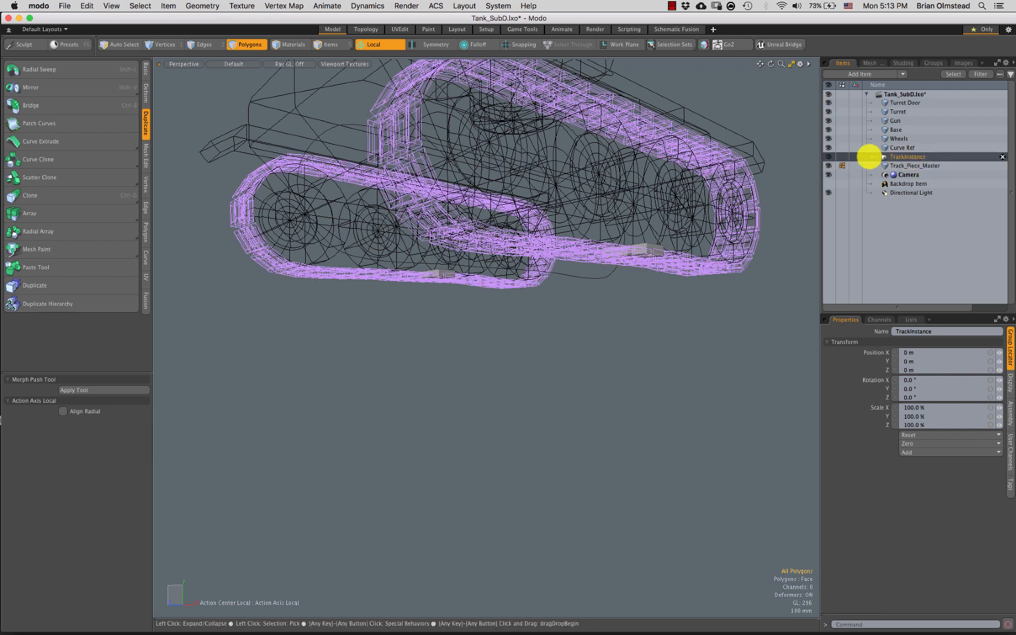
Expand TrackInstance and select all its track pieces together with the mesh items up to Turret Door to view the complete tank
click(873, 157)
scroll(872, 156, down, 6)
mouse_move(1006, 156)
mouse_down()
mouse_move(997, 265)
mouse_move(1005, 94)
mouse_up()
click(909, 255)
shift+click(898, 103)
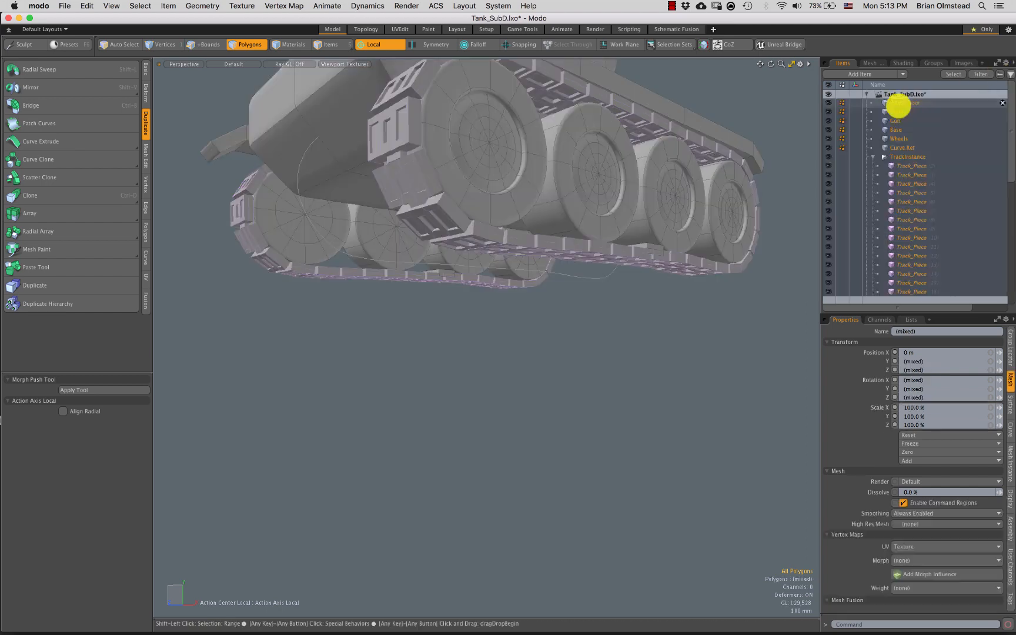
alt+drag(521, 206, 520, 279)
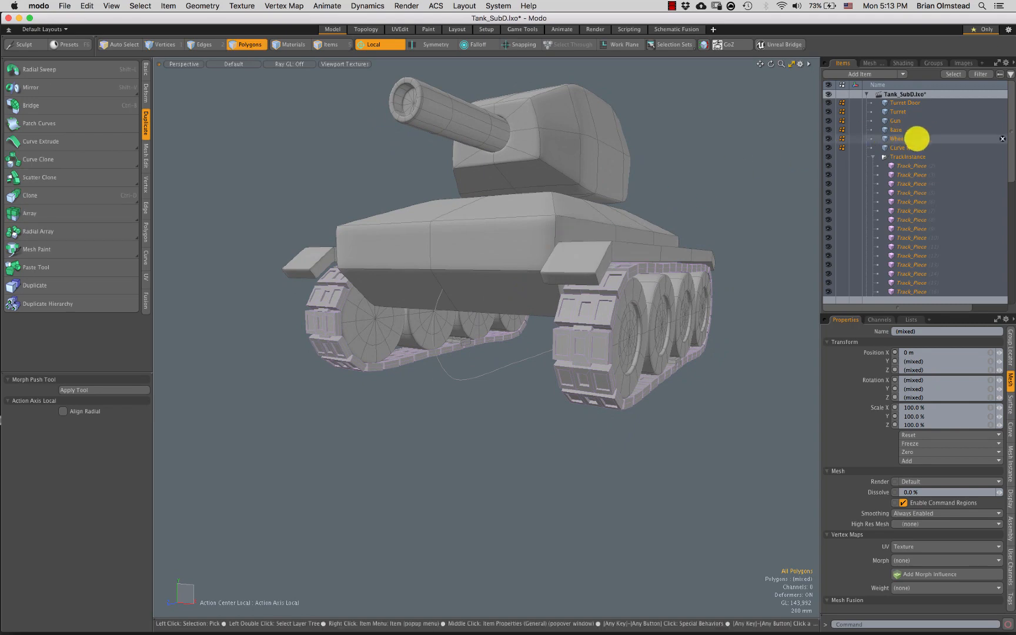
With only Turret Door selected, set the viewport's shading style for inactive meshes to a shaded display
click(916, 102)
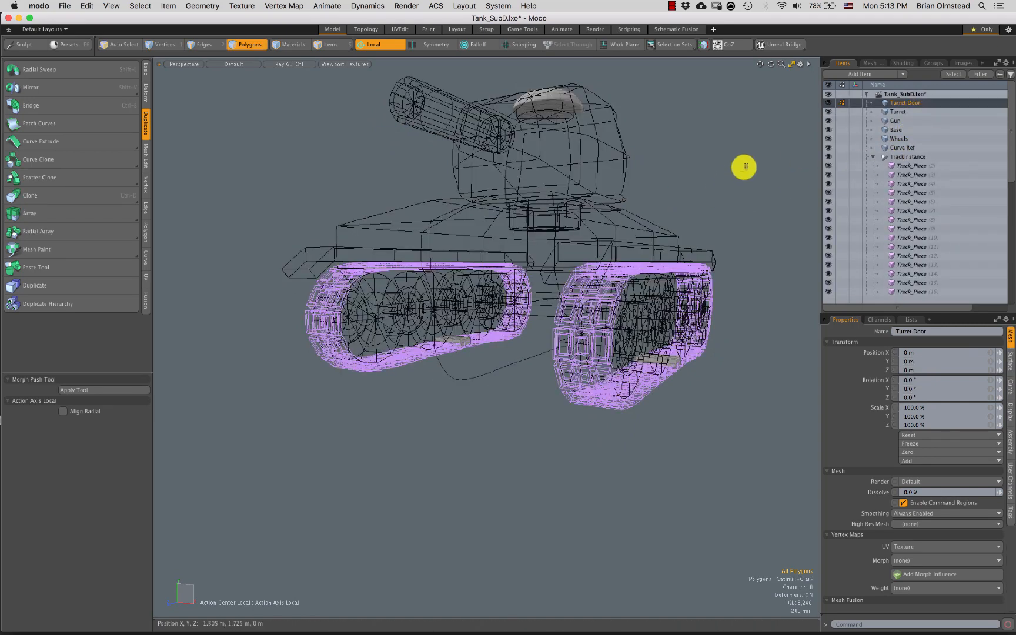
alt+drag(744, 167, 698, 220)
key(o)
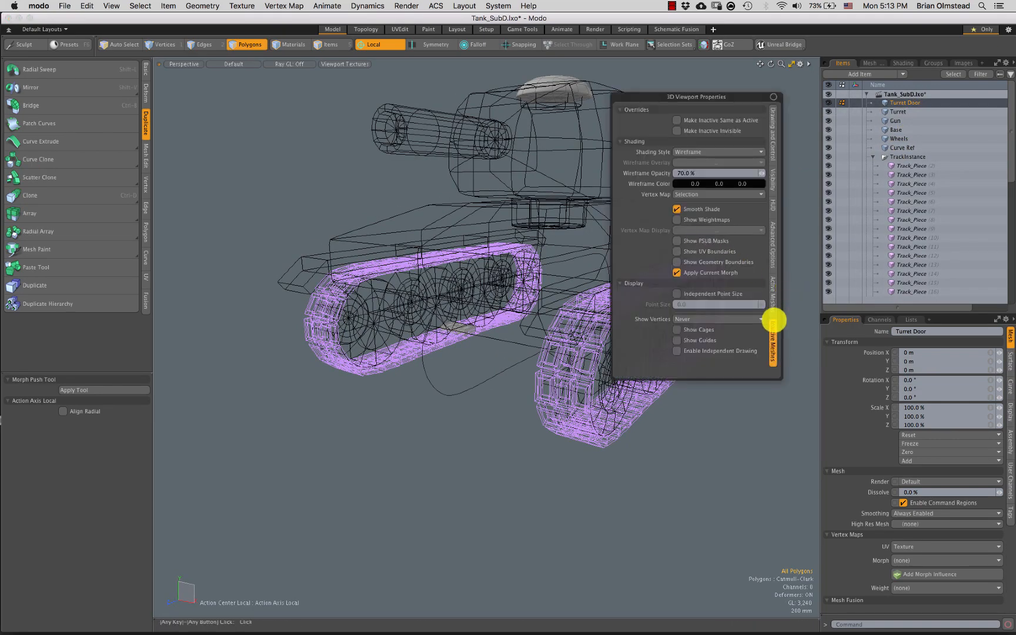
click(699, 153)
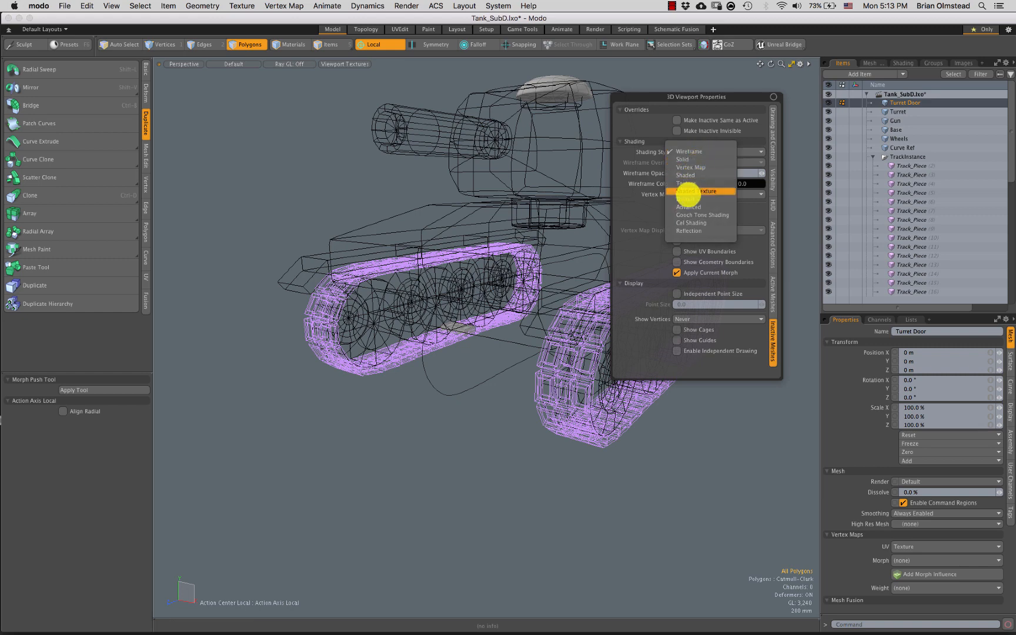
click(685, 199)
click(339, 187)
alt+drag(563, 296, 588, 347)
alt+shift+drag(588, 347, 569, 250)
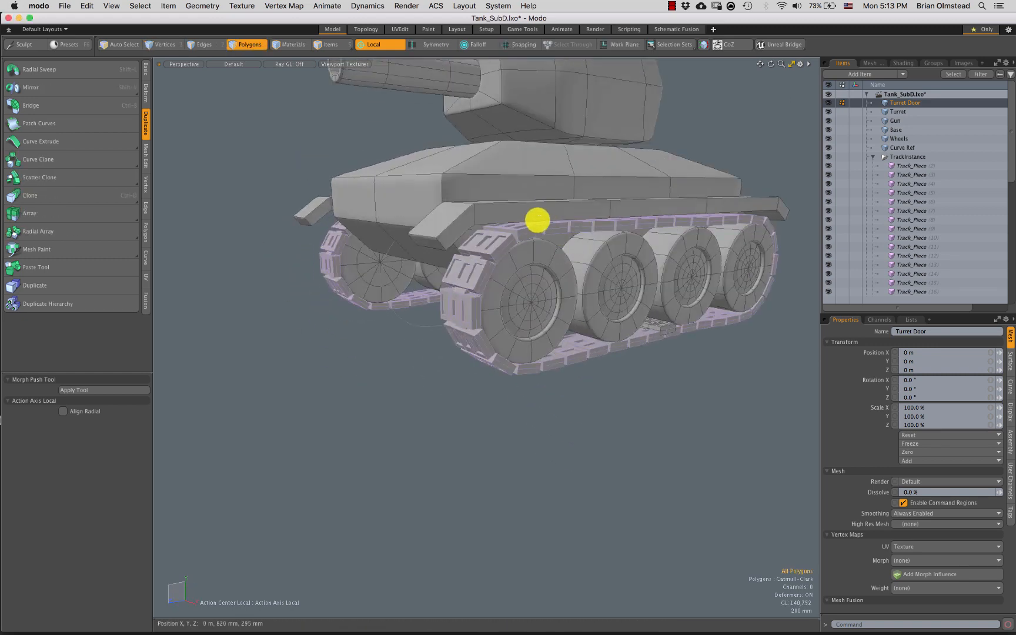
Select the Base item and the connected polygons of the fenders on both sides of the tank
key(5)
click(550, 209)
key(3)
double_click(533, 217)
alt+drag(503, 222, 452, 234)
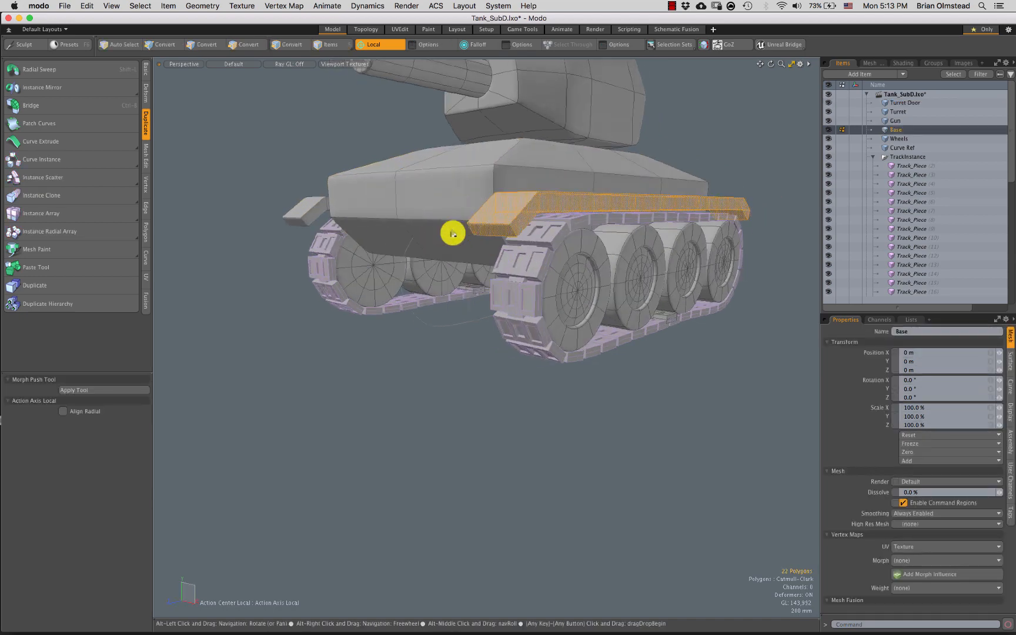
shift+double_click(314, 211)
In the right view, hide the unselected Base polygons so only the two fenders are isolated
key(ctrl+space)
click(580, 253)
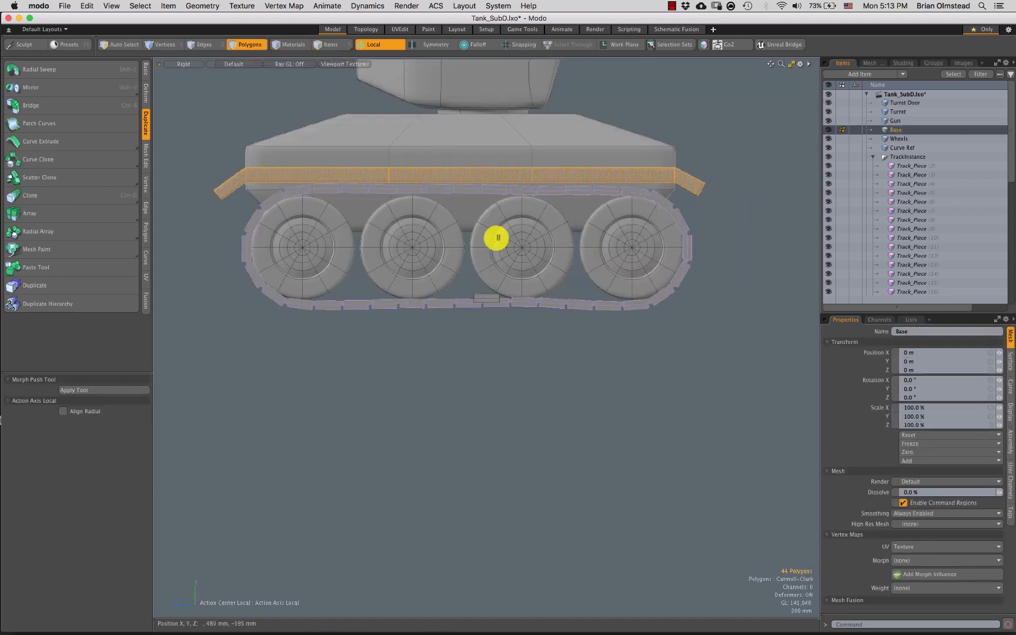
ctrl+alt+drag(371, 233, 500, 263)
alt+shift+drag(523, 218, 498, 213)
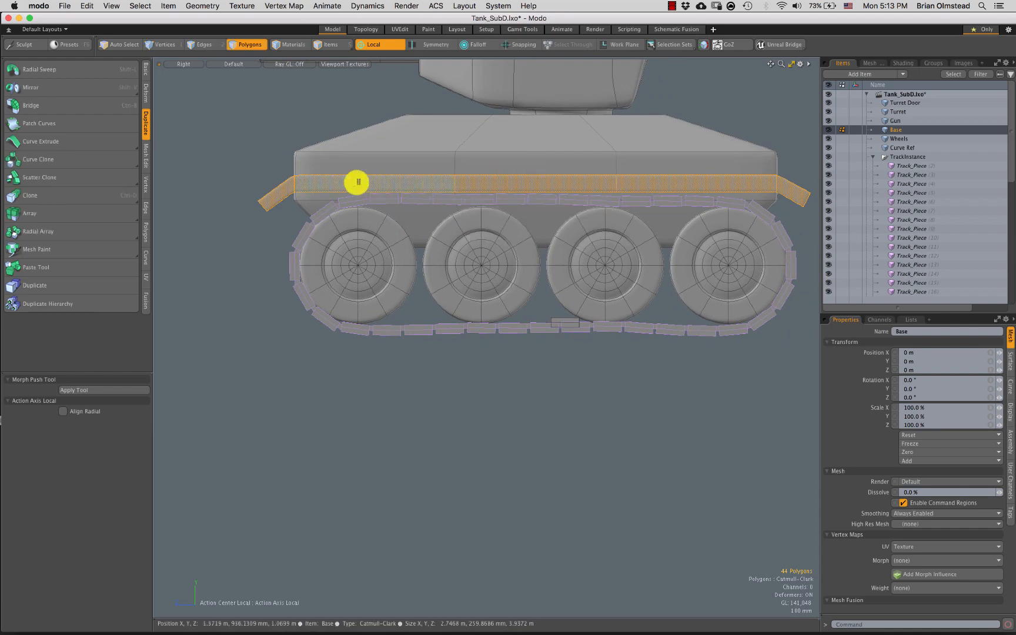
key(shift+h)
Clear the Local action center and move the fenders' front end polygons inward by -270 mm along Z
mouse_move(318, 154)
middle_down()
mouse_move(280, 229)
mouse_move(299, 148)
middle_up()
key(w)
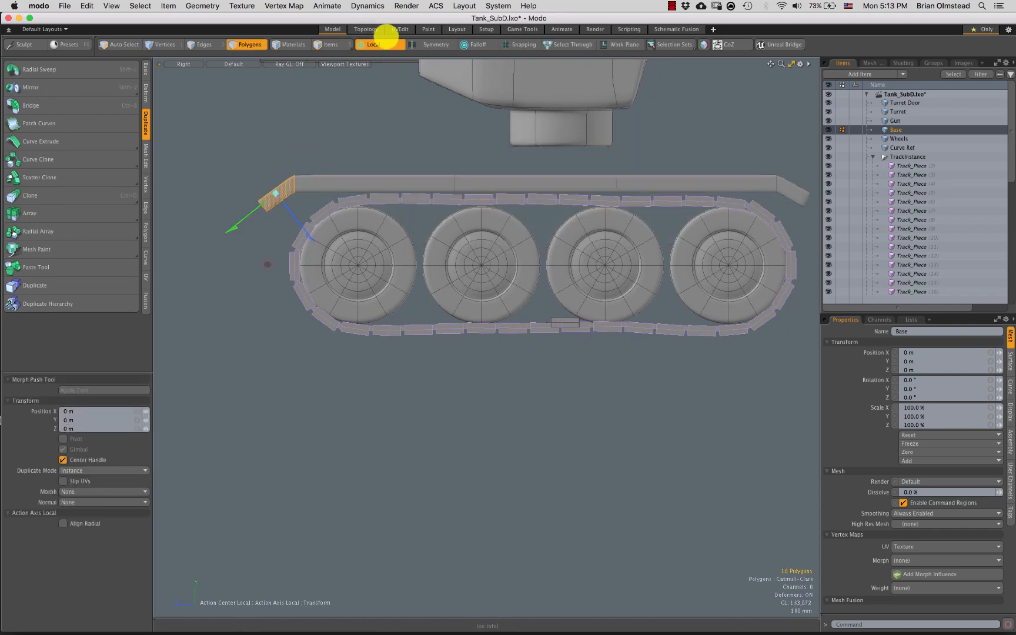
click(362, 45)
click(356, 56)
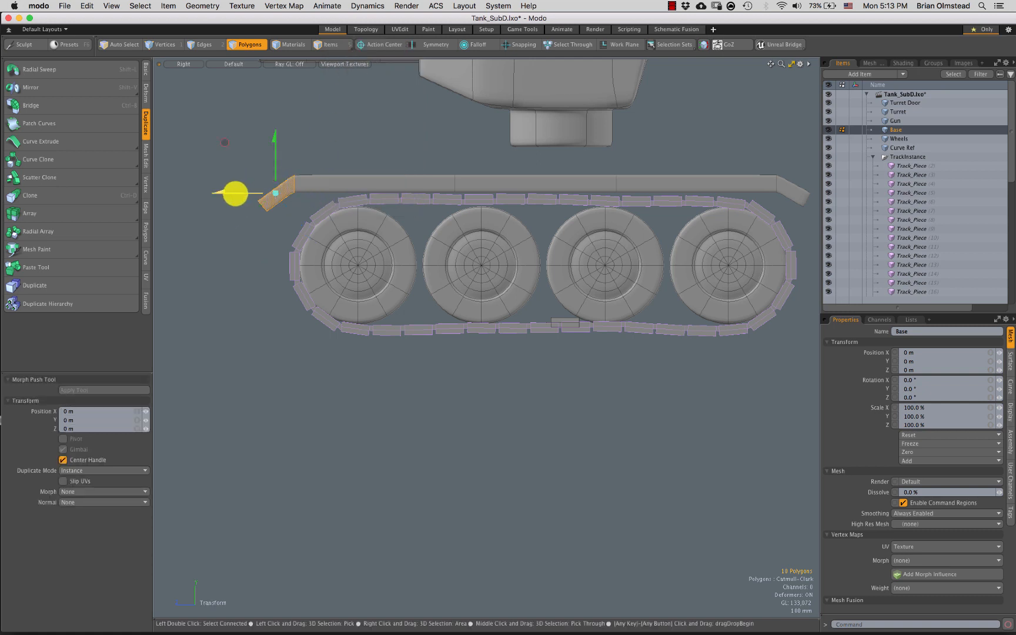
drag(235, 194, 260, 193)
alt+shift+drag(602, 235, 485, 222)
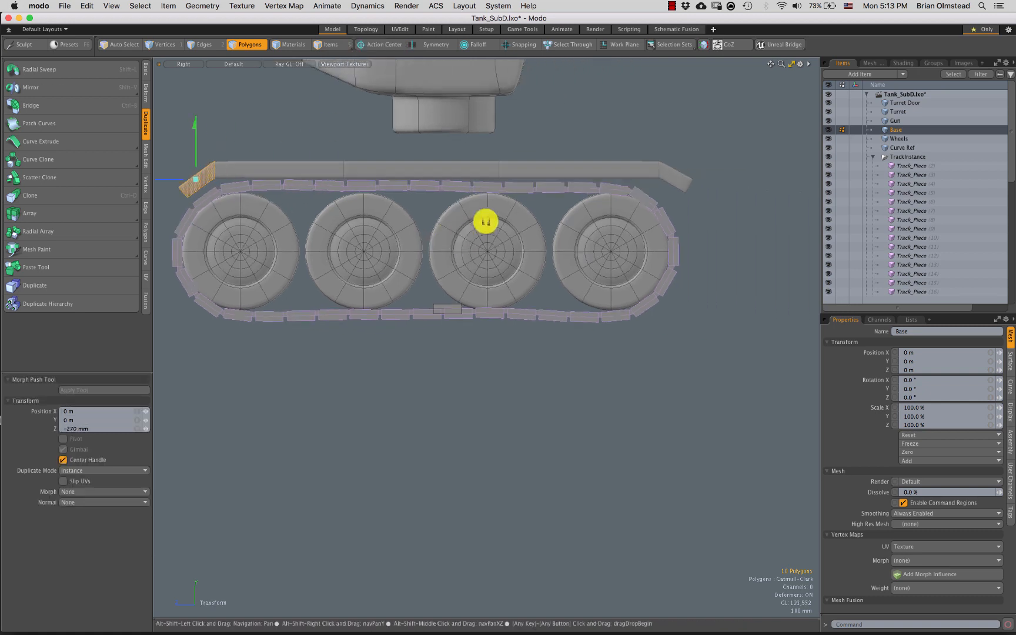
key(space)
Move the fenders' rear end polygons inward along Z toward the rear wheels
click(658, 179)
key(w)
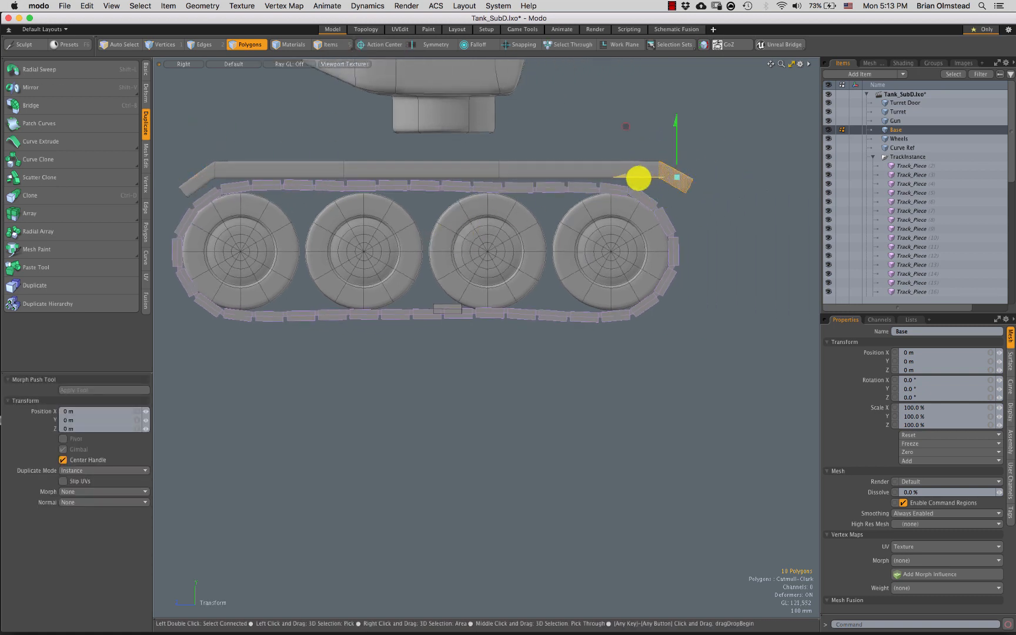
drag(640, 177, 611, 183)
alt+shift+drag(521, 199, 533, 224)
key(space)
Clear the selection, unhide the rest of the Base mesh and return to the perspective view
click(594, 161)
key(u)
key(ctrl+space)
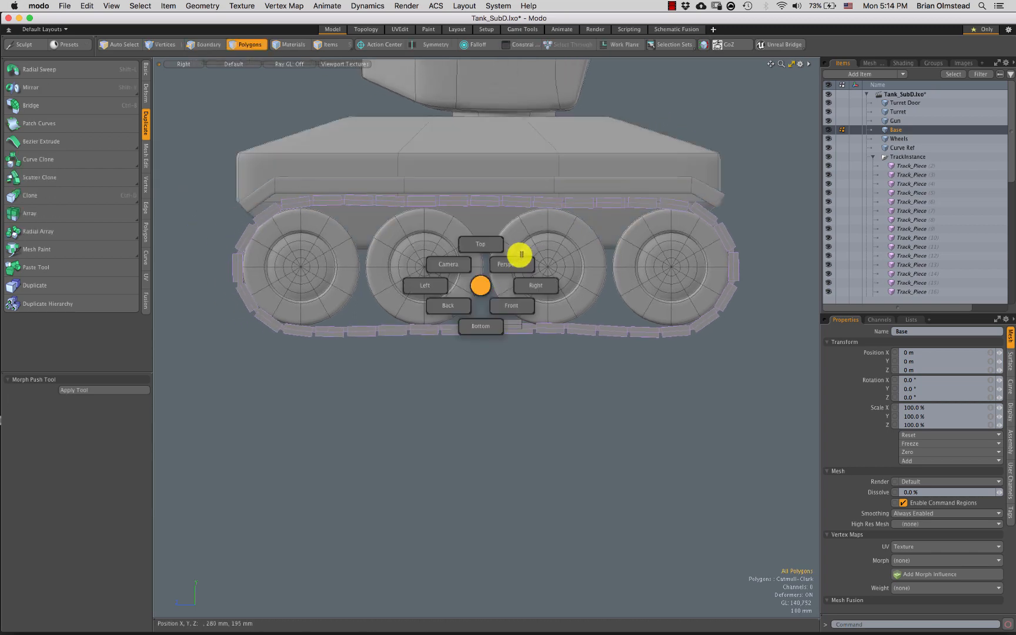
click(520, 255)
Examine the track links beneath the wheels up close from the side, and the whole tank in perspective
alt+drag(458, 283, 507, 277)
ctrl+alt+drag(506, 277, 553, 360)
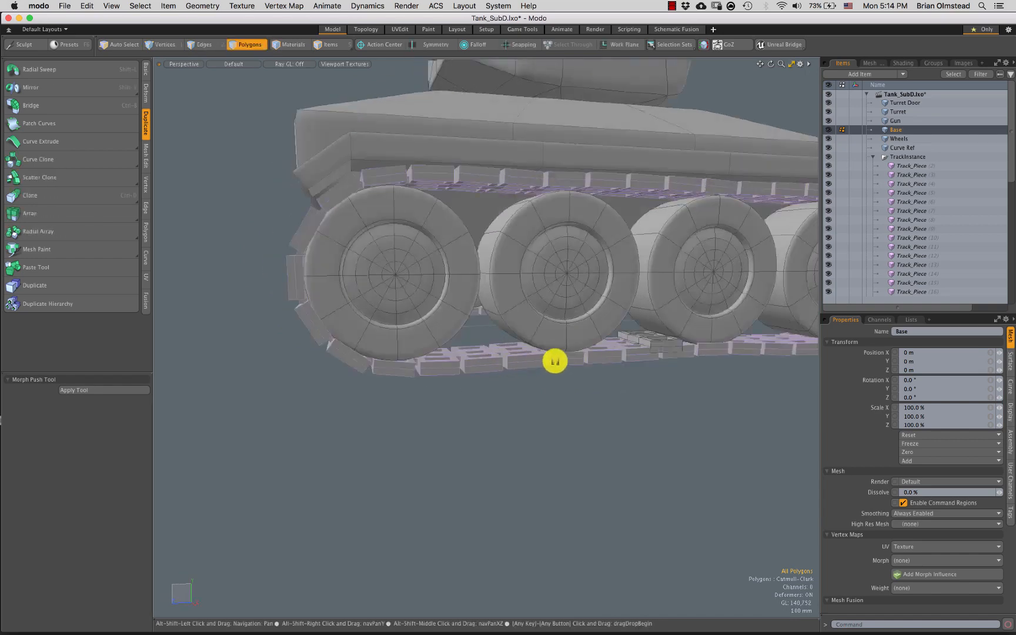
key(ctrl+space)
click(620, 358)
scroll(584, 308, up, 4)
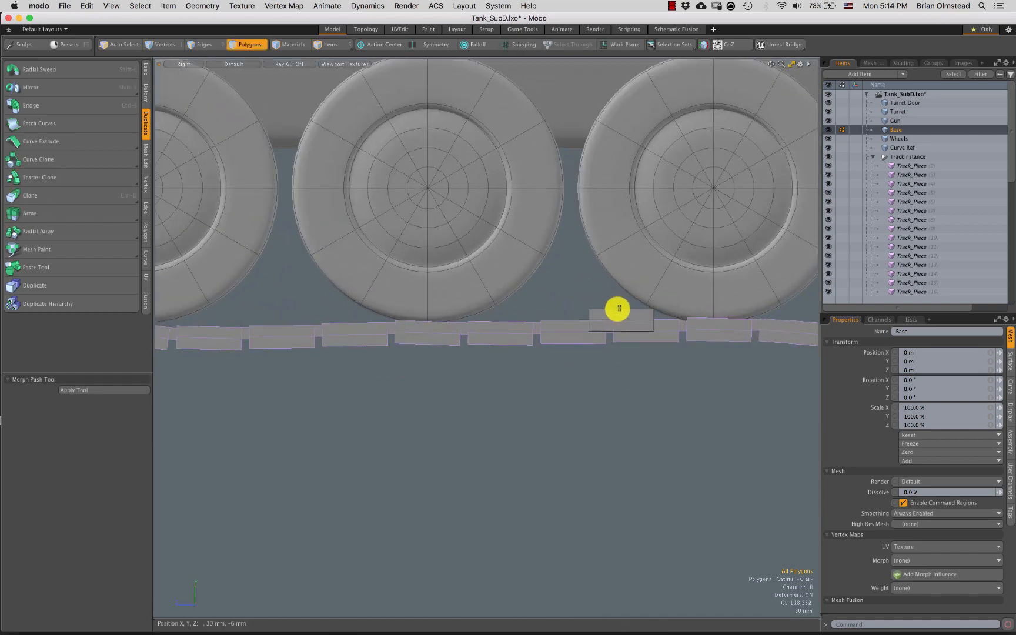
alt+drag(595, 329, 564, 354)
key(1)
alt+drag(559, 416, 511, 358)
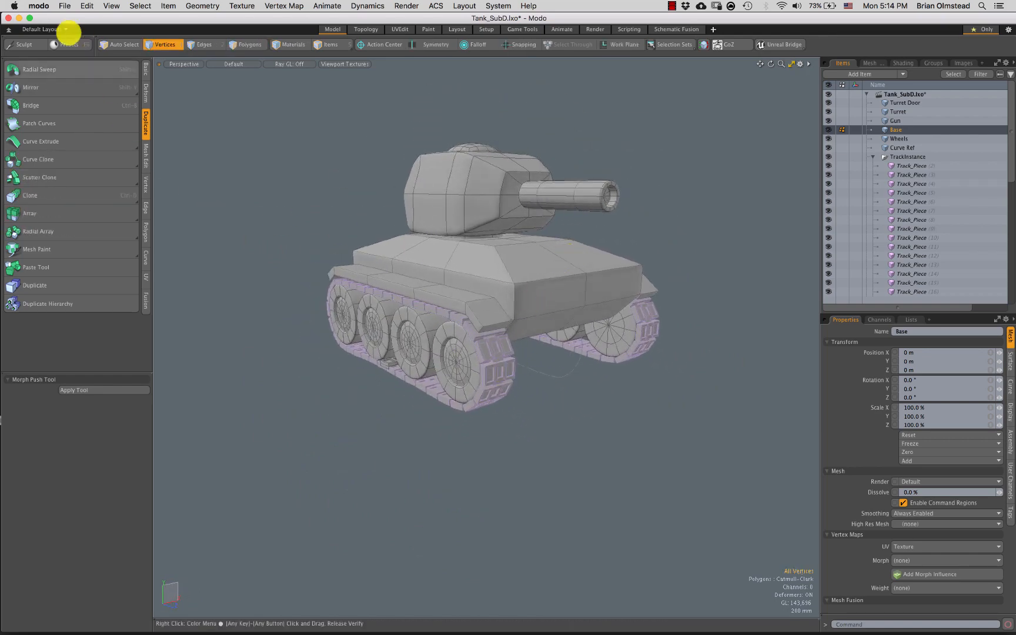
Preview the WoodenTank.jpg reference image from the desktop and compare it with the tank model, viewing the model's front and tracks
drag(66, 15, 128, 15)
click(27, 345)
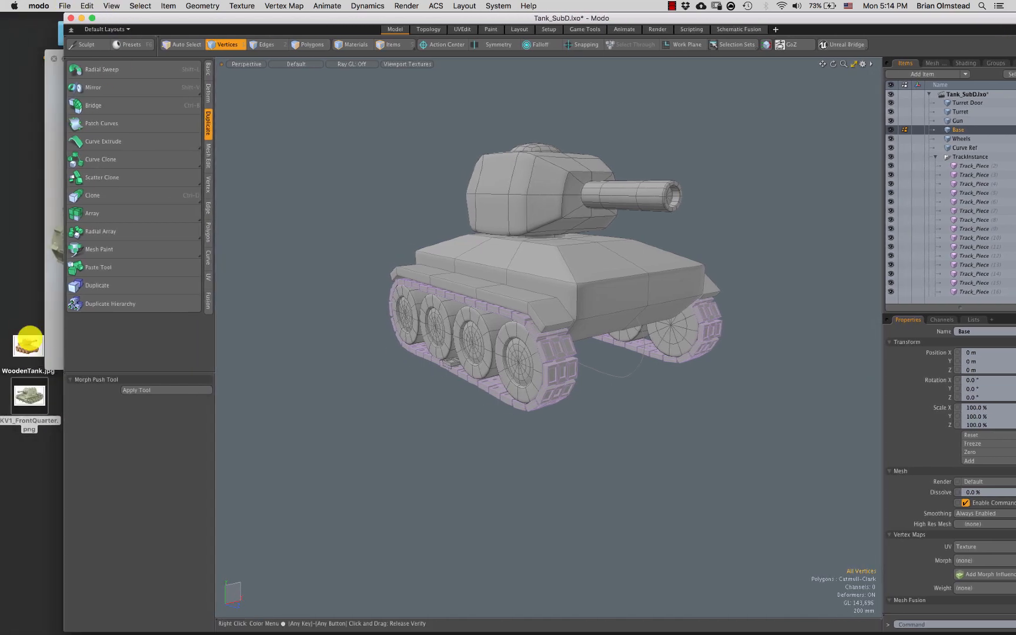
key(space)
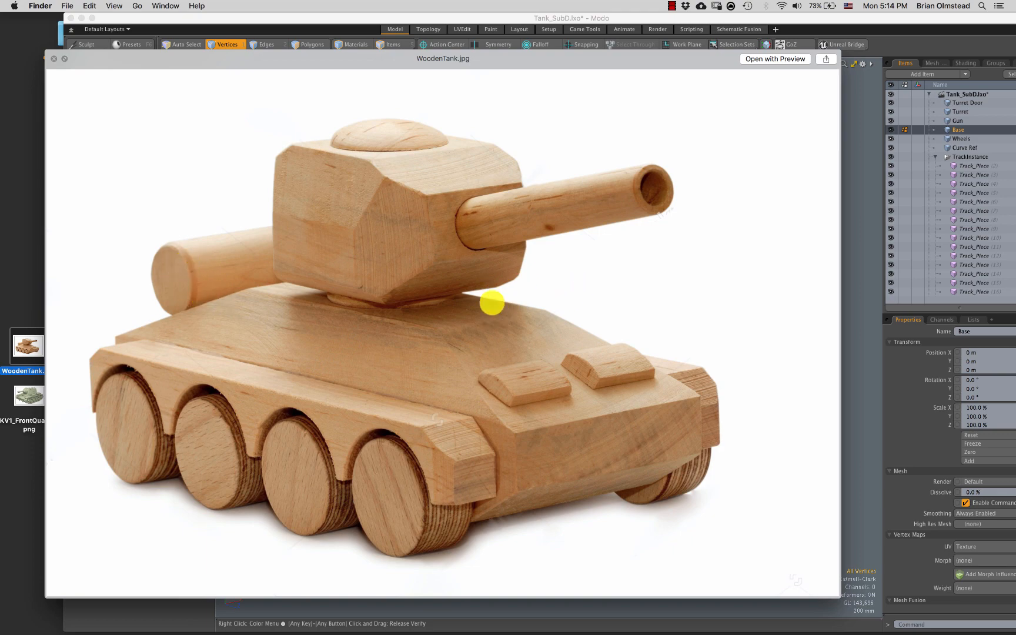
click(545, 15)
drag(522, 13, 458, 13)
alt+drag(495, 375, 530, 304)
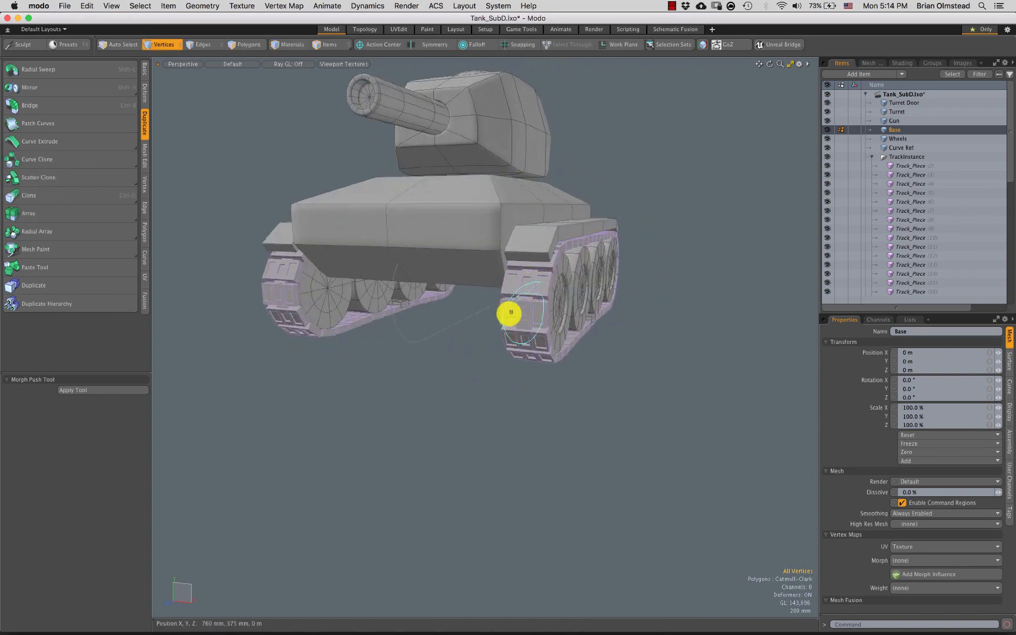
alt+drag(436, 379, 430, 377)
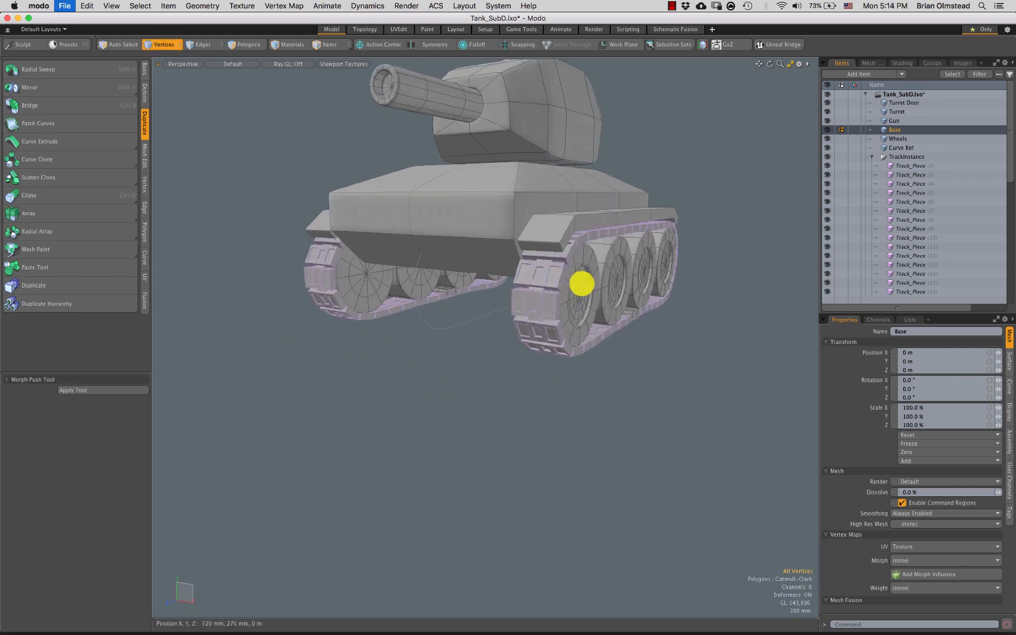
Save the scene to the Desktop under the new name Tank_SubD_Instanced
key(super+shift+s)
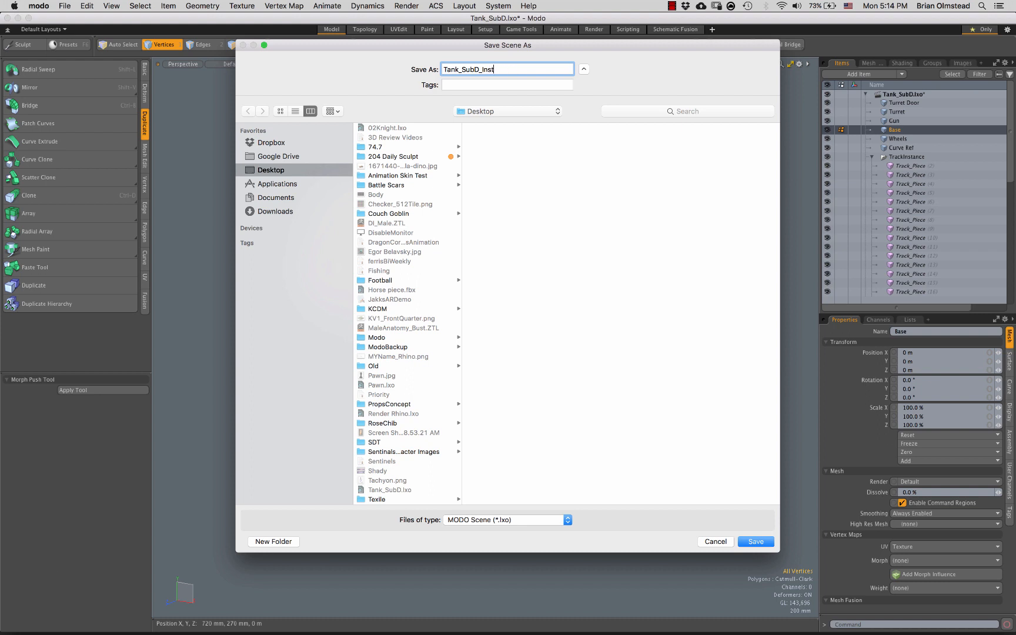
right_click(385, 252)
click(568, 421)
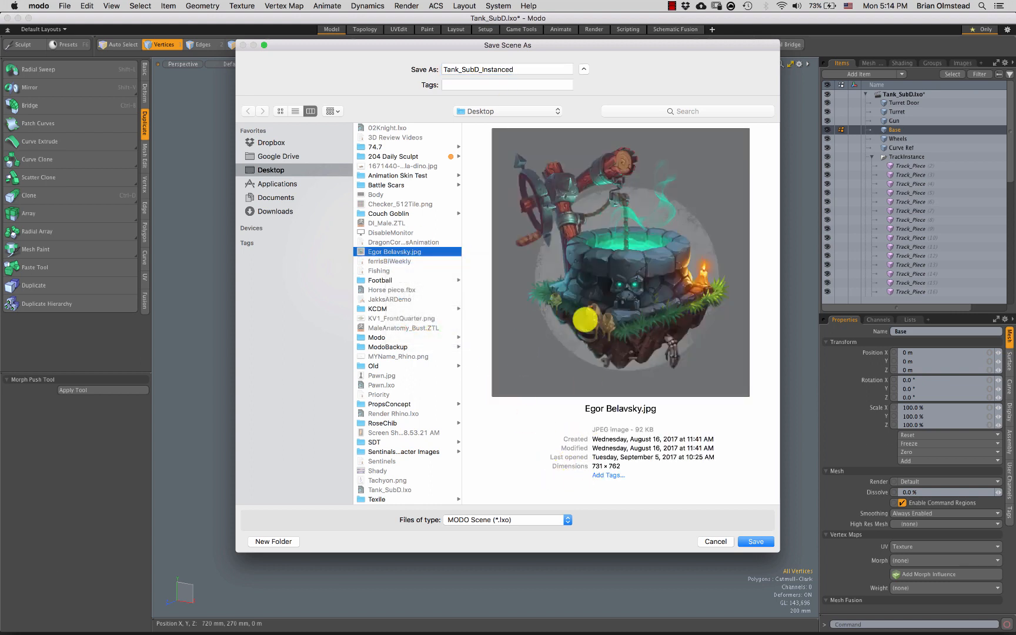
click(523, 69)
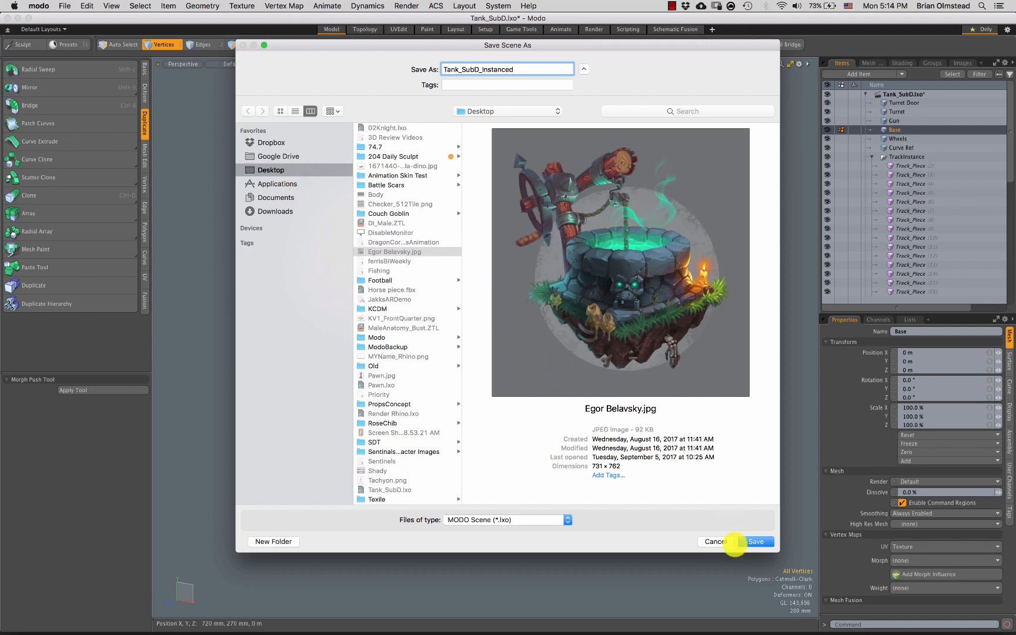
click(755, 541)
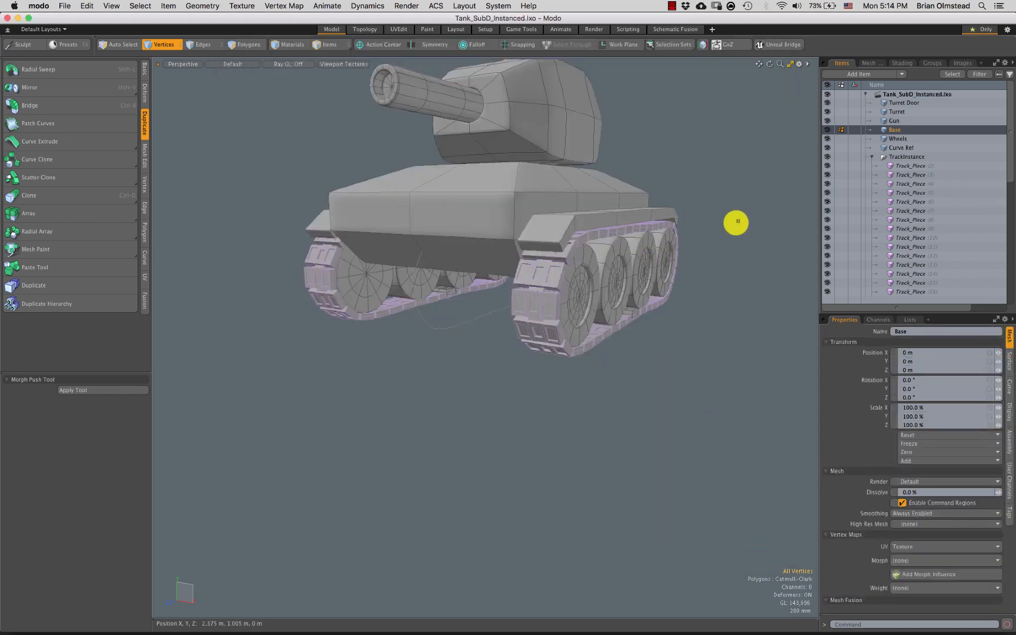
Save another copy of the scene on the Desktop as Tank_SubD_Flattned
key(super+shift+s)
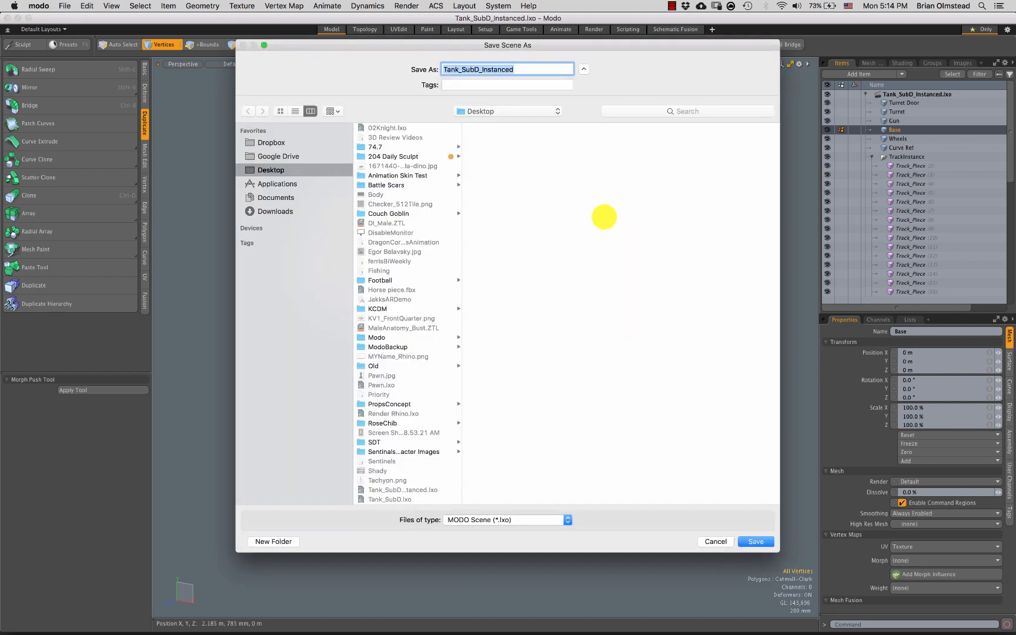
click(518, 69)
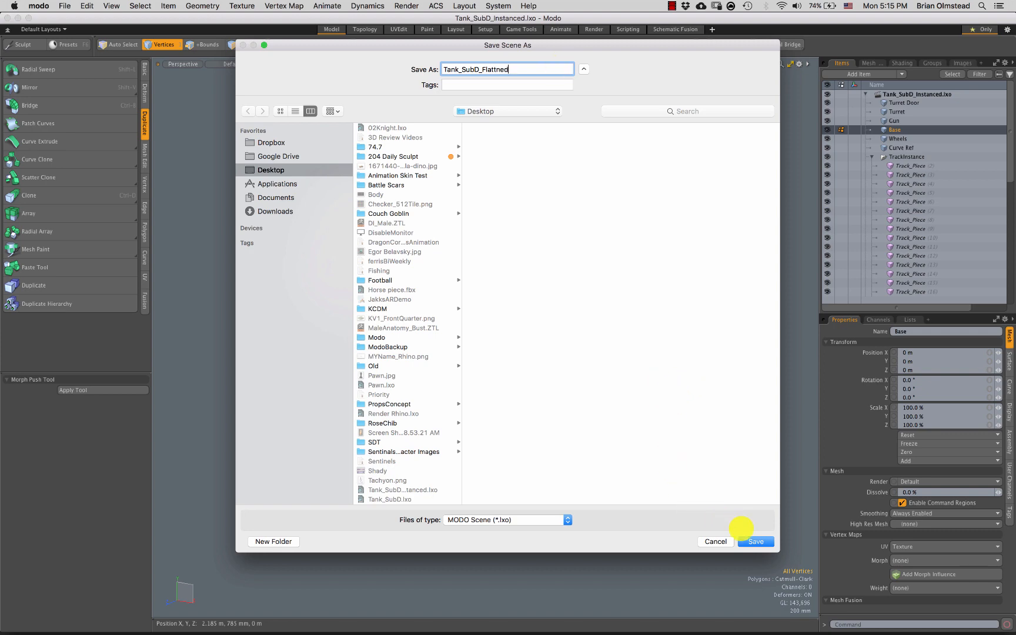
click(748, 540)
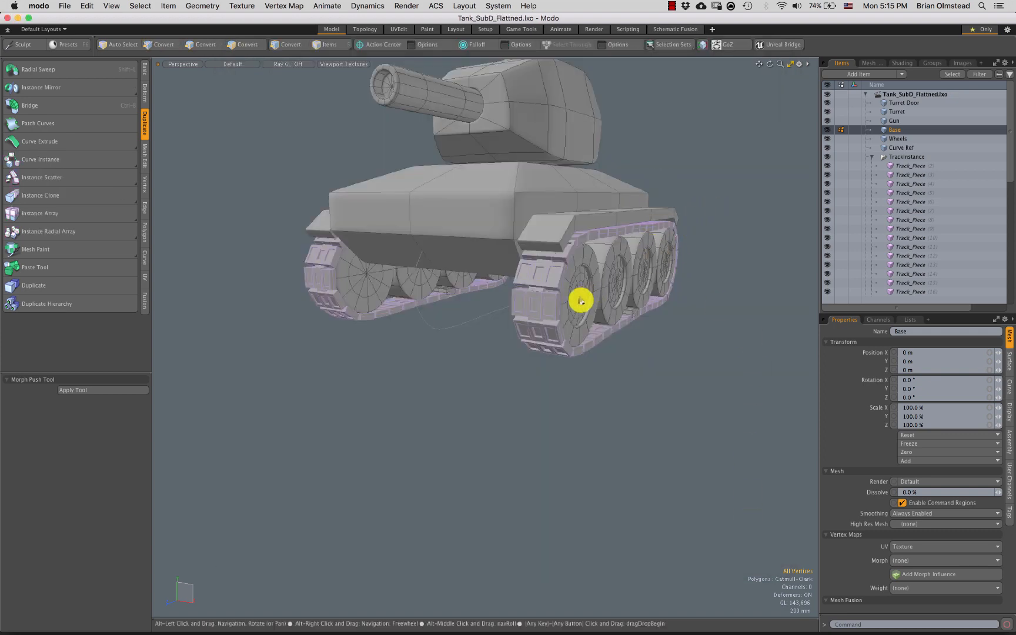
Isolate the tracks by hiding the Turret Door, Turret, Gun, Base, Wheels and Curve Ref items, and make Track_Piece_Master the active mesh
ctrl+alt+drag(583, 297, 582, 338)
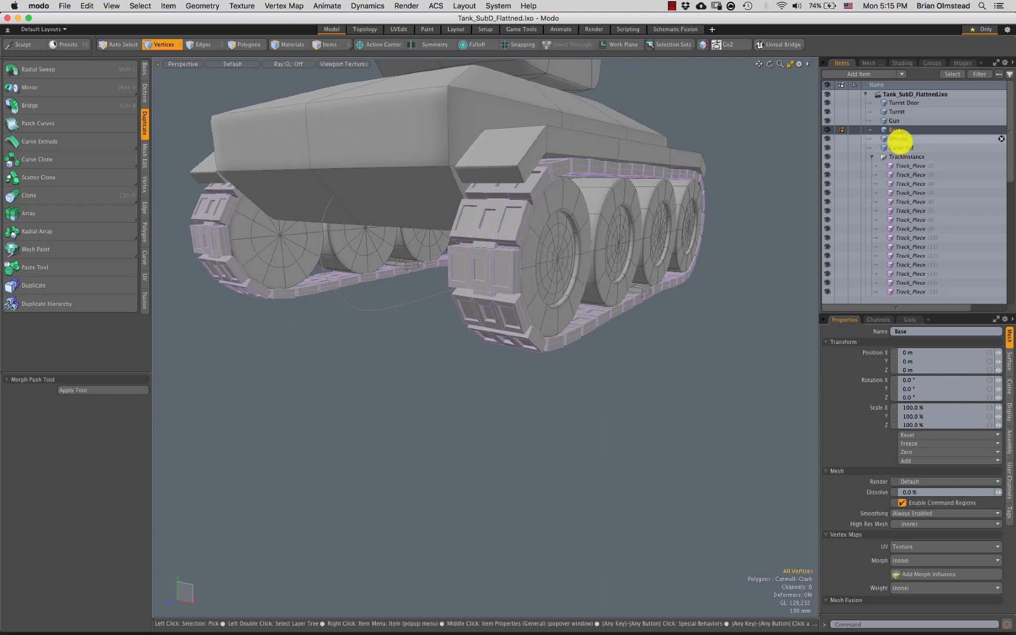
click(826, 111)
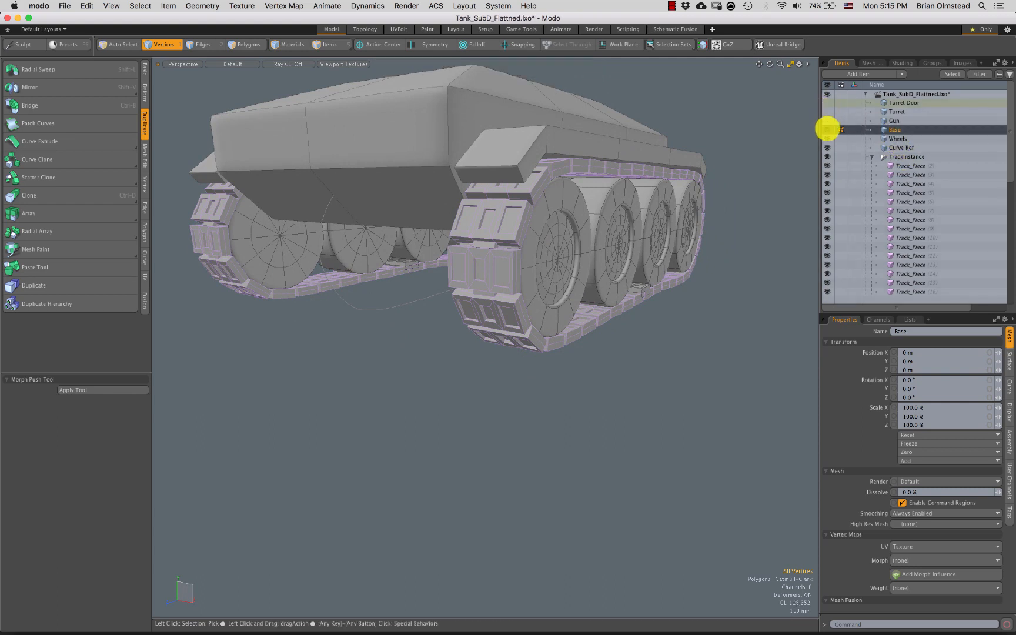
click(825, 138)
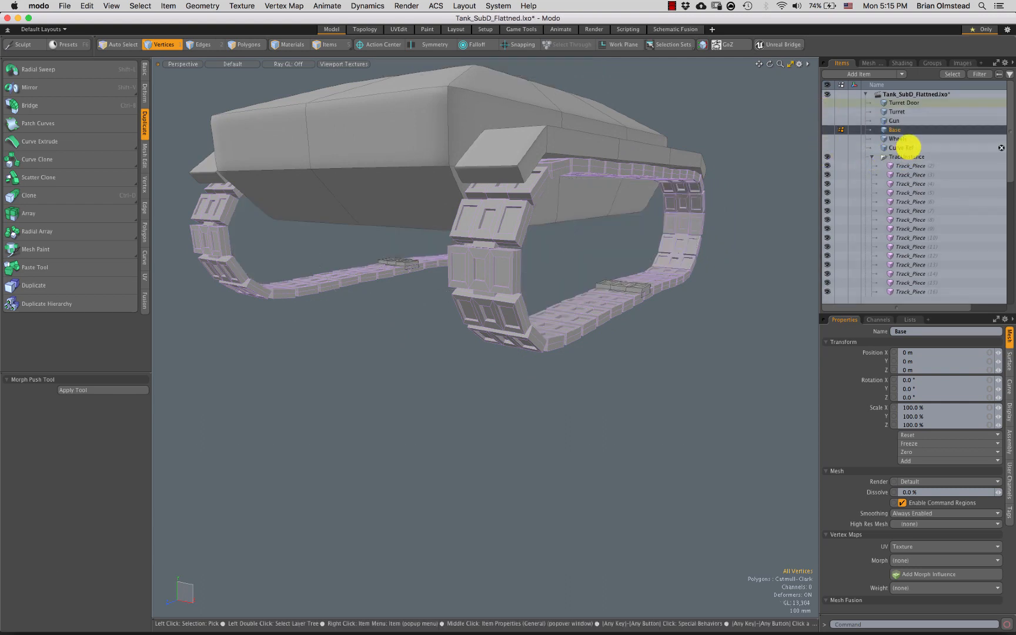
click(905, 148)
click(871, 157)
click(908, 166)
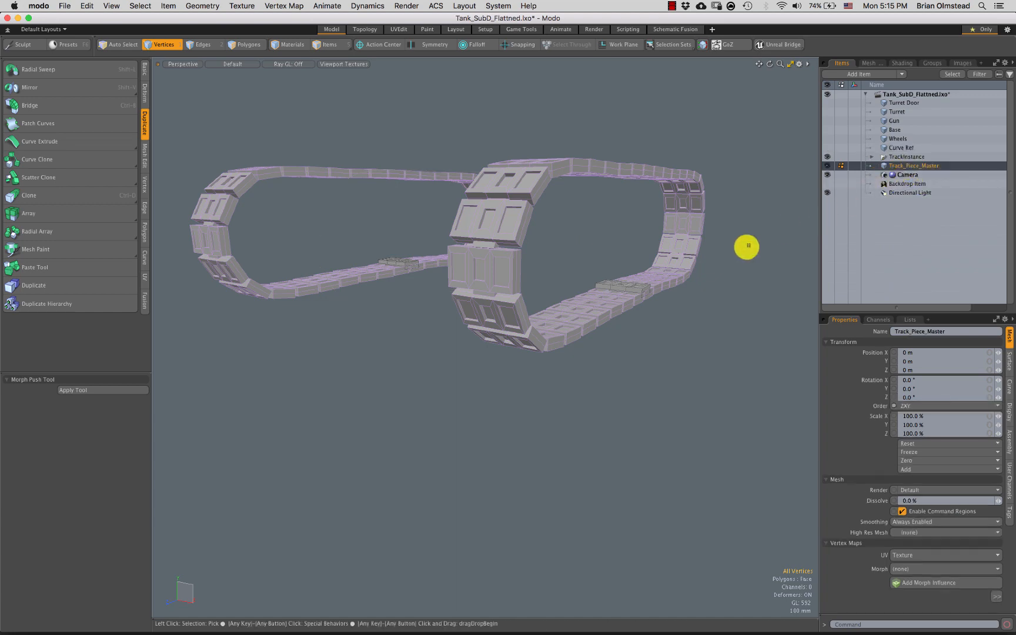
Convert all polygons of the Track_Piece_Master pieces to Catmull-Clark subdivision and clear the polygon selection
mouse_move(748, 245)
alt+mouse_down()
mouse_move(630, 329)
mouse_move(593, 376)
mouse_move(568, 345)
mouse_move(562, 301)
alt+mouse_up()
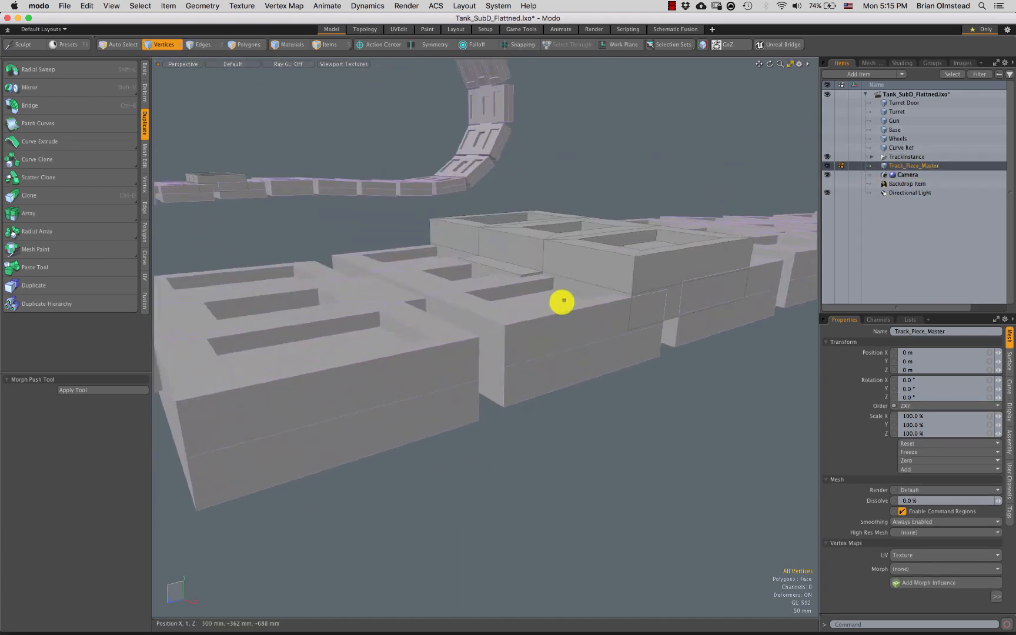
key(3)
ctrl+alt+drag(499, 354, 452, 353)
right_drag(449, 170, 693, 225)
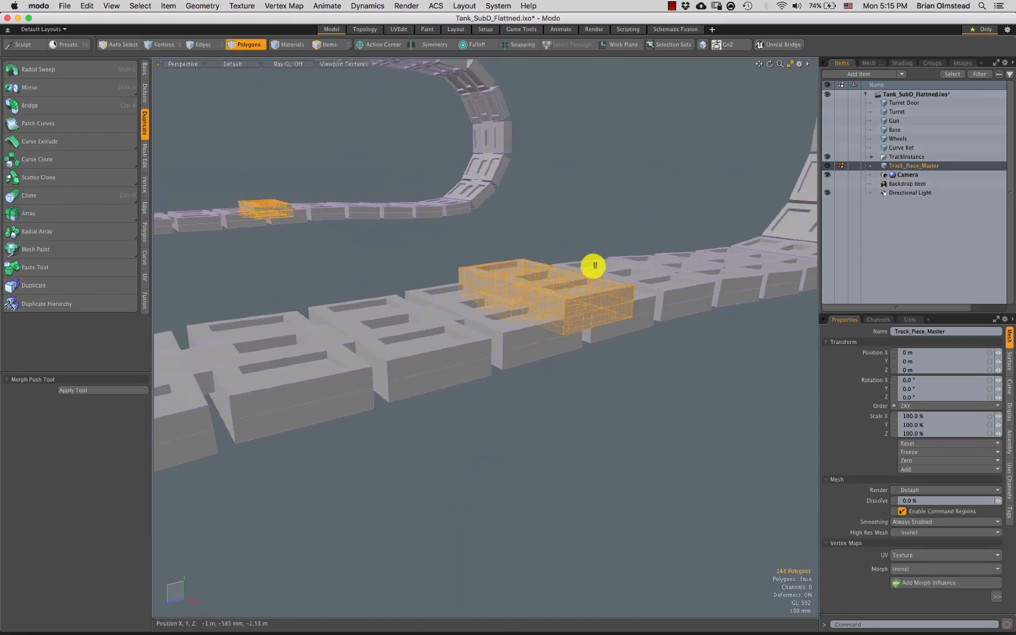
key(shift+Tab)
mouse_move(569, 206)
alt+mouse_down()
mouse_move(563, 272)
mouse_move(590, 199)
alt+mouse_up()
click(590, 199)
ctrl+alt+drag(630, 313, 573, 281)
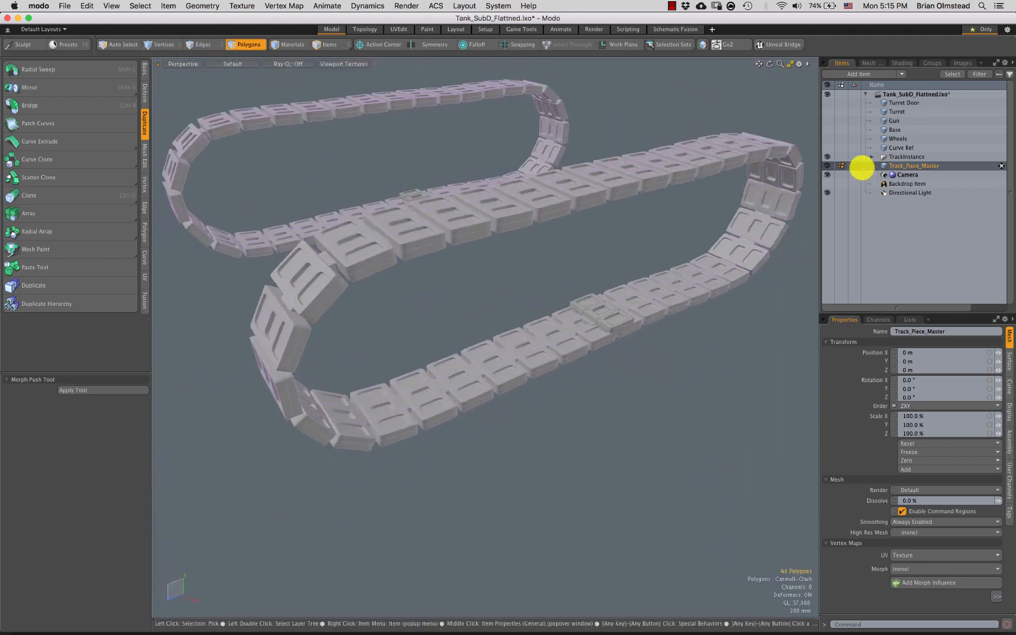
Select every Track_Piece instance in the TrackInstance group, from (2) to (37), and change their type to Mesh
click(871, 157)
click(870, 157)
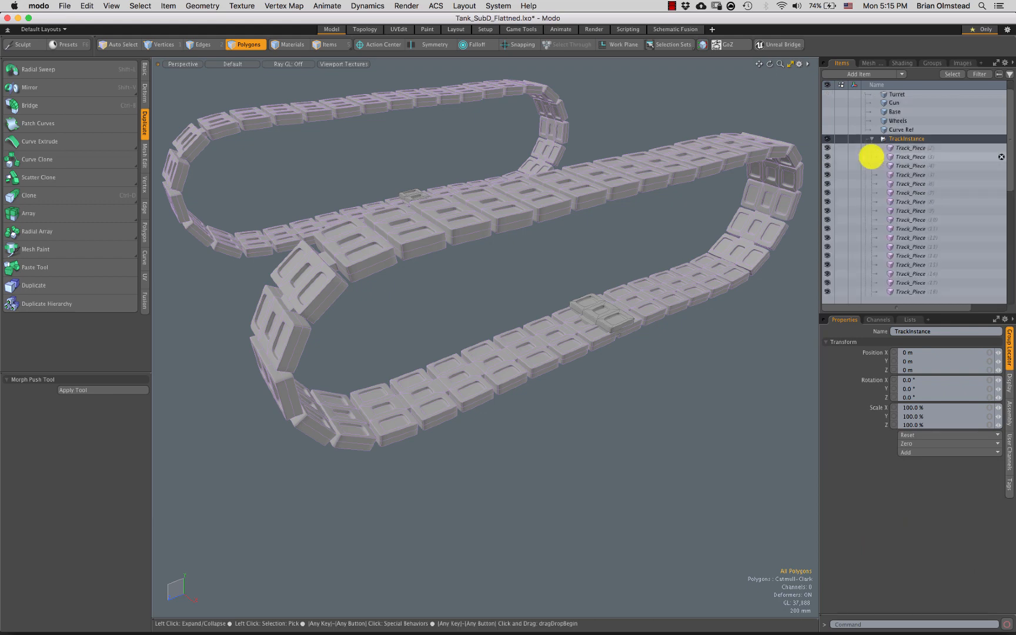
scroll(917, 129, down, 3)
click(917, 103)
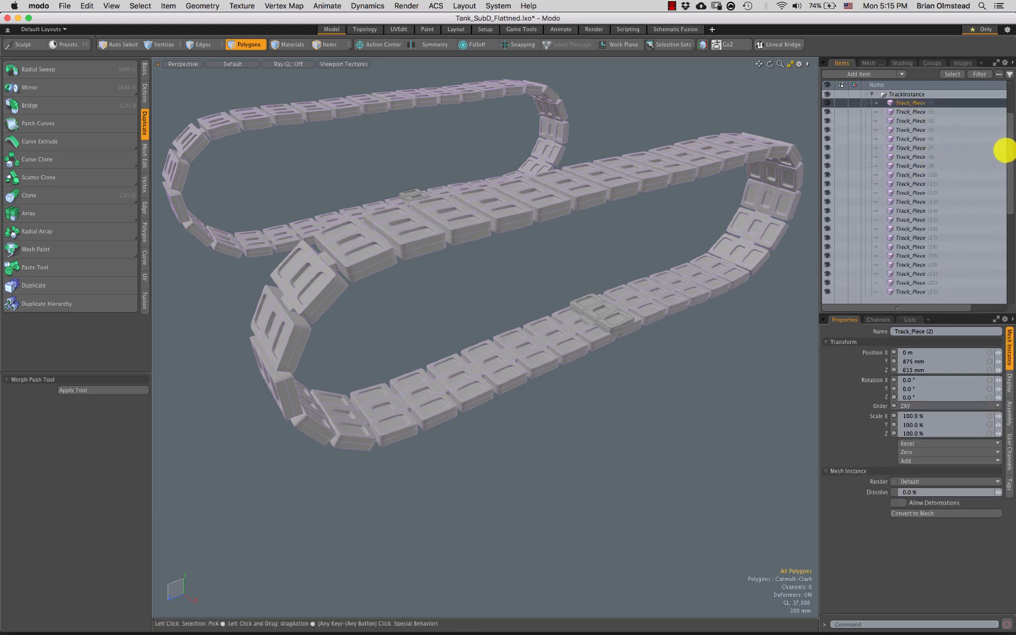
scroll(1002, 150, down, 6)
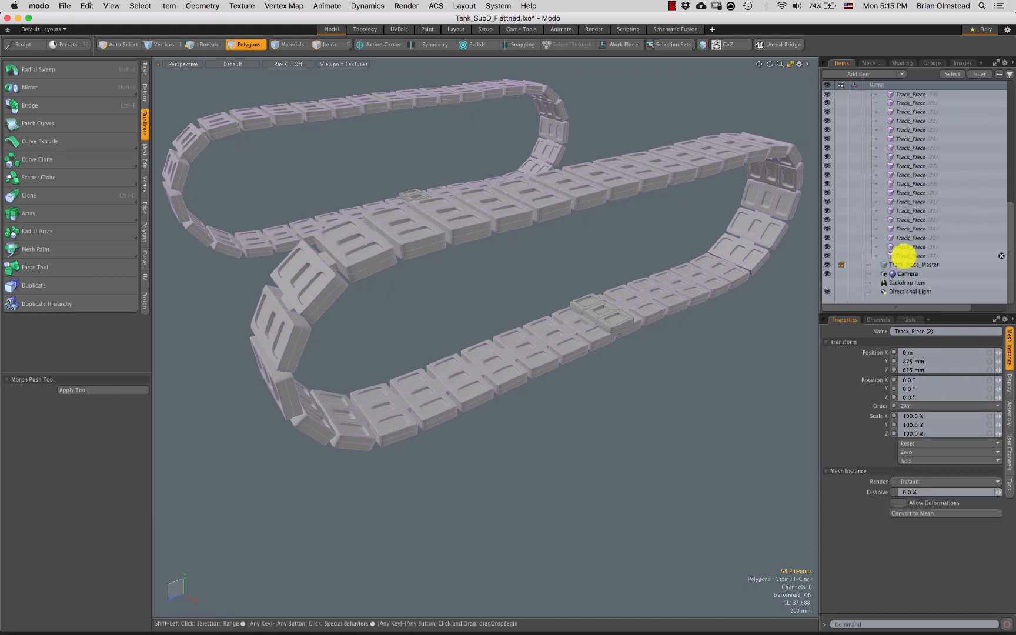
shift+click(908, 254)
drag(1006, 220, 1006, 97)
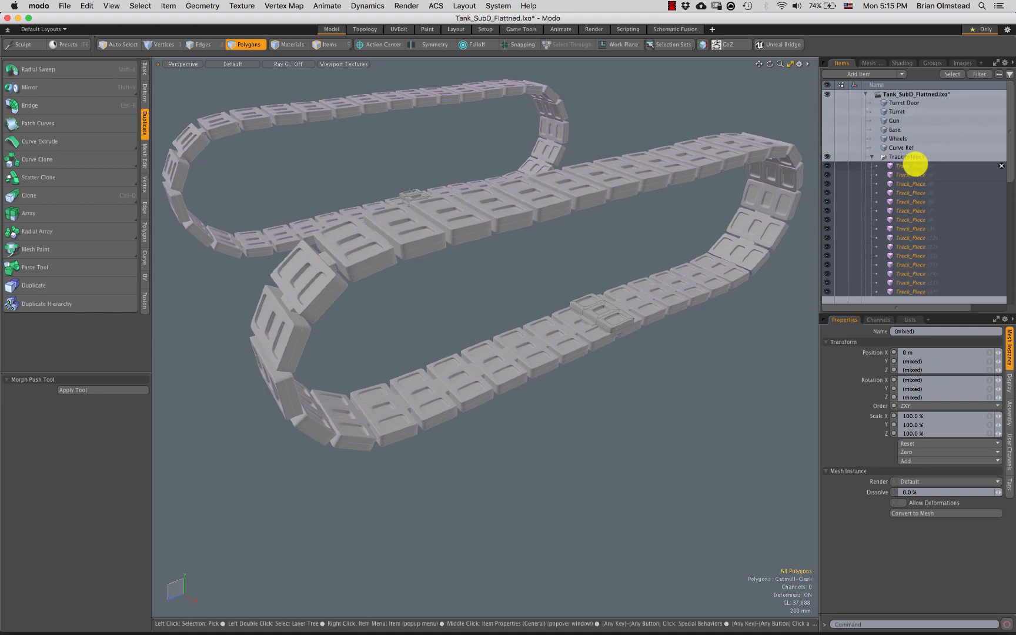
right_click(914, 164)
mouse_move(916, 214)
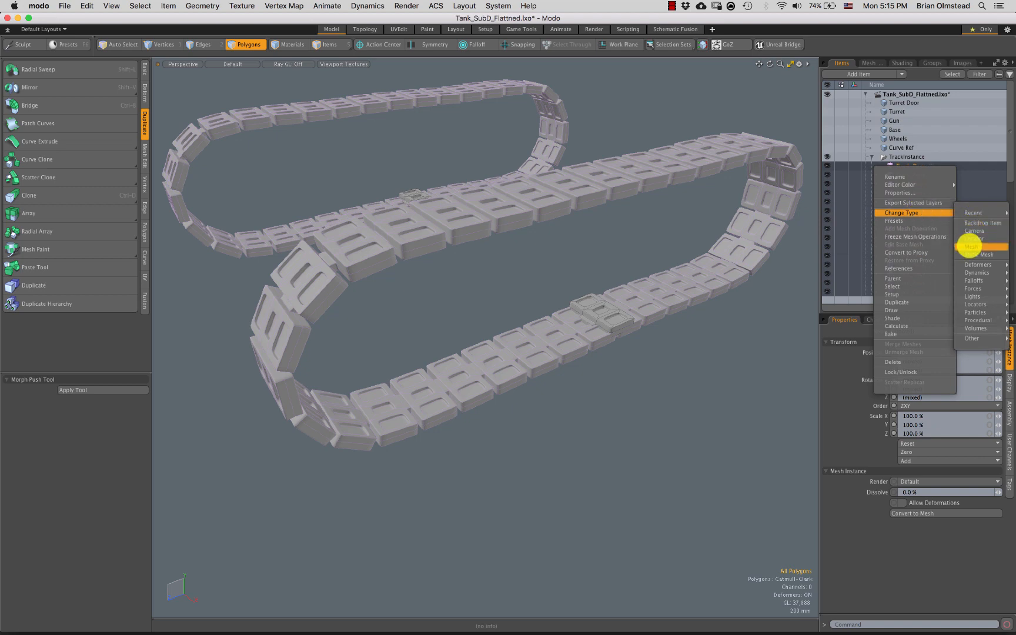
click(968, 246)
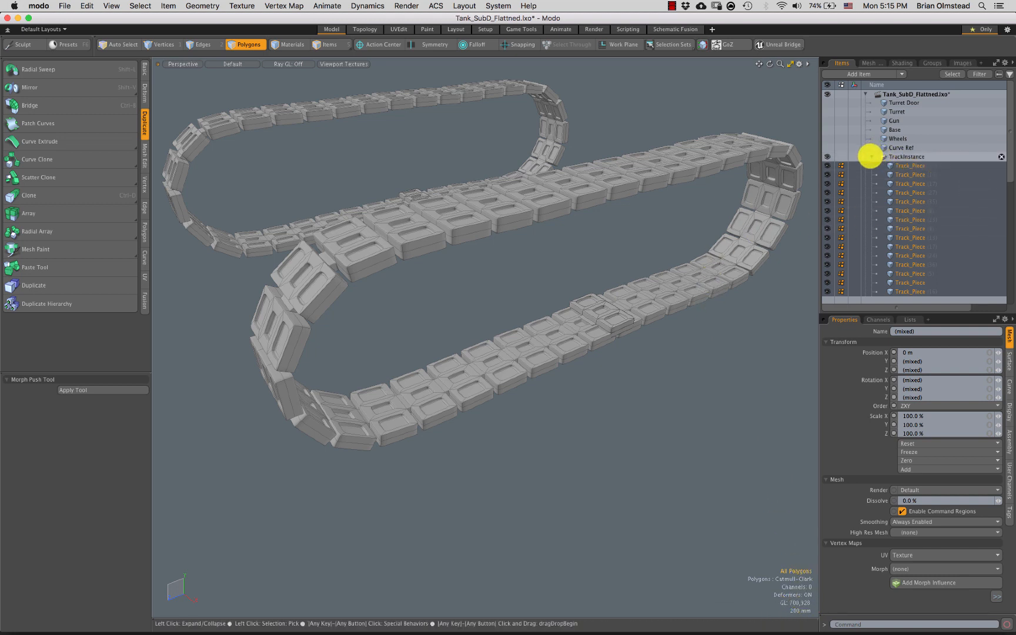
Select both link pieces of Track_Piece_Master, move them off the tracks and scale them to 44.5%
click(872, 157)
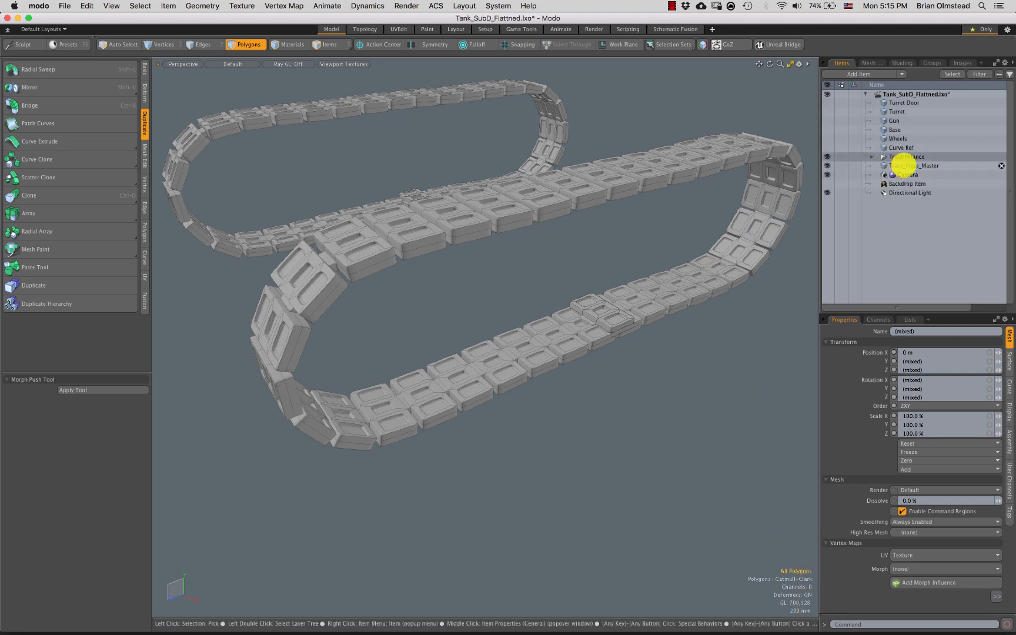
click(896, 166)
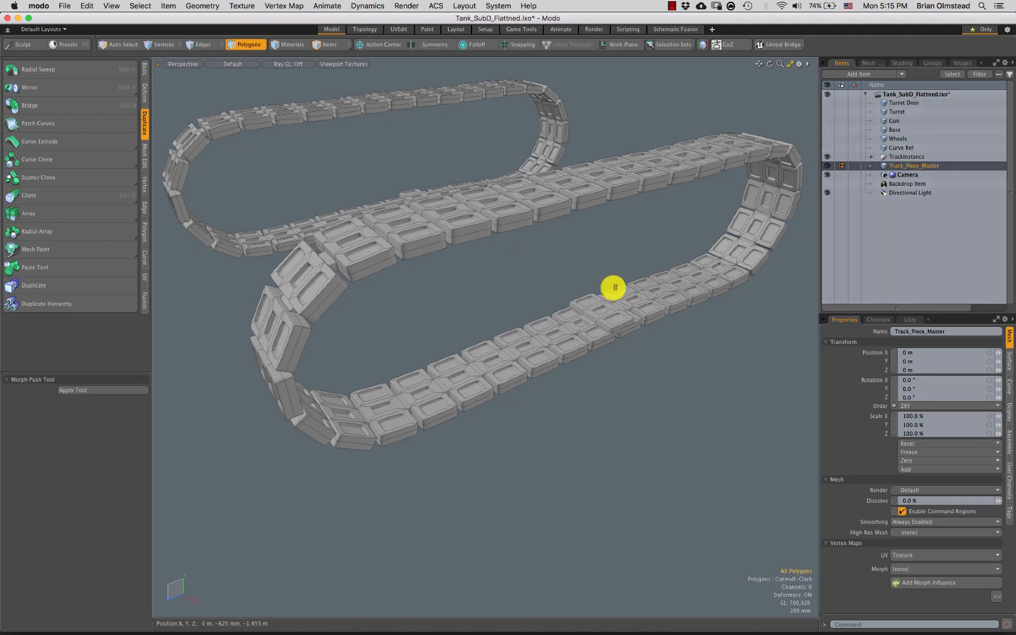
double_click(590, 312)
alt+drag(589, 311, 410, 207)
shift+double_click(411, 209)
alt+drag(444, 265, 588, 247)
key(w)
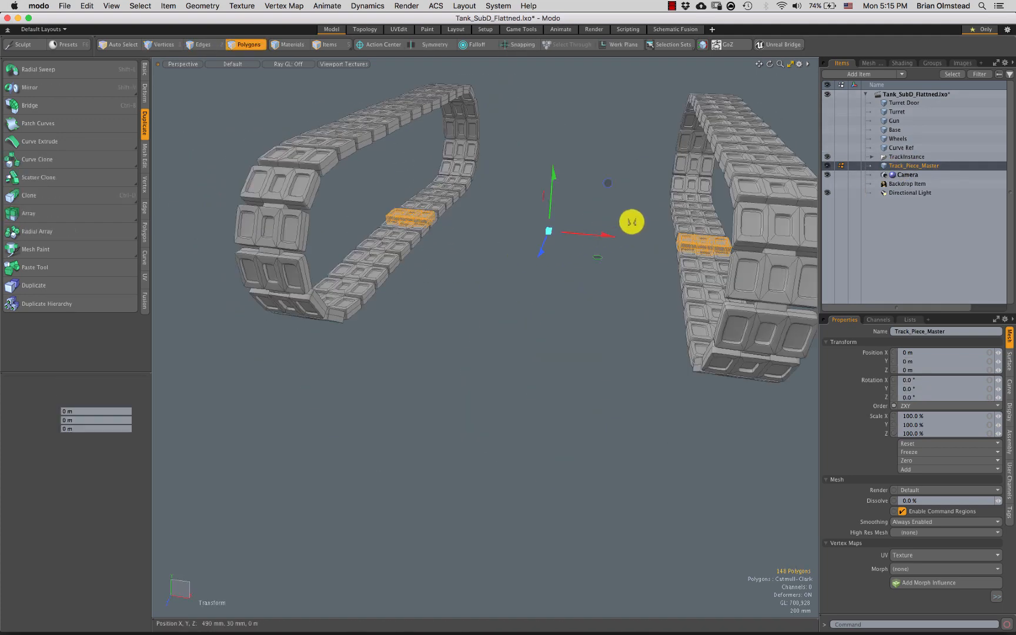
drag(608, 183, 590, 167)
key(r)
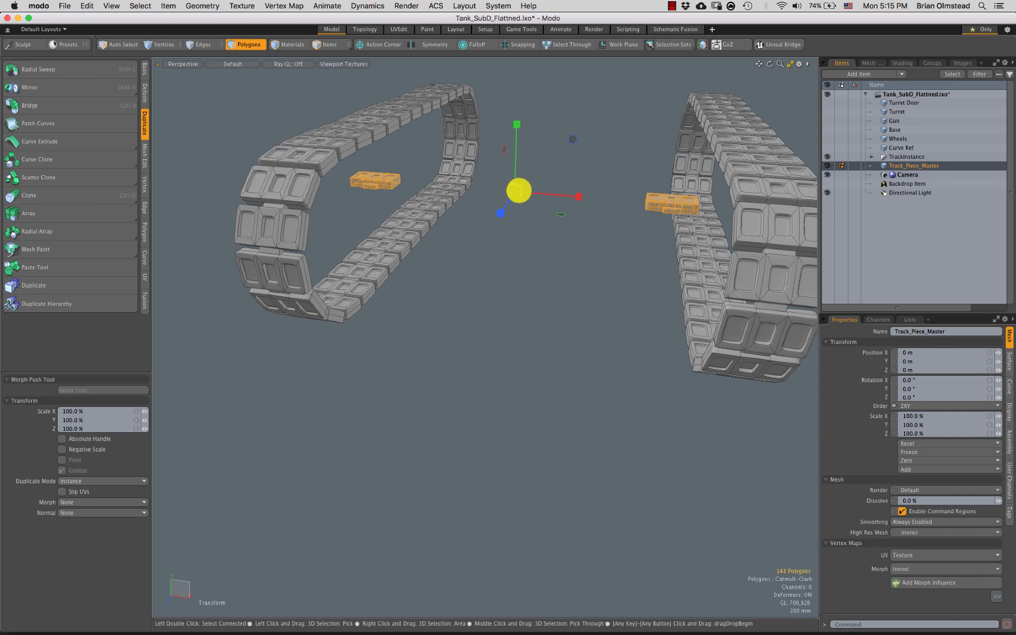
drag(518, 191, 671, 146)
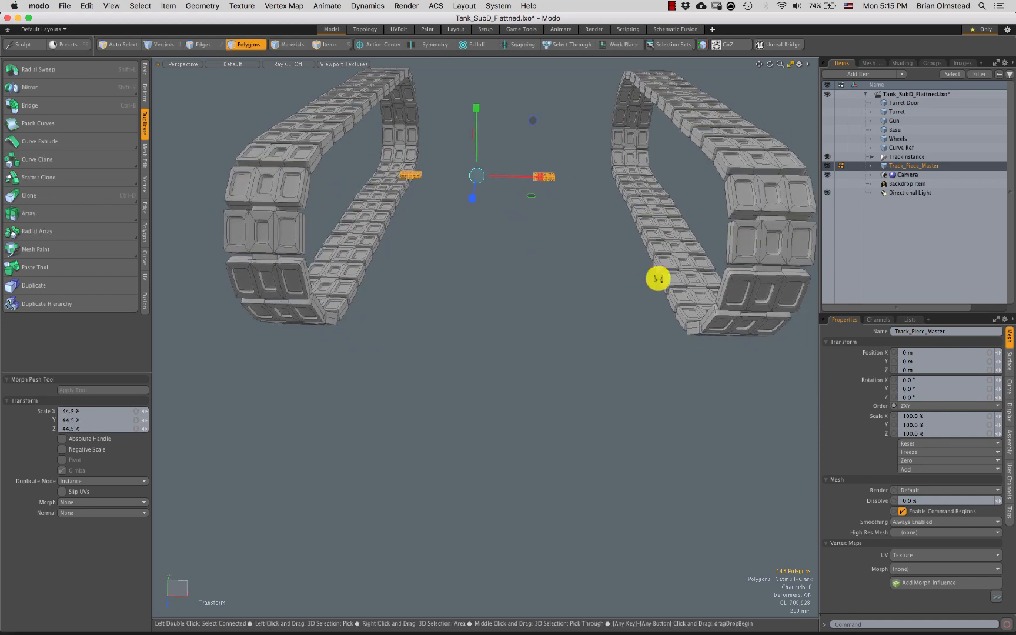
Delete the polygons of Track_Piece_Master and remove its item from the scene
key(space)
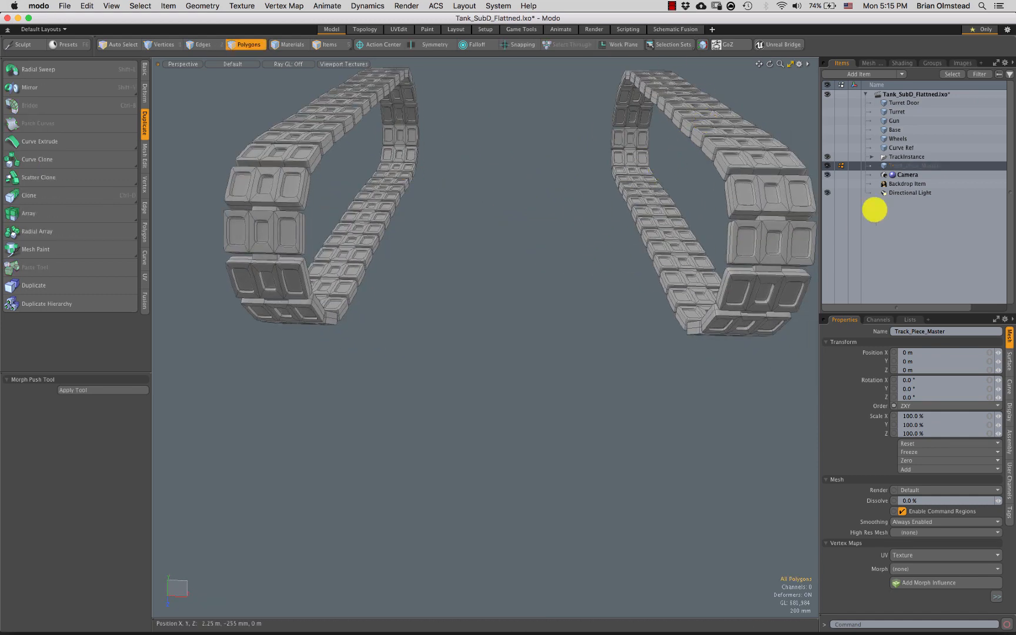
double_click(908, 164)
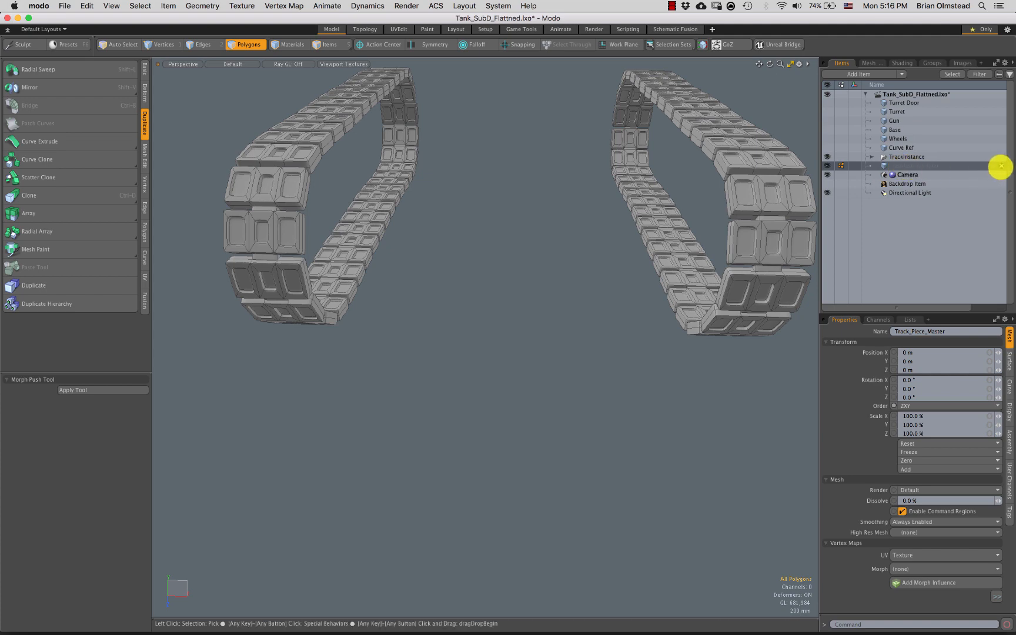
click(999, 167)
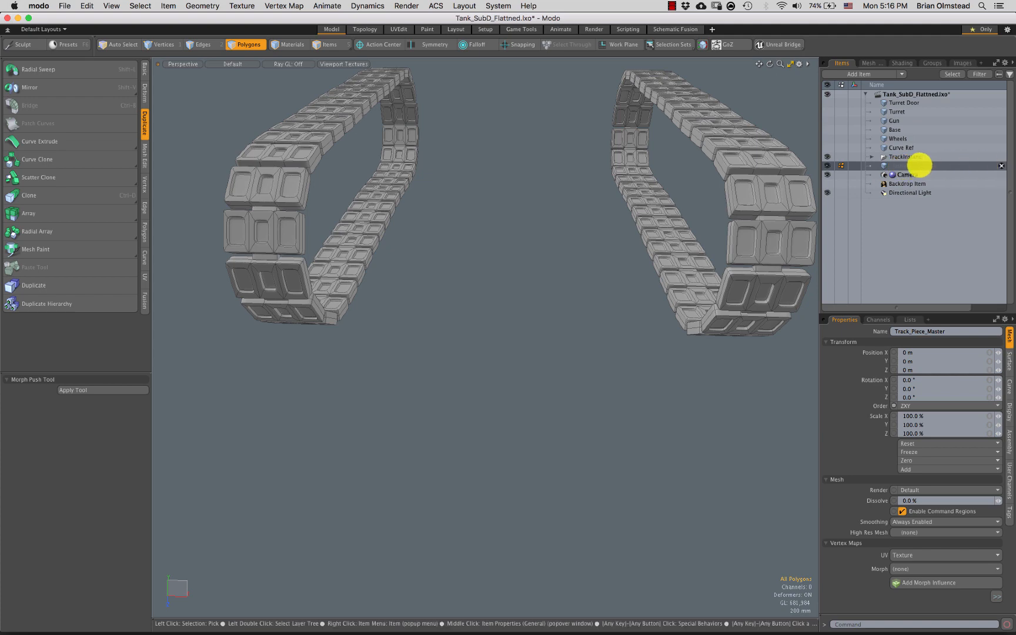
click(1000, 164)
middle_drag(680, 215, 645, 245)
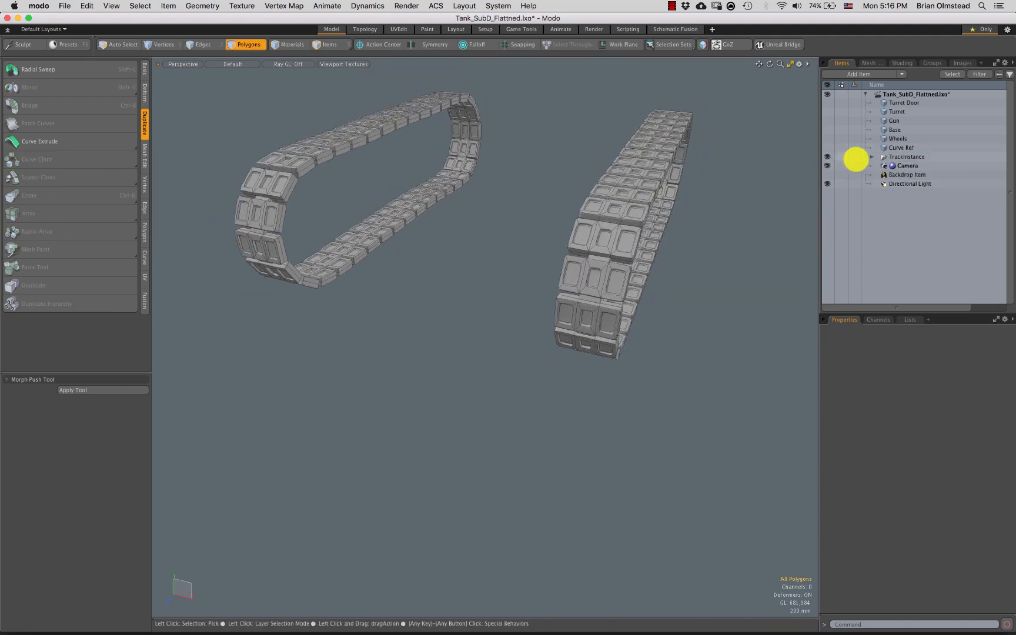
Select all Track_Piece meshes in the TrackInstance group, cut their geometry and paste it all into Track_Piece (15)
click(871, 157)
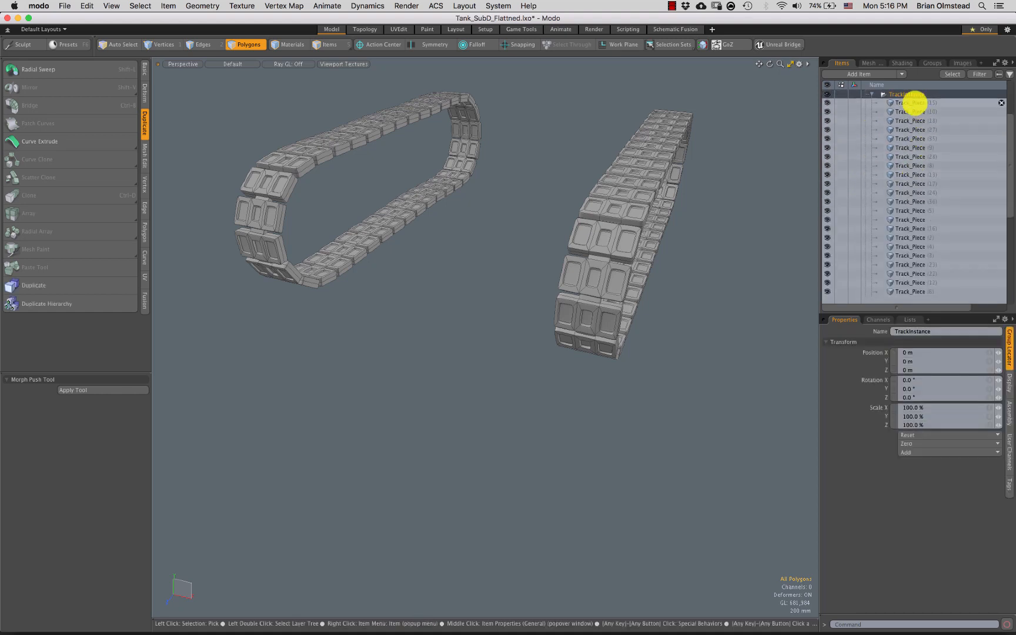
click(911, 103)
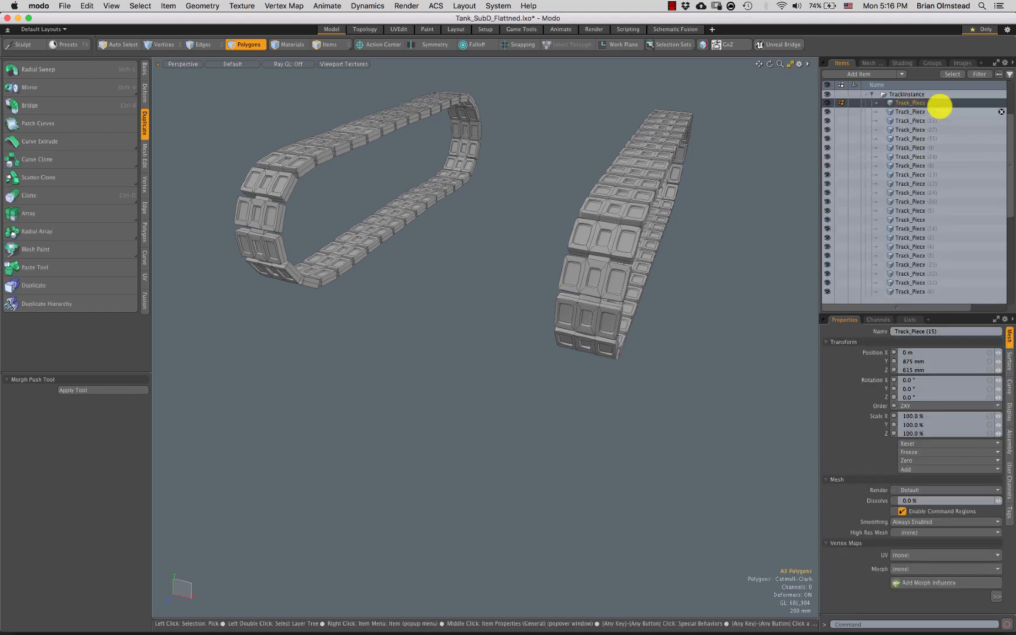
drag(1007, 186, 950, 273)
shift+click(952, 264)
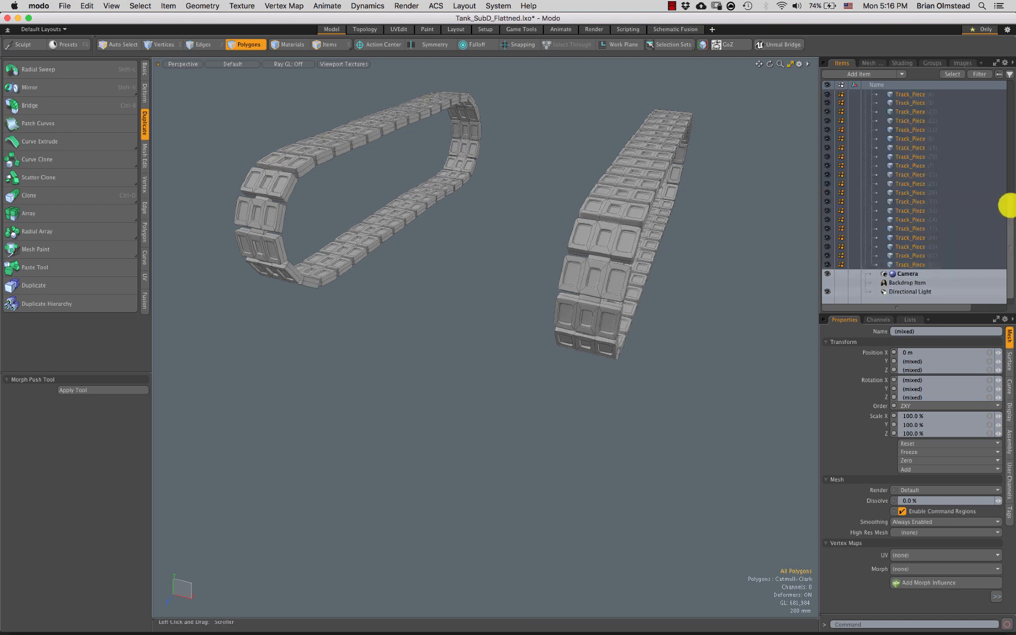
drag(1007, 206, 1008, 129)
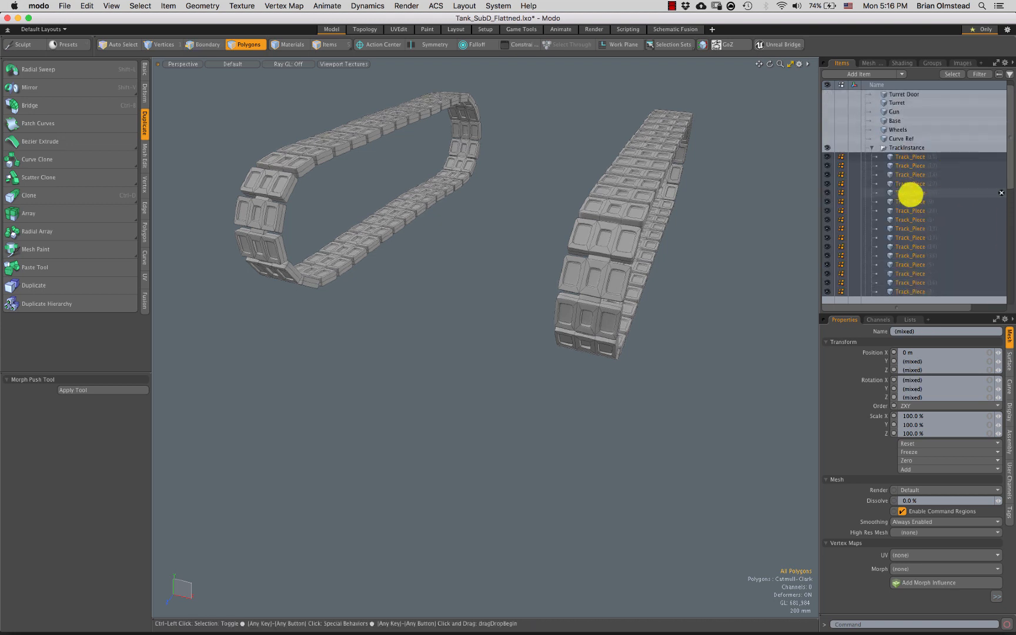
key(super+x)
key(super+v)
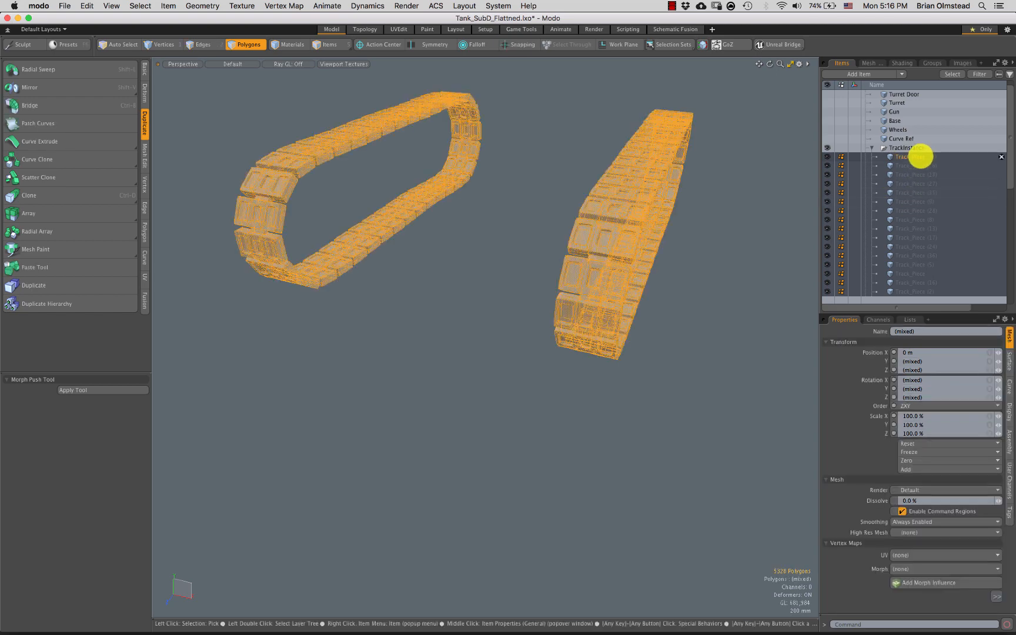
key(Escape)
Select the emptied Track_Piece items, leaving out Track_Piece (15), and delete them from the scene
click(904, 167)
click(918, 157)
click(913, 165)
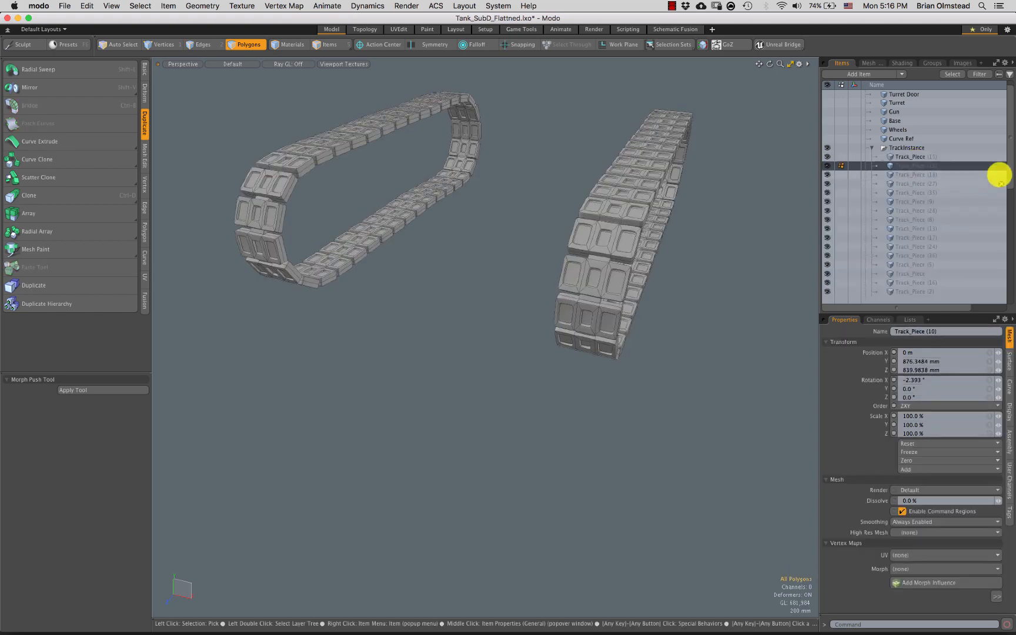
drag(1005, 159, 1004, 276)
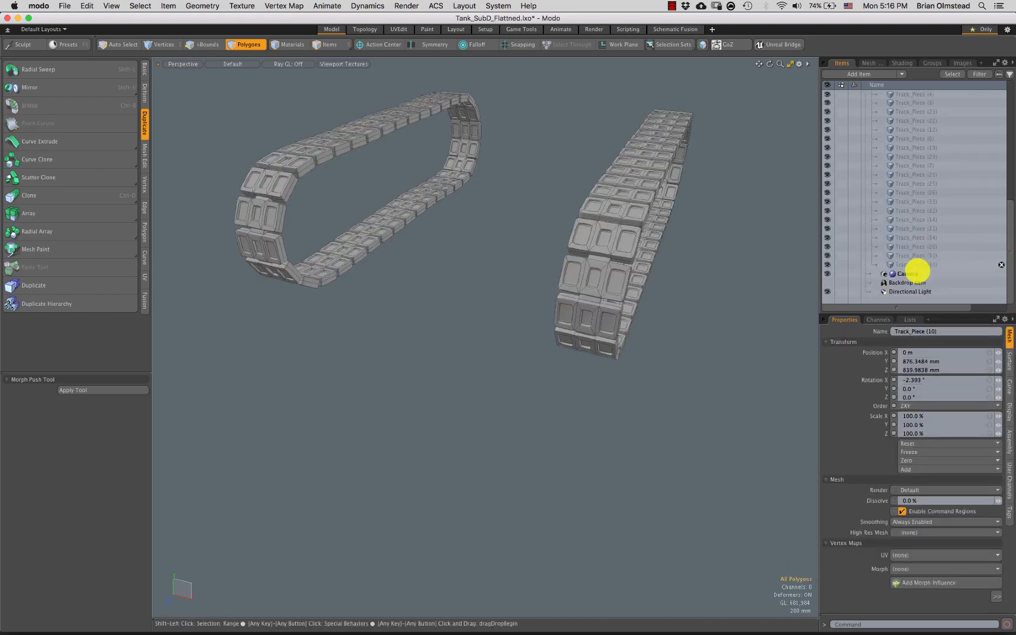
shift+click(918, 271)
right_click(925, 270)
click(899, 465)
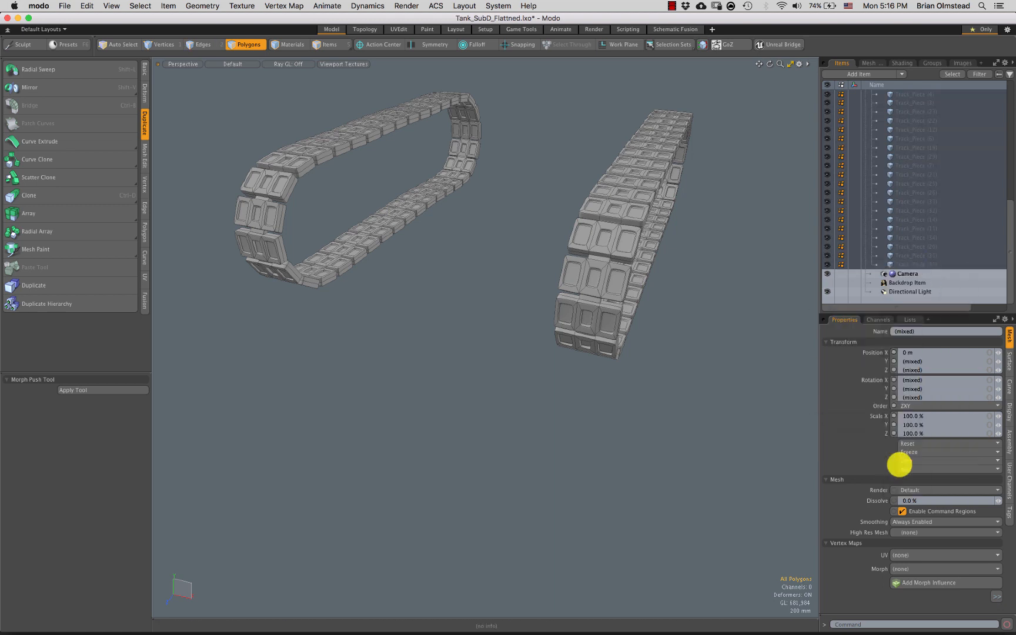
click(594, 223)
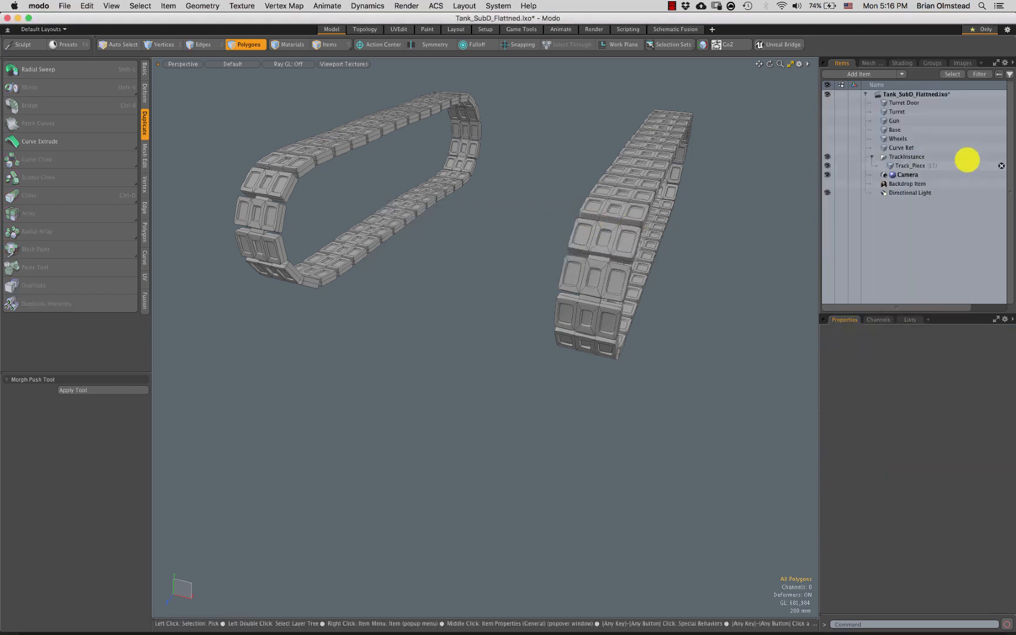
Rename the remaining track mesh as Track and put it at the scene's top level in place of the TrackInstance group
click(911, 167)
double_click(910, 166)
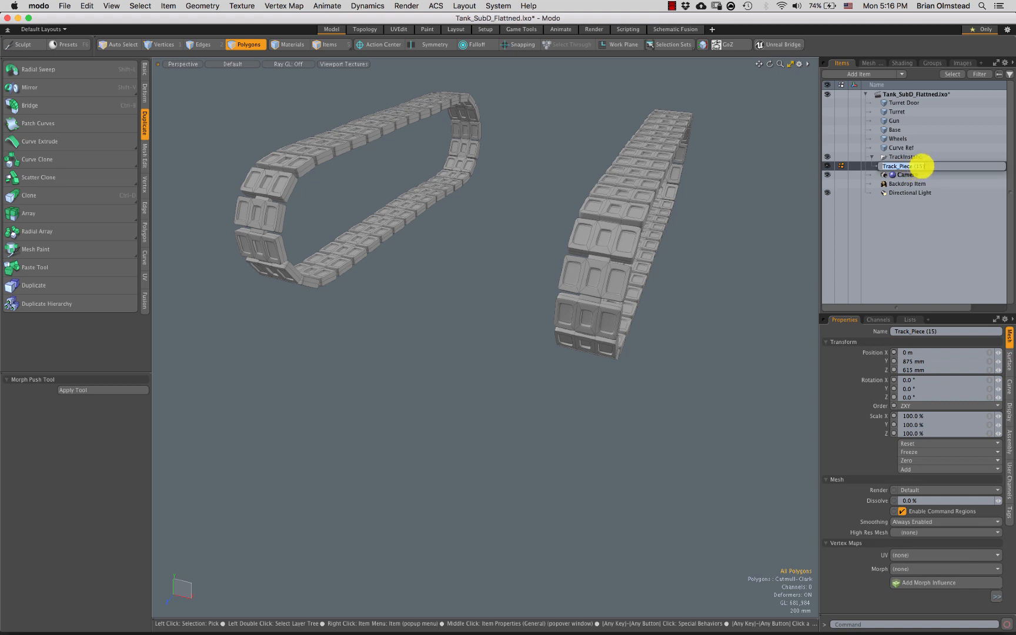
key(Right)
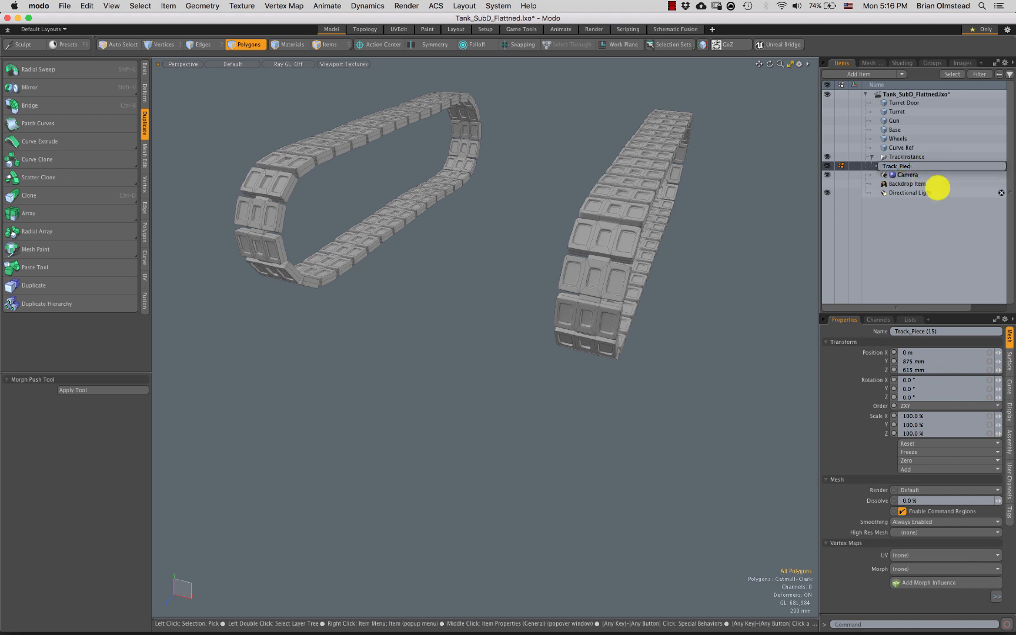
key(Return)
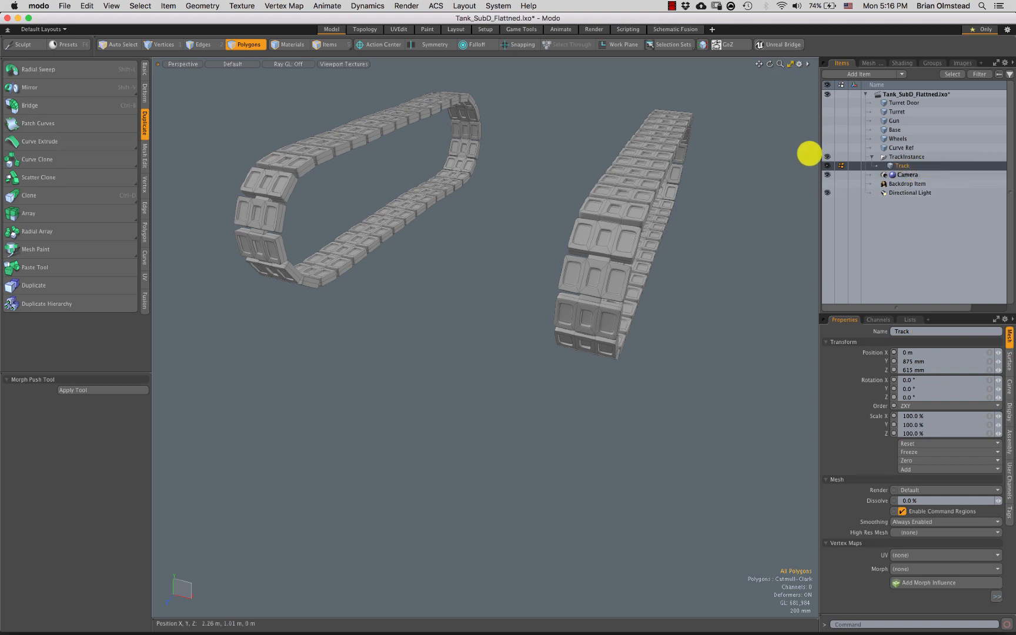
drag(900, 166, 906, 159)
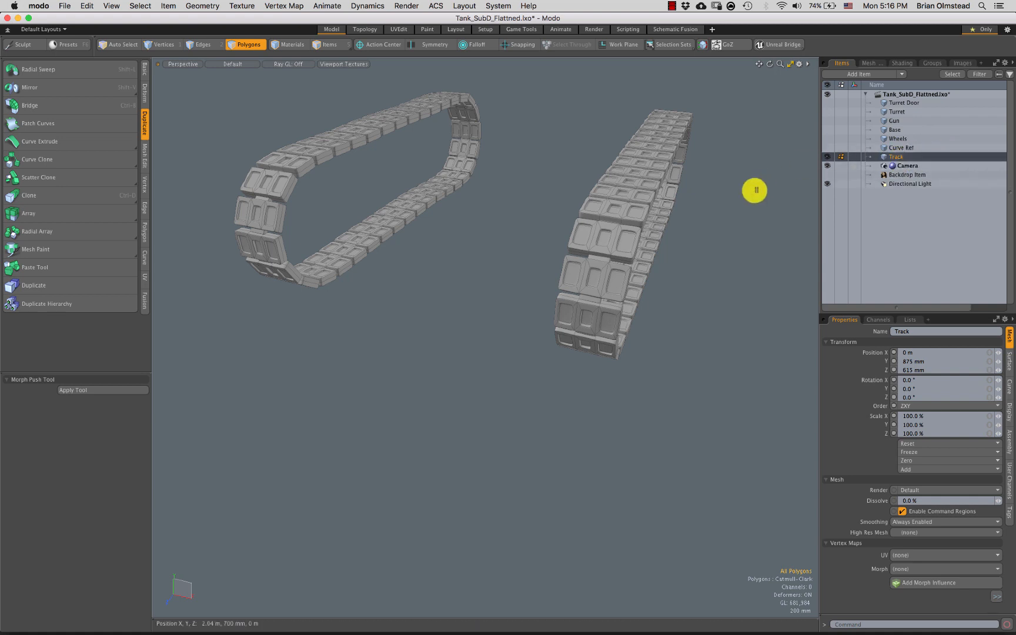
Show the hidden turret, gun, base, wheel and curve items again, and delete the Curve Ref item
alt+drag(754, 190, 809, 122)
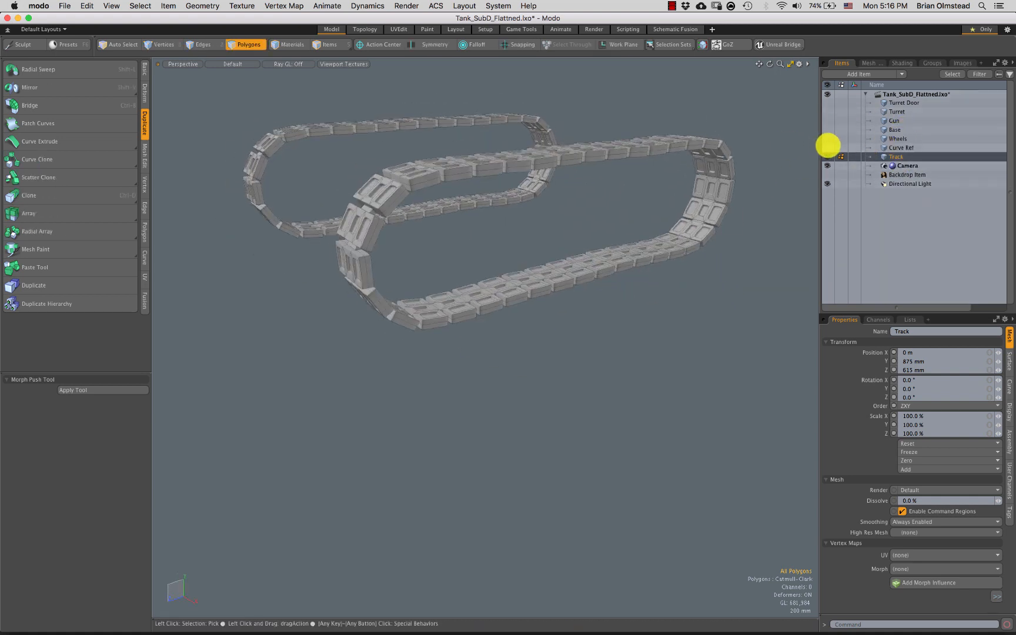
click(826, 139)
click(826, 130)
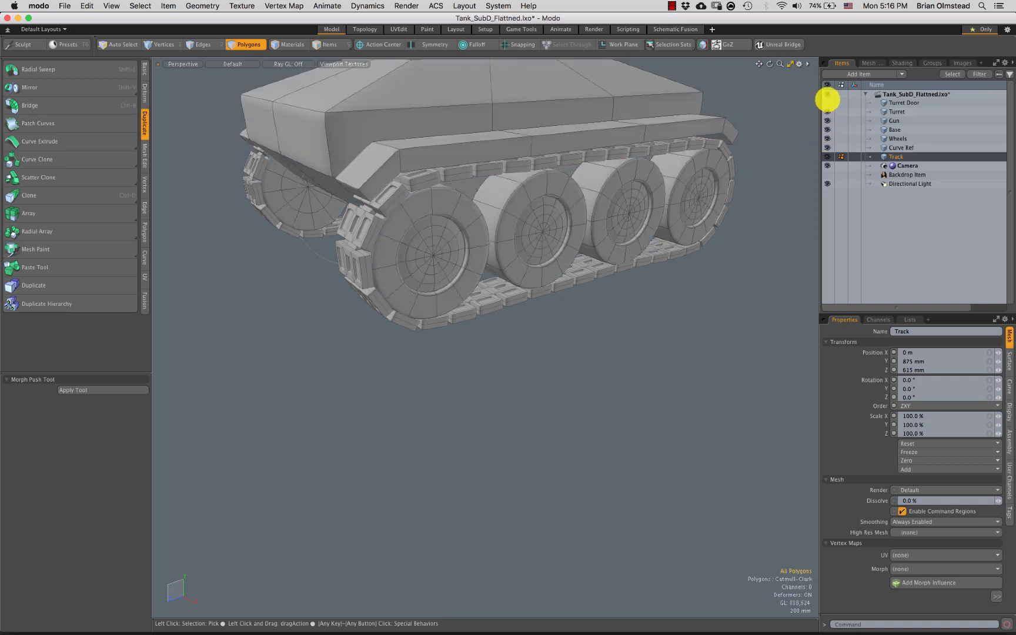
click(876, 148)
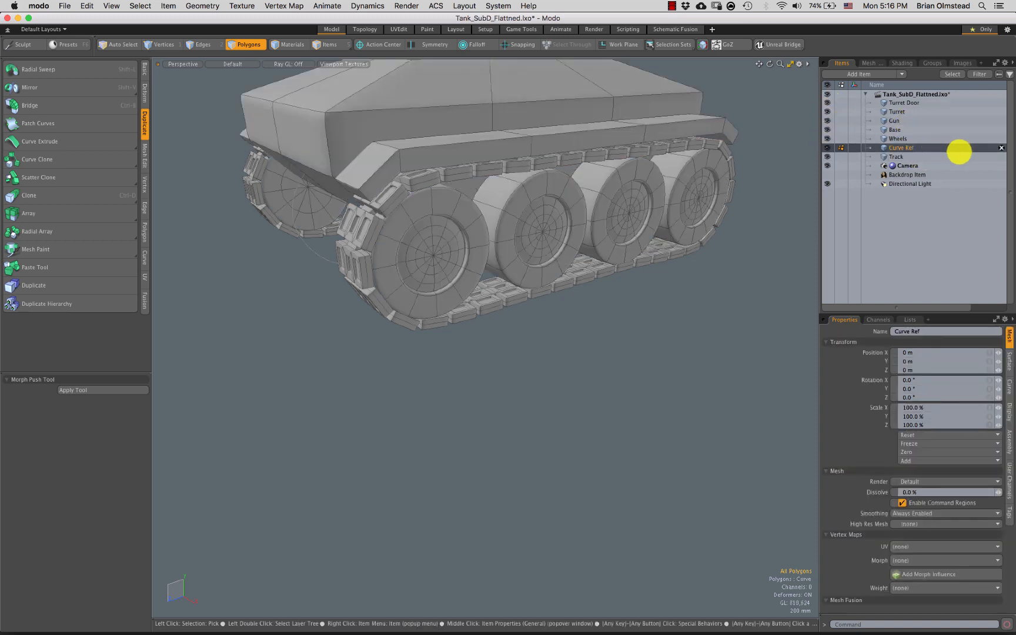
click(1001, 148)
Inspect the assembled tank from several angles with all meshes selected, checking the edge structure of the hull
alt+drag(707, 227, 574, 308)
key(1)
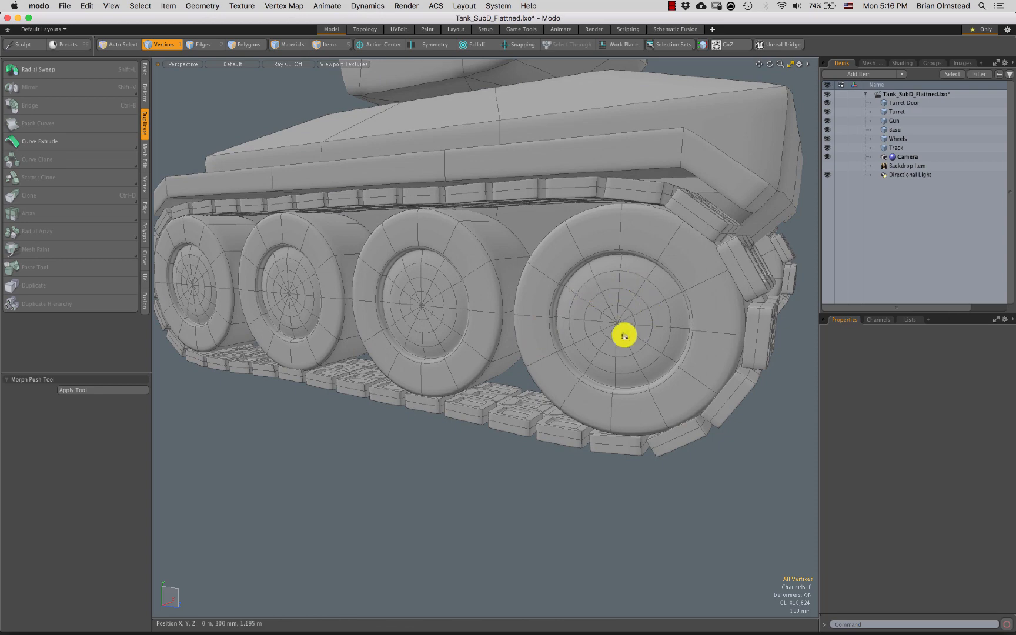
ctrl+alt+drag(624, 336, 544, 383)
click(902, 103)
shift+click(894, 147)
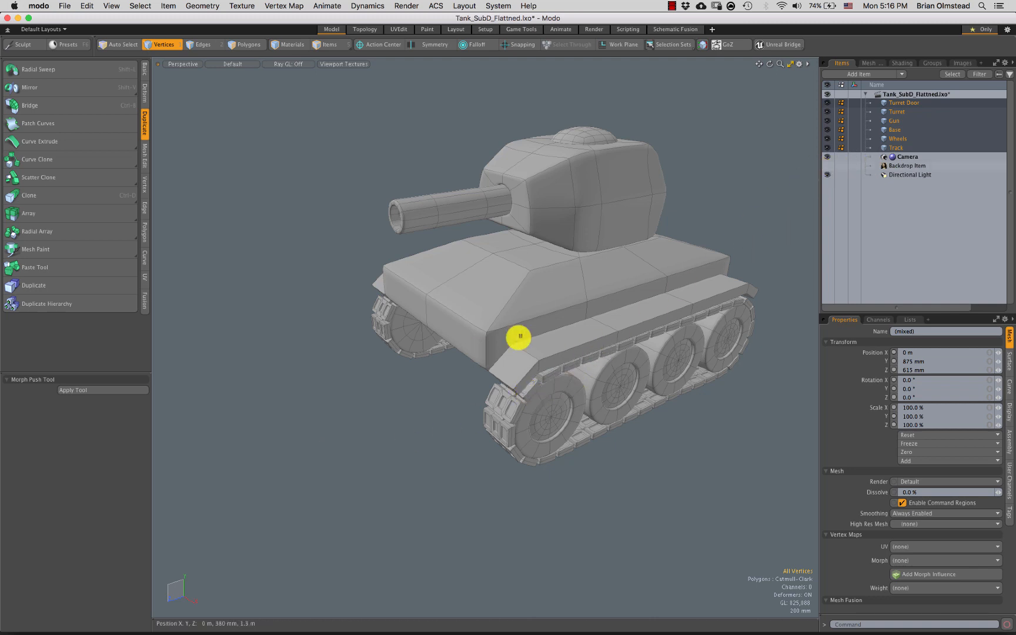
alt+drag(539, 285, 464, 303)
key(2)
click(486, 290)
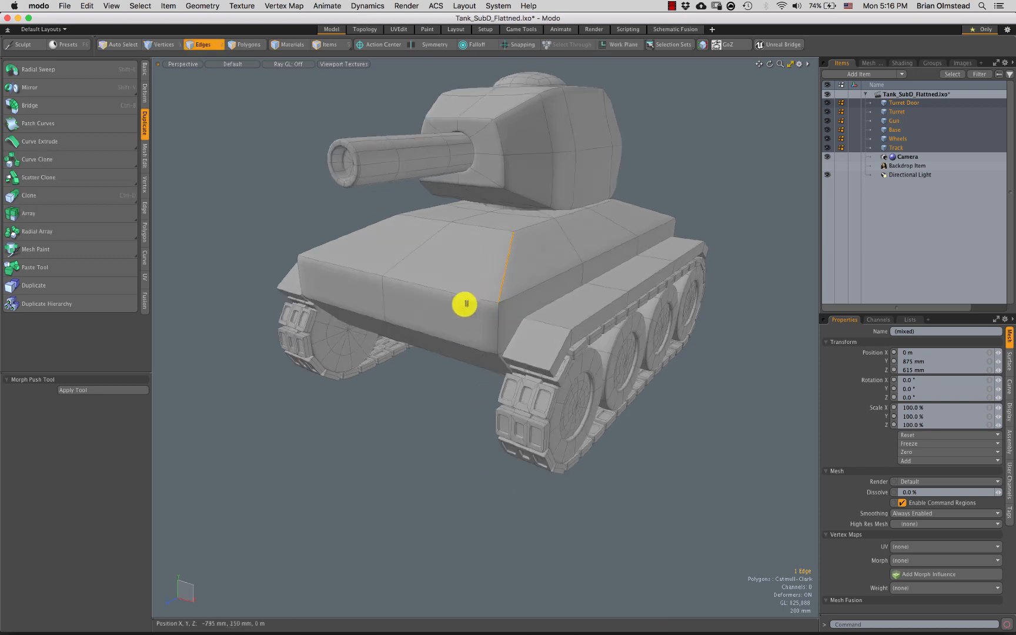
shift+click(521, 268)
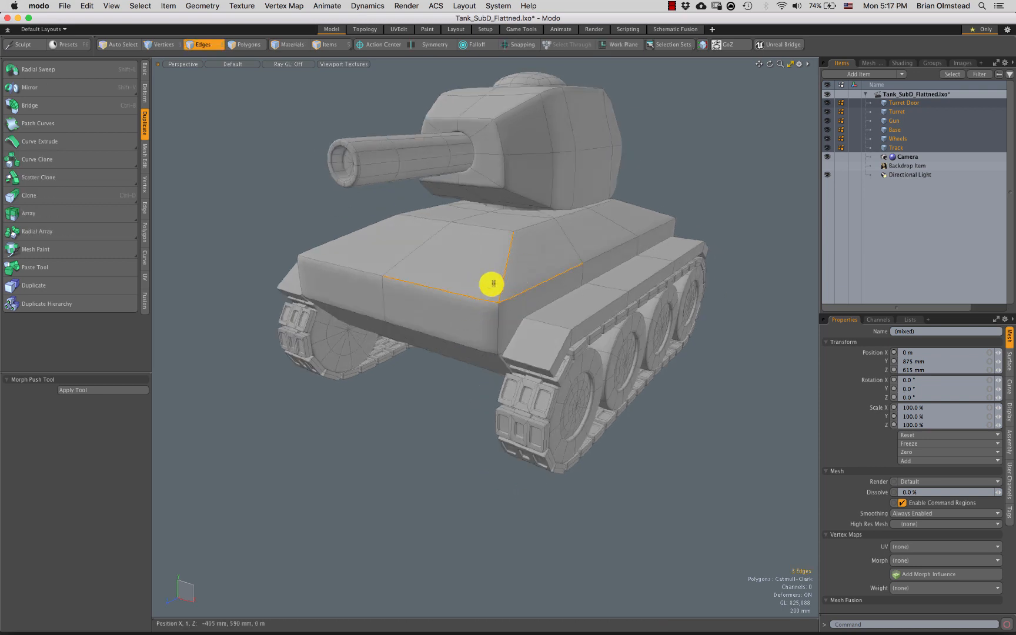
click(697, 163)
alt+drag(582, 327, 418, 322)
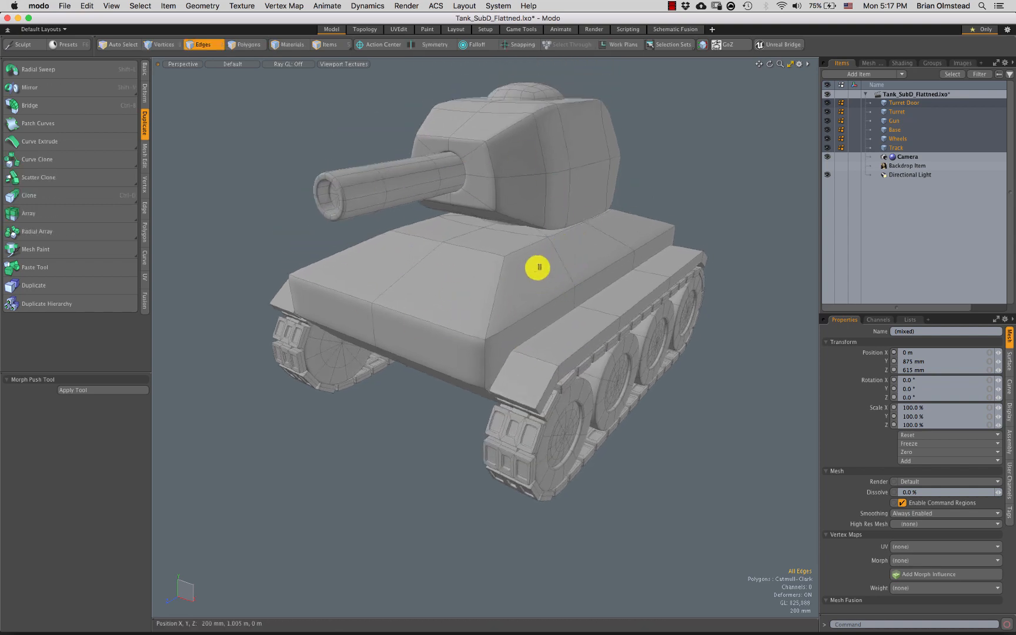
alt+drag(590, 291, 606, 312)
Freeze the Turret Door's subdivision surface into real polygons, keeping the default Freeze options
click(880, 102)
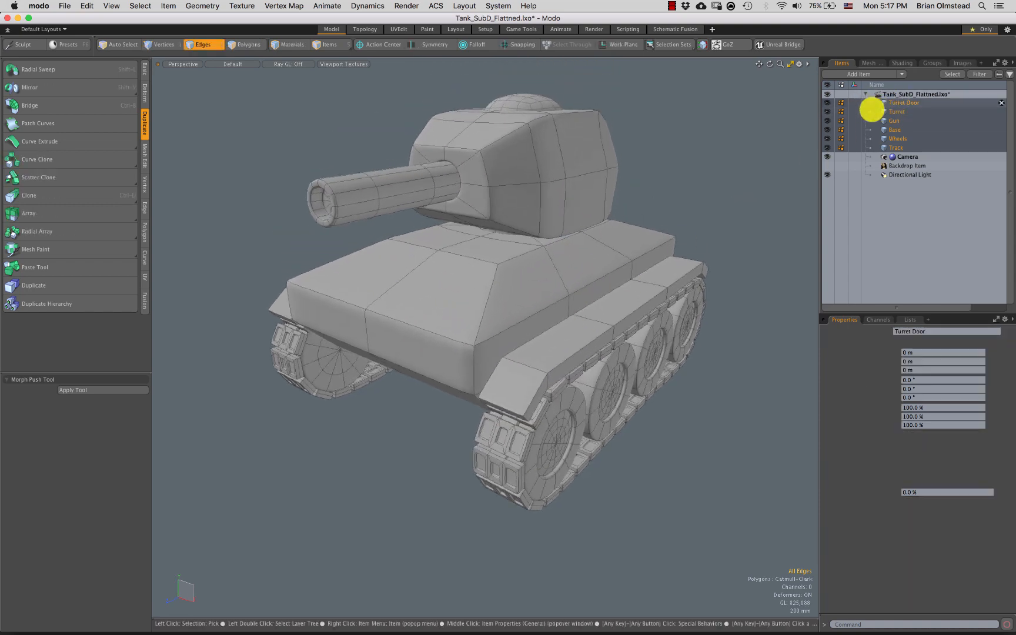
alt+drag(490, 268, 516, 316)
alt+shift+drag(498, 186, 490, 275)
scroll(485, 235, up, 5)
alt+drag(485, 235, 461, 195)
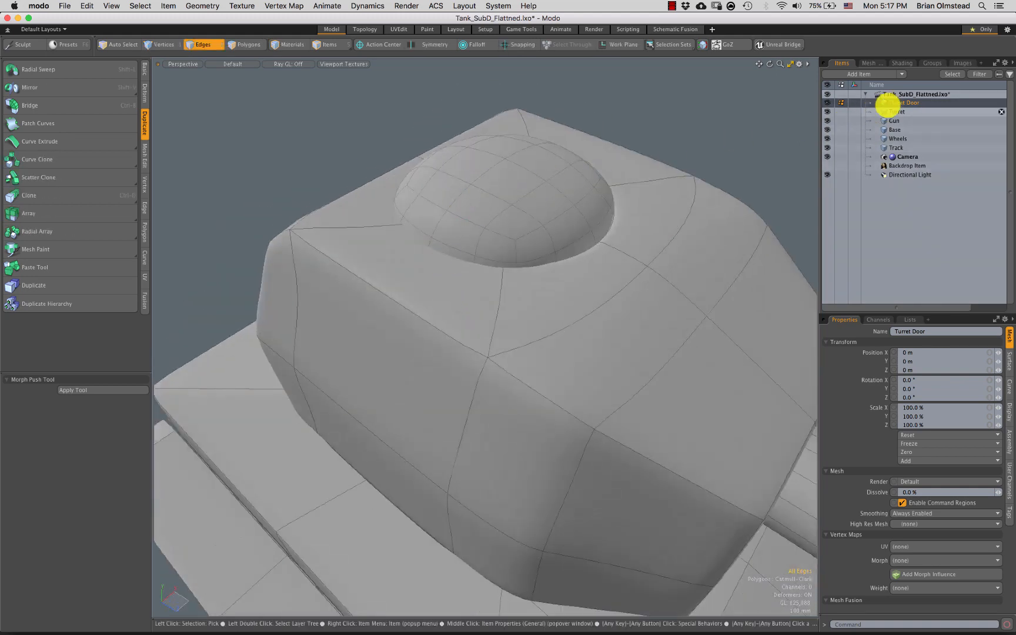
click(1004, 367)
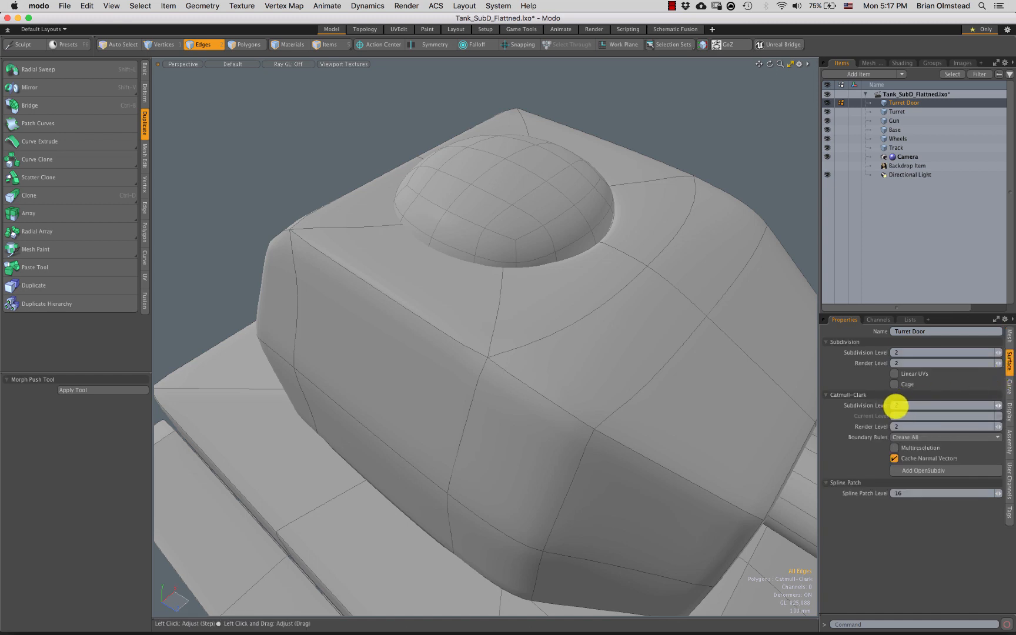
click(199, 8)
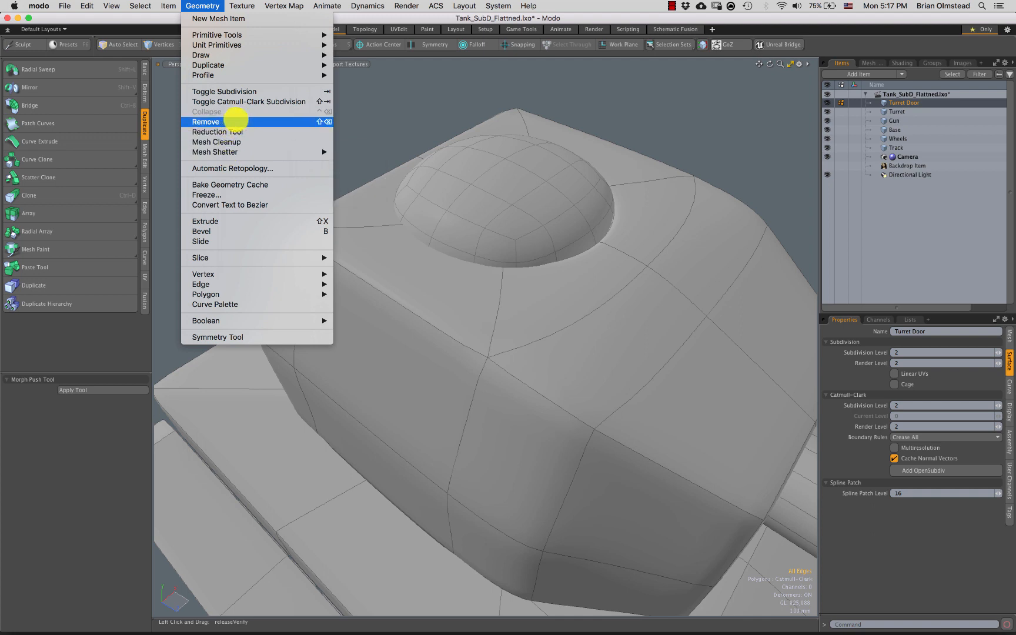
click(226, 195)
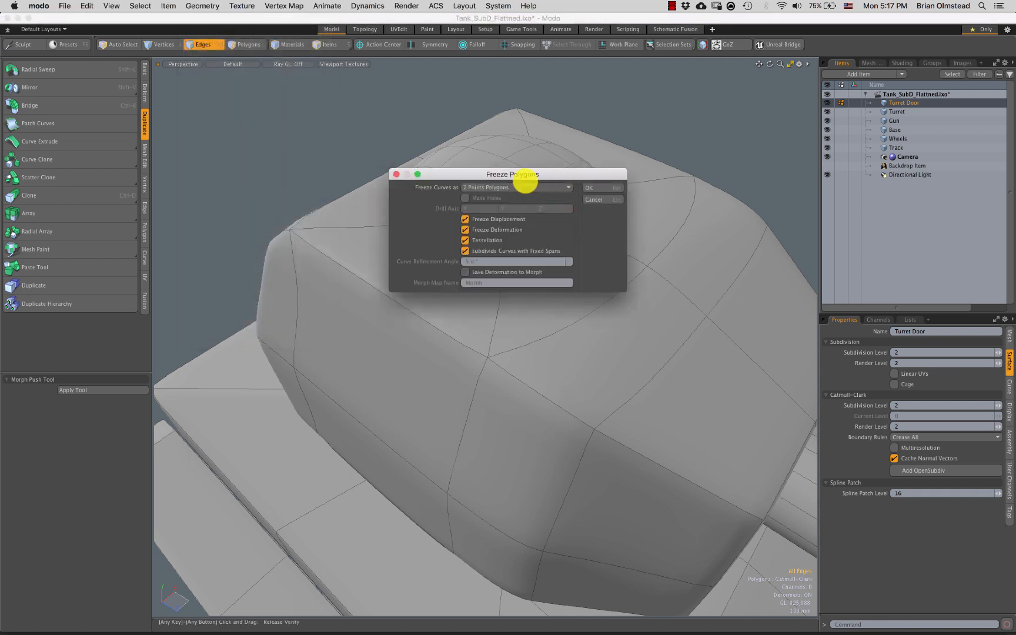
click(591, 188)
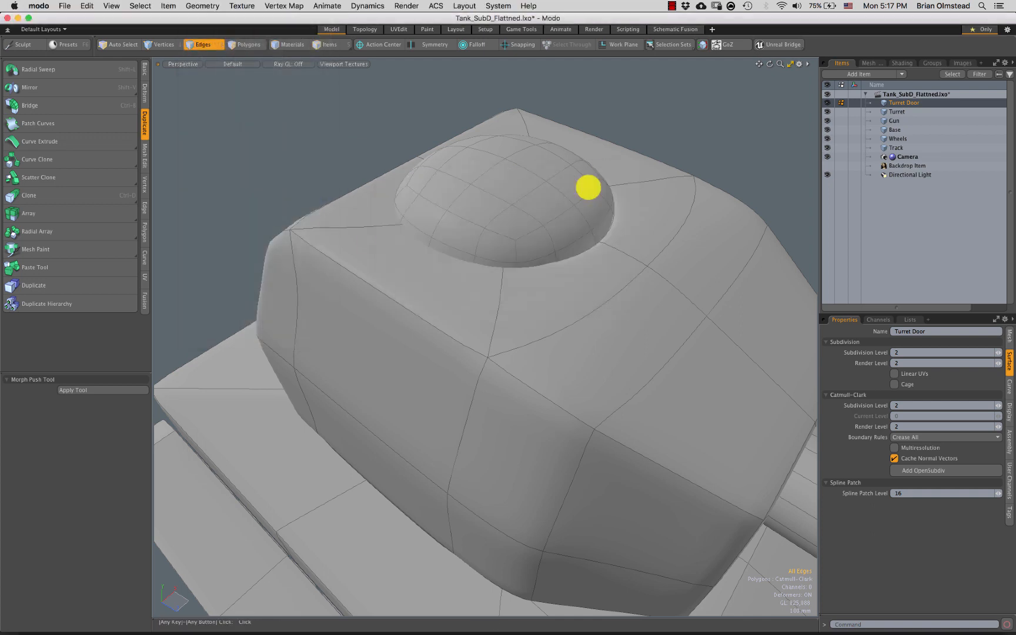
Select the Turret, try its Catmull-Clark subdivision level at 2 and set it back to 3
ctrl+alt+drag(587, 228, 654, 231)
click(898, 111)
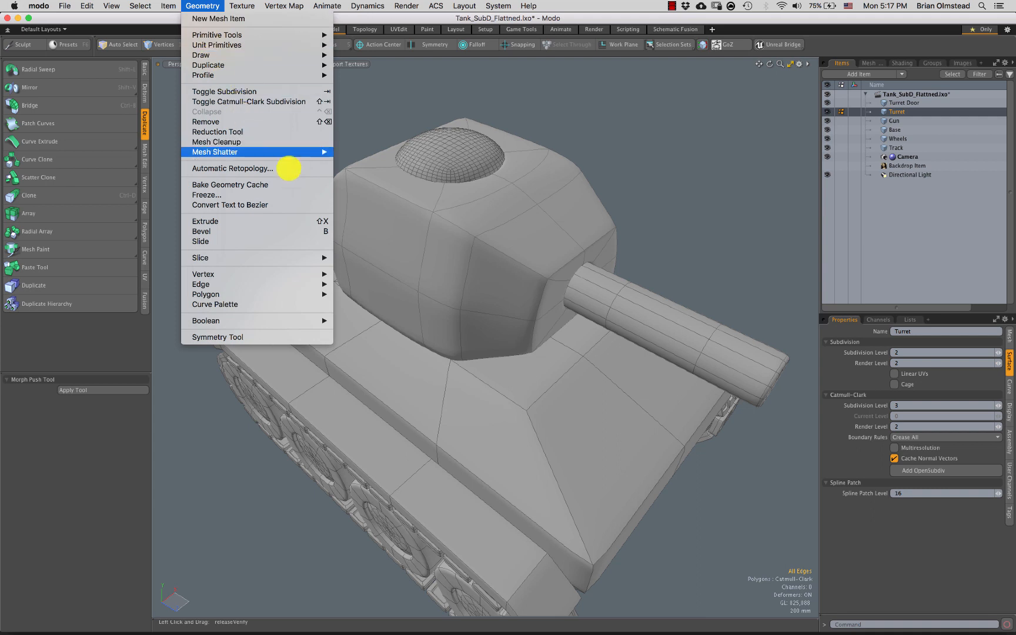
click(821, 349)
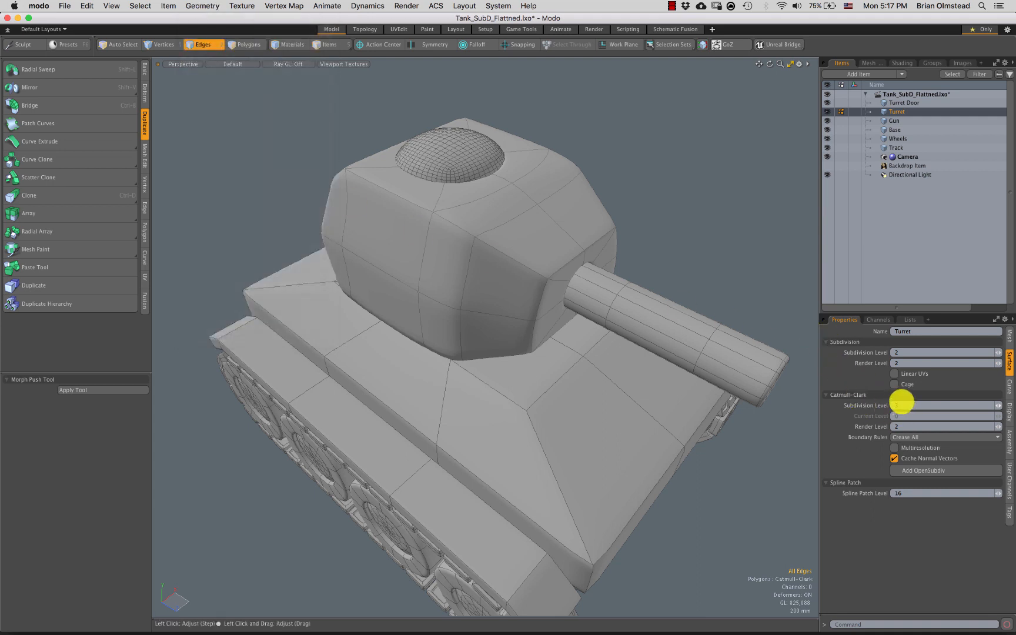
drag(902, 402, 870, 411)
text(2)
key(Return)
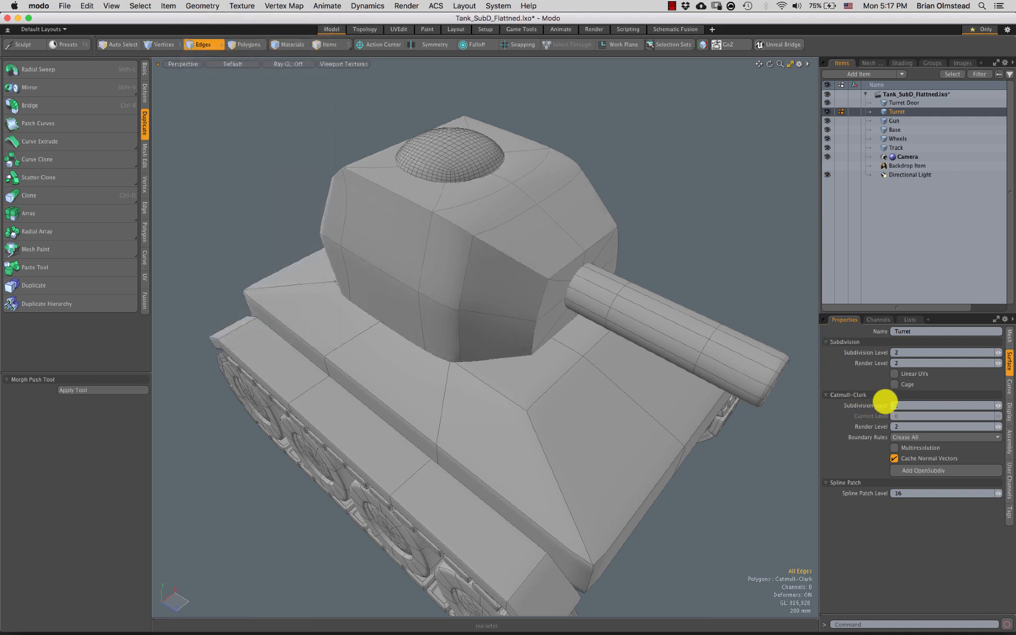
click(900, 405)
key(Return)
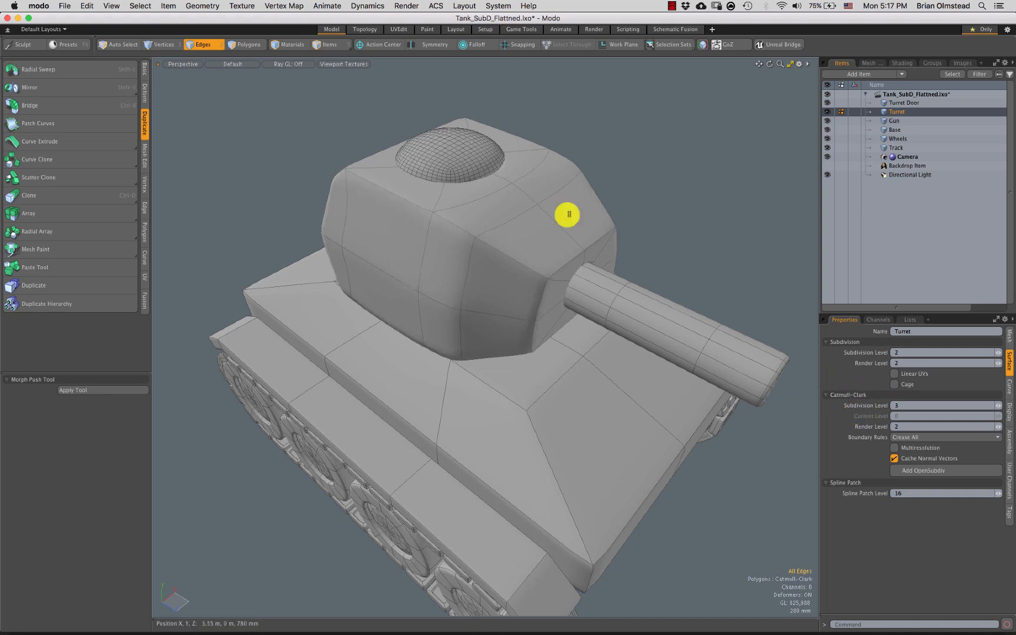
Freeze the Turret's subdivision surface into real polygons, keeping the default Freeze options
click(202, 7)
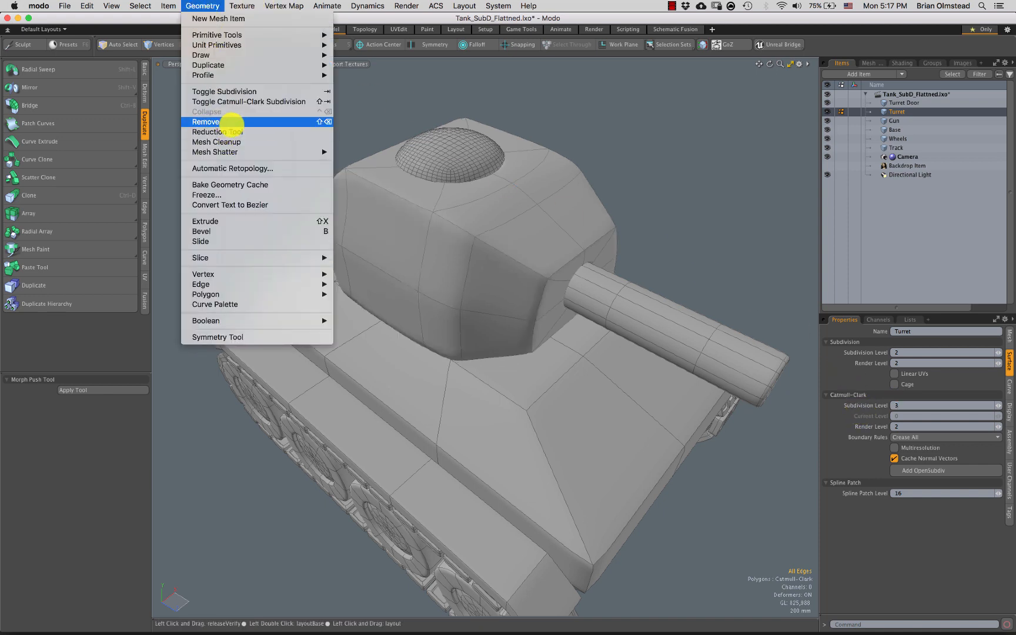
click(221, 193)
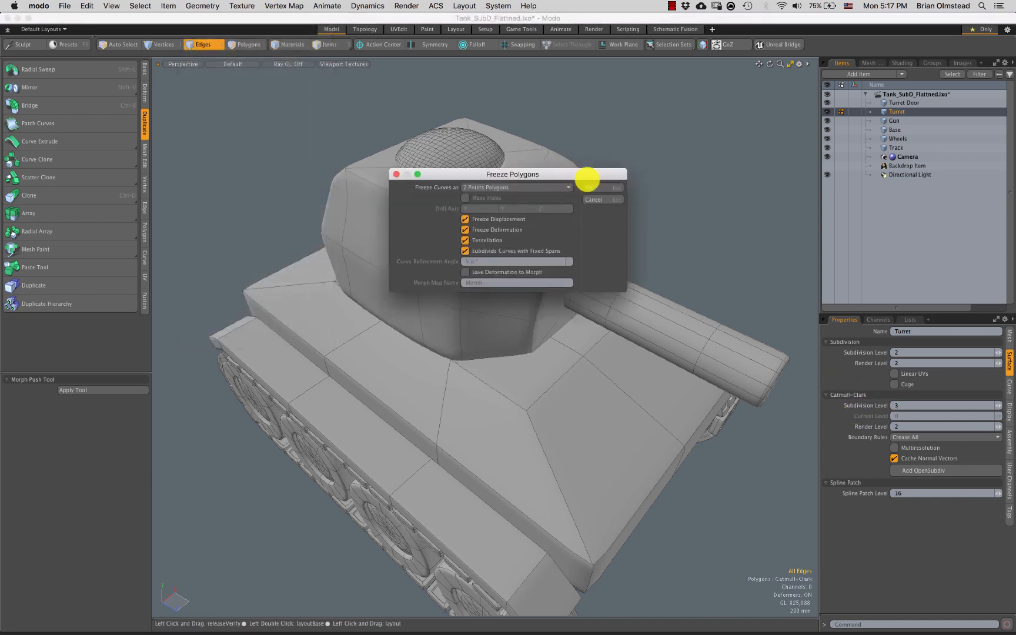
click(587, 180)
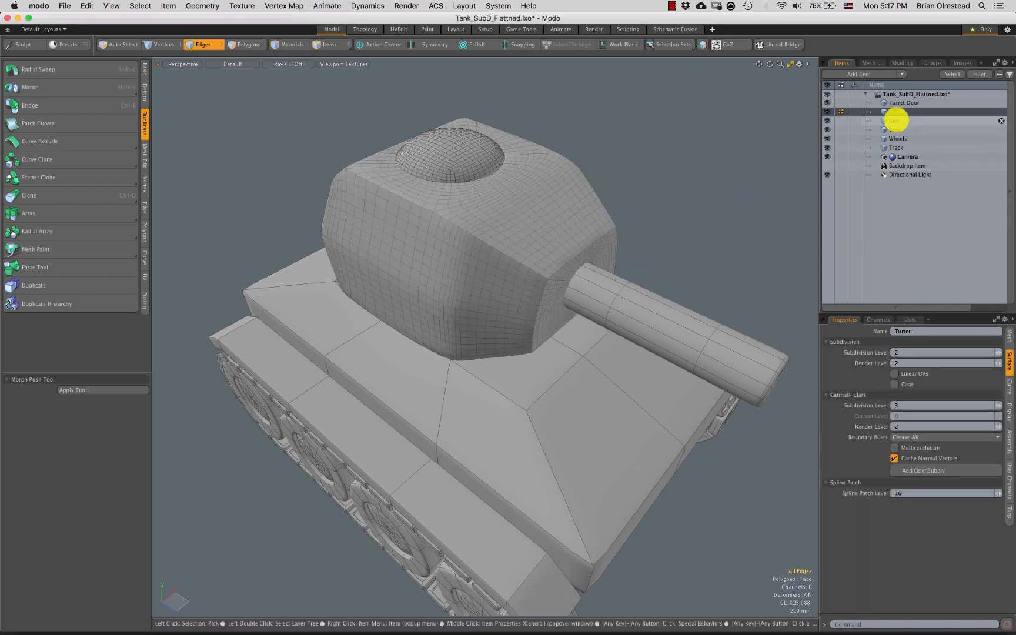
Freeze the Gun's subdivision surface into real polygons, keeping the default Freeze options
click(896, 121)
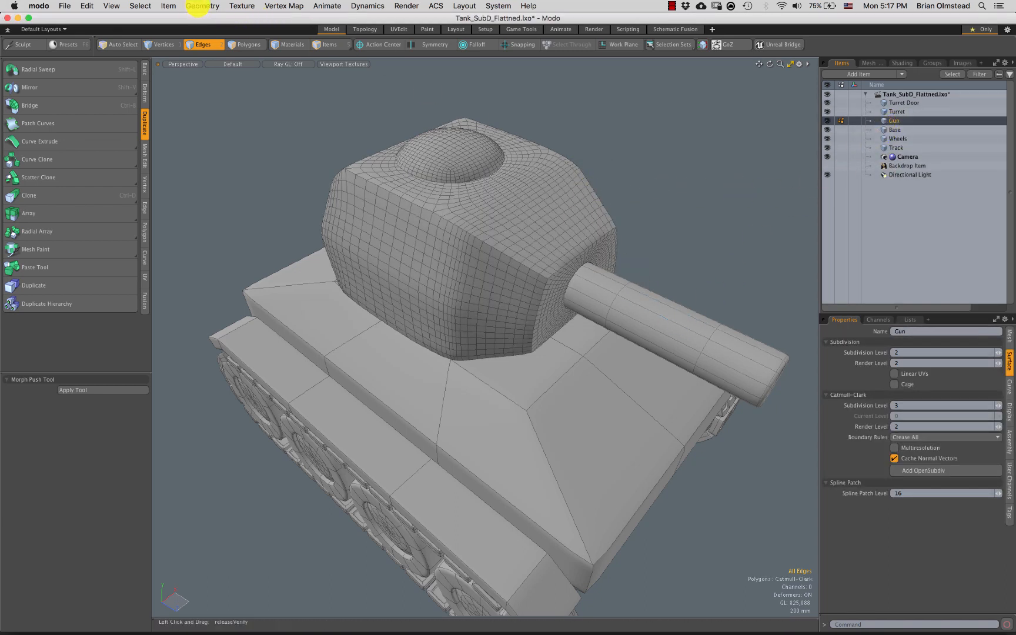
click(198, 9)
click(227, 198)
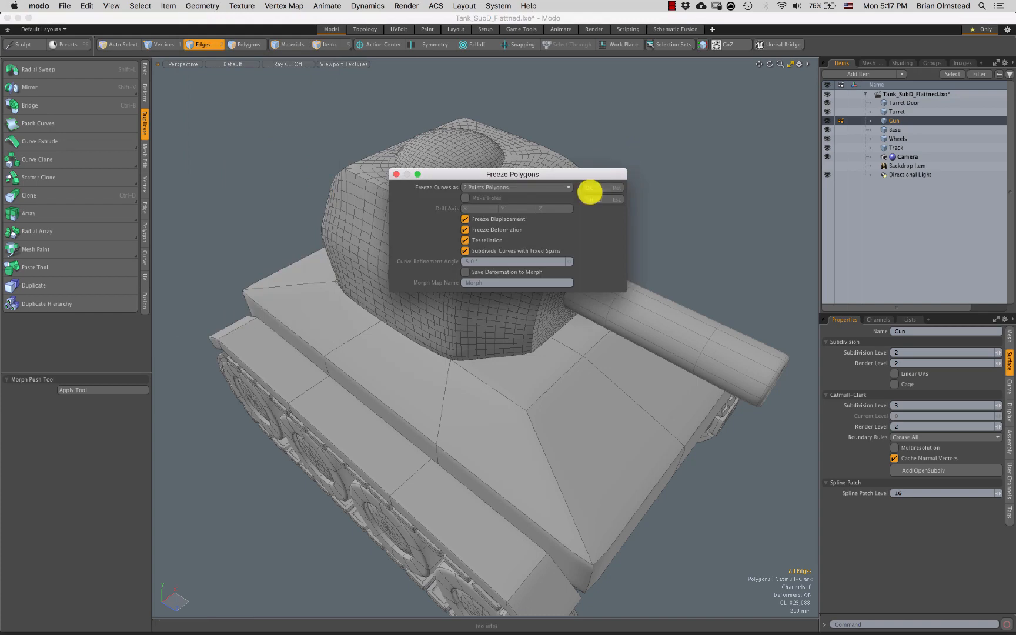
click(588, 188)
Freeze the Base's subdivision surface into real polygons, keeping the default Freeze options
click(896, 129)
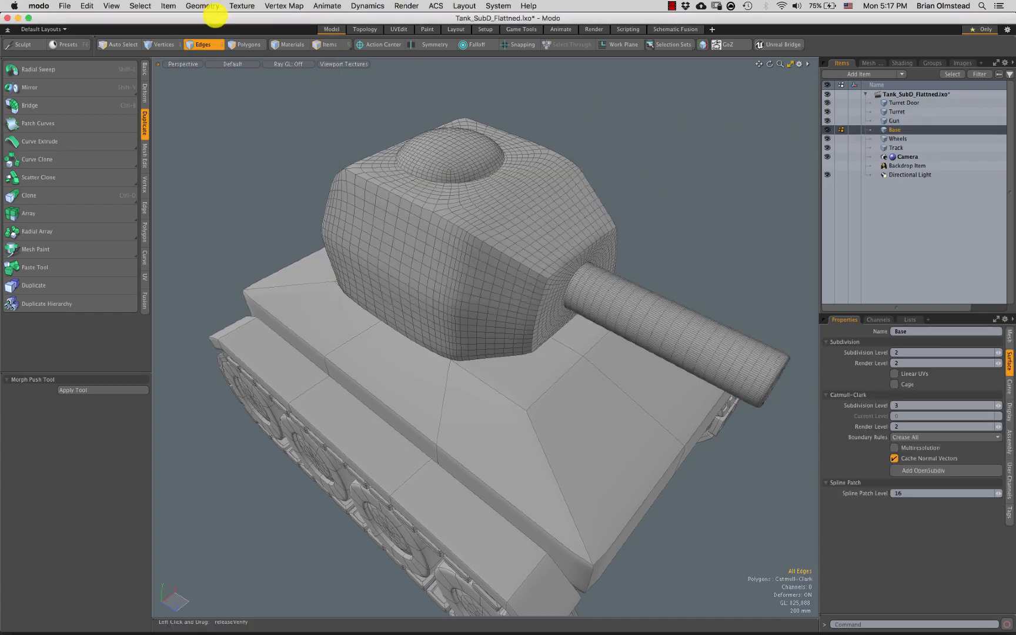
click(208, 7)
click(224, 196)
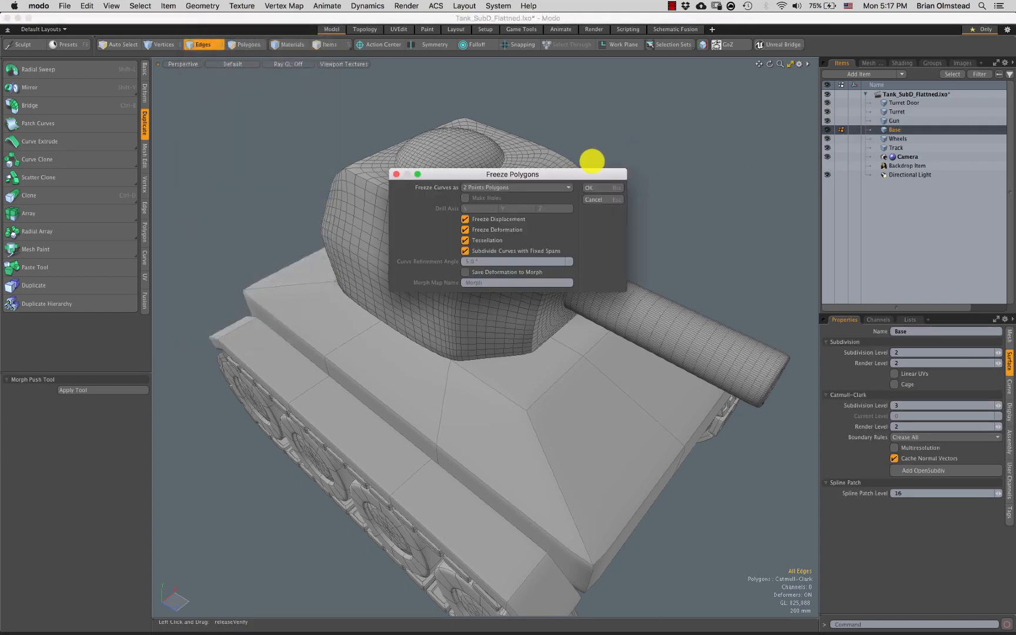
click(590, 188)
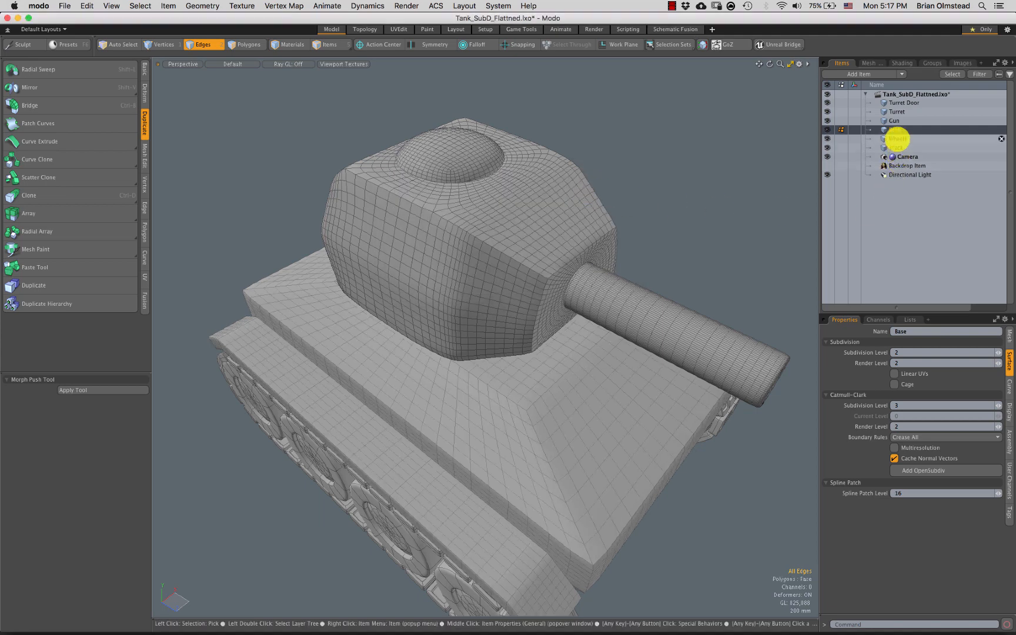
Freeze the Wheels' subdivision surface into real polygons, keeping the default Freeze options
click(898, 138)
click(288, 44)
click(202, 7)
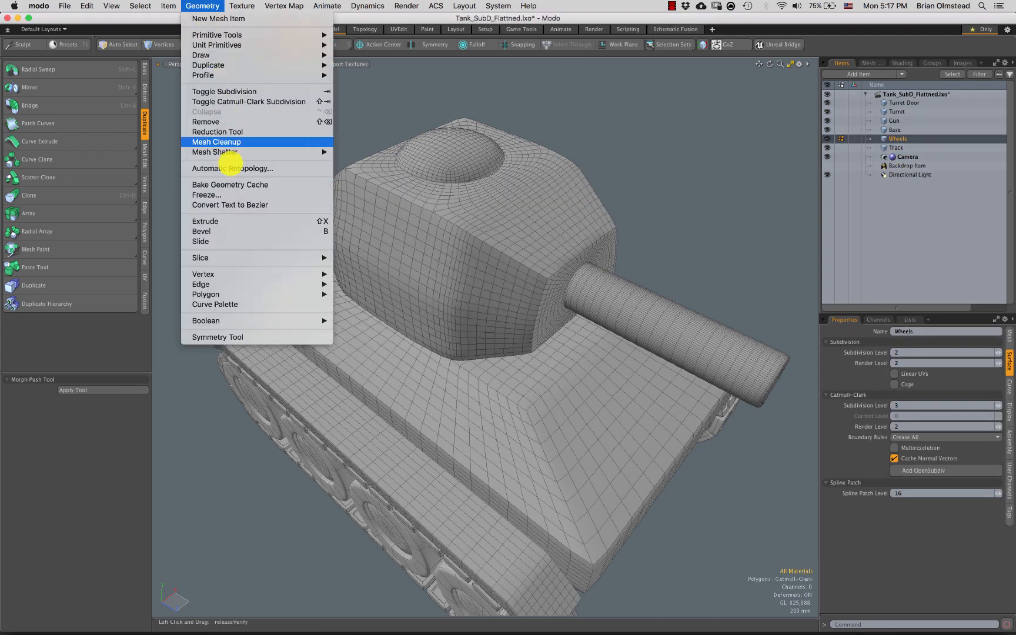
click(213, 196)
click(586, 188)
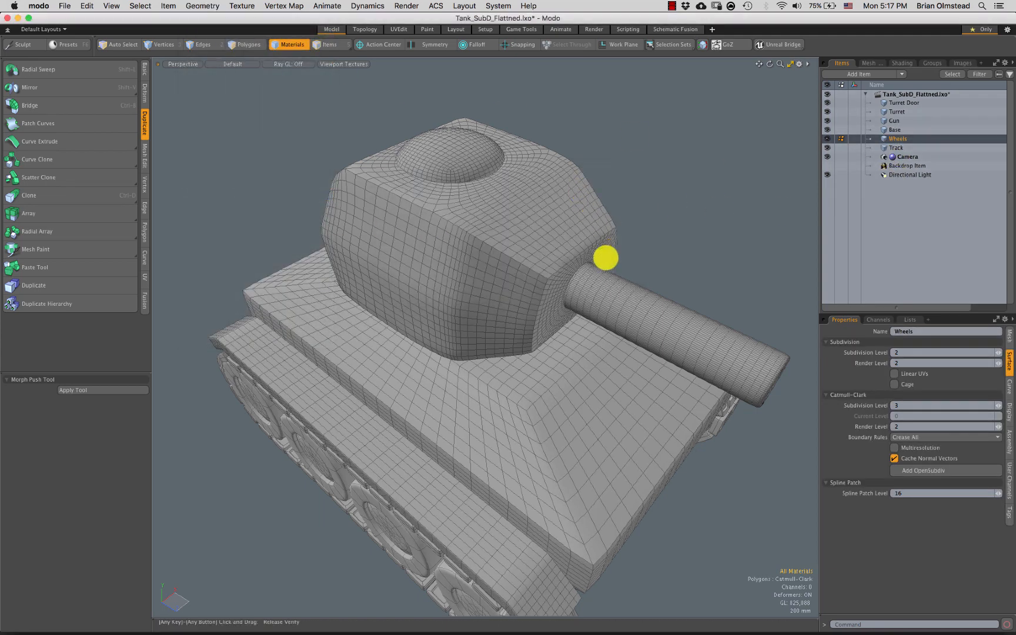
Set the Track's Catmull-Clark subdivision level to 2 and freeze it into real polygons with the default Freeze options
alt+drag(534, 262, 500, 230)
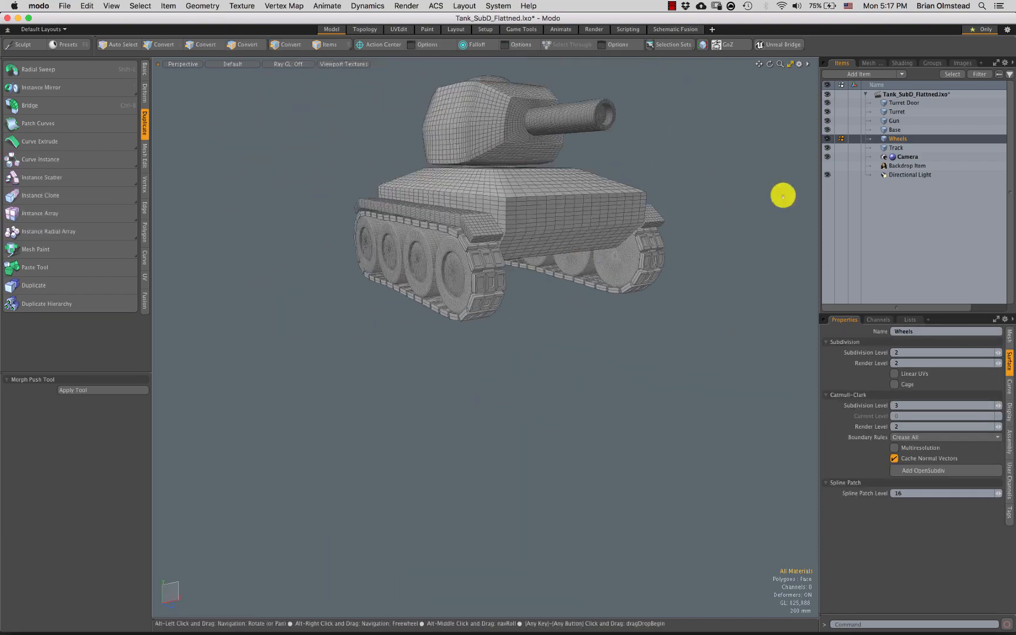
click(895, 147)
ctrl+alt+drag(469, 265, 561, 322)
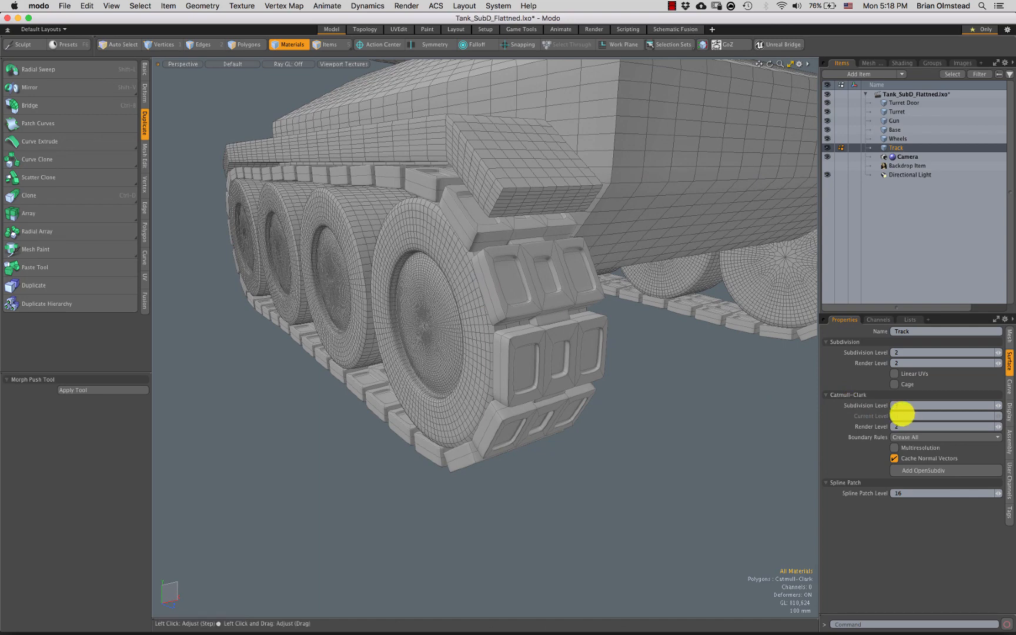
click(899, 406)
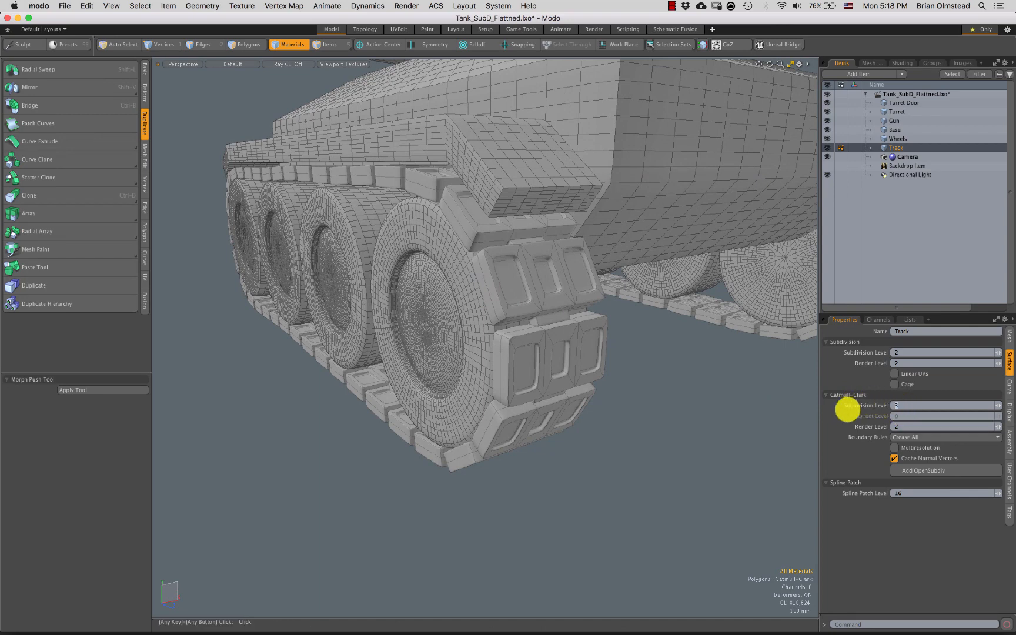
text(2)
alt+drag(592, 315, 435, 161)
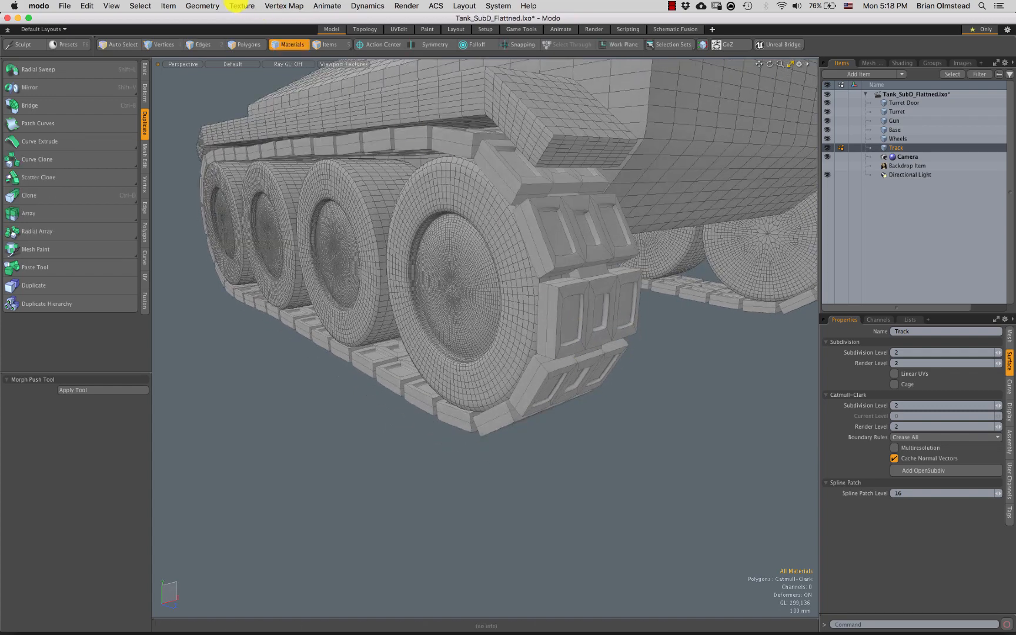
click(198, 9)
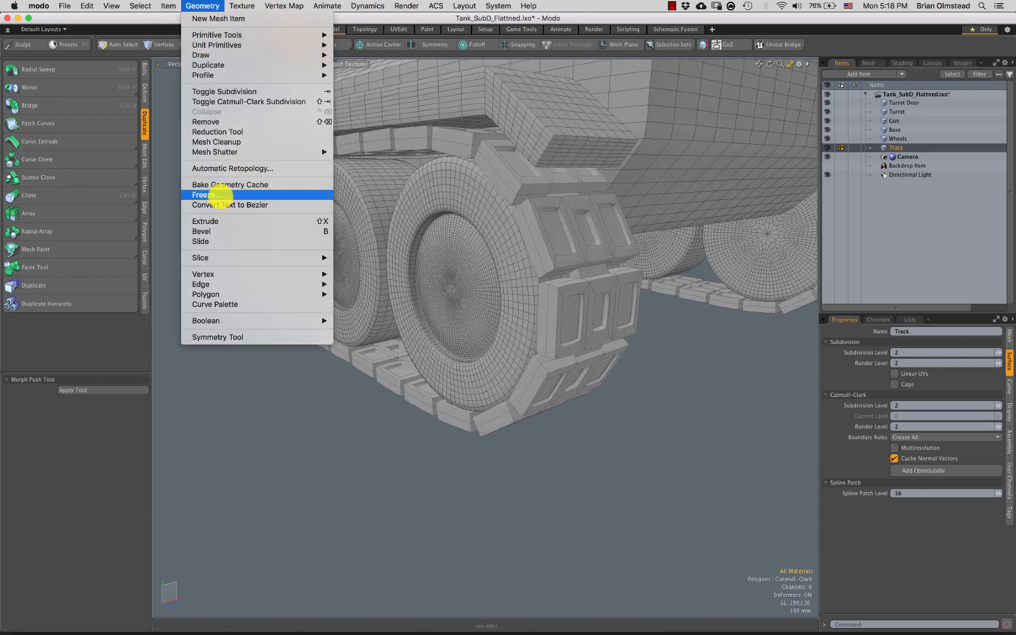
click(220, 195)
key(Return)
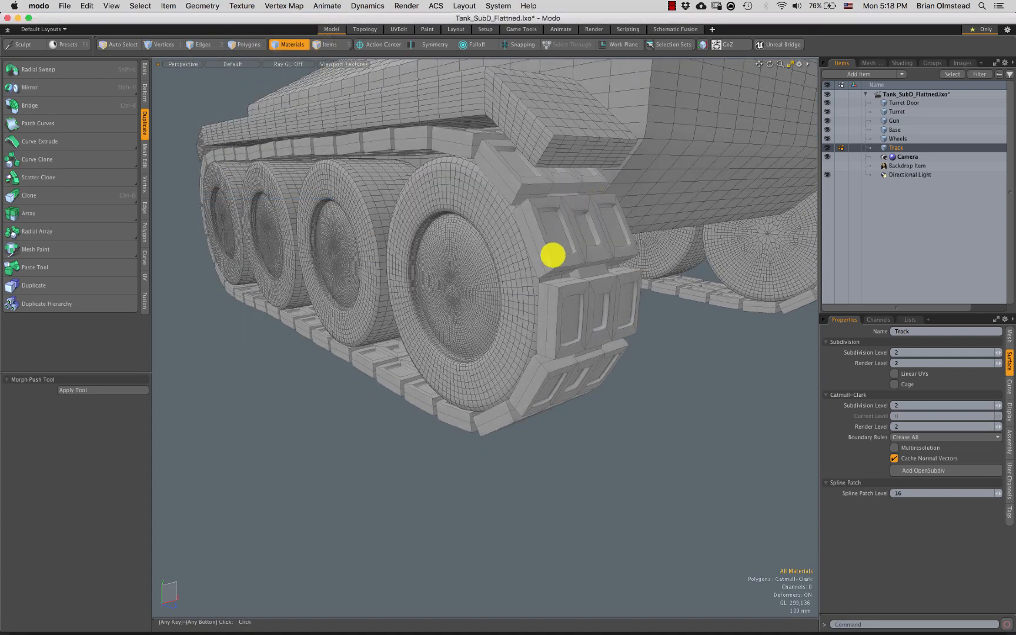
Save the scene to the Desktop in Autodesk FBX 2013 format as Tank_SubD_My Name, accepting the non-LXO format warning
alt+drag(555, 217, 564, 374)
ctrl+alt+drag(564, 374, 522, 325)
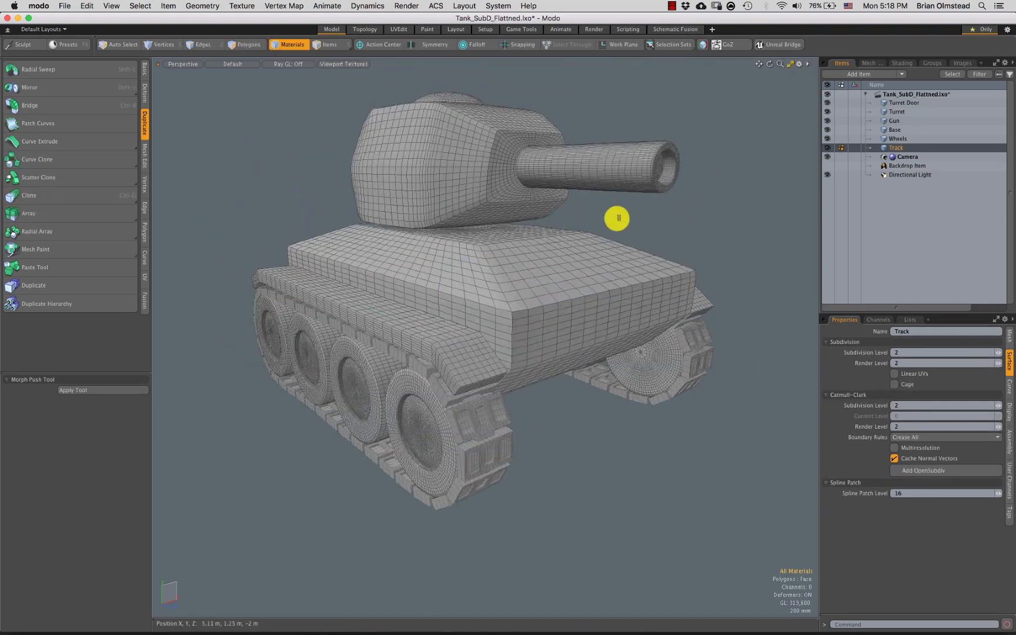
alt+drag(697, 222, 529, 261)
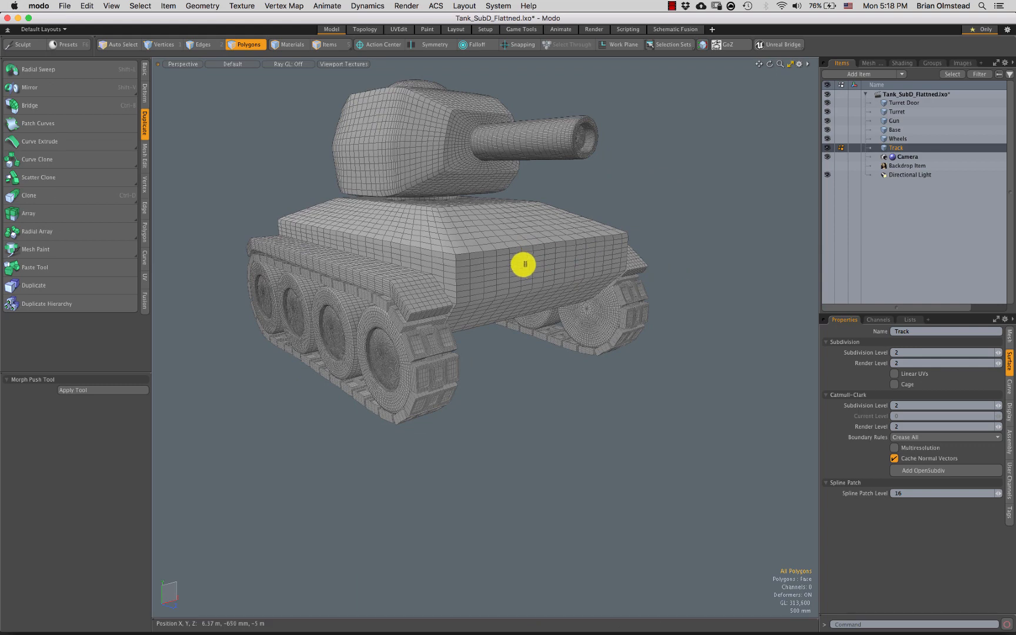
key(super+shift+s)
click(505, 519)
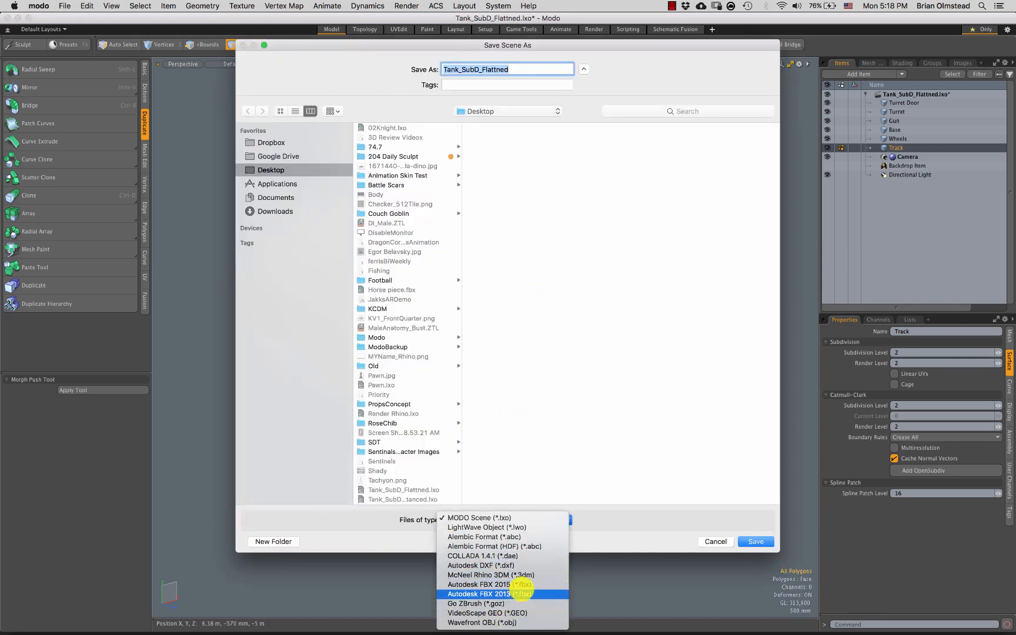
click(513, 584)
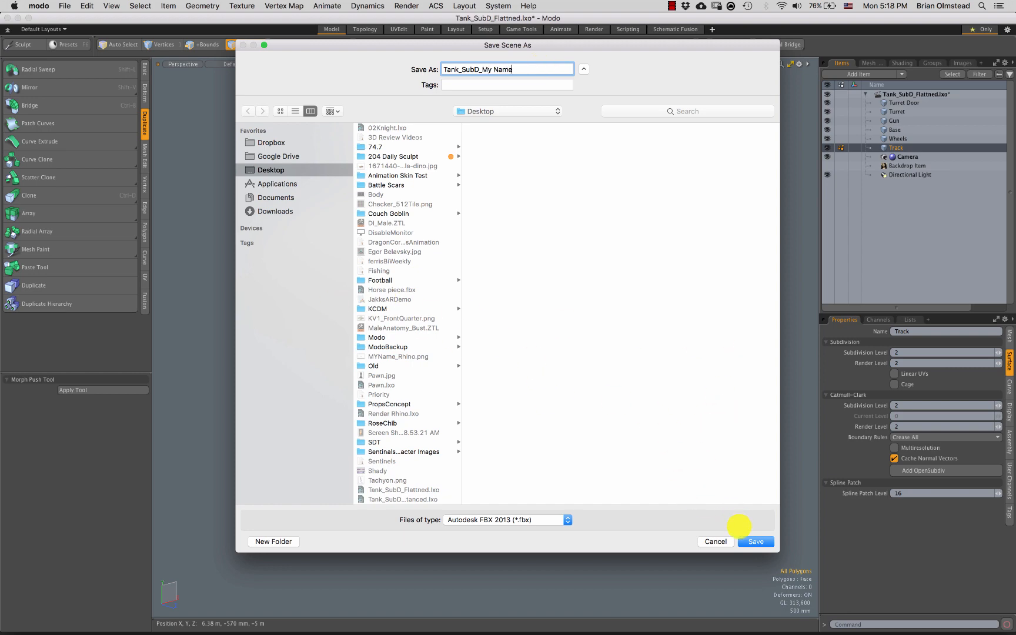
click(752, 540)
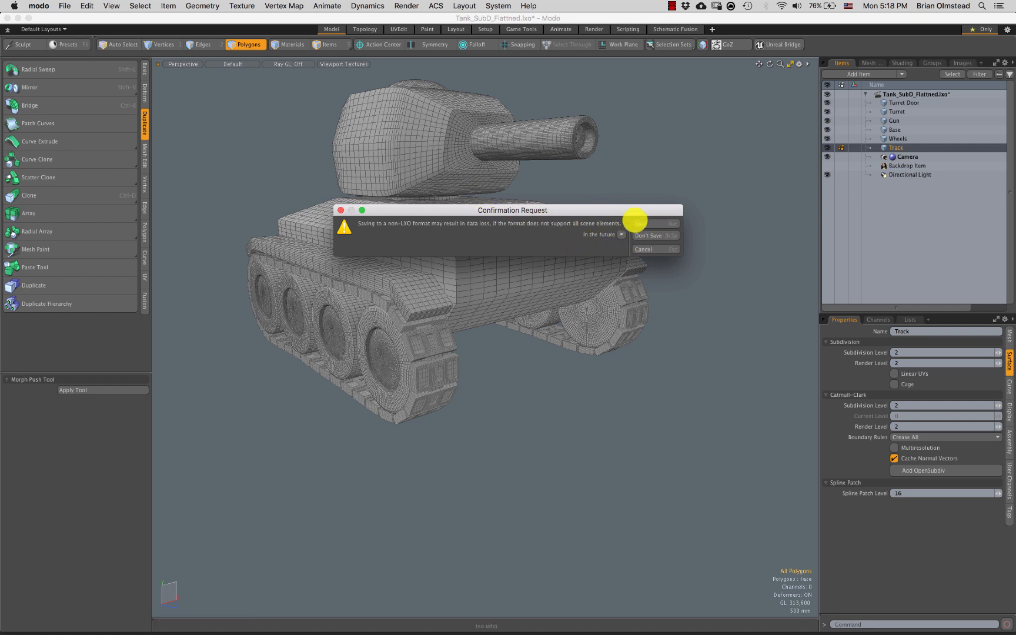
click(644, 223)
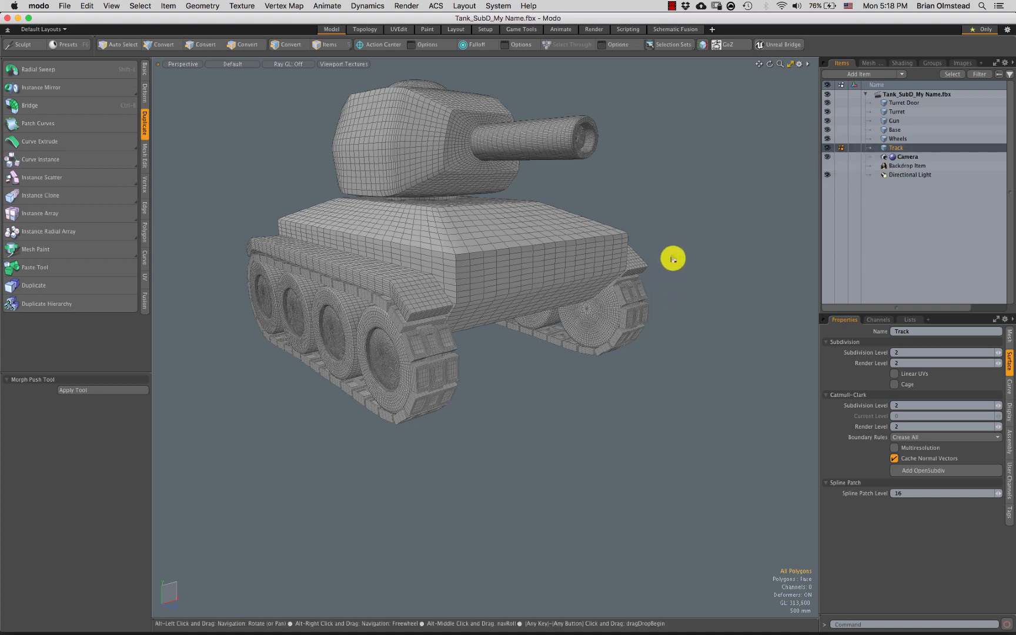
Review the tank's separate meshes one by one, from the Turret Door through the Turret, Gun, Base and Wheels to the Track
alt+drag(671, 256, 590, 234)
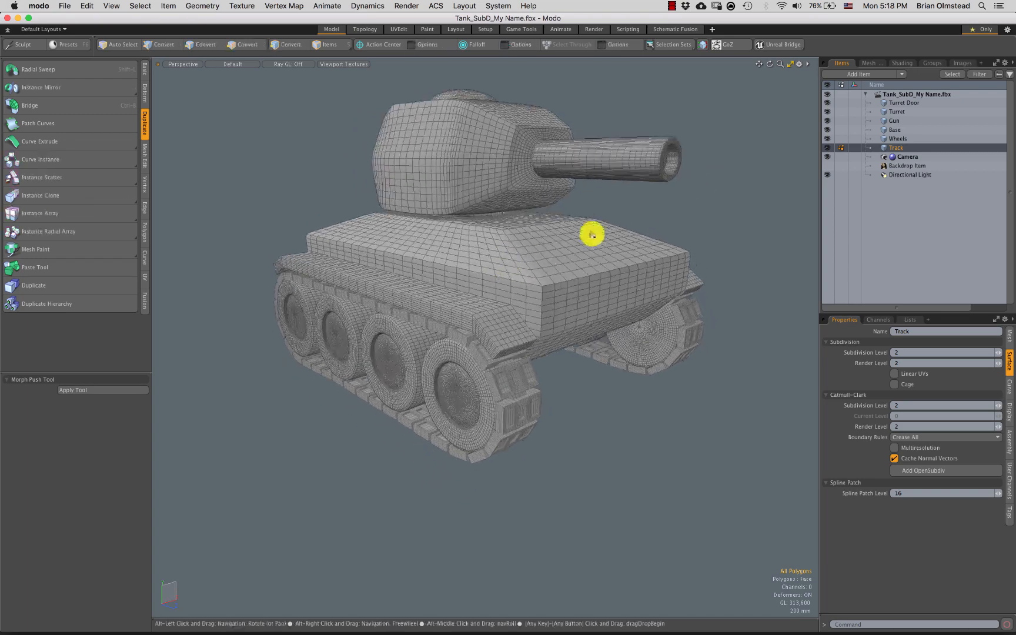
click(902, 103)
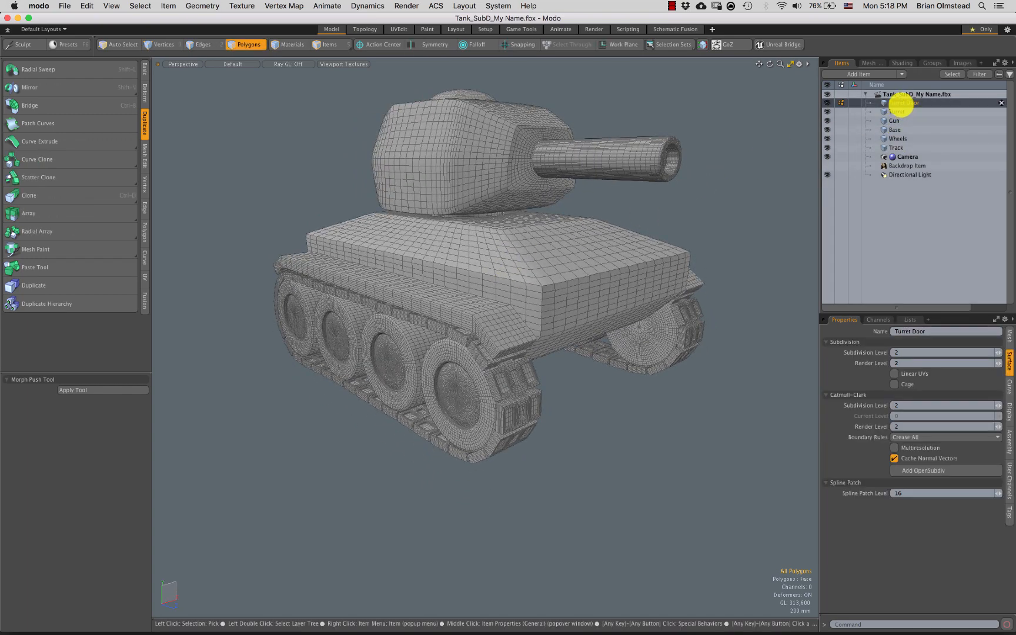
click(897, 112)
click(894, 122)
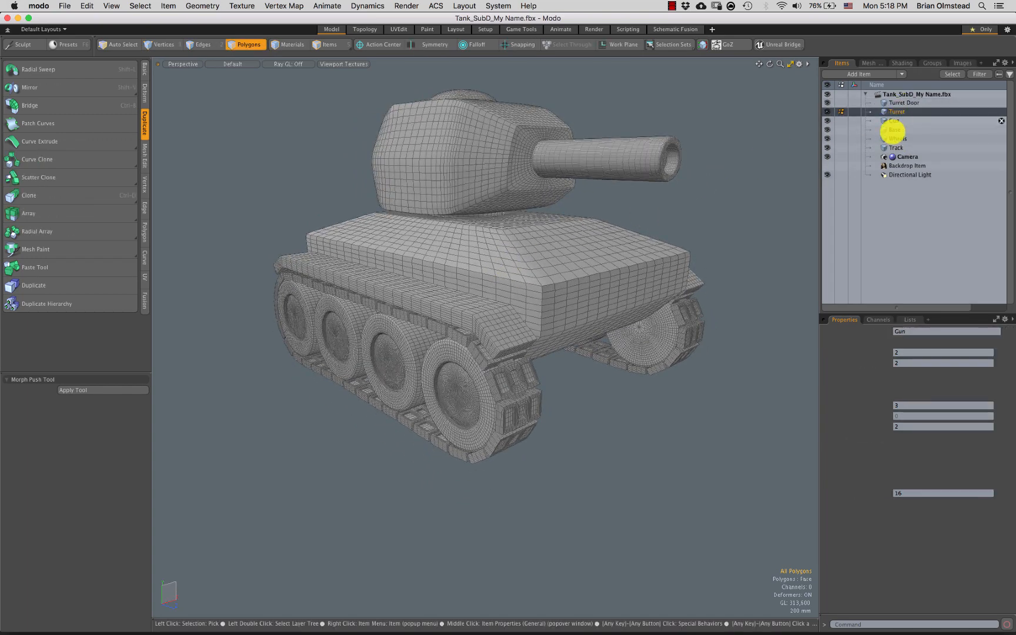
click(893, 131)
click(893, 140)
click(894, 148)
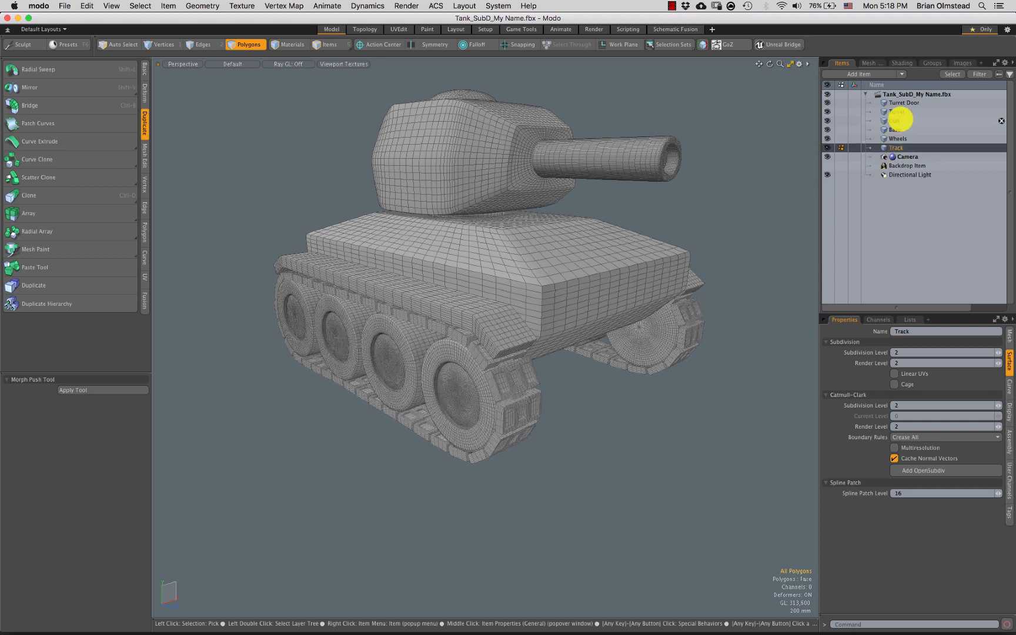
click(902, 103)
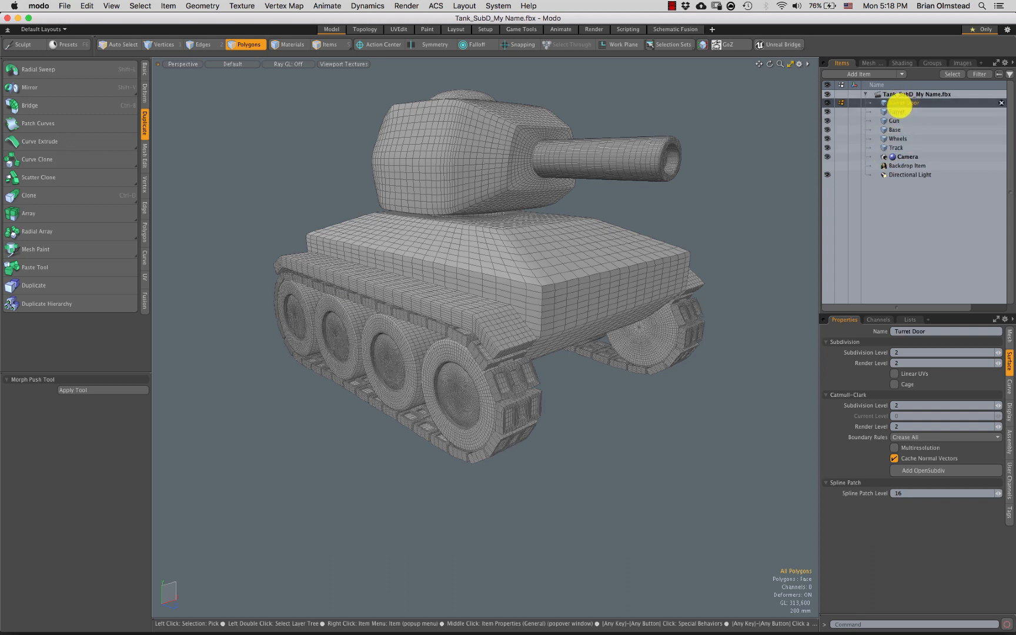
Create a new empty scene, and select the Turret Door, Turret and Gun together in the tank scene
key(ctrl+n)
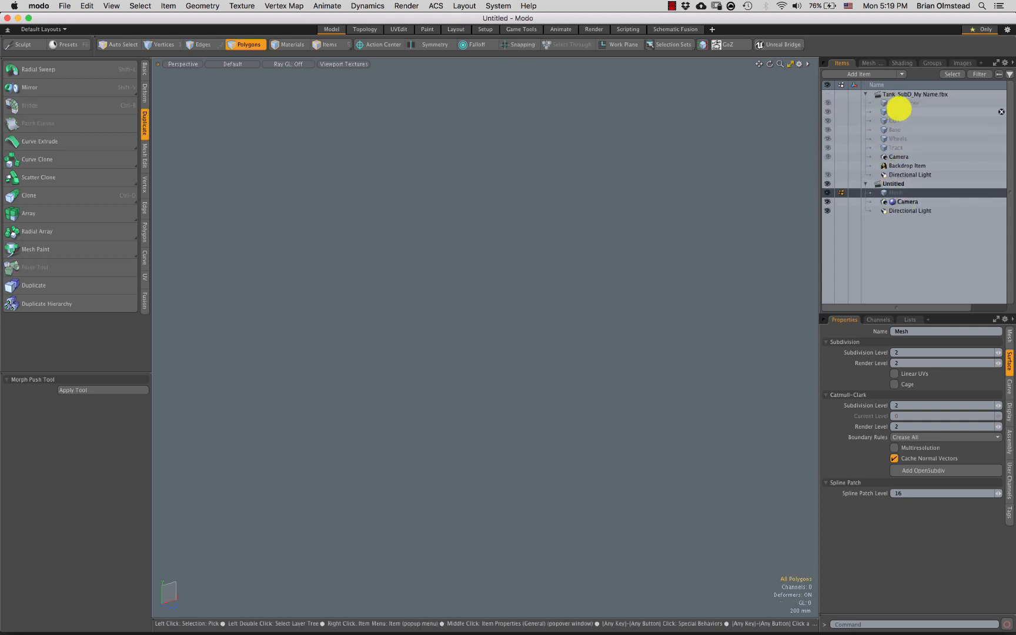
click(901, 104)
shift+click(897, 111)
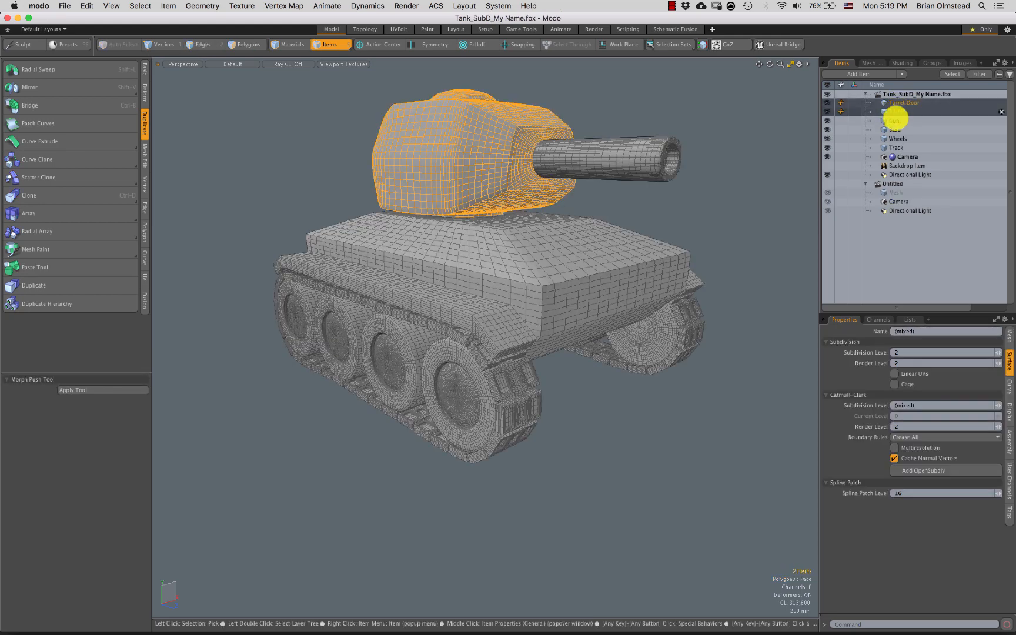
click(896, 121)
shift+click(902, 103)
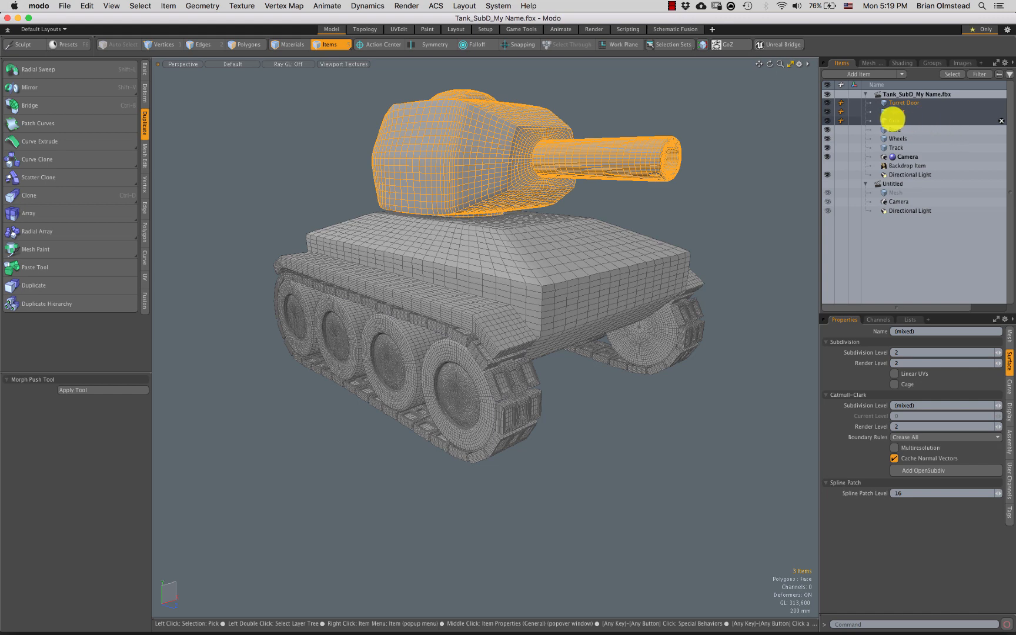
Hide the Base, Wheels and Track meshes and clear the item selection
click(827, 129)
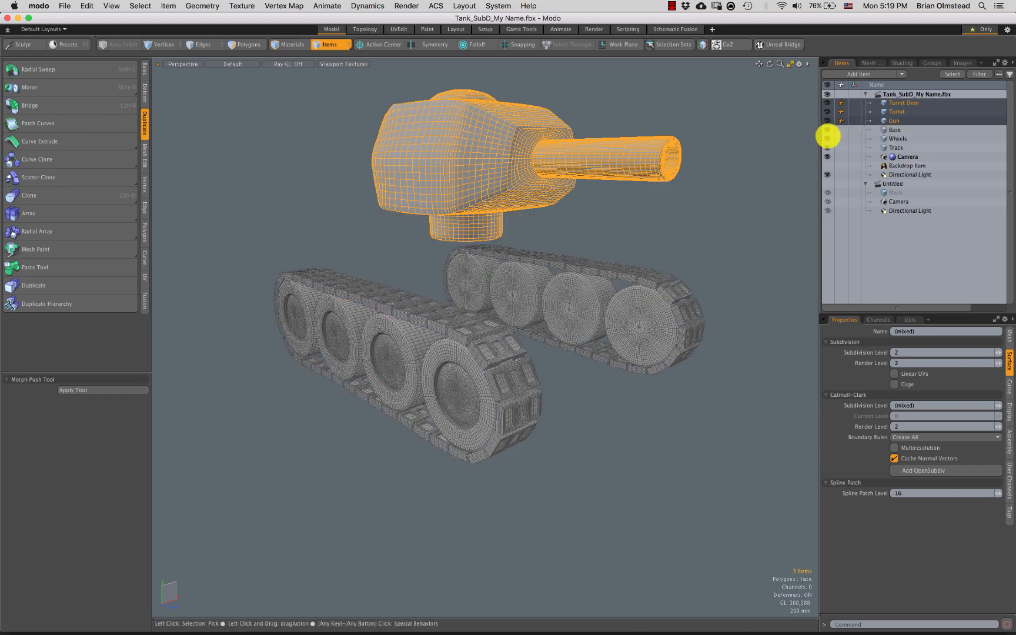
click(827, 139)
click(827, 147)
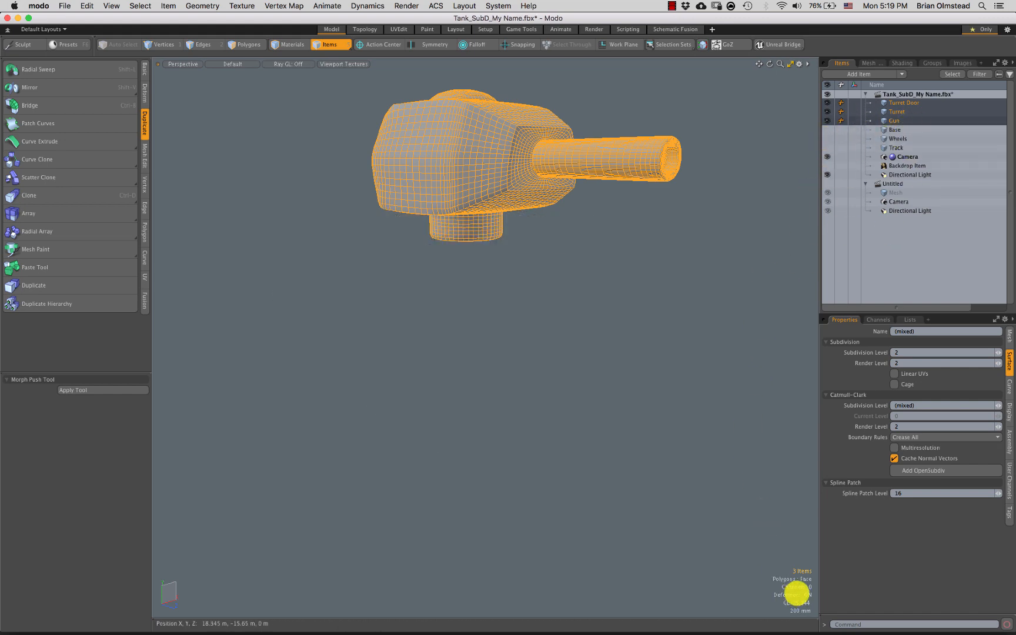
click(805, 588)
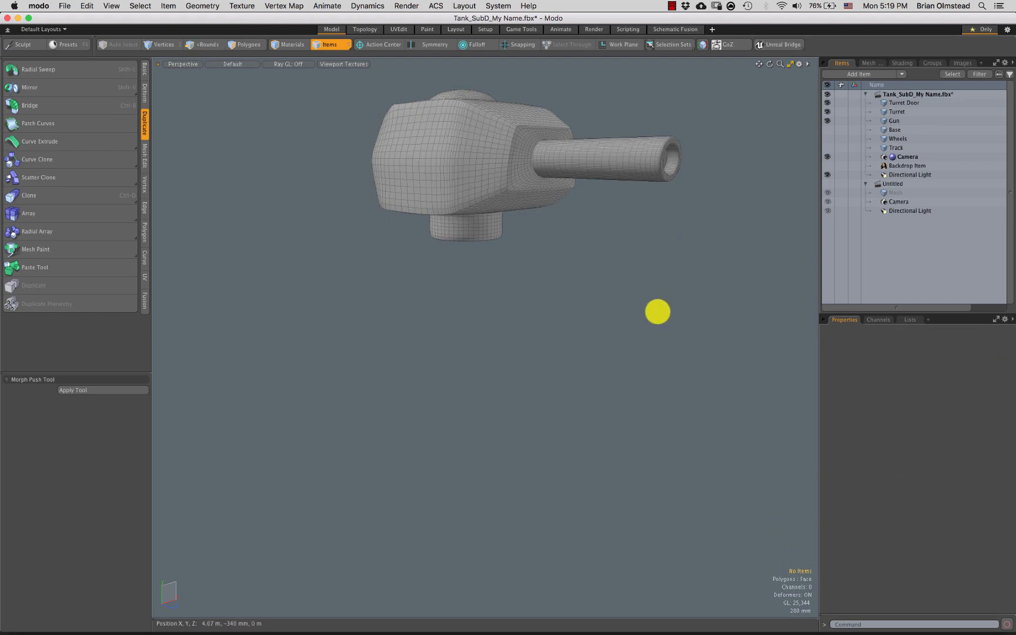
Switch to the MODO indie 10 Steam page in Chrome and read the OBJ and FBX export limit among its differences from full MODO
key(super+Tab)
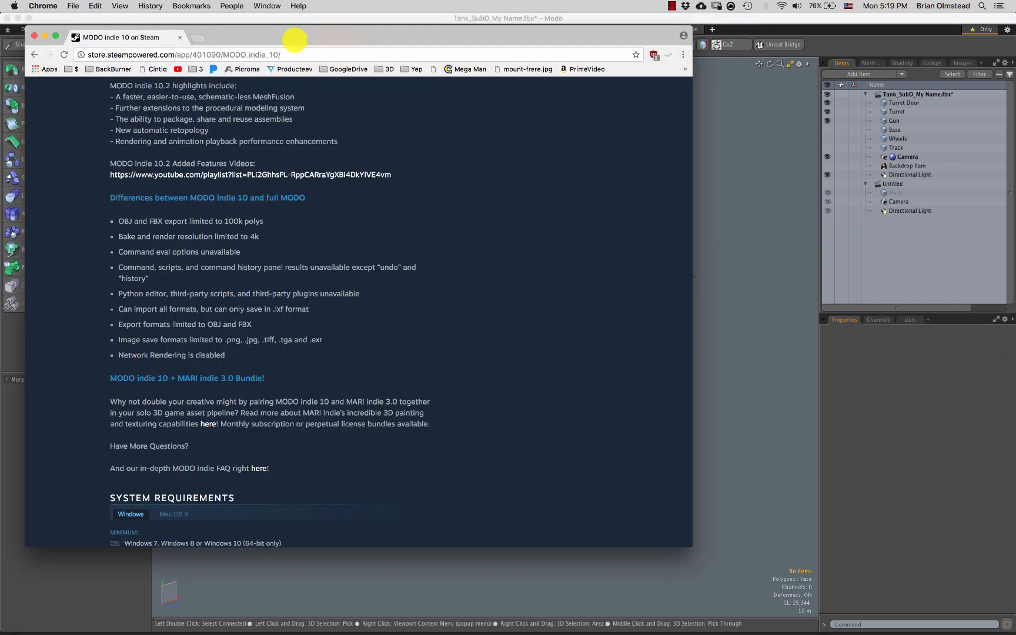
drag(294, 39, 328, 40)
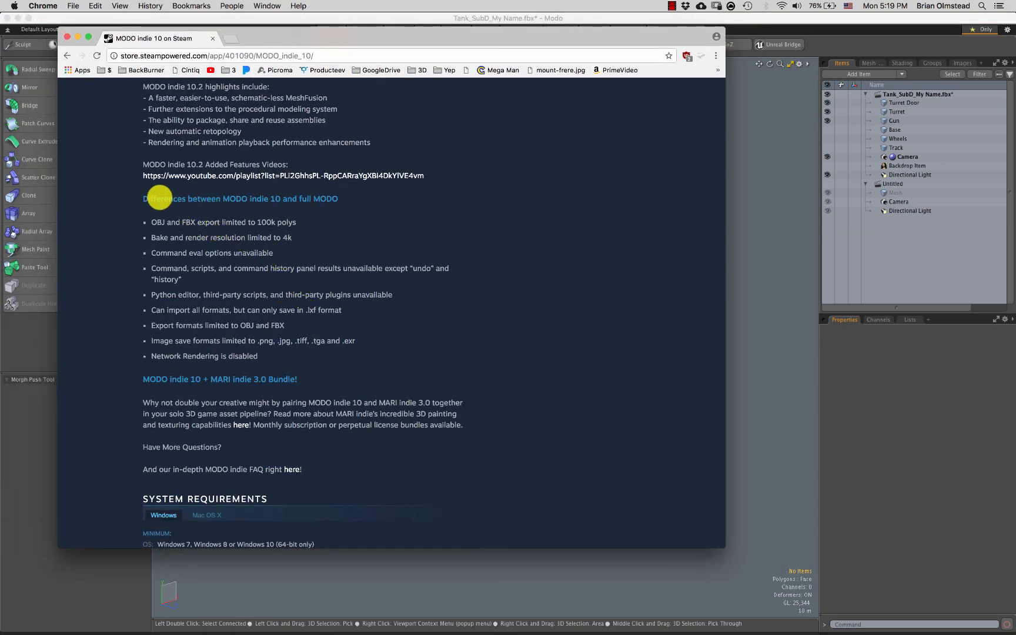
drag(160, 198, 331, 199)
click(331, 199)
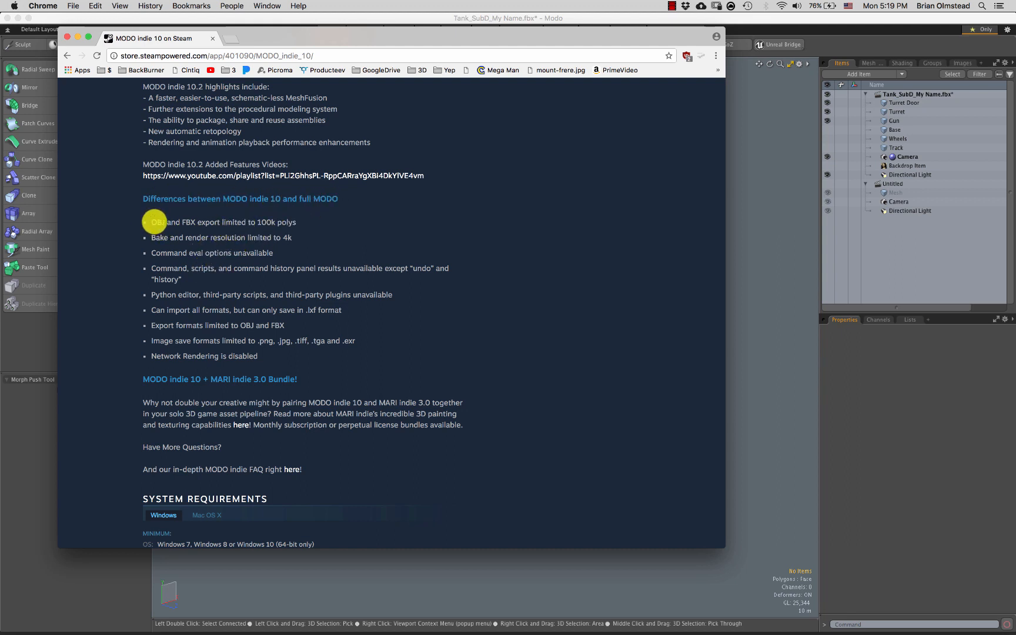
drag(154, 222, 313, 220)
click(246, 238)
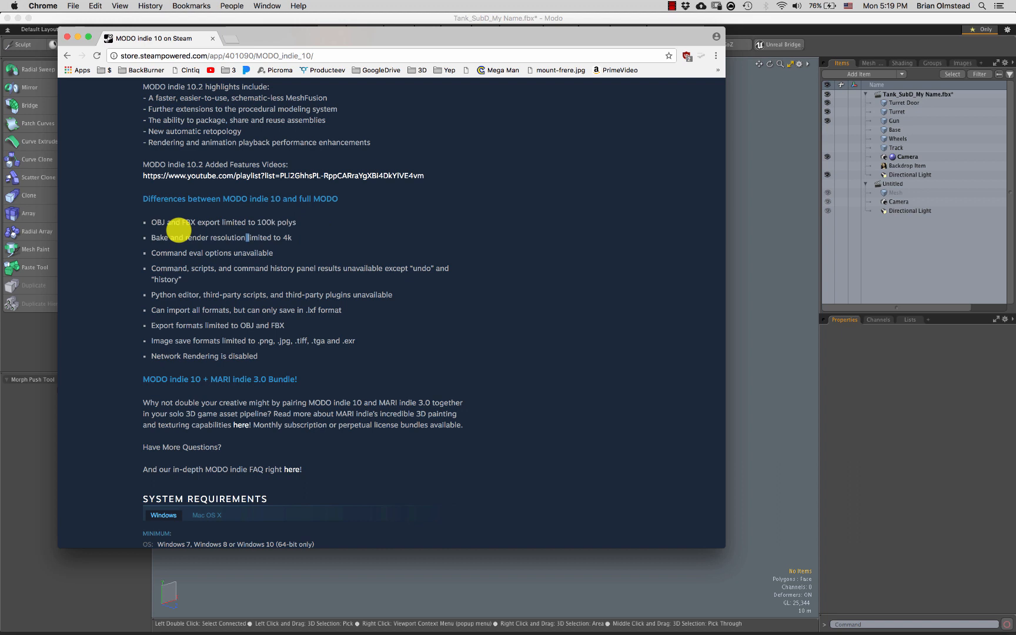
drag(147, 221, 298, 225)
click(260, 234)
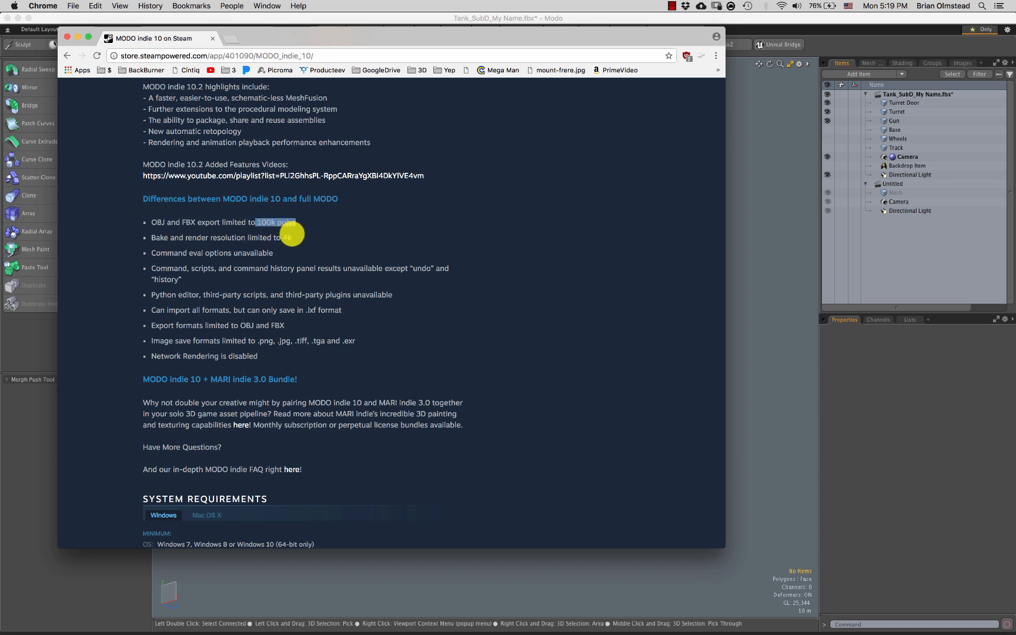
Return to MODO and examine the polygon count of all six tank meshes, Turret Door through Track, selected together
click(292, 234)
drag(616, 37, 553, 49)
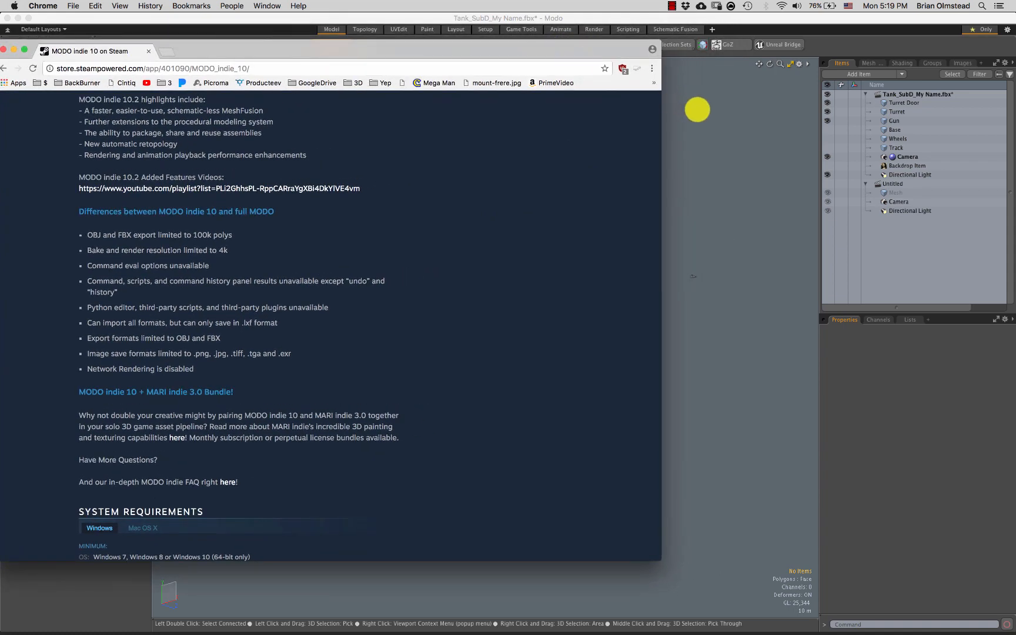
click(696, 110)
click(897, 102)
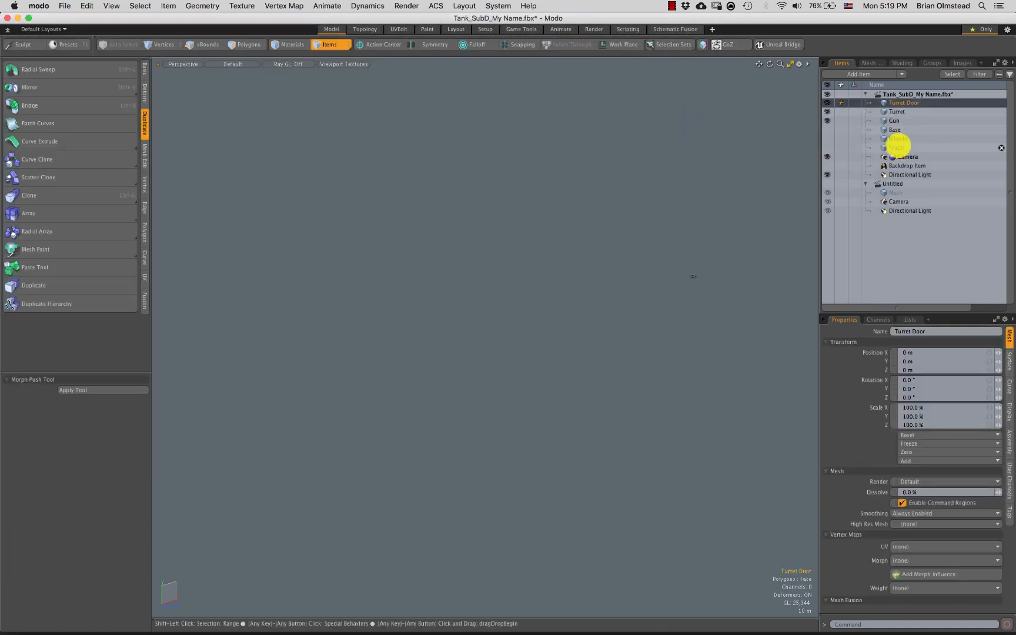
shift+click(895, 148)
key(a)
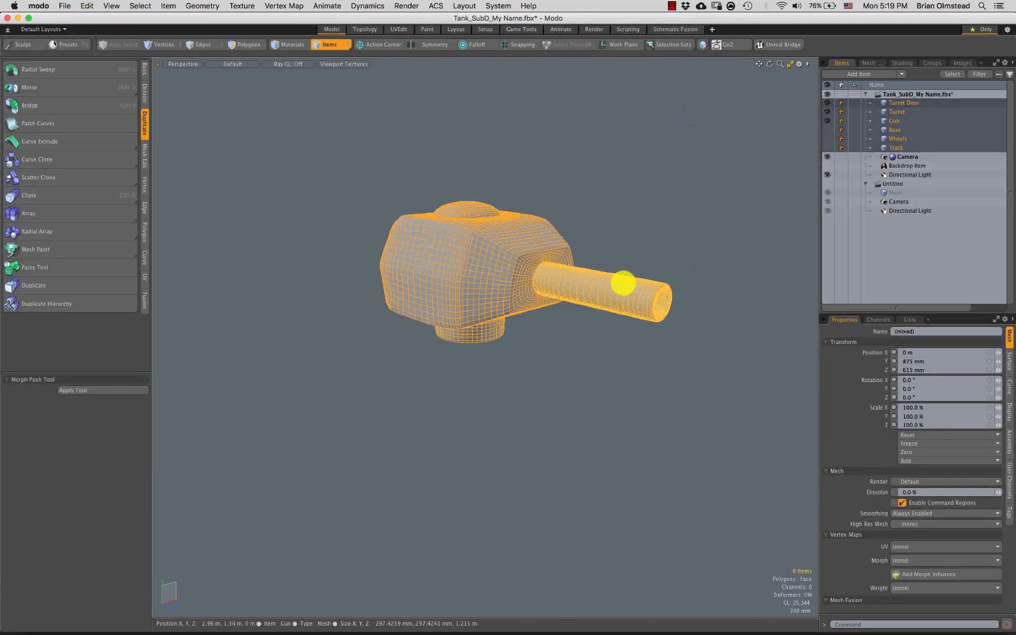
key(3)
alt+drag(602, 342, 606, 369)
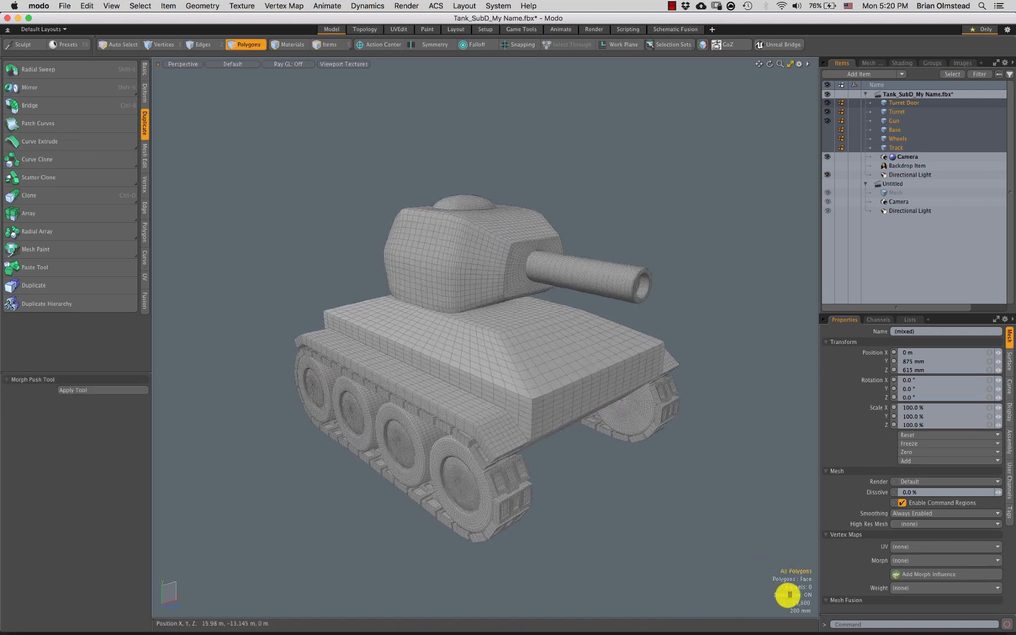
Hide the Gun and Turret, then check the polygon count while extending the selection from Turret Door through Base and Wheels
click(898, 102)
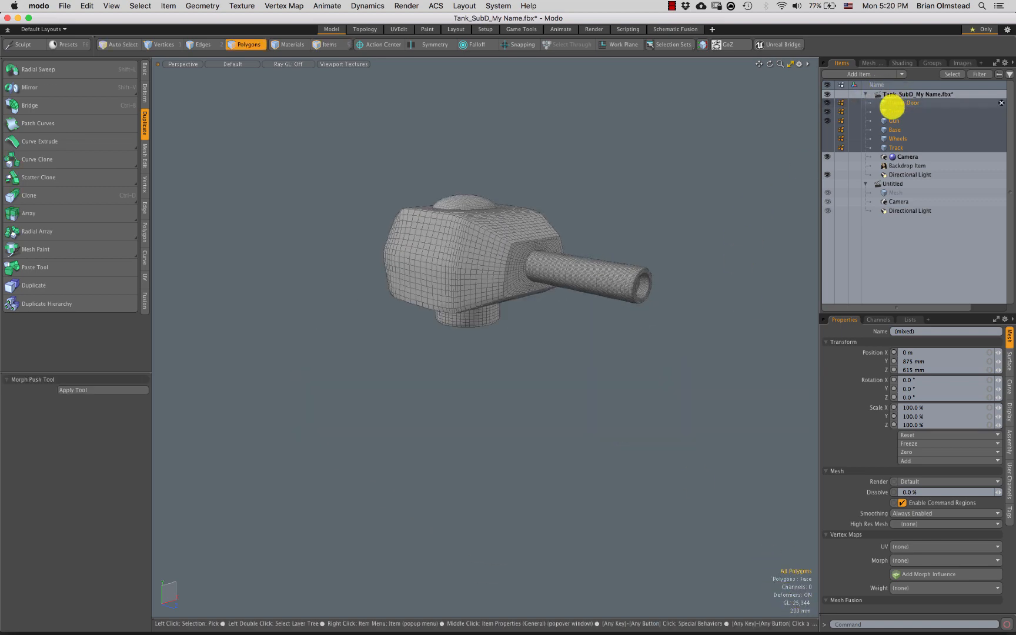
click(827, 121)
click(827, 111)
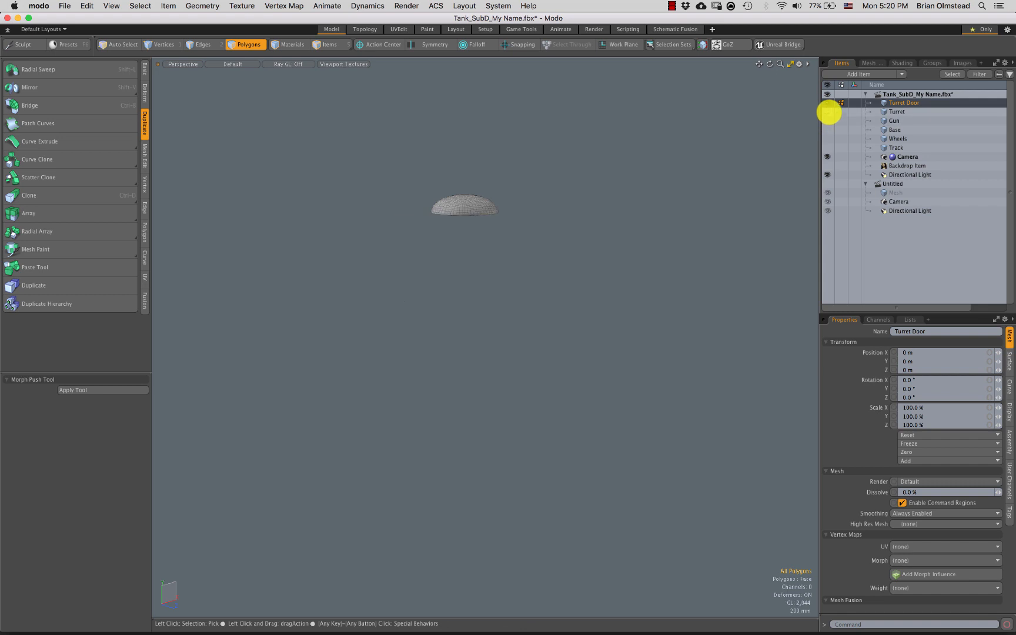
shift+click(893, 129)
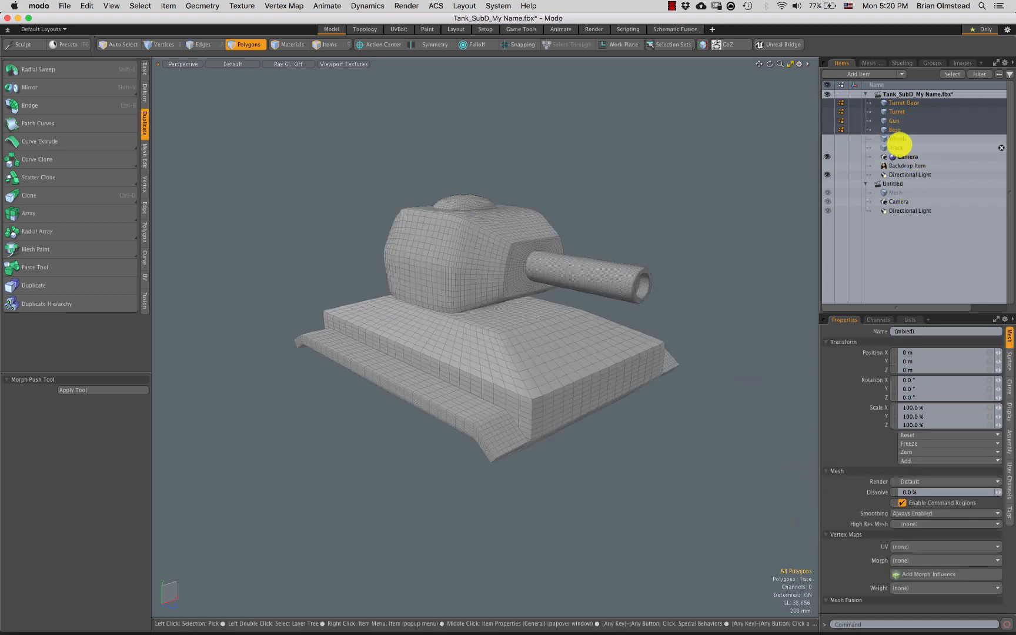
shift+click(899, 139)
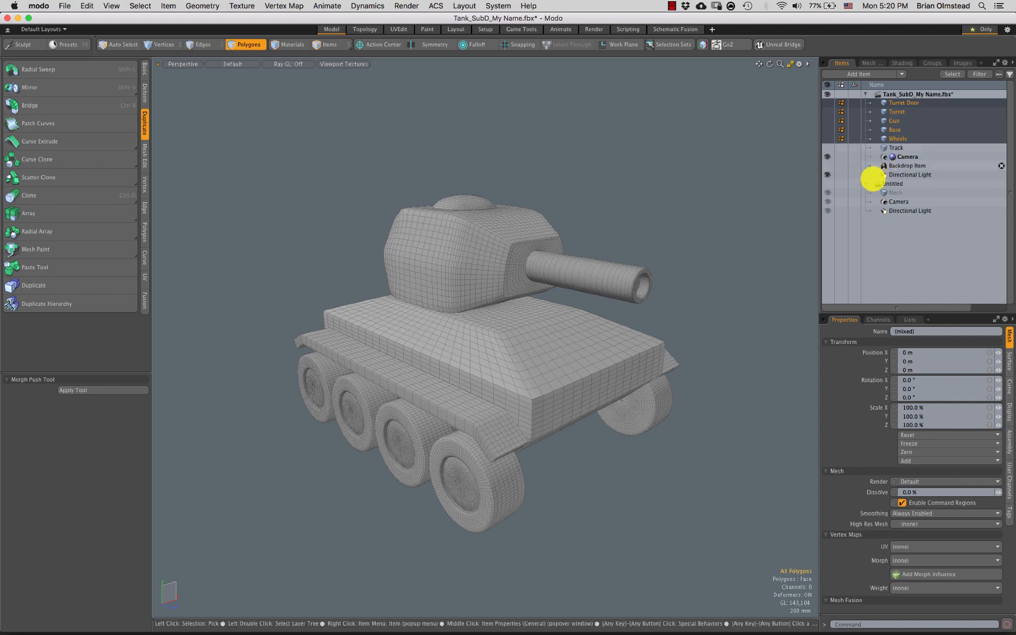
Import the Turret Door, Turret, Gun and Base together into the Untitled scene, including children and shaders
click(894, 130)
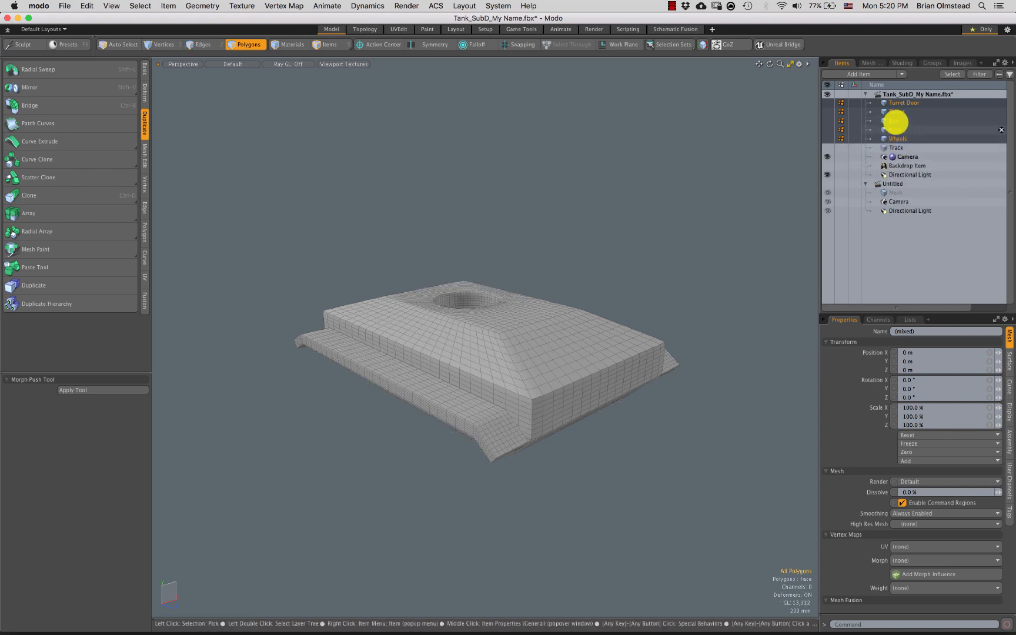
shift+click(902, 102)
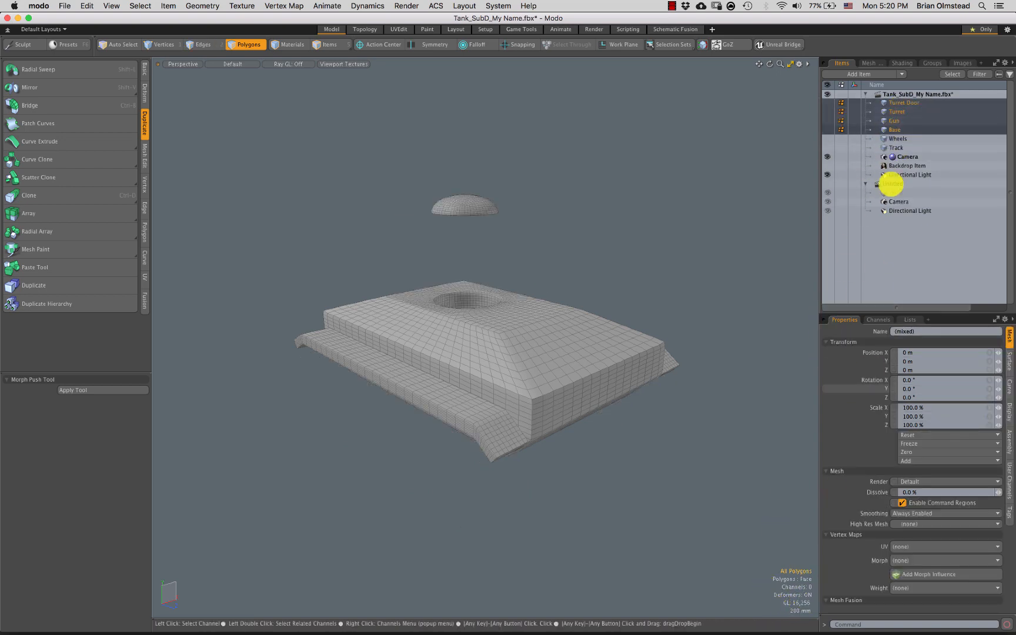
shift+click(883, 119)
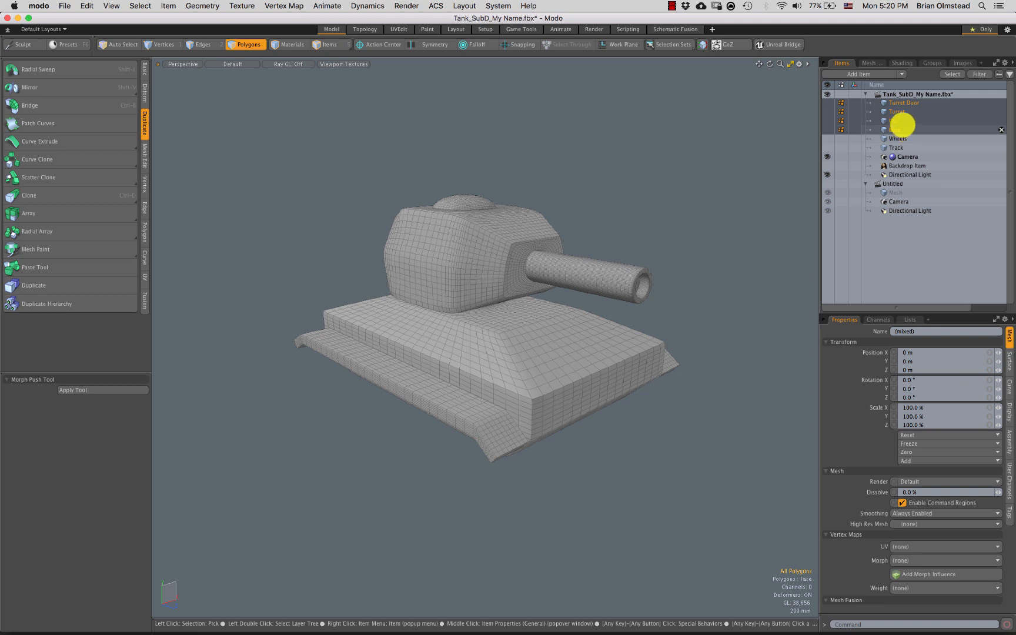
drag(896, 129, 889, 194)
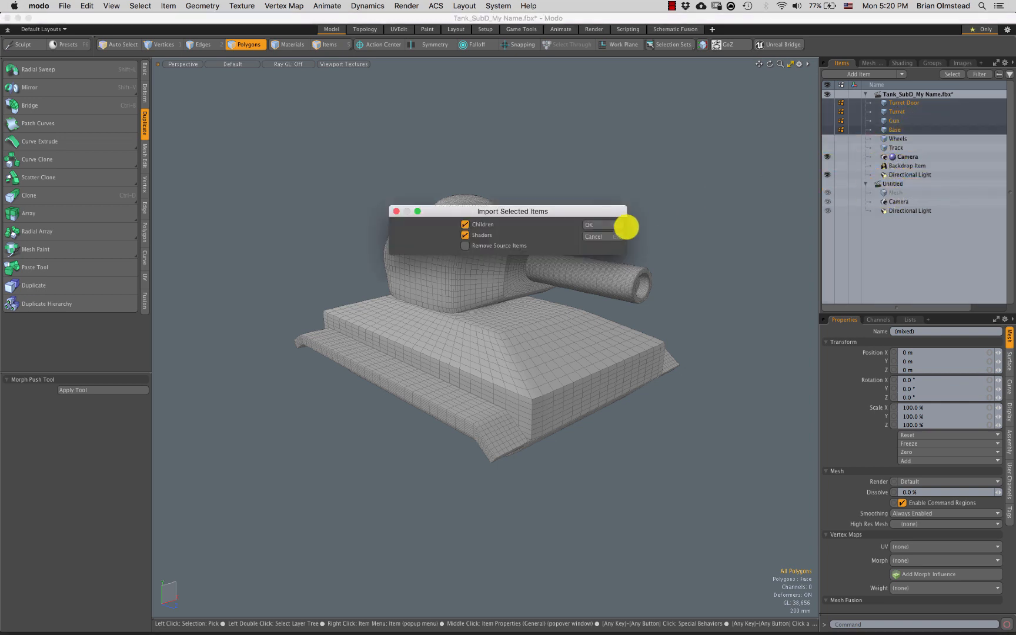
click(596, 223)
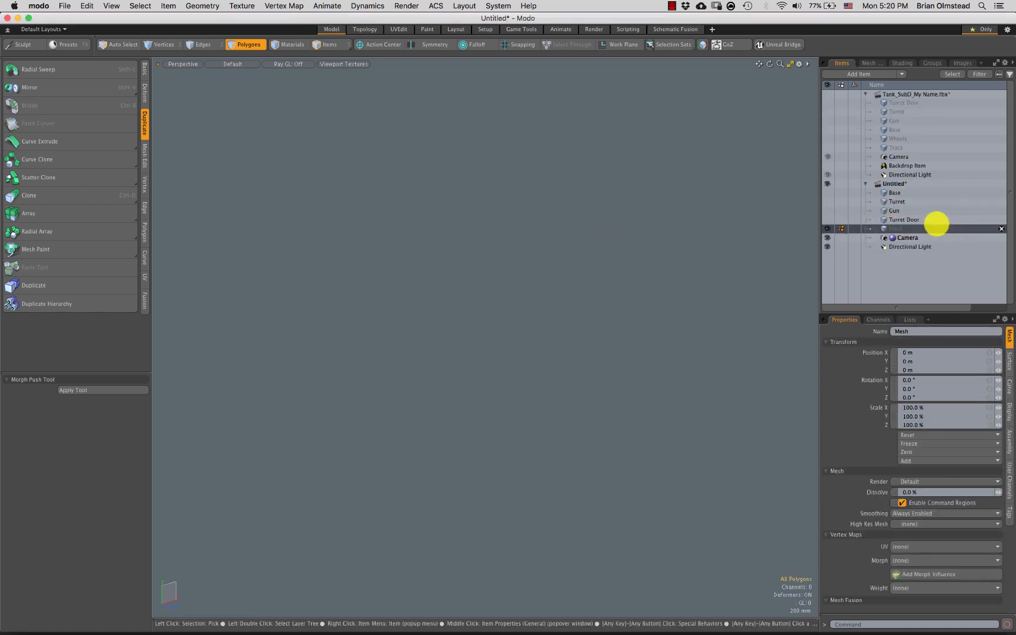
Save the new scene to the Desktop as SubD_Tank_MyName_01 in Autodesk FBX 2013 format
key(super+shift+s)
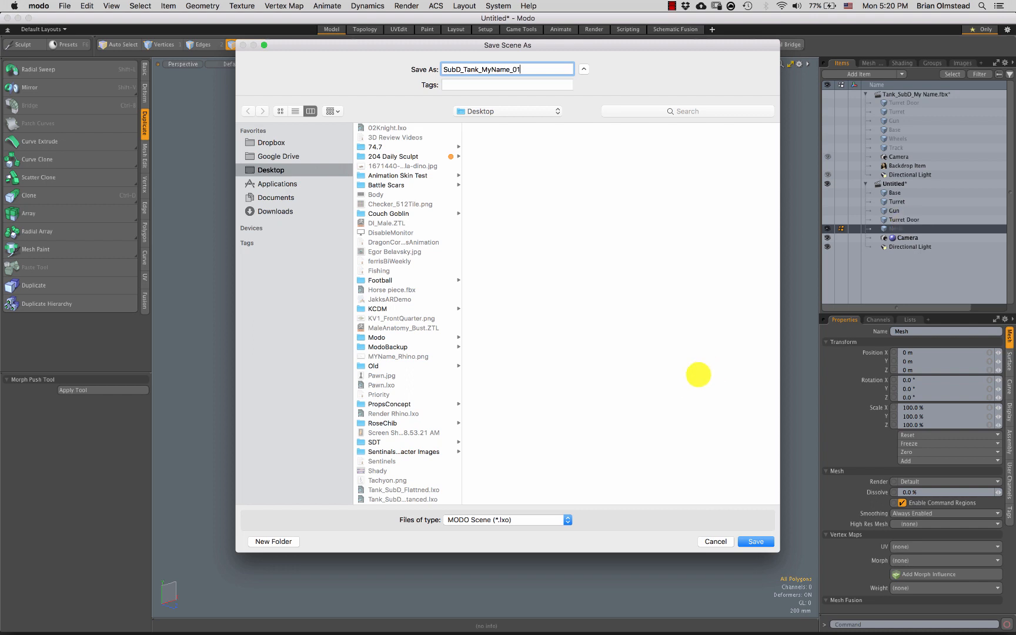
click(556, 519)
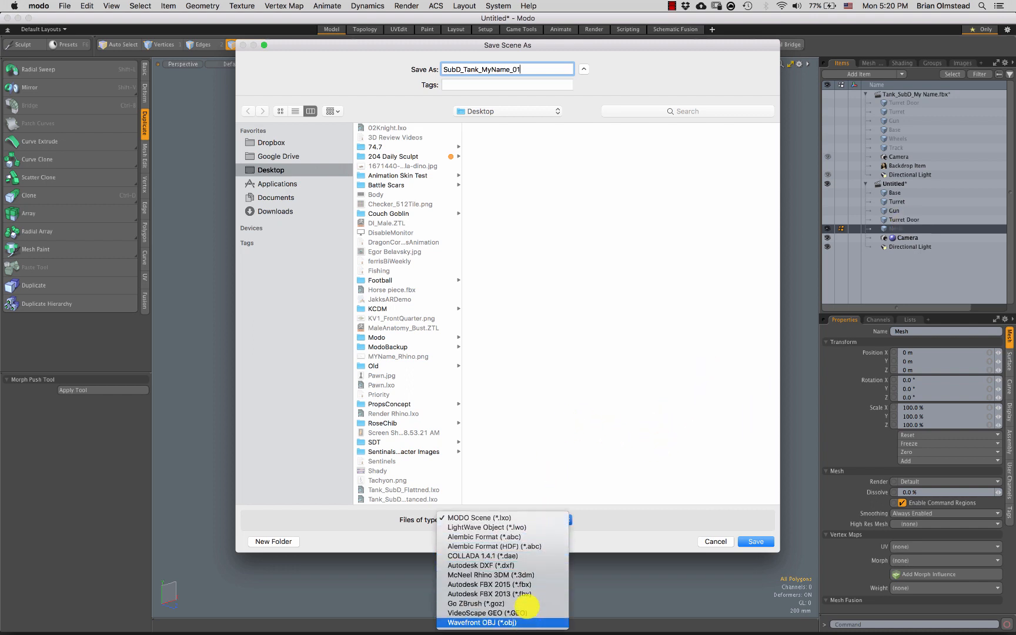
click(522, 593)
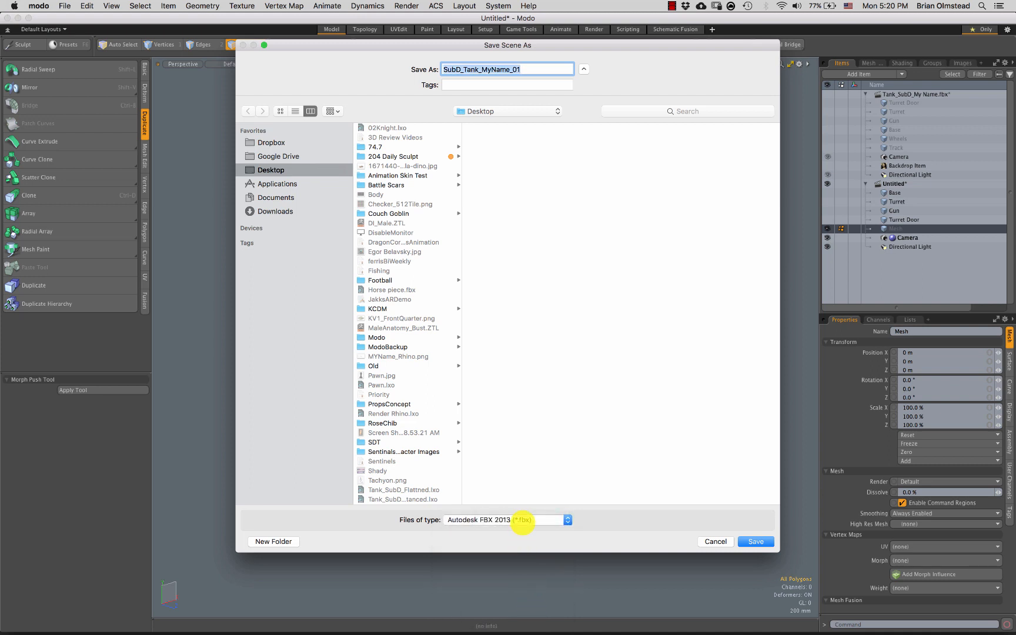
click(755, 540)
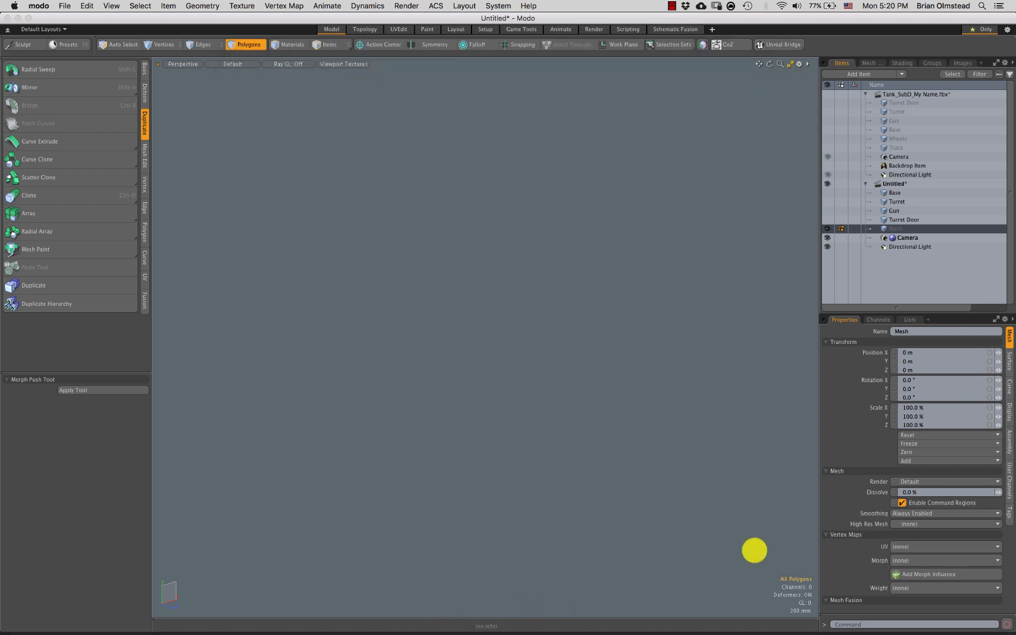
click(645, 223)
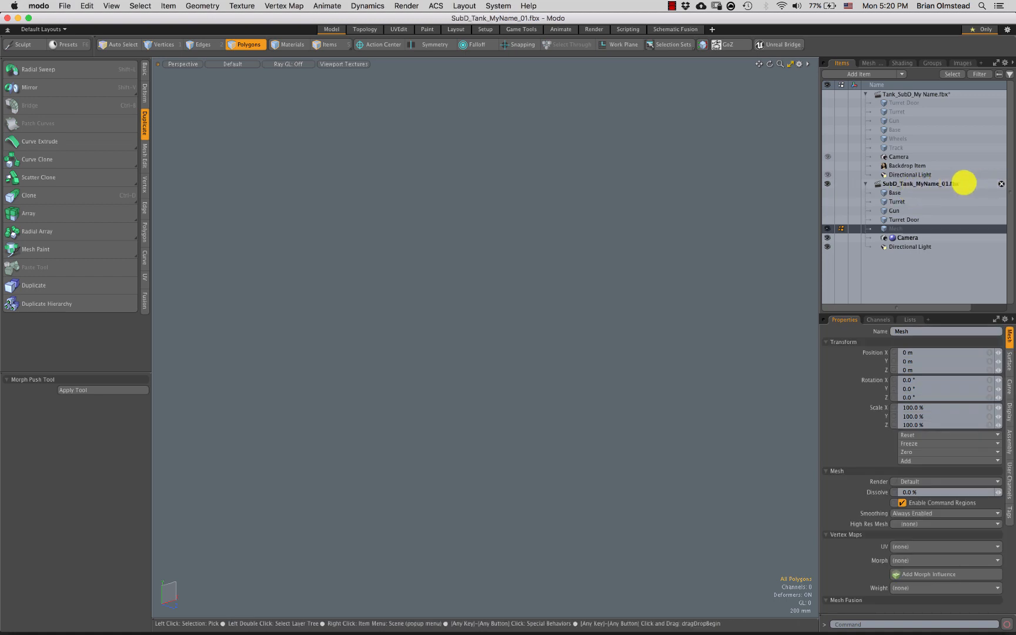
Delete the Turret Door, Turret, Gun and Base meshes from the Tank_SubD_My Name.fbx scene
click(893, 111)
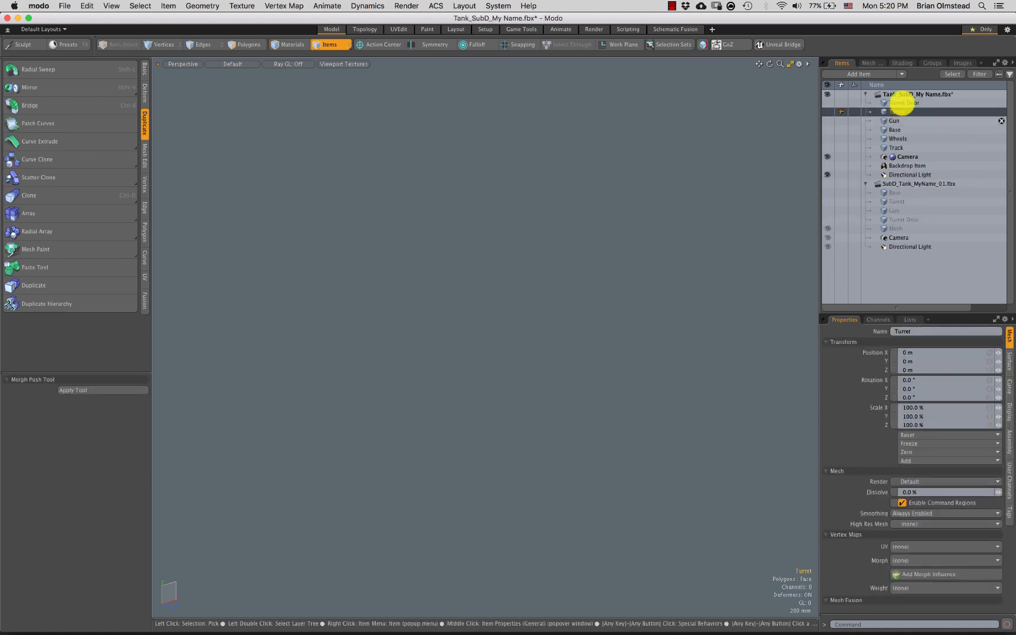
click(902, 102)
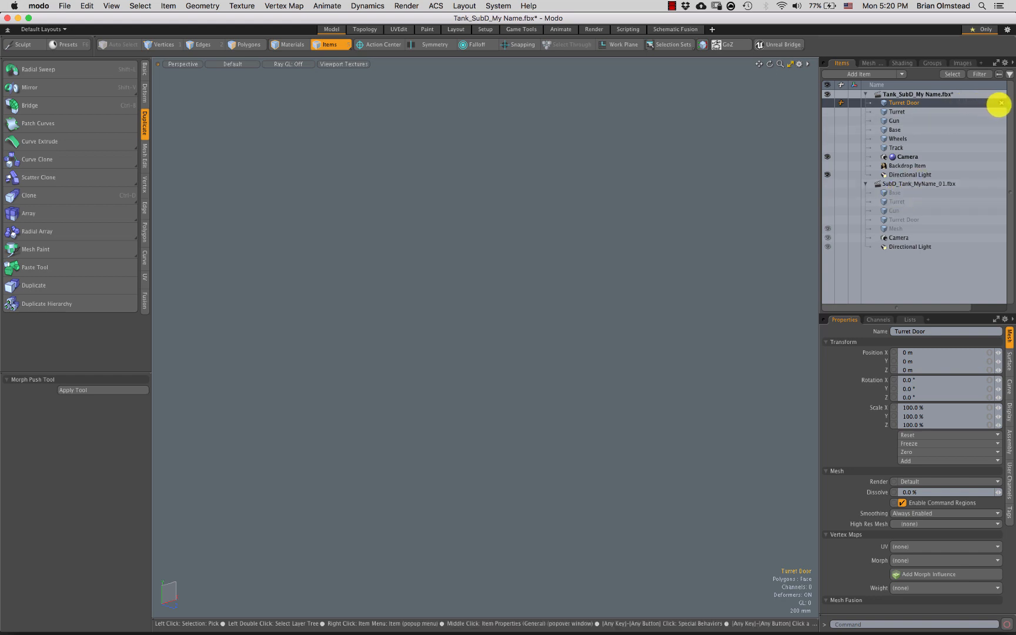
click(1001, 103)
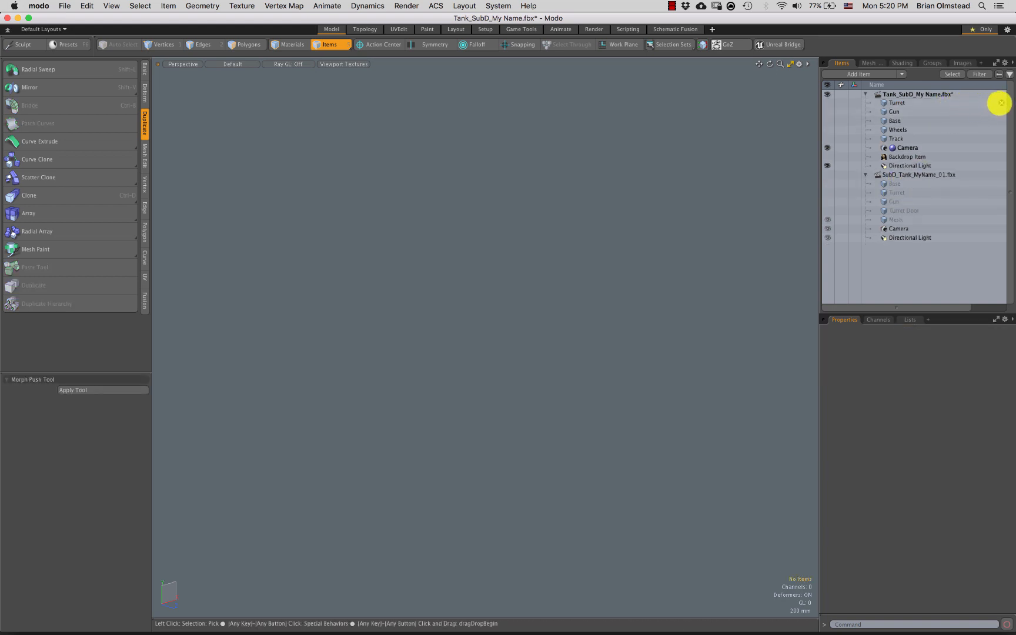
click(1001, 103)
click(1001, 103)
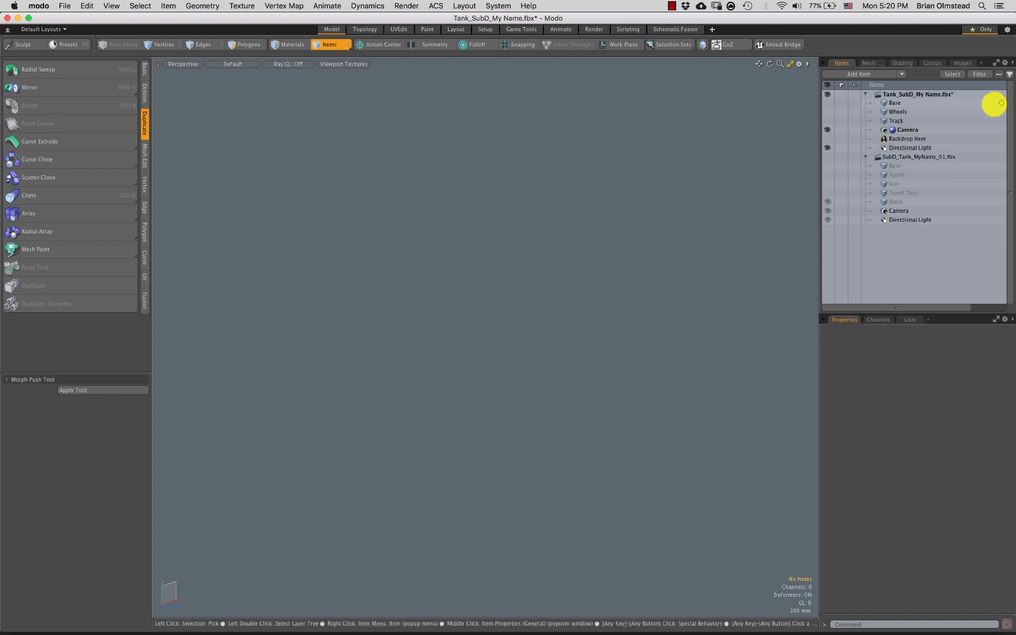
click(1001, 103)
Cut the polygons of one side's row of four wheels from the Wheels mesh and paste them into a new mesh
click(898, 102)
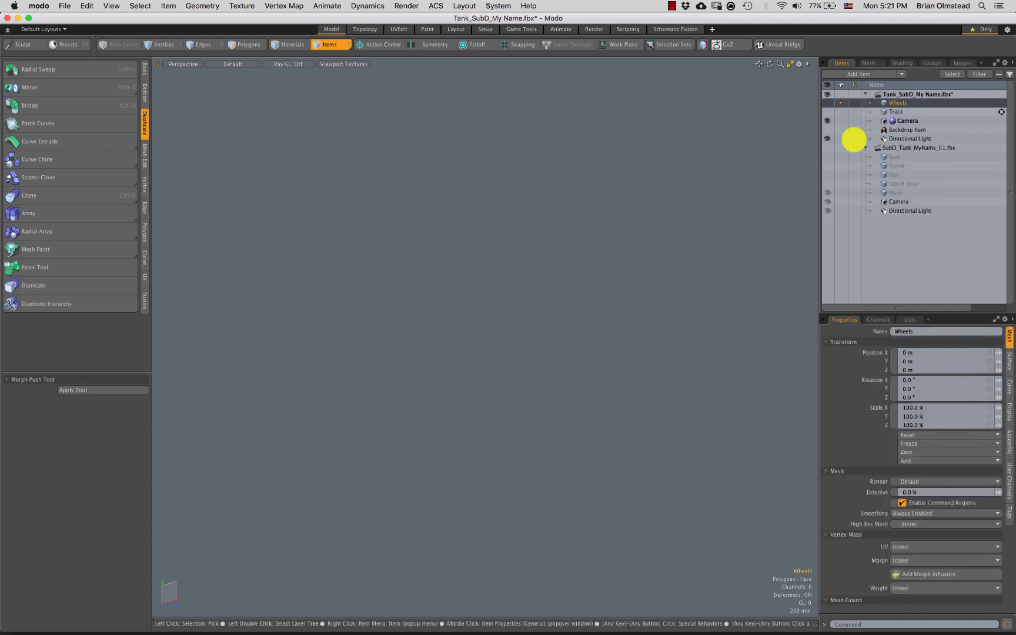
alt+drag(607, 377, 764, 510)
mouse_move(693, 433)
alt+mouse_down()
mouse_move(521, 367)
mouse_move(598, 315)
mouse_move(598, 330)
mouse_move(580, 313)
mouse_move(612, 305)
mouse_move(526, 346)
alt+mouse_up()
mouse_move(629, 138)
right_down()
mouse_move(669, 443)
mouse_move(673, 174)
right_up()
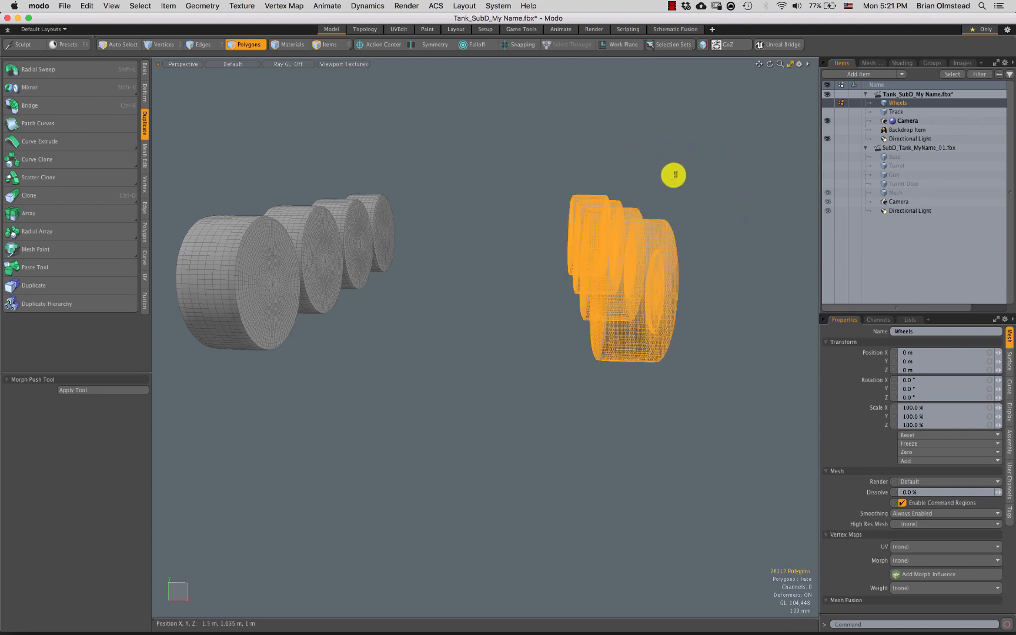
key(ctrl+x)
key(n)
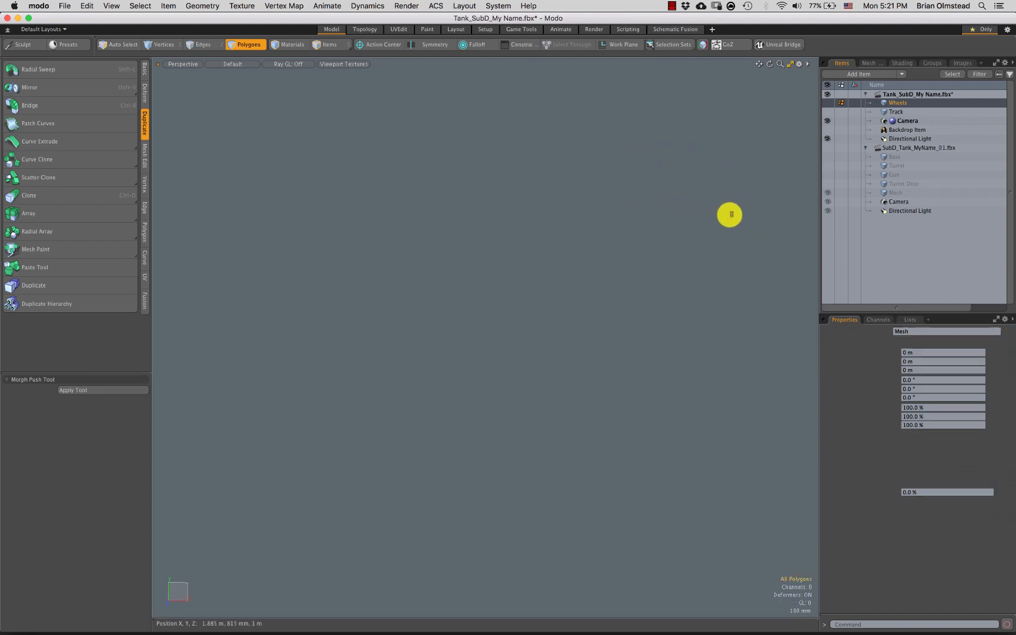
key(ctrl+v)
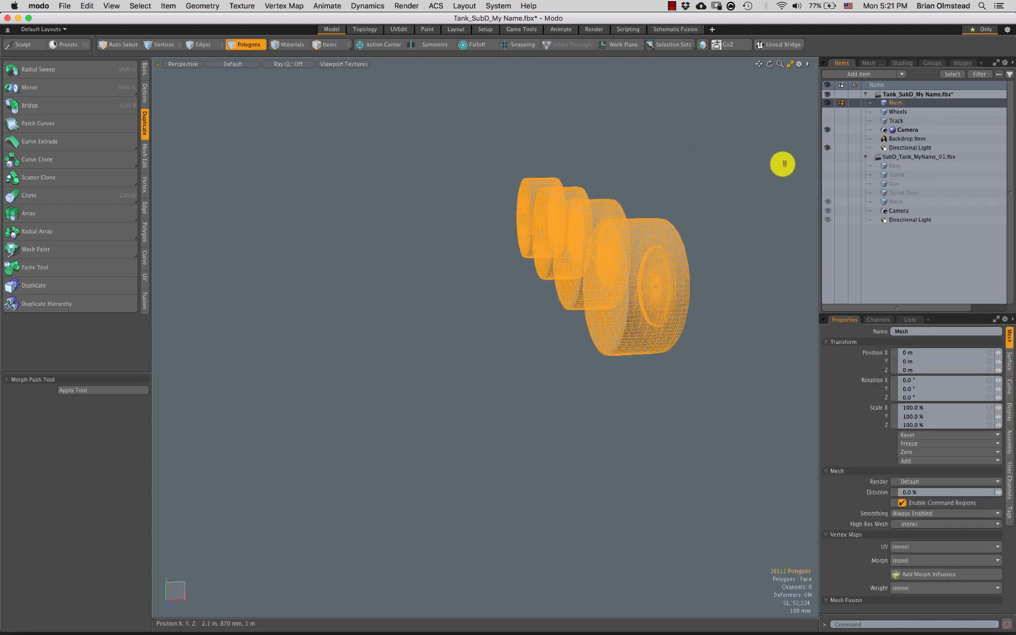
Rename the new mesh holding the separated row of wheels as Wheels 02
click(897, 111)
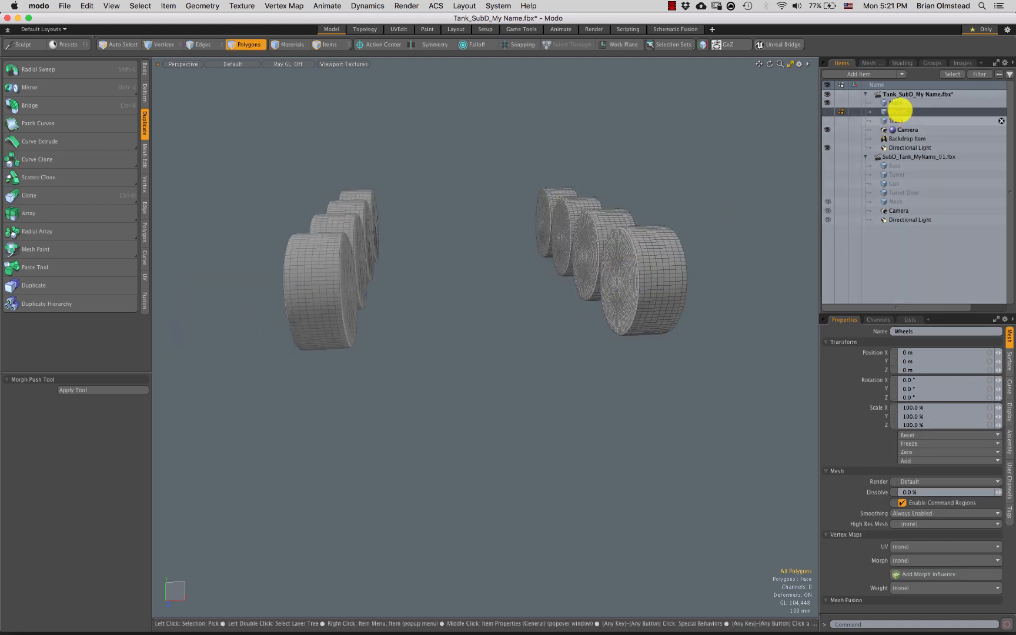
click(895, 103)
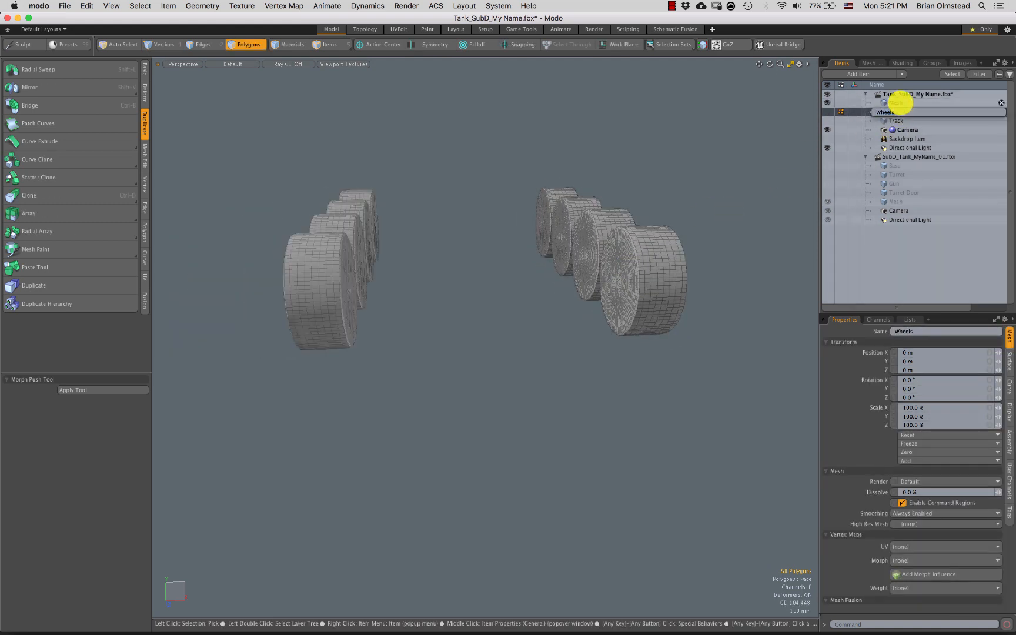
click(897, 103)
double_click(895, 102)
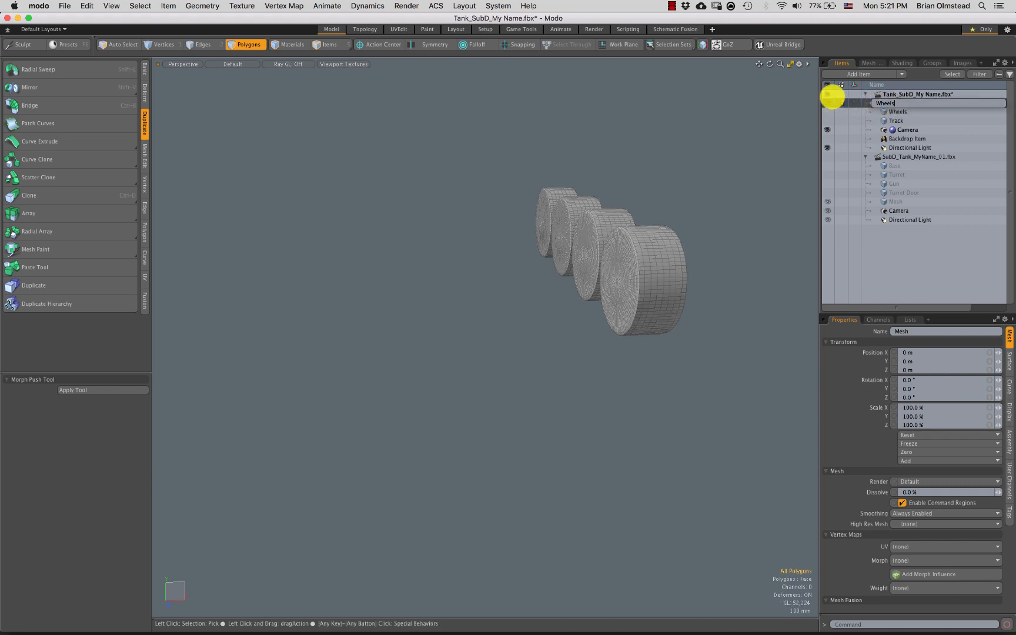
text(Wheels 02)
key(Return)
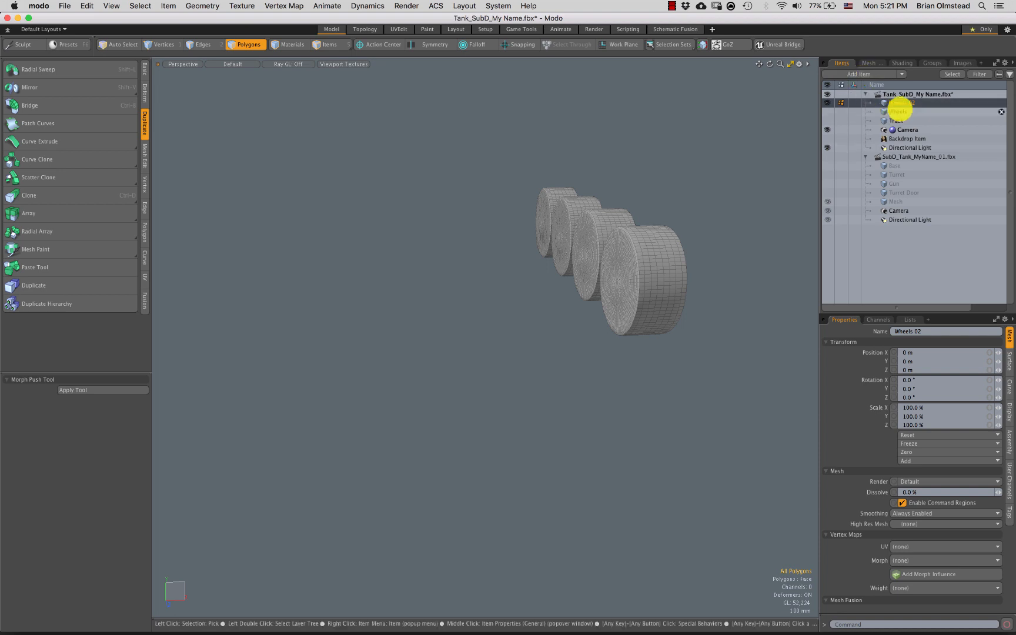
Cancel the import of Wheels into the SubD_Tank_MyName_01.fbx scene and close that scene
drag(906, 111, 906, 174)
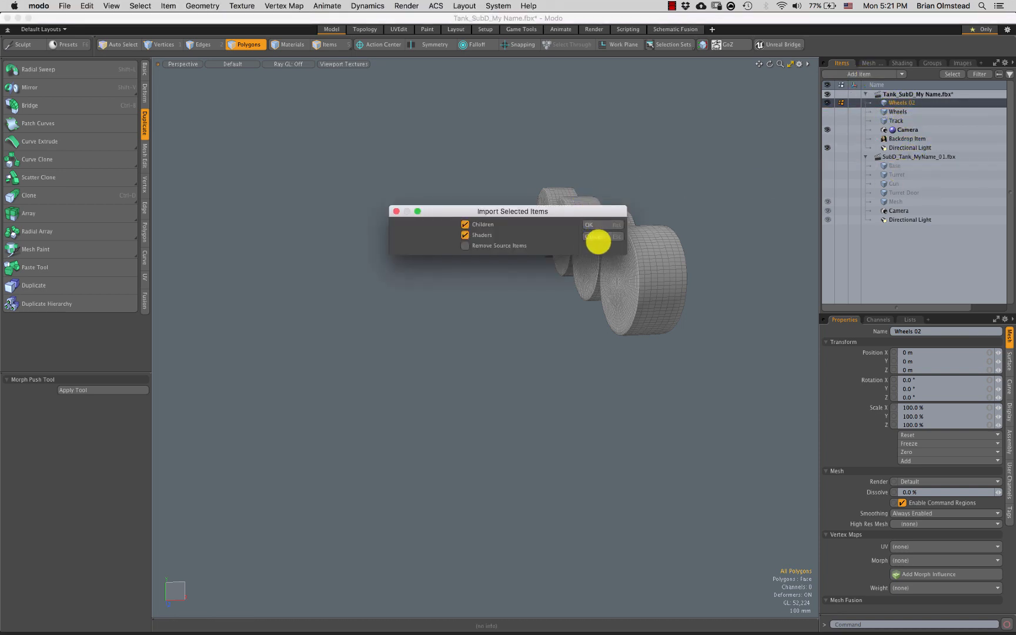
click(594, 237)
click(993, 158)
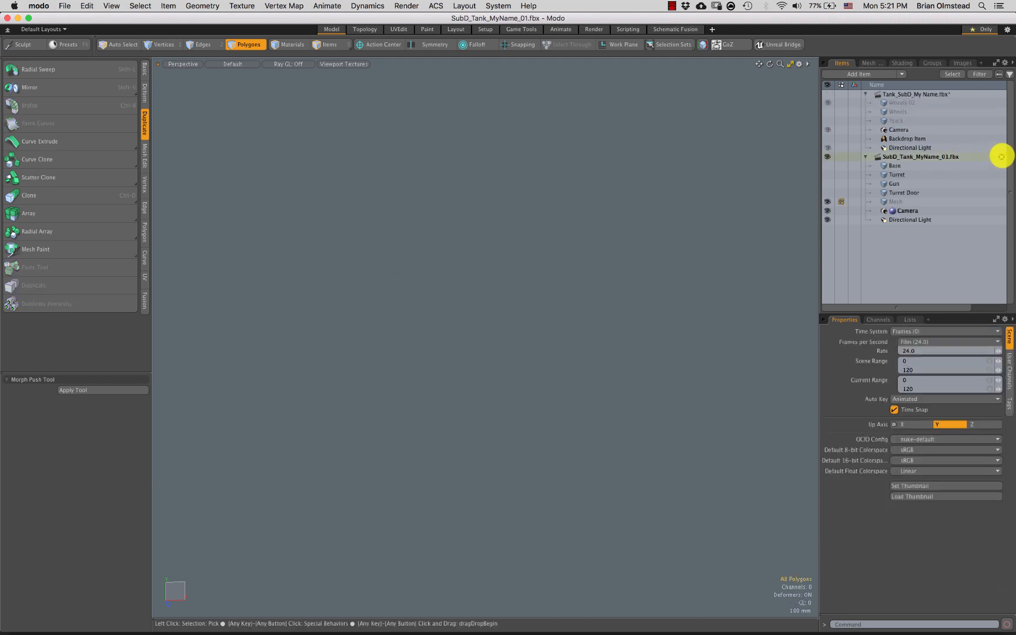
click(1001, 157)
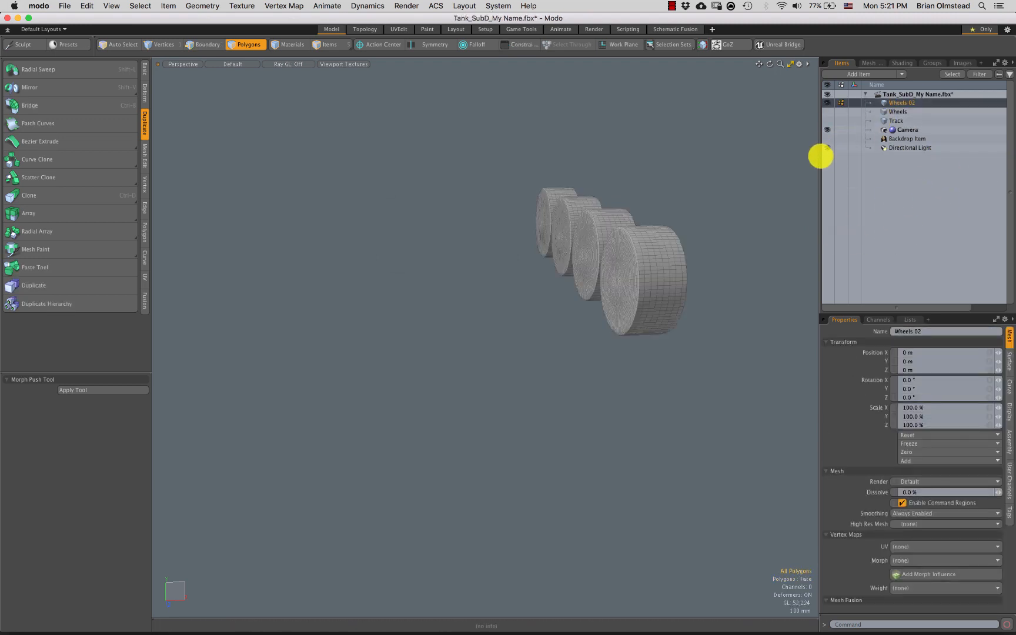
Create a new empty scene and import the Wheels mesh from the tank scene into it
key(super+n)
click(896, 103)
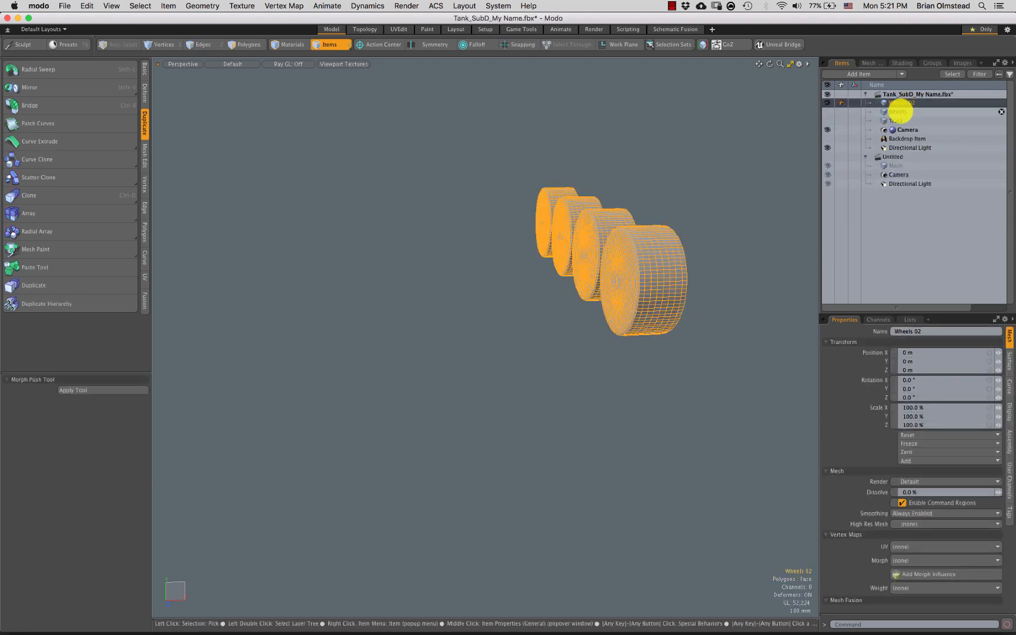
drag(900, 111, 905, 167)
click(588, 227)
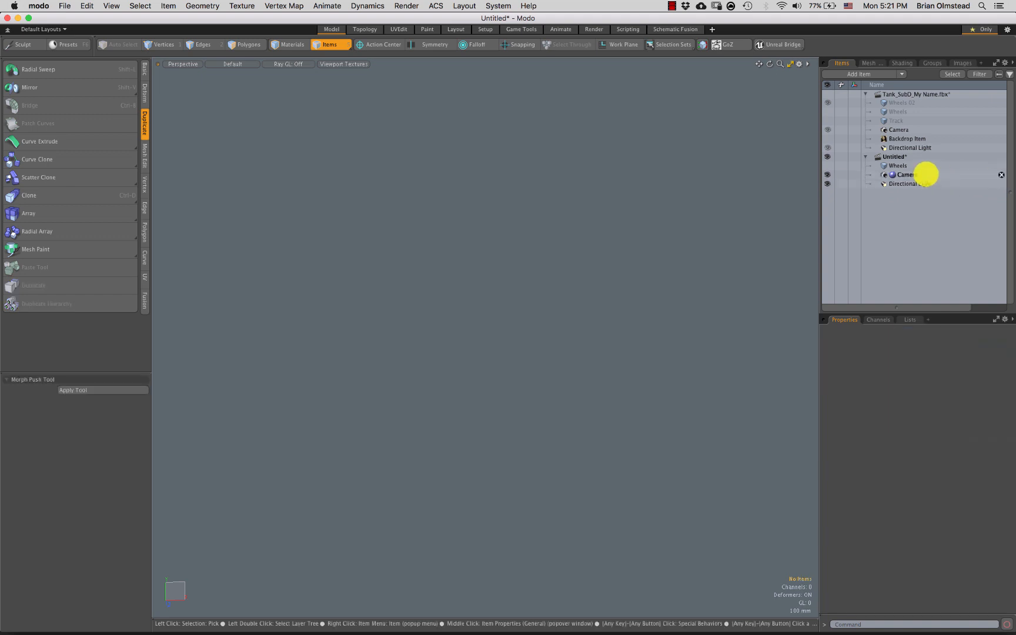
Save the new scene to the Desktop as Tank_SubD_My Name_02 in Autodesk FBX 2013 format, accepting the format's data loss
key(super+s)
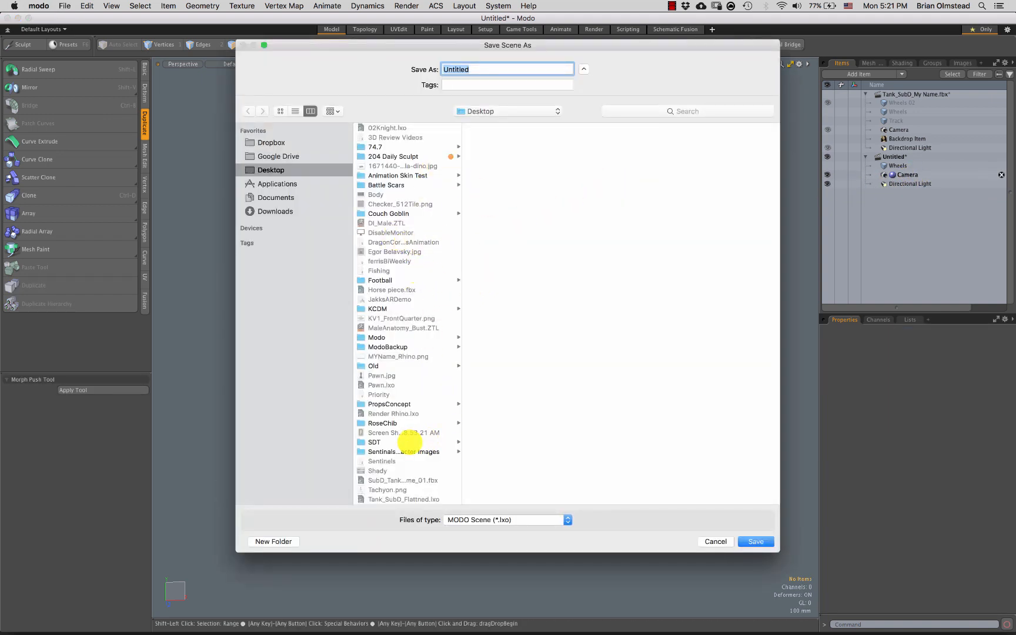
scroll(410, 413, down, 5)
click(409, 455)
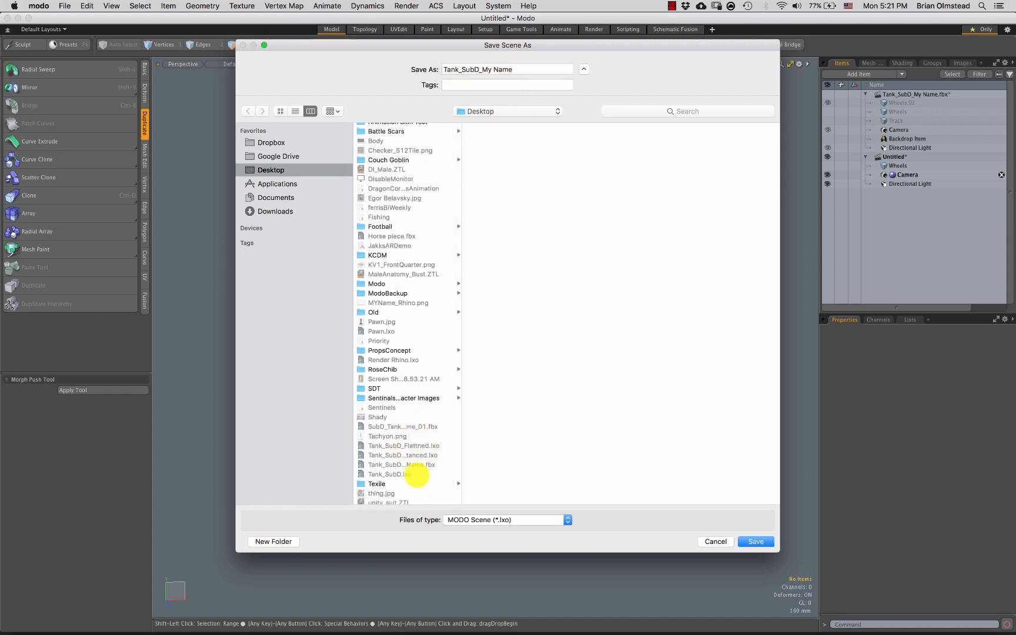
scroll(416, 474, down, 2)
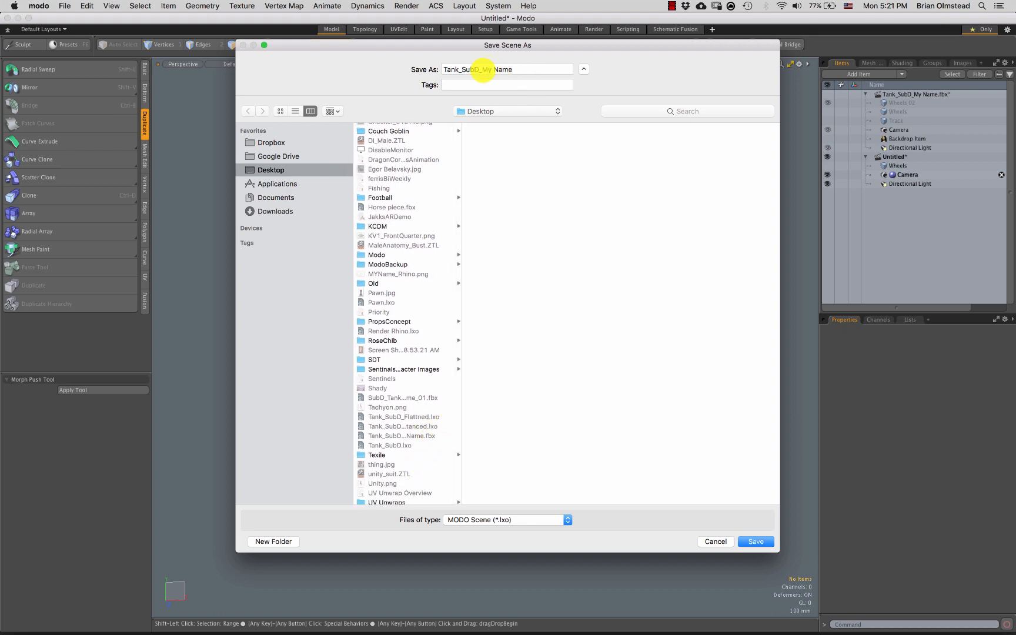
click(510, 69)
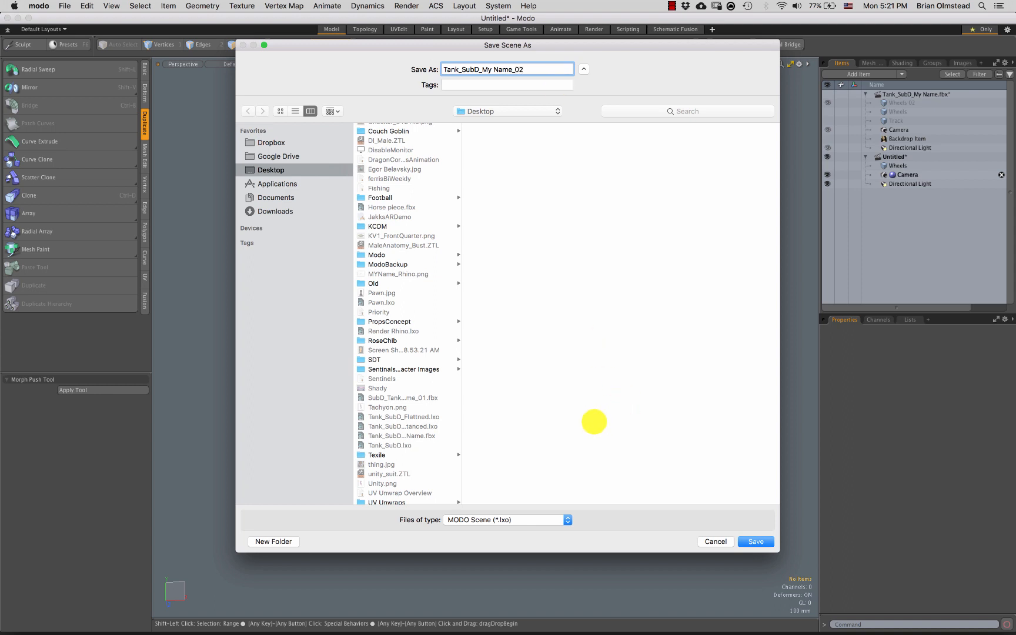
click(559, 521)
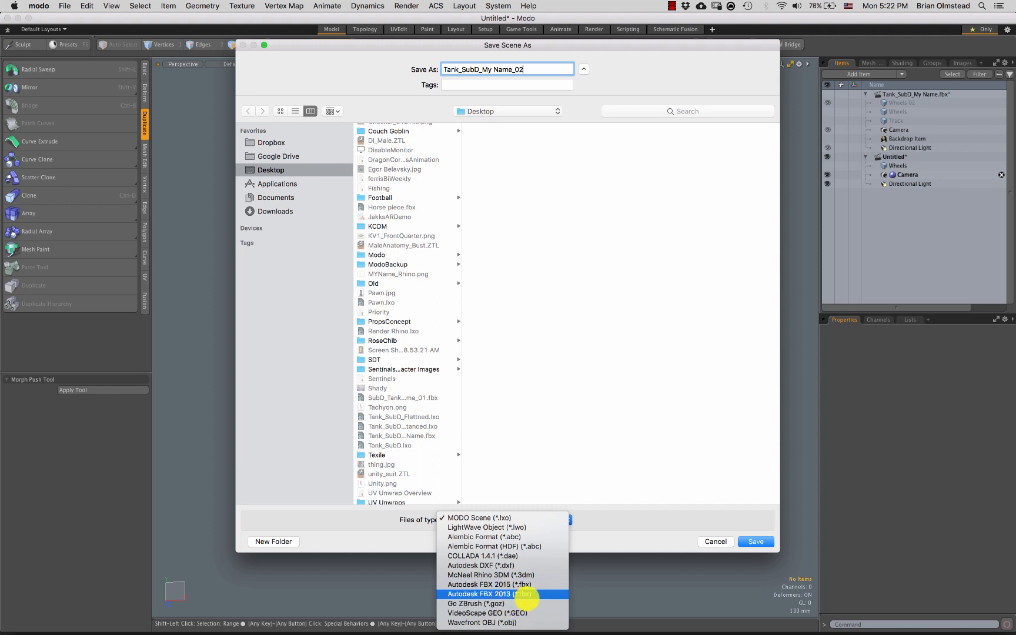
click(525, 595)
click(754, 539)
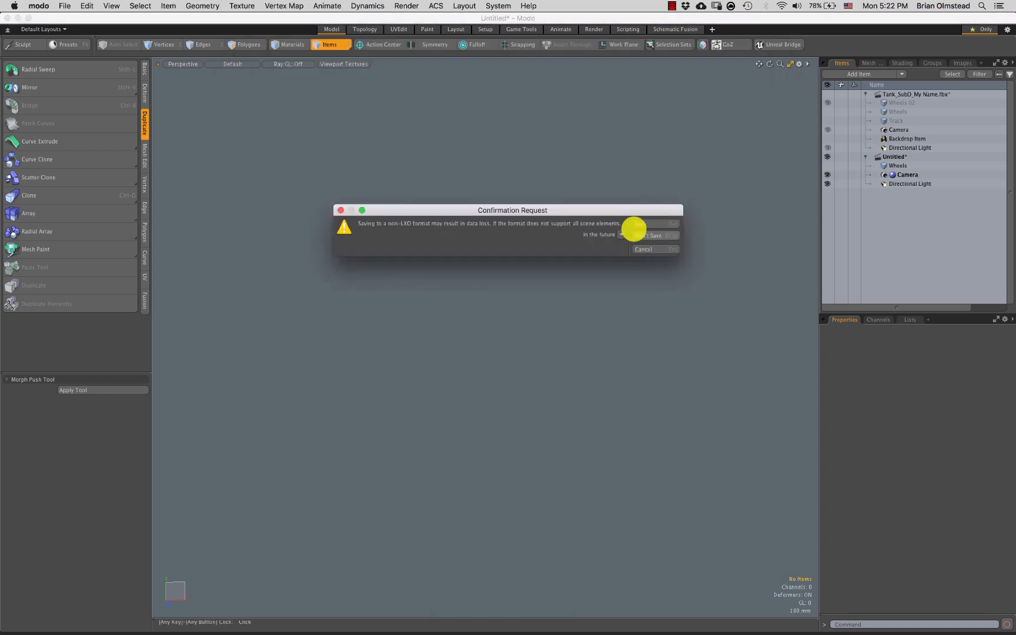
click(642, 224)
click(908, 165)
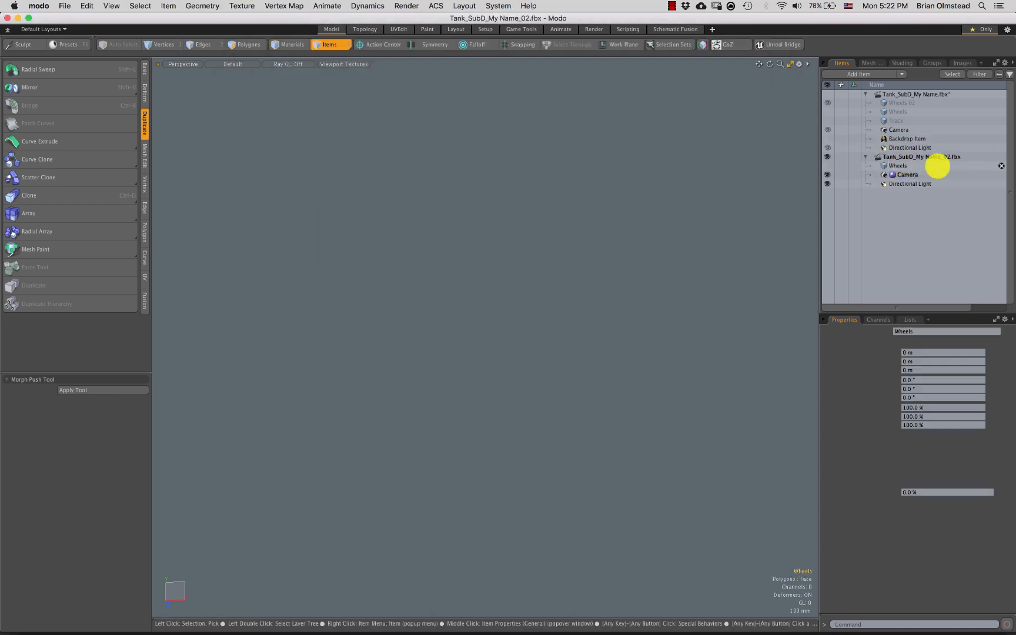
click(998, 166)
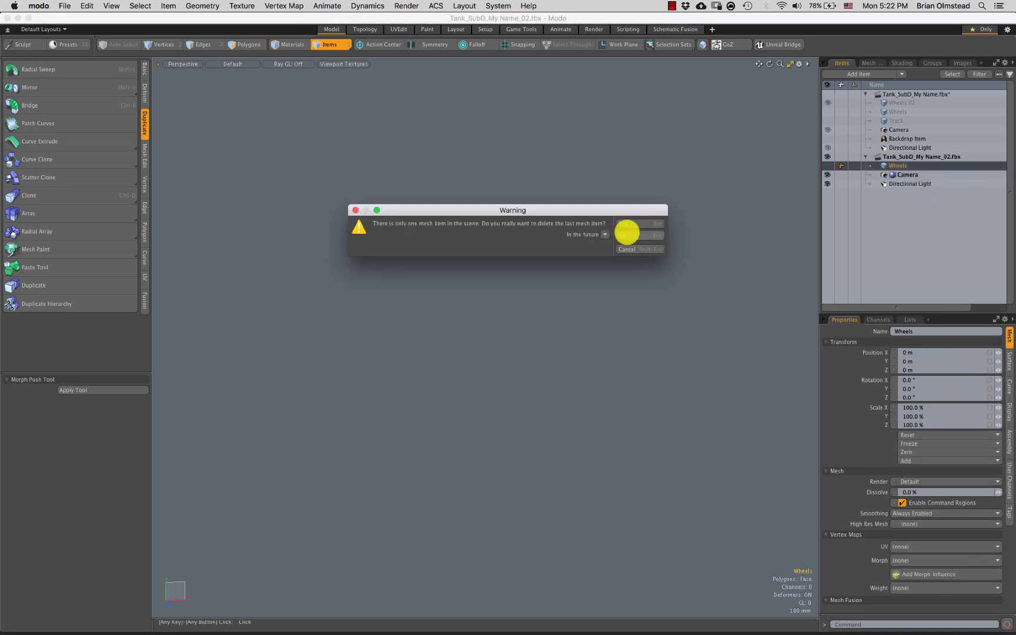
click(626, 229)
Import the Wheels 02 mesh from the tank scene into Tank_SubD_My Name_02.fbx and delete the Wheels mesh there
click(911, 103)
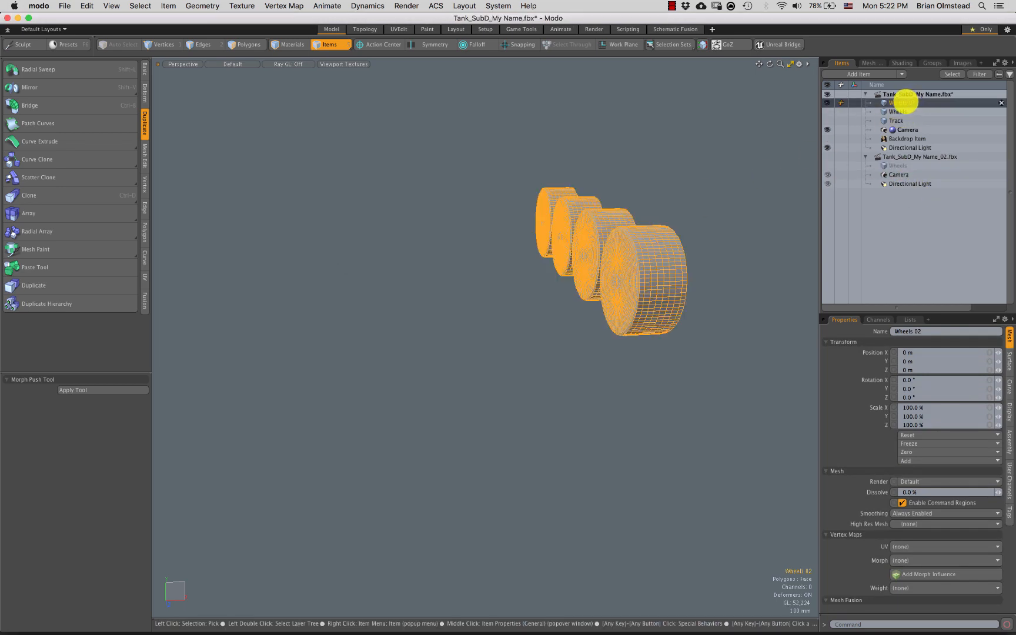
drag(904, 102, 907, 163)
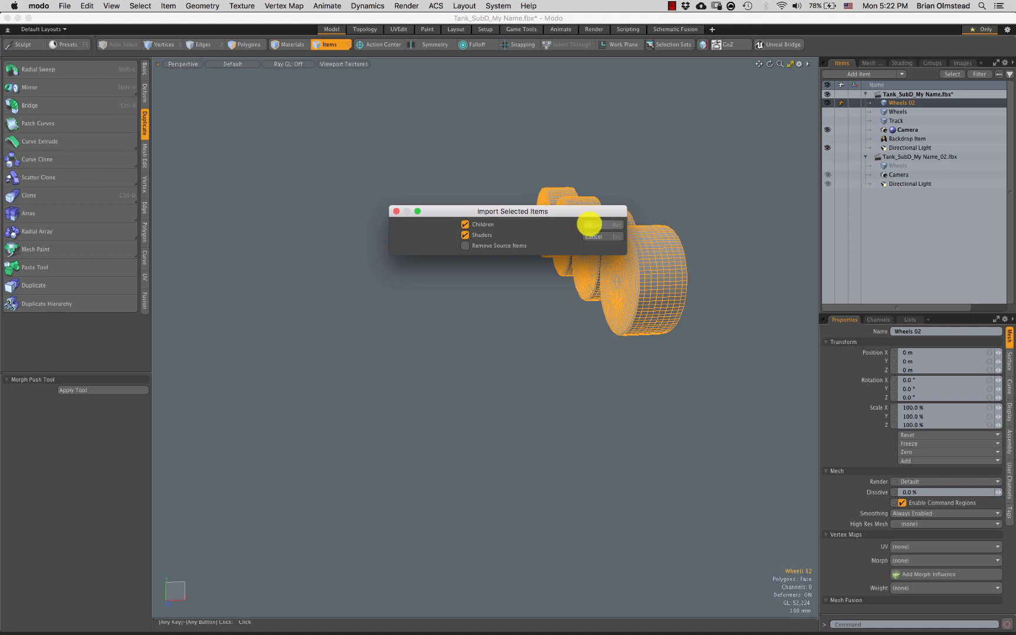
click(589, 224)
click(946, 174)
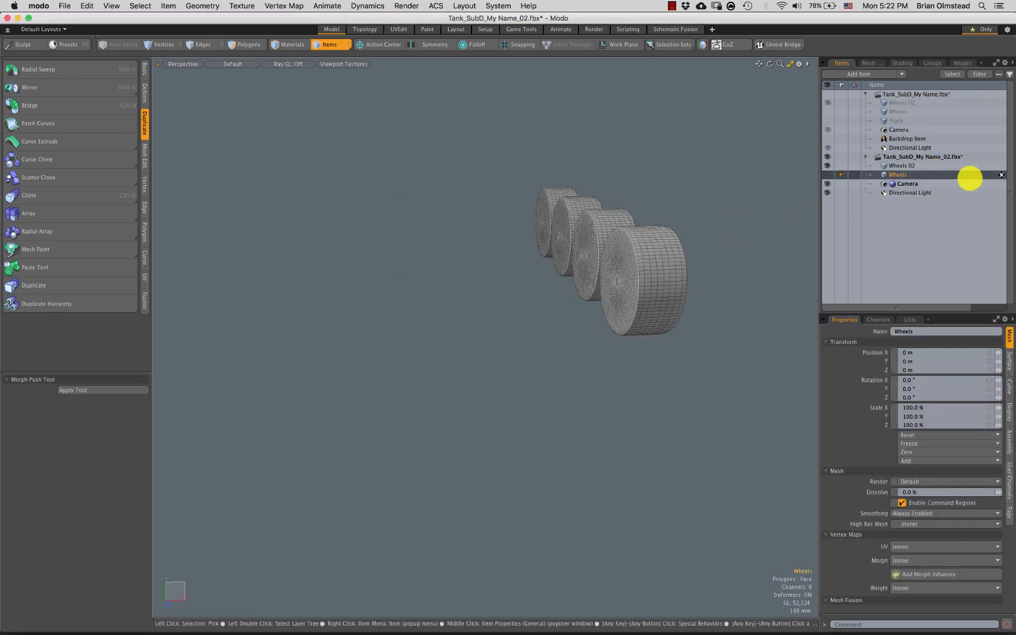
key(Delete)
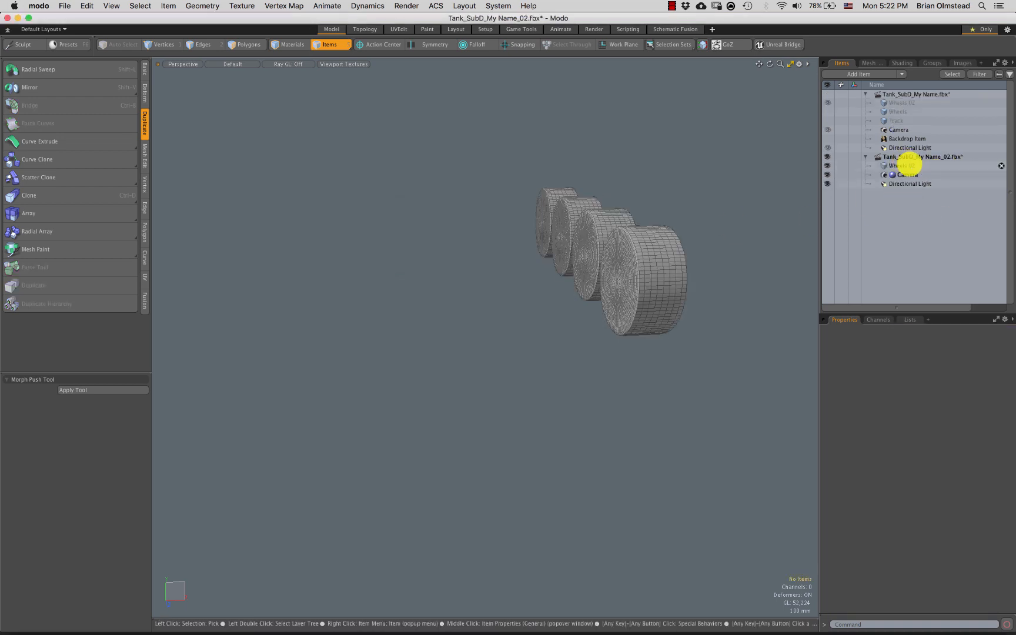
Save the scene holding Wheels 02 as a separate FBX 2013 file named Tank_SubD_My Name_03
click(902, 166)
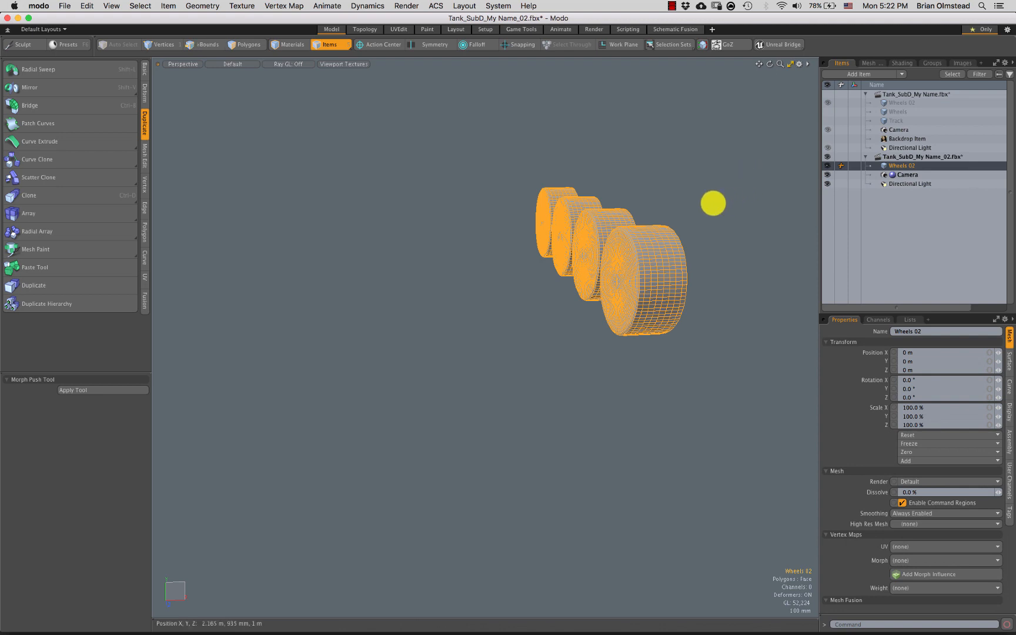
key(super+shift+s)
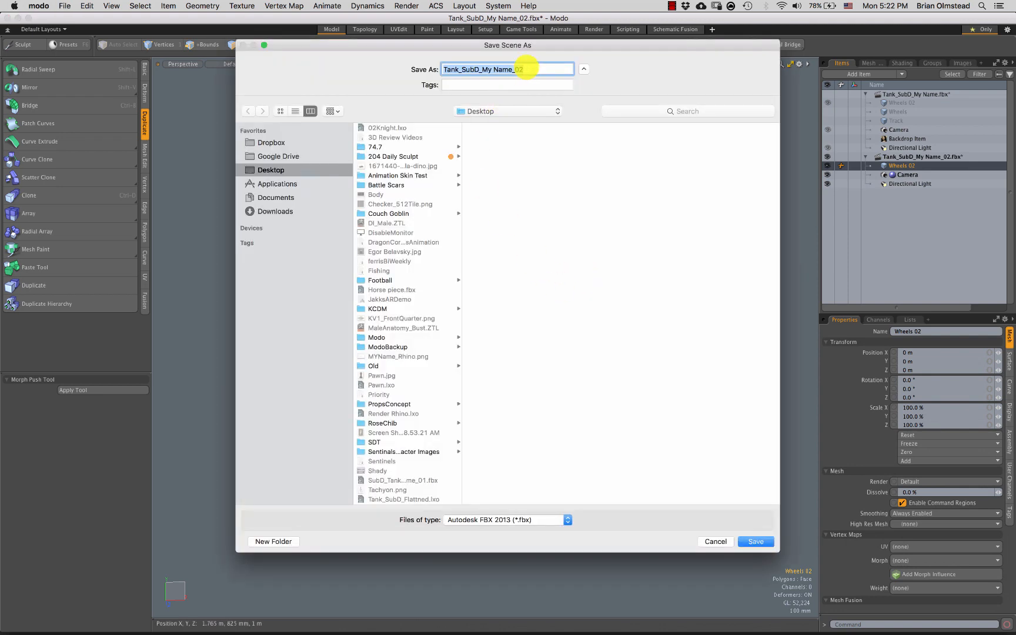
click(524, 69)
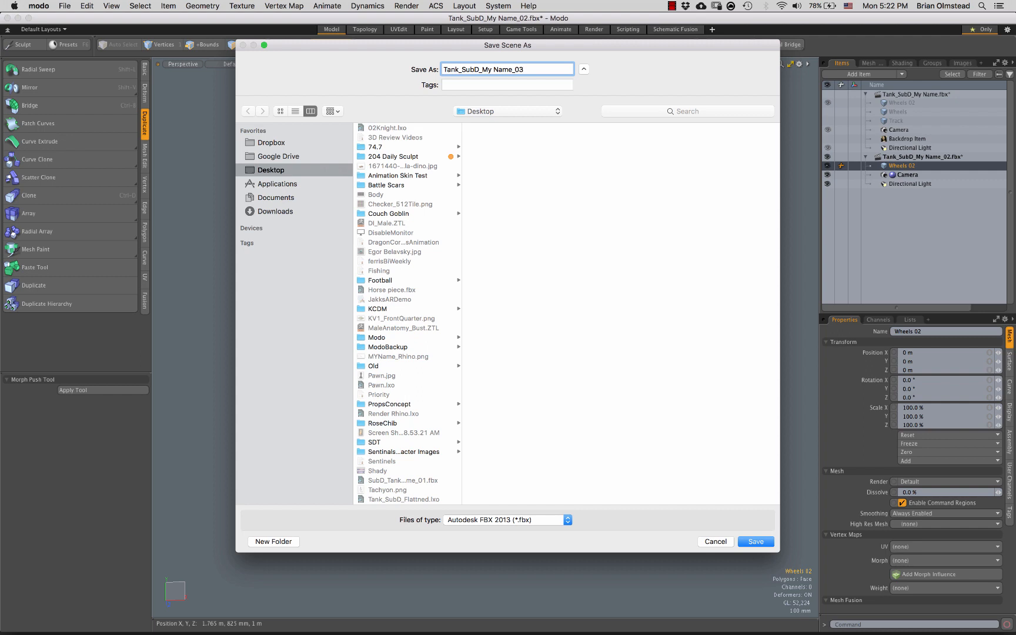
key(Return)
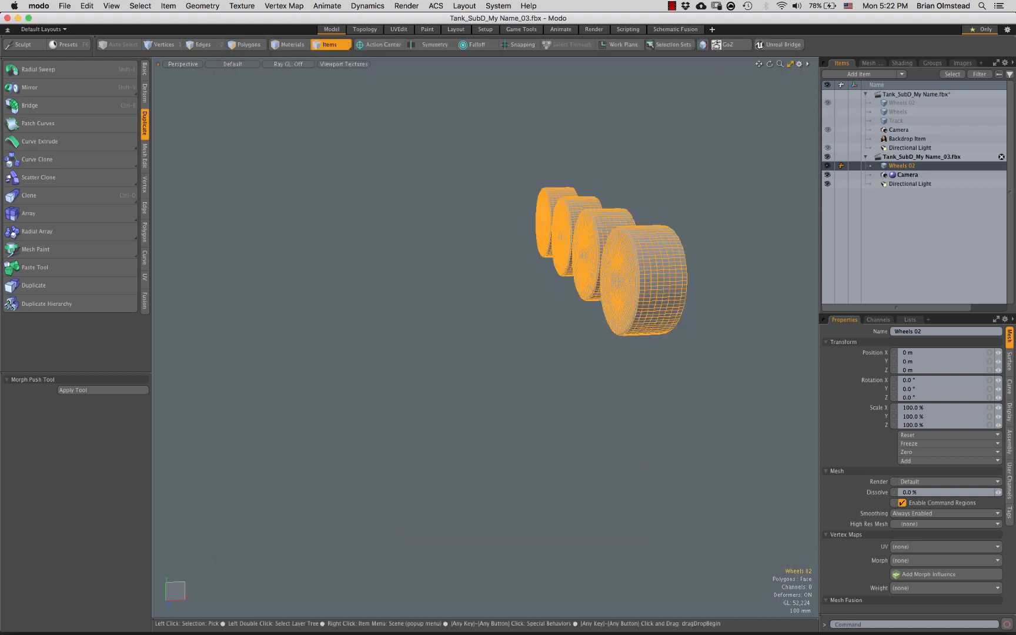
Close the Tank_SubD_My Name_03.fbx scene and delete the Wheels 02 and Wheels meshes from the tank scene
click(1001, 157)
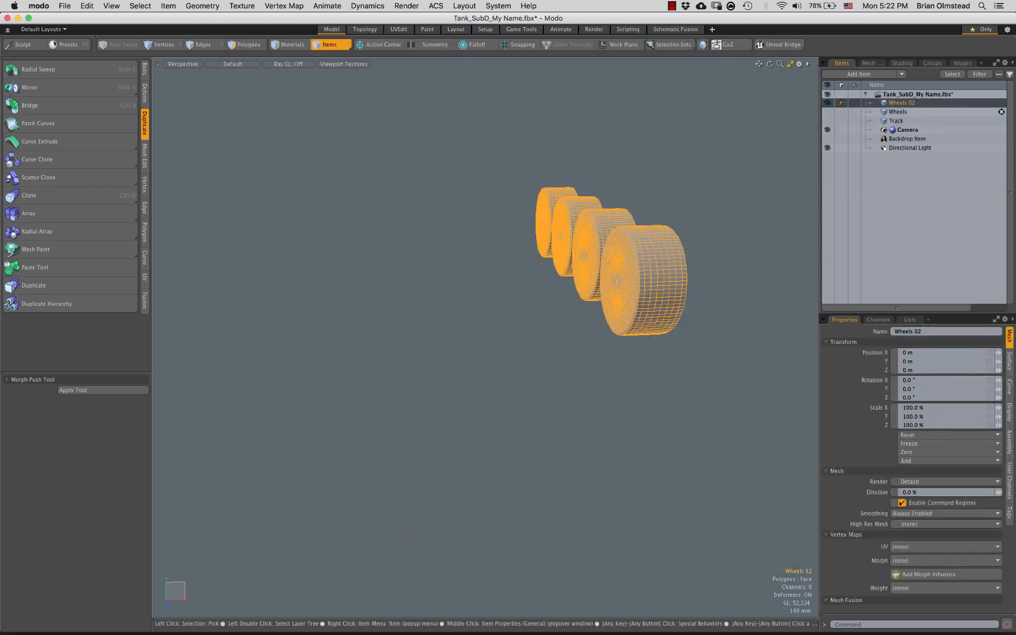
click(898, 112)
click(902, 103)
click(1001, 103)
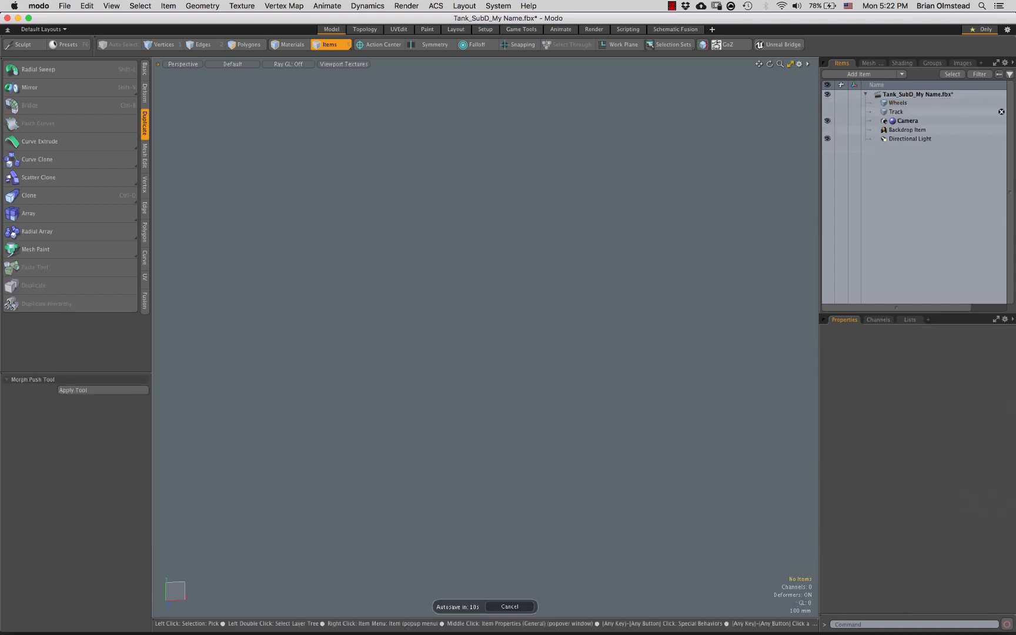
click(1001, 103)
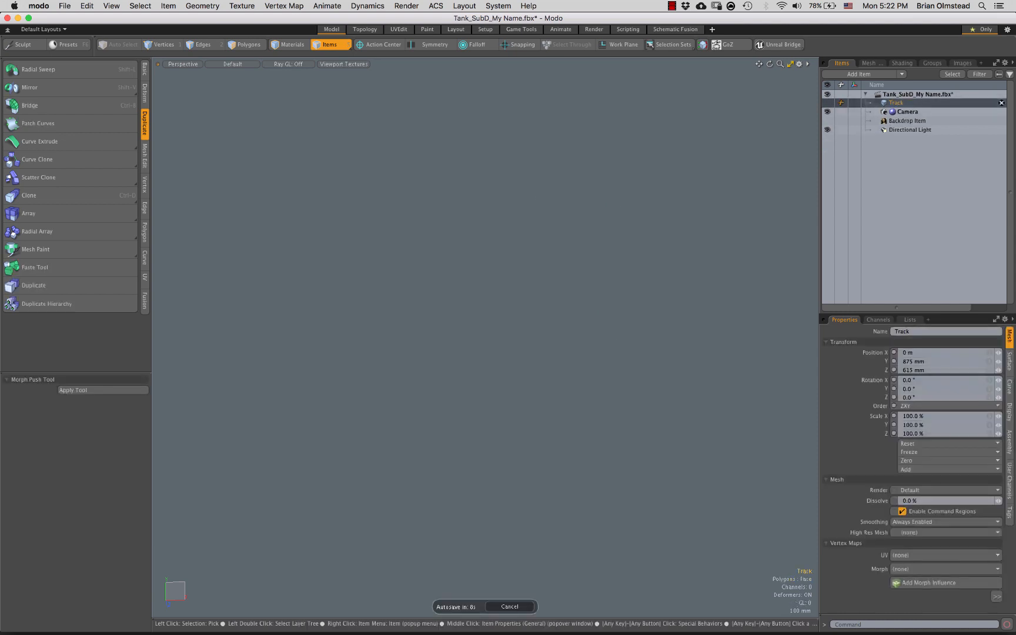
Select all polygons of one side's track in the Track mesh to check its polygon count
key(3)
alt+drag(471, 330, 399, 317)
scroll(608, 256, down, 4)
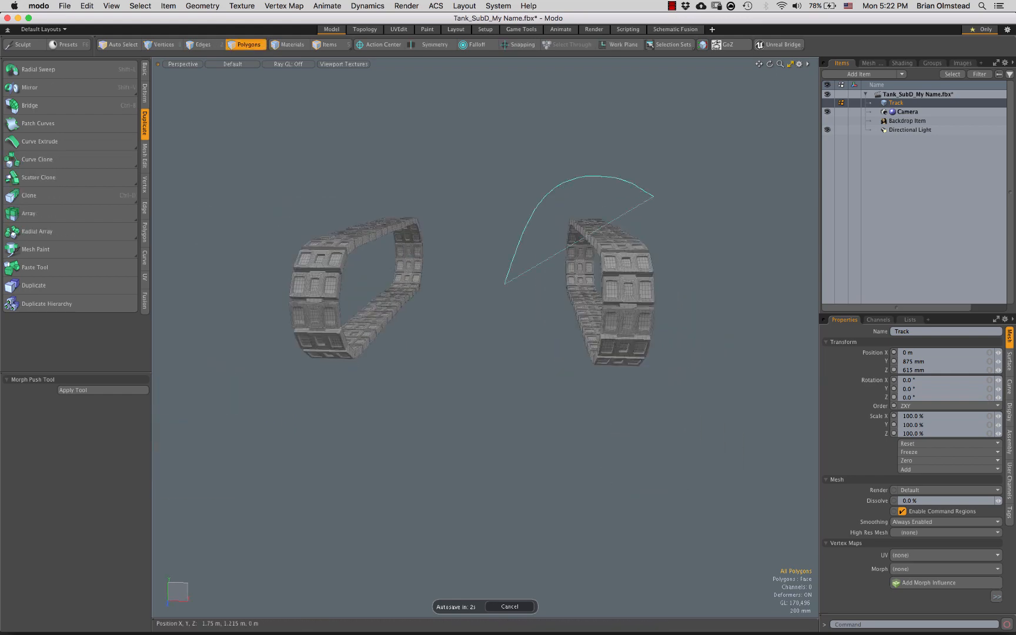
right_drag(692, 232, 694, 235)
mouse_move(455, 223)
right_down()
mouse_move(353, 435)
mouse_move(462, 235)
right_up()
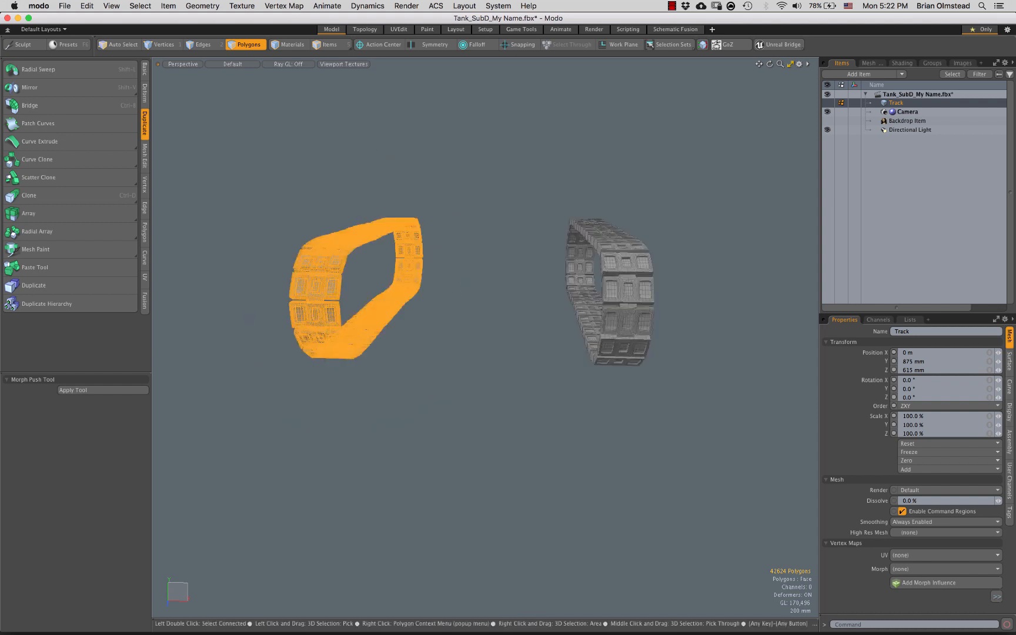
Examine the density of the Track mesh's links up close, comparing them with subdivision smoothing switched on and off
key(1)
alt+drag(447, 364, 482, 347)
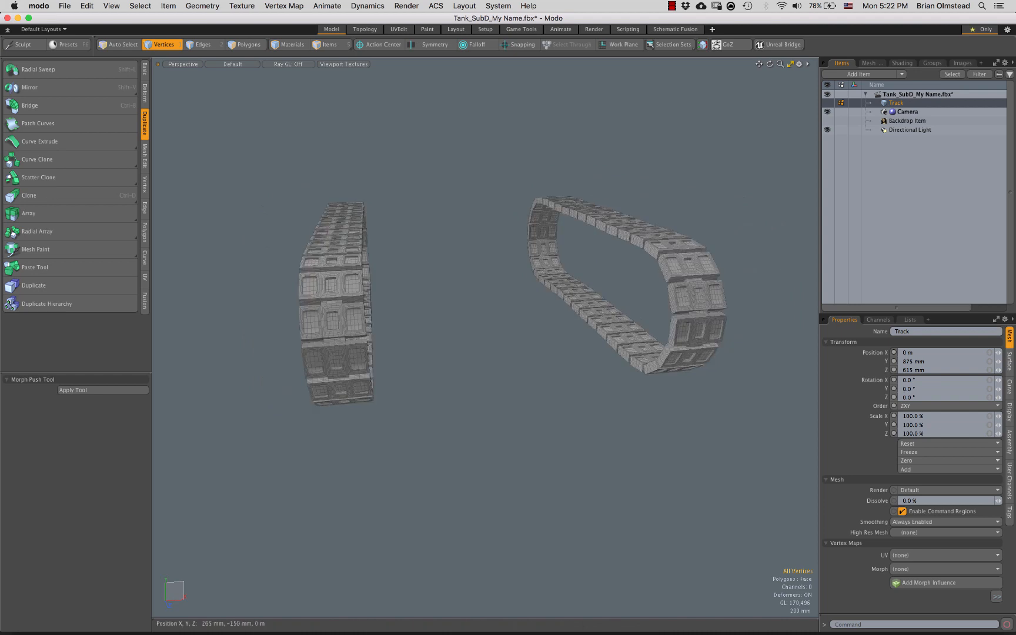
alt+drag(406, 300, 437, 295)
scroll(437, 296, down, 3)
mouse_move(436, 232)
right_down()
mouse_move(260, 291)
mouse_move(468, 305)
right_up()
alt+shift+drag(462, 301, 444, 285)
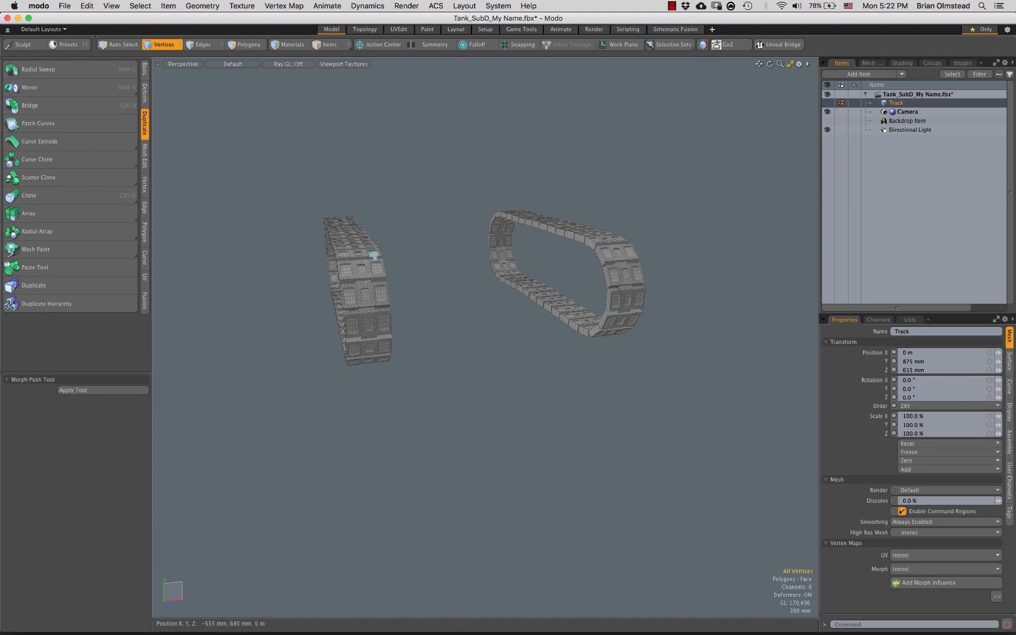
mouse_move(374, 256)
alt+mouse_down()
mouse_move(434, 254)
mouse_move(438, 282)
mouse_move(391, 244)
alt+mouse_up()
scroll(433, 254, up, 8)
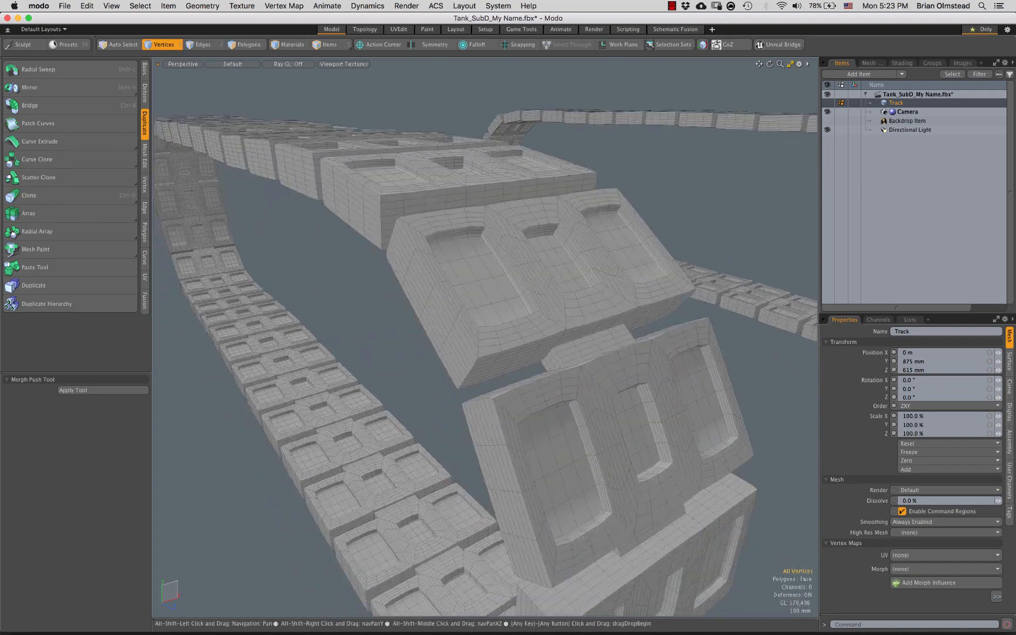
key(Tab)
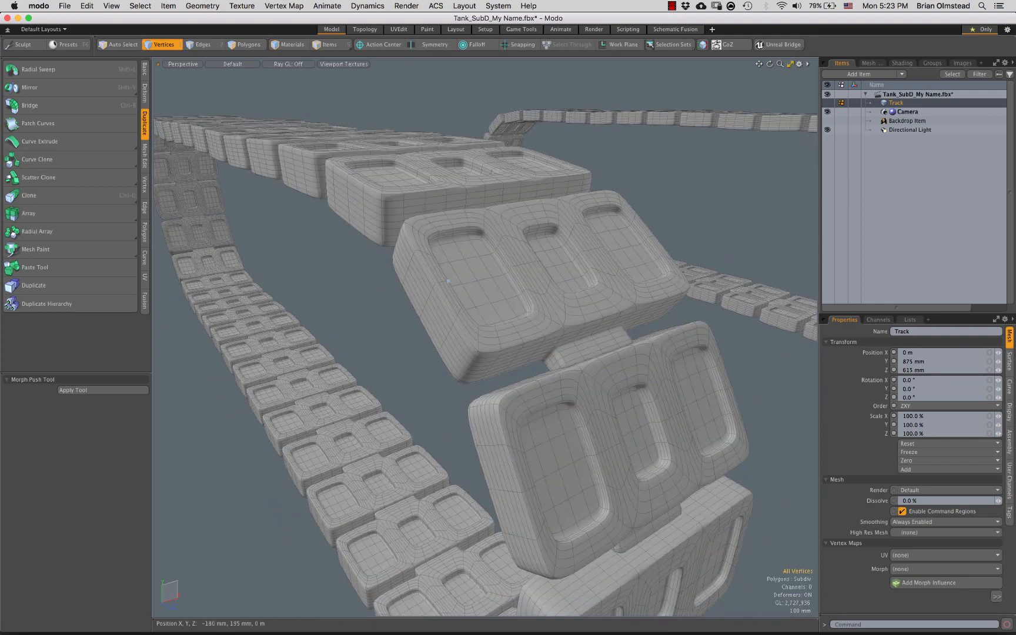
key(Tab)
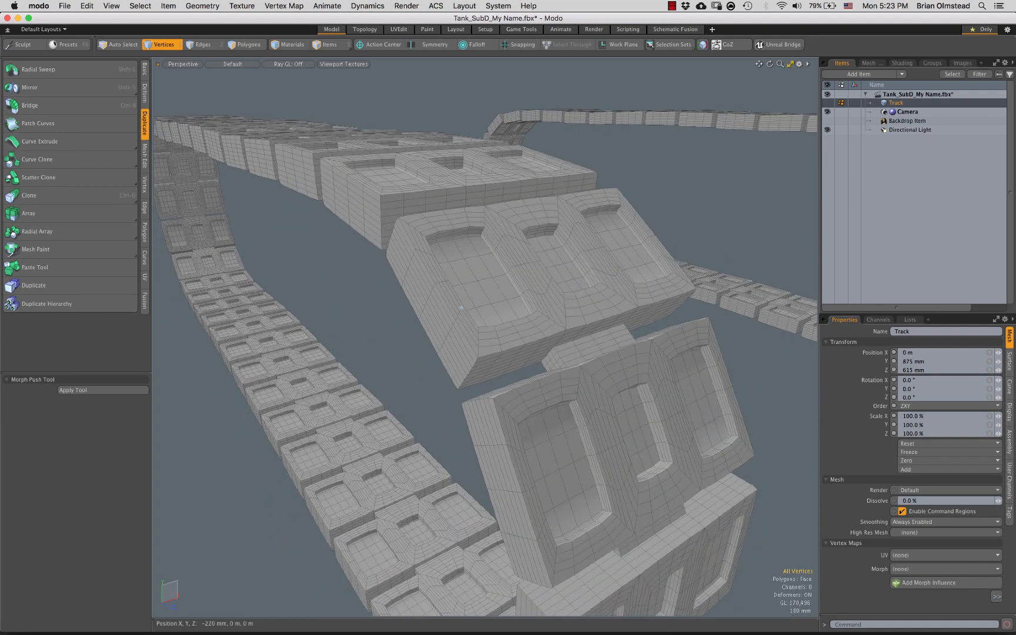
key(a)
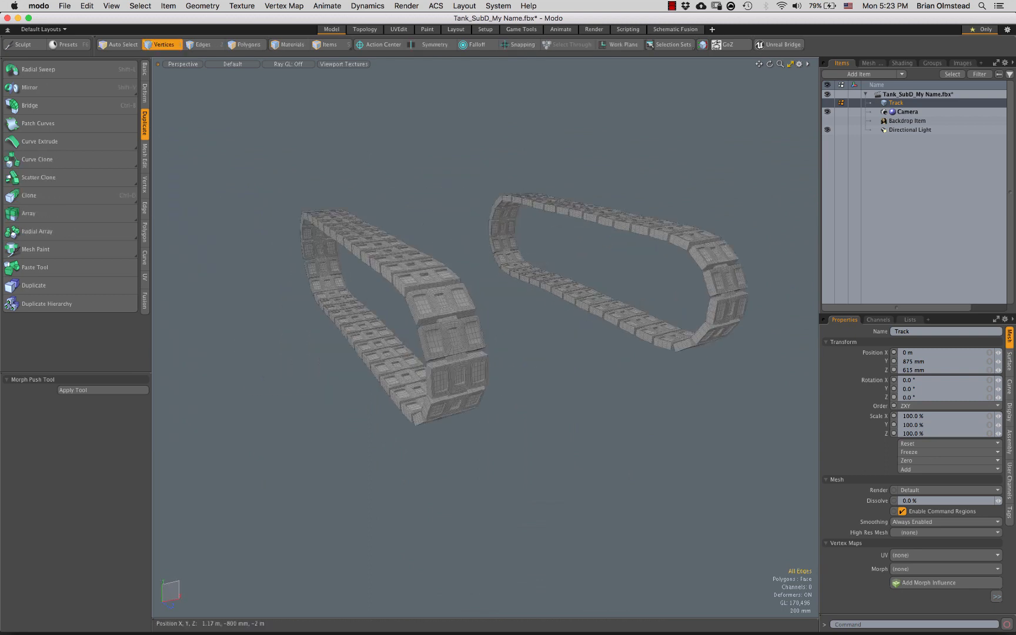
key(2)
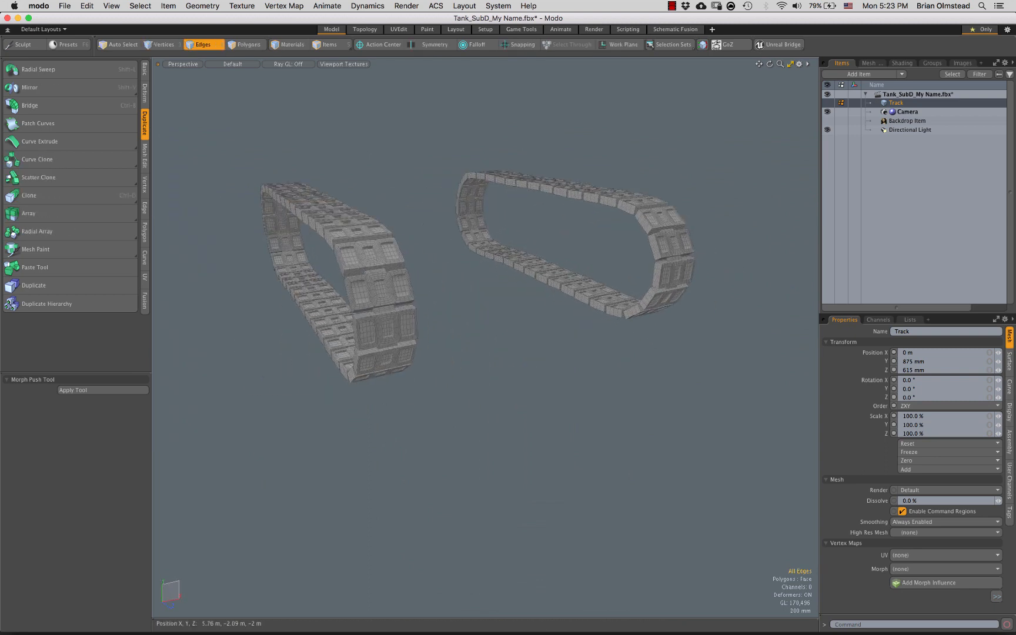
Close the tank scene without saving its changes and switch to the desktop holding the exported files
key(super+w)
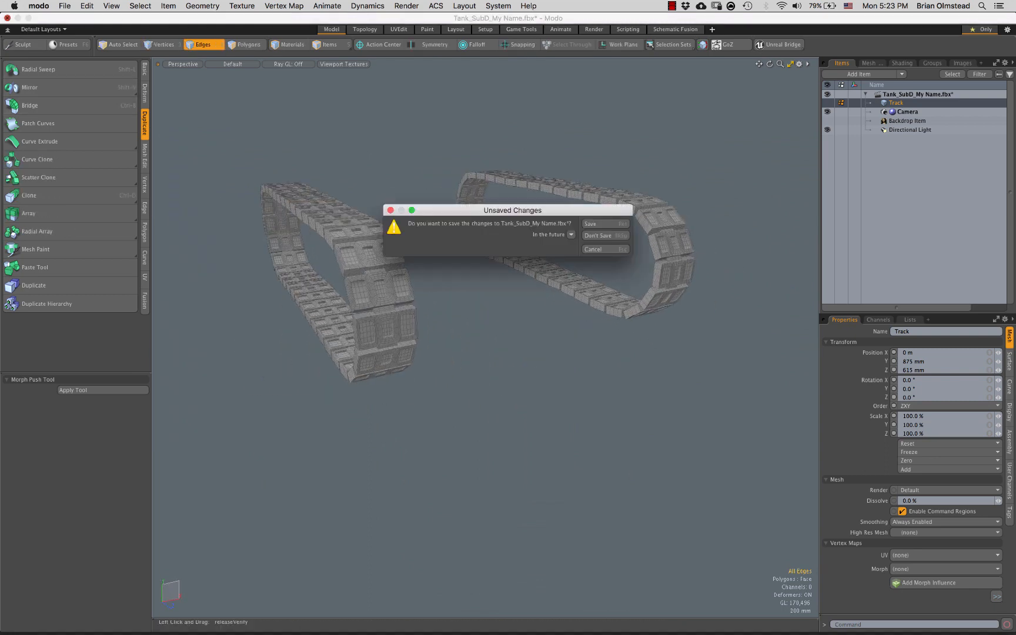
key(BackSpace)
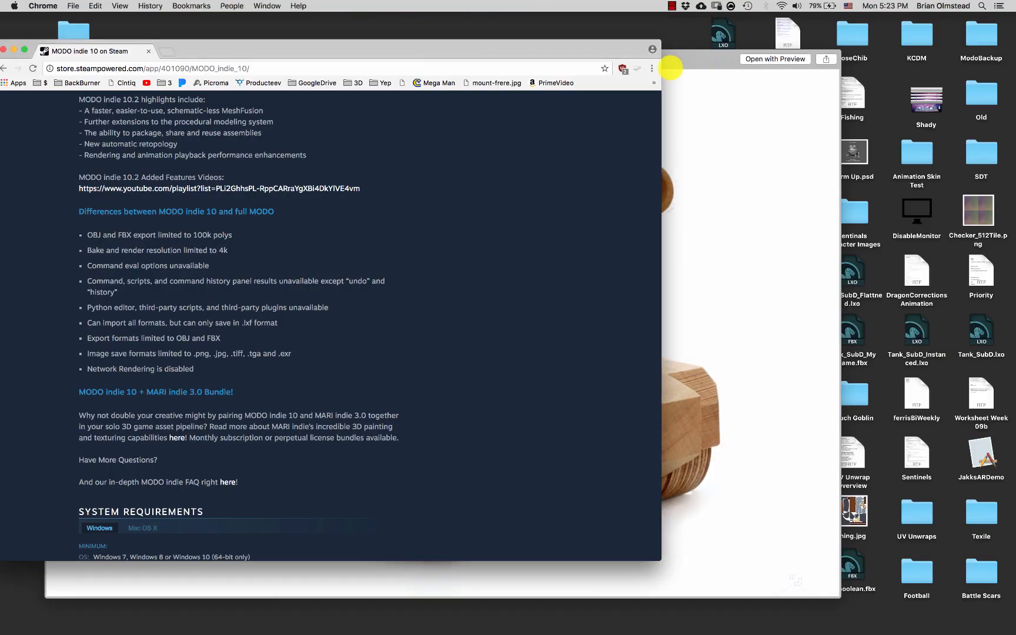
click(670, 67)
double_click(583, 58)
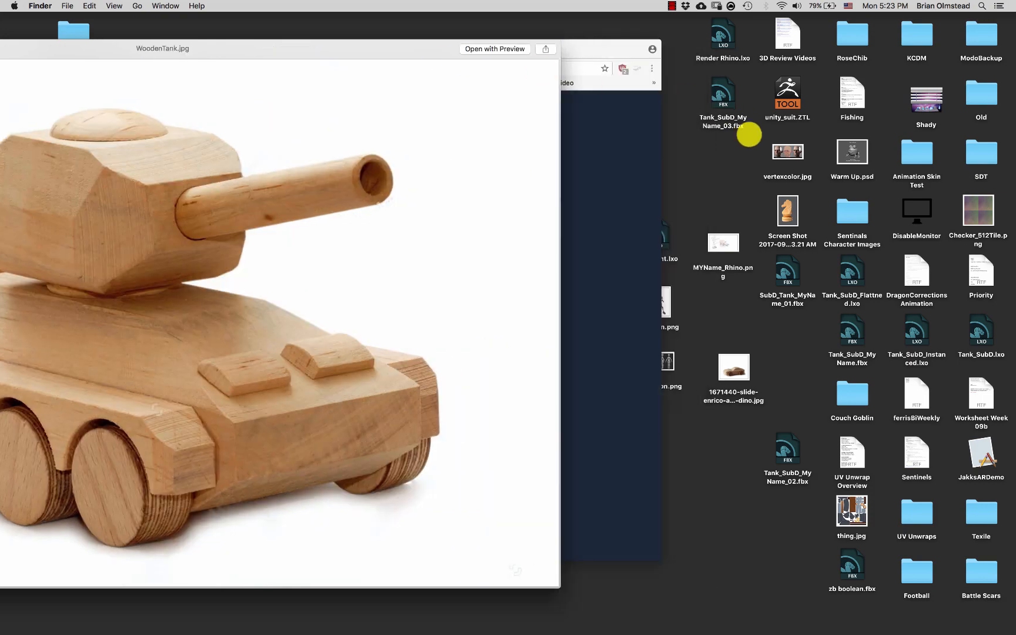
click(692, 42)
Preview the exported Tank_SubD_My Name_03.fbx and Tank_SubD_My Name_02.fbx files, placing the 02 file beneath the 03 file on the desktop
click(715, 124)
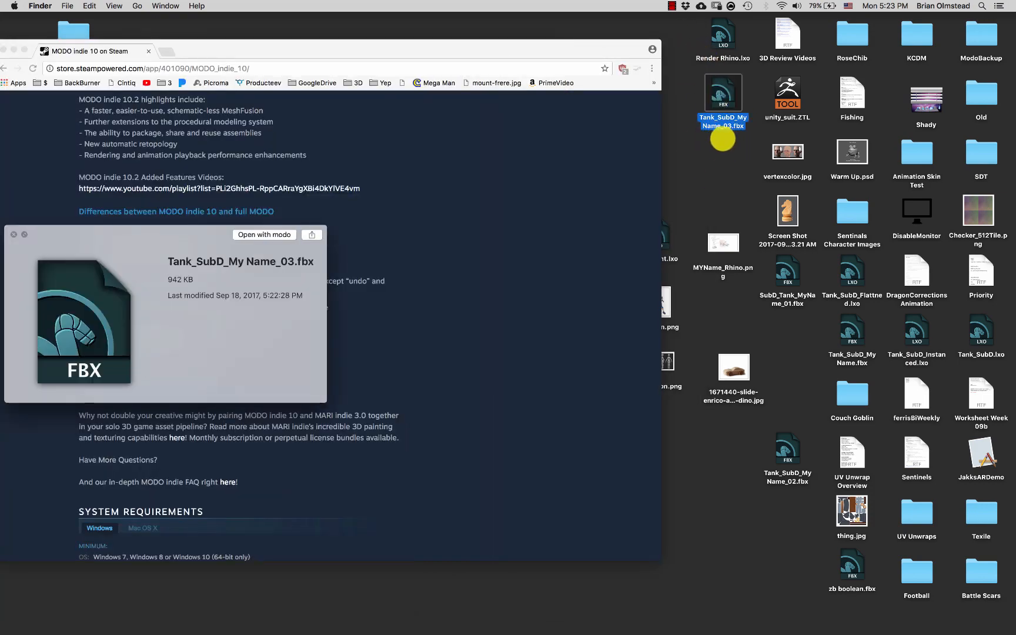
click(769, 436)
drag(769, 437, 707, 141)
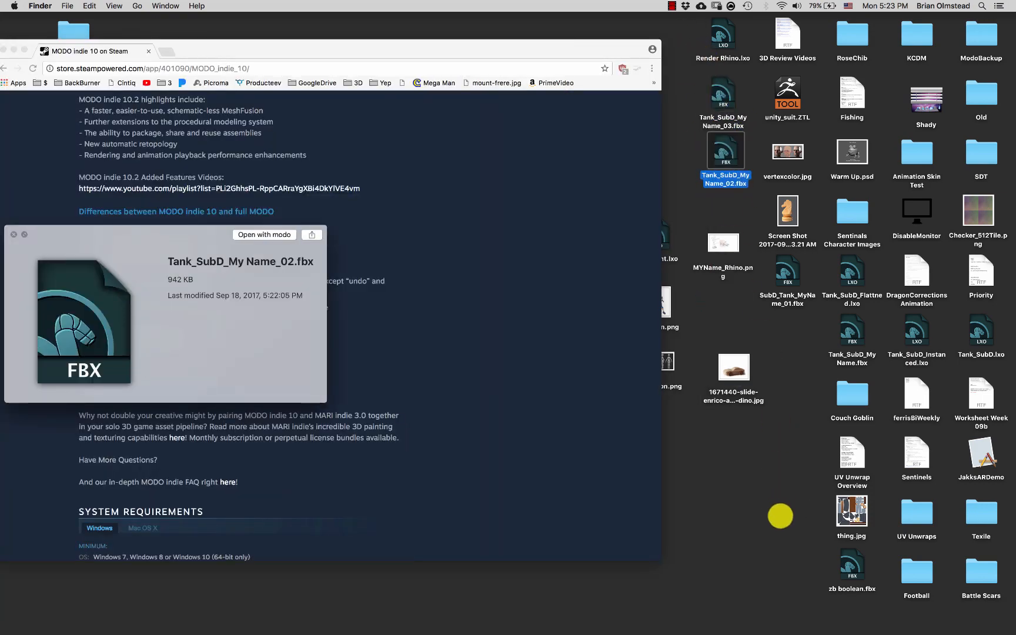
click(780, 515)
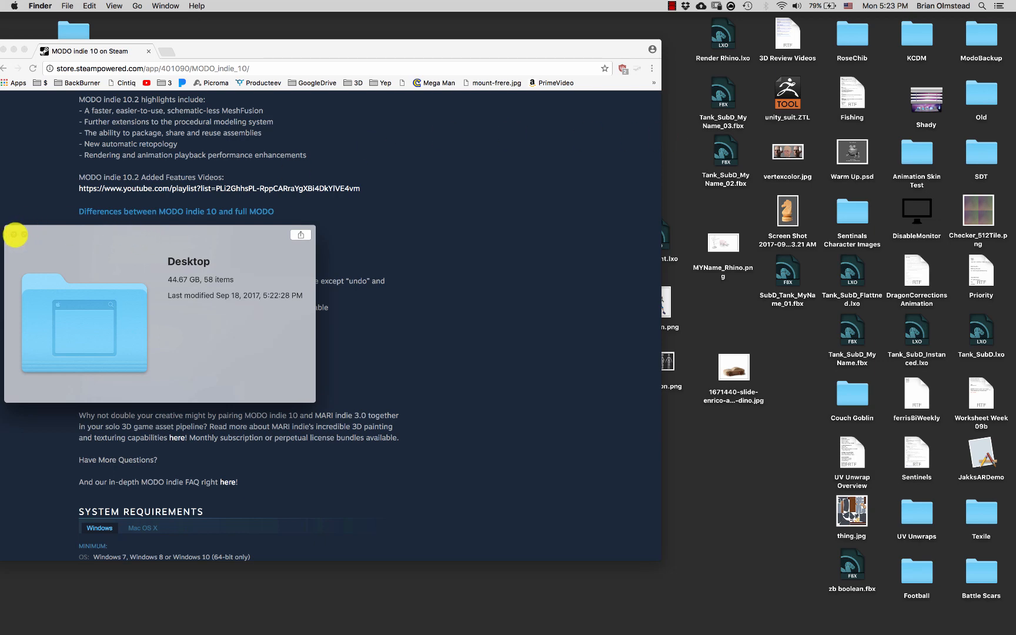
click(14, 234)
drag(309, 46, 482, 70)
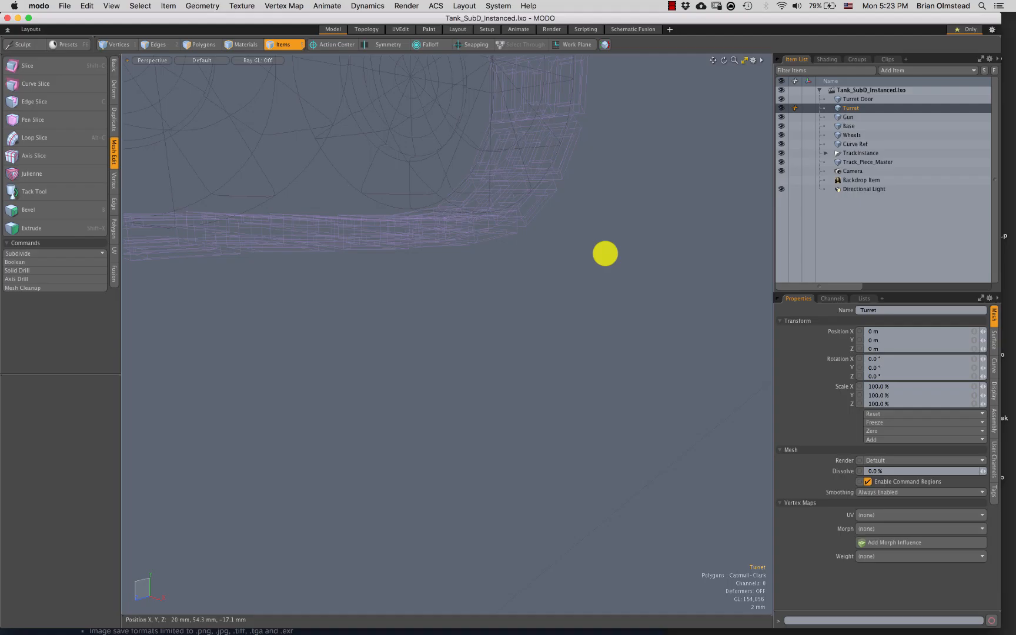
Clear the item selection, fit the tank in view and set the inactive meshes' shading style to Default
click(605, 255)
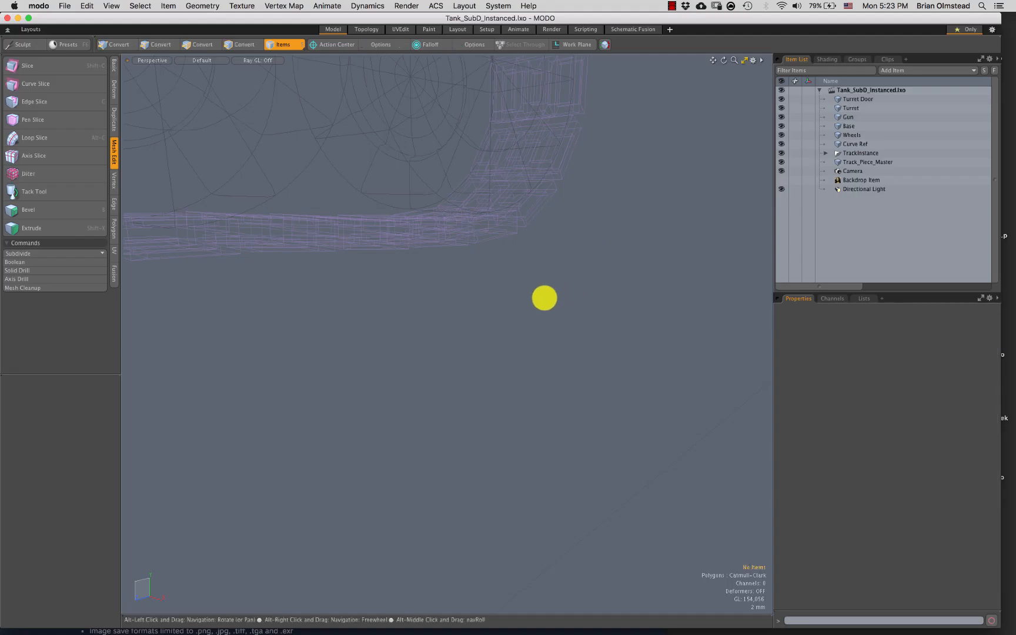
key(a)
alt+drag(533, 311, 591, 321)
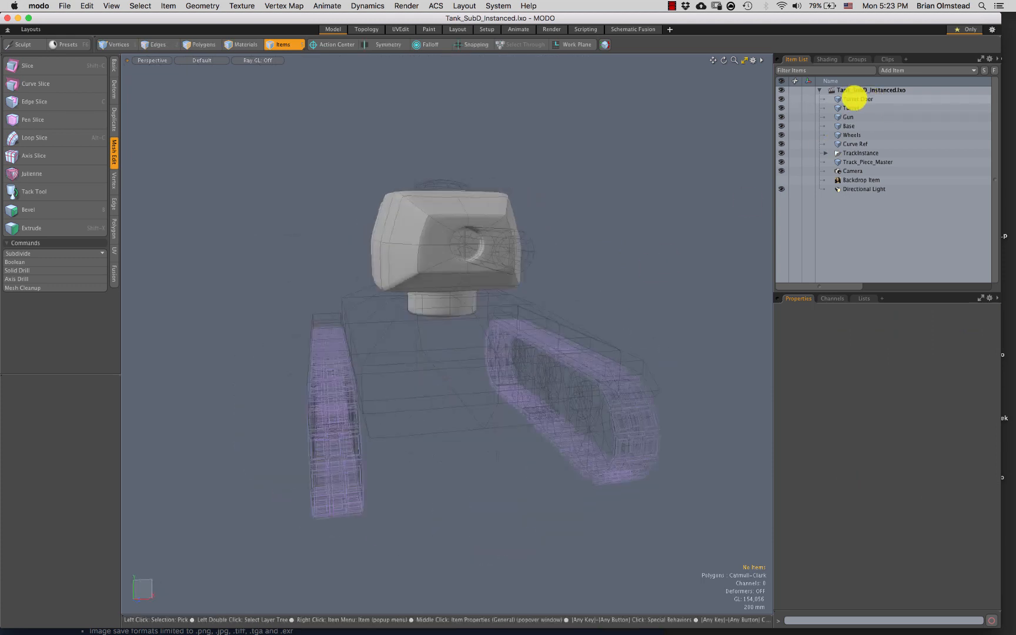
click(849, 99)
click(682, 197)
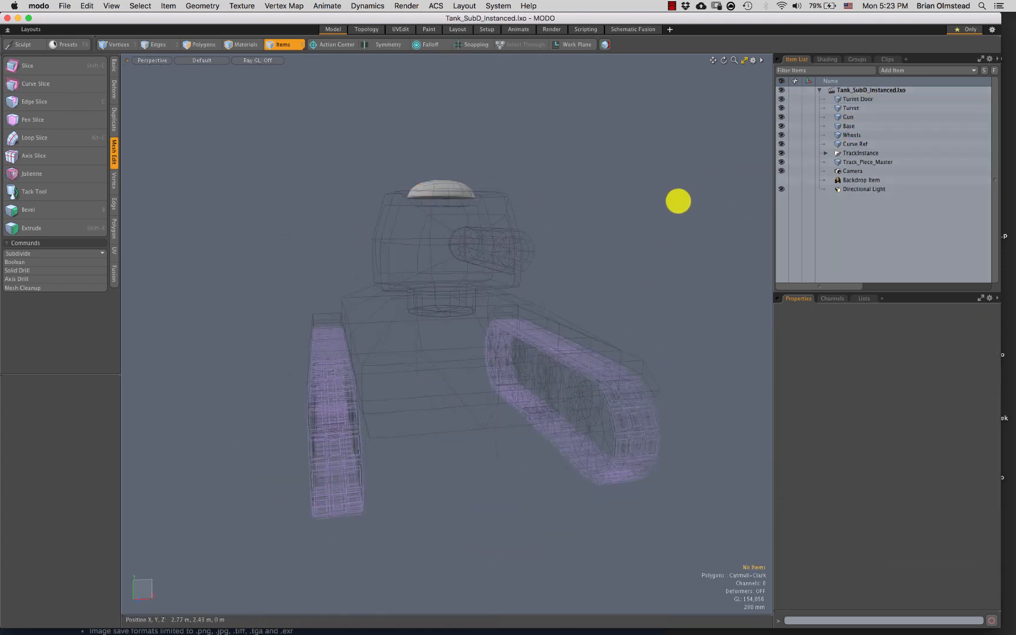
key(o)
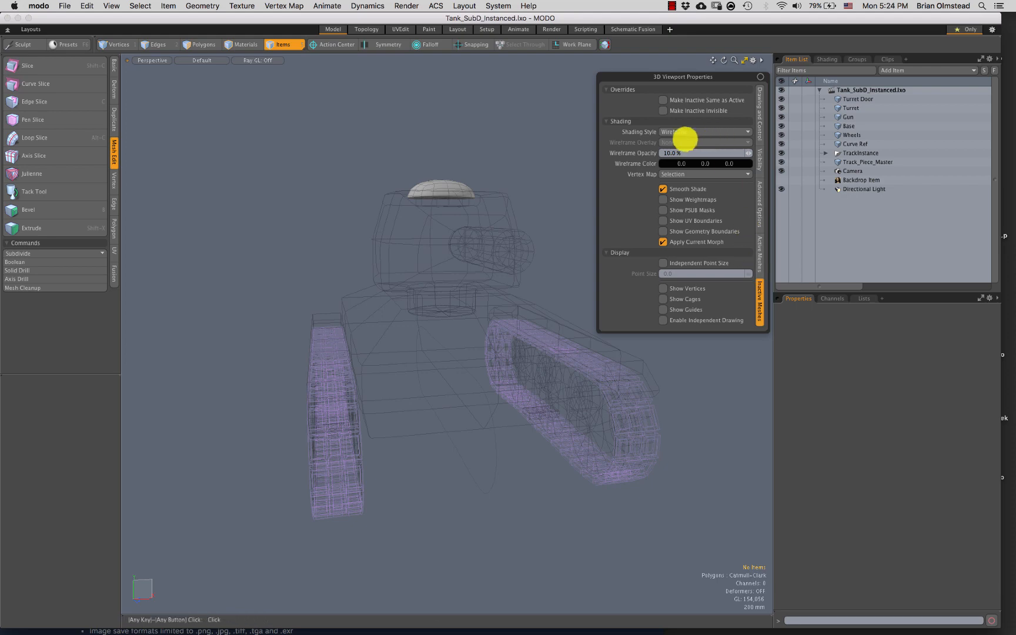
click(683, 134)
click(677, 181)
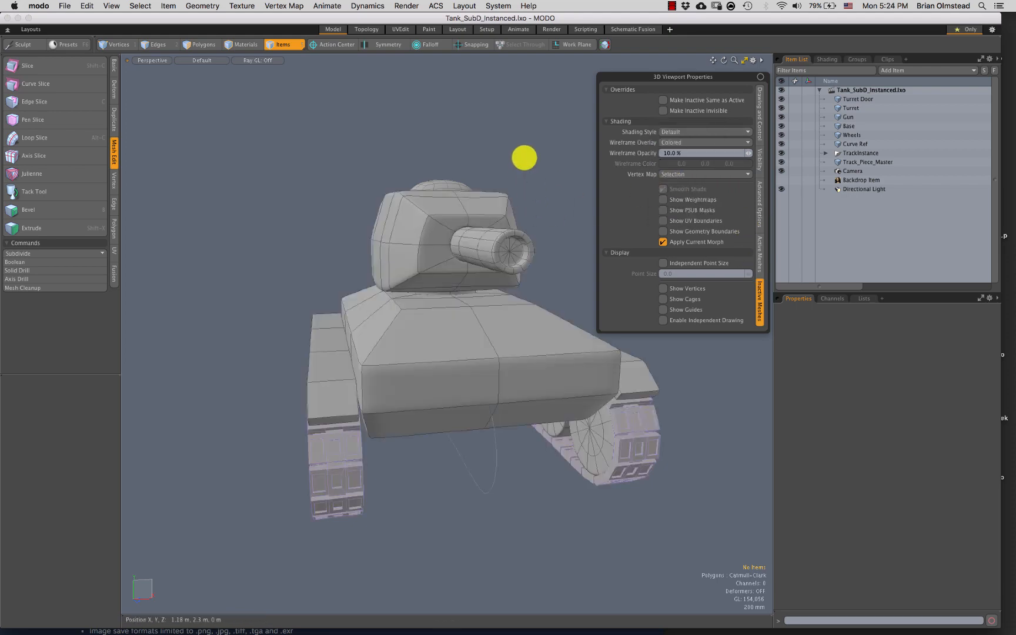
alt+drag(529, 260, 507, 274)
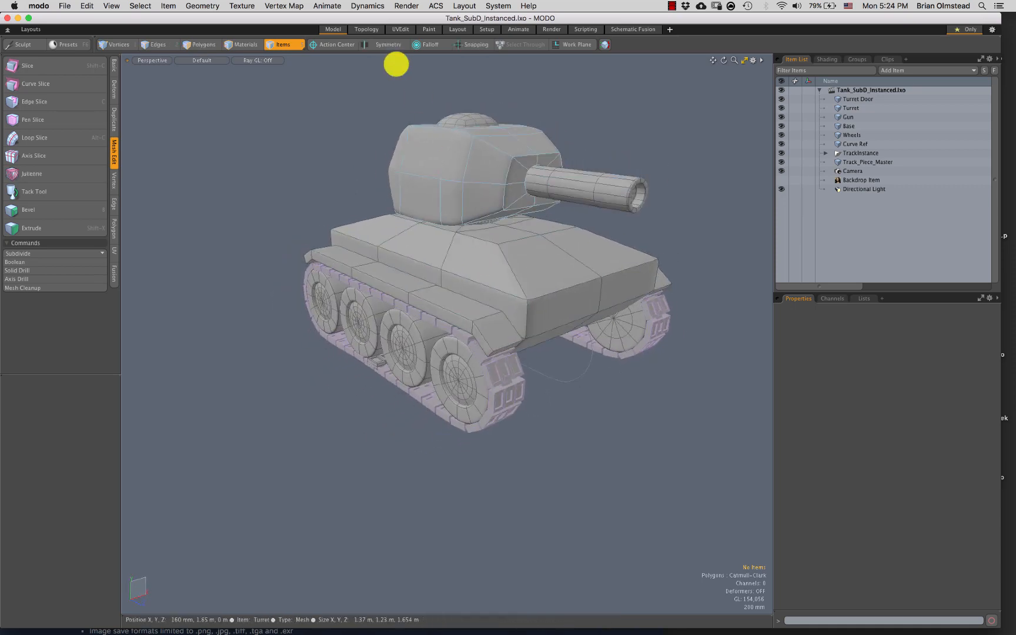
Examine the instanced tank's subdivision geometry on its turret, hull, wheels and tracks up close and from several angles
drag(290, 21, 310, 21)
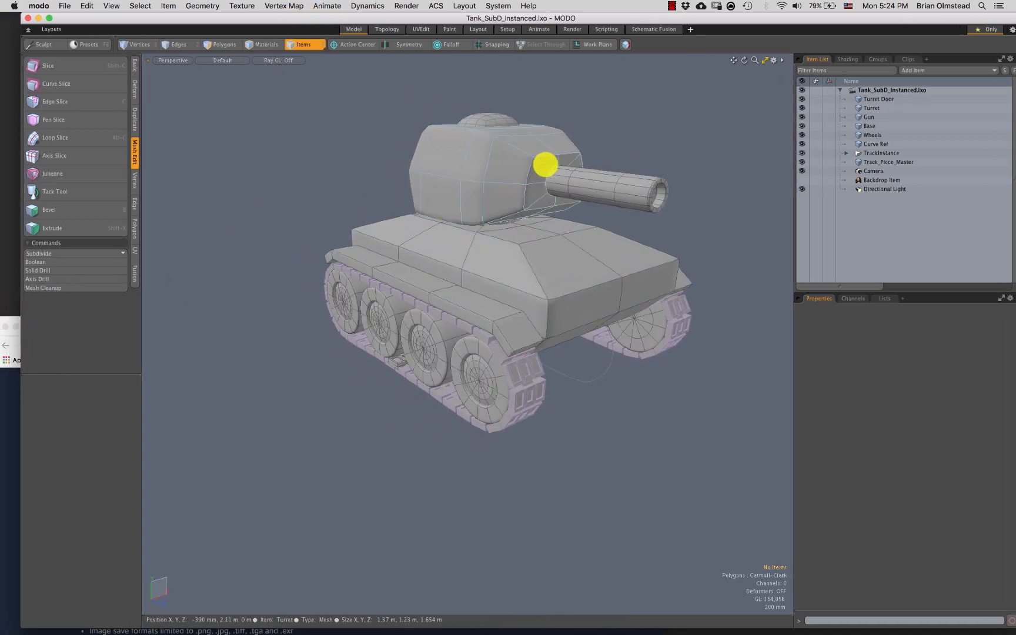
scroll(543, 196, up, 10)
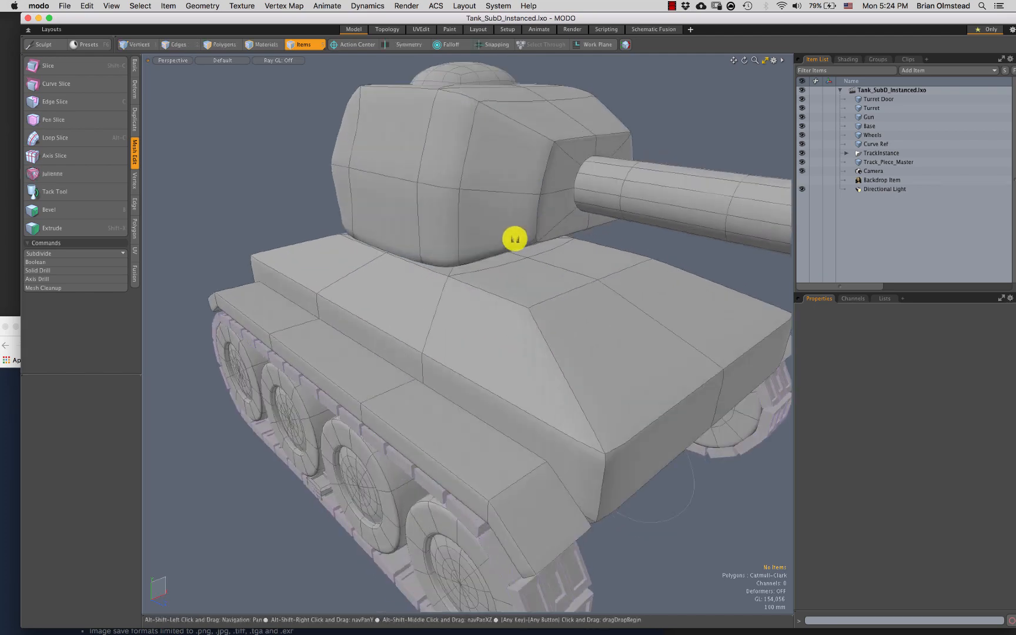
scroll(494, 247, down, 6)
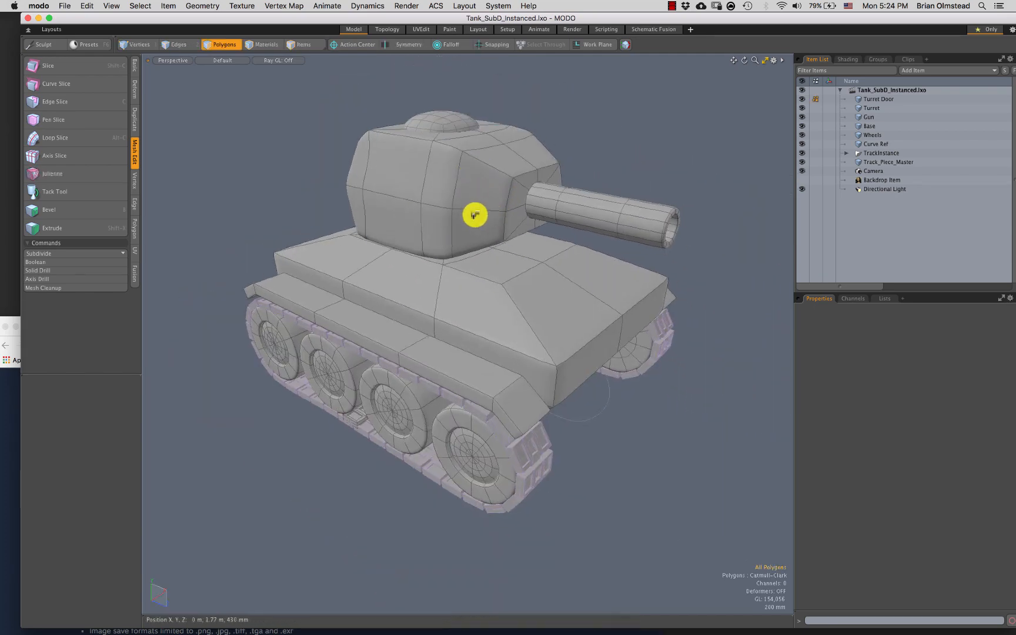
scroll(479, 188, up, 2)
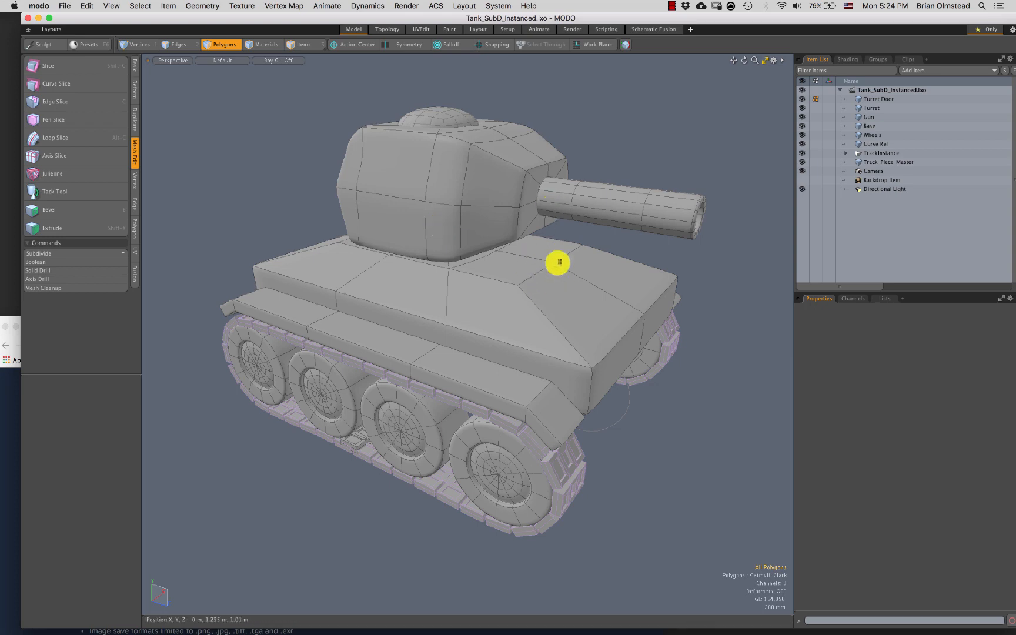
alt+drag(554, 328, 338, 115)
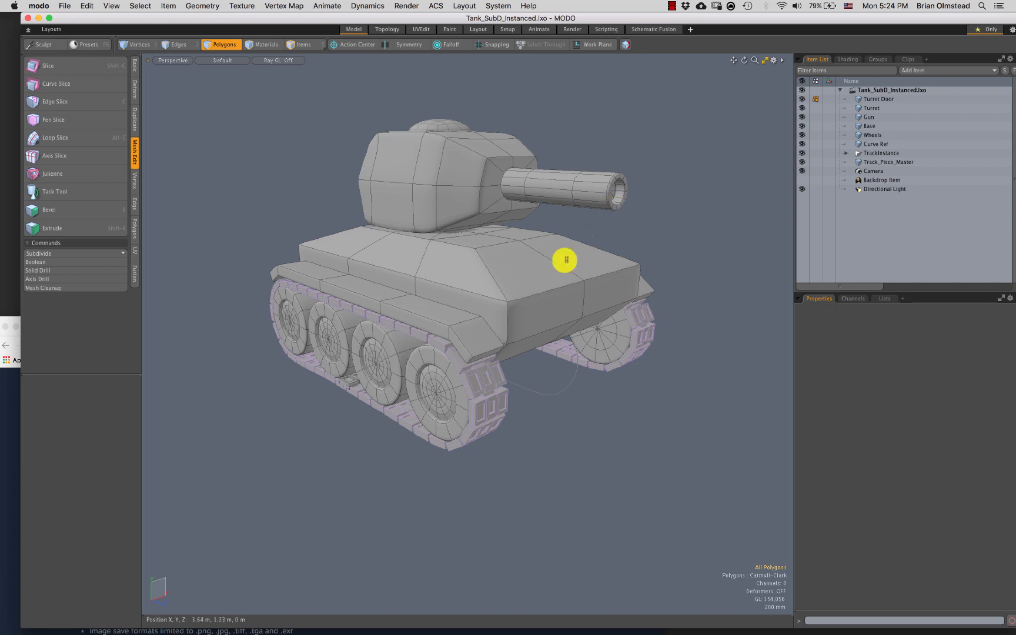
alt+drag(485, 314, 459, 274)
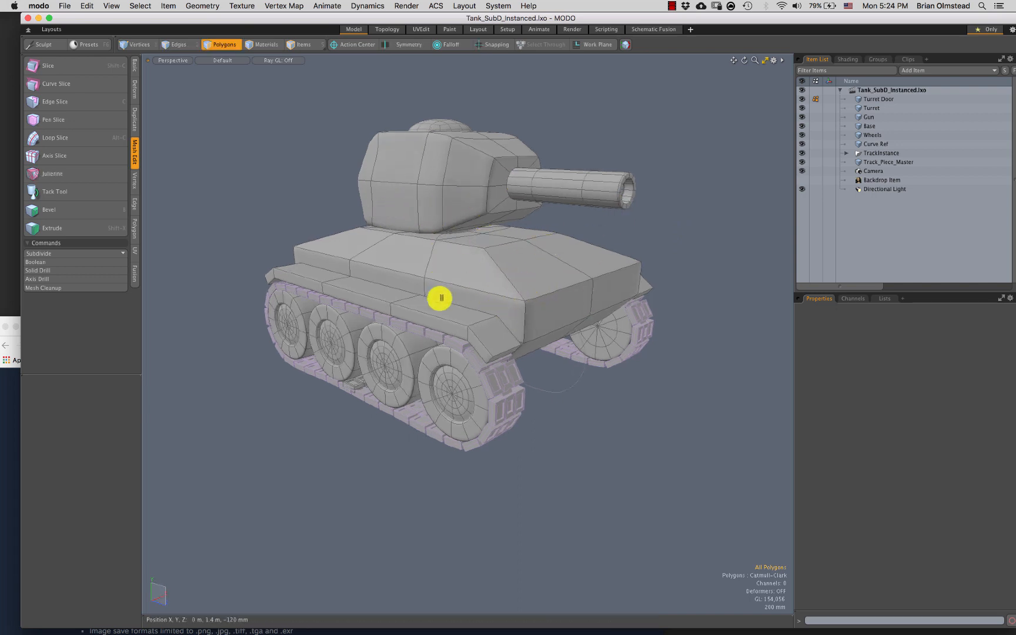
ctrl+alt+drag(436, 322, 445, 313)
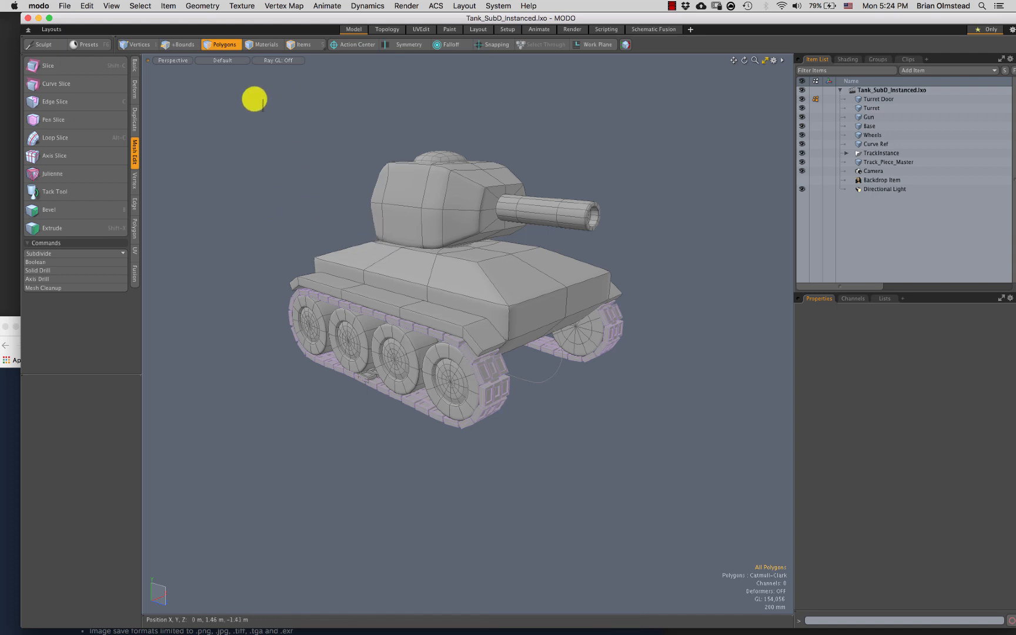
right_drag(229, 95, 696, 448)
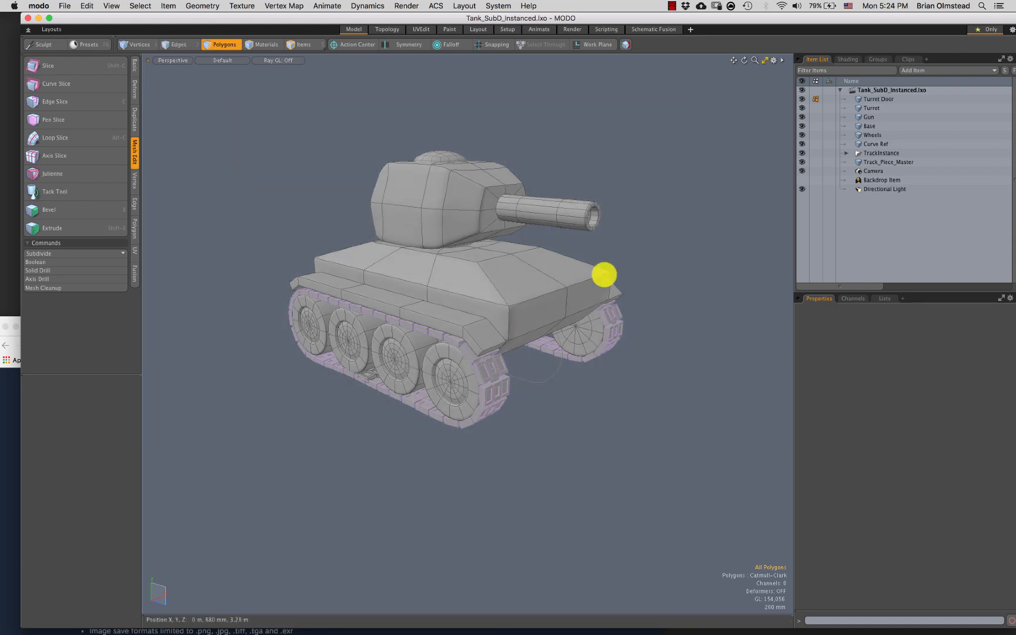
alt+drag(612, 333, 594, 336)
alt+shift+drag(485, 306, 465, 329)
alt+drag(511, 274, 526, 263)
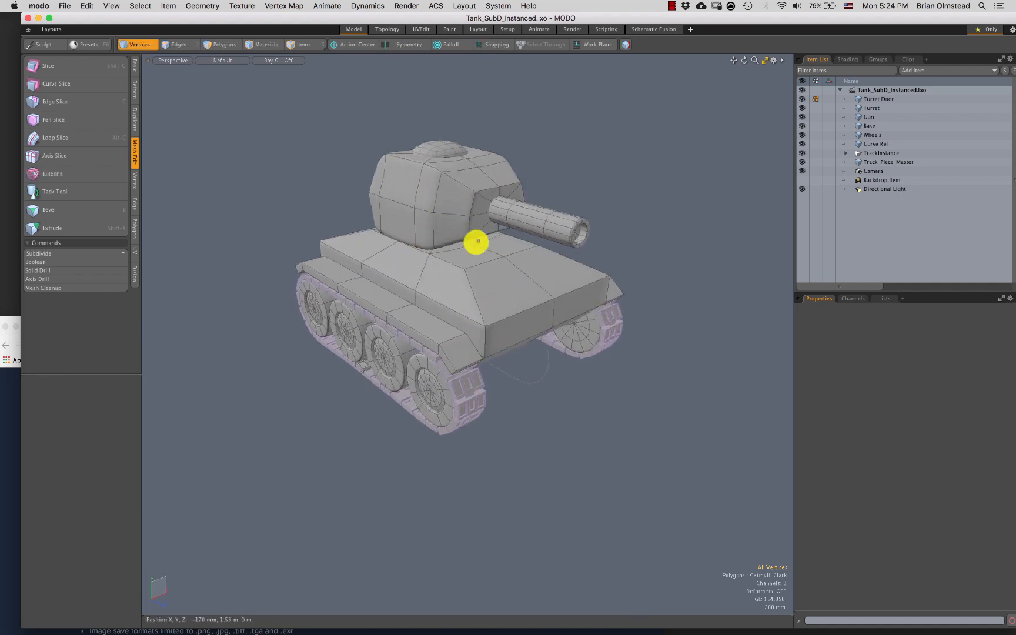
ctrl+alt+drag(432, 309, 458, 288)
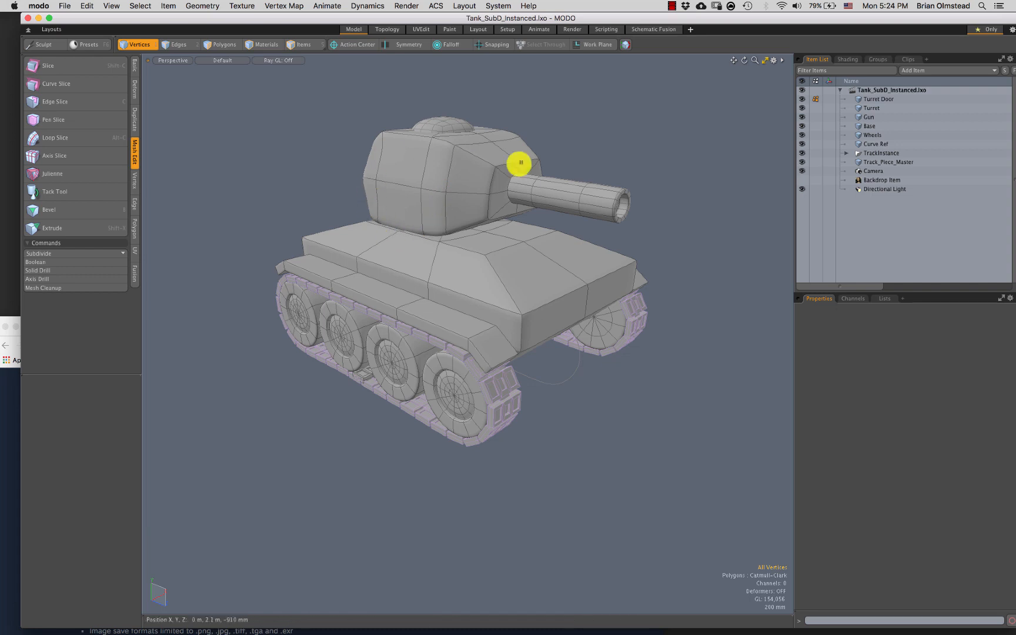
key(3)
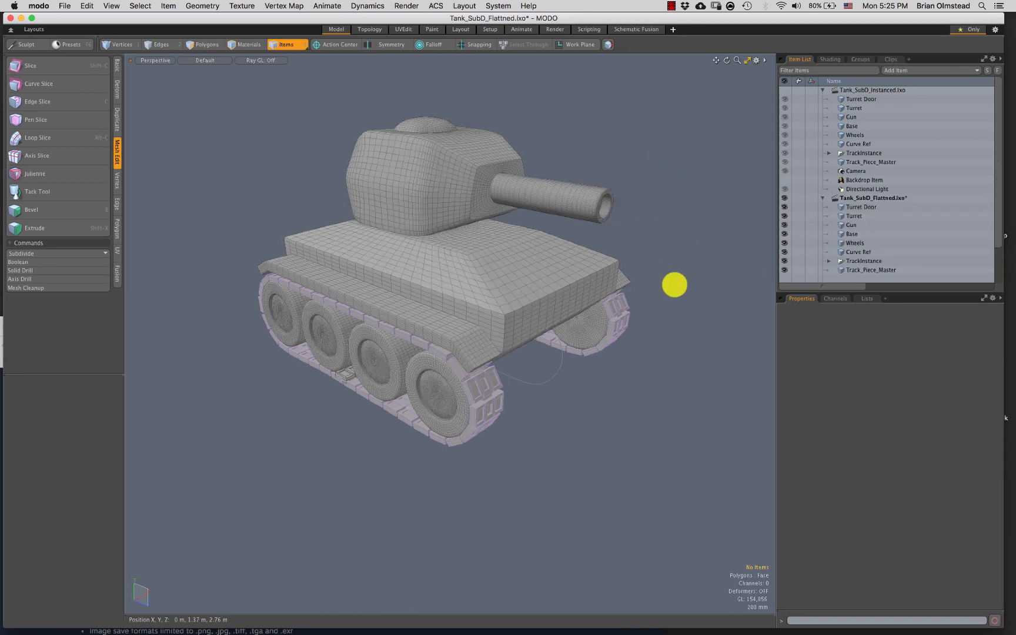
Compare the flattened tank with the instanced one by making the Tank_SubD_Instanced.lxo scene current
alt+drag(673, 284, 475, 168)
mouse_move(552, 100)
right_down()
mouse_move(199, 241)
mouse_move(703, 285)
mouse_move(694, 287)
right_up()
click(860, 101)
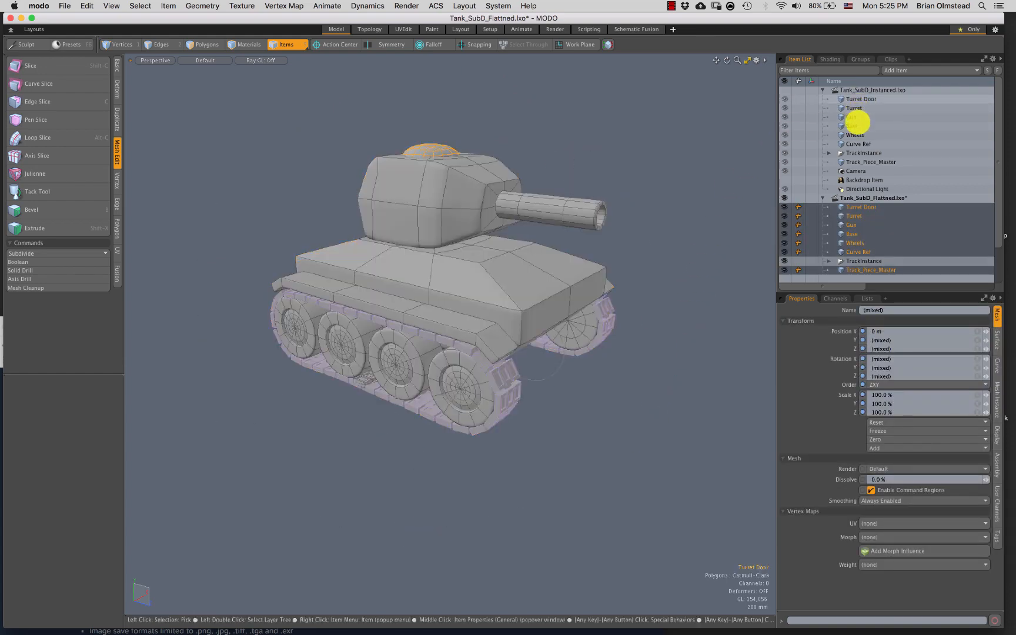
click(658, 157)
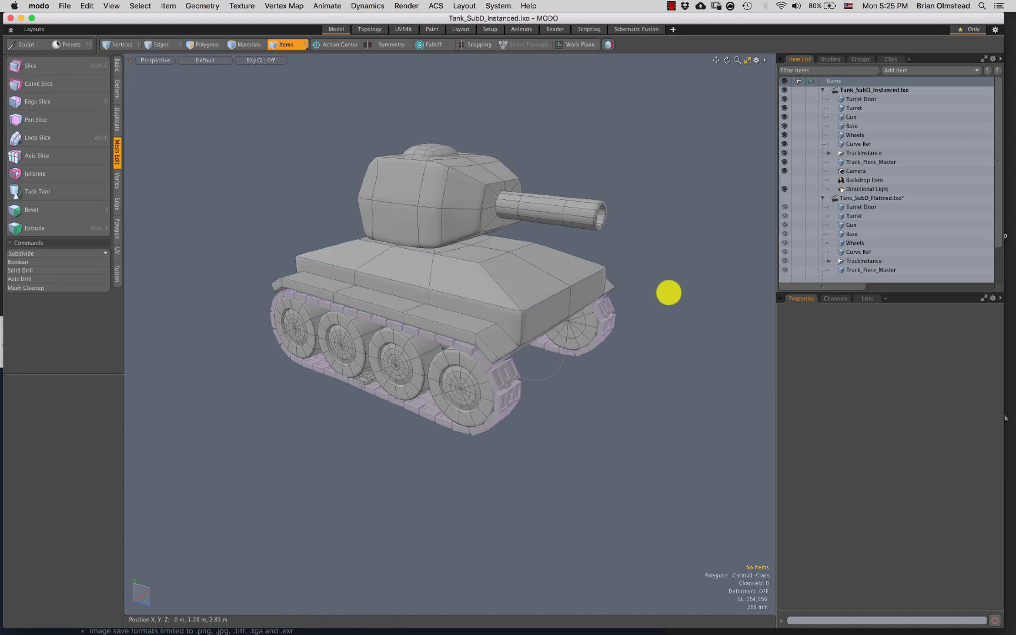
alt+drag(661, 274, 677, 267)
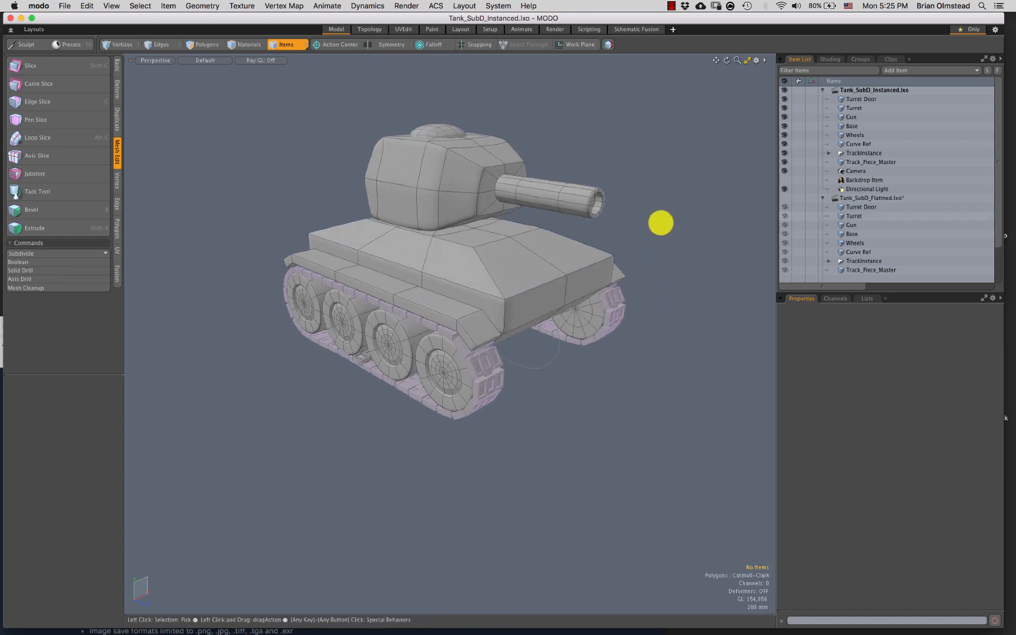
alt+shift+drag(656, 221, 659, 231)
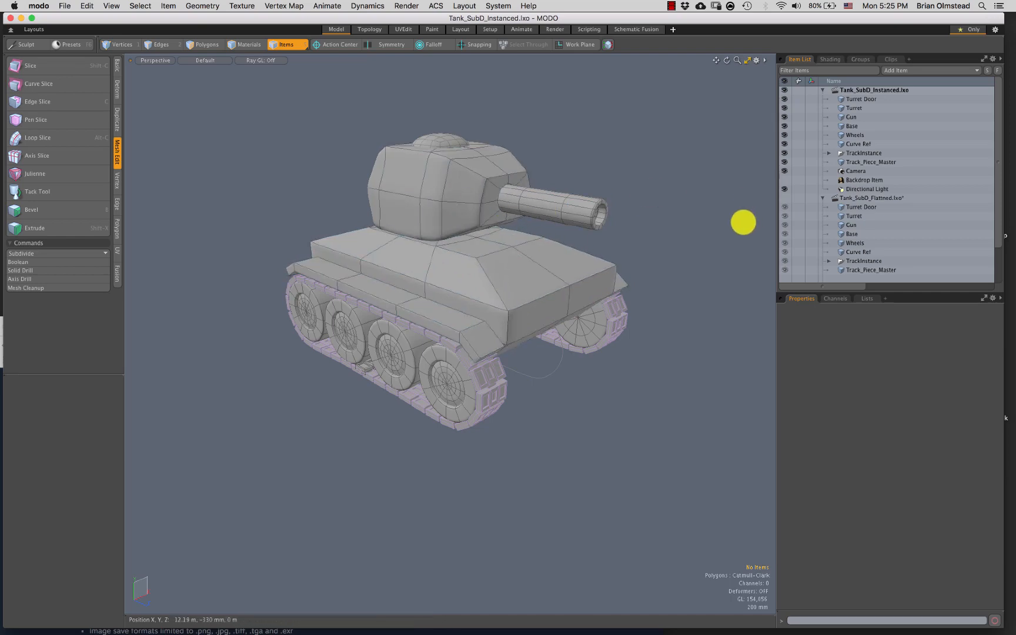
Select the Turret Door through Curve Ref meshes in Tank_SubD_Flattned.lxo to inspect their frozen geometry, and clear the selection
click(861, 209)
shift+click(855, 251)
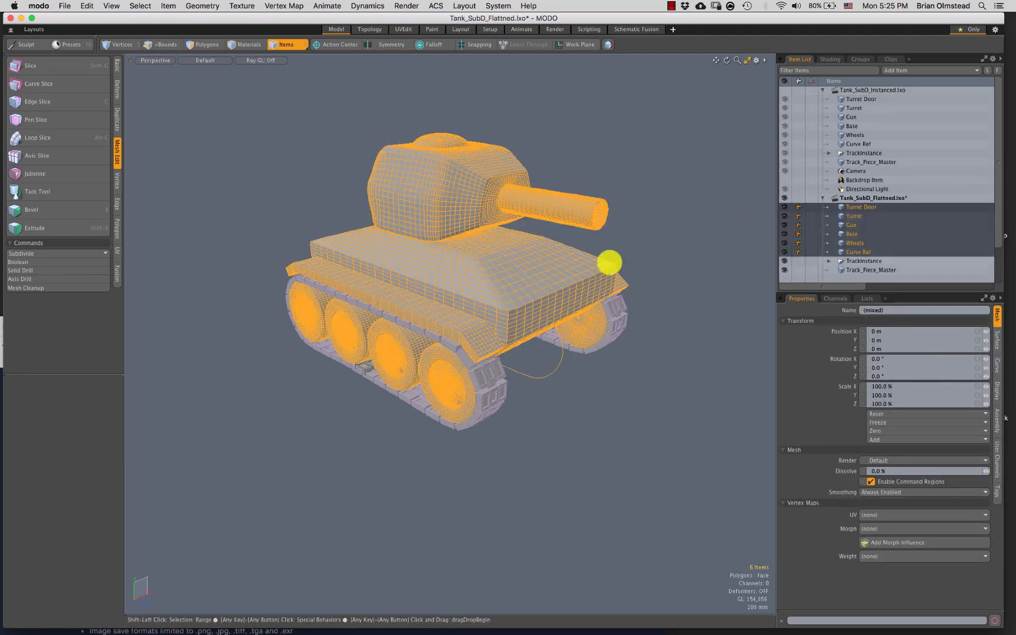
click(665, 214)
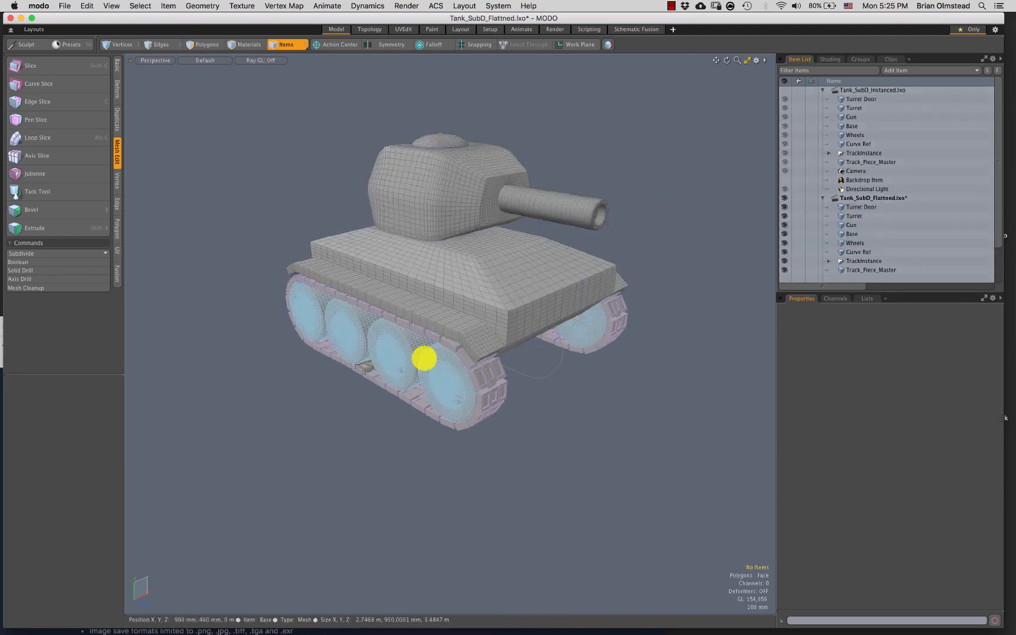